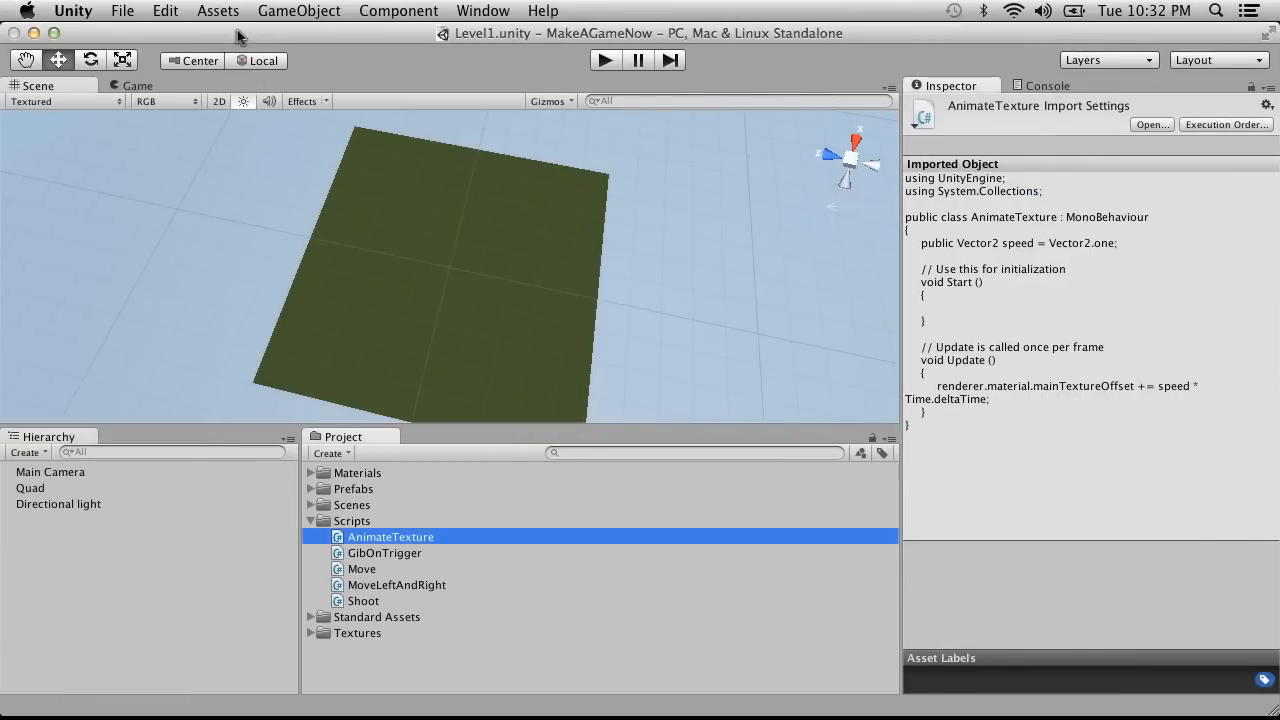
Step: Run the game to check how the ground texture animates, and stop it
click(604, 60)
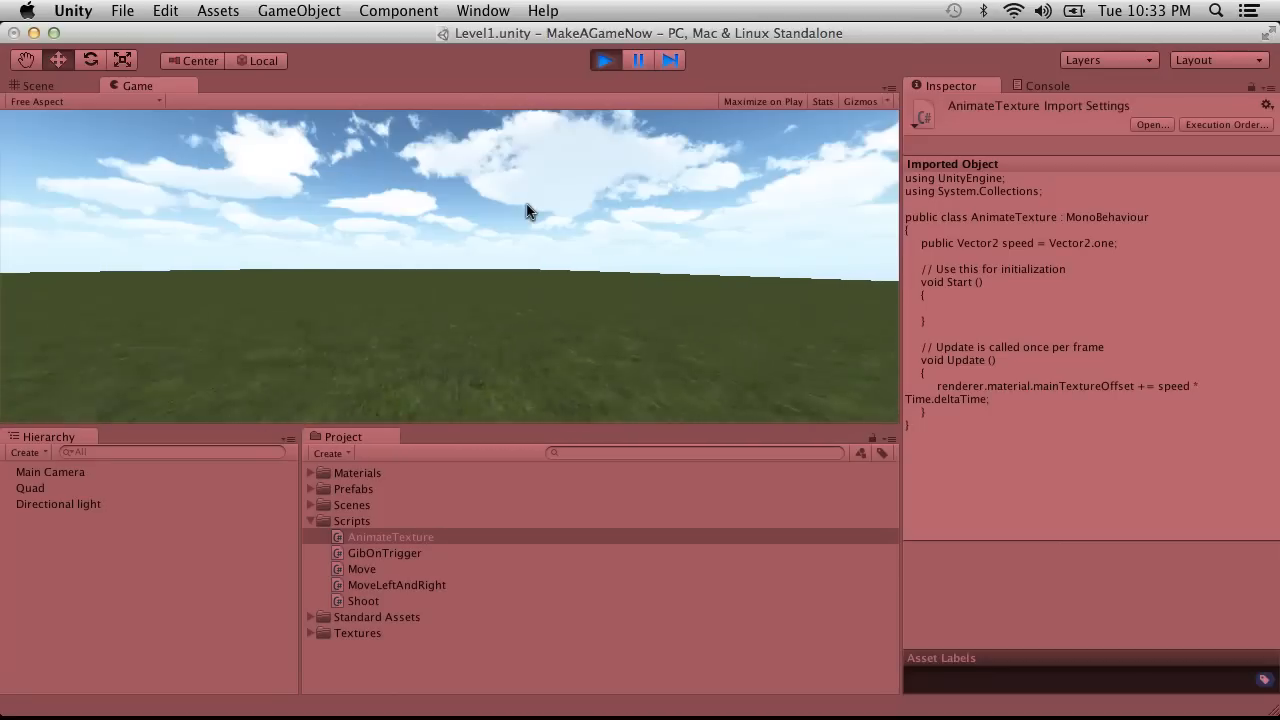
click(608, 62)
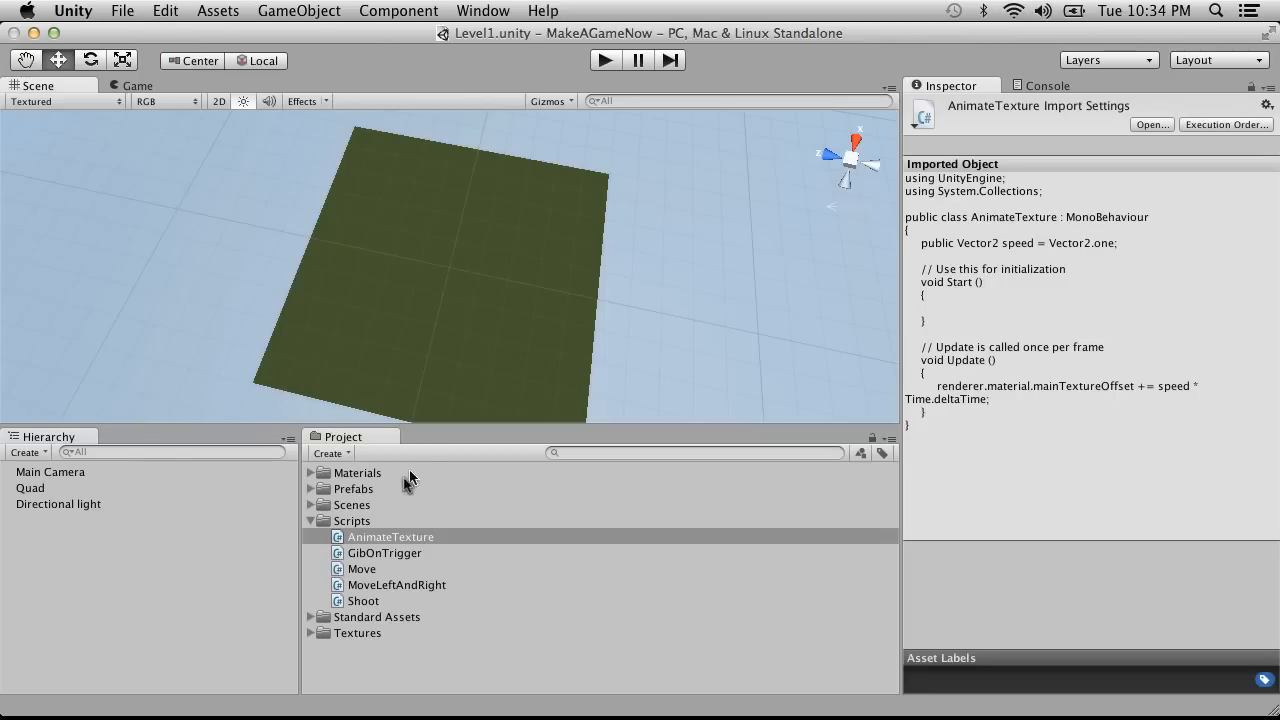
Step: Create a C# script named PsuedoMoveLeftAndRight in the Scripts folder and open it in MonoDevelop
click(355, 521)
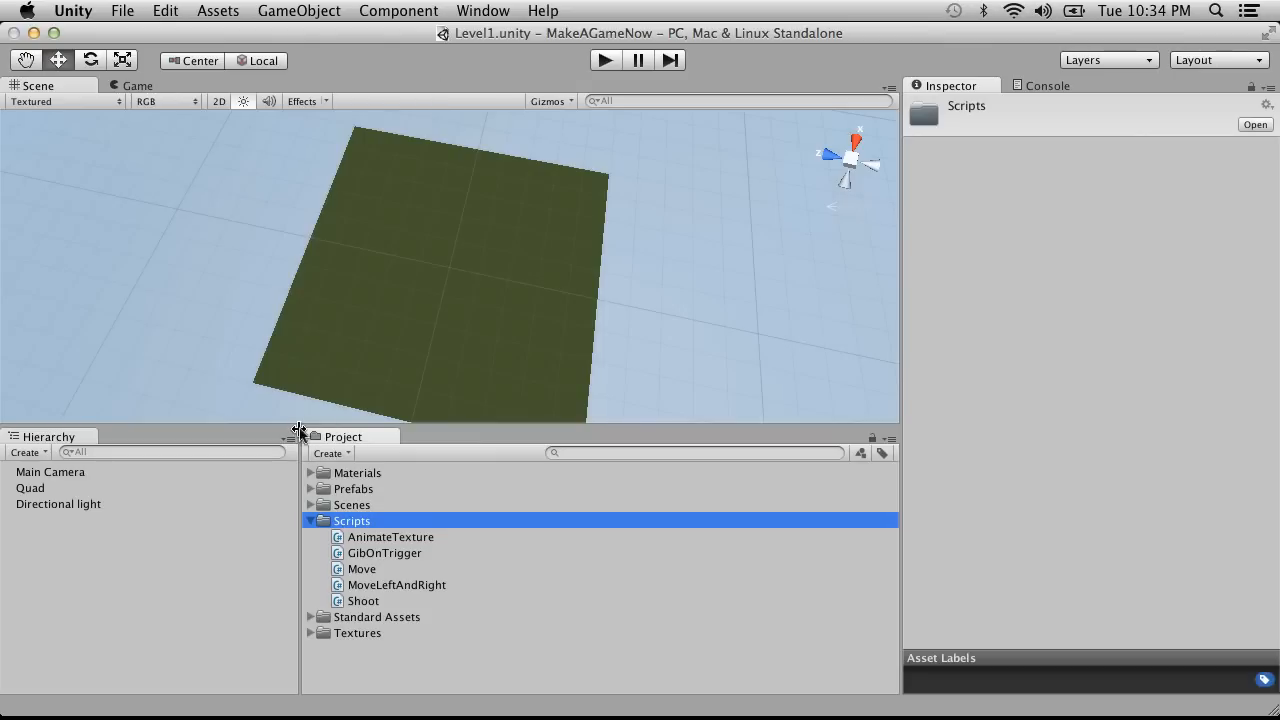
right_click(362, 523)
mouse_move(462, 422)
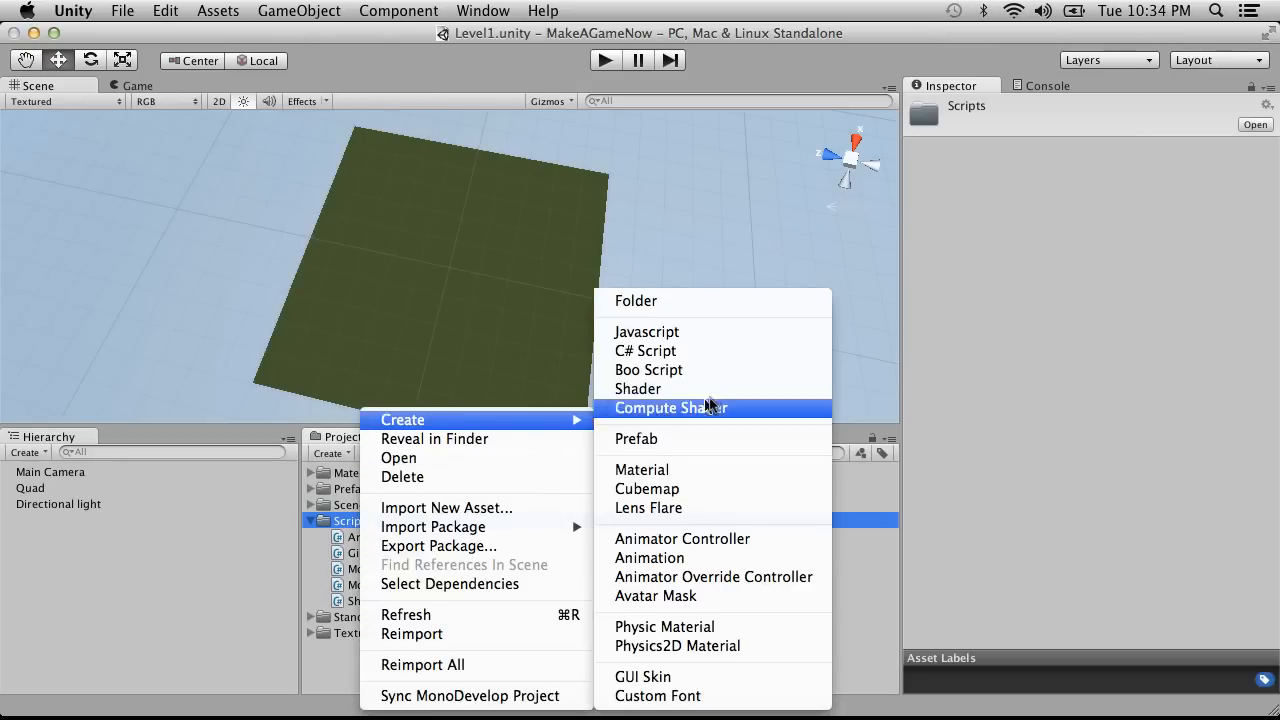
click(694, 352)
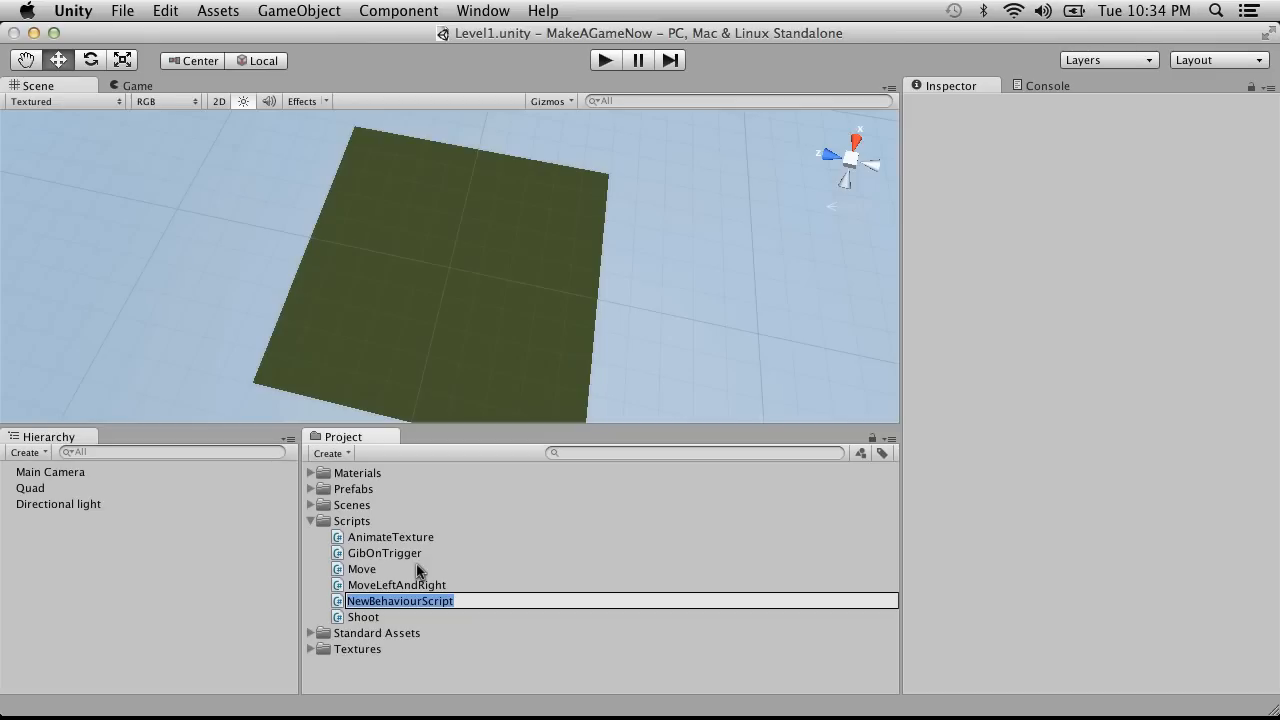
text(PsuedoMoveLeftAndRight)
key(Return)
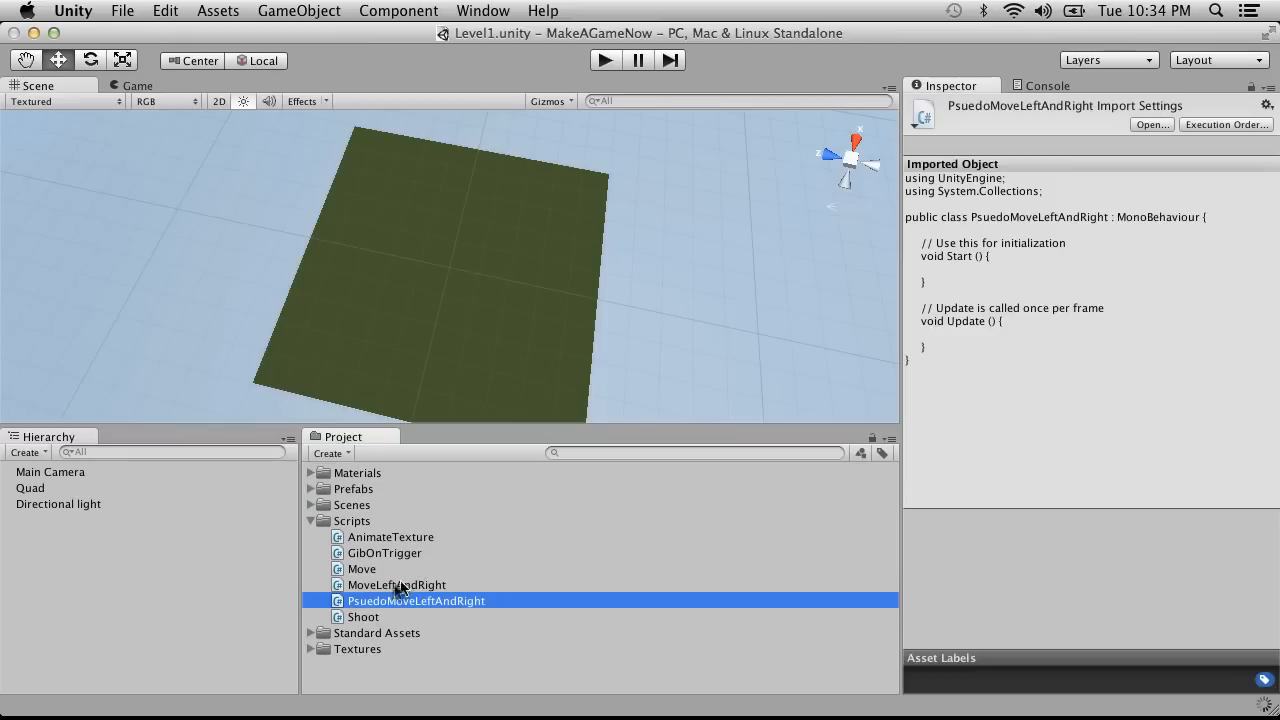
double_click(470, 600)
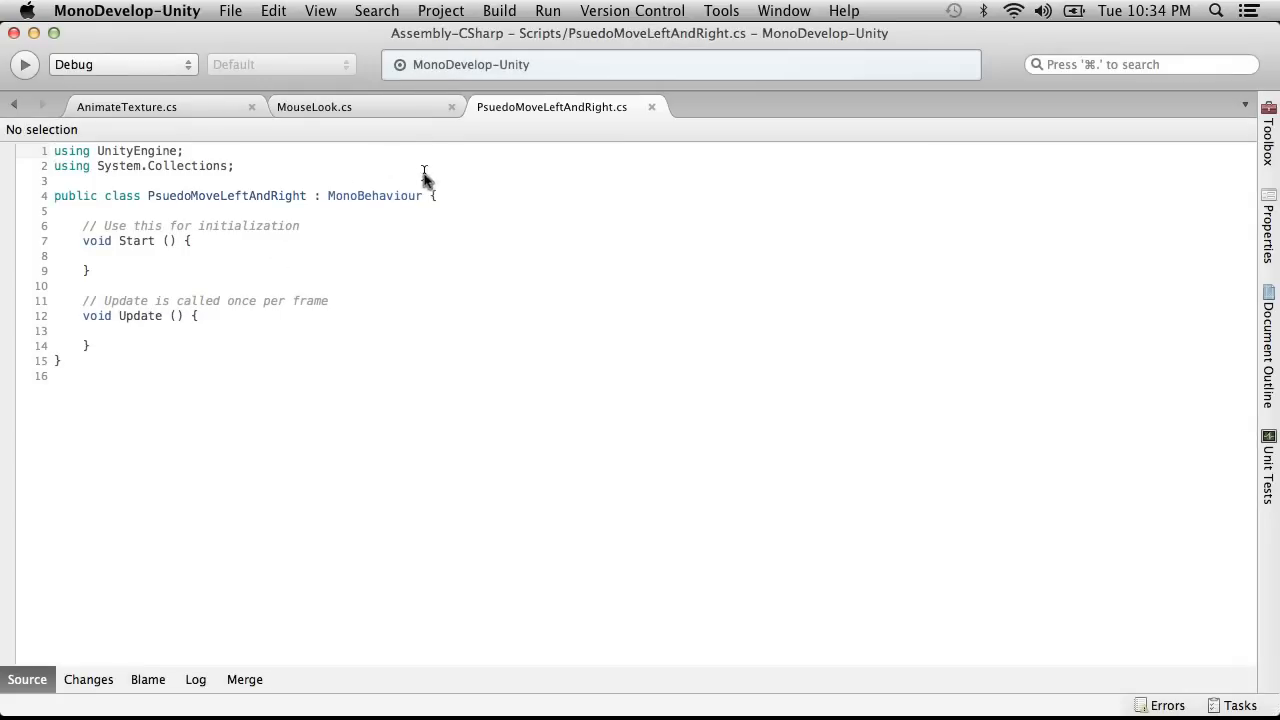
Step: Put the class, Start and Update opening braces on their own lines and remove the space before both methods' parentheses
click(430, 196)
key(Return)
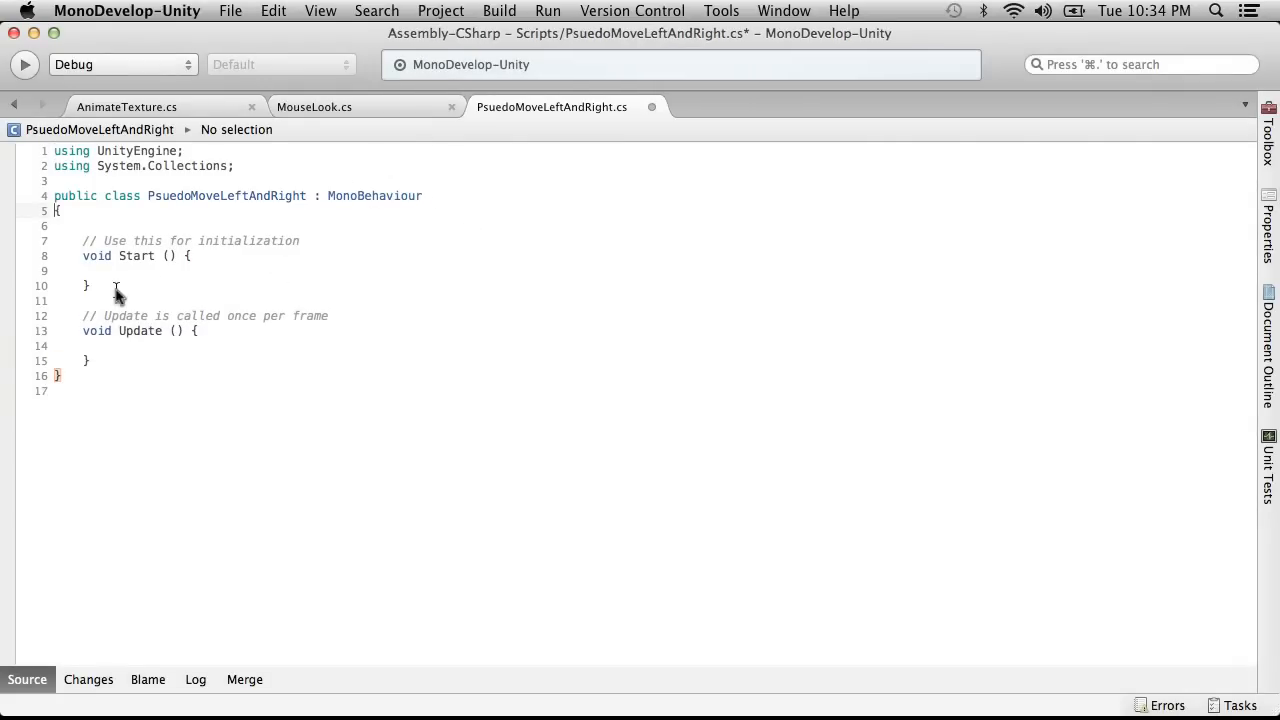
click(192, 256)
key(Return)
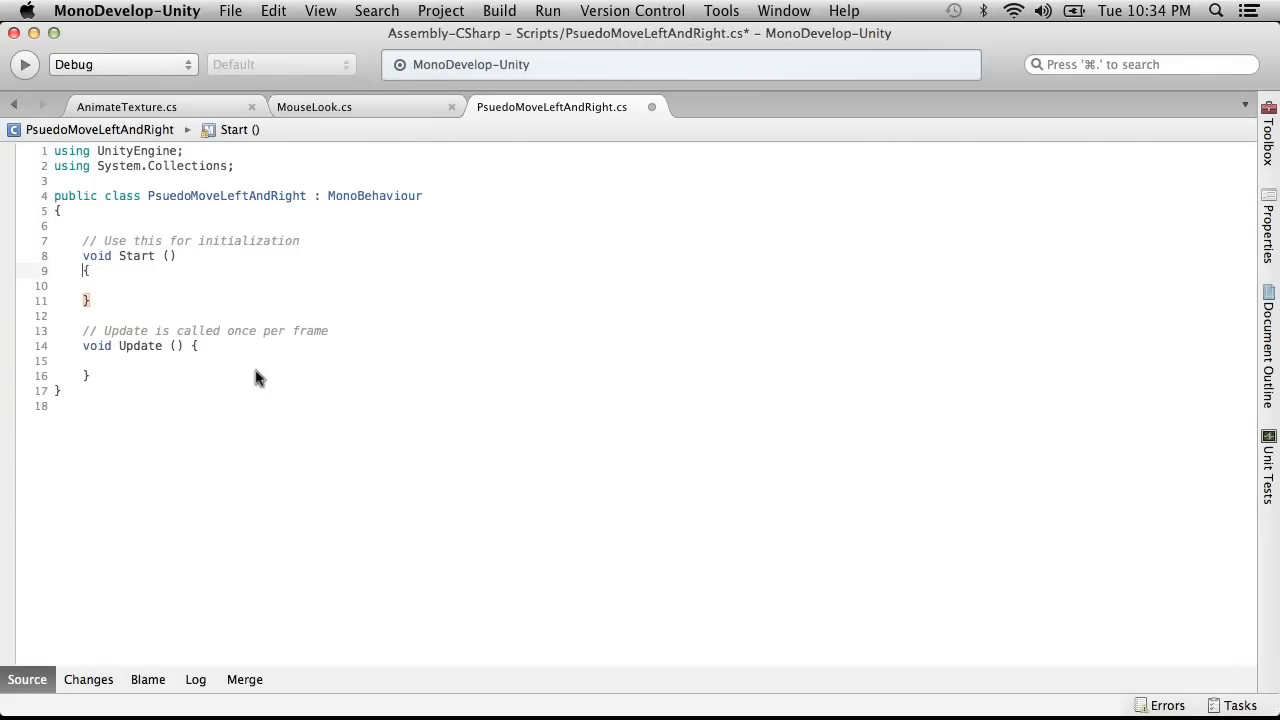
click(191, 346)
key(Return)
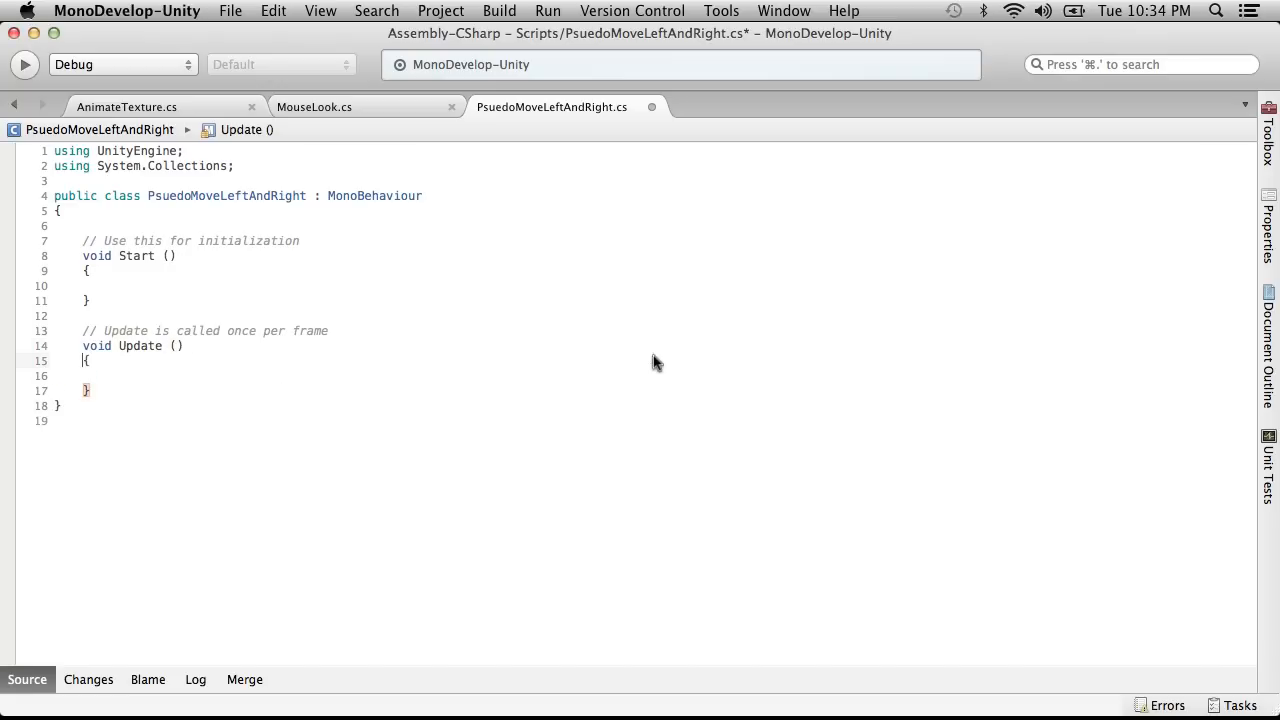
click(163, 256)
key(BackSpace)
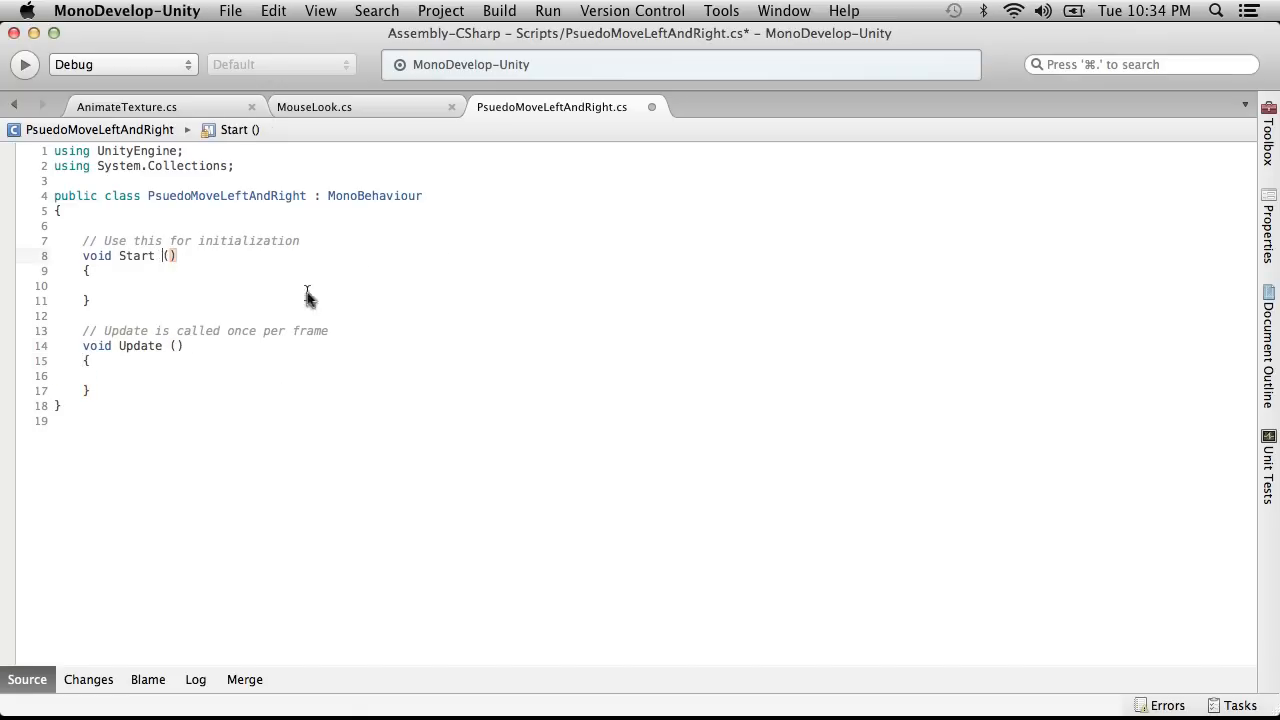
click(167, 346)
key(BackSpace)
click(126, 375)
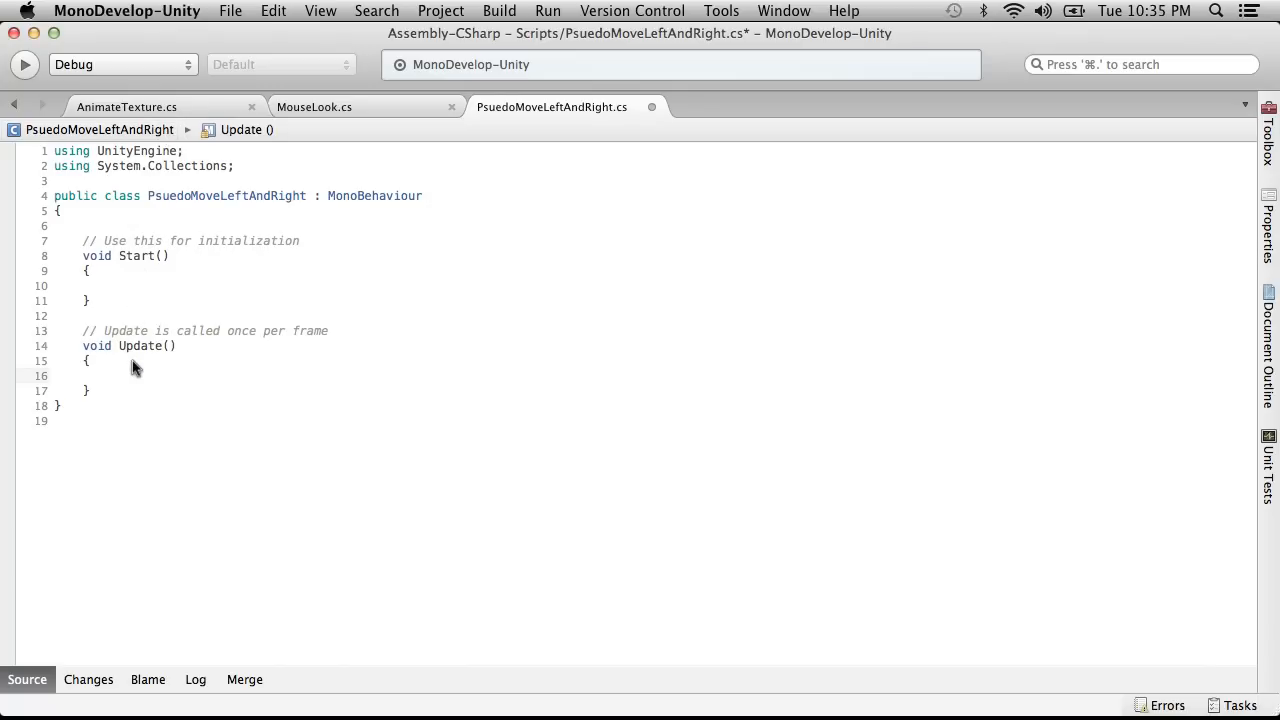
Step: Remove the blank line between the class's opening brace and the initialization comment
click(95, 211)
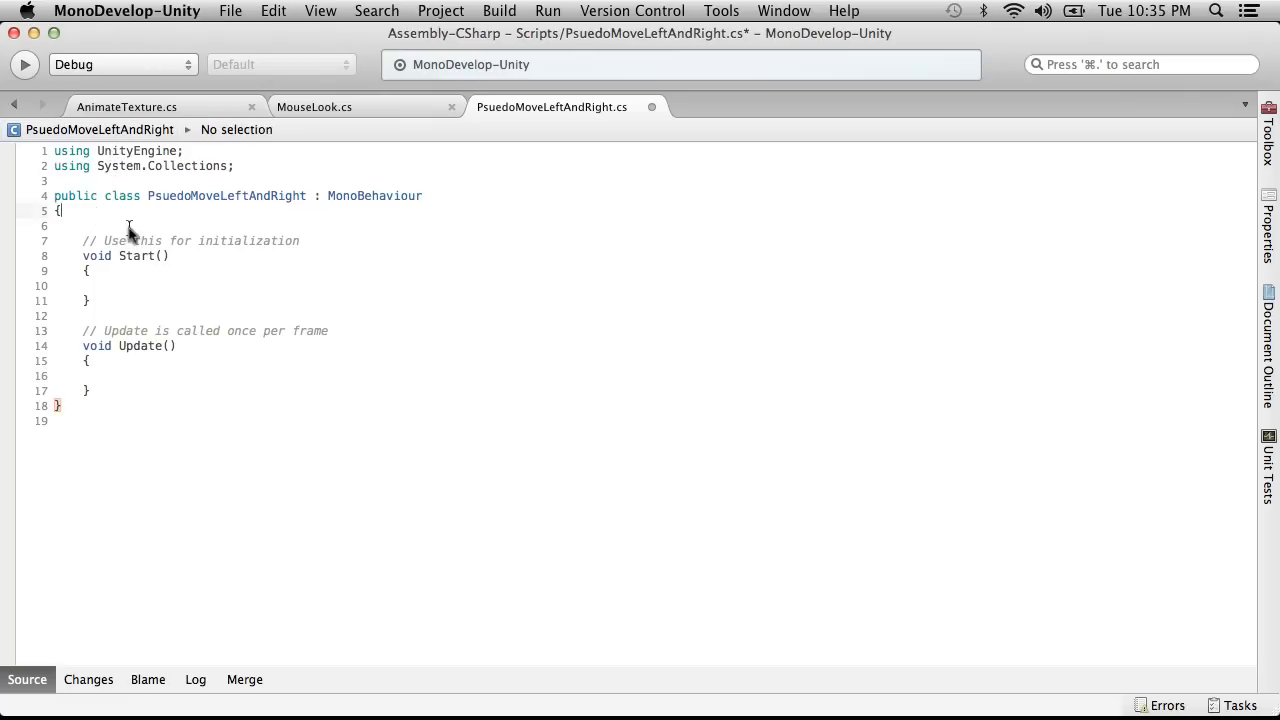
key(Return)
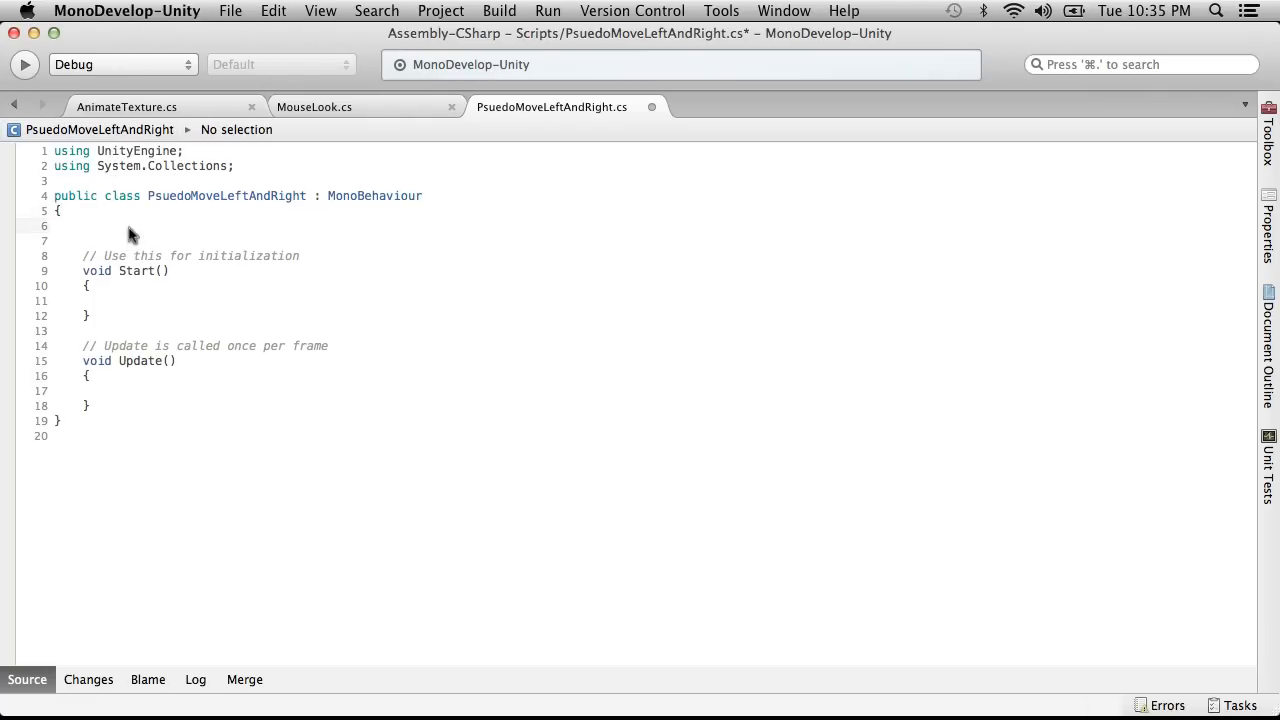
key(ctrl+Right)
key(ctrl+Right)
key(ctrl+Left)
key(ctrl+Left)
key(BackSpace)
key(BackSpace)
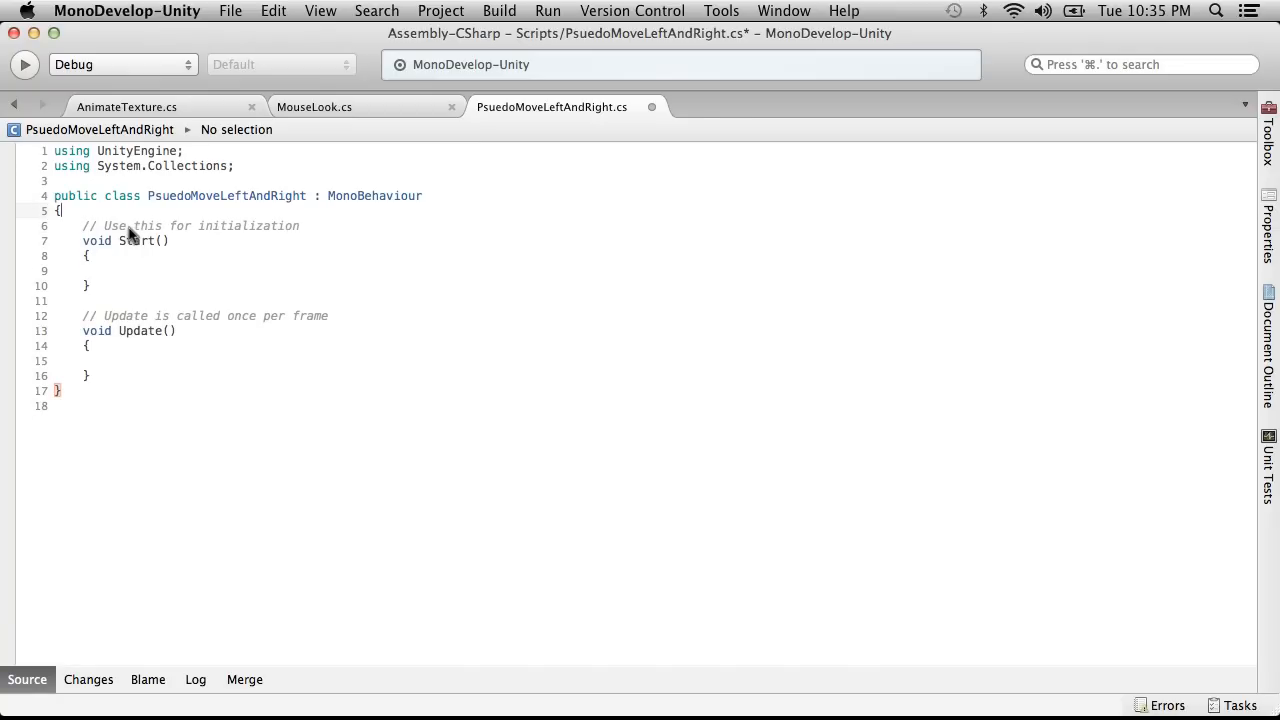
Step: Switch to Unity to view the ground quad up close in the scene, and return to MonoDevelop
key(super+Tab)
key(super+Tab)
scroll(487, 298, up, 5)
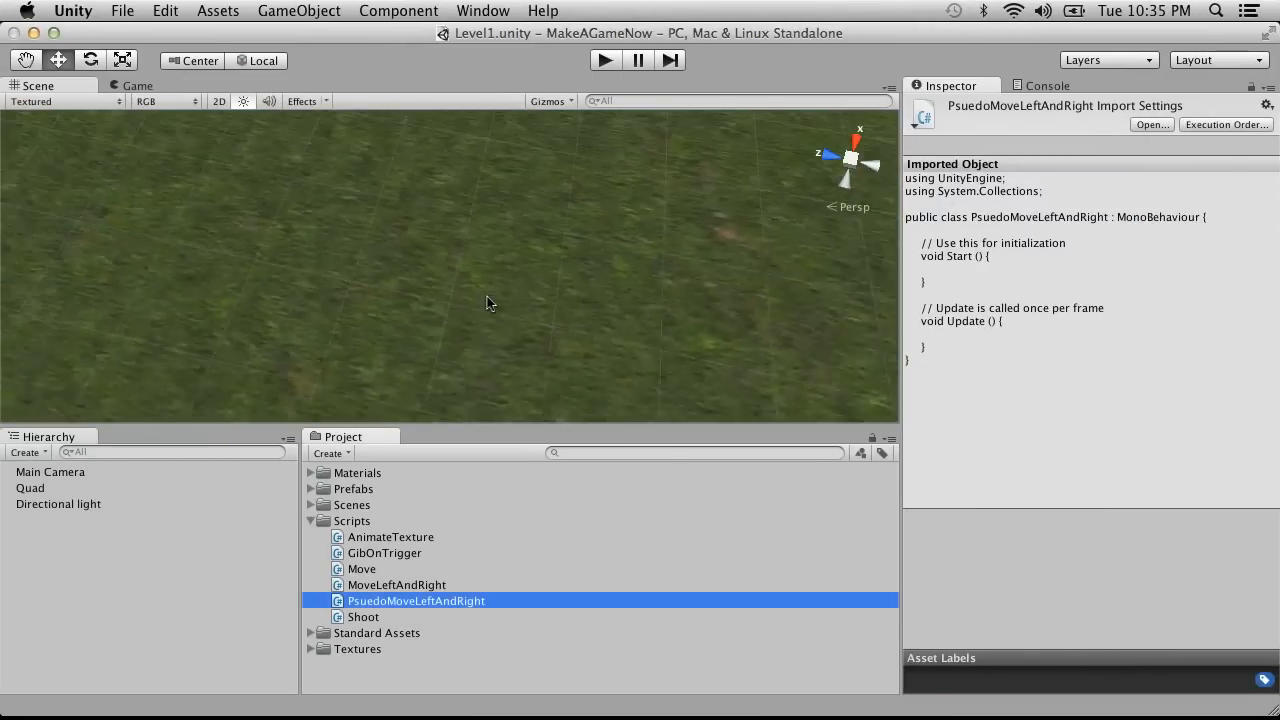
key(super+Tab)
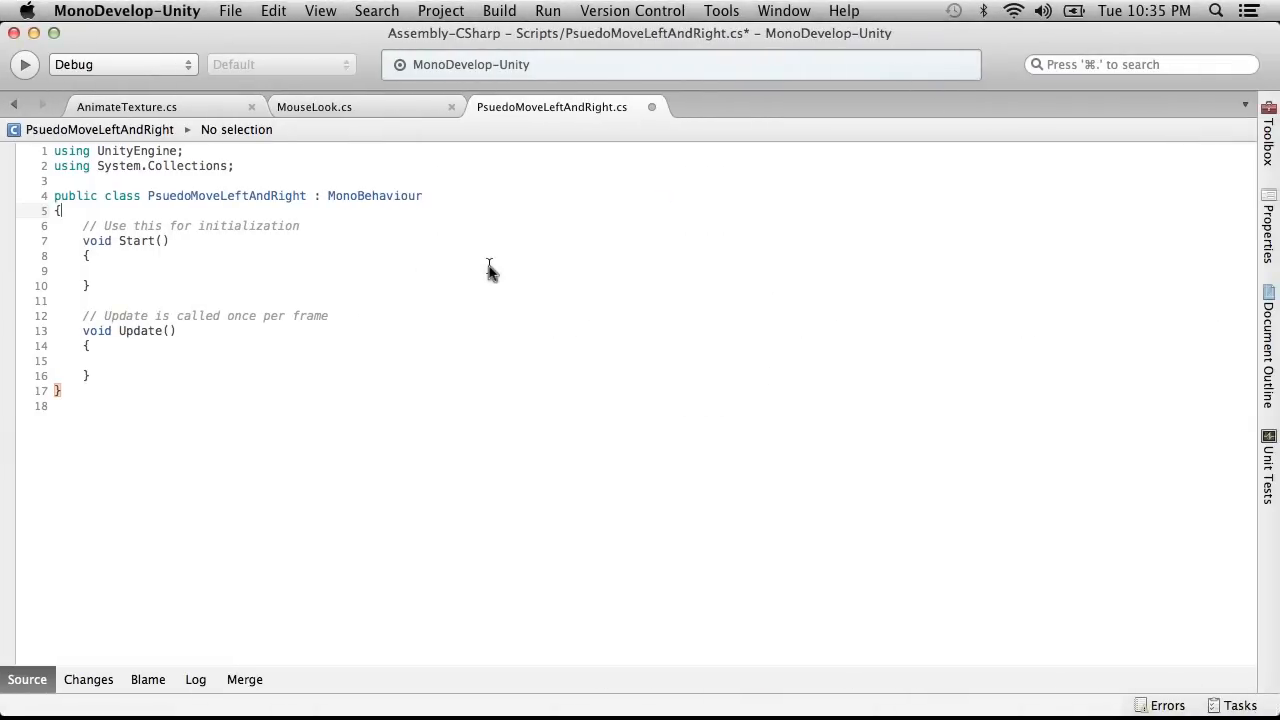
Step: Copy the renderer.material.mainTextureOffset line from AnimateTexture.cs into the Update method of PsuedoMoveLeftAndRight.cs
click(187, 360)
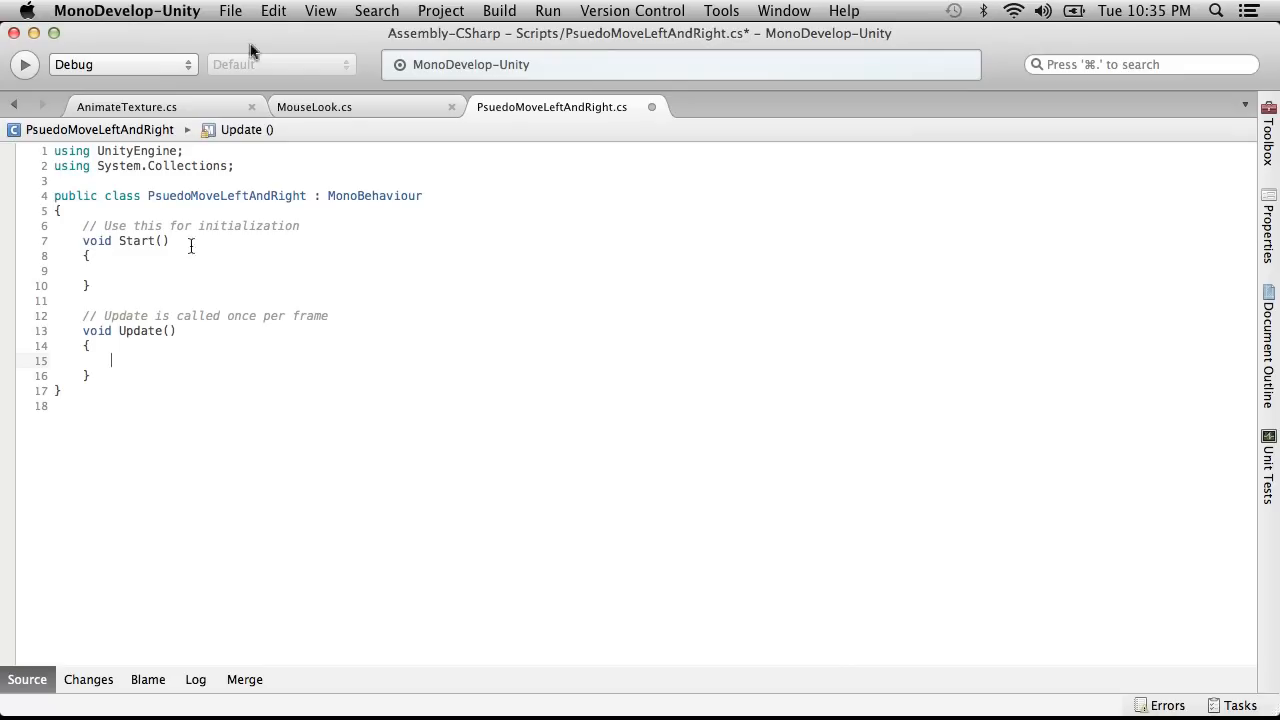
click(190, 107)
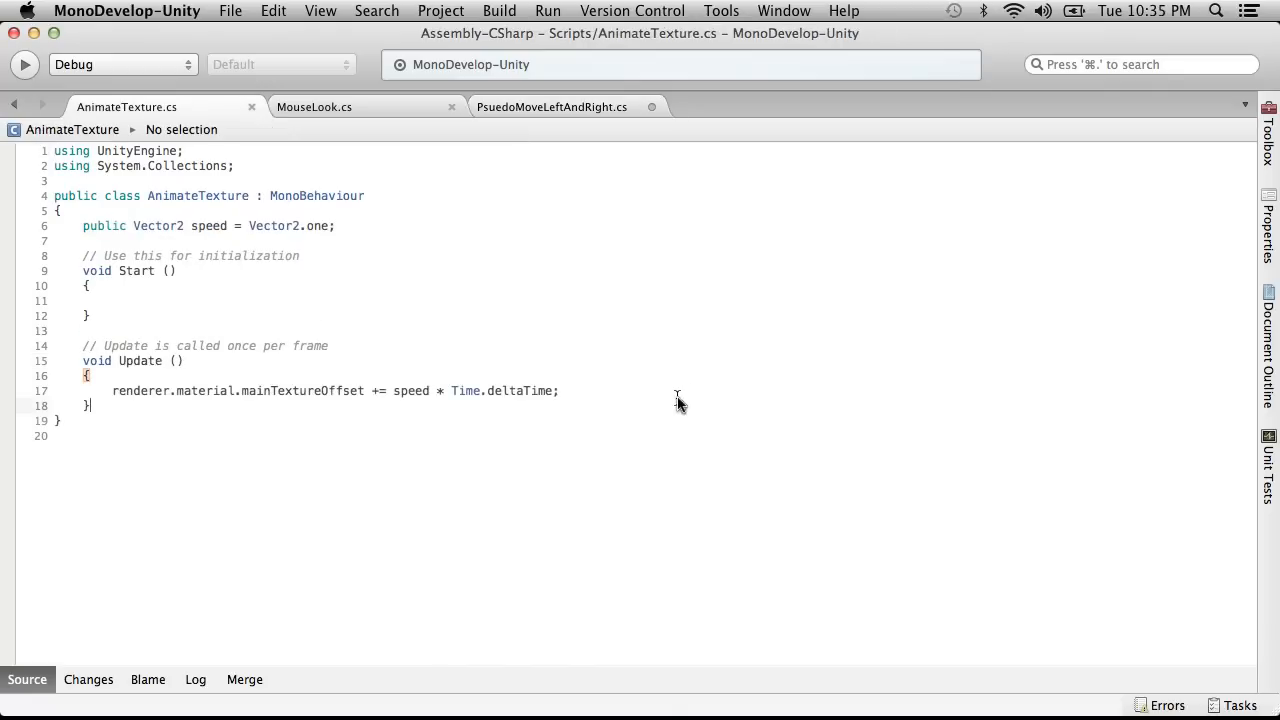
drag(563, 391, 107, 392)
key(super+c)
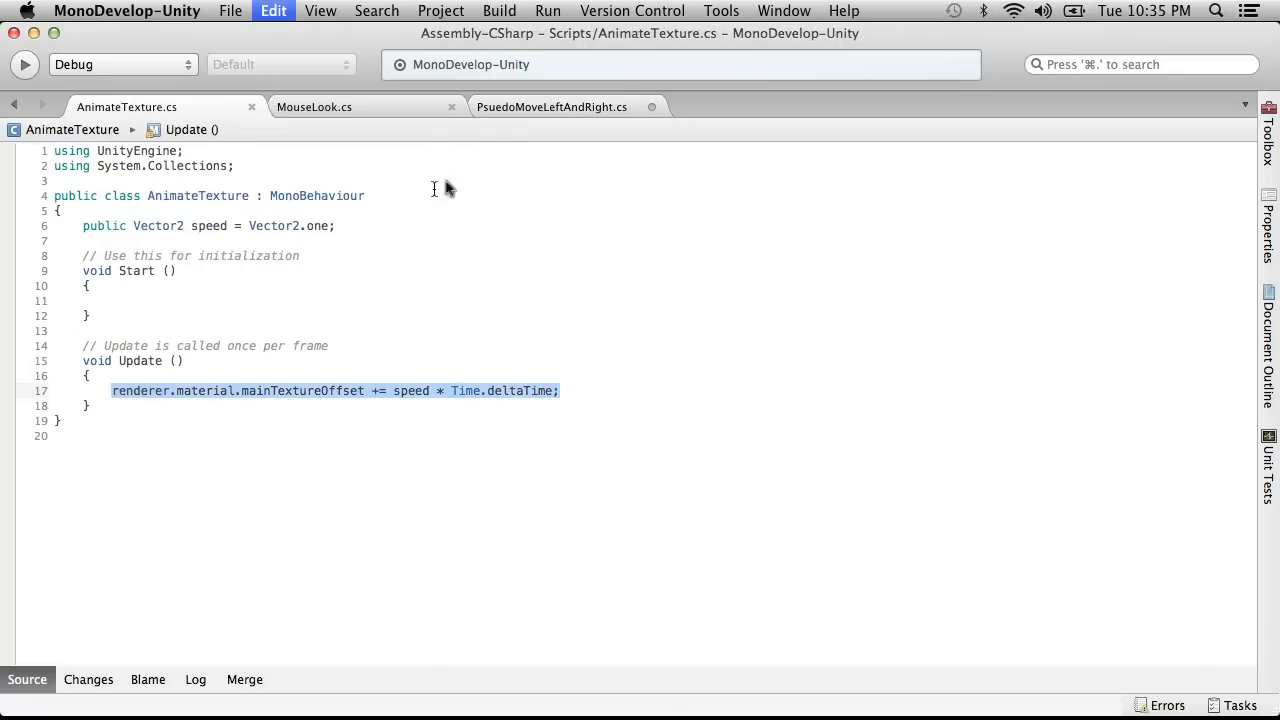
click(586, 107)
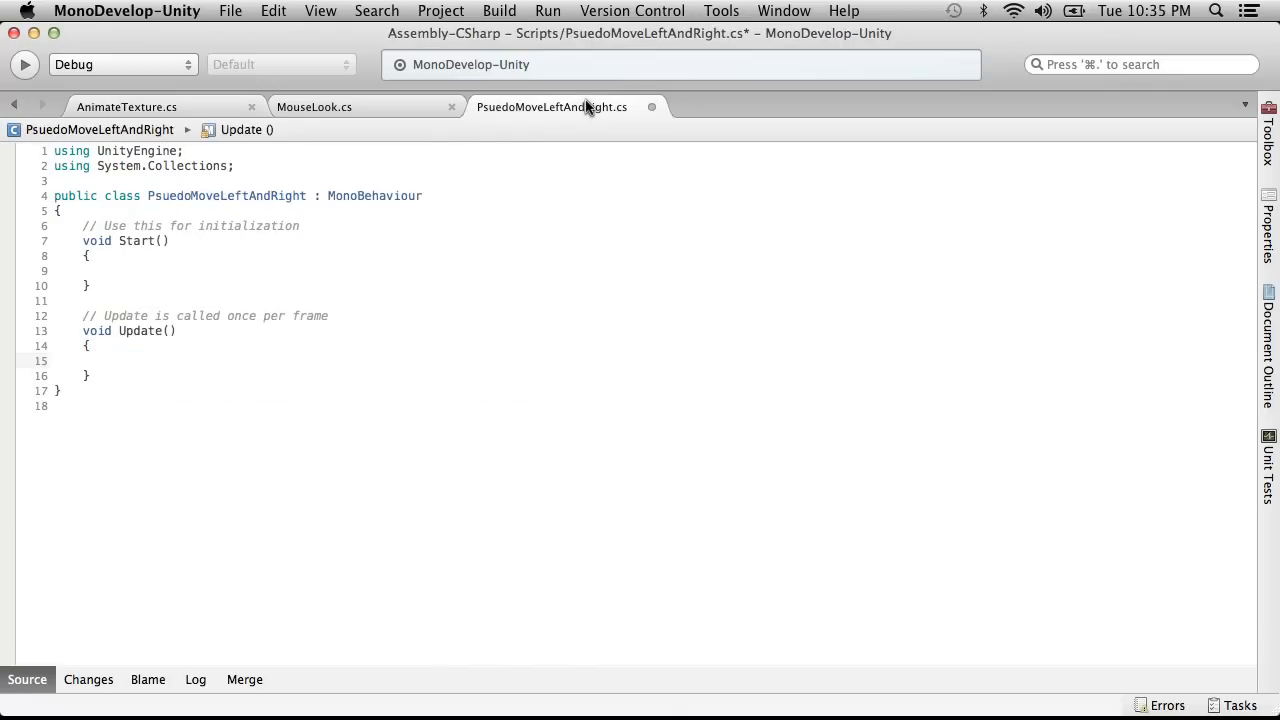
key(super+v)
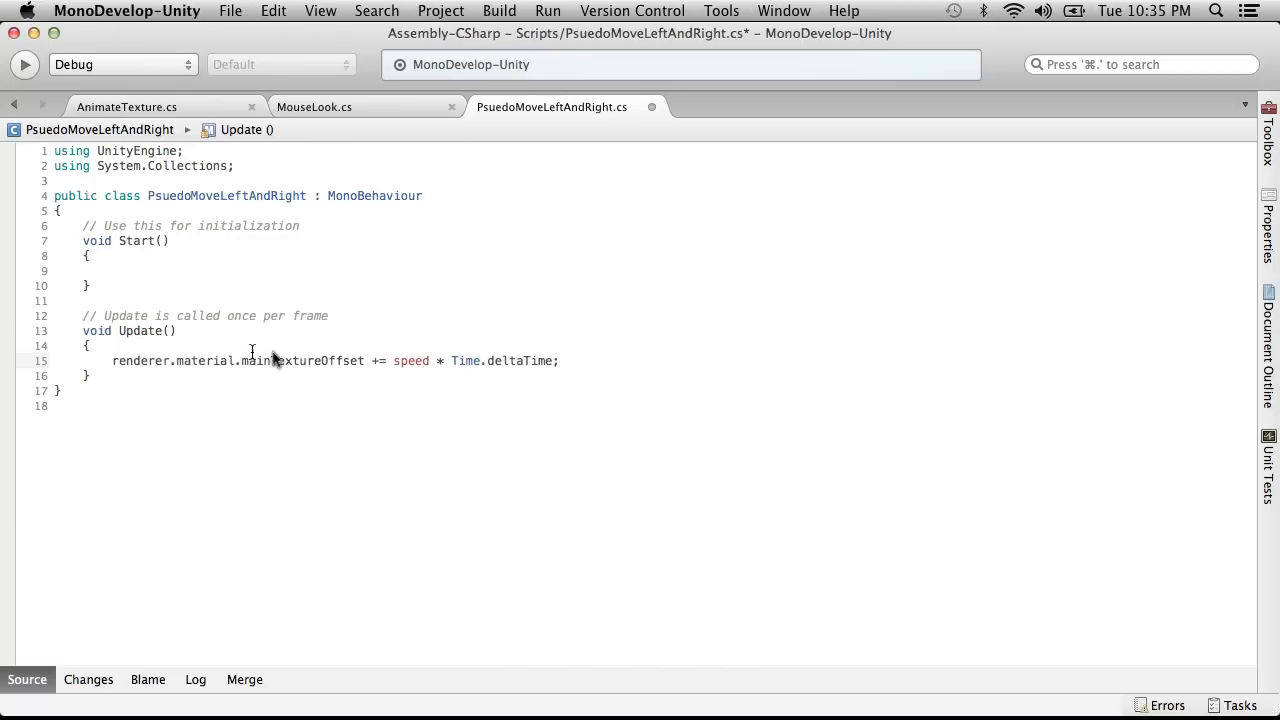
mouse_move(300, 354)
Step: Try adding .x to mainTextureOffset in the Update line, and remove it again
click(182, 210)
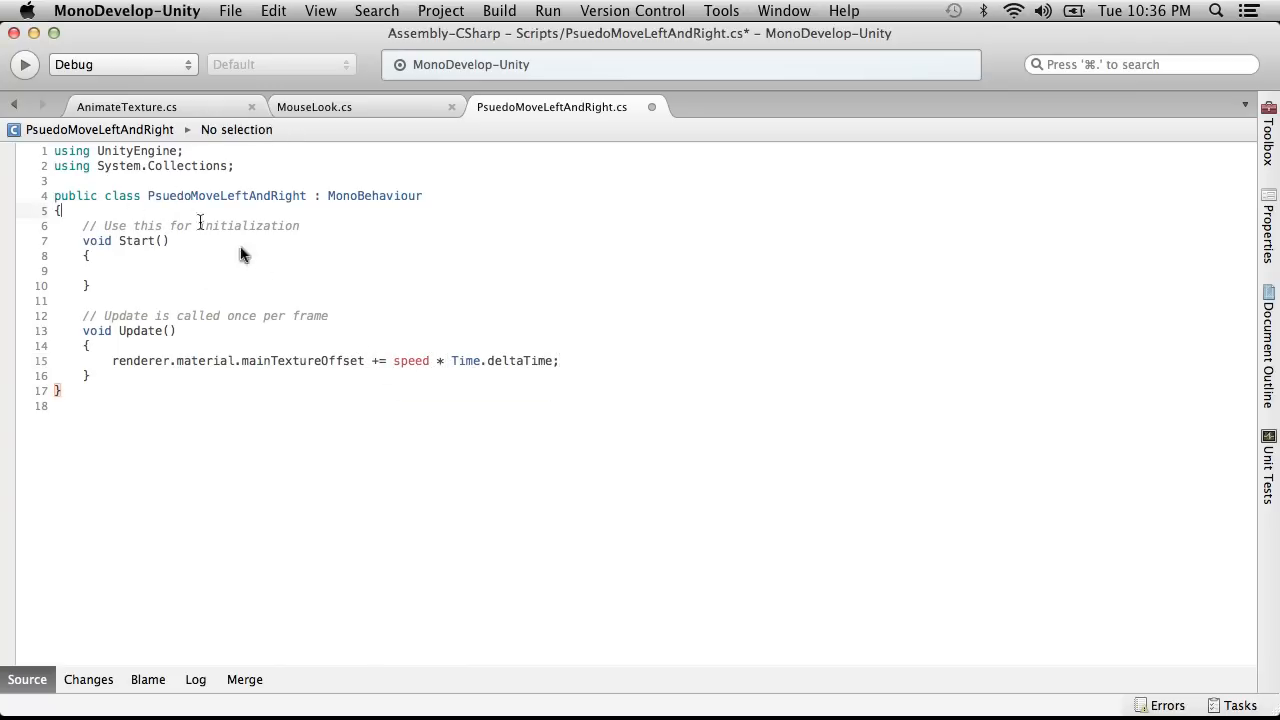
click(365, 361)
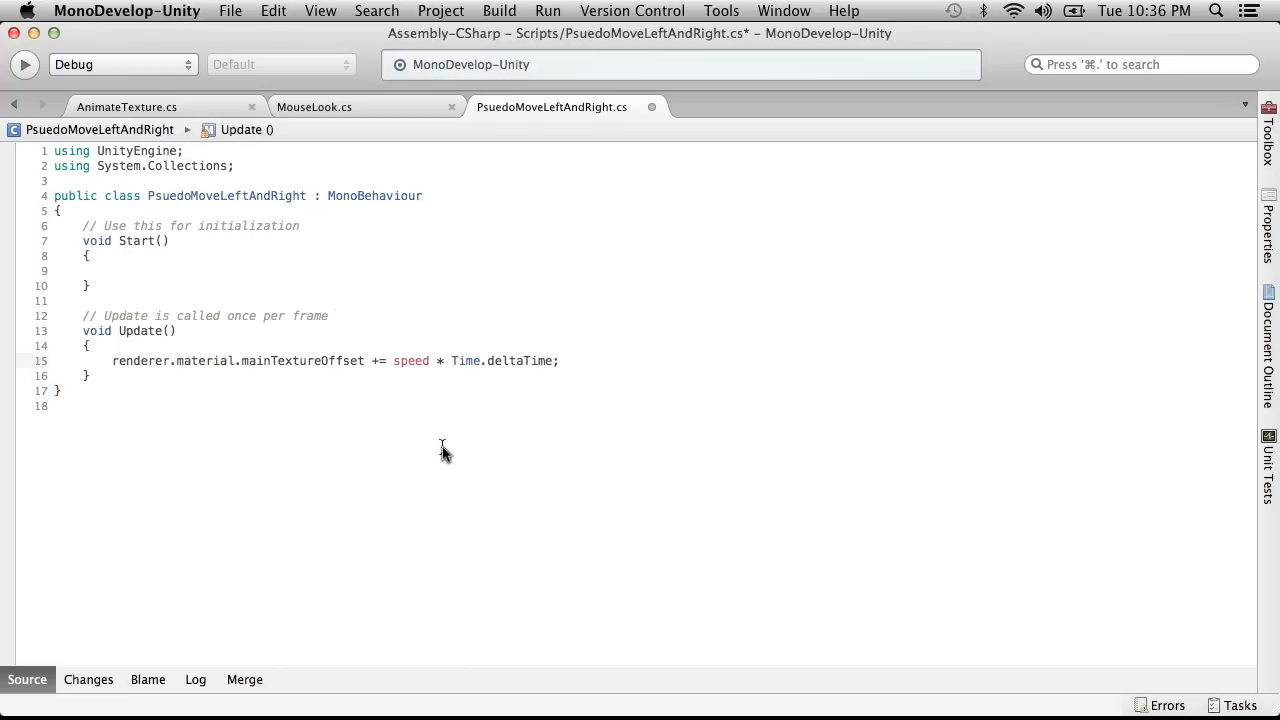
text(.x)
key(Escape)
click(420, 347)
mouse_move(427, 362)
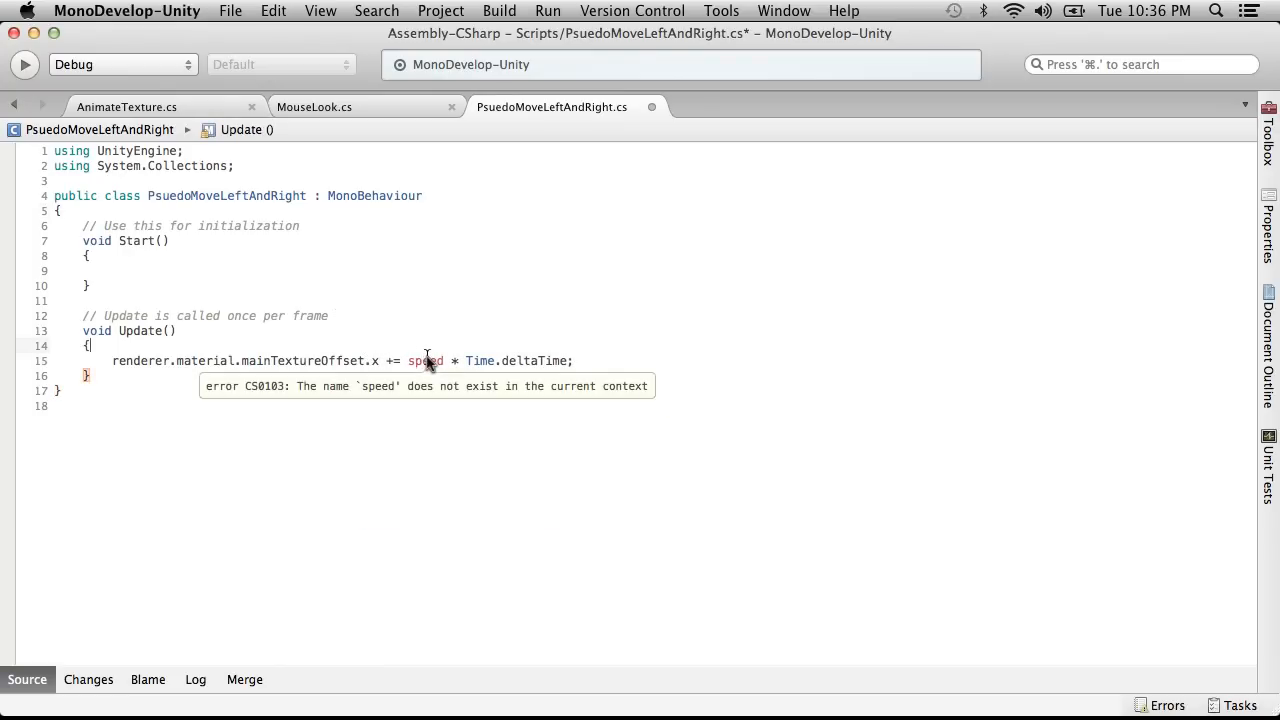
click(379, 361)
key(BackSpace)
key(BackSpace)
click(395, 361)
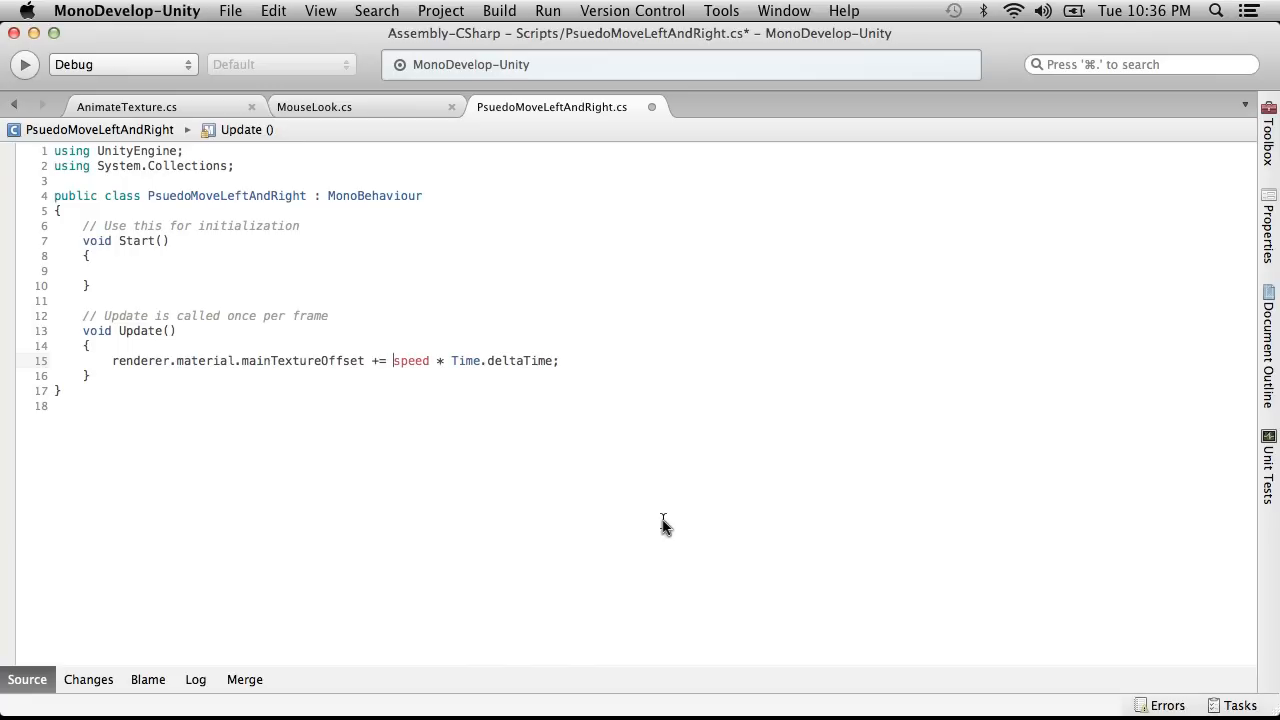
Step: Correct the spelling of the class name to PseudoMoveLeftAndRight in the open script
click(171, 210)
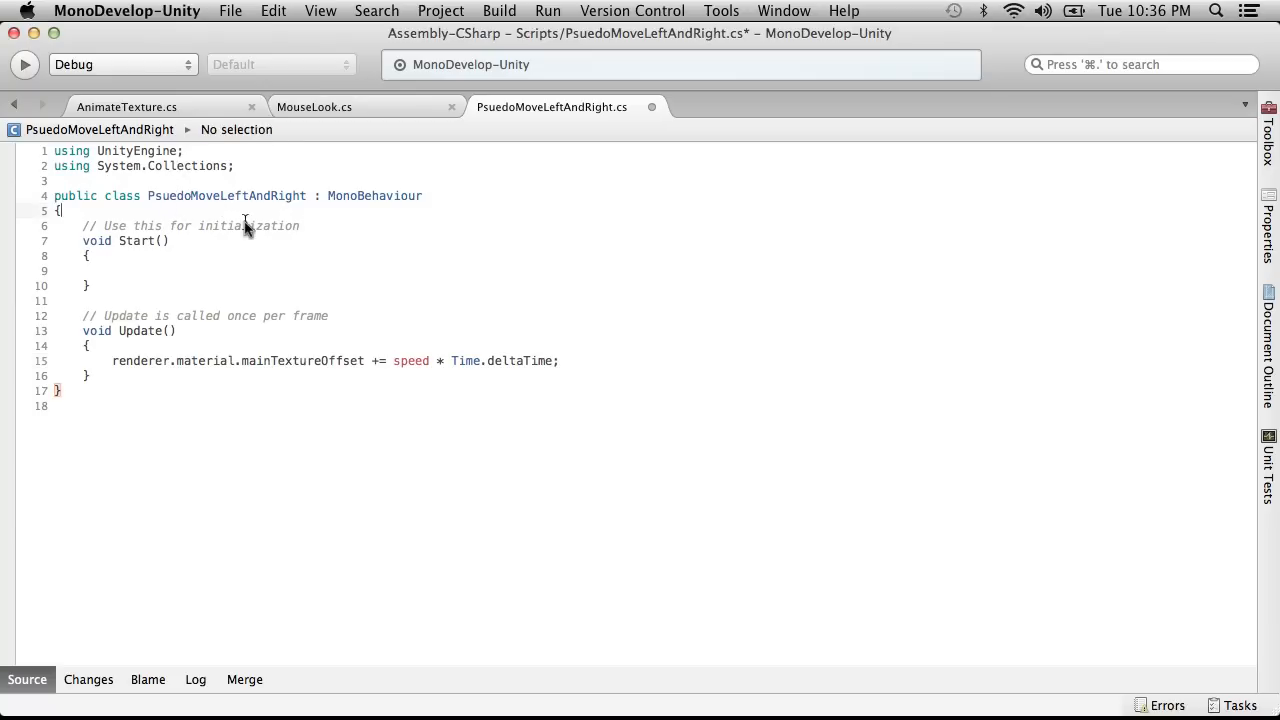
click(176, 197)
key(BackSpace)
key(BackSpace)
text(eu)
Step: Switch to Unity and rename the PsuedoMoveLeftAndRight script asset to PseudoMoveLeftAndRight
key(ctrl+Left)
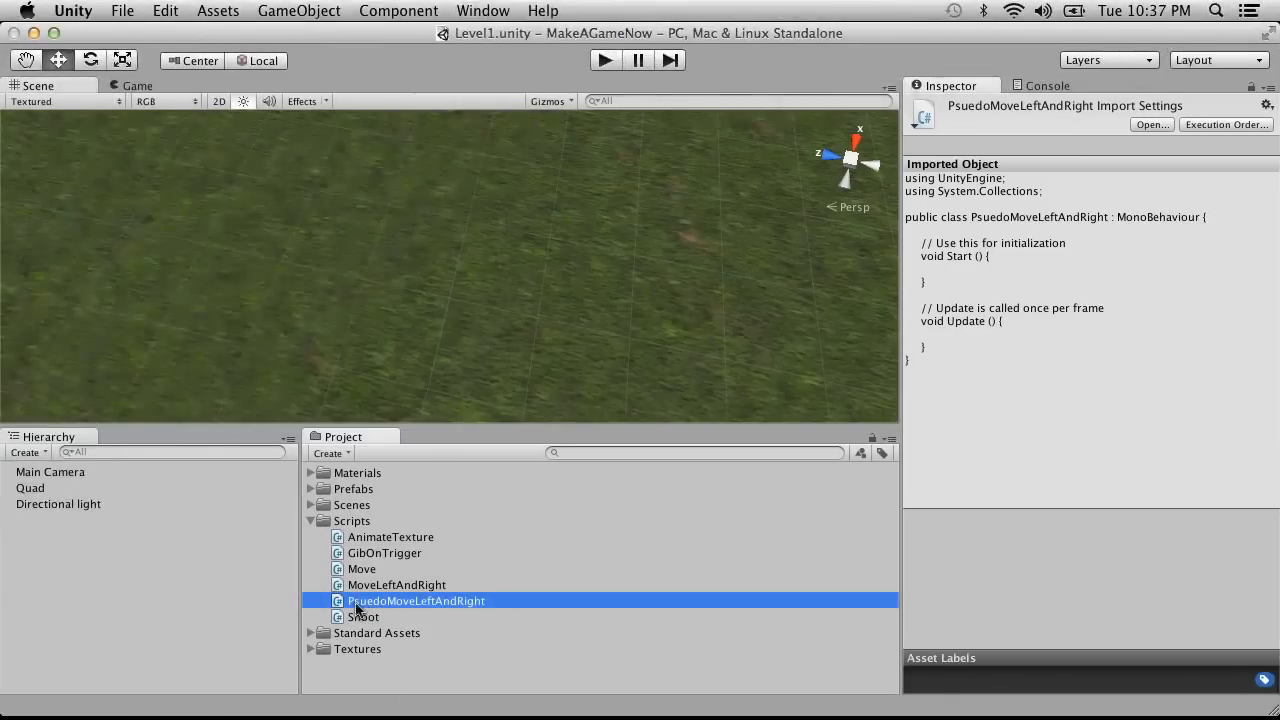
click(358, 602)
click(373, 601)
key(BackSpace)
key(BackSpace)
text(eu)
key(Return)
key(ctrl+Right)
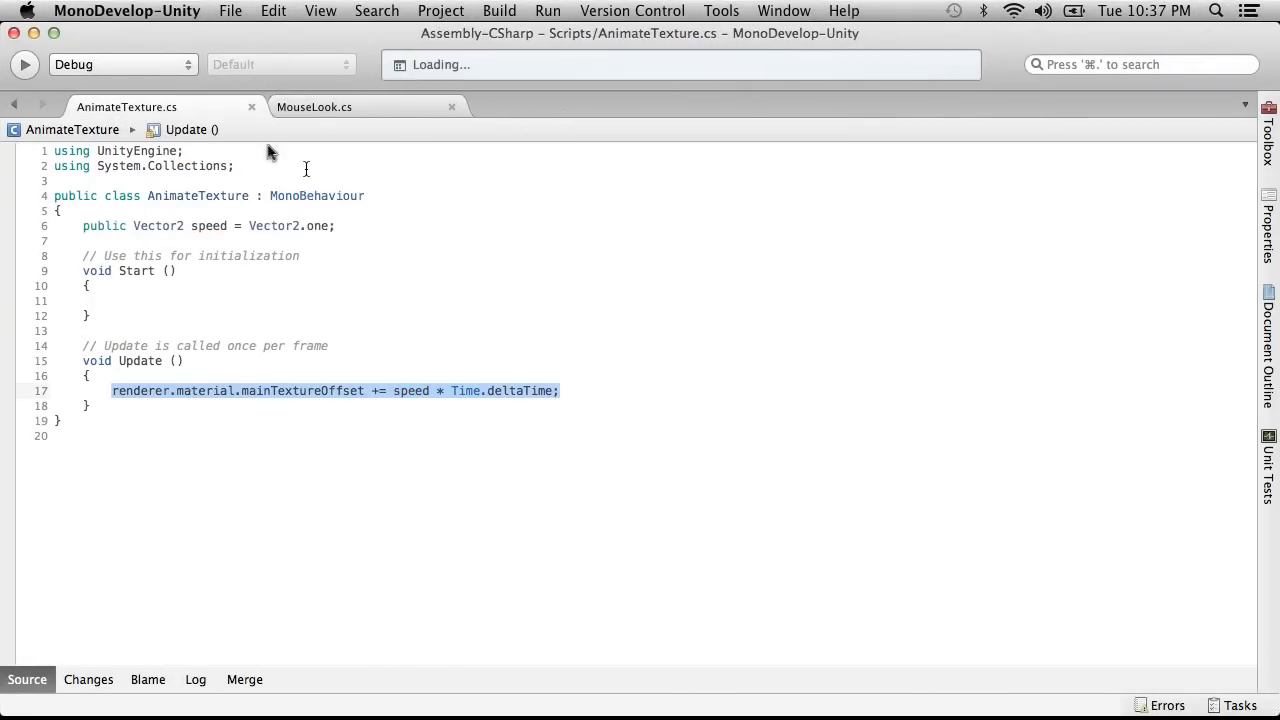
key(ctrl+Left)
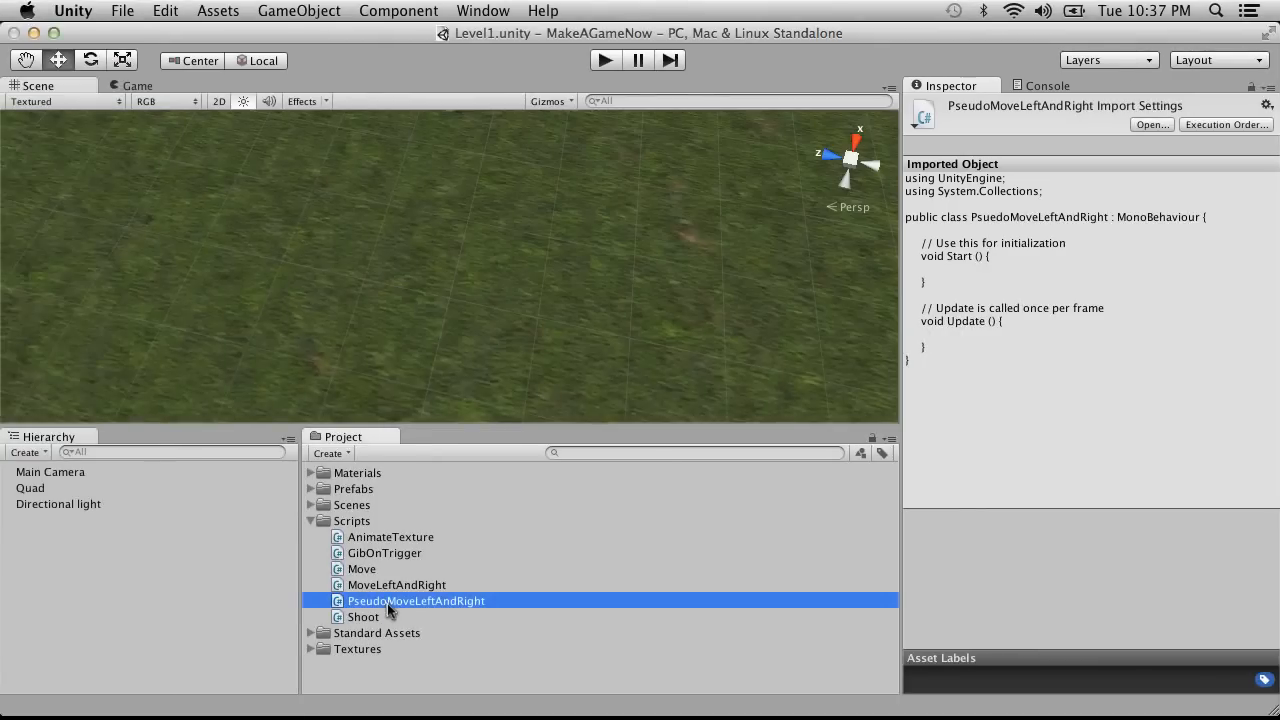
Step: Open the renamed script, correct its class name to PseudoMoveLeftAndRight and save the file
double_click(387, 603)
click(176, 196)
key(BackSpace)
key(Right)
text(u)
click(272, 258)
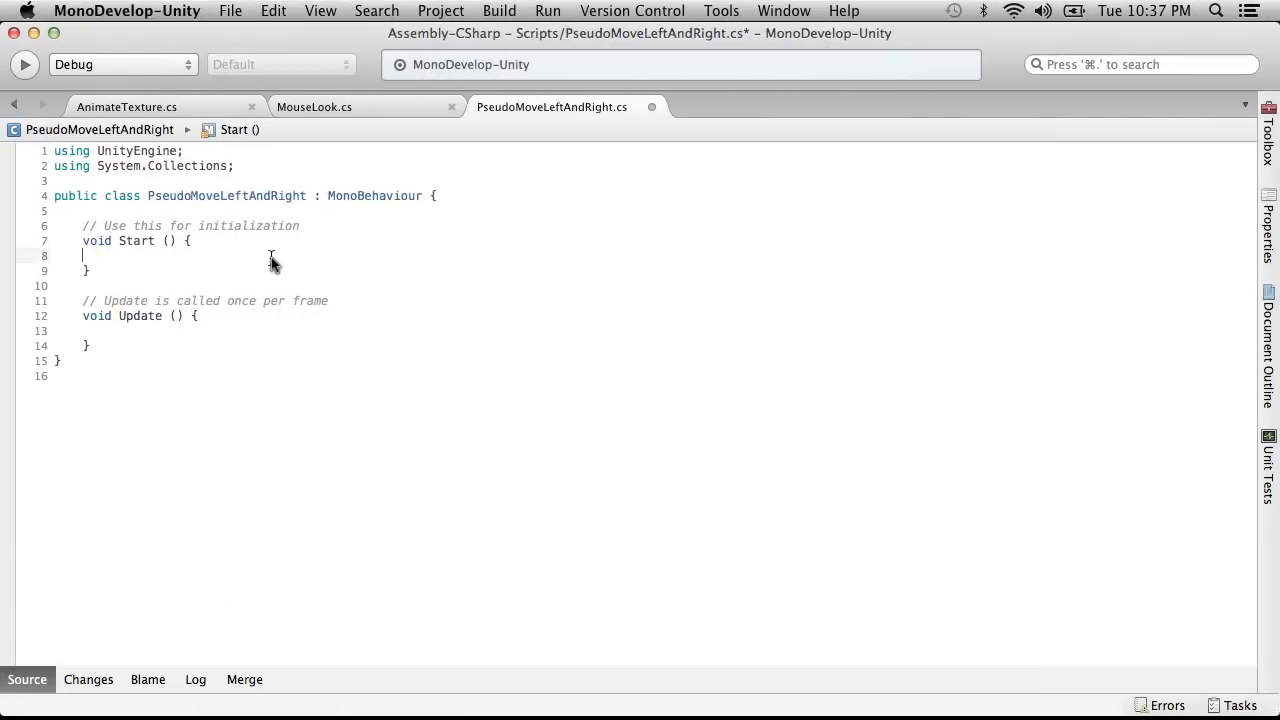
click(133, 10)
click(243, 83)
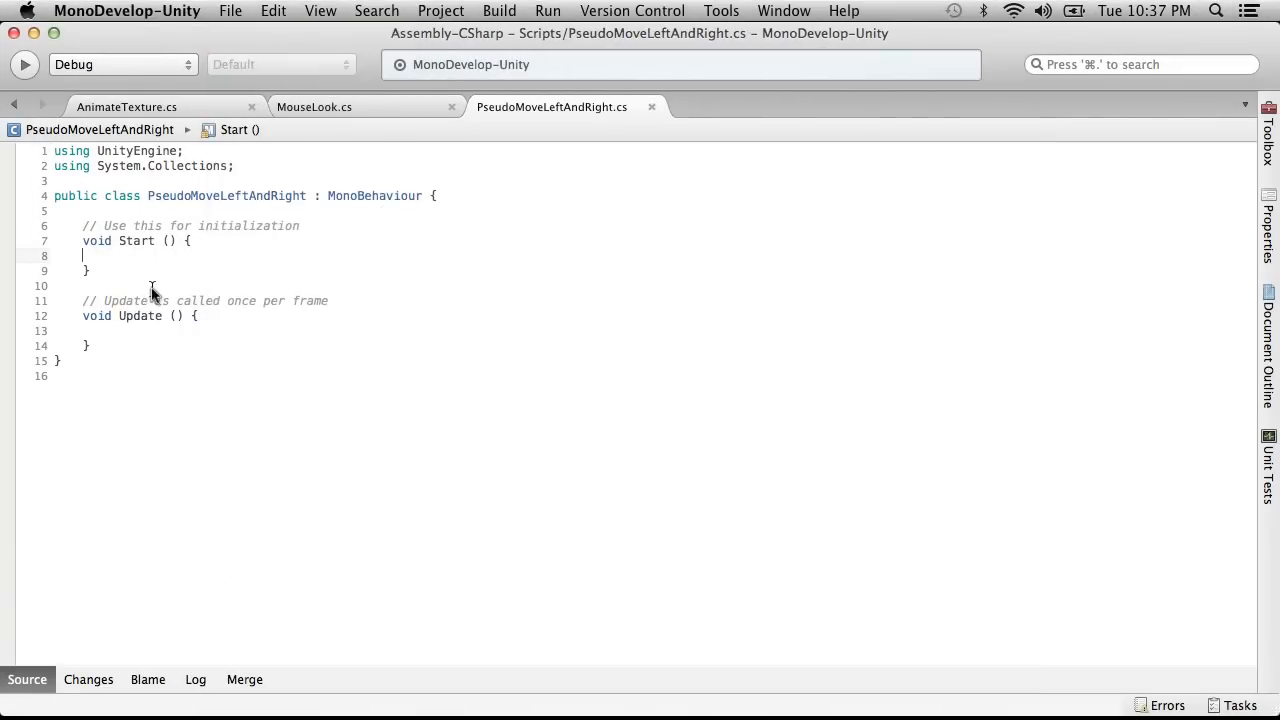
Step: Move the opening braces of the Start and Update methods onto their own lines
click(184, 241)
key(BackSpace)
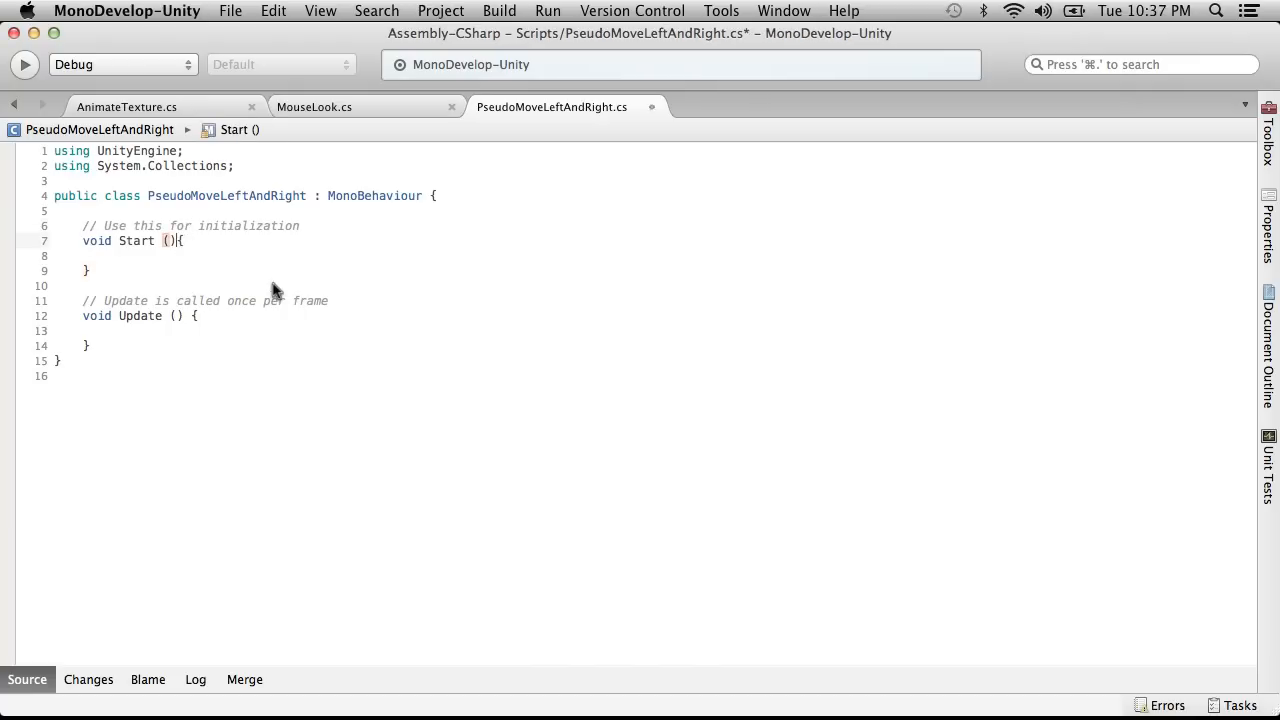
key(Return)
click(190, 332)
key(Return)
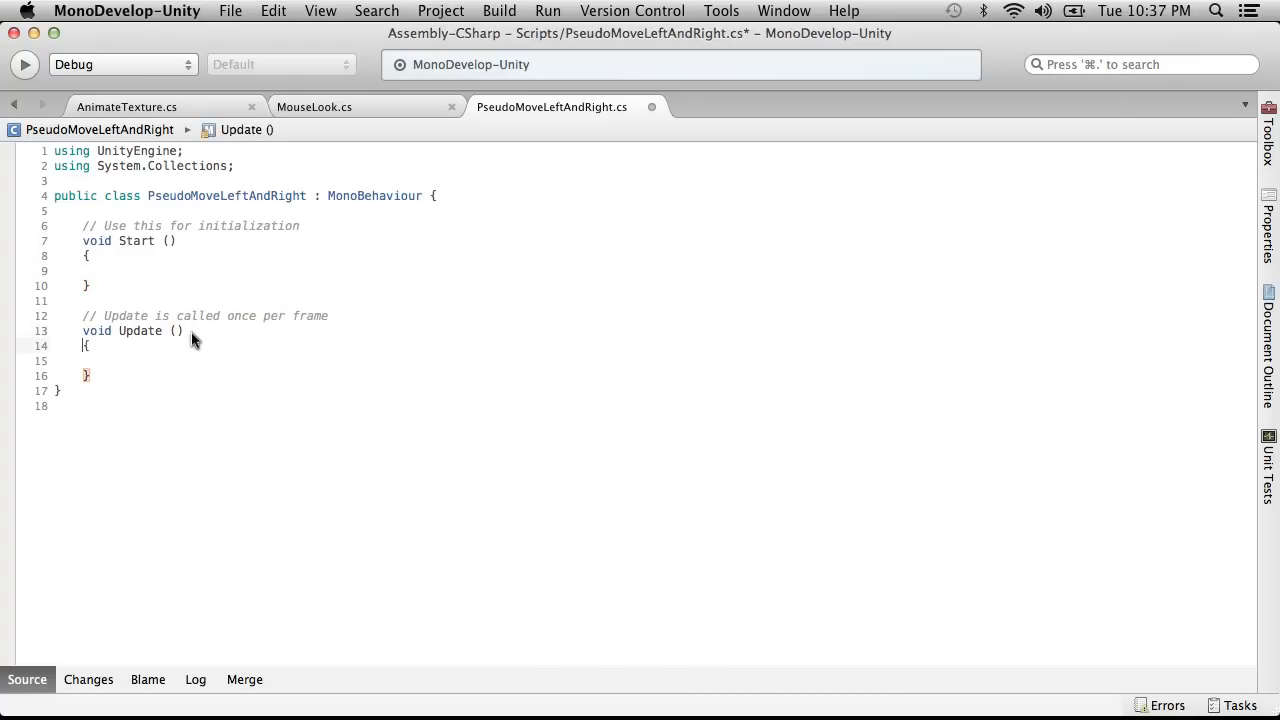
Step: Copy the renderer.material.mainTextureOffset line from the AnimateTexture script into the Update method of PseudoMoveLeftAndRight
click(150, 108)
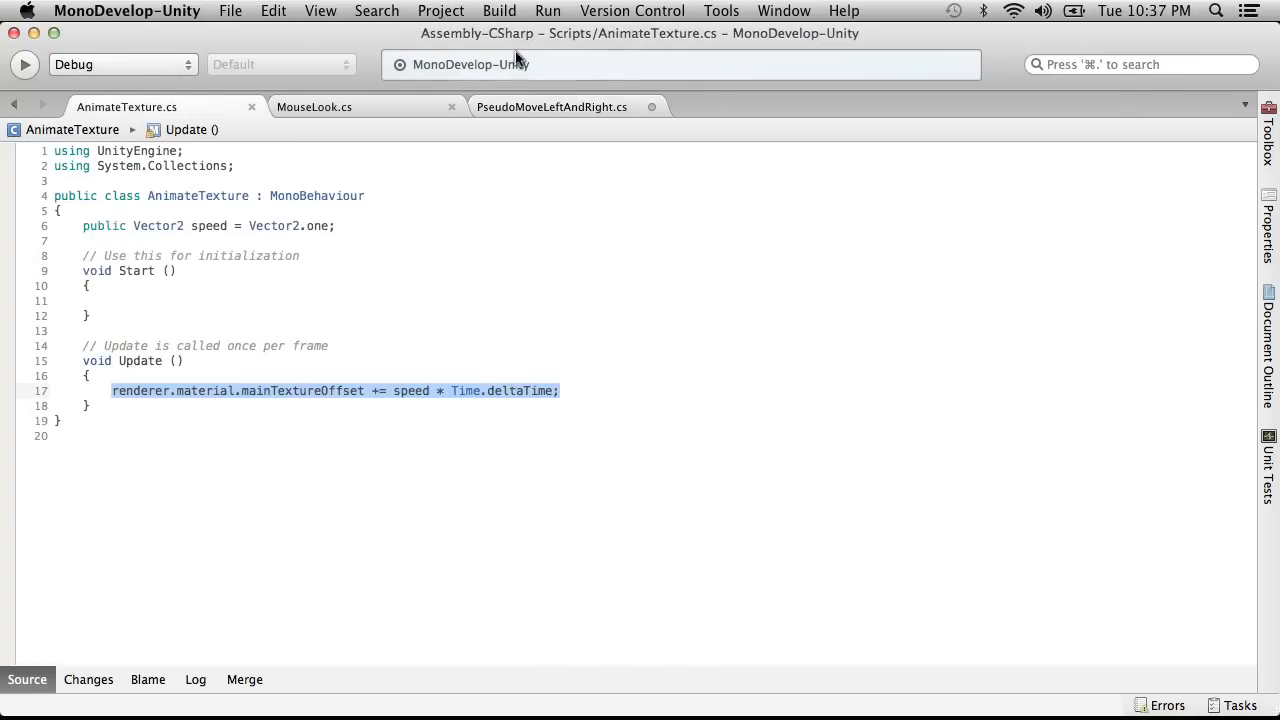
click(551, 107)
key(Return)
text(renderer.material.mainTextureOffset += speed * Time.deltaTime;)
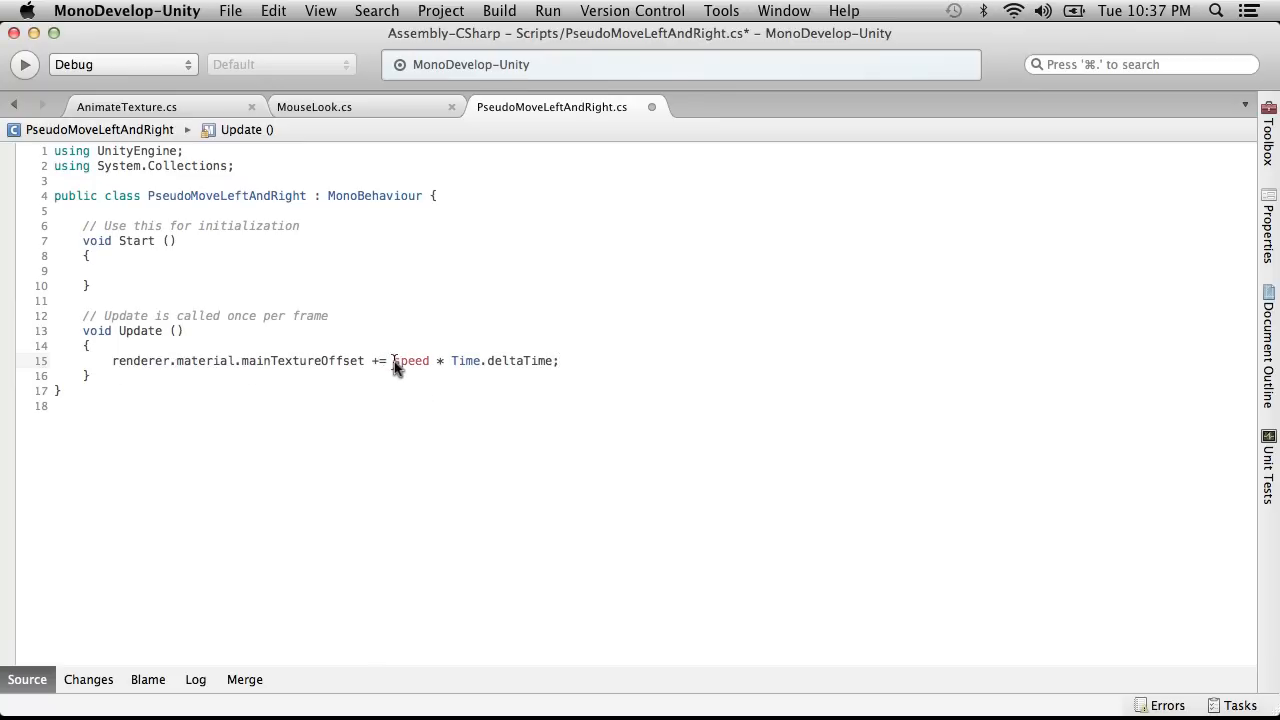
click(160, 108)
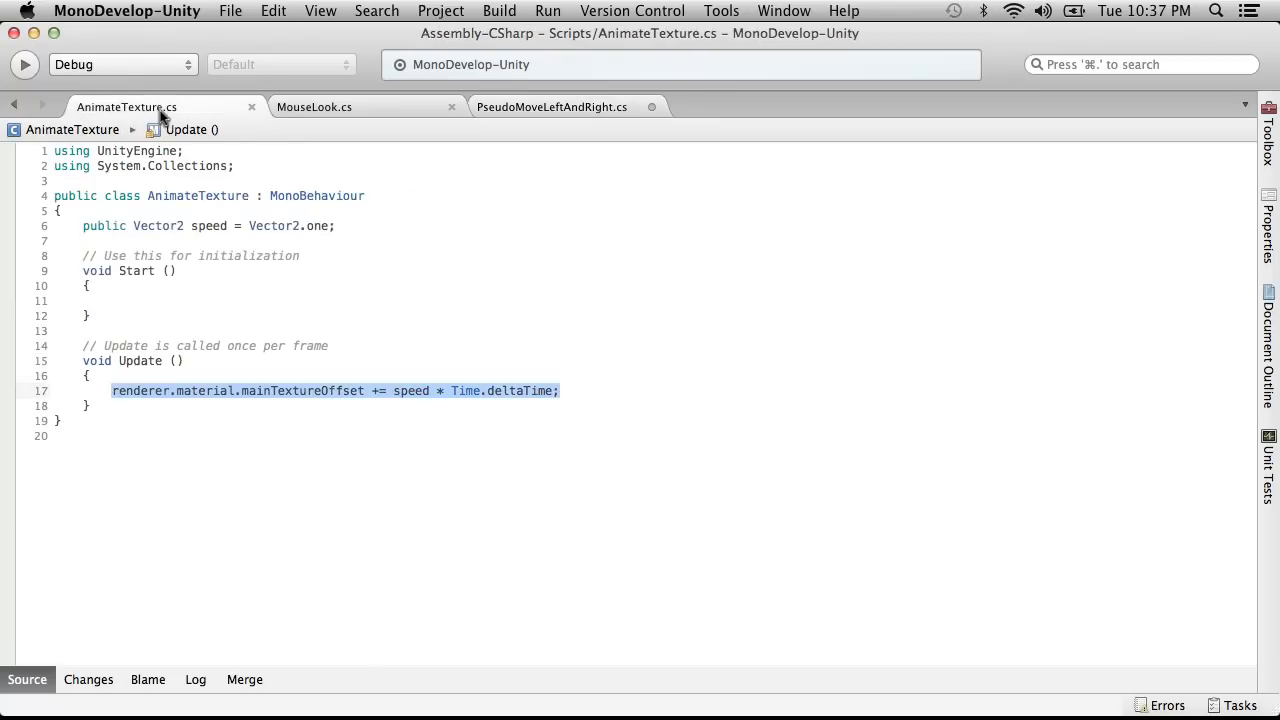
click(560, 108)
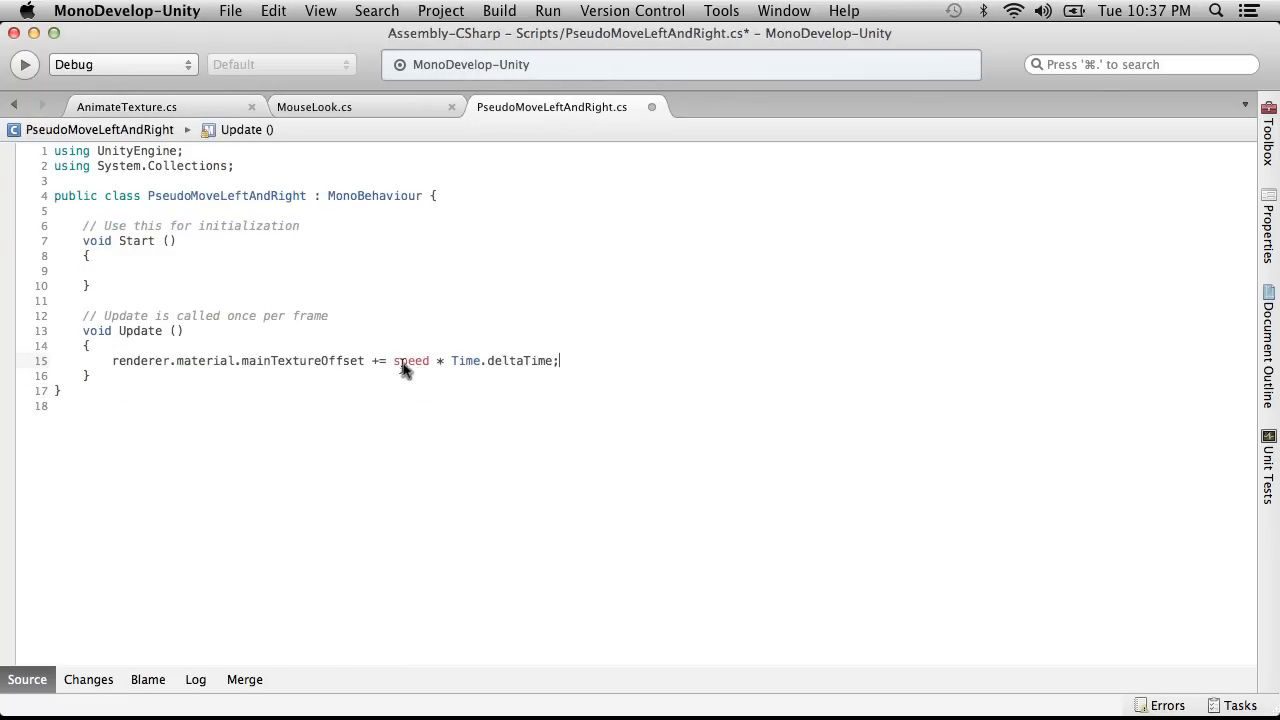
Step: Move the class's opening brace onto its own line and start an empty line below it
mouse_move(407, 368)
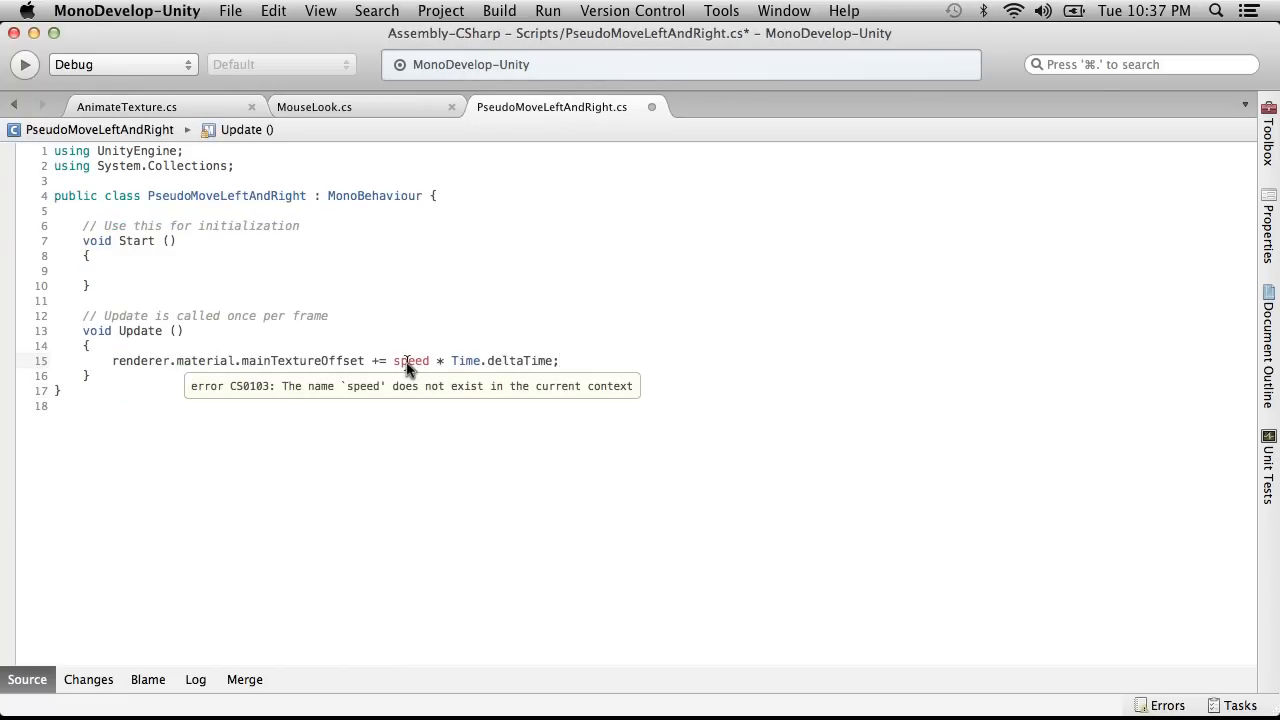
click(218, 198)
click(430, 196)
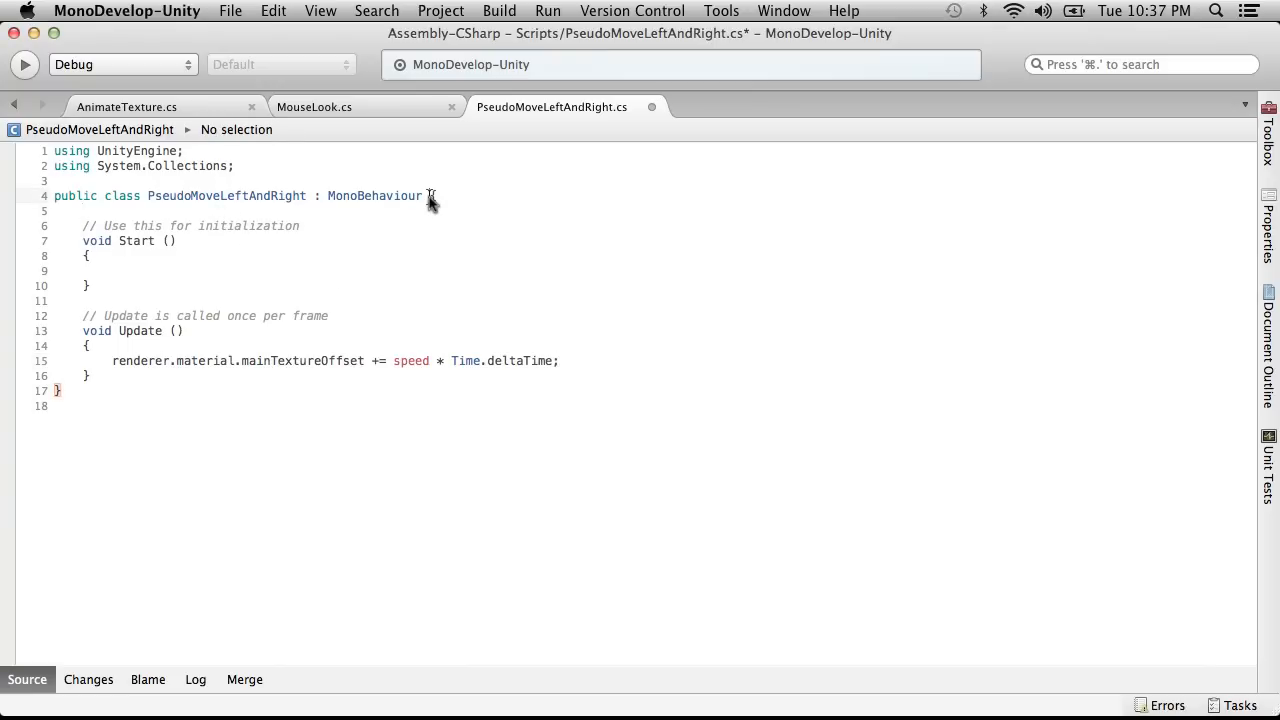
key(Return)
text({)
key(Return)
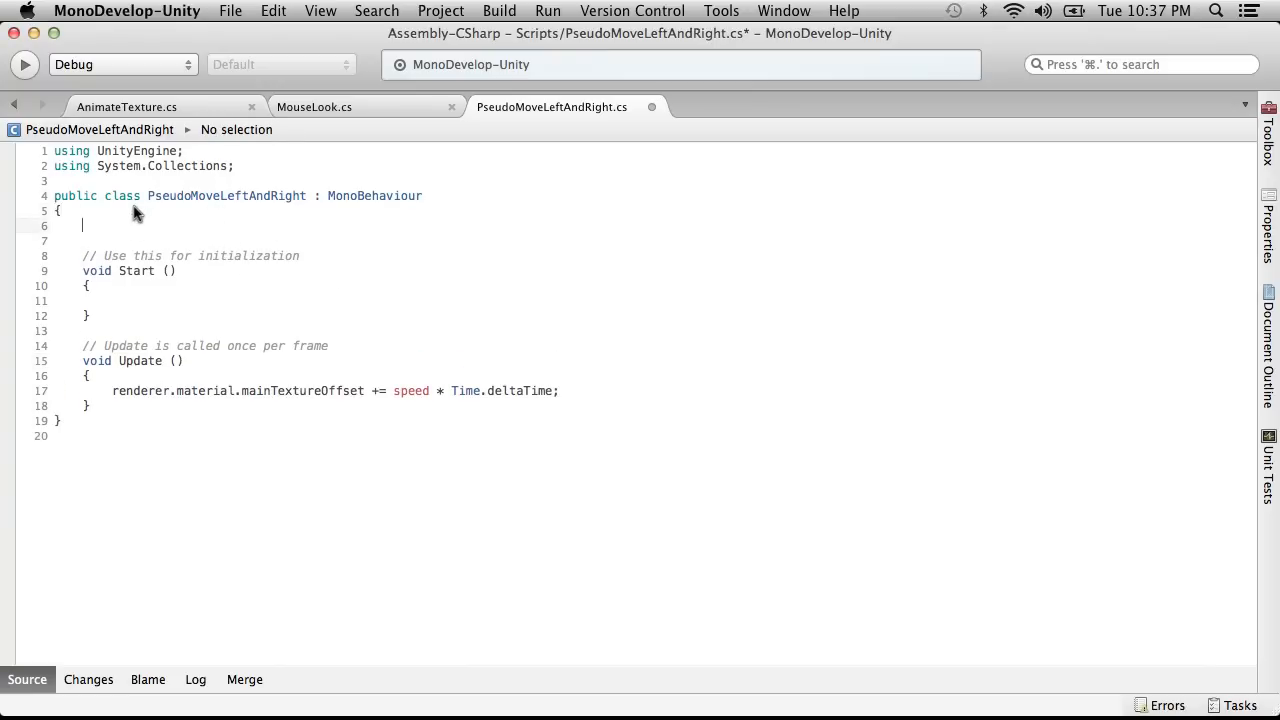
Step: Declare the field public float speed = 1.0f at the start of the class and save the script
text(public float speed;)
key(Left)
text(-=)
key(BackSpace)
key(BackSpace)
text(= 1.0f)
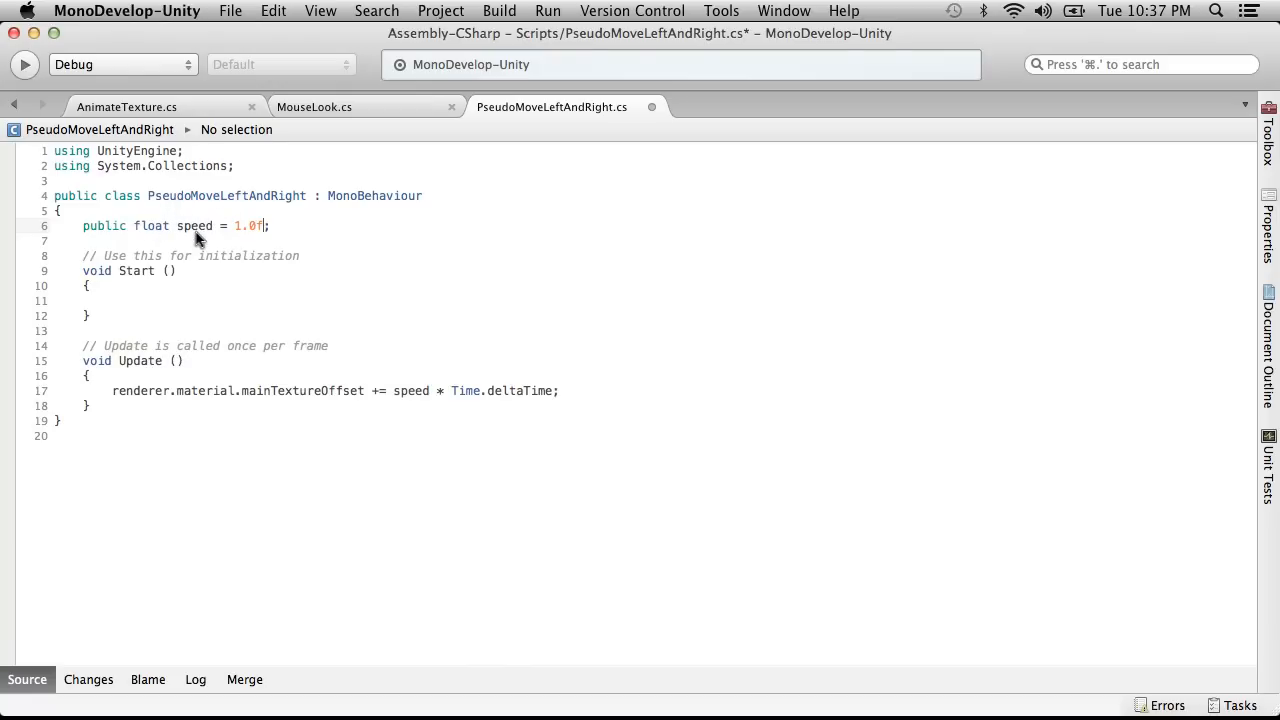
click(230, 10)
click(231, 84)
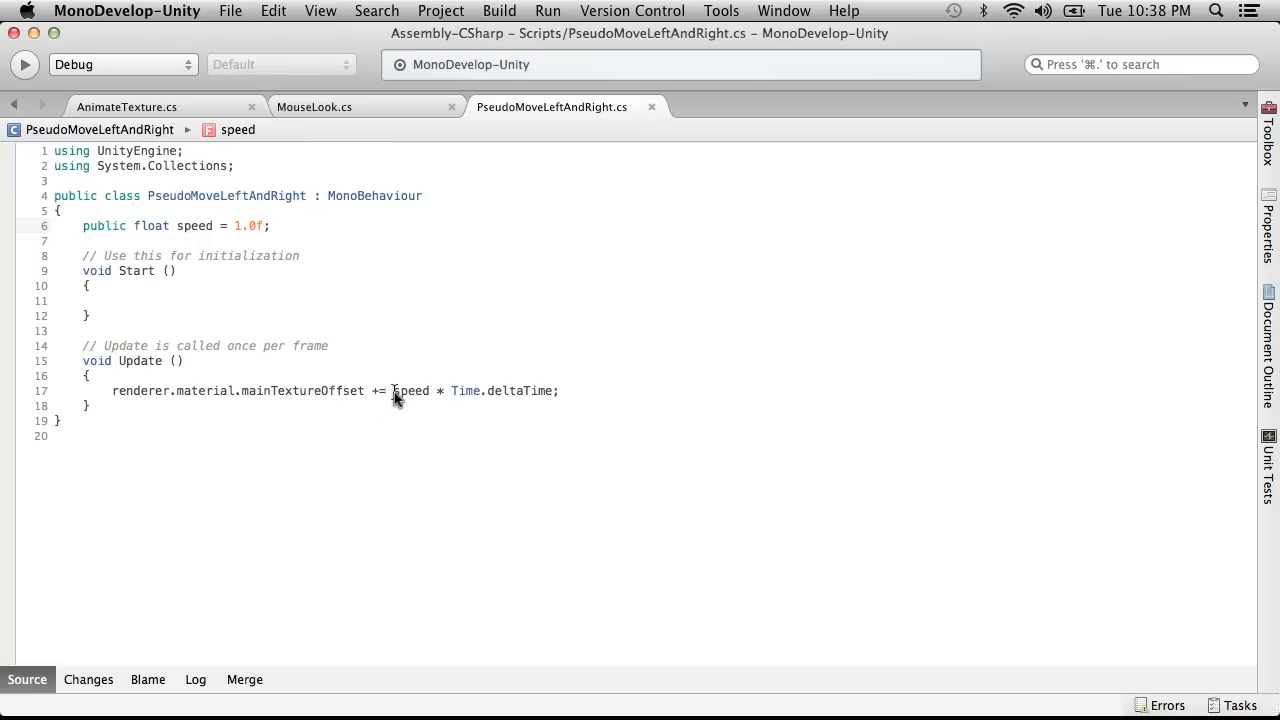
click(232, 10)
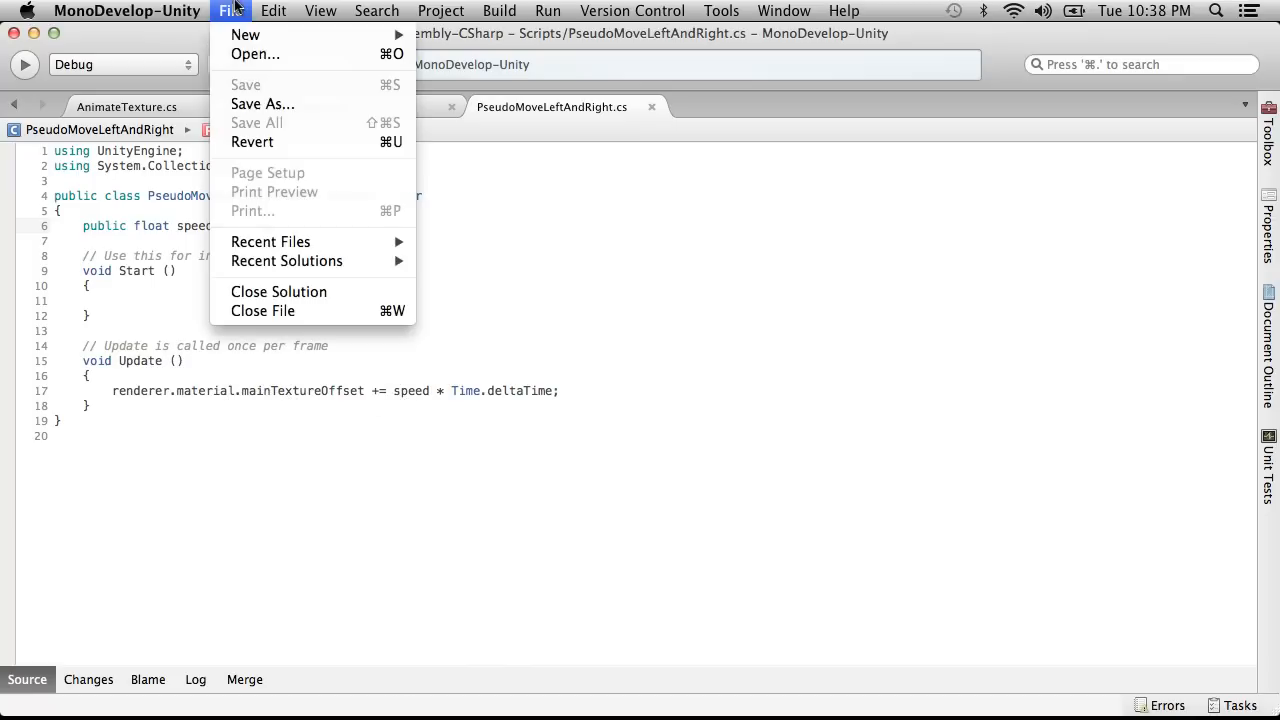
click(253, 82)
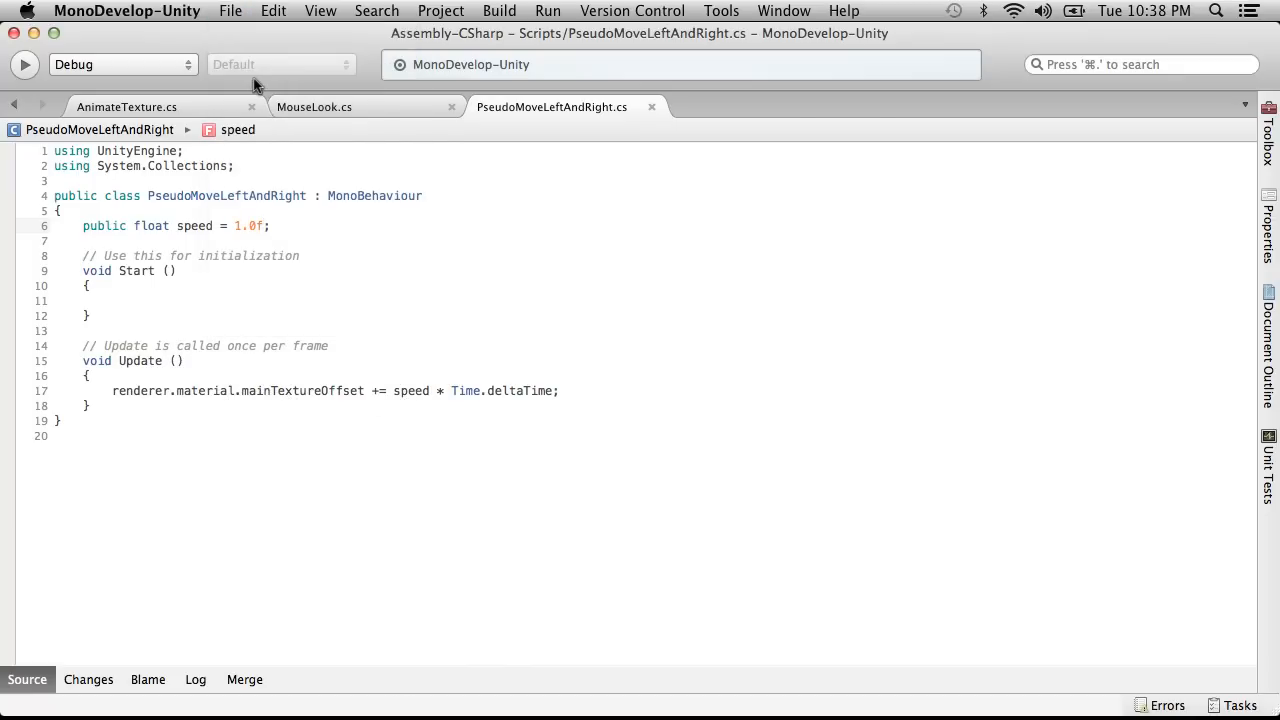
Step: Switch to Unity and read the script's compile error in a widened Console
key(super+Tab)
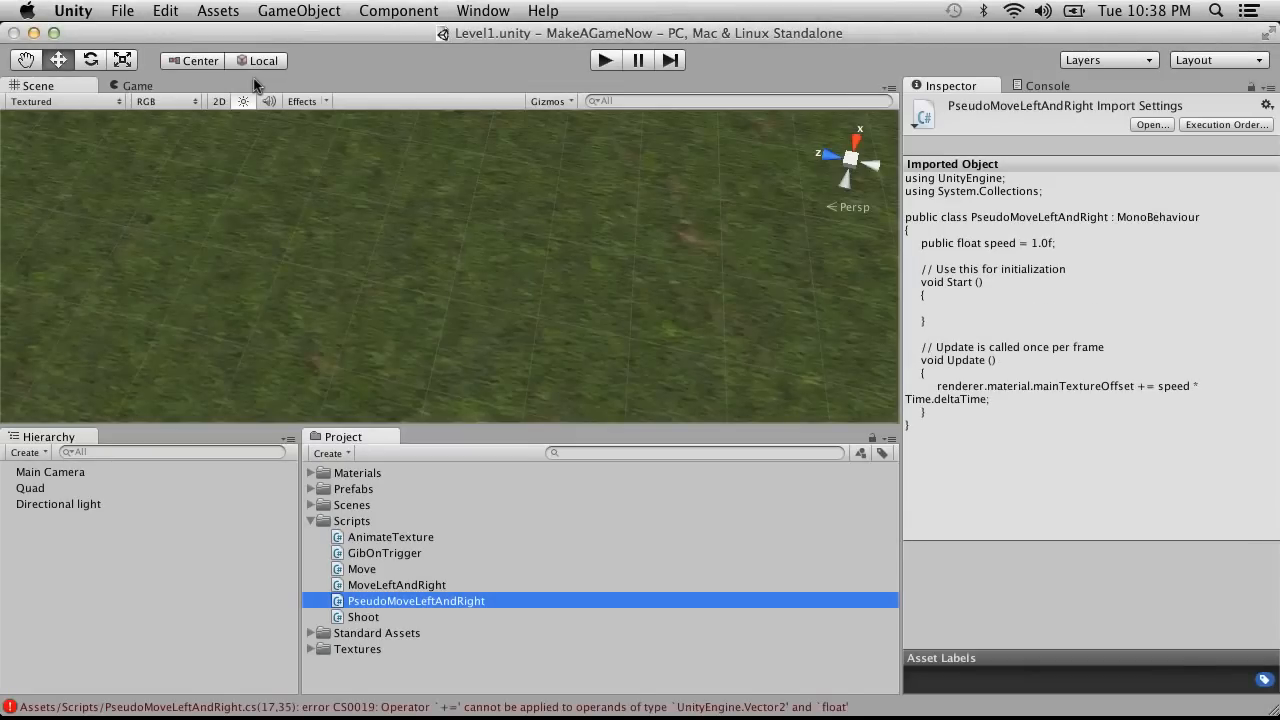
click(1027, 87)
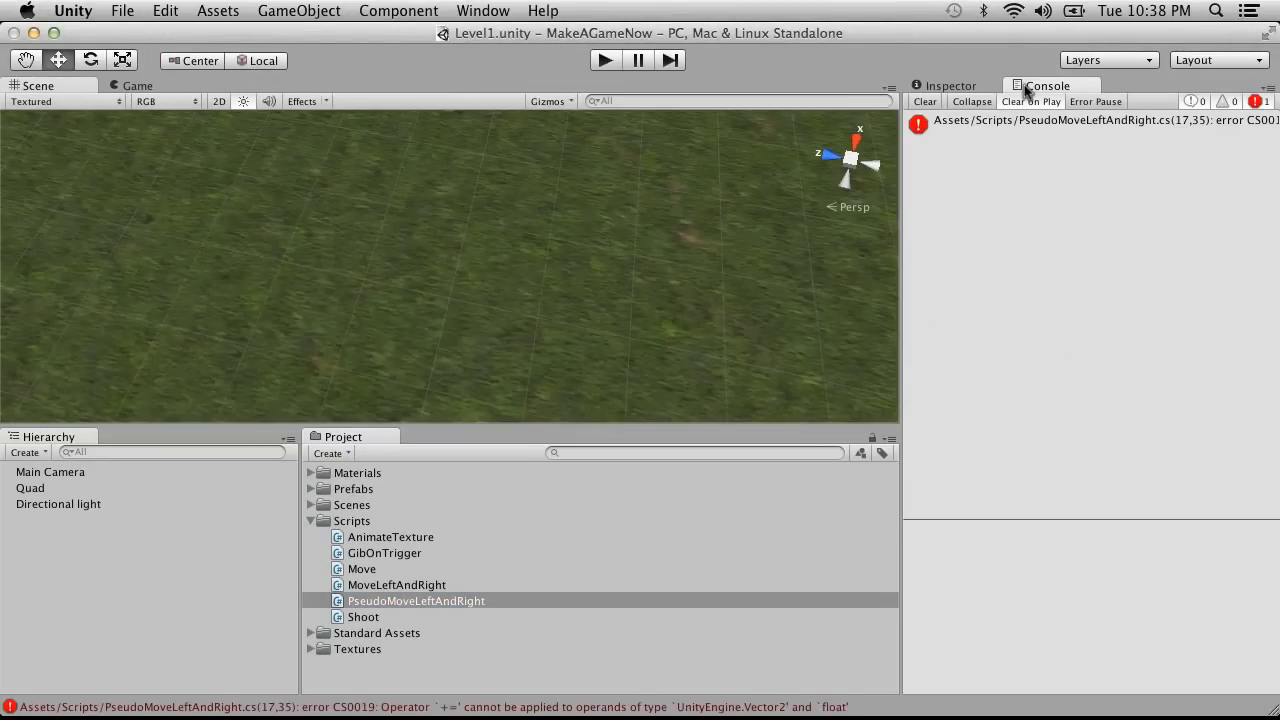
click(990, 127)
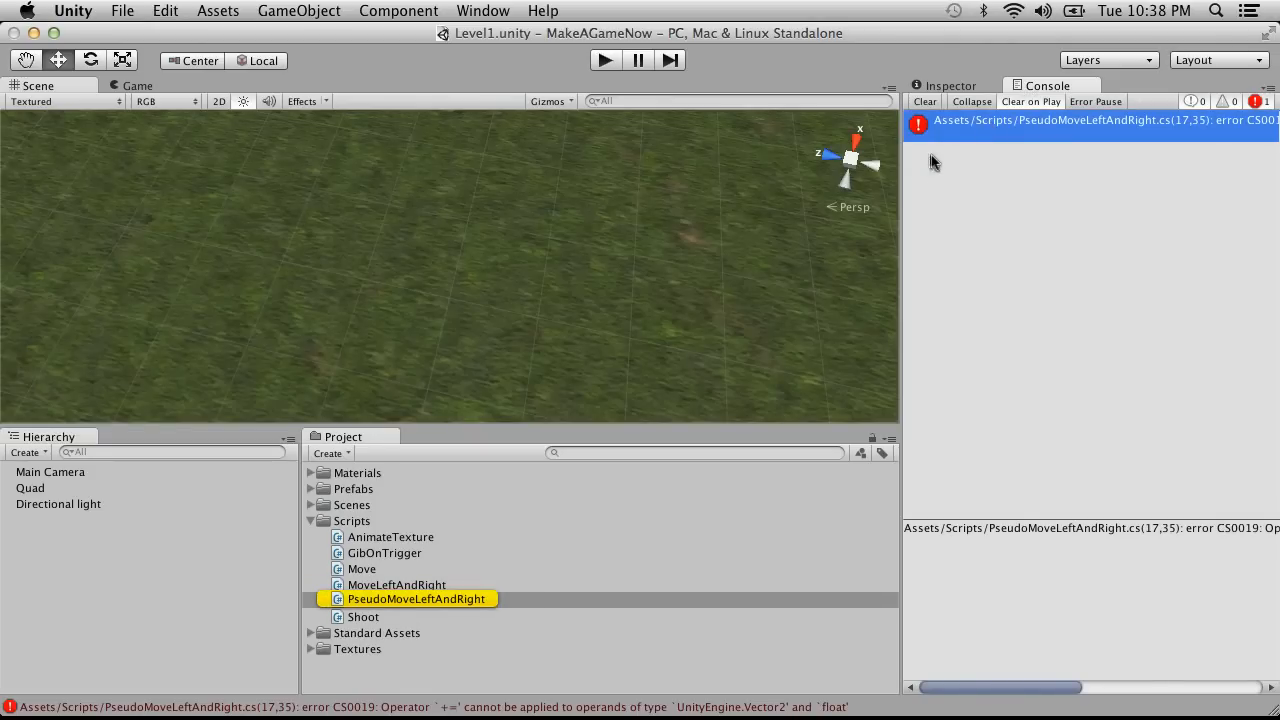
drag(896, 173, 460, 192)
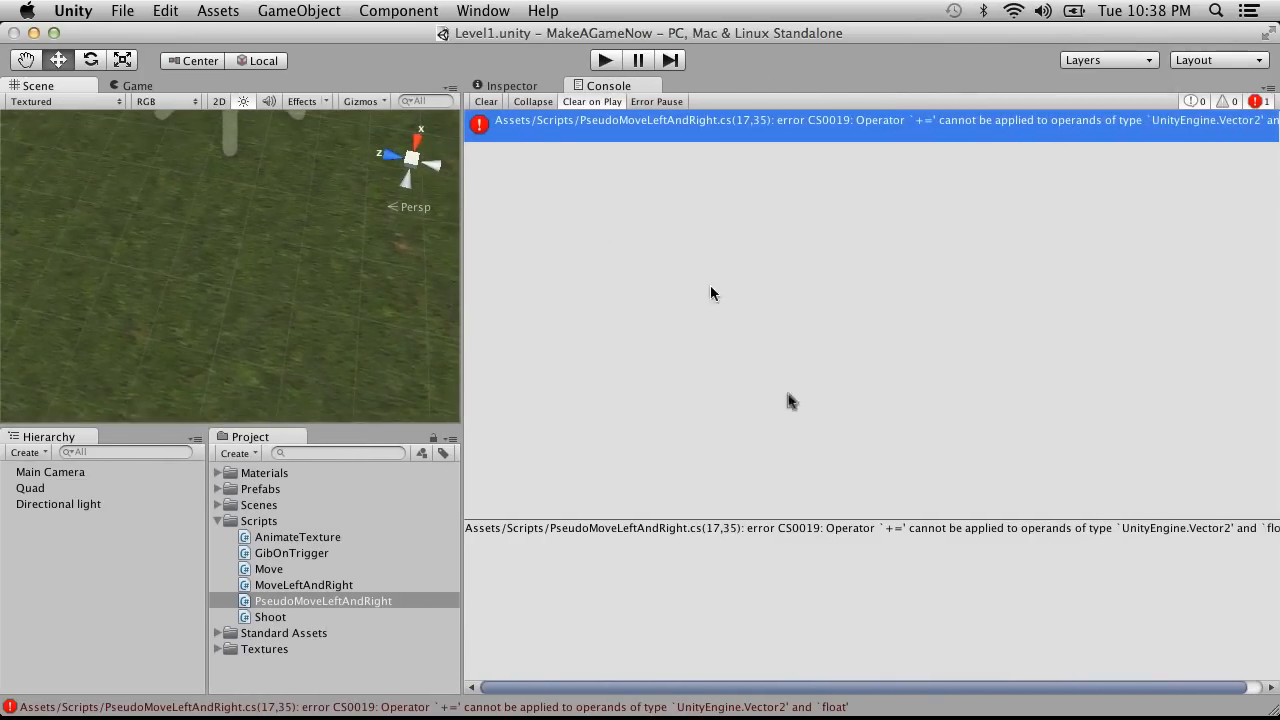
drag(790, 687, 1000, 688)
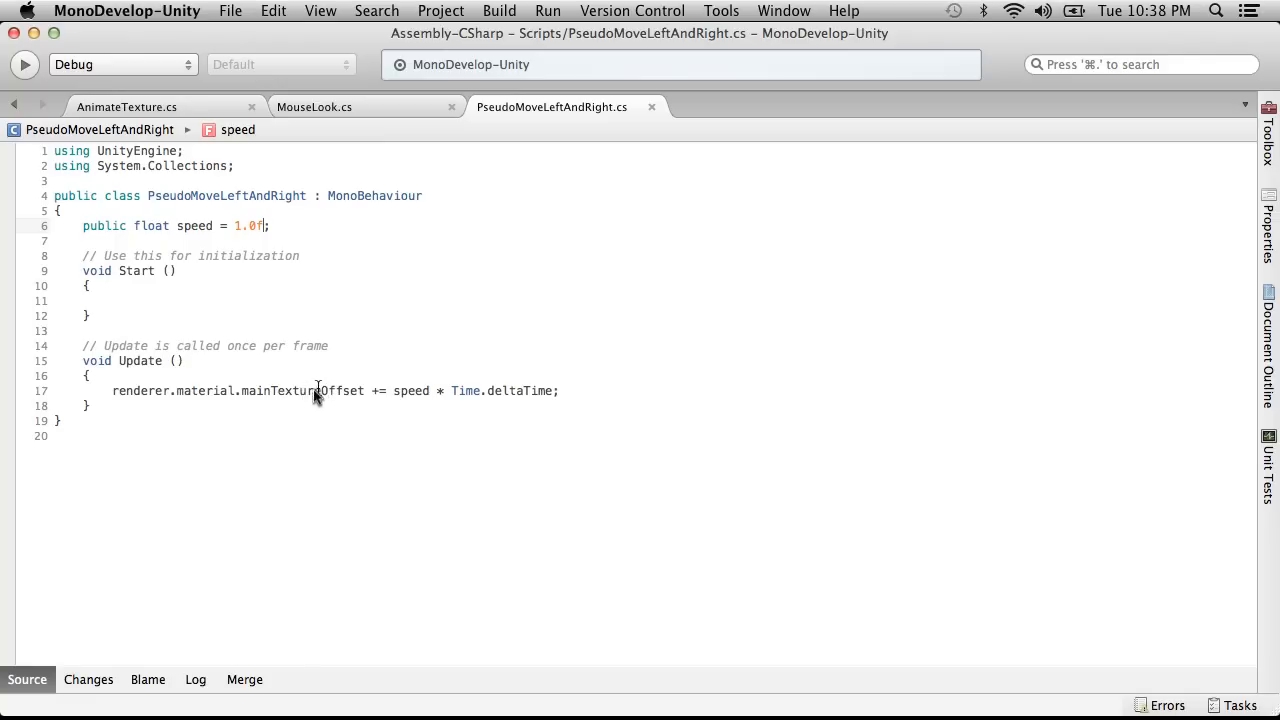
Step: Examine the types of mainTextureOffset, speed and Time.deltaTime in the Update method's offset line in MonoDevelop
drag(238, 393, 553, 390)
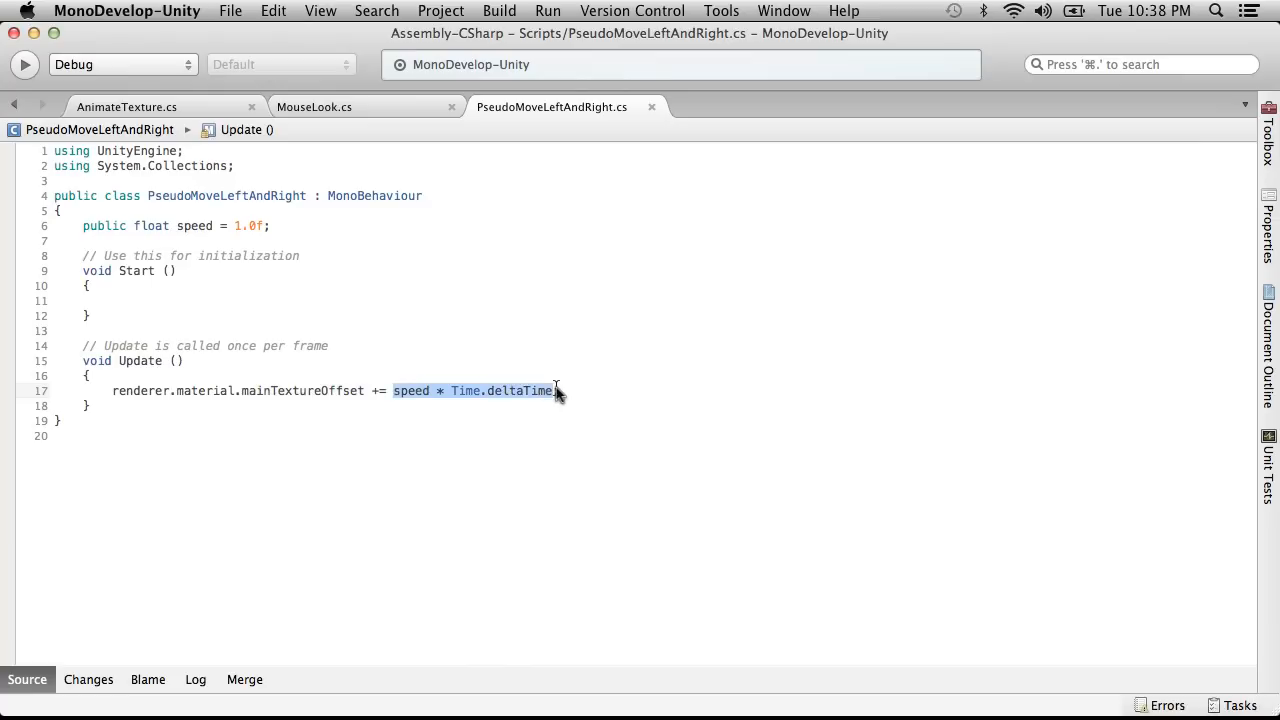
double_click(410, 391)
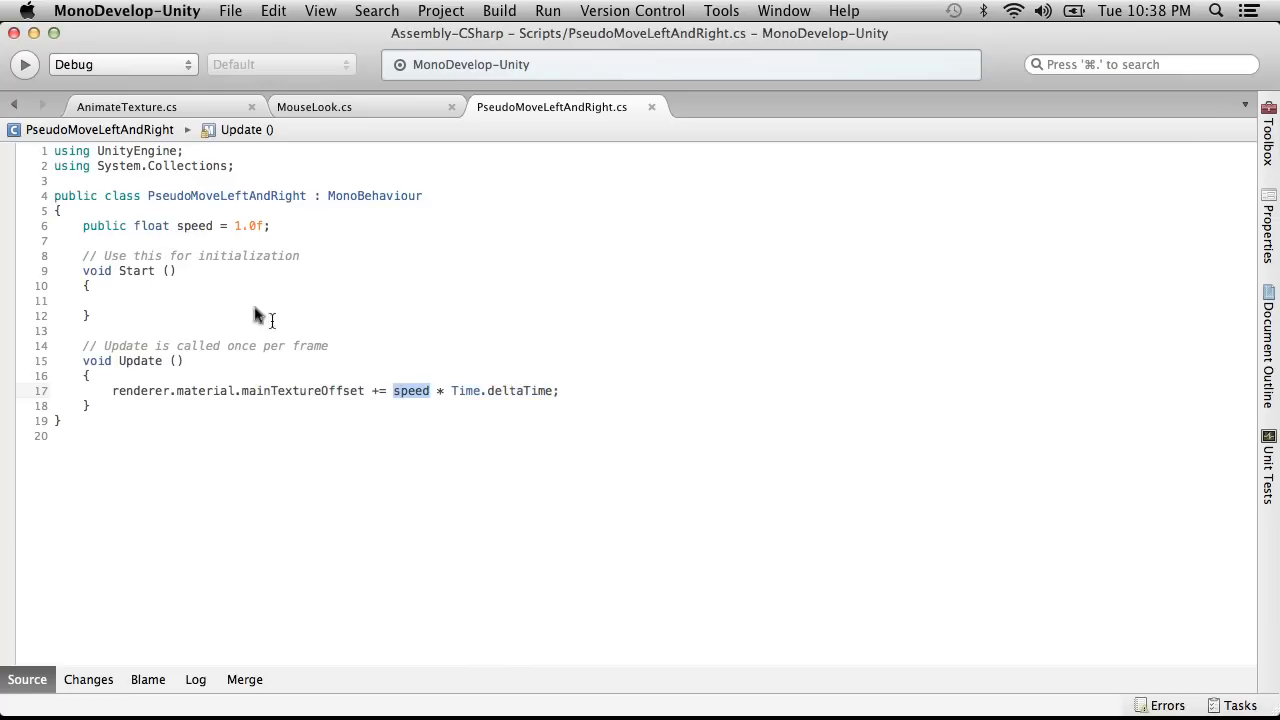
drag(451, 391, 550, 392)
click(544, 418)
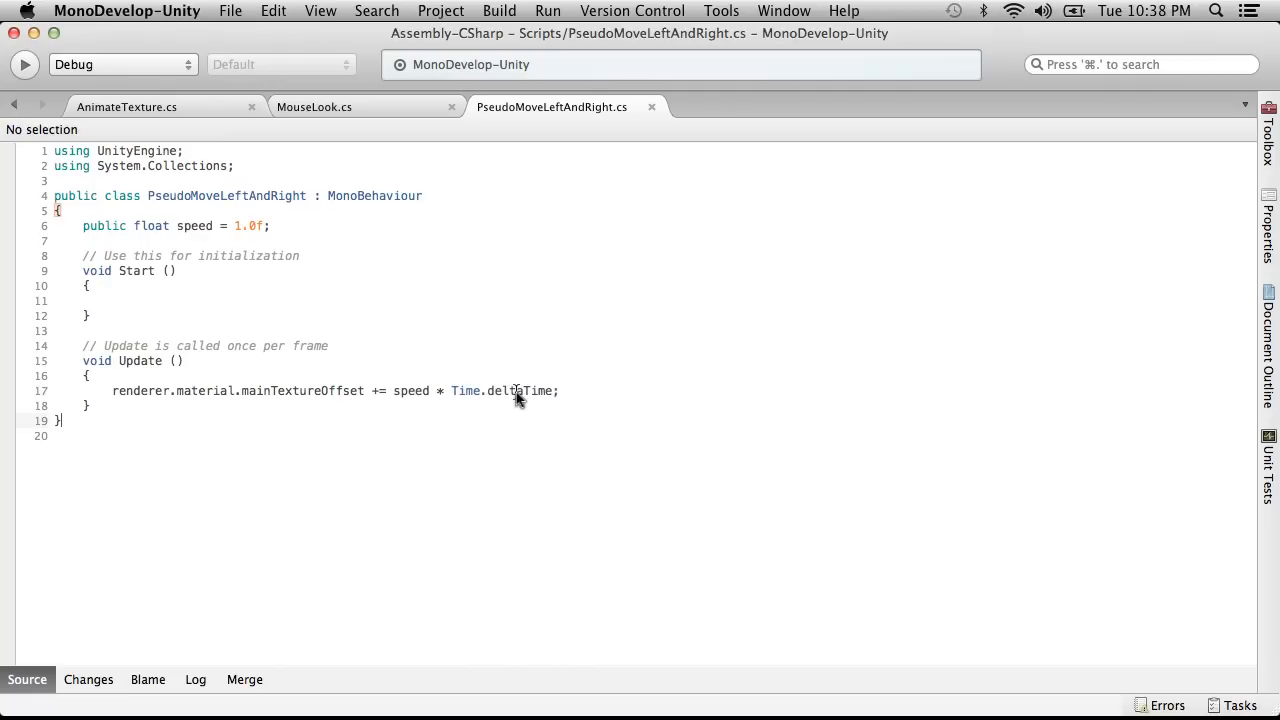
mouse_move(516, 392)
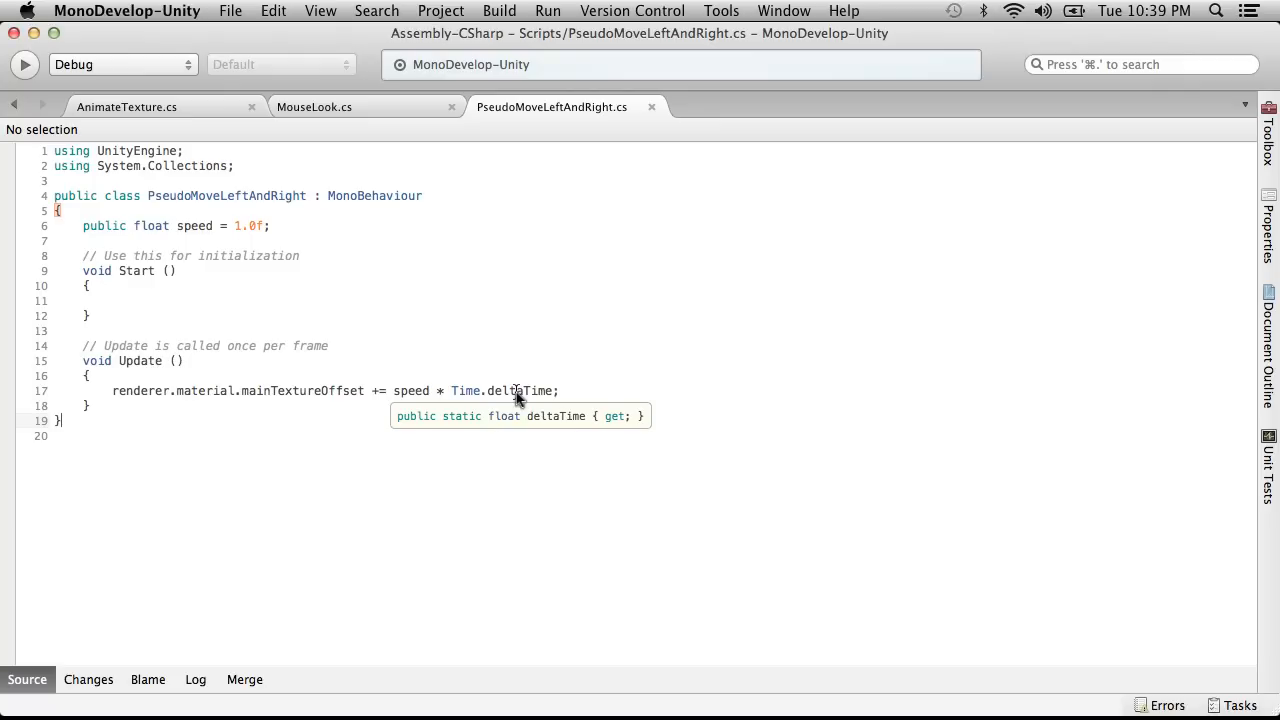
click(391, 385)
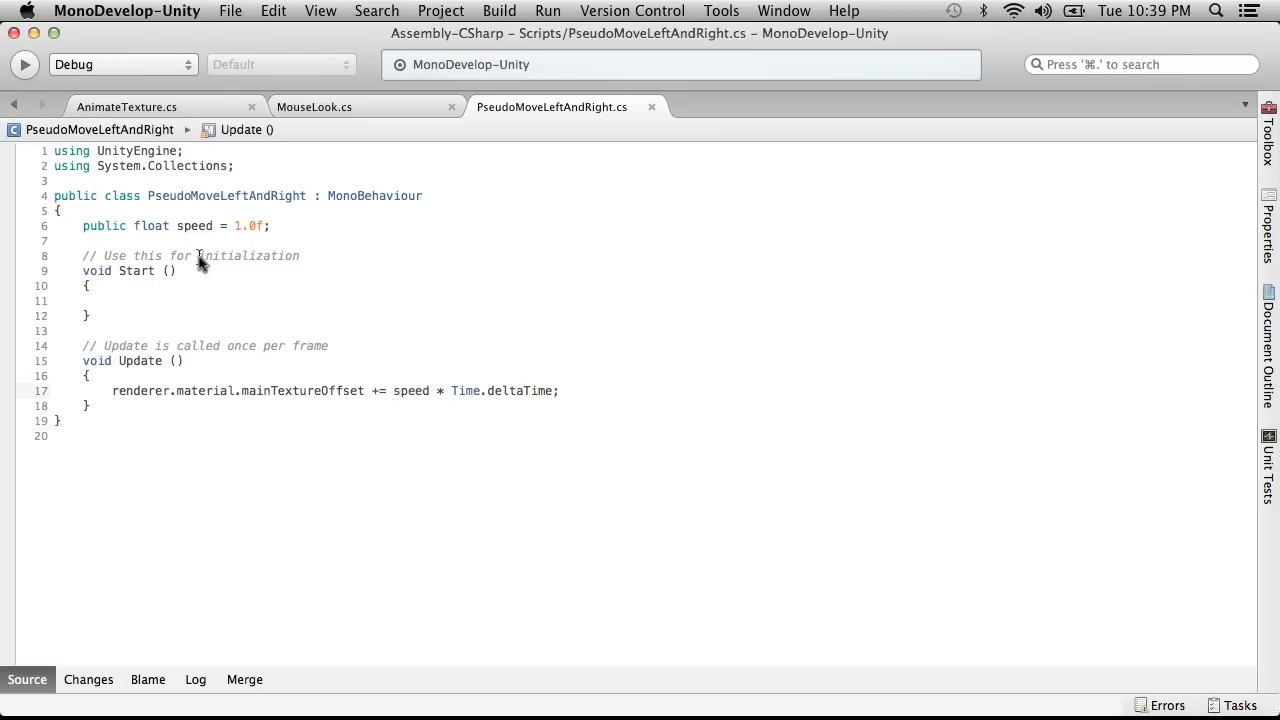
Step: Open the MoveLeftAndRight script from Unity's Scripts folder and examine how Vector3.right is used in its movement line
key(super+Tab)
double_click(293, 578)
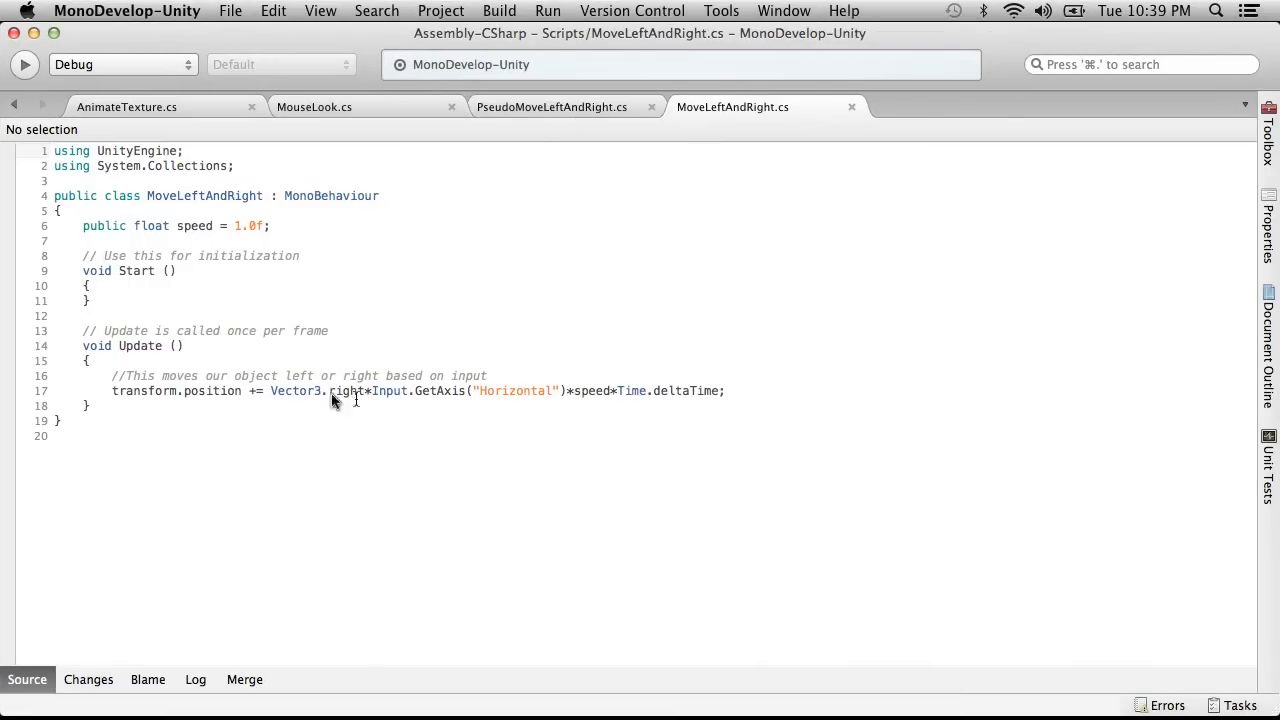
drag(270, 390, 367, 392)
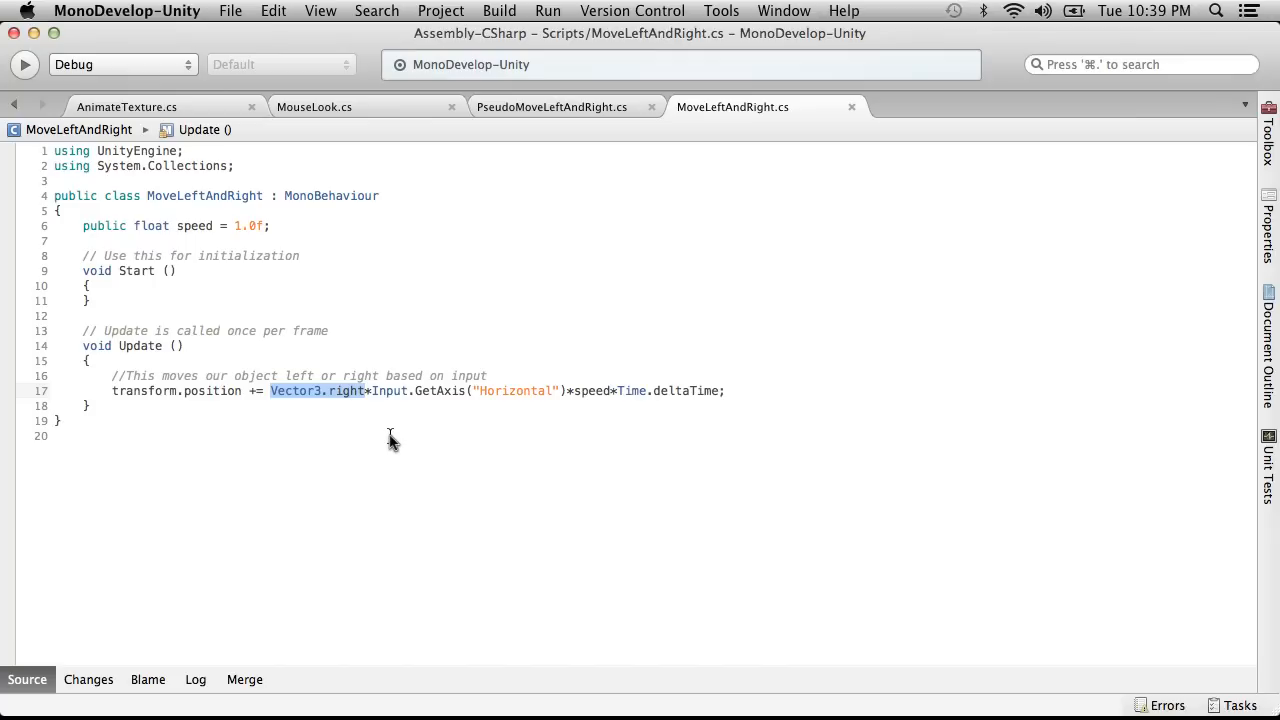
click(331, 410)
mouse_move(333, 390)
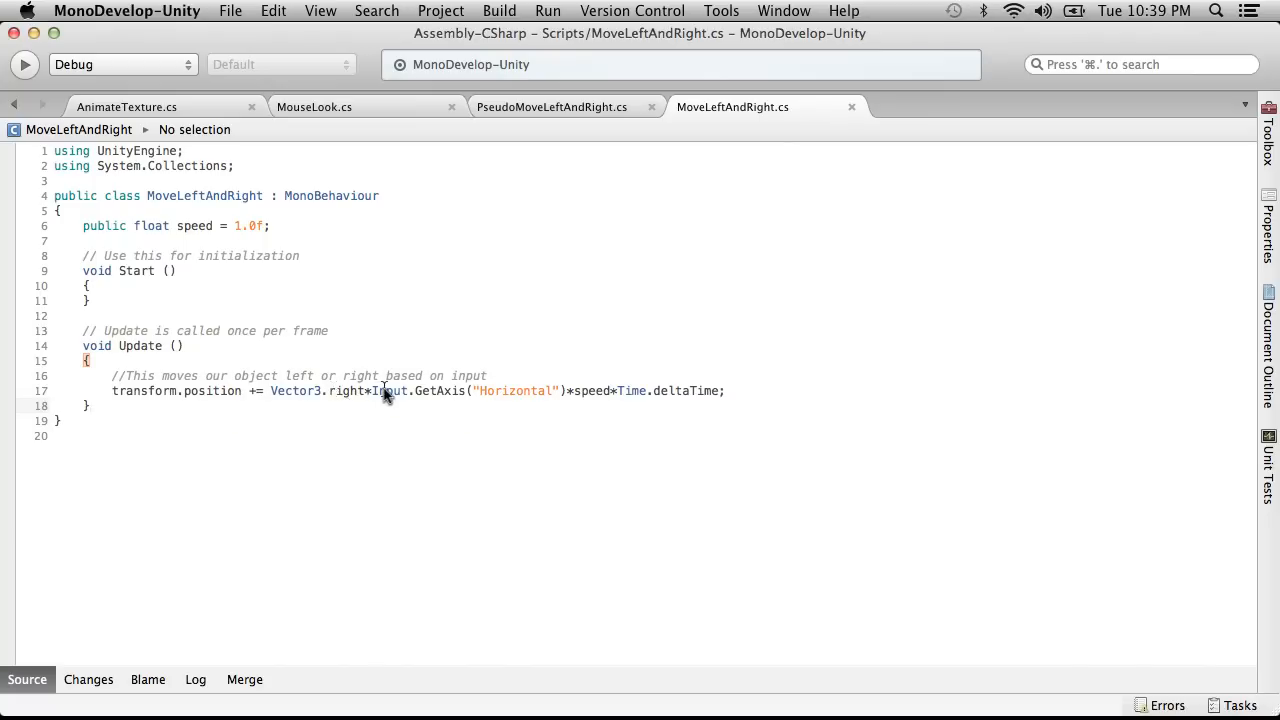
Step: Copy Vector3.right*Input.GetAxis("Horizontal") into PseudoMoveLeftAndRight's texture offset line, multiplied before speed, and save the script
drag(565, 390, 285, 392)
key(super+c)
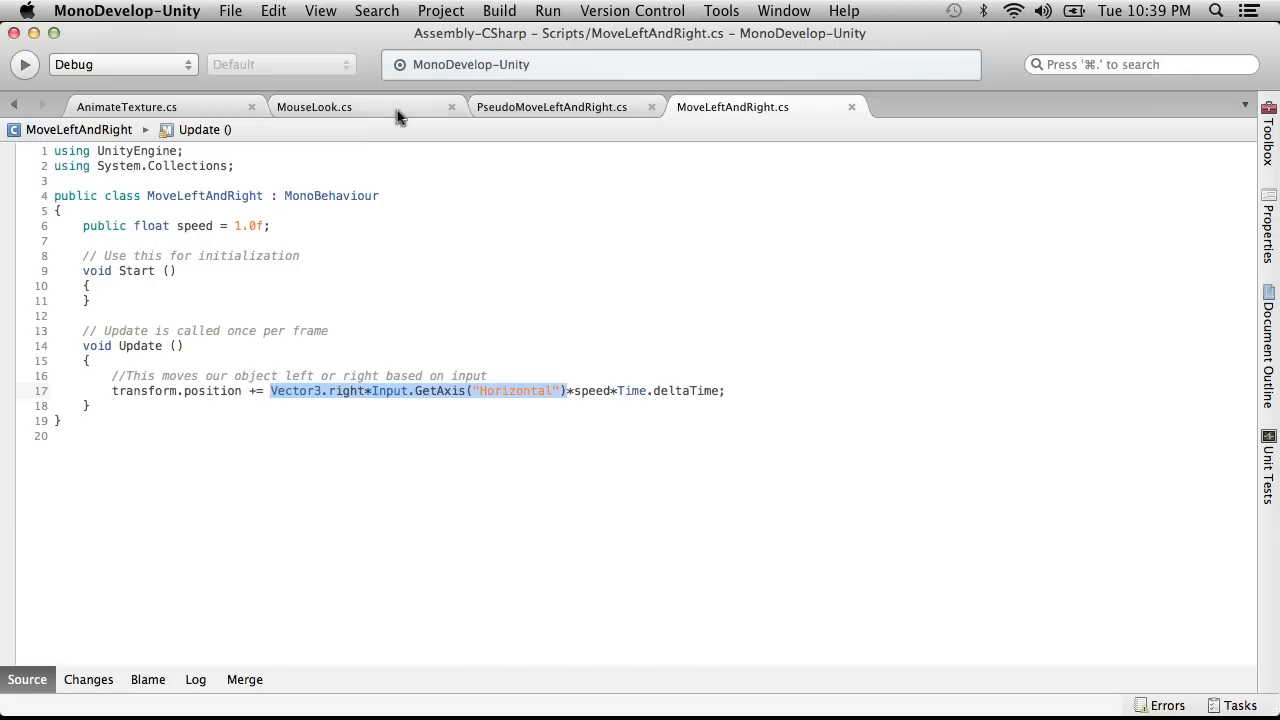
click(560, 108)
click(389, 392)
key(super+v)
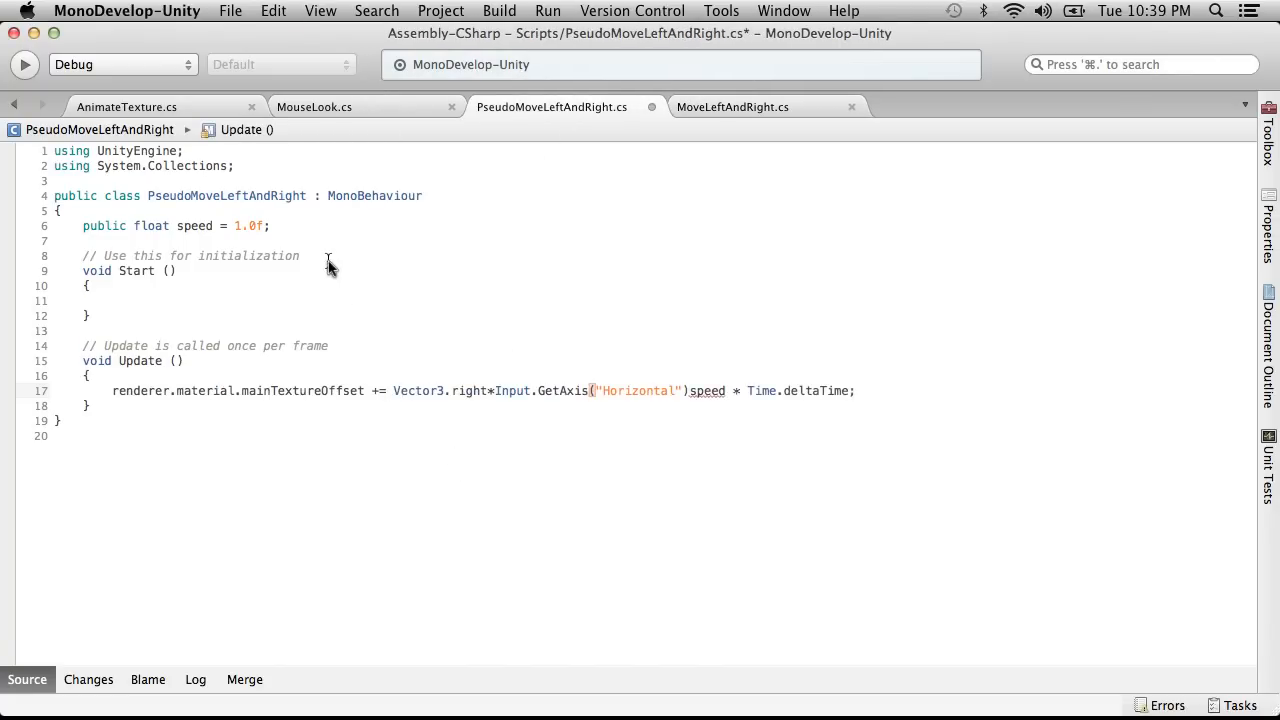
text(*)
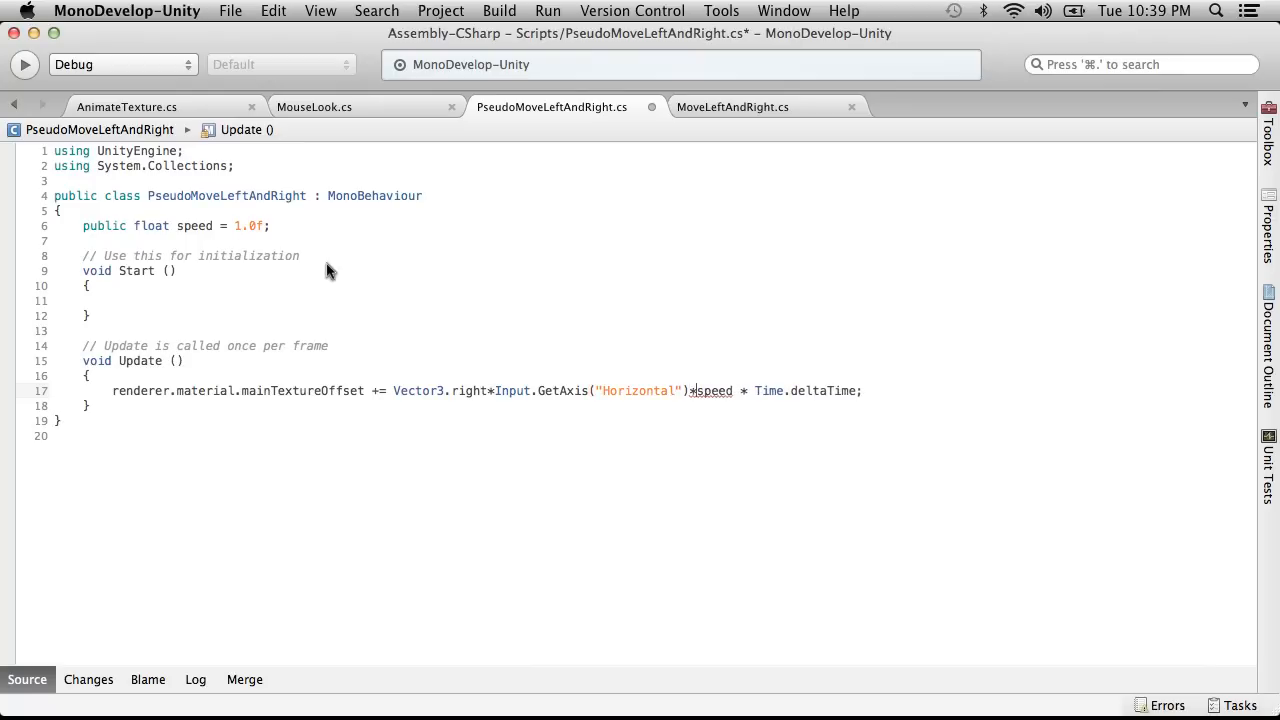
click(230, 10)
click(238, 86)
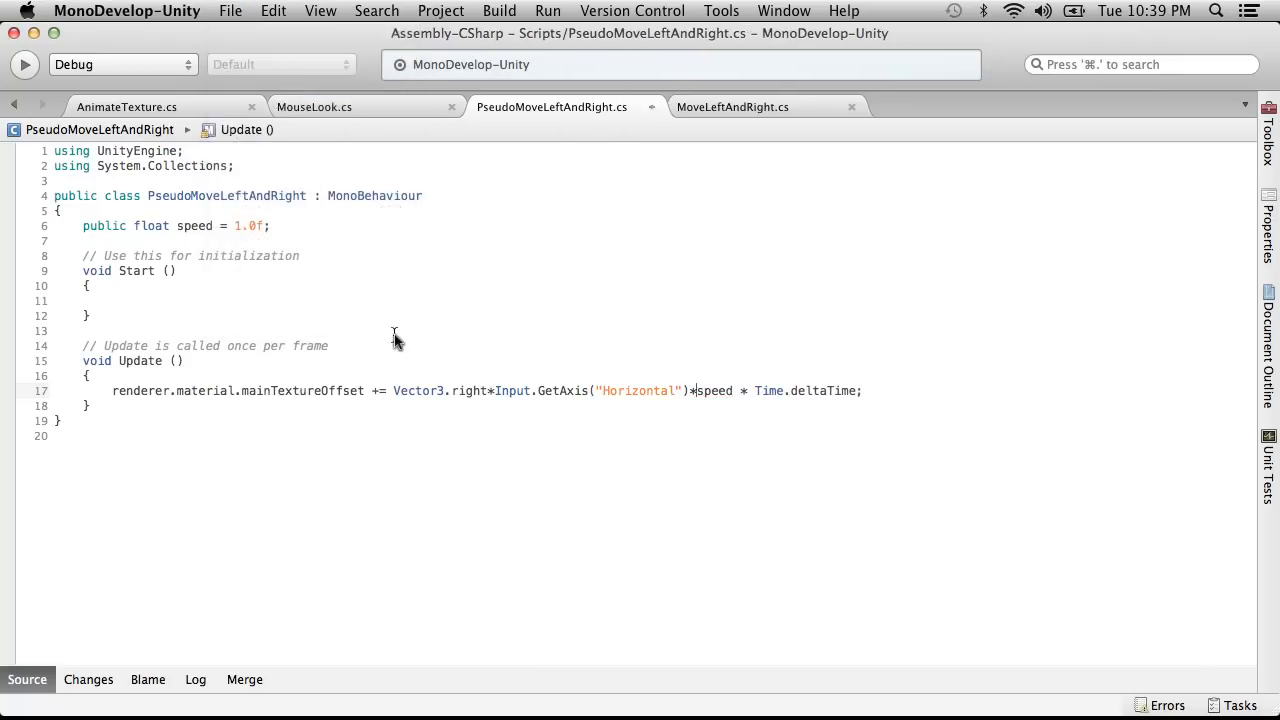
Step: Read the compile error in Unity, change Vector3.right to Vector2.right in the offset line, save the script and recheck Unity's Console
key(super+Tab)
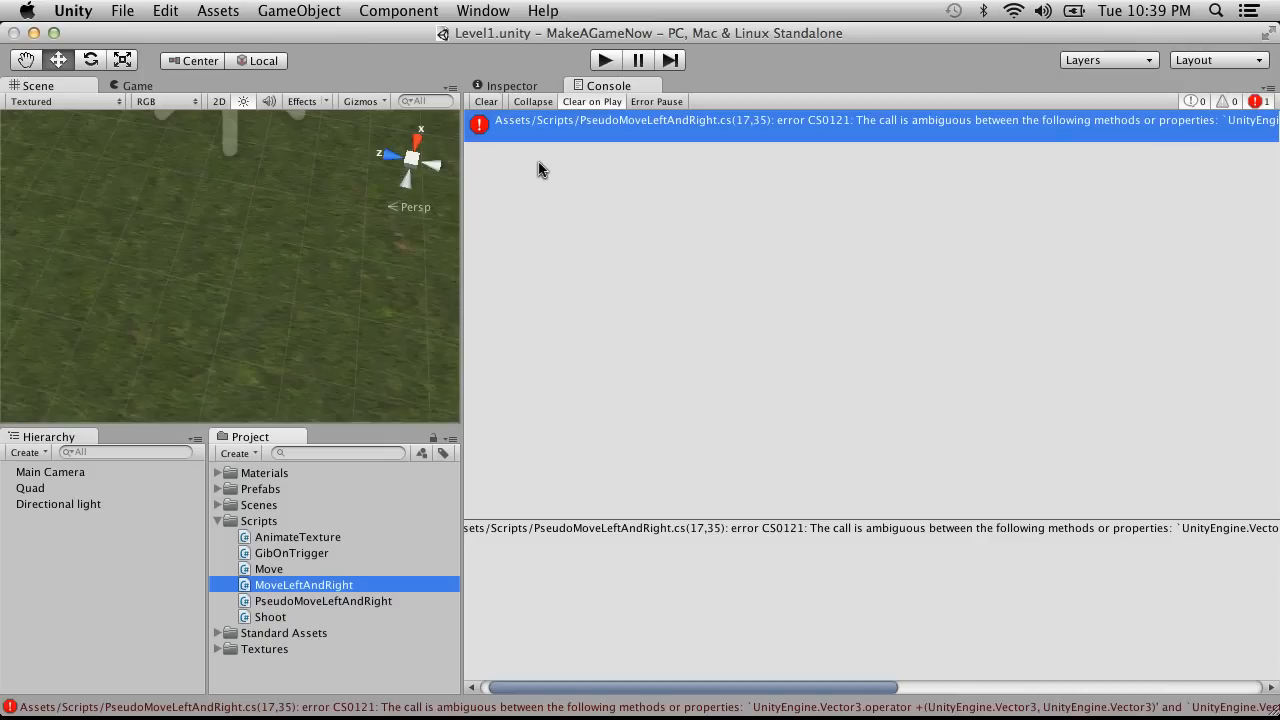
key(super+Tab)
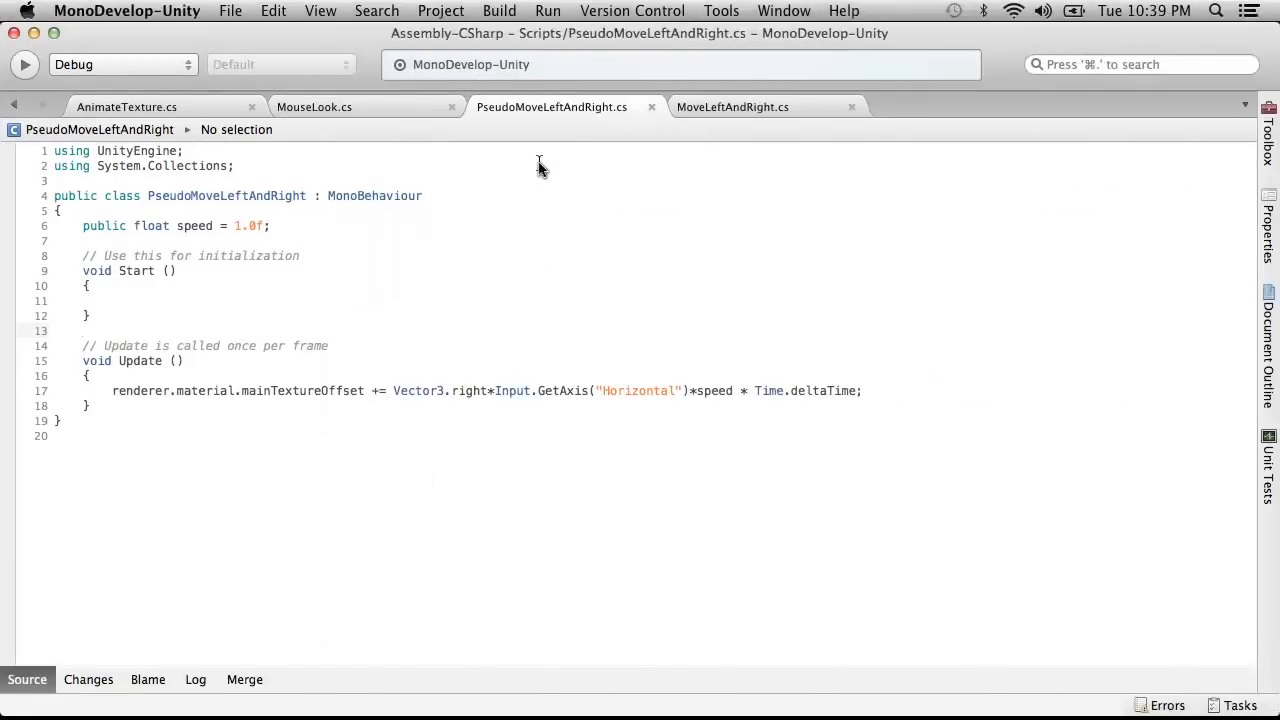
click(444, 390)
key(BackSpace)
text(2)
click(435, 332)
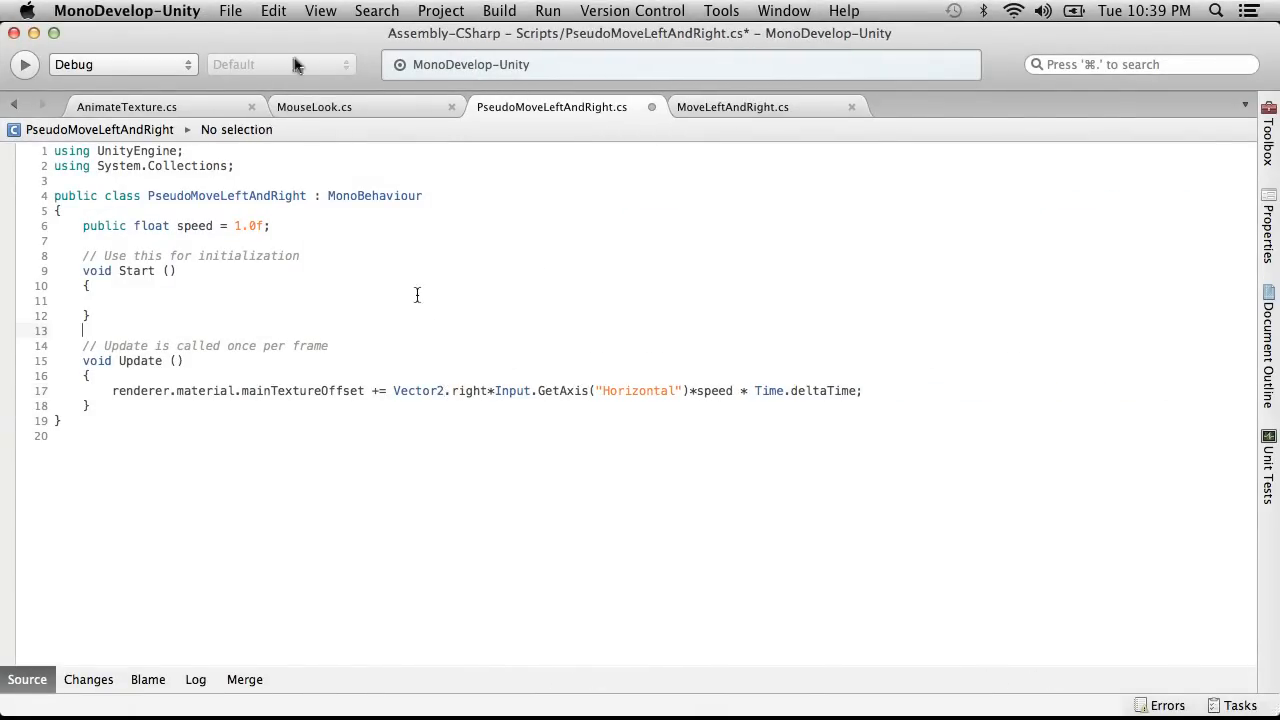
click(127, 10)
mouse_move(230, 10)
click(248, 83)
key(super+Tab)
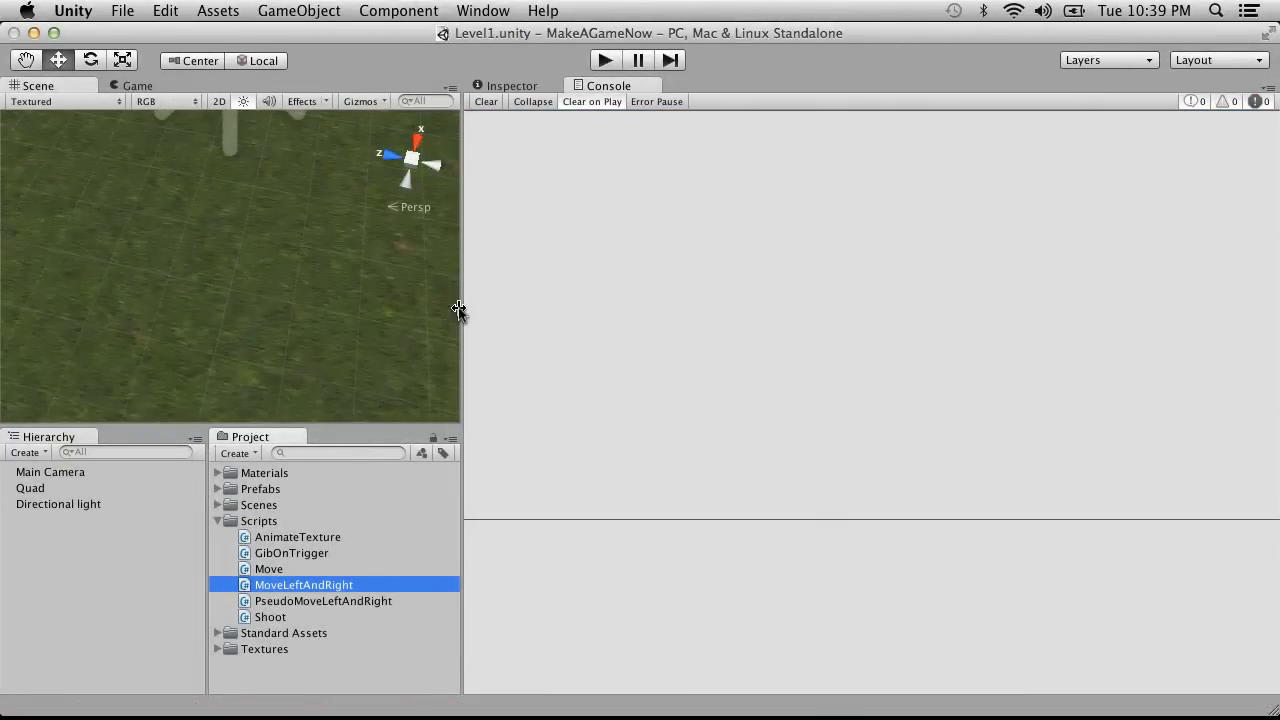
drag(458, 307, 674, 306)
Step: In MonoDevelop, try replacing Vector2.right with Vector3.right cast to (Vector2) in PseudoMoveLeftAndRight's texture offset line
key(super+Tab)
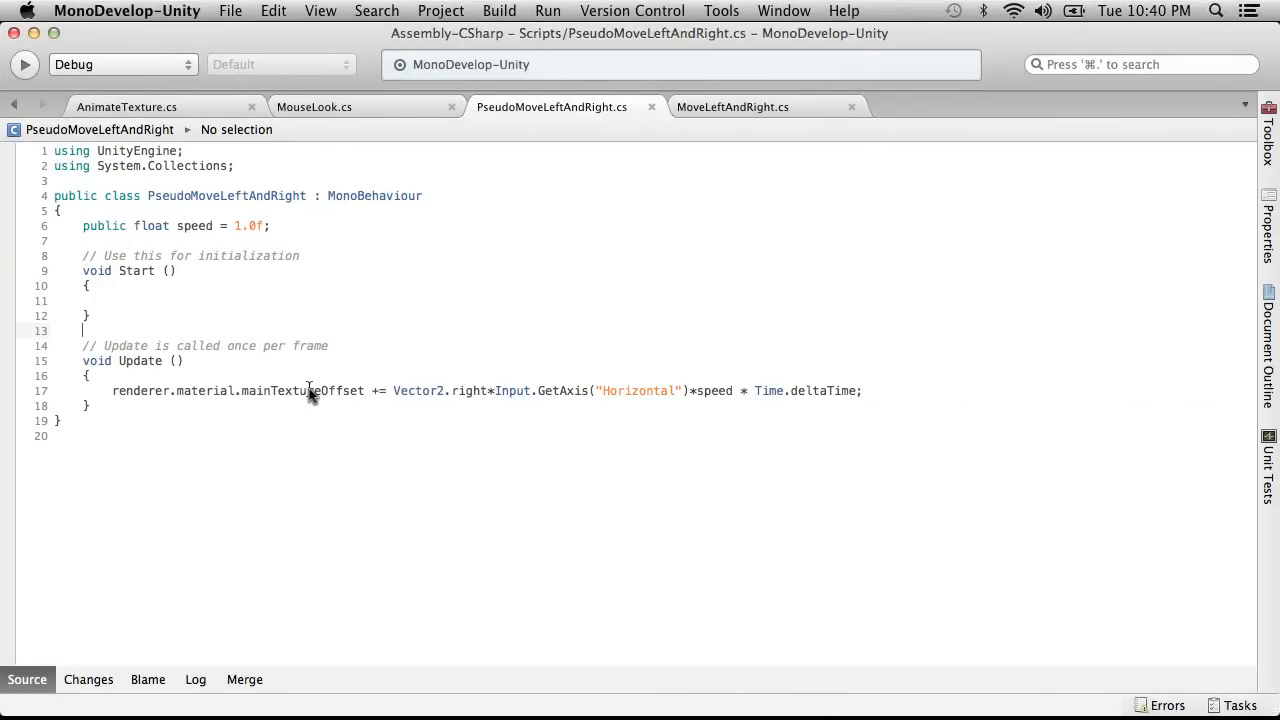
click(446, 391)
key(BackSpace)
text(3)
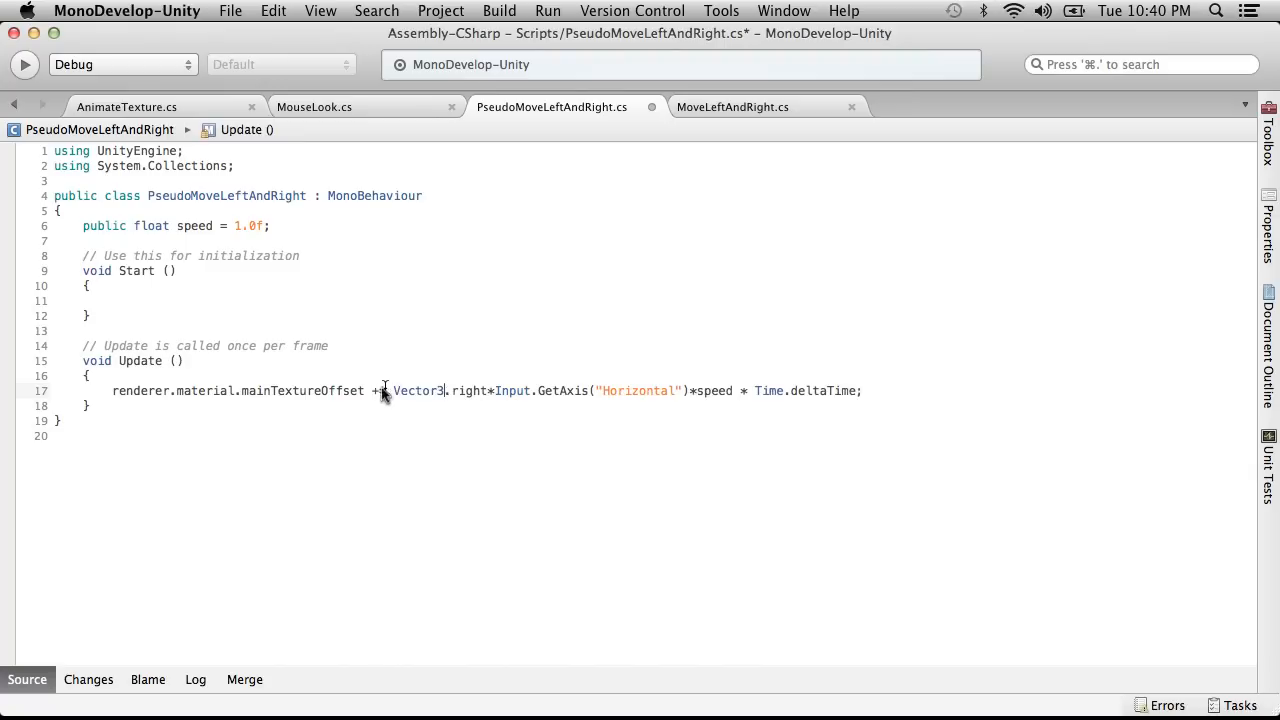
click(392, 391)
text(())
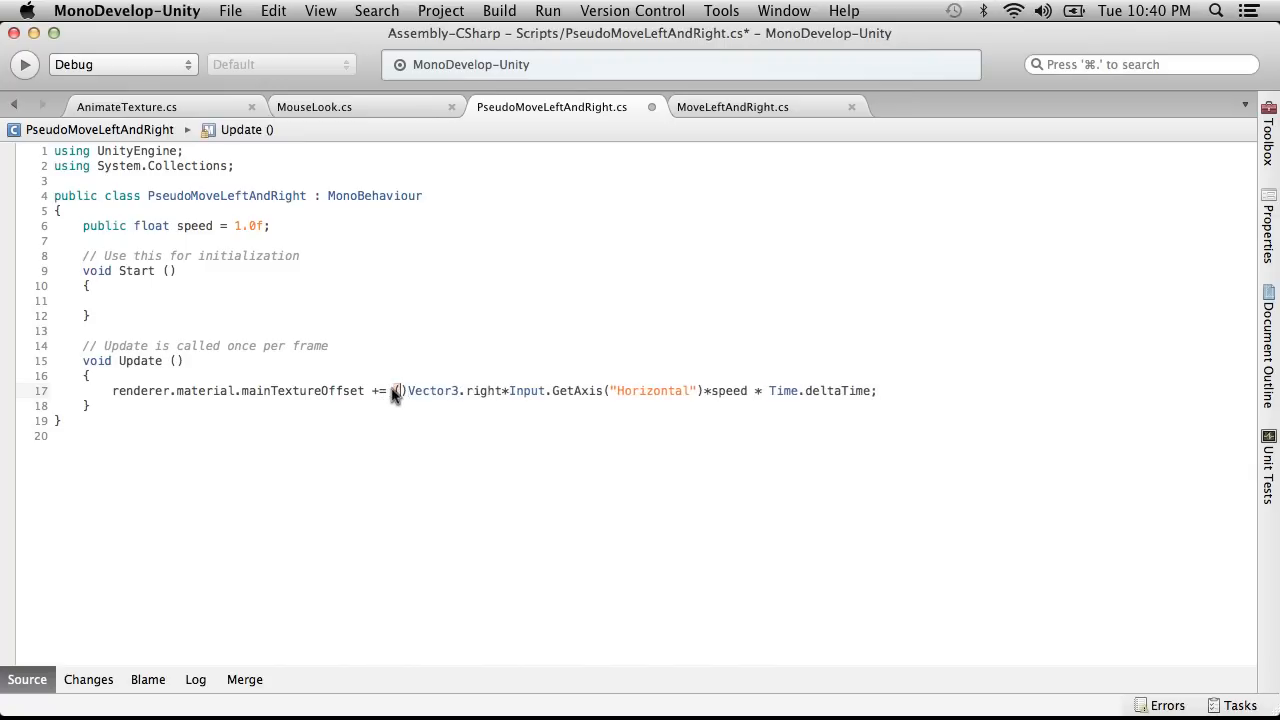
text(Vector2)
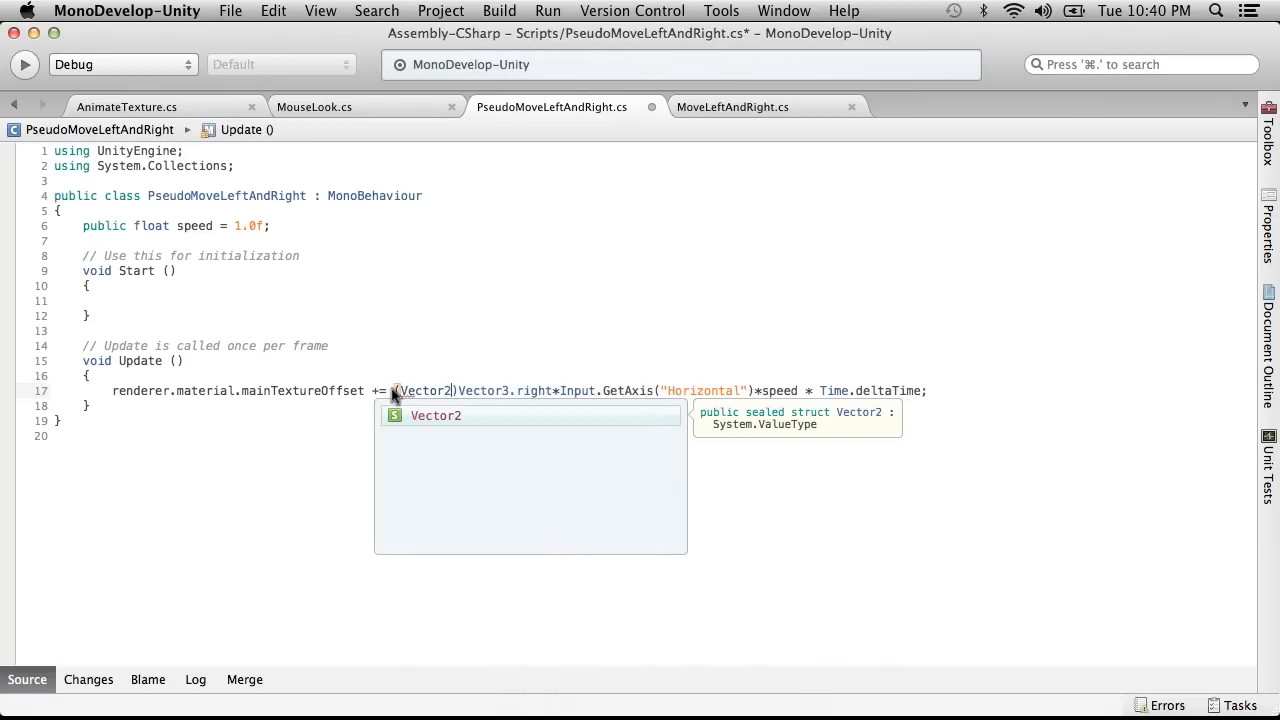
text())
Step: Remove the (Vector2) cast, restore Vector2.right in the texture offset line and save the script
key(BackSpace)
key(BackSpace)
key(BackSpace)
key(BackSpace)
key(BackSpace)
key(BackSpace)
key(BackSpace)
key(BackSpace)
key(BackSpace)
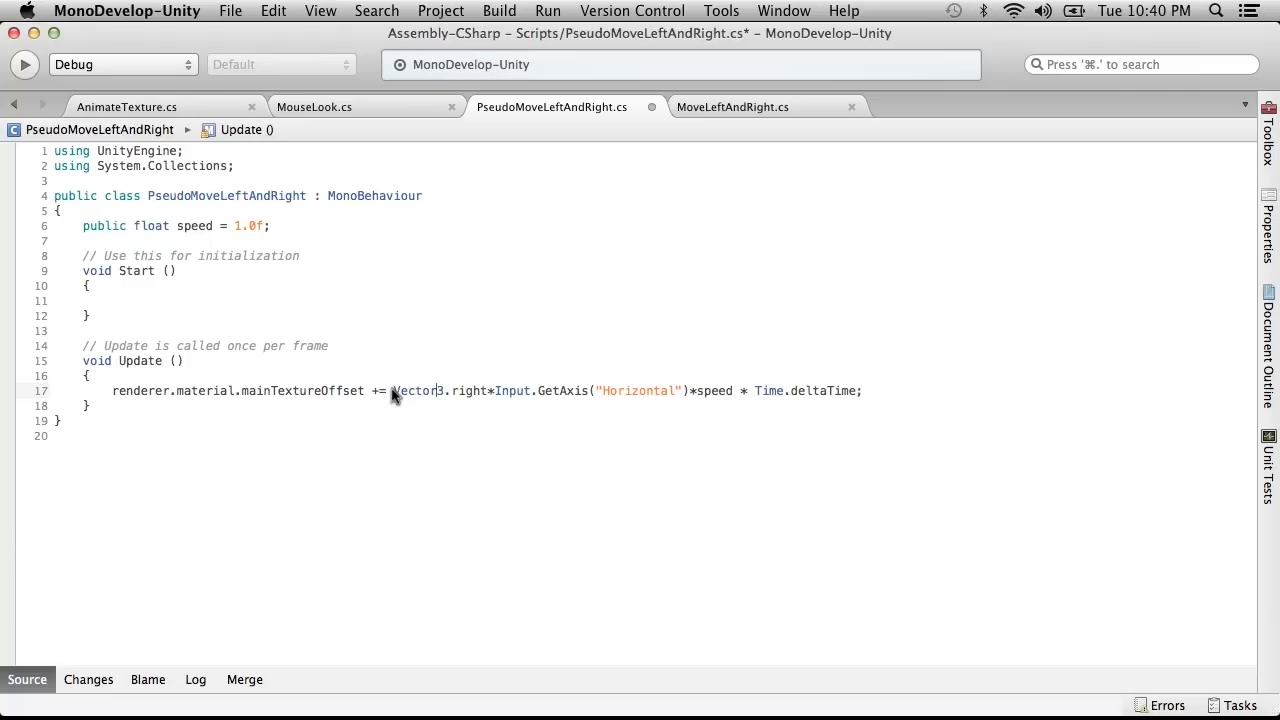
click(230, 10)
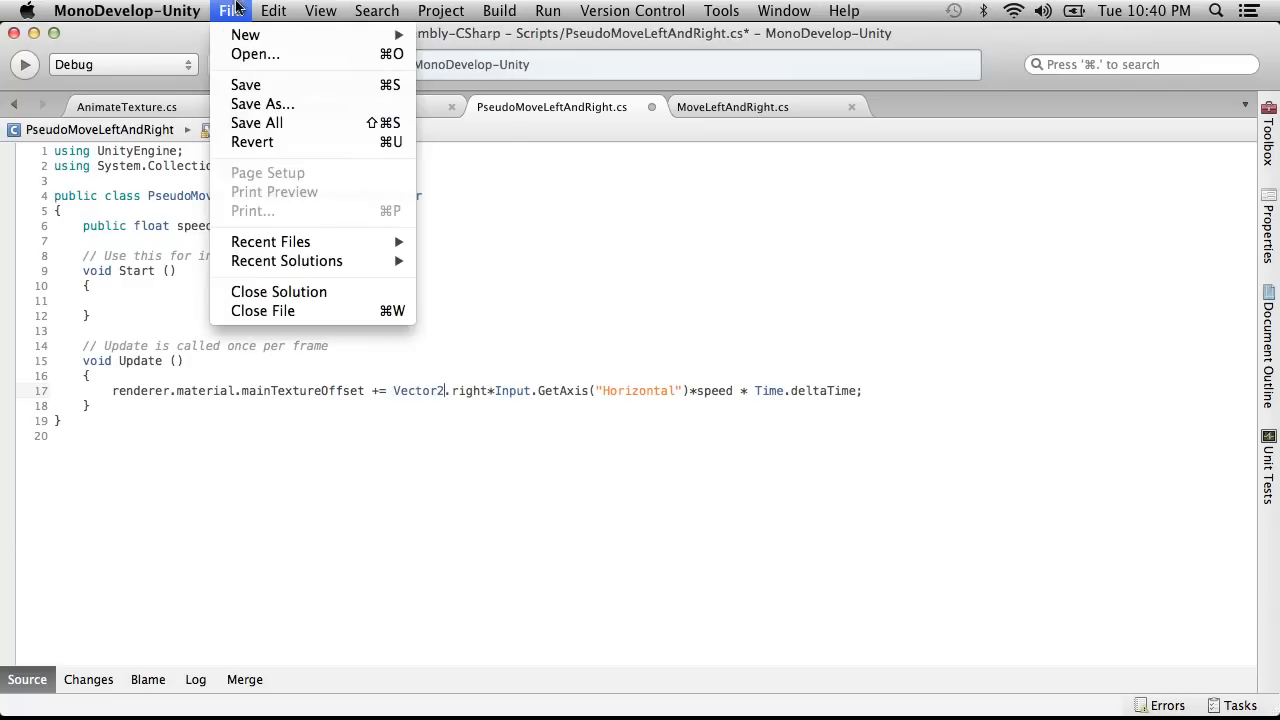
click(246, 80)
Step: Switch back to Unity and run the game briefly, stopping it again
key(ctrl+Left)
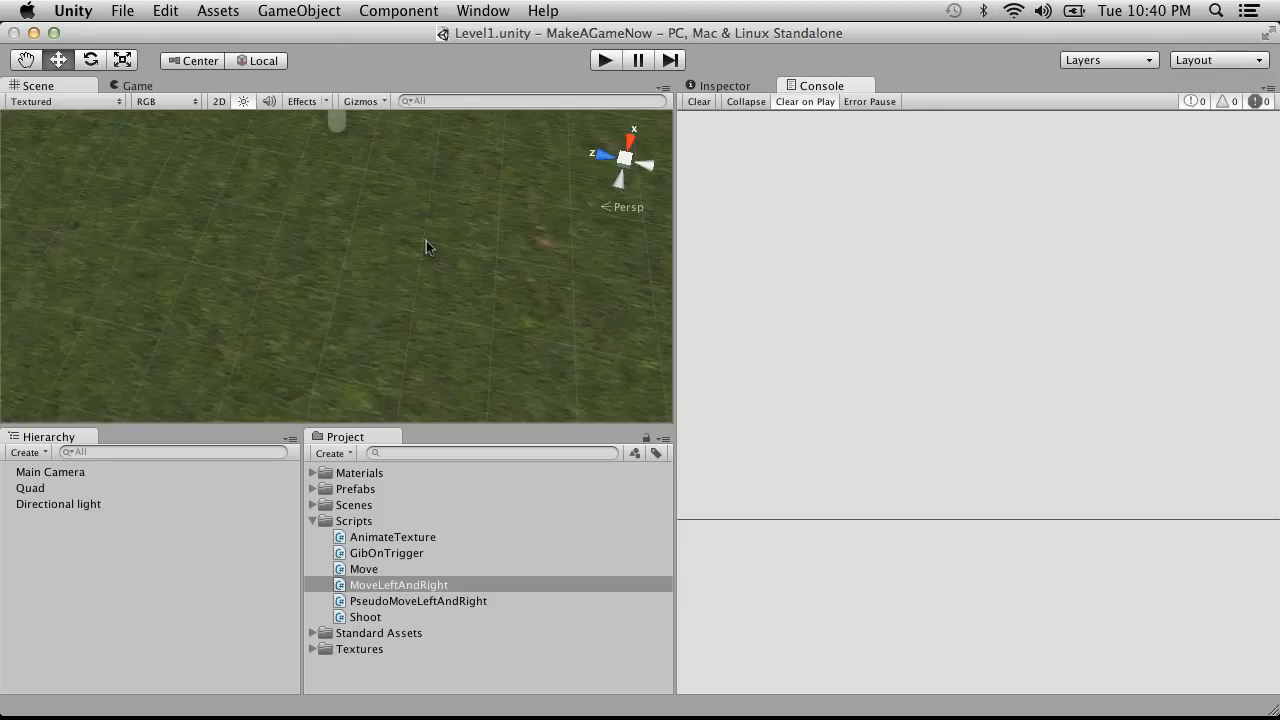
click(603, 60)
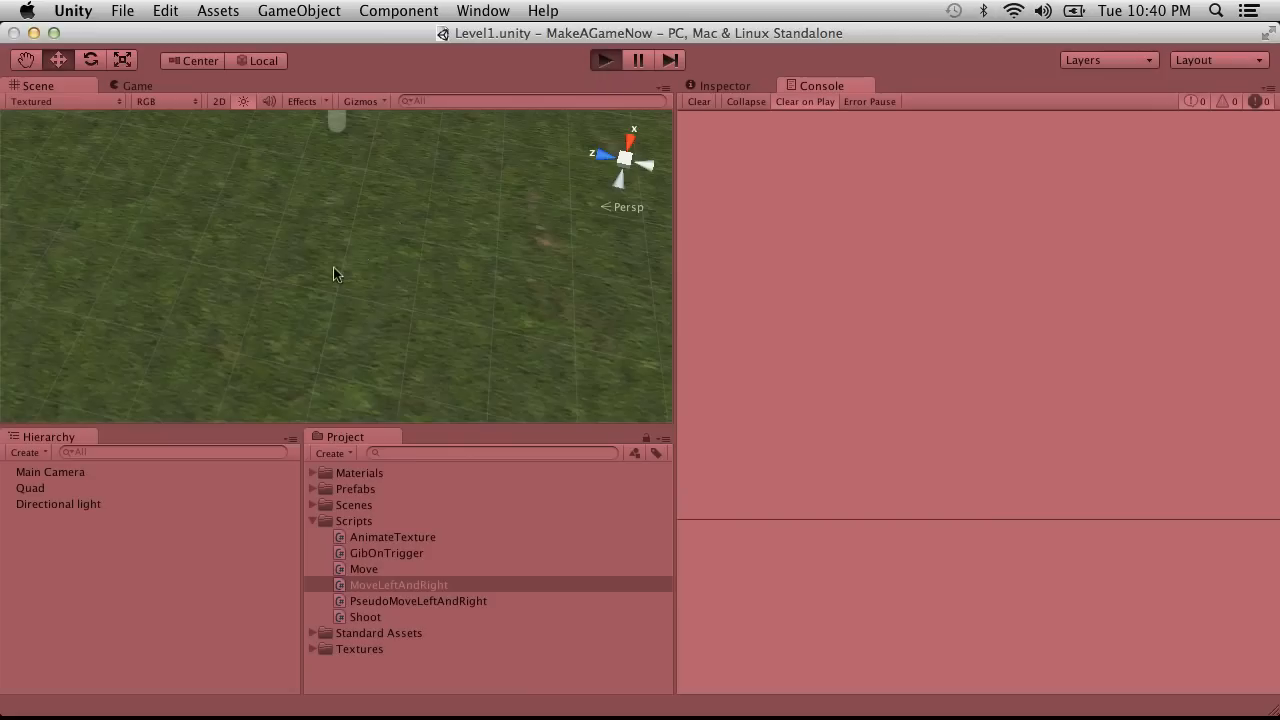
click(604, 60)
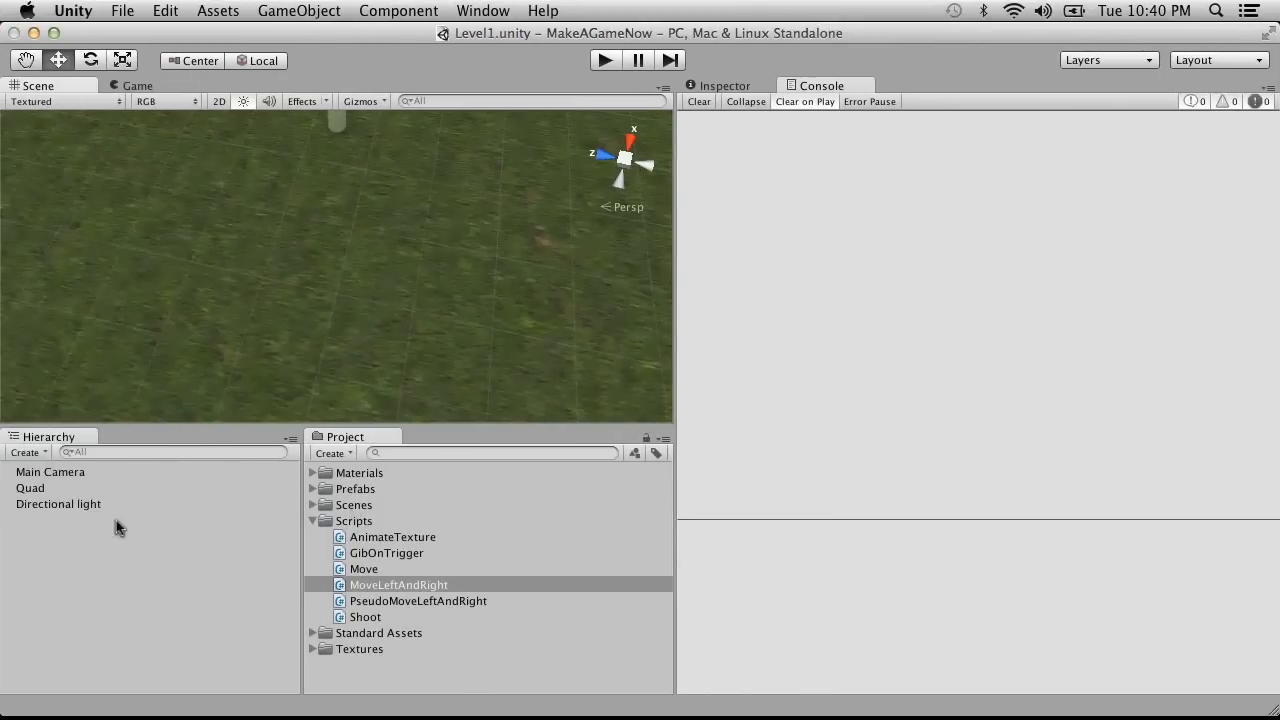
Step: Attach the MoveLeftAndRight script to the Quad
click(38, 489)
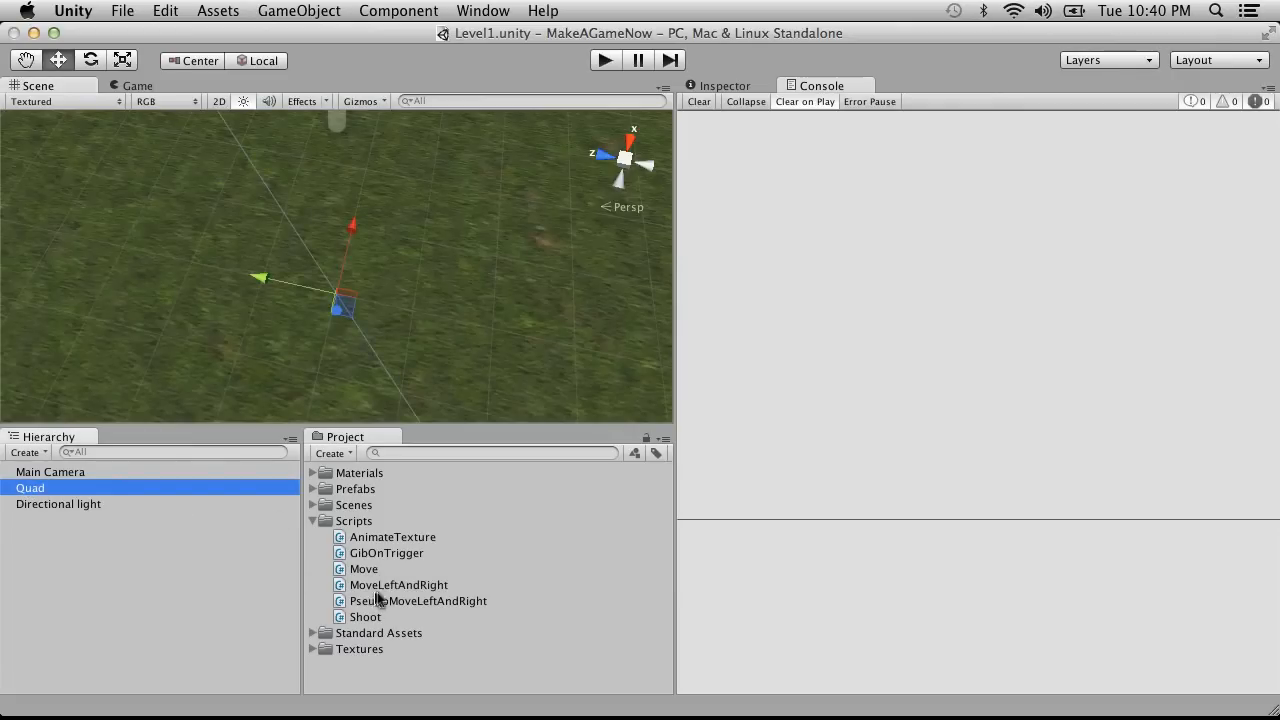
drag(384, 591, 94, 488)
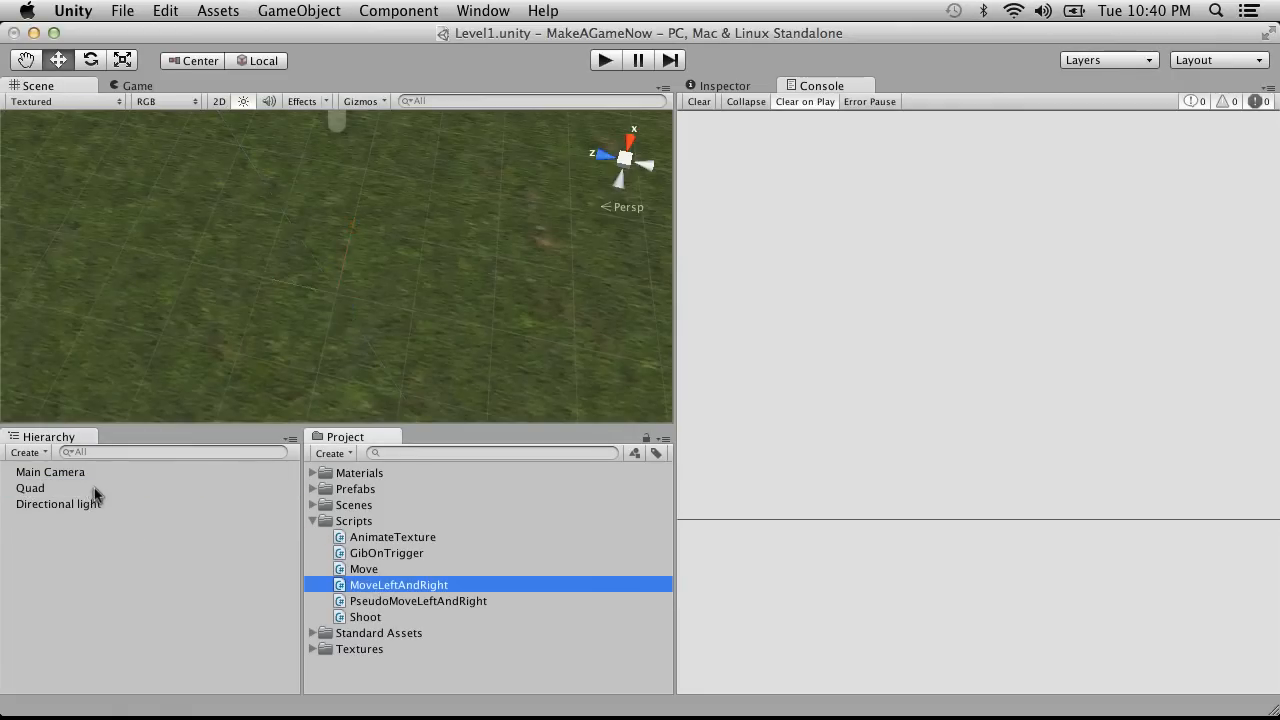
Step: Disable the Move Left And Right script component on the Main Camera
click(45, 473)
click(737, 90)
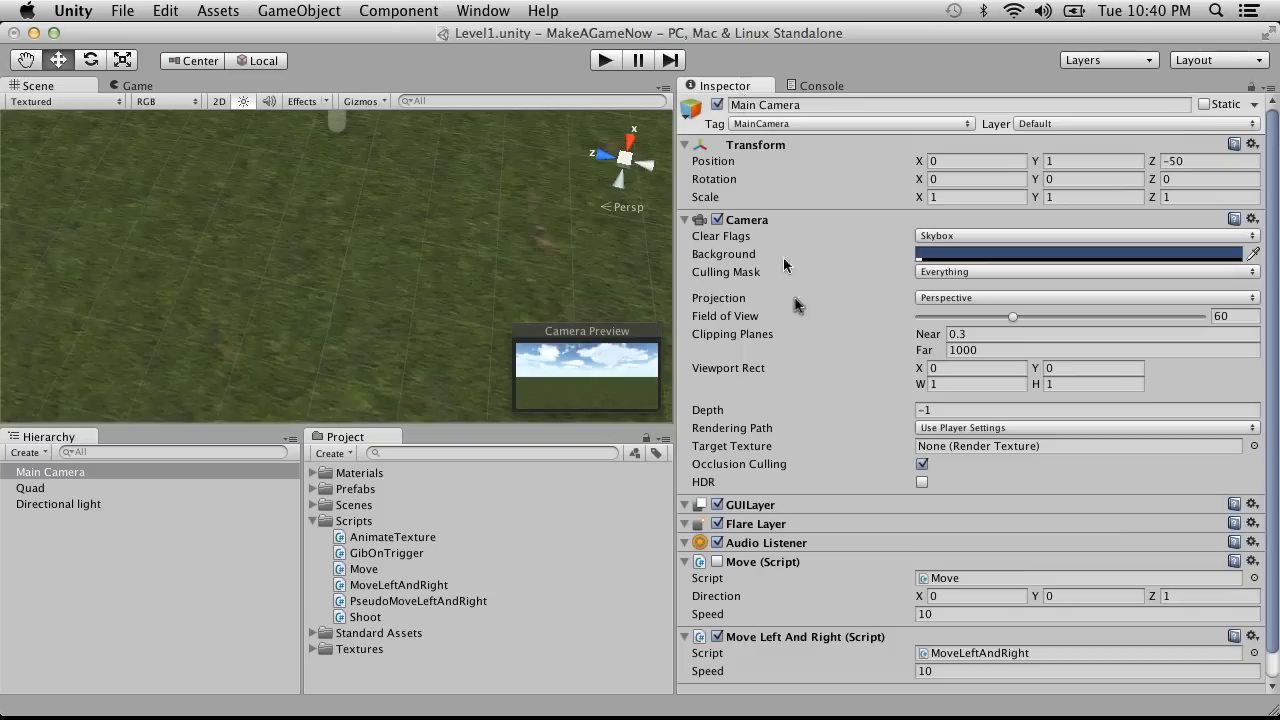
scroll(799, 311, down, 1)
click(717, 609)
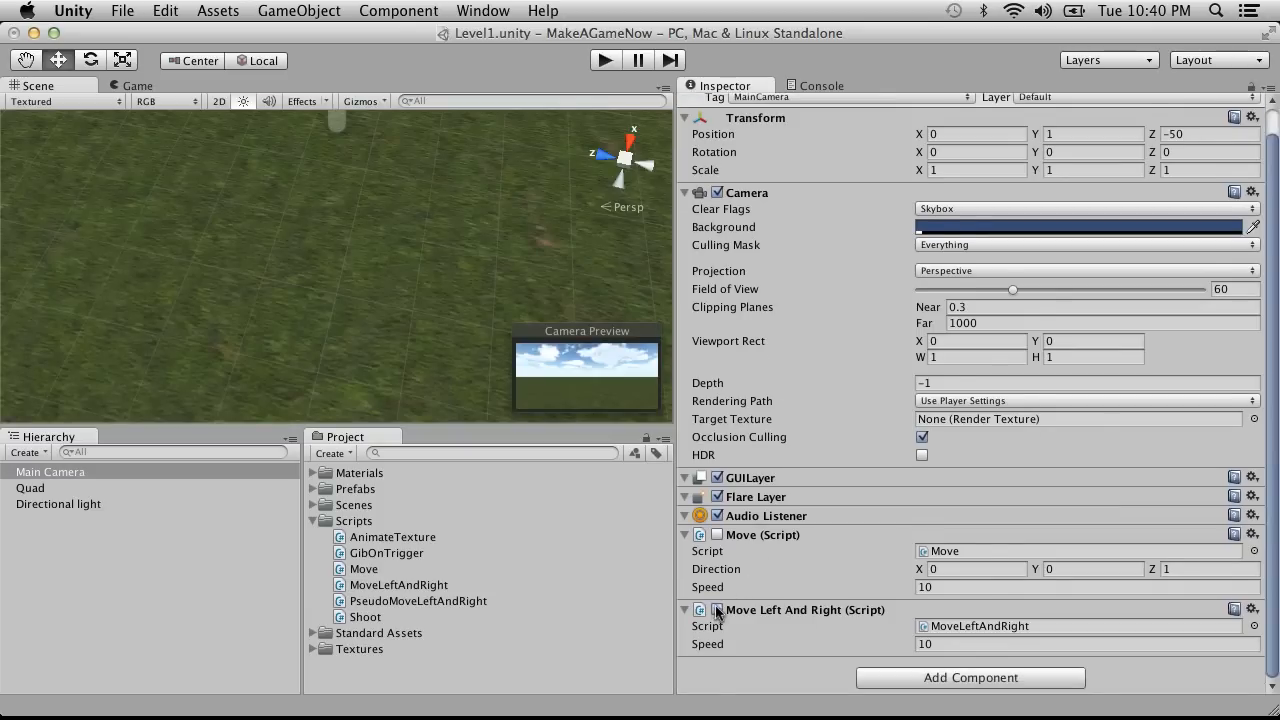
Step: Run the game to test sideways input, inspect the Quad's scripts and texture offset and the Main Camera's components, and stop it
click(605, 60)
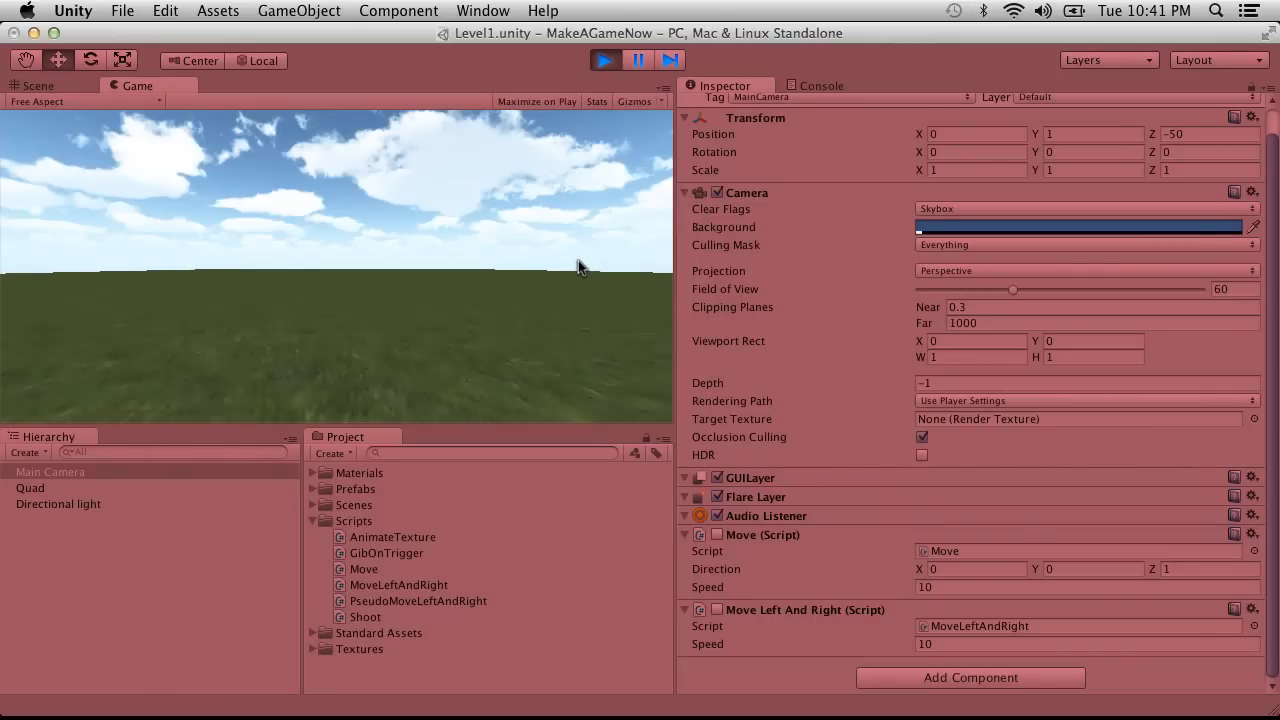
click(50, 489)
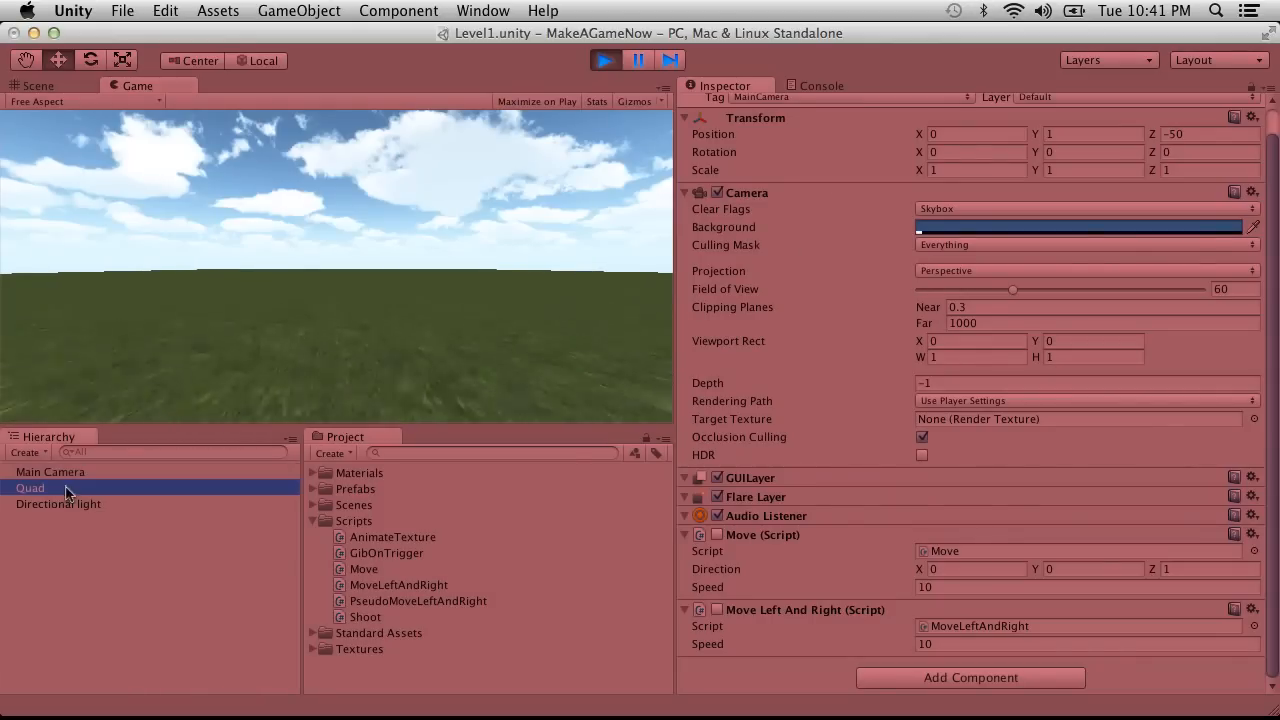
scroll(760, 384, down, 5)
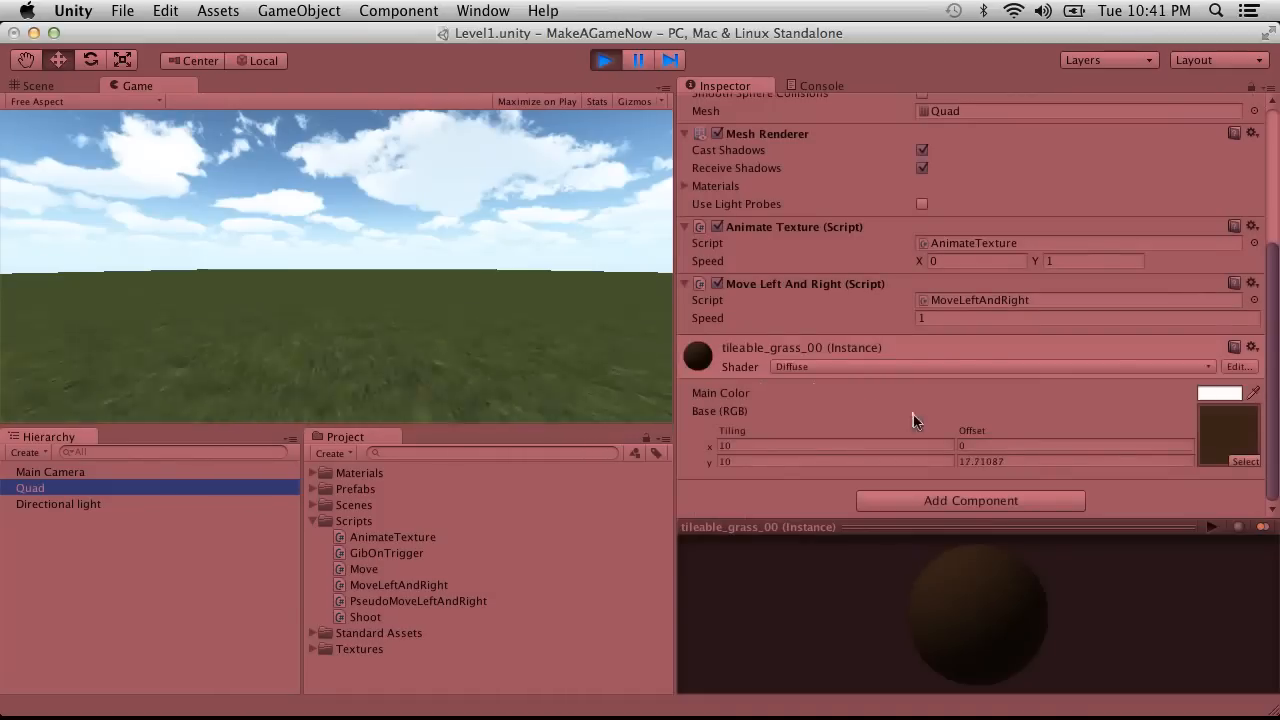
click(389, 367)
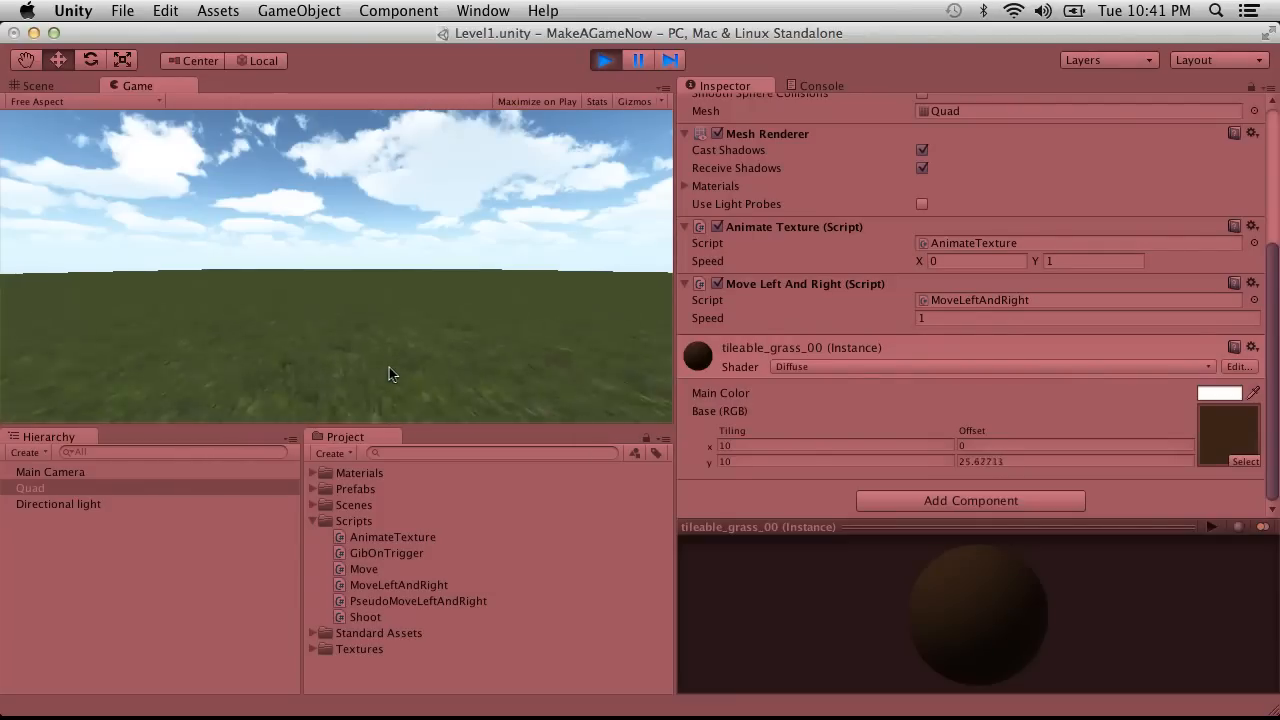
click(80, 476)
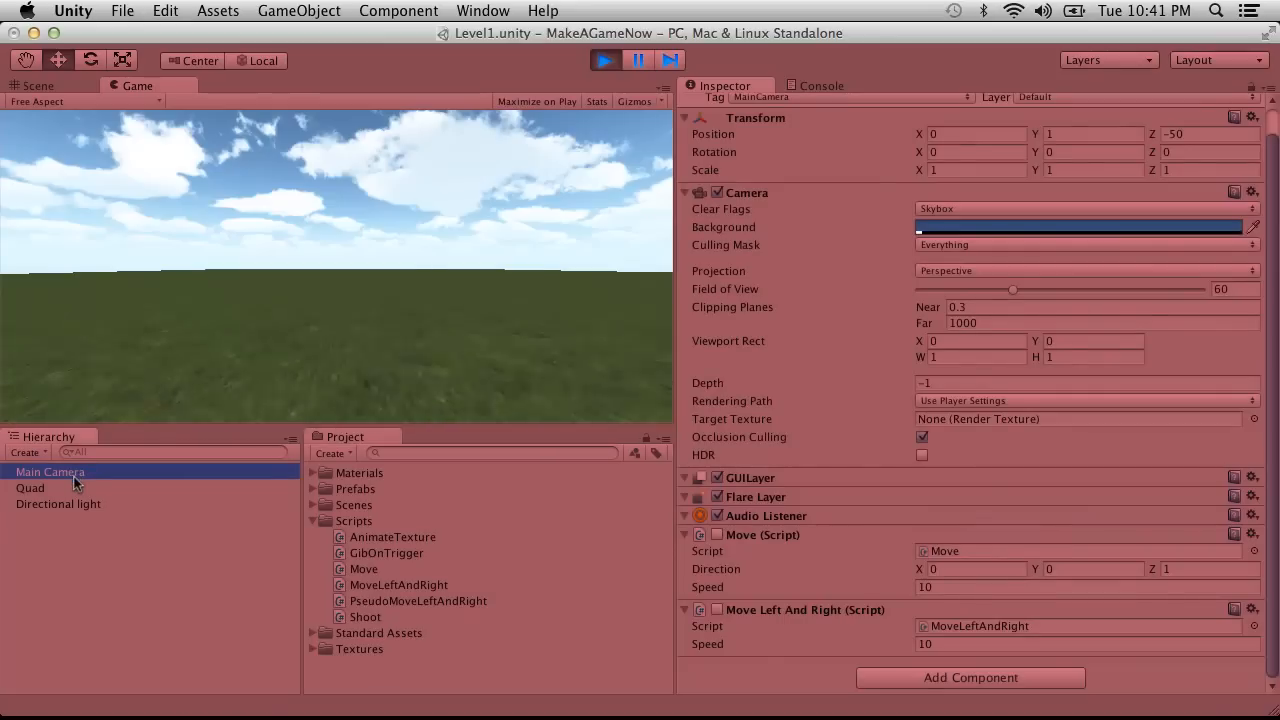
click(205, 336)
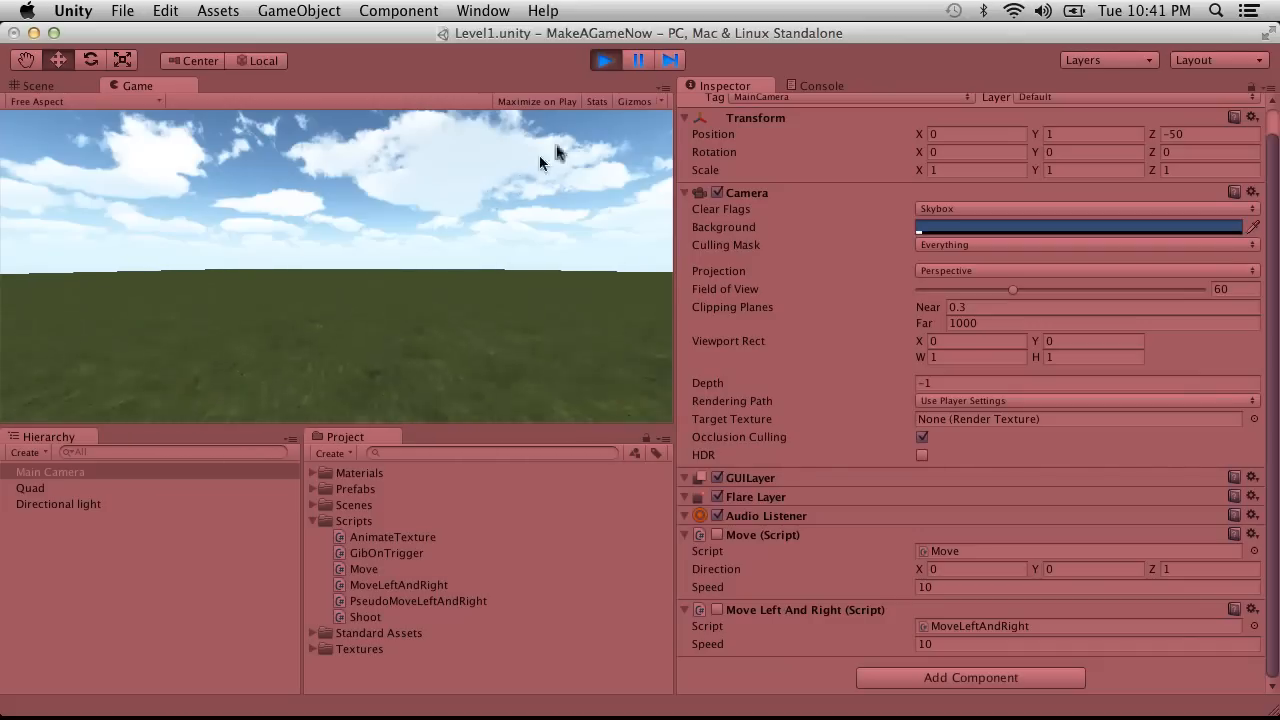
click(606, 60)
Step: Replace the Quad's Move Left And Right script component with the PseudoMoveLeftAndRight script
click(30, 488)
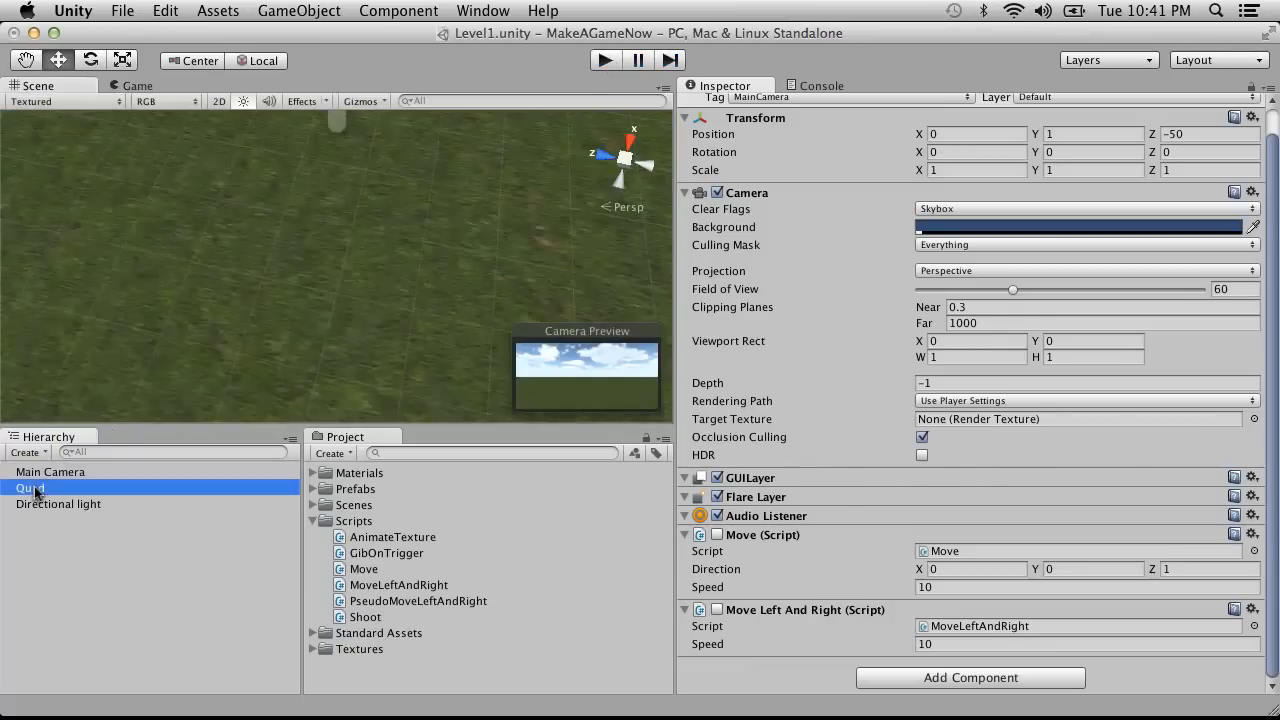
scroll(805, 471, down, 1)
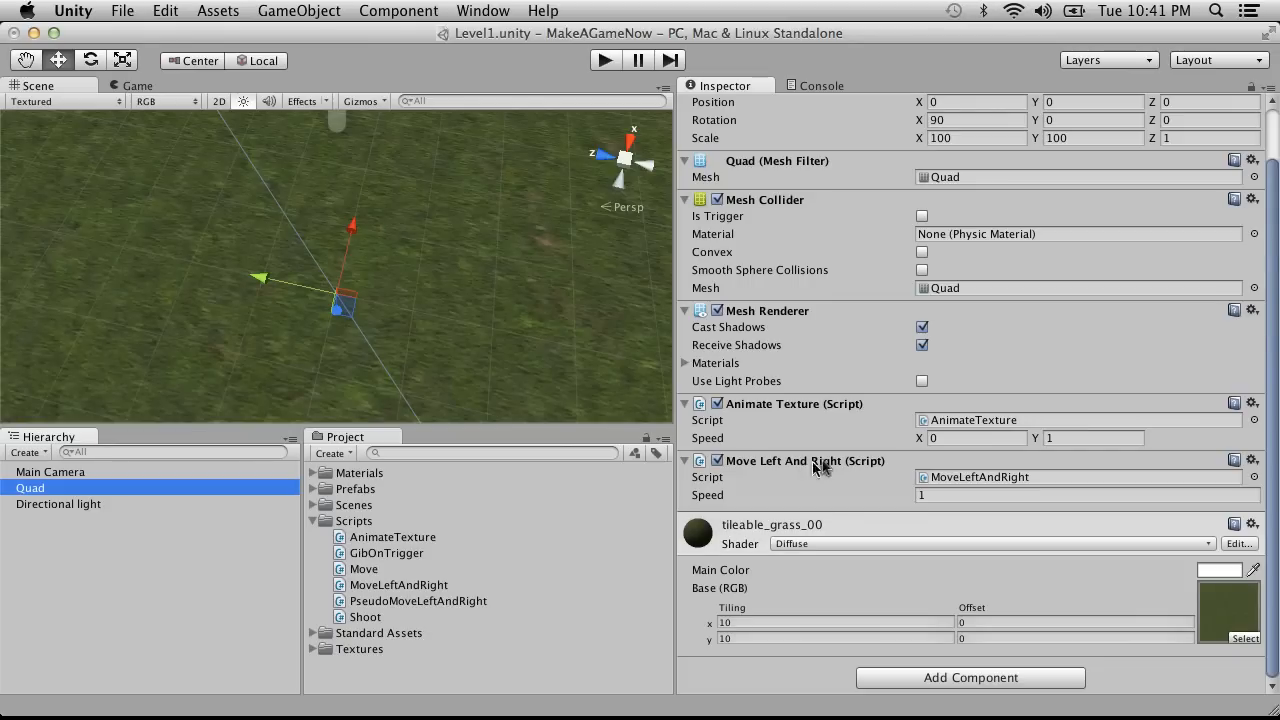
click(1252, 460)
click(1171, 508)
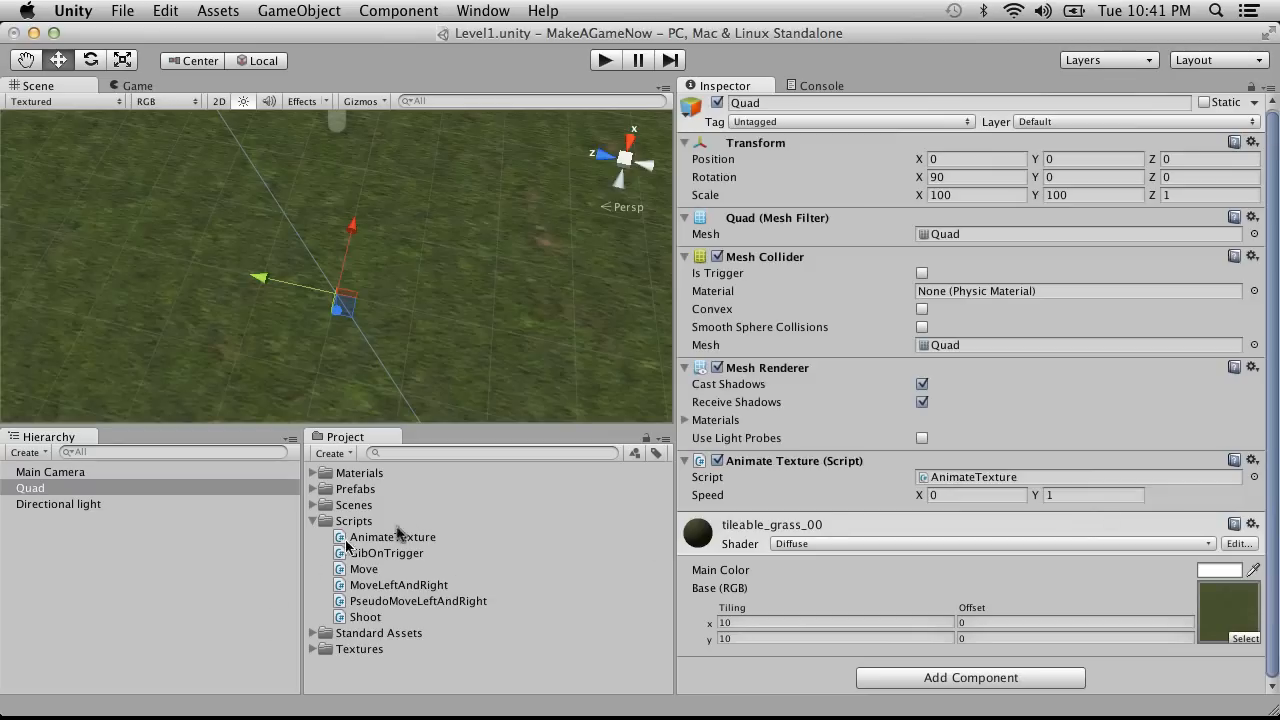
drag(372, 600, 93, 489)
click(197, 502)
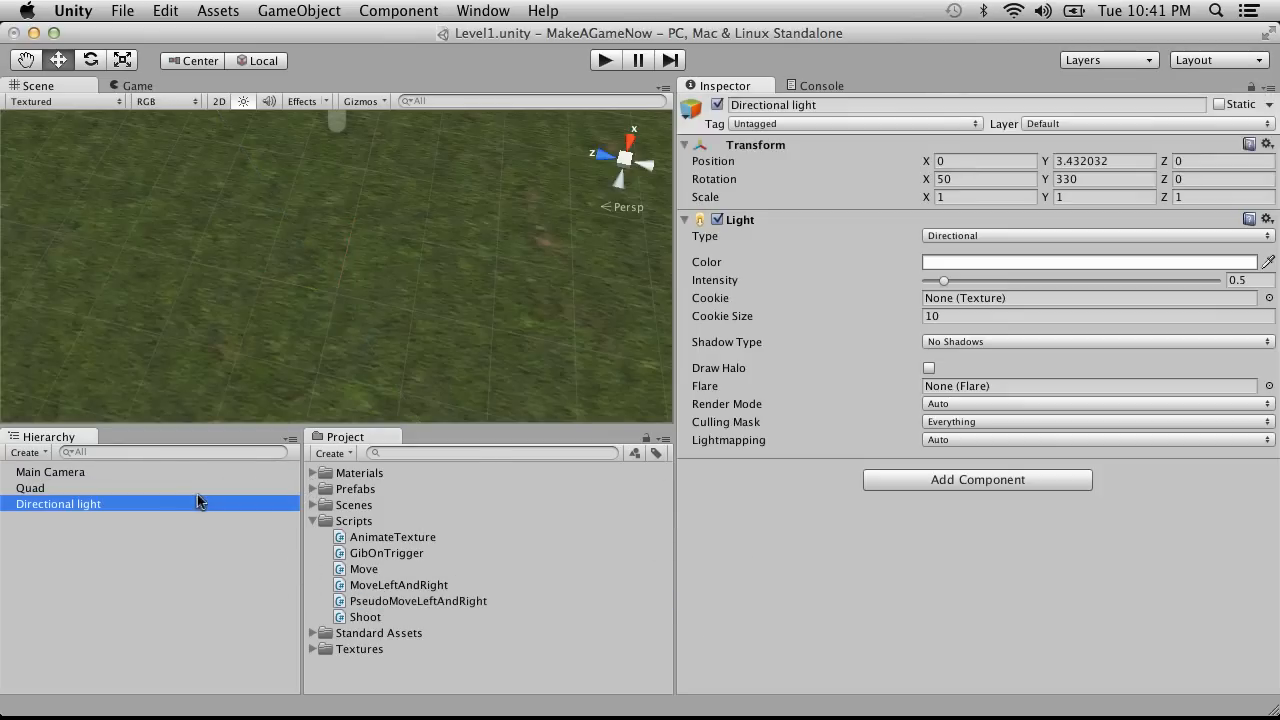
click(197, 489)
scroll(882, 443, down, 2)
Step: Run the game to test the sideways ground motion and examine the framed Quad in the Scene view
click(604, 61)
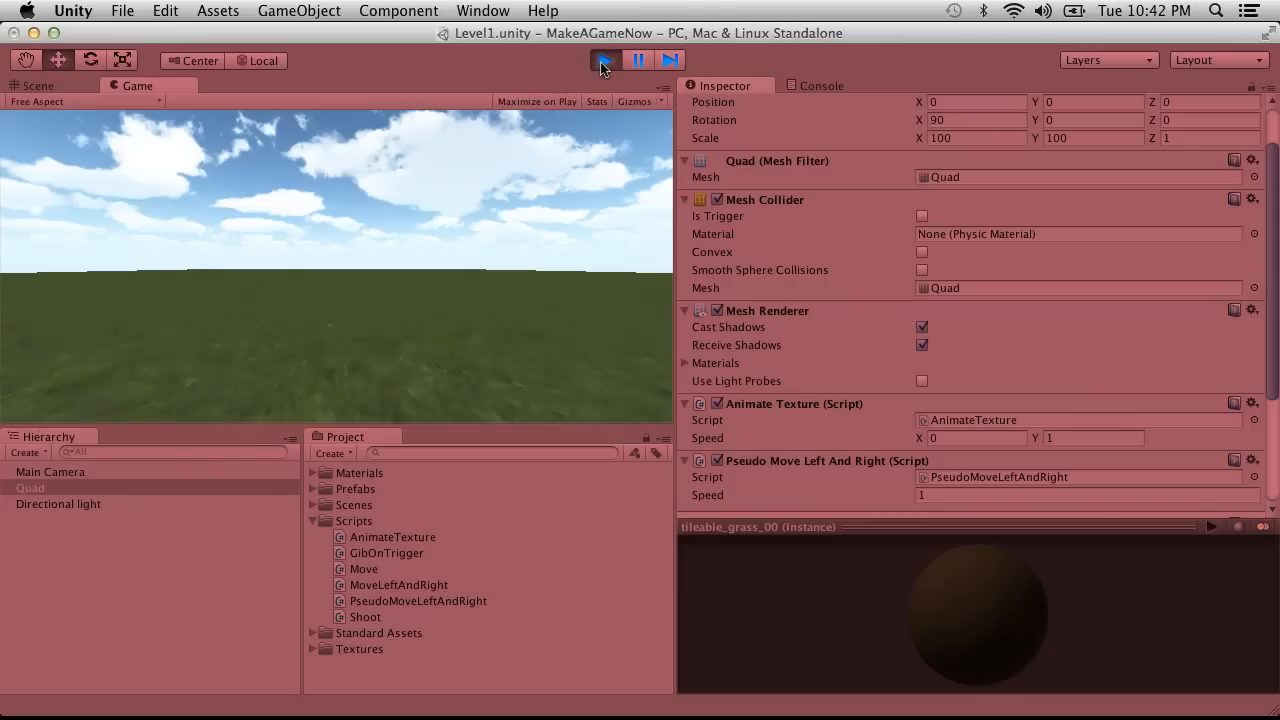
click(37, 101)
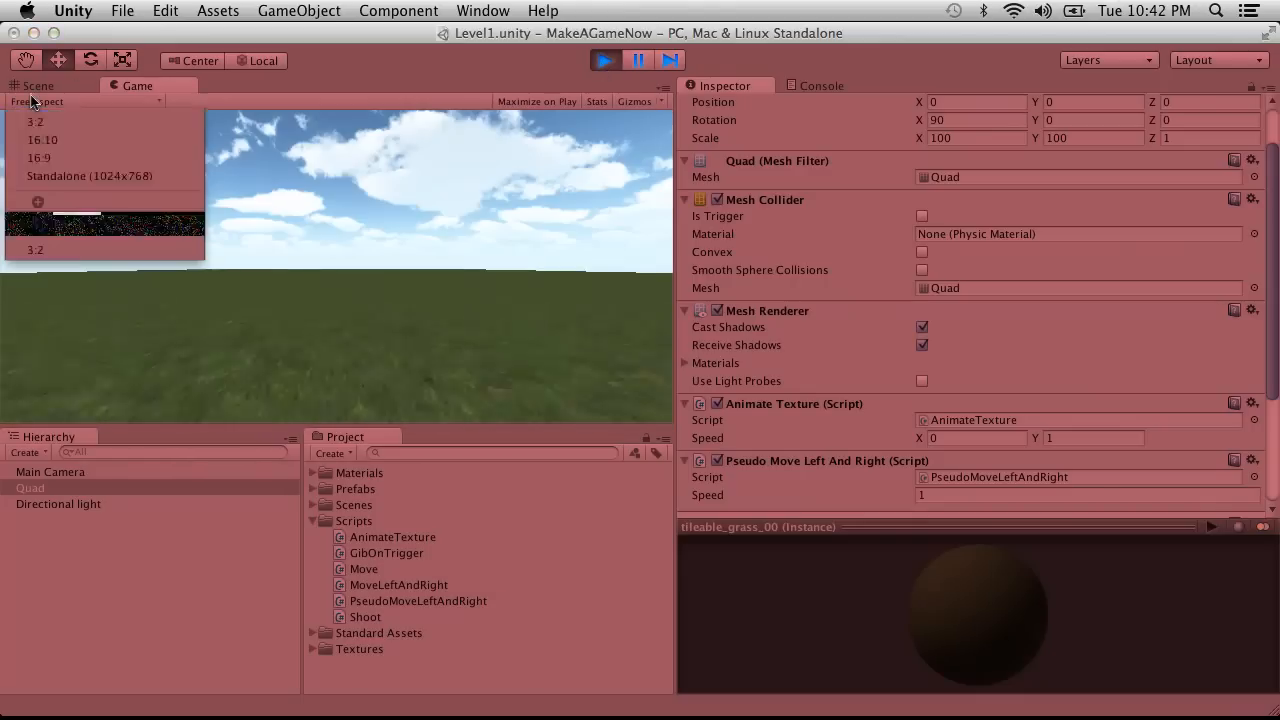
click(38, 85)
key(f)
scroll(208, 315, up, 4)
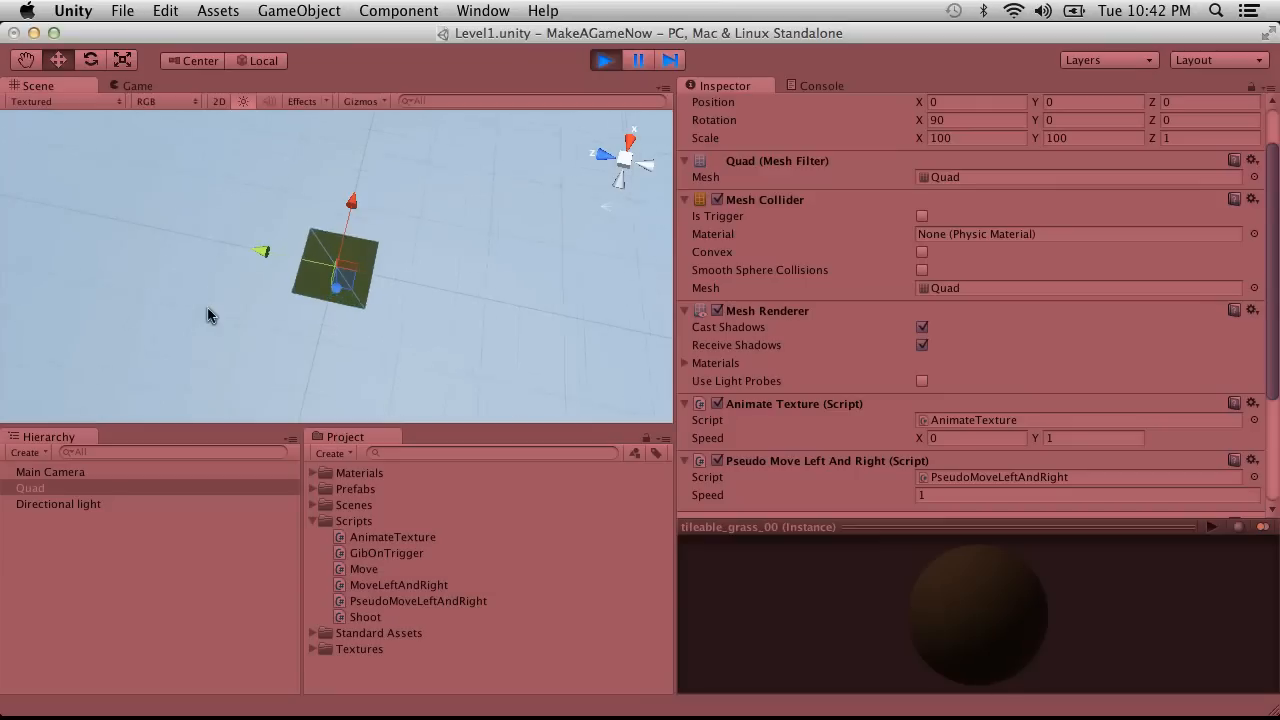
scroll(208, 315, up, 5)
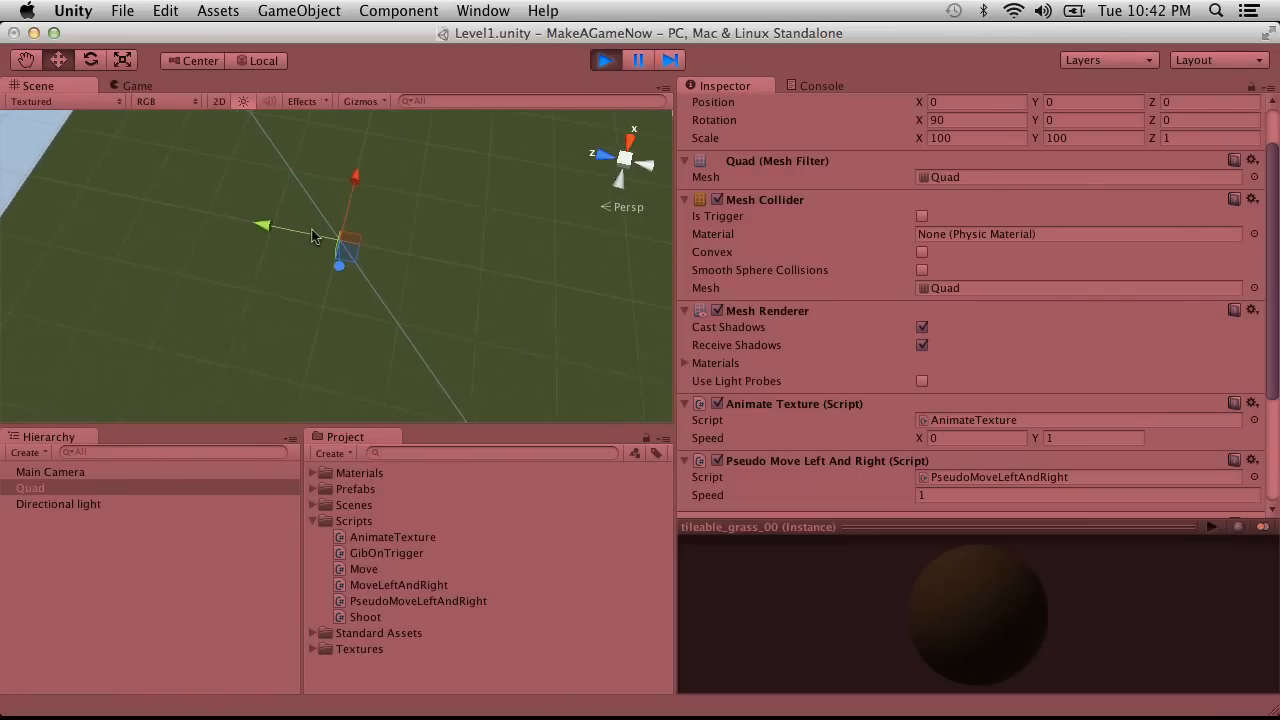
Step: Compare the Game and Scene views side by side, regroup them as tabs and stop the game
drag(137, 85, 495, 228)
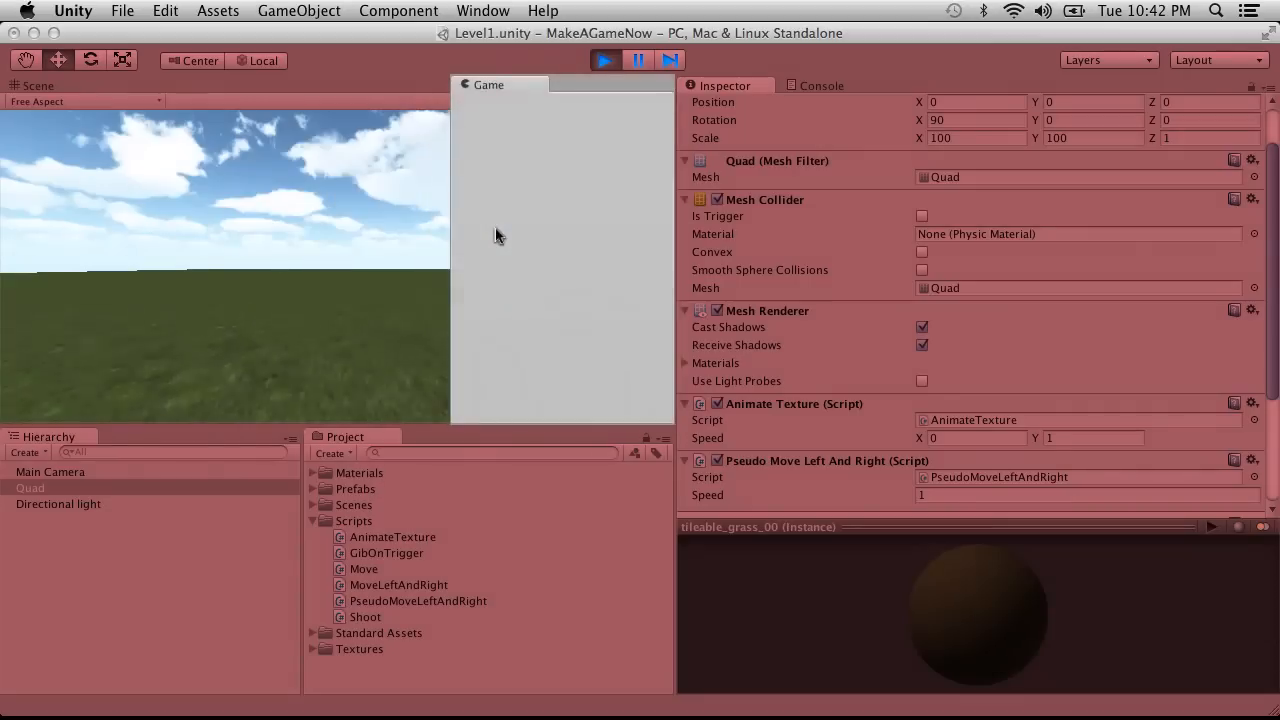
drag(451, 185, 348, 180)
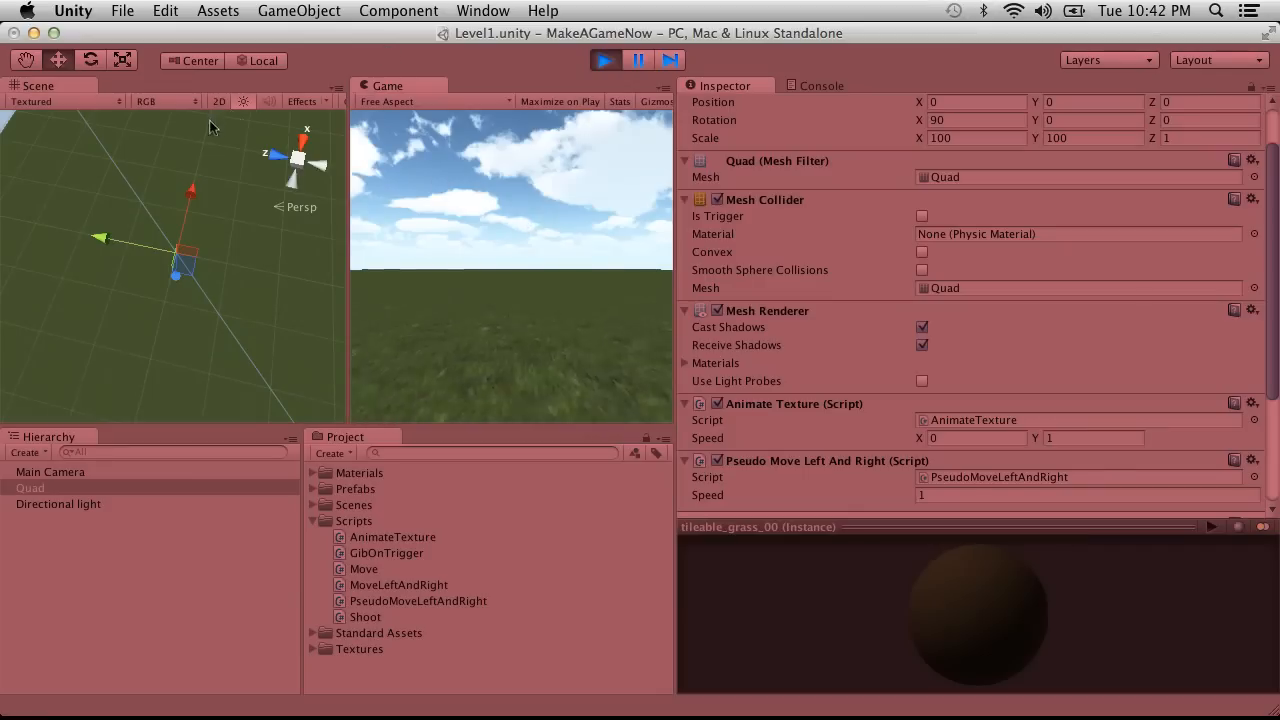
drag(390, 86, 136, 86)
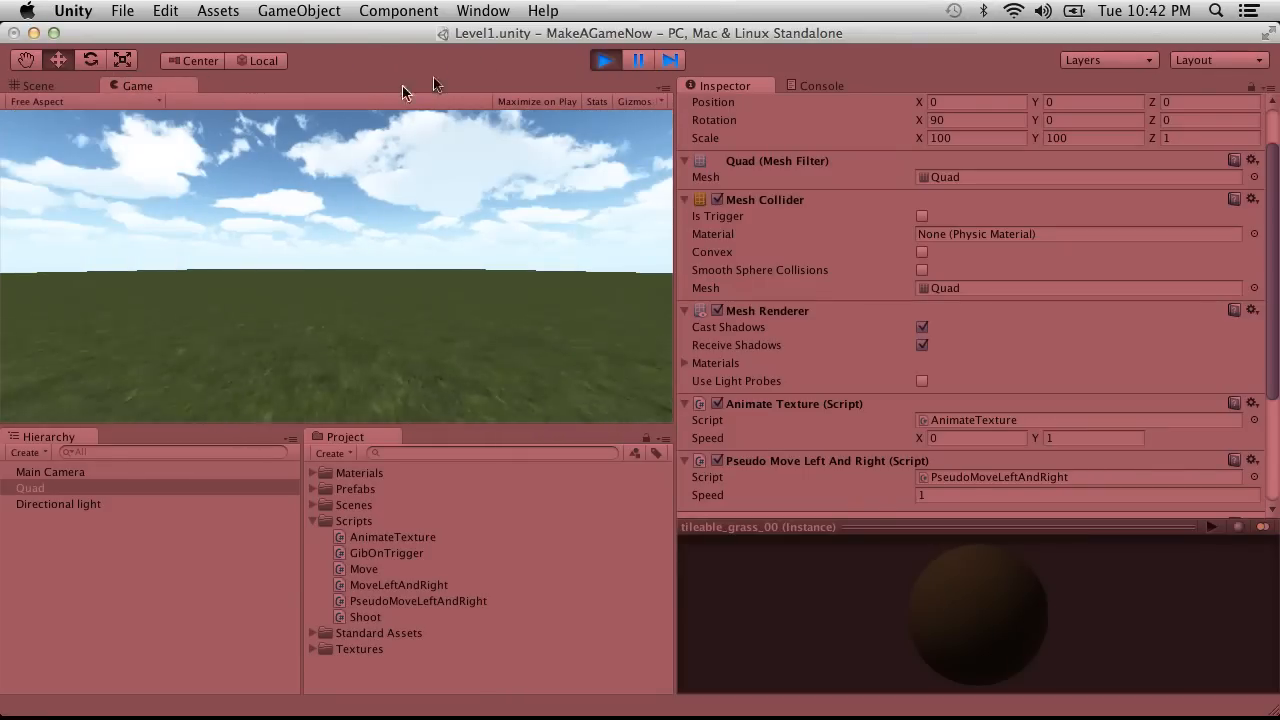
click(602, 62)
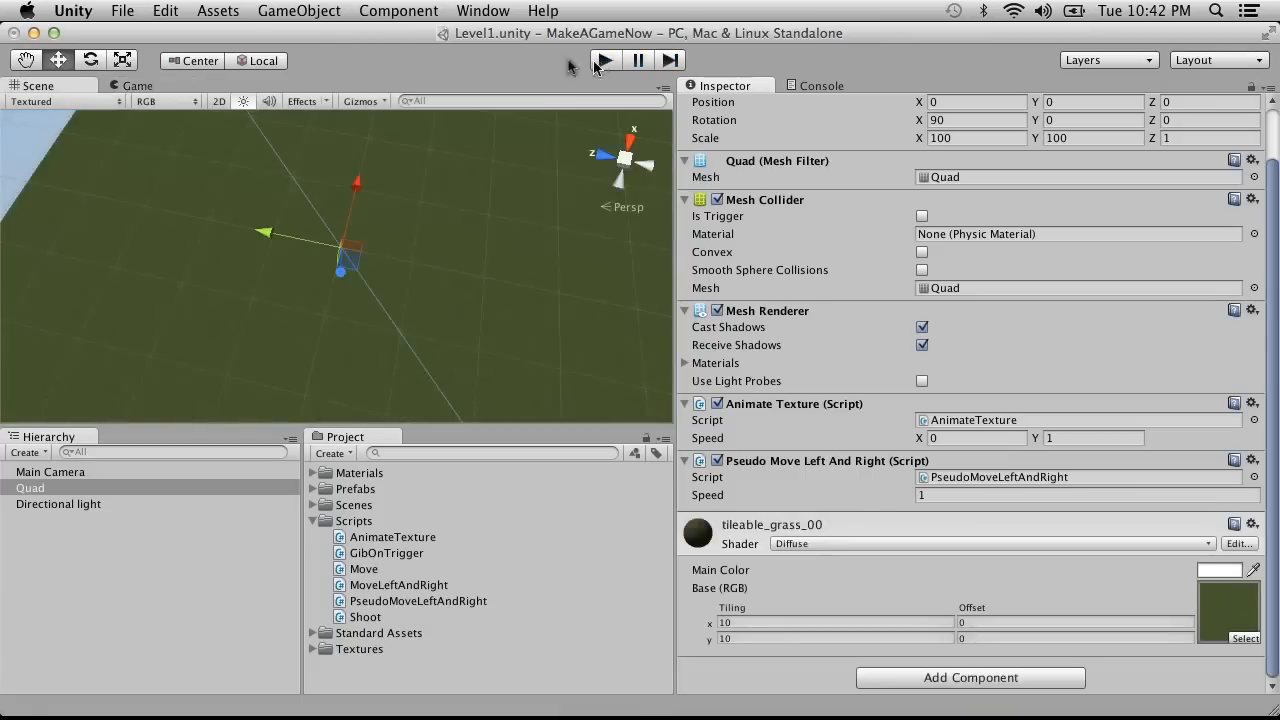
Step: Create a Cylinder object in the scene with the Game view showing
click(147, 88)
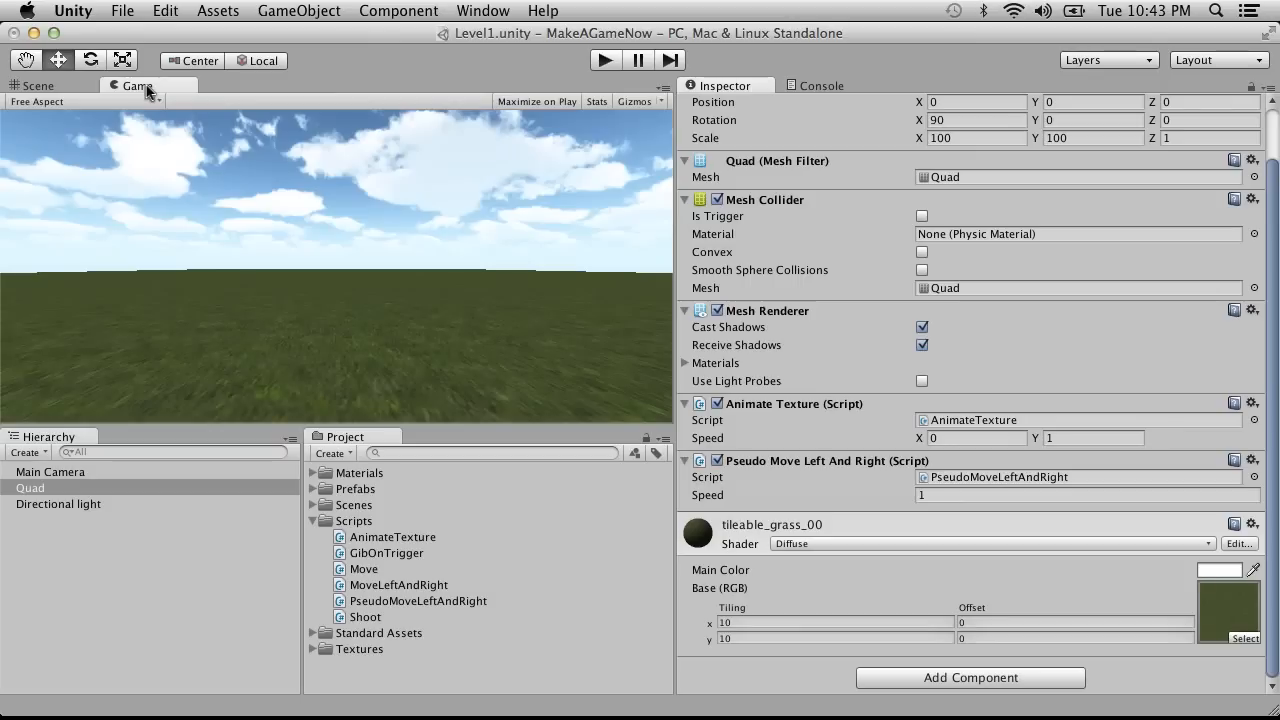
click(77, 90)
click(136, 90)
click(16, 452)
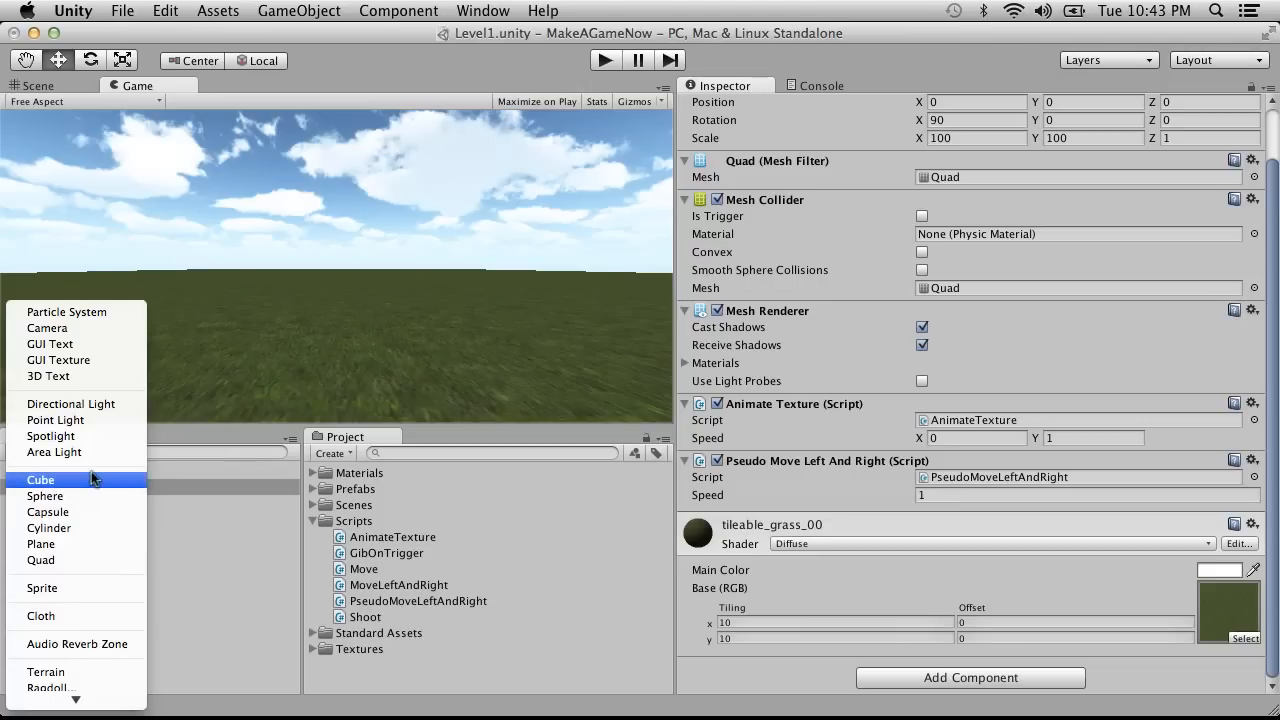
click(101, 528)
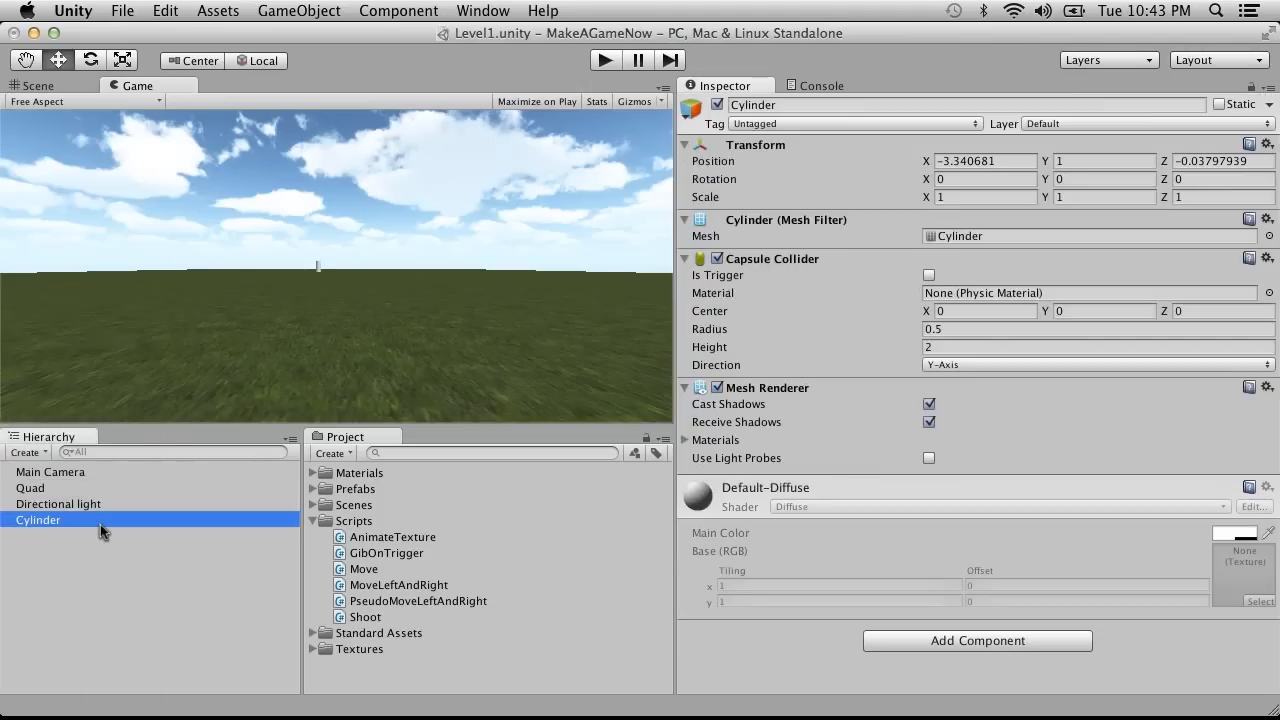
Step: Move the Cylinder along the Z axis in the Scene view to a Z position of about 20.65
click(74, 86)
scroll(303, 216, up, 15)
scroll(303, 216, down, 12)
scroll(305, 208, down, 3)
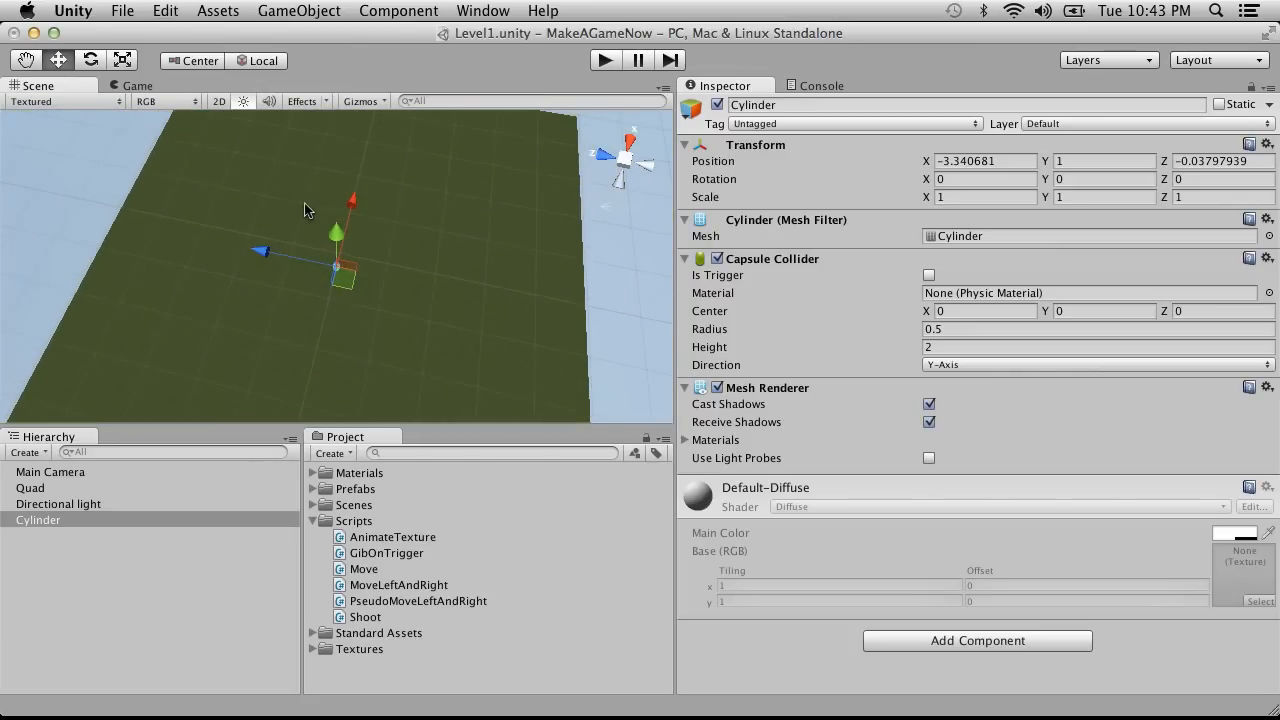
key(f)
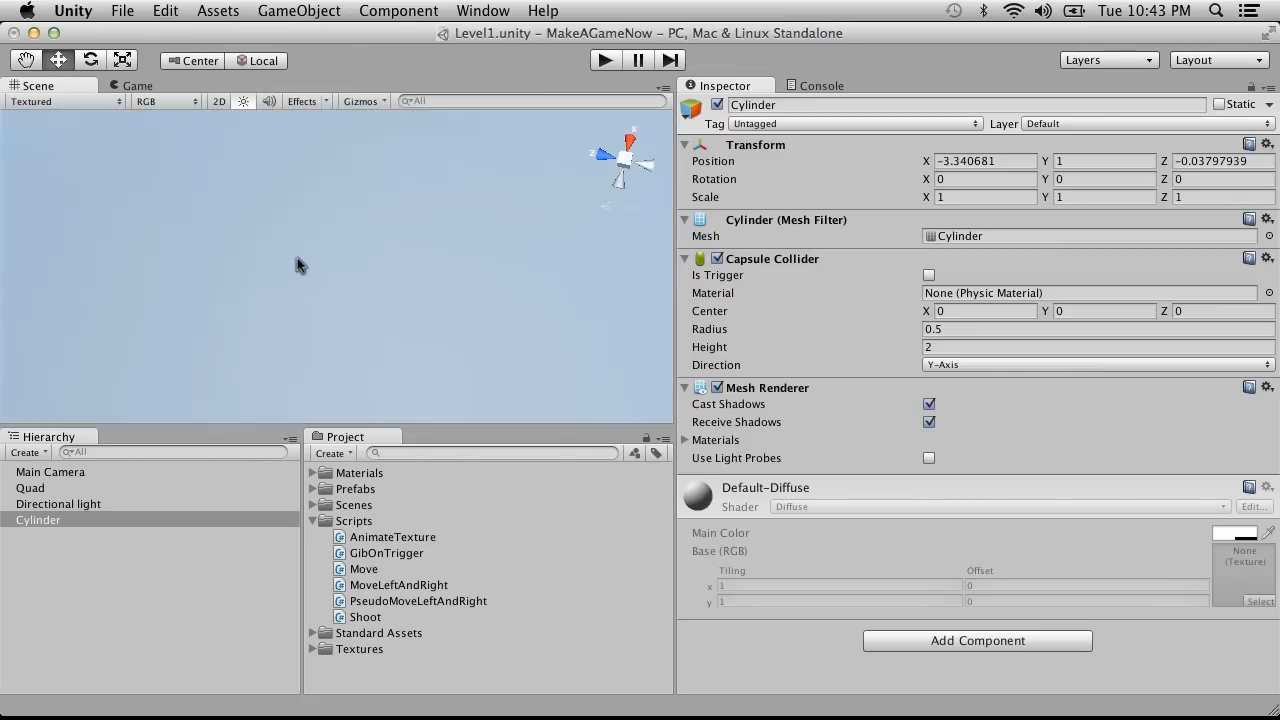
drag(297, 257, 117, 217)
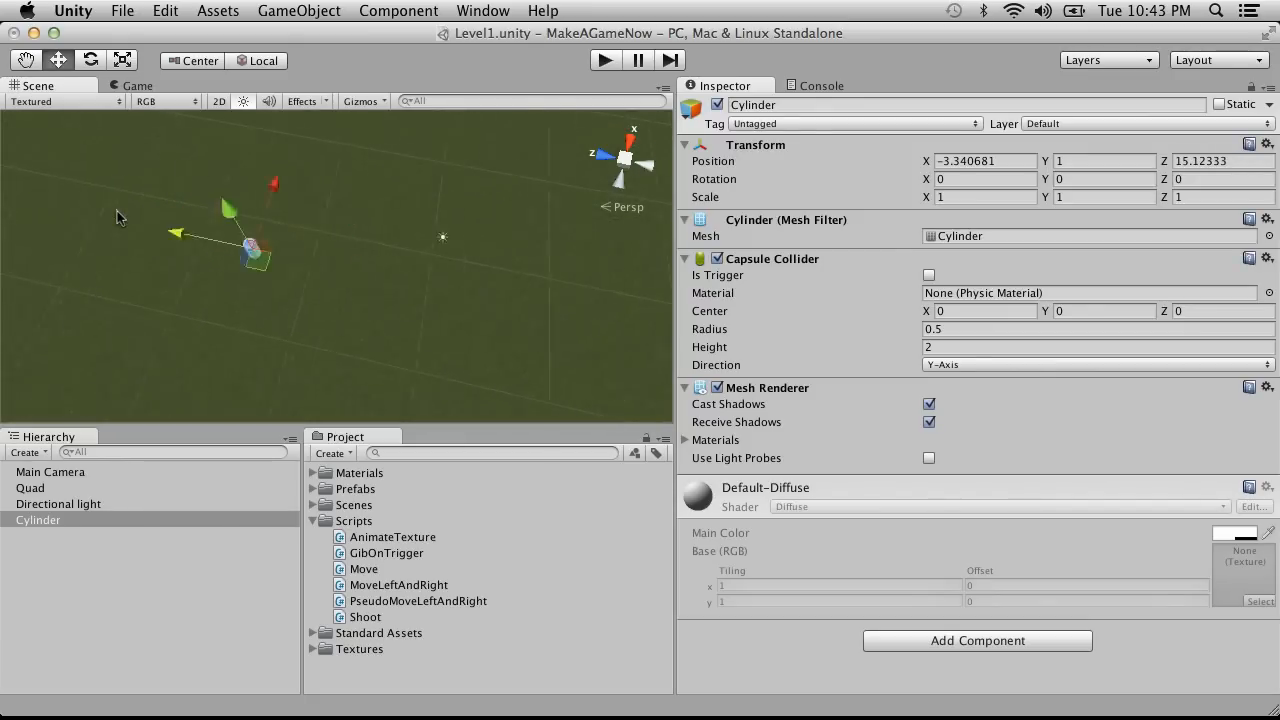
drag(267, 255, 228, 249)
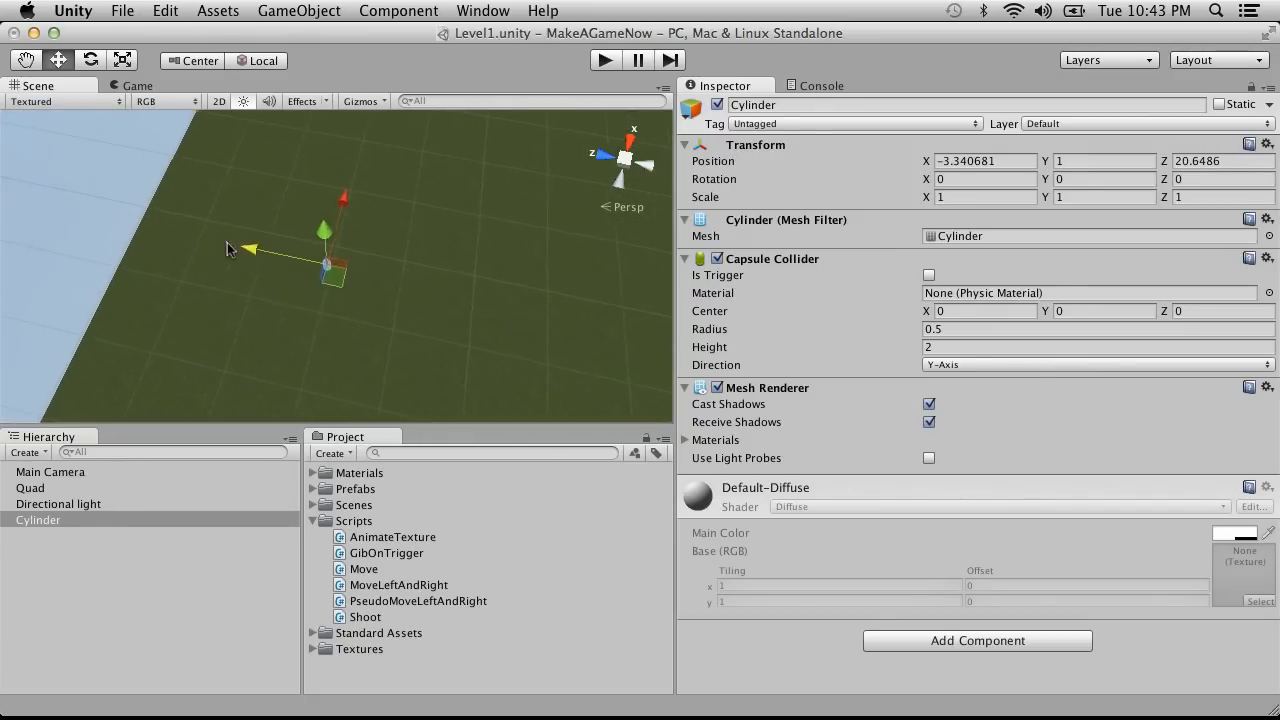
Step: Inspect the Main Camera's components, run the game to view the moved Cylinder, and stop it
click(72, 473)
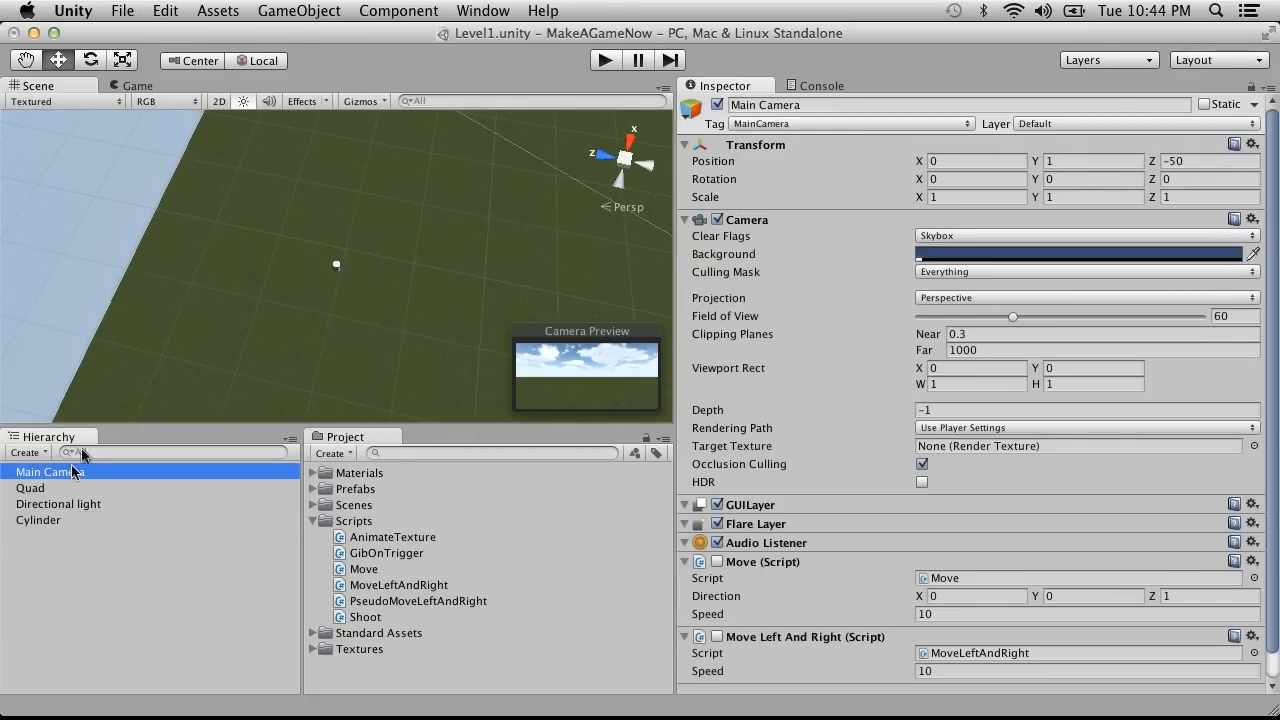
click(603, 61)
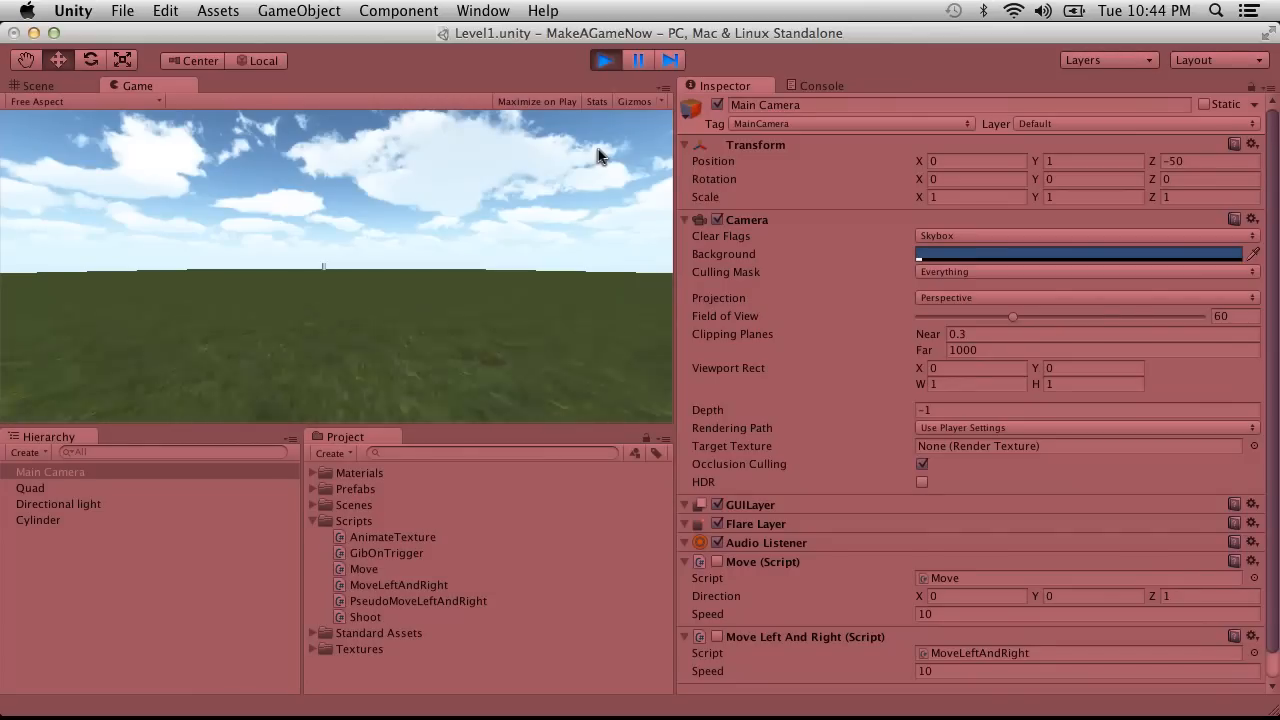
click(604, 61)
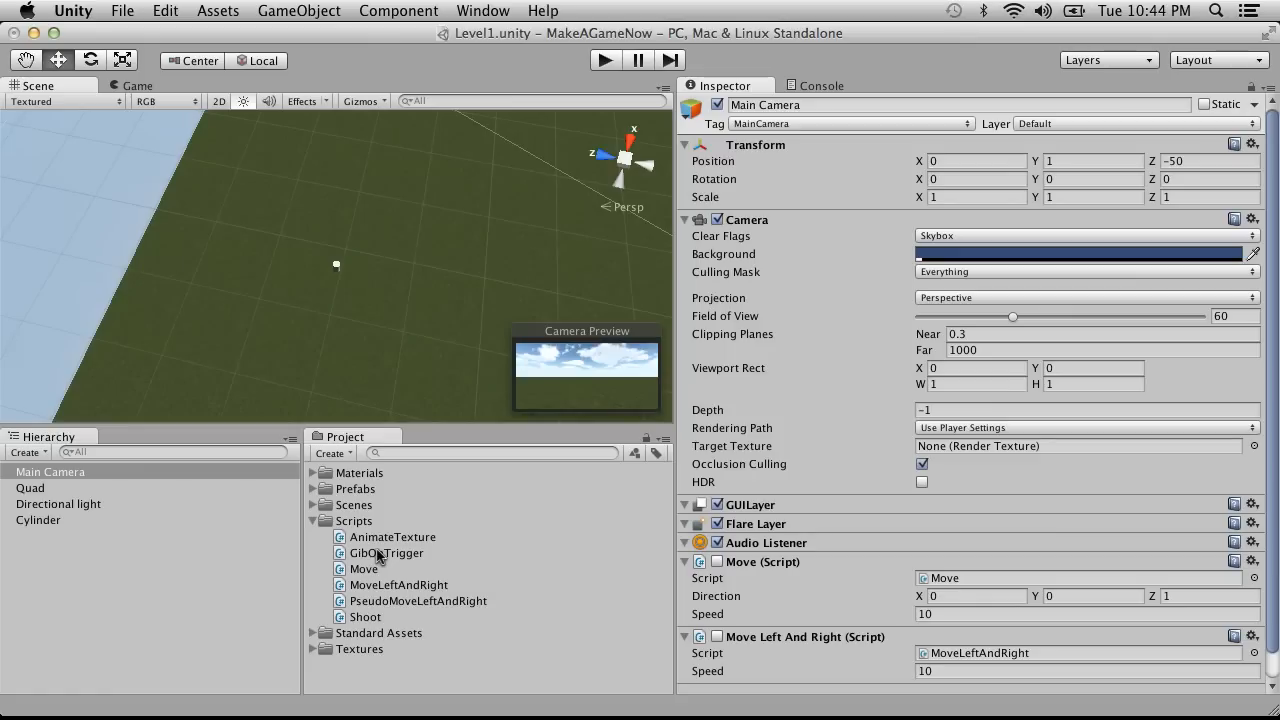
Step: Add the Move and MoveLeftAndRight scripts to the Cylinder
click(60, 490)
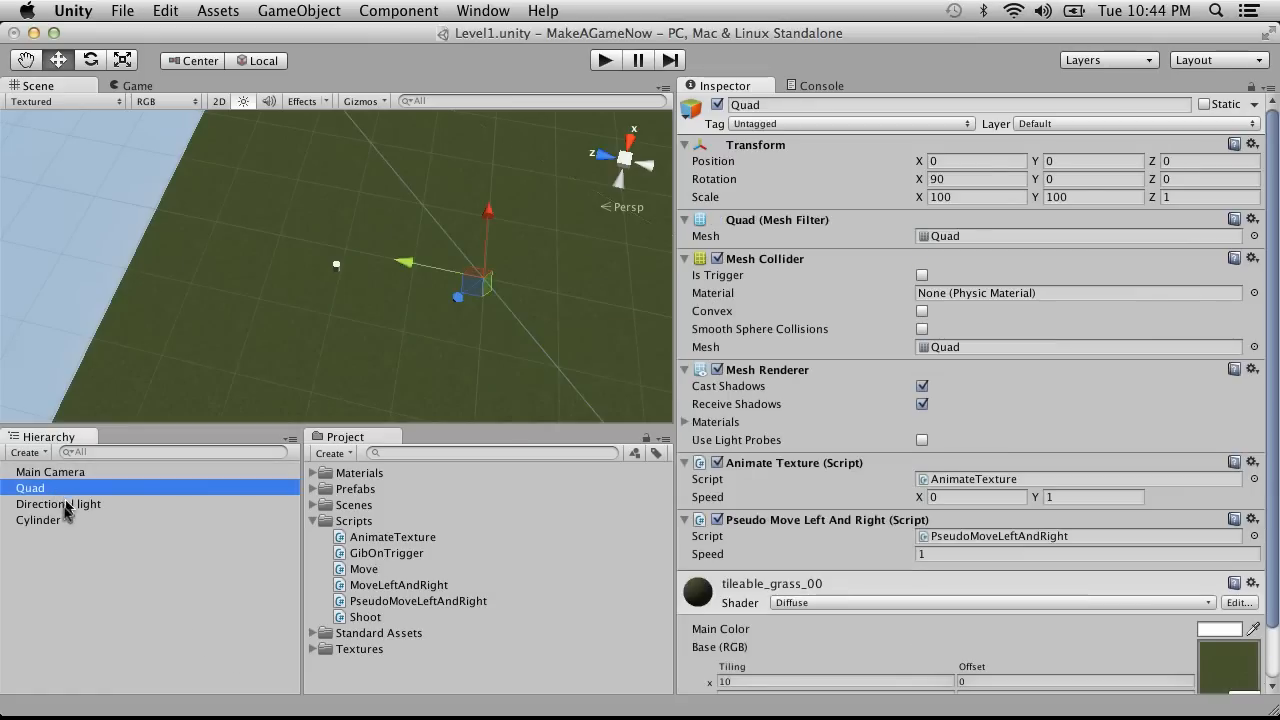
click(63, 520)
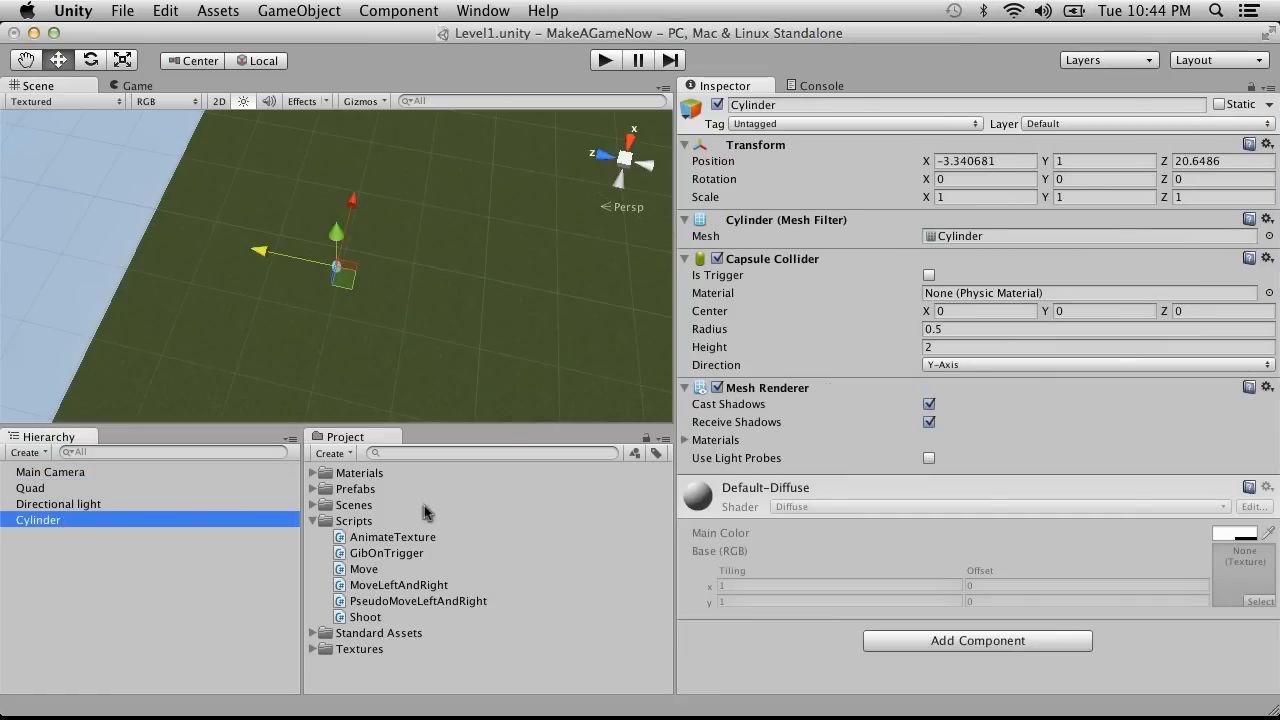
drag(358, 569, 52, 518)
drag(390, 586, 93, 526)
click(71, 518)
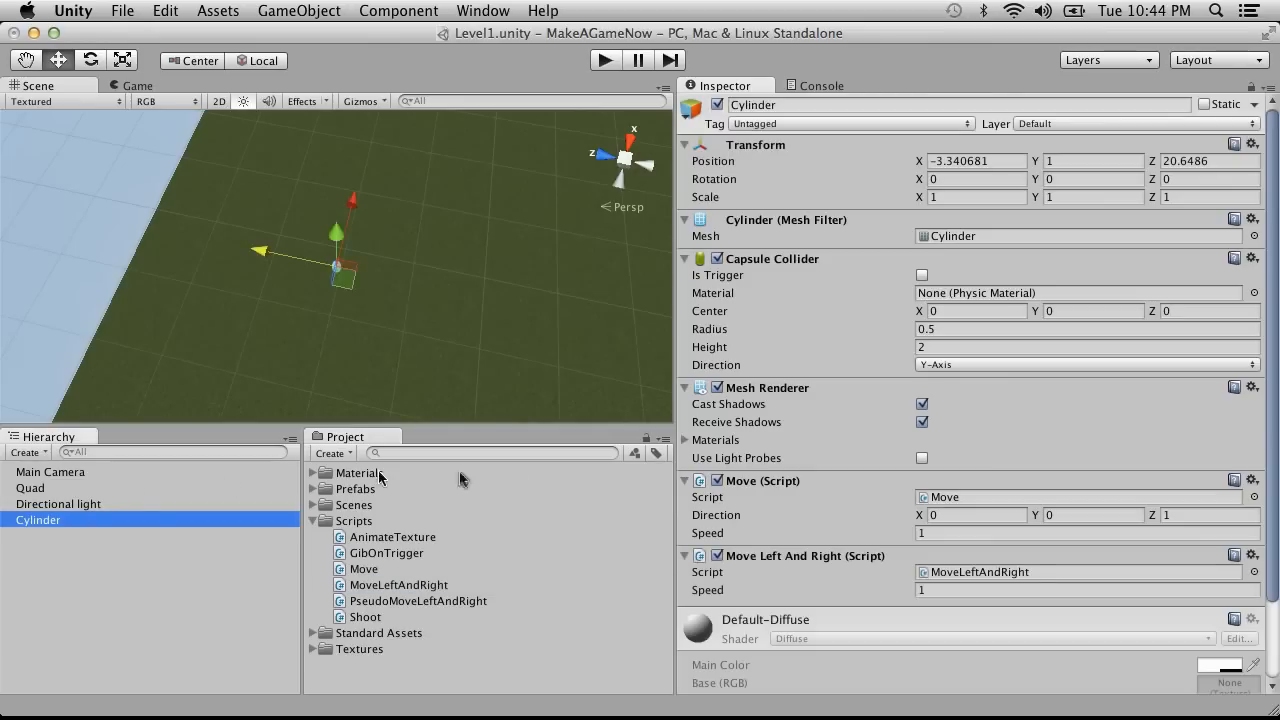
Step: Set the Cylinder's Move speed to 10 and Move Left And Right speed to -10, and test-run the game
click(990, 533)
text(10)
click(970, 590)
text(10)
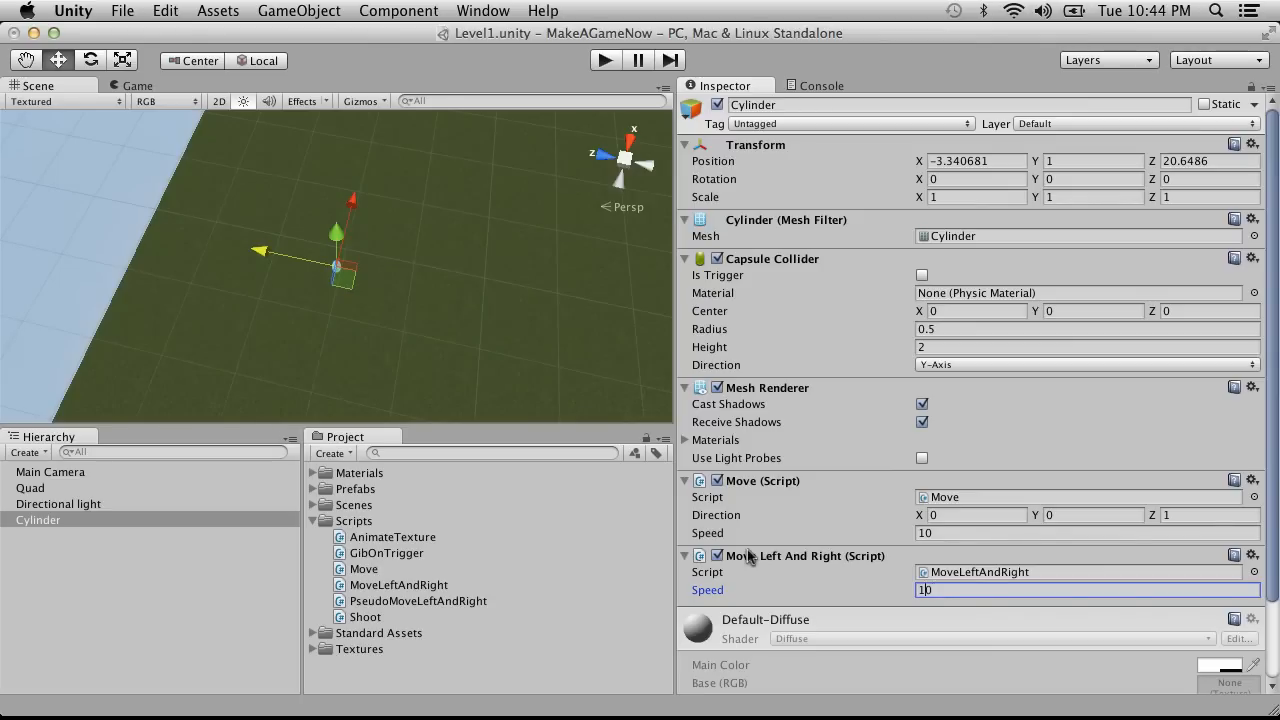
text(-)
click(605, 61)
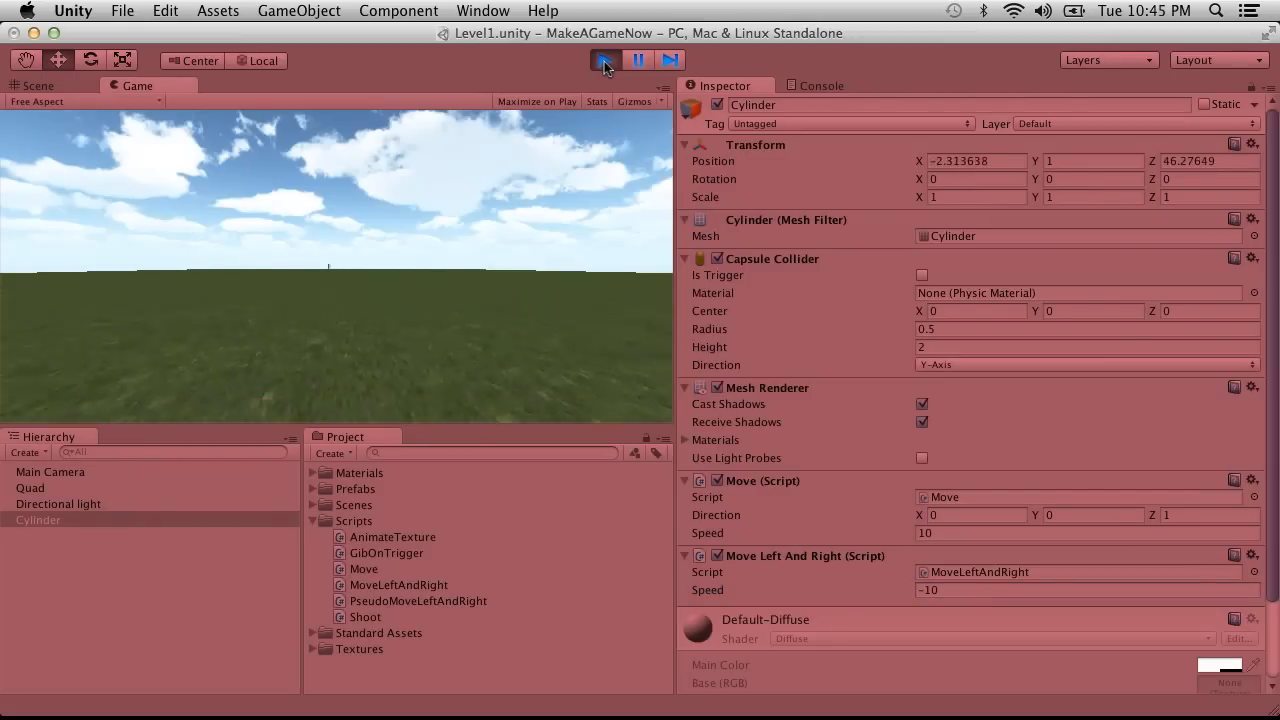
click(605, 61)
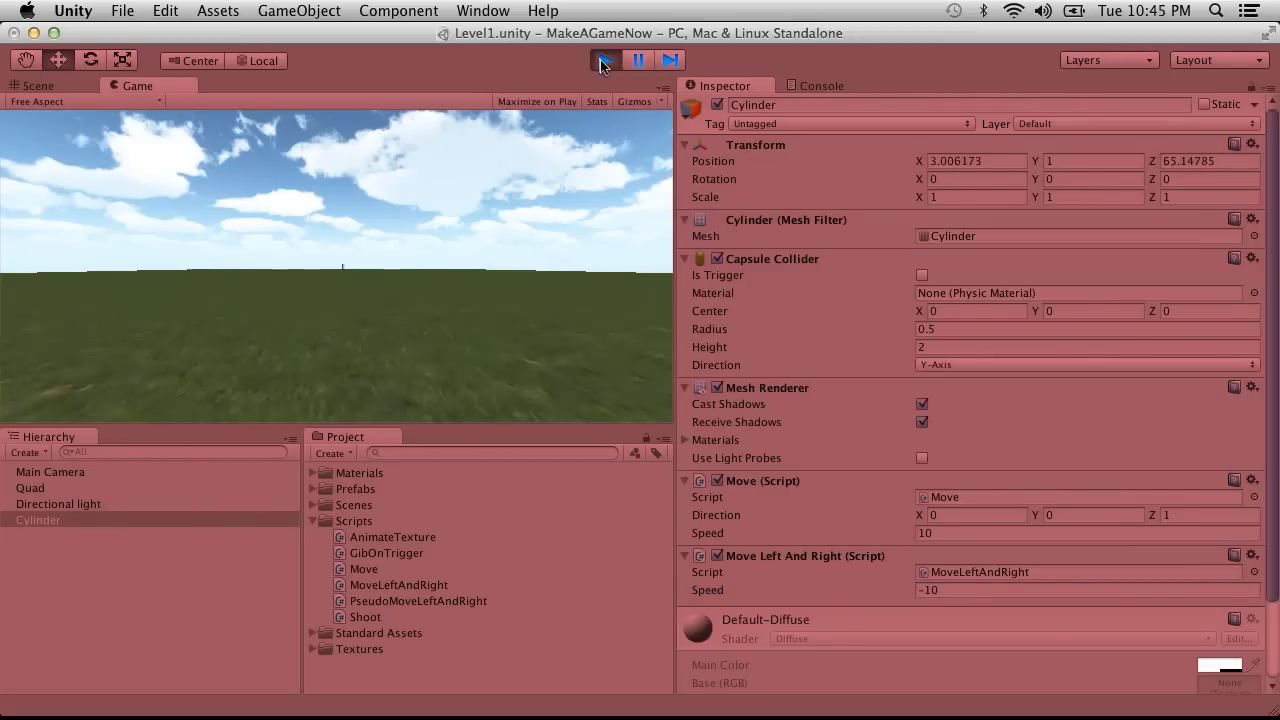
Step: Set the Cylinder's Move script speed to -10, leaving its Z direction at 1
click(938, 532)
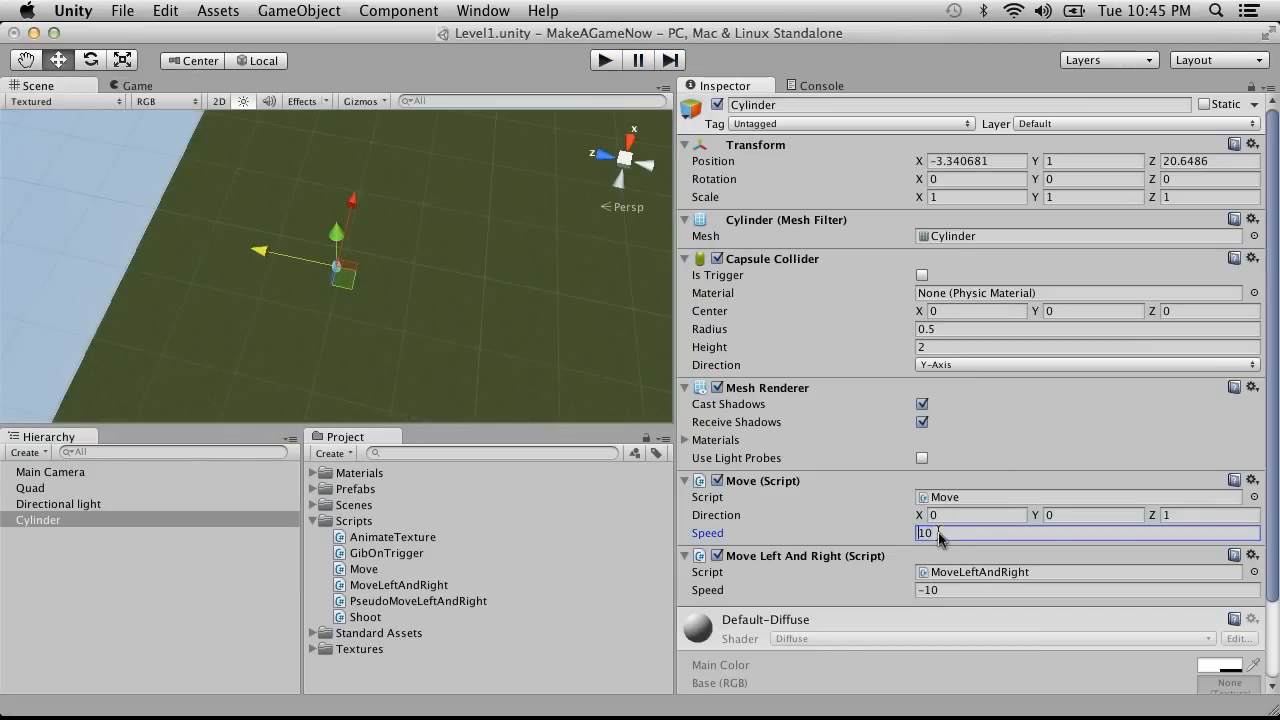
text(-10)
click(1200, 514)
text(-)
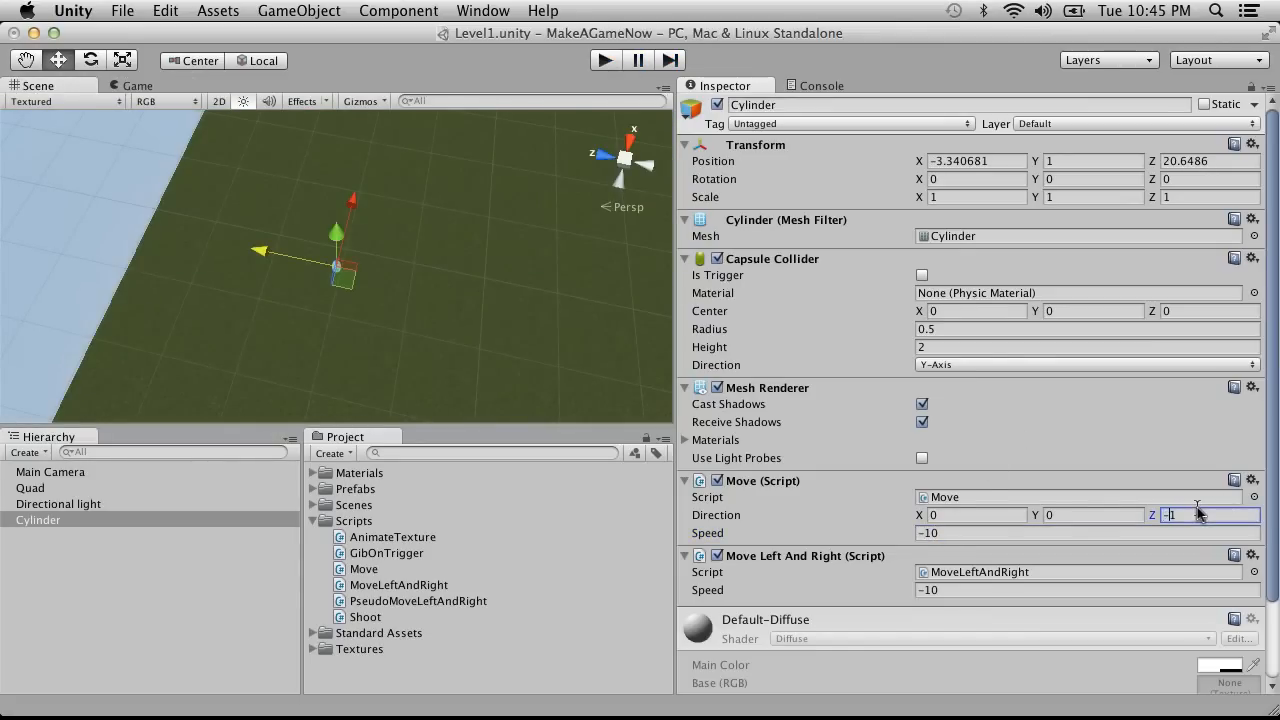
key(BackSpace)
key(Tab)
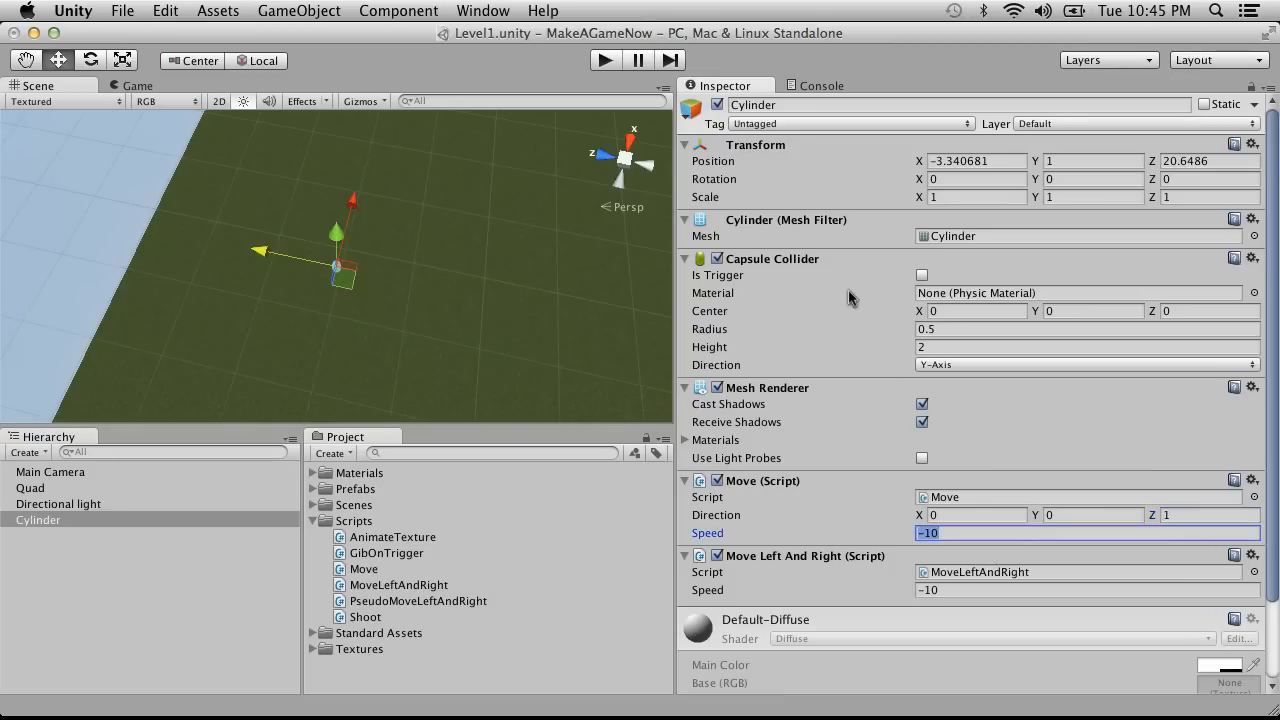
Step: Save the scene and run the game to test how the Cylinder moves past the camera
click(217, 10)
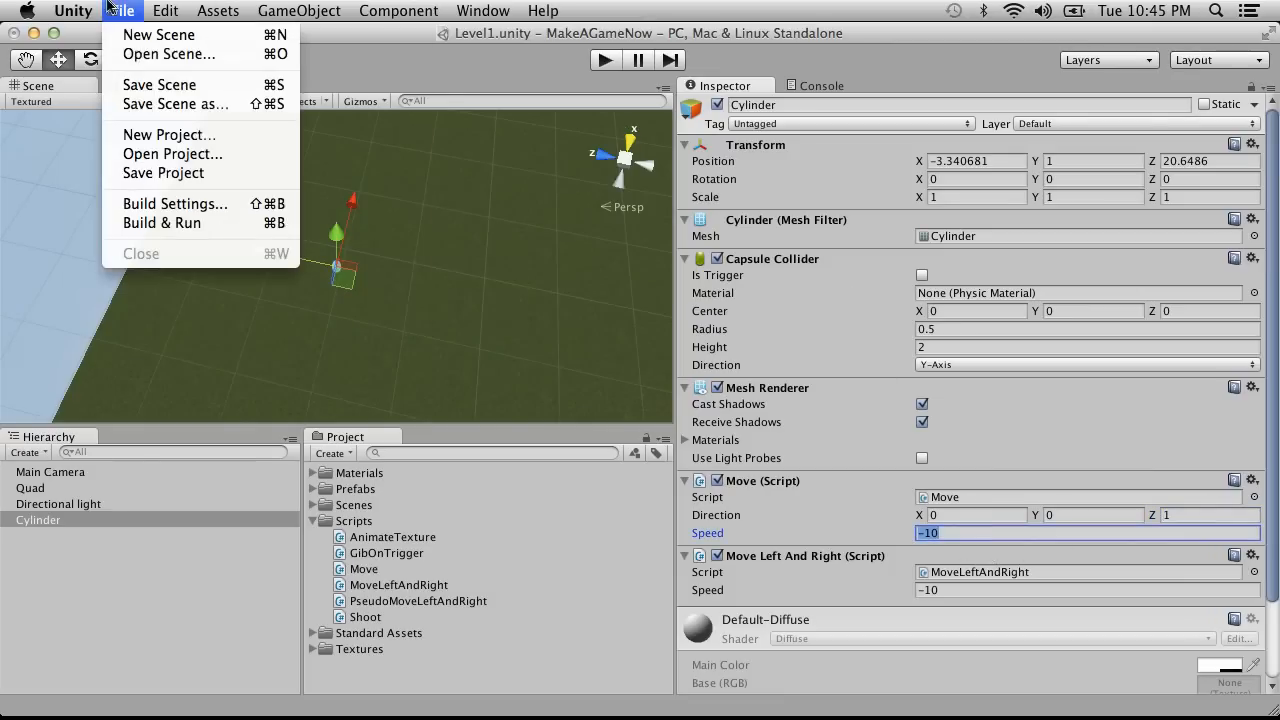
click(152, 88)
click(604, 60)
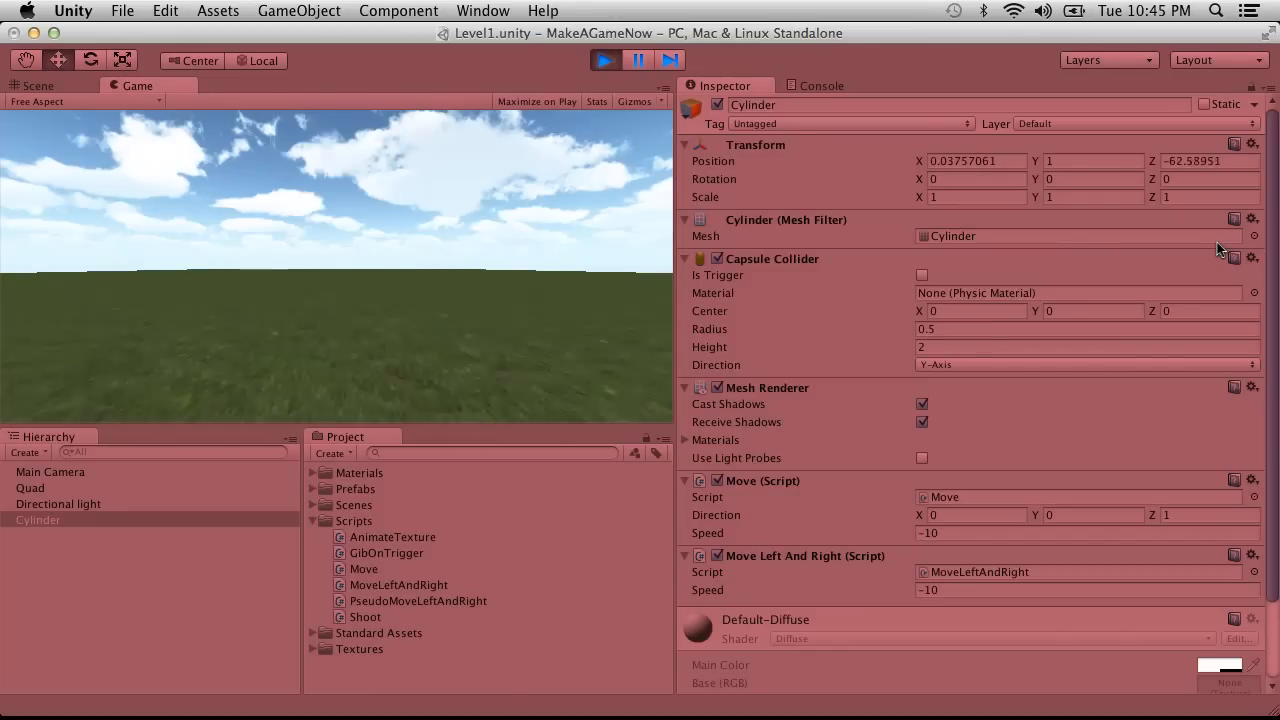
click(603, 62)
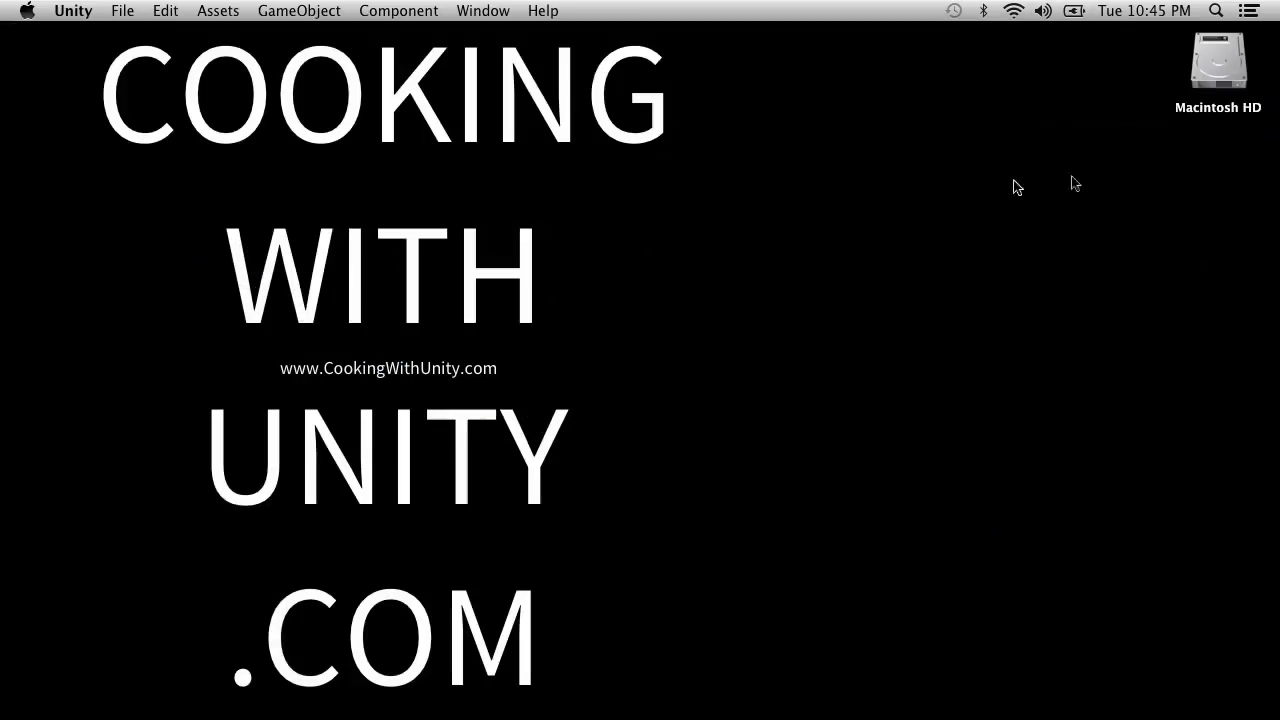
Step: Switch to Finder and open the GDD text file from the MakeAGameNow project's Documents folder
double_click(1243, 104)
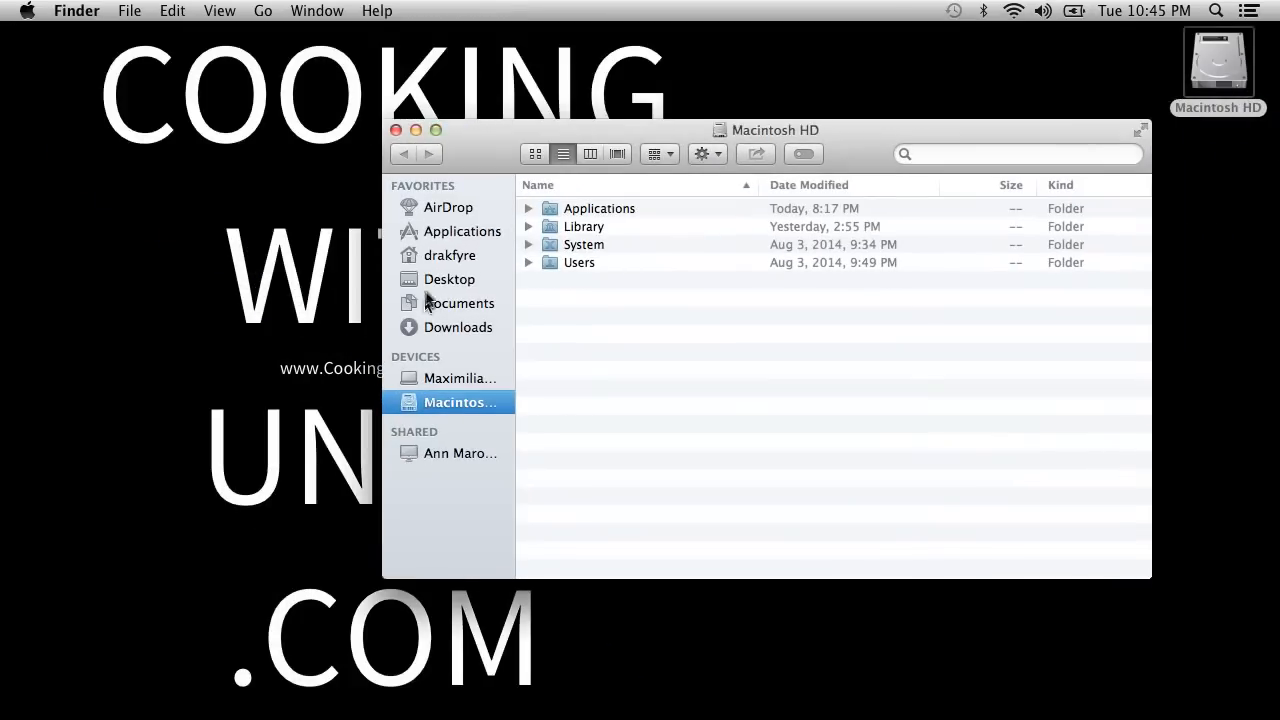
click(446, 257)
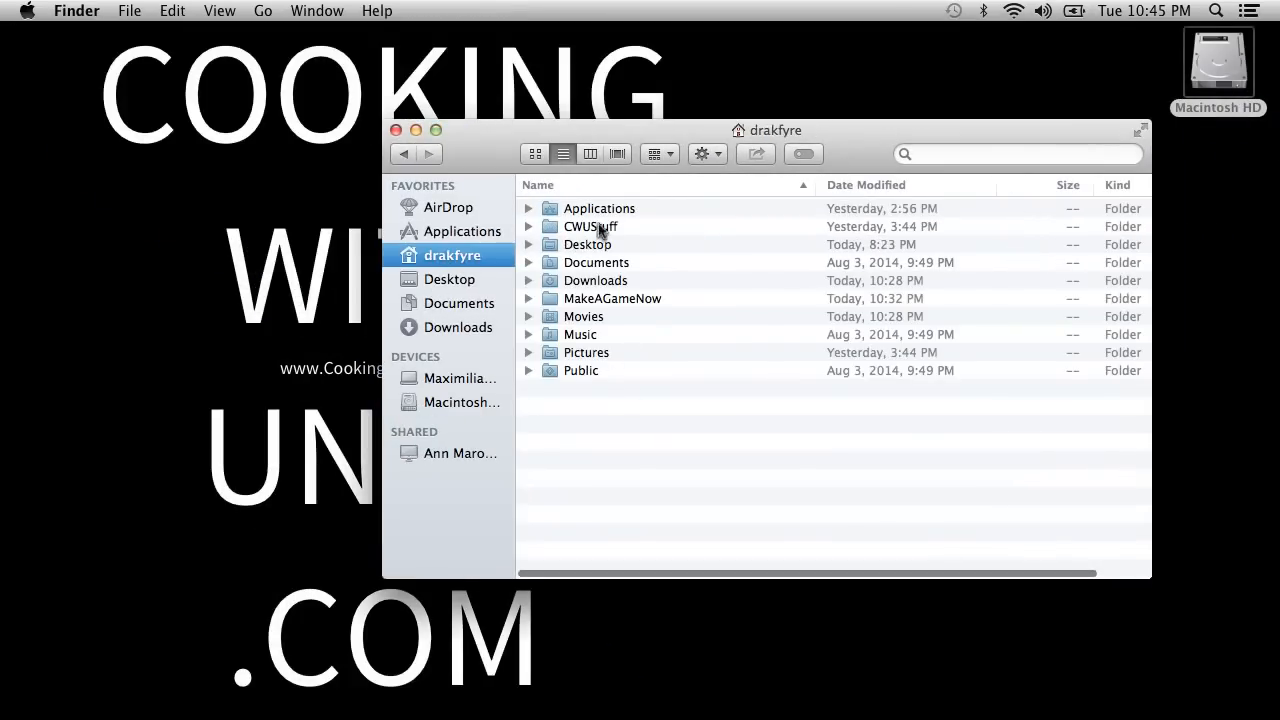
double_click(592, 300)
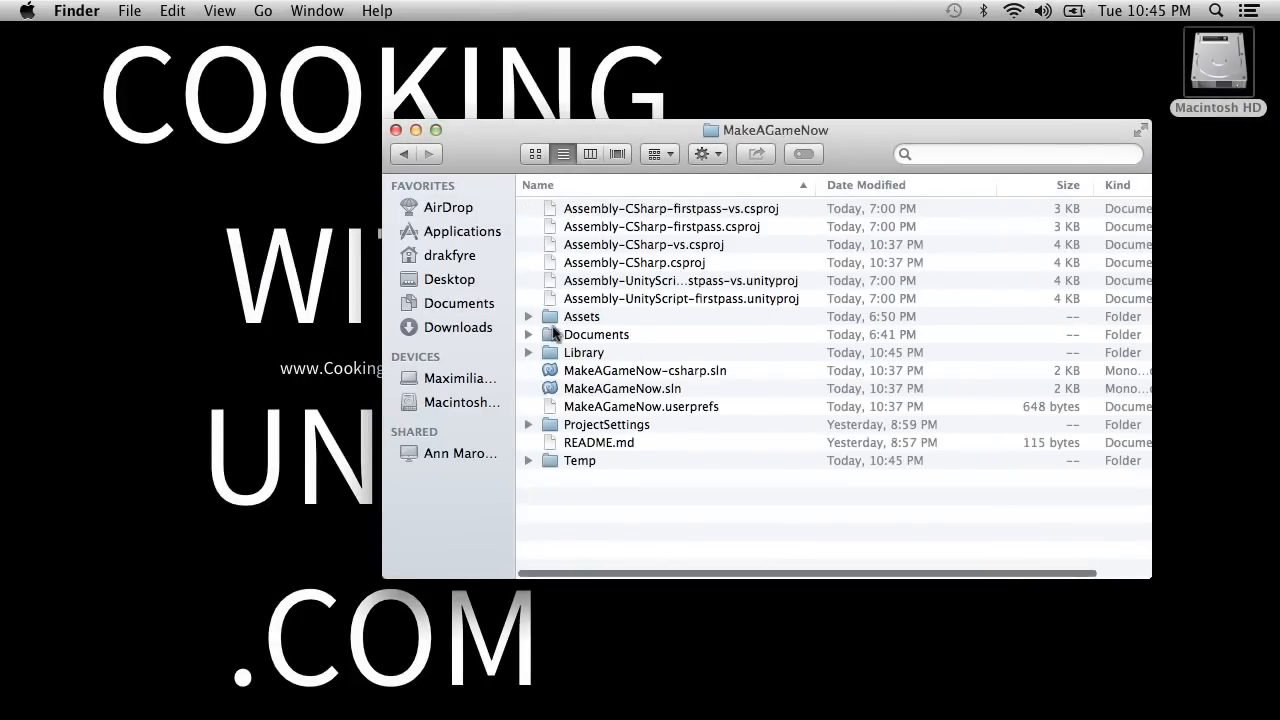
double_click(556, 336)
double_click(578, 209)
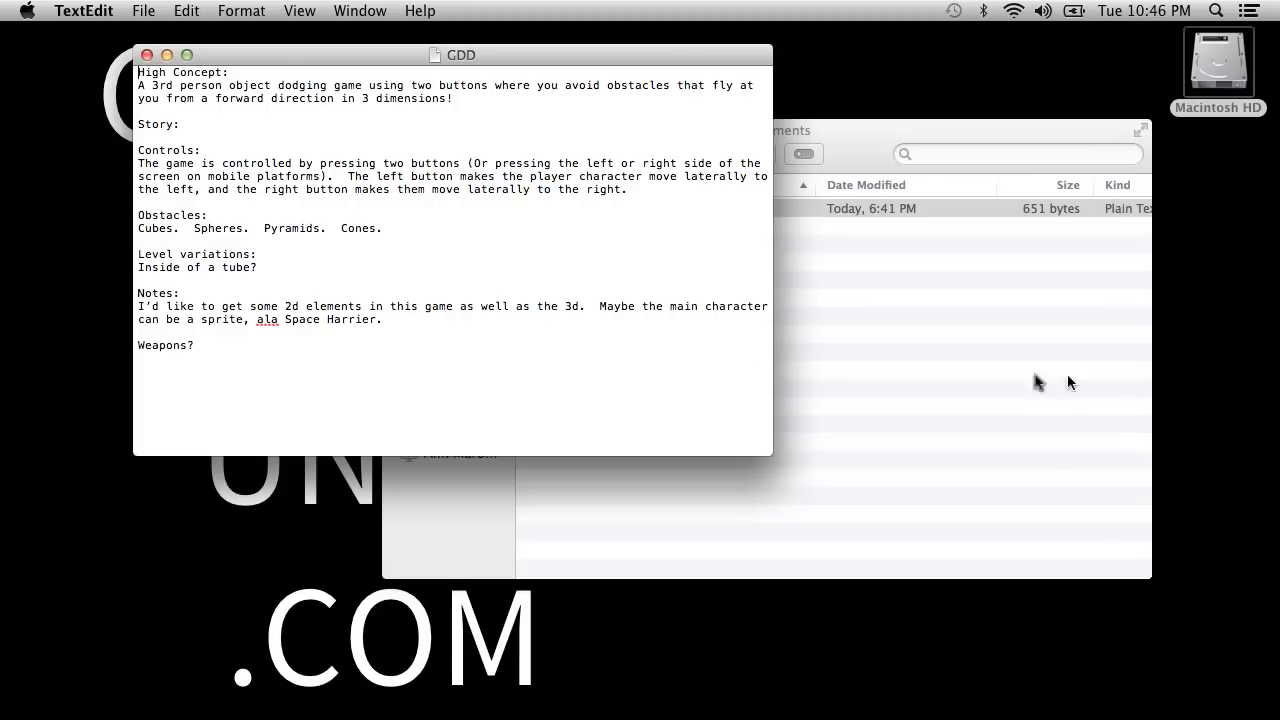
Step: Add "Cylender" after "Cones." in the Obstacles list of the GDD document
click(412, 230)
text(Cylin)
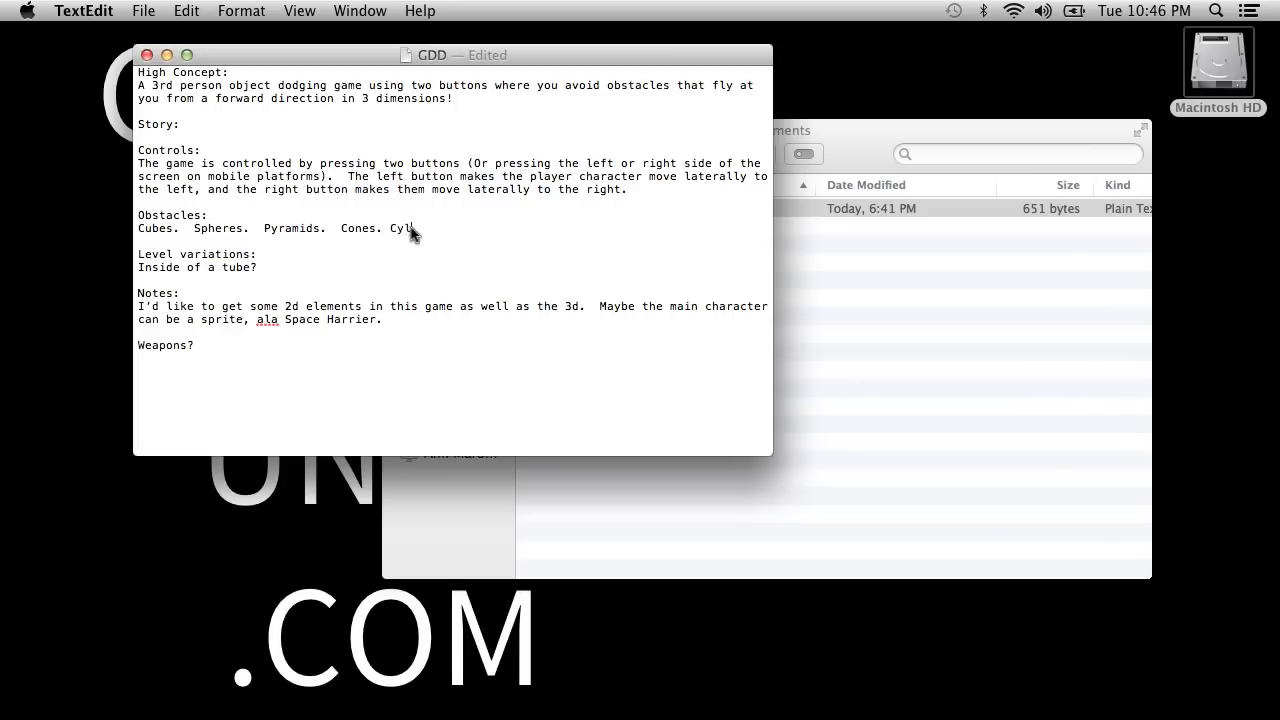
text(r)
key(BackSpace)
key(BackSpace)
text(der)
key(BackSpace)
key(BackSpace)
key(BackSpace)
key(BackSpace)
text(inder)
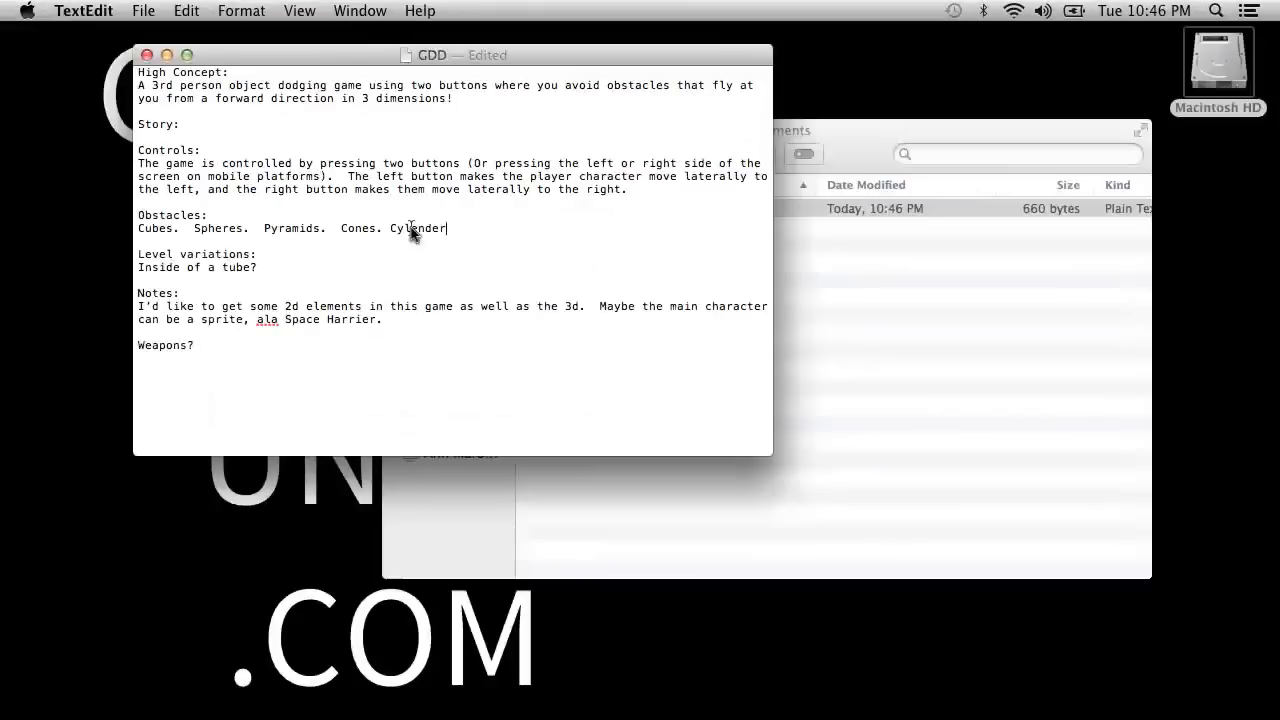
Step: Replace the misspelled obstacle with "Cylinder." using the object's name copied from Unity, and save the GDD document
click(975, 690)
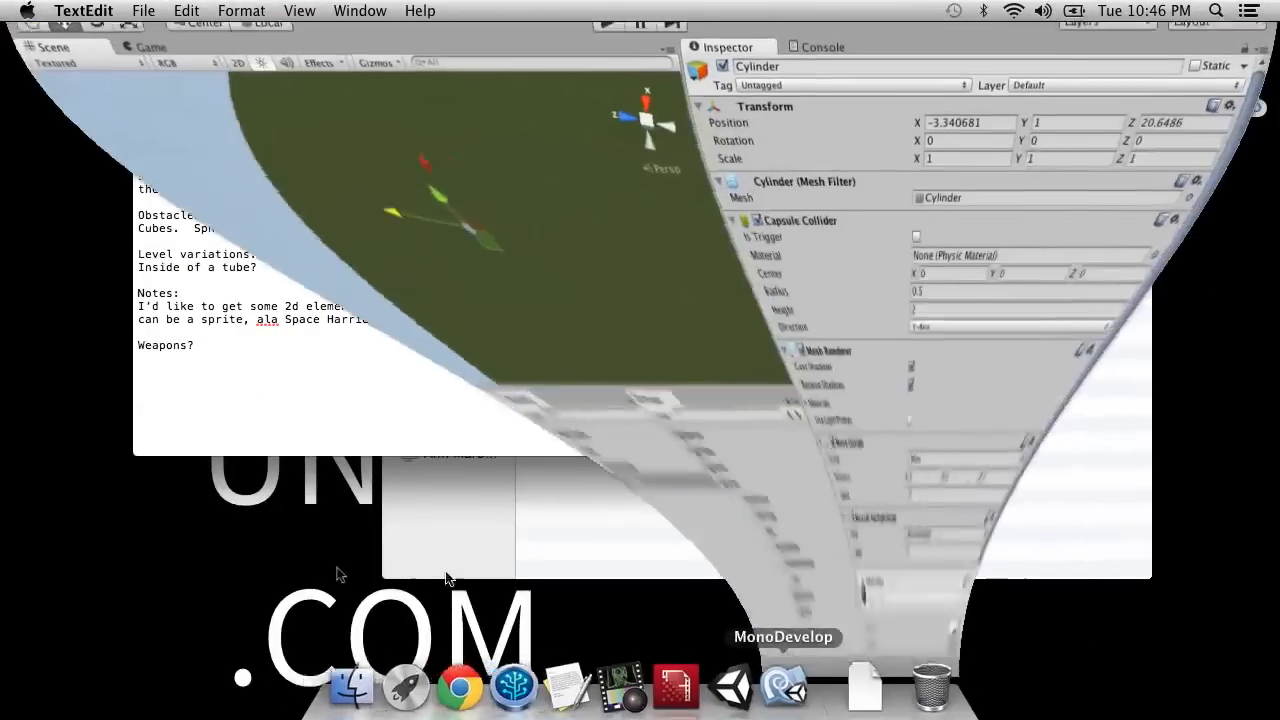
click(48, 516)
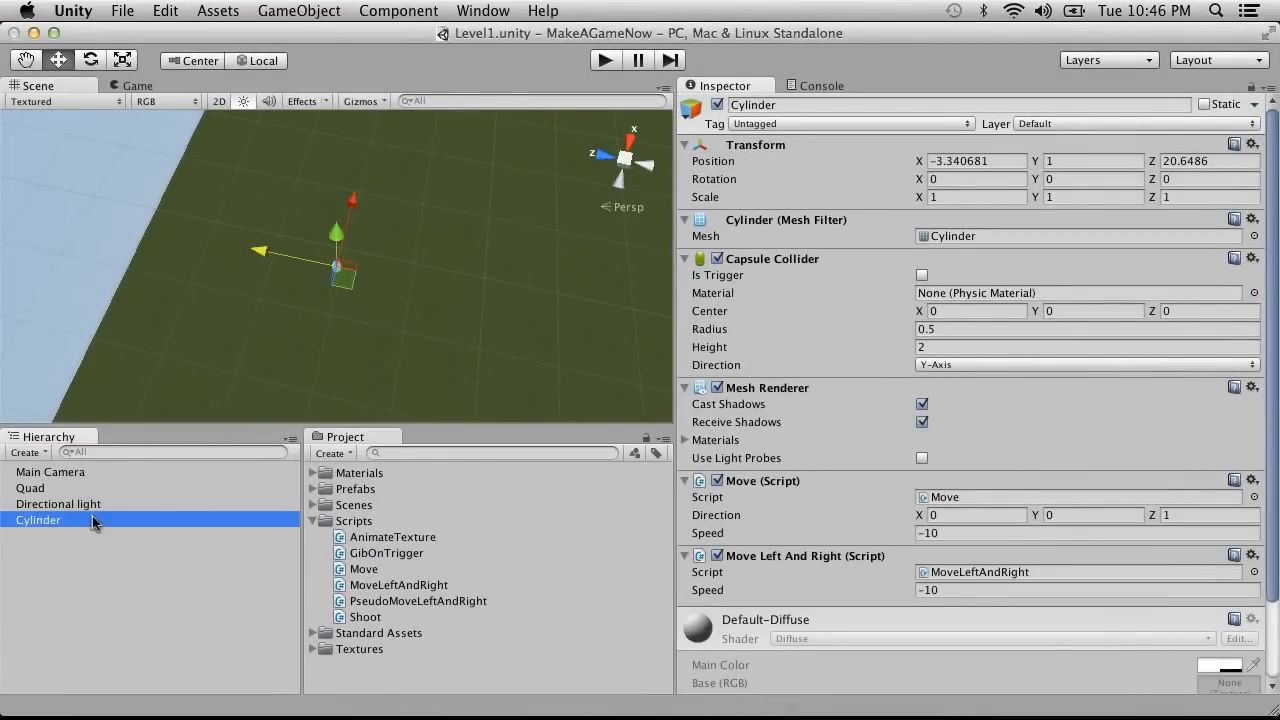
click(92, 516)
key(super+c)
click(33, 32)
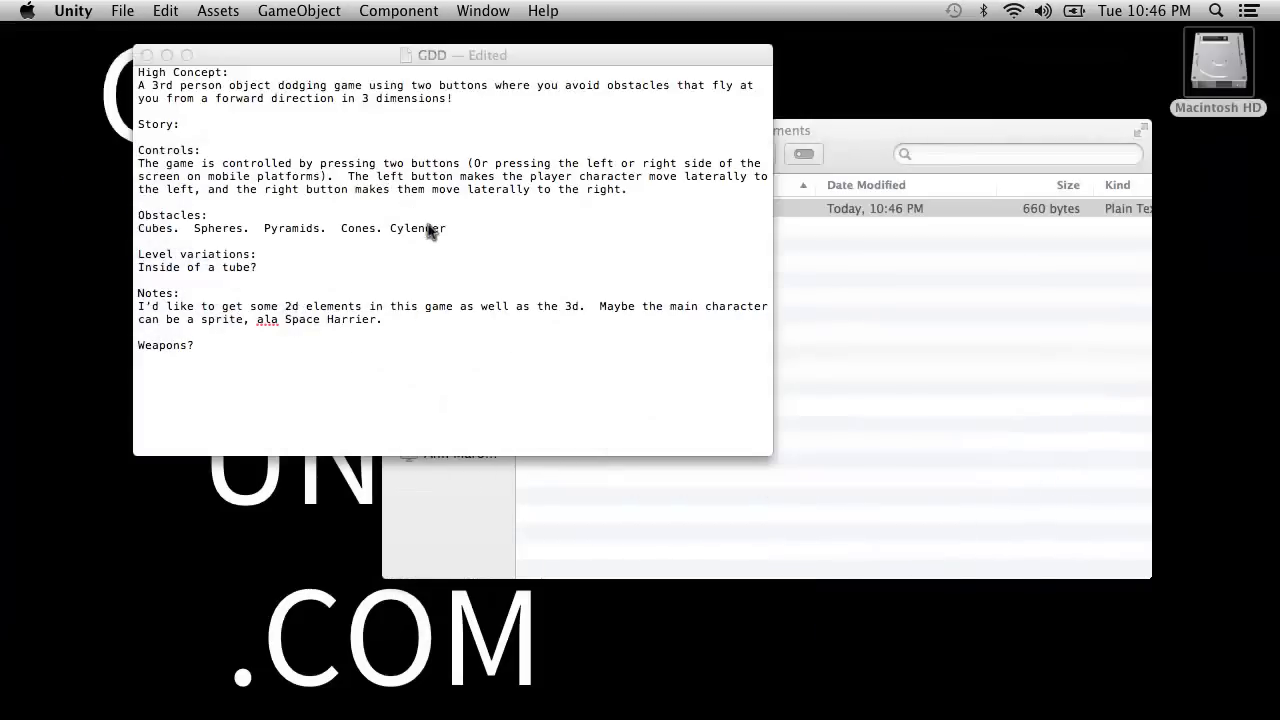
click(470, 230)
double_click(391, 226)
key(super+v)
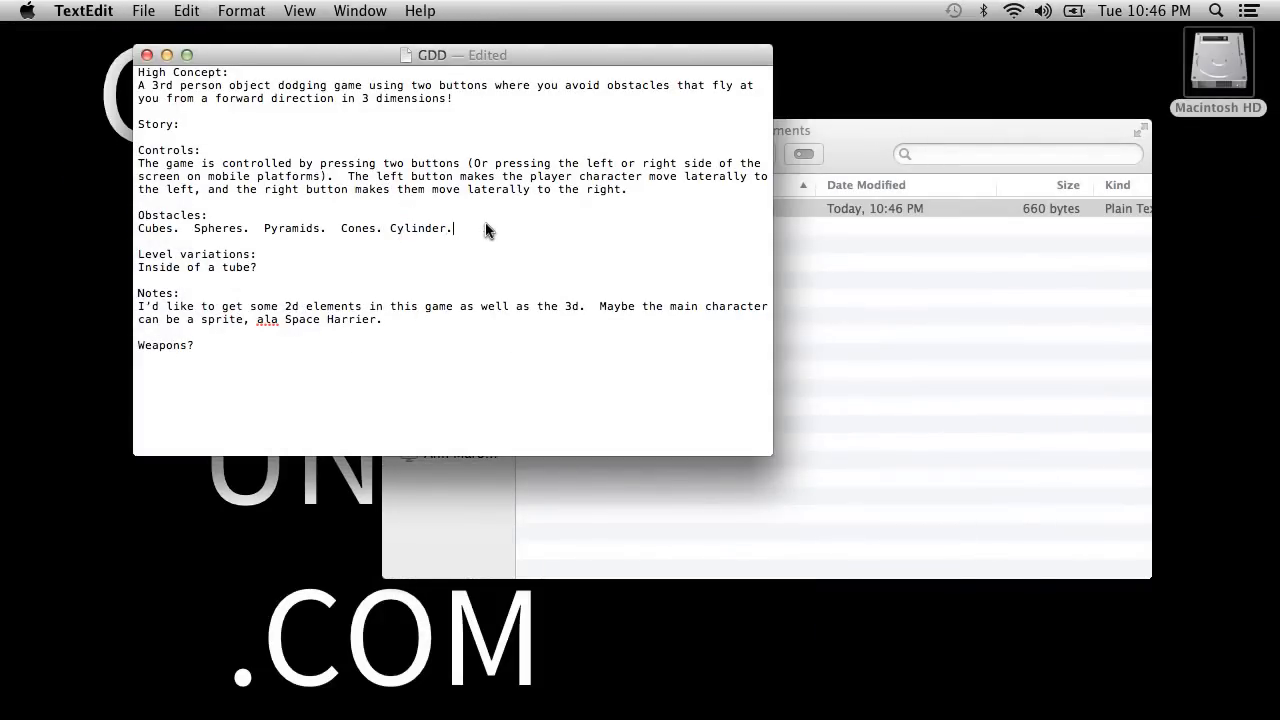
click(138, 10)
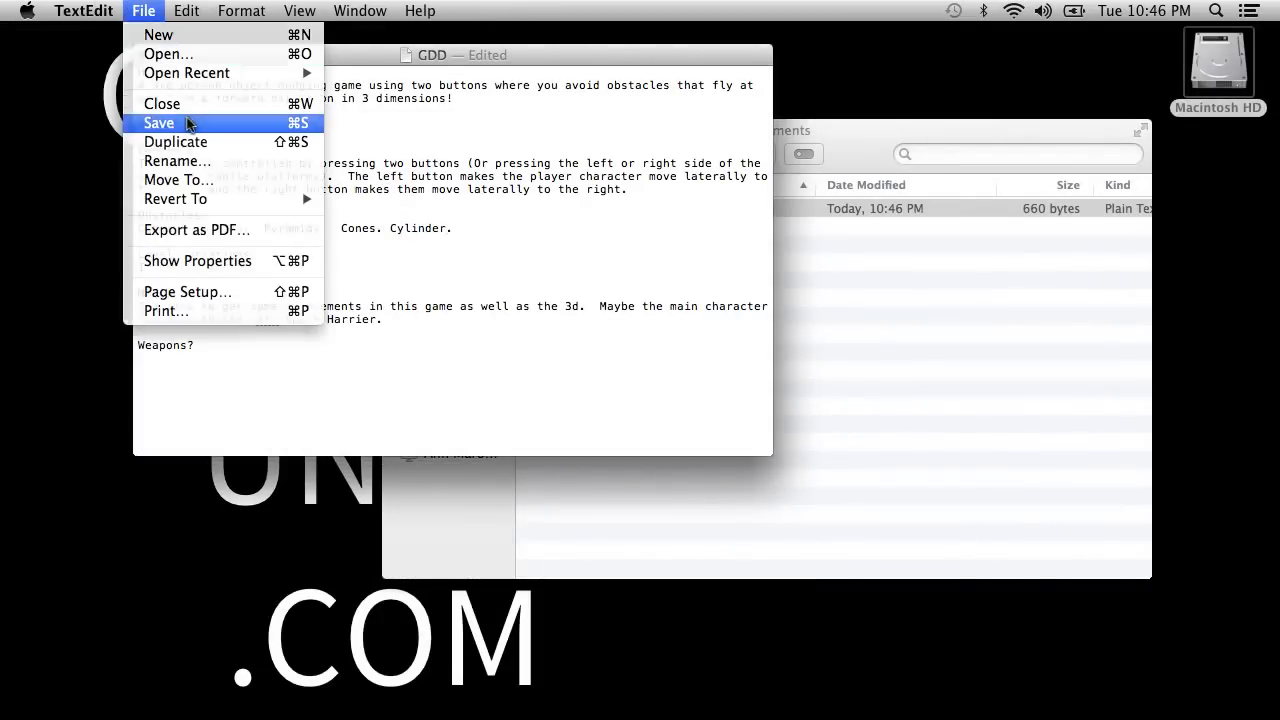
click(160, 122)
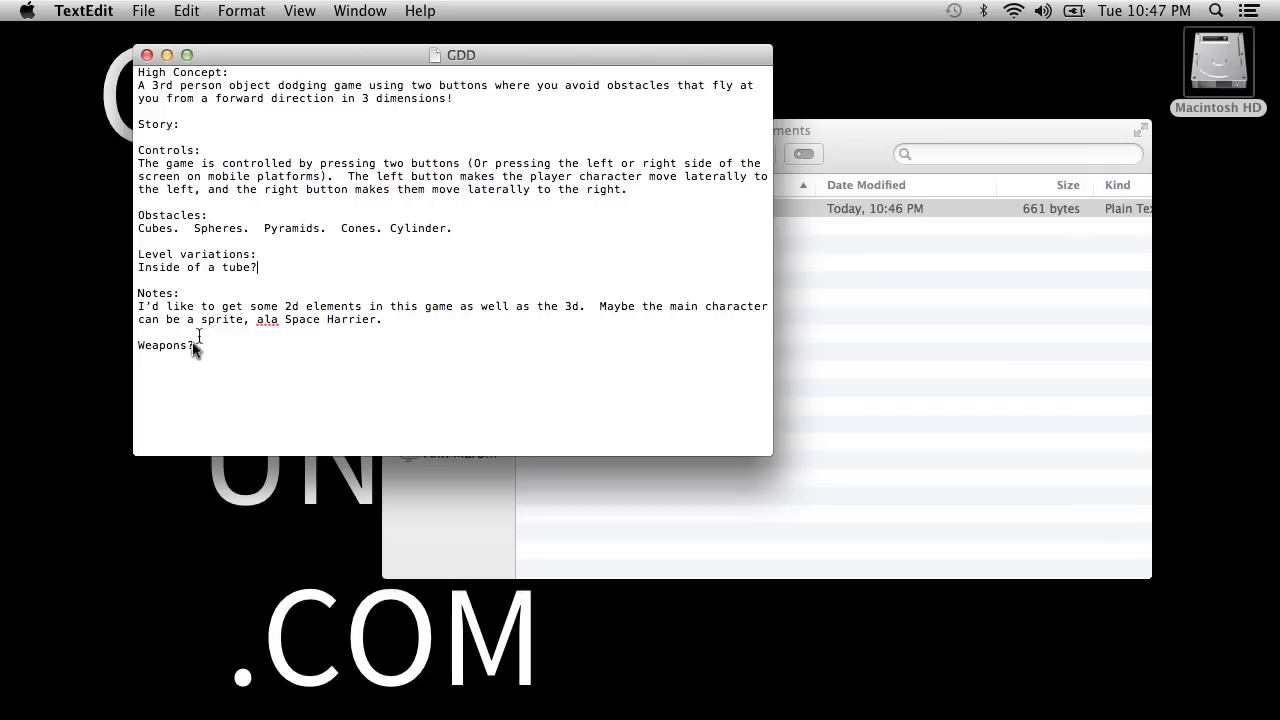
Step: Highlight the "Weapons?" note and save the GDD document again
drag(198, 345, 110, 348)
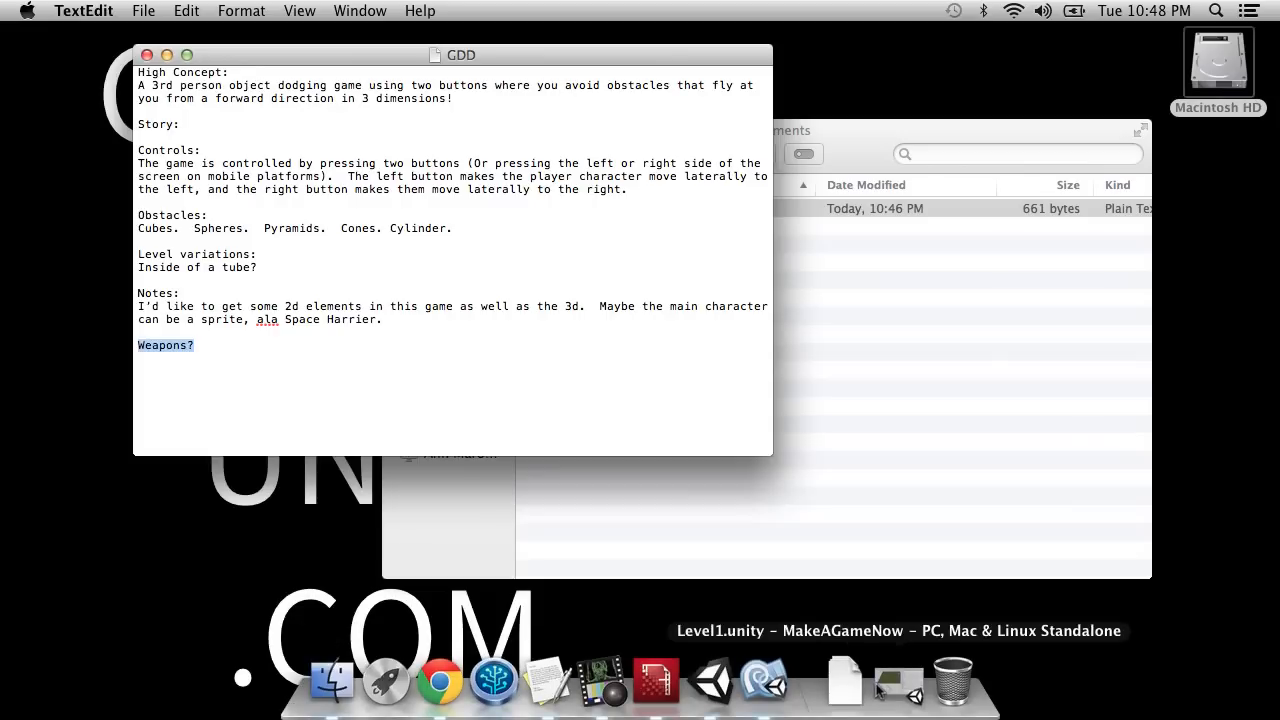
click(877, 690)
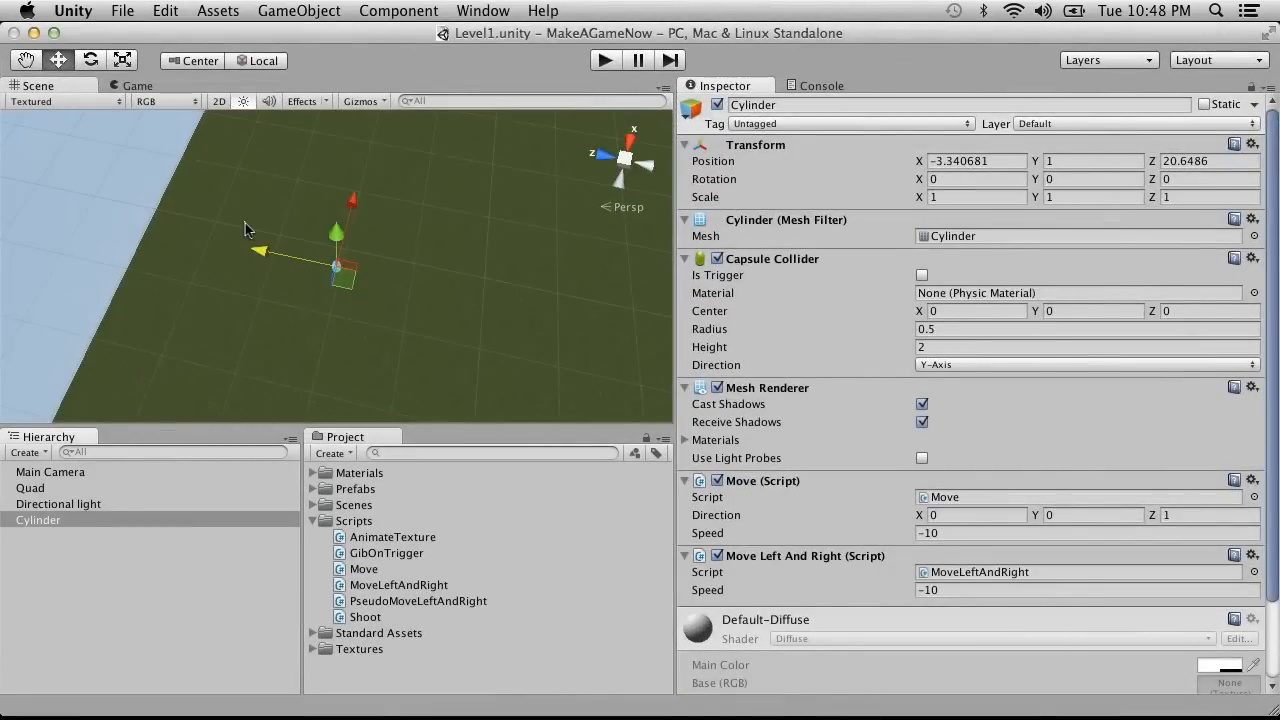
click(35, 32)
click(230, 55)
click(143, 10)
click(165, 125)
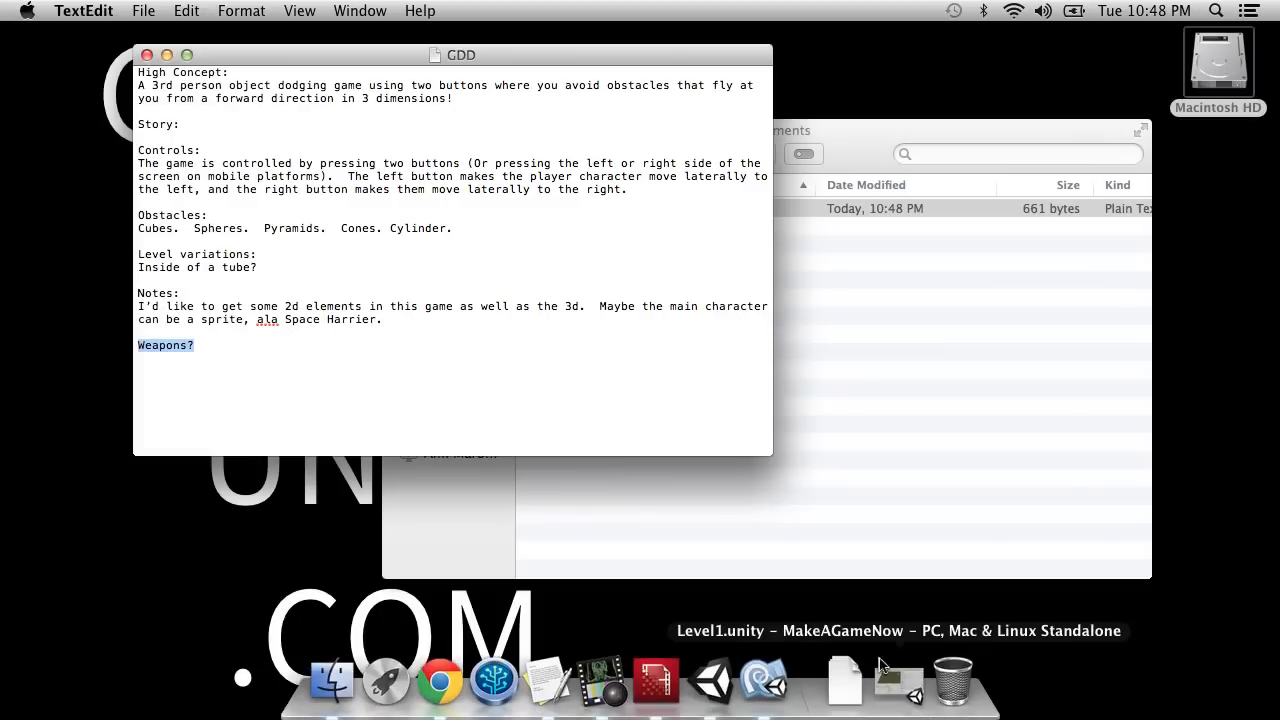
click(377, 229)
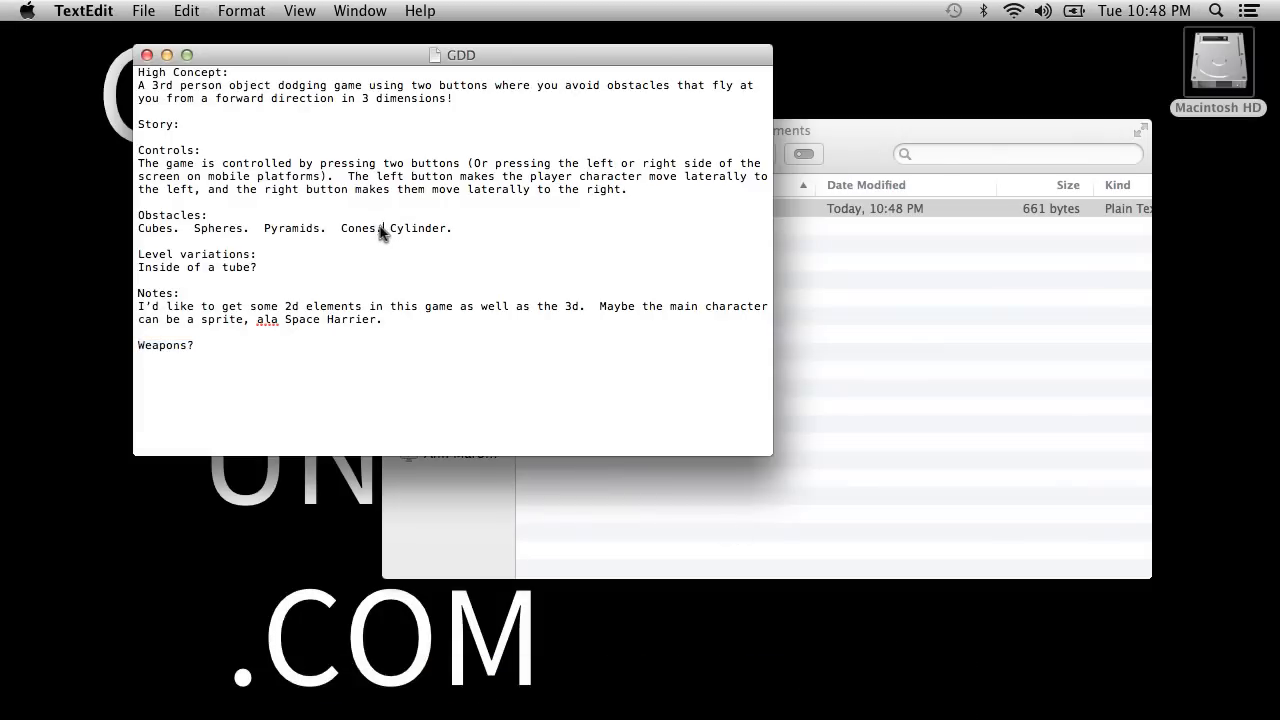
Step: Add spacing before "Cylinder." in the Obstacles list, save the GDD document, and switch back to Unity
click(143, 10)
click(160, 122)
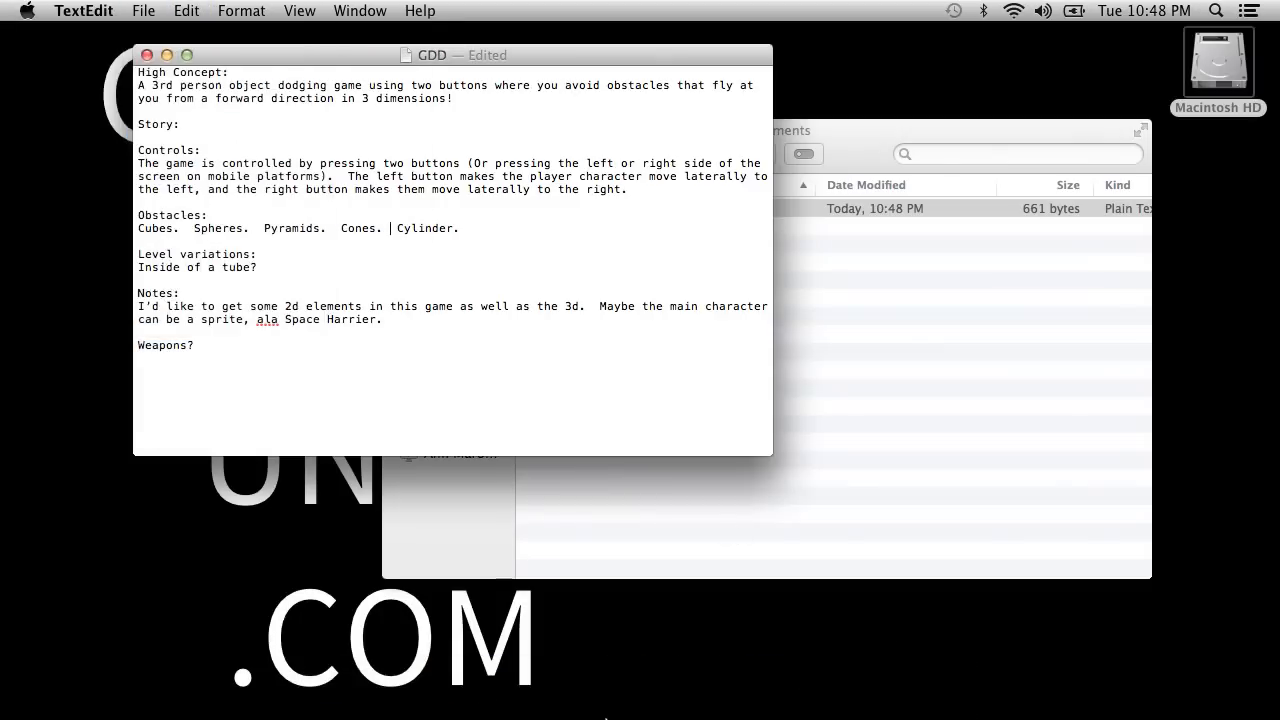
click(893, 686)
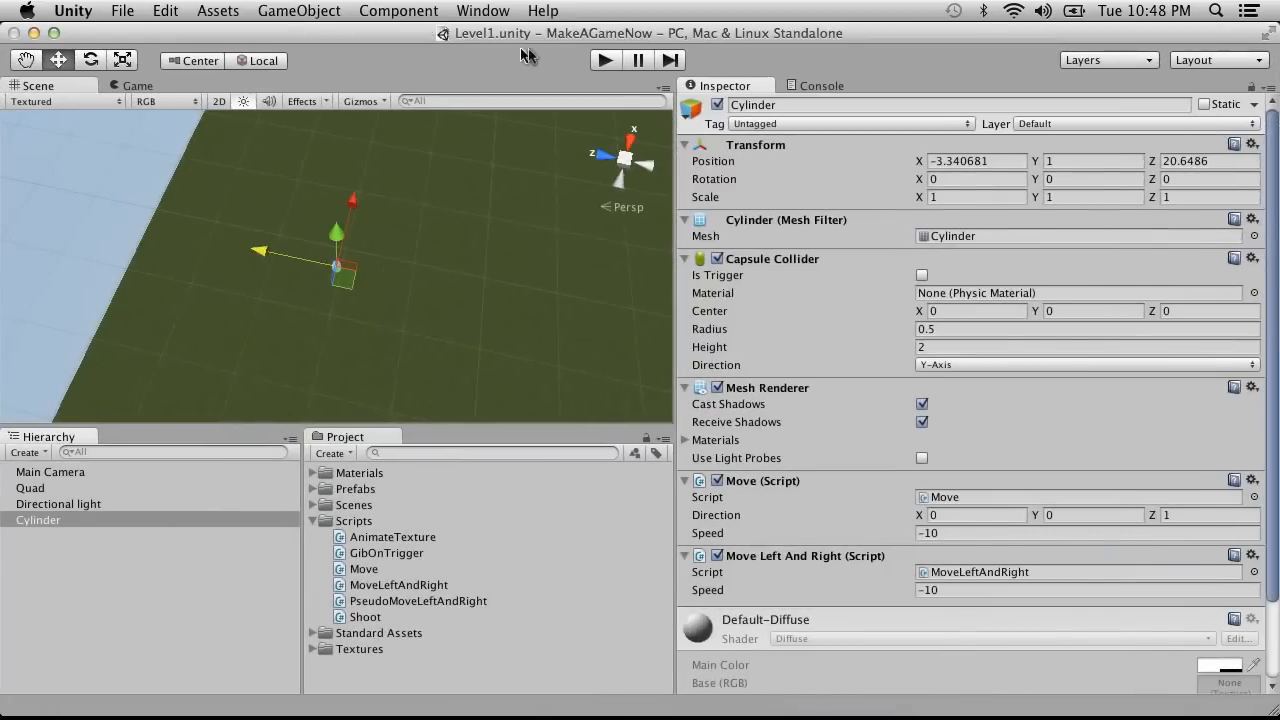
Step: Run the game twice to watch the Cylinder's movement, once in the Game view and once in the Scene view
click(594, 63)
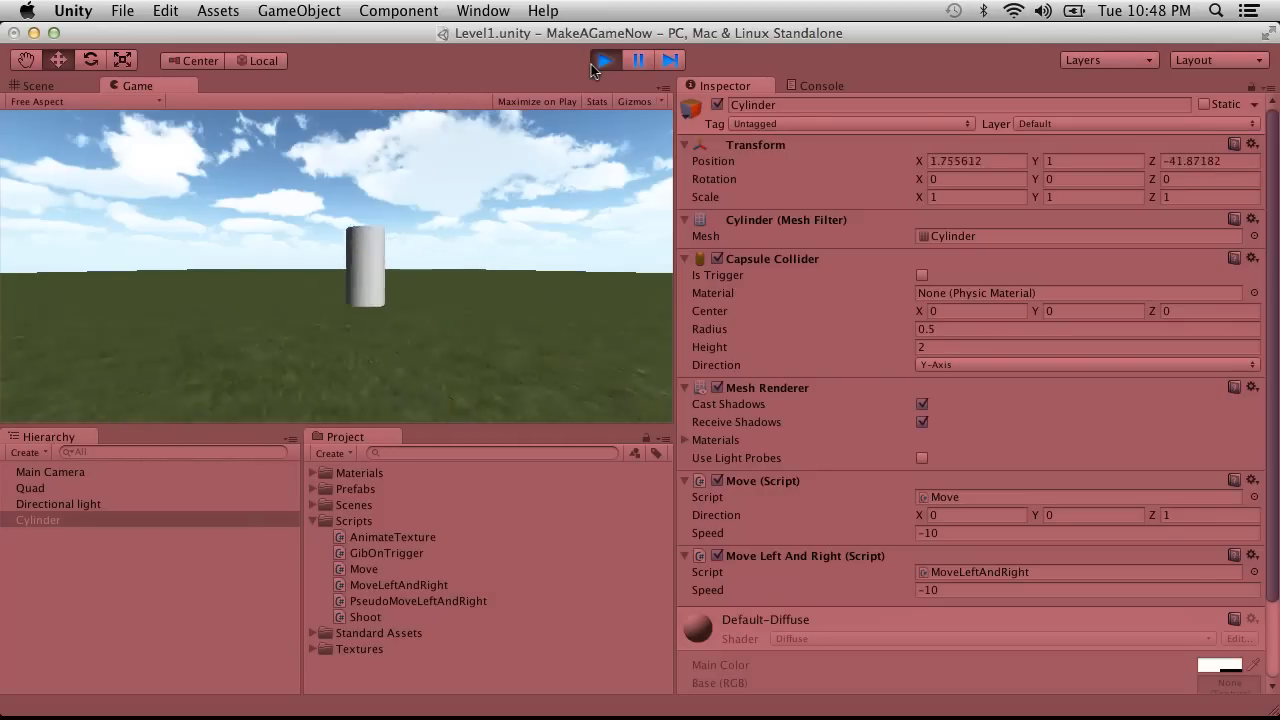
click(595, 63)
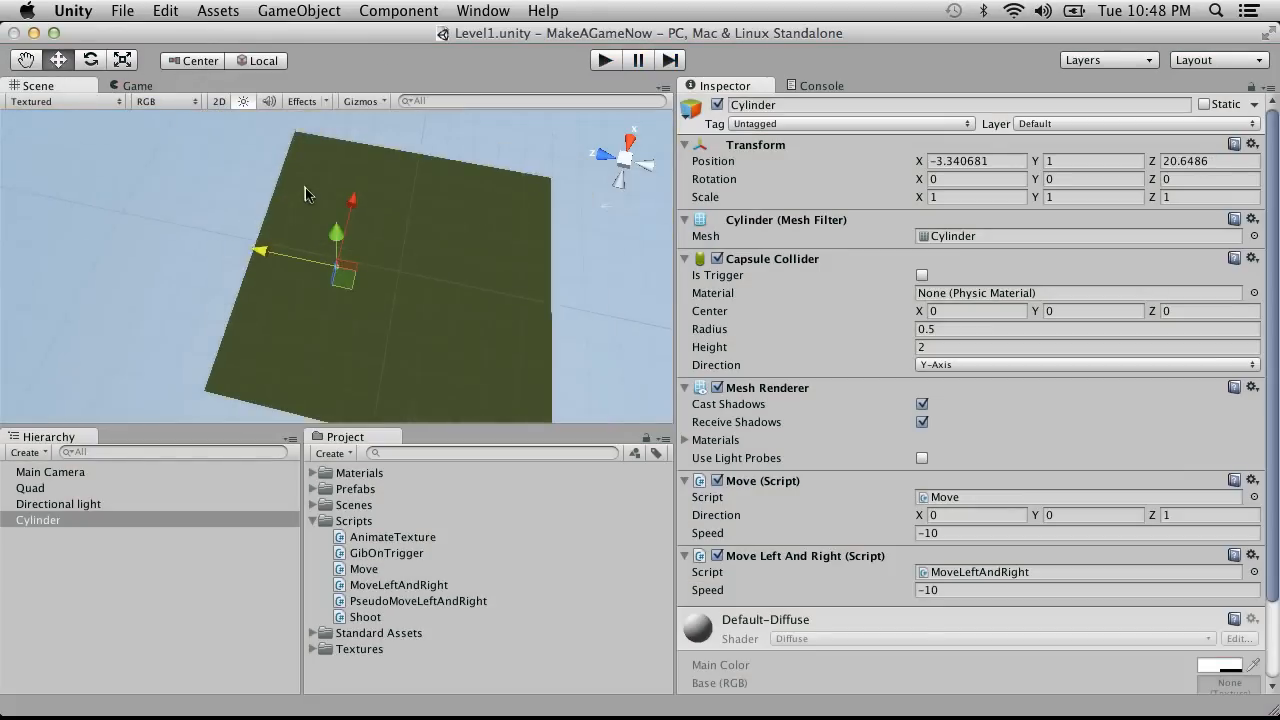
click(603, 61)
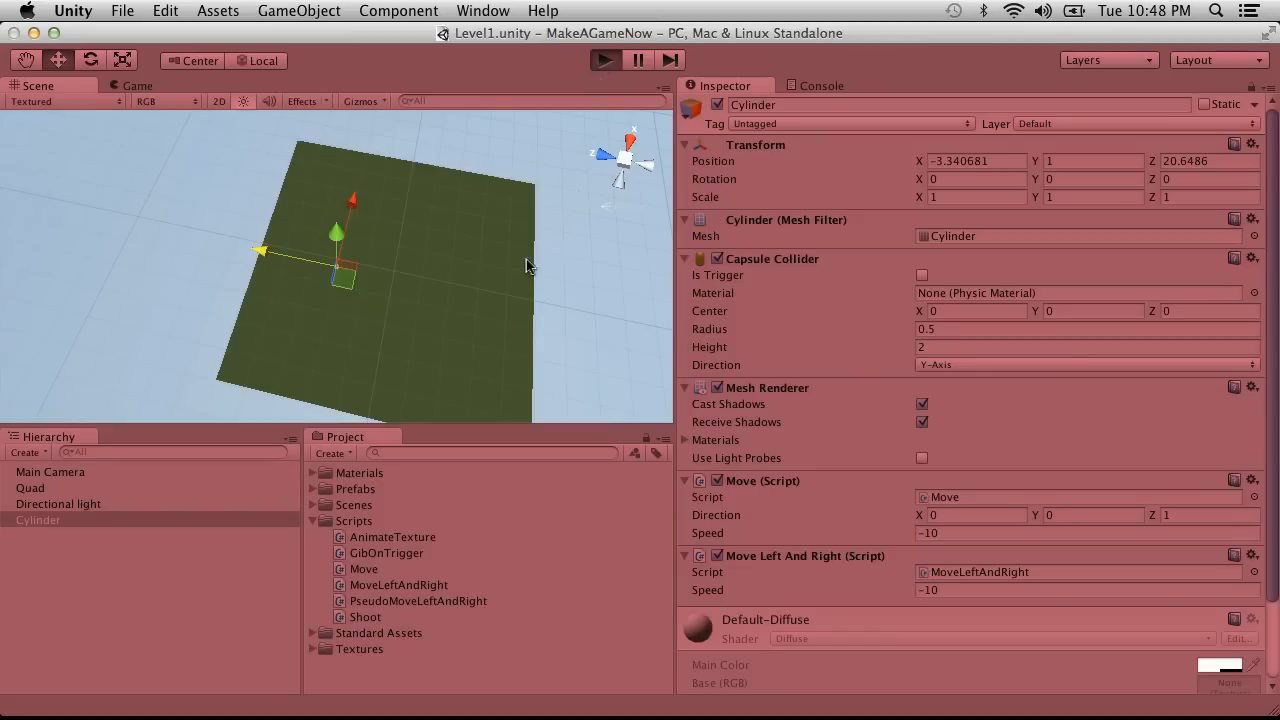
click(38, 85)
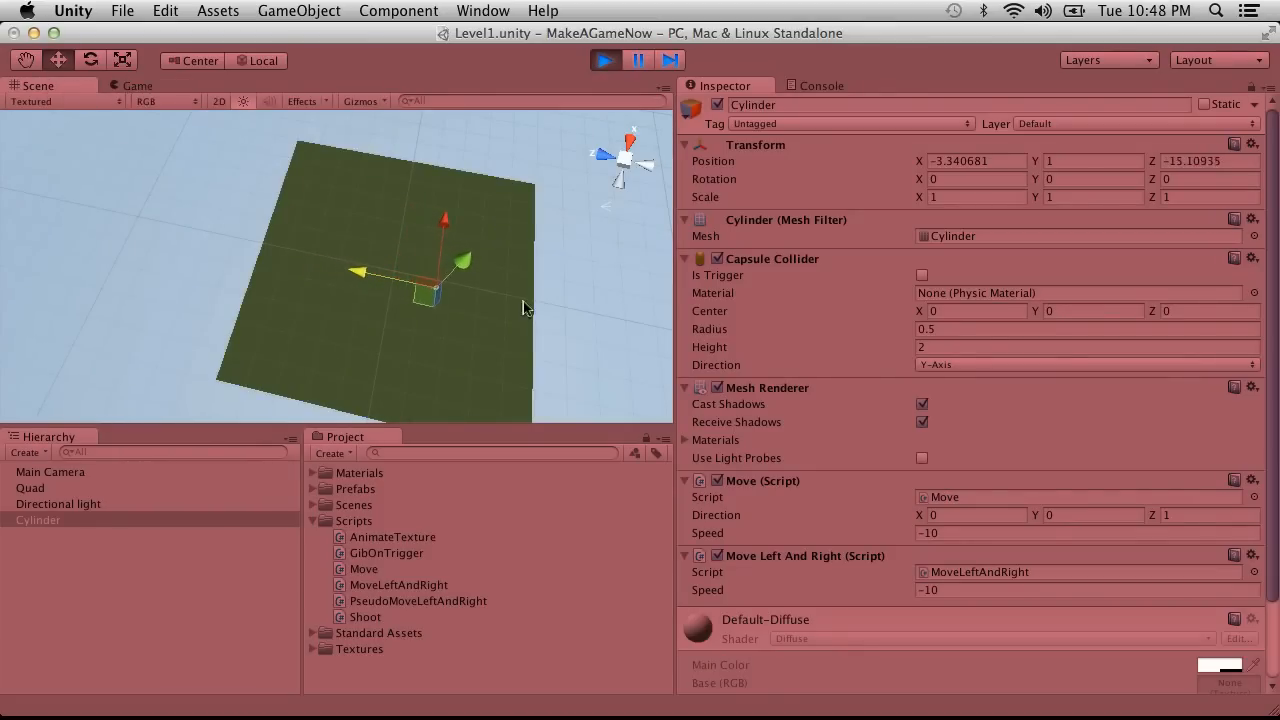
scroll(517, 325, up, 3)
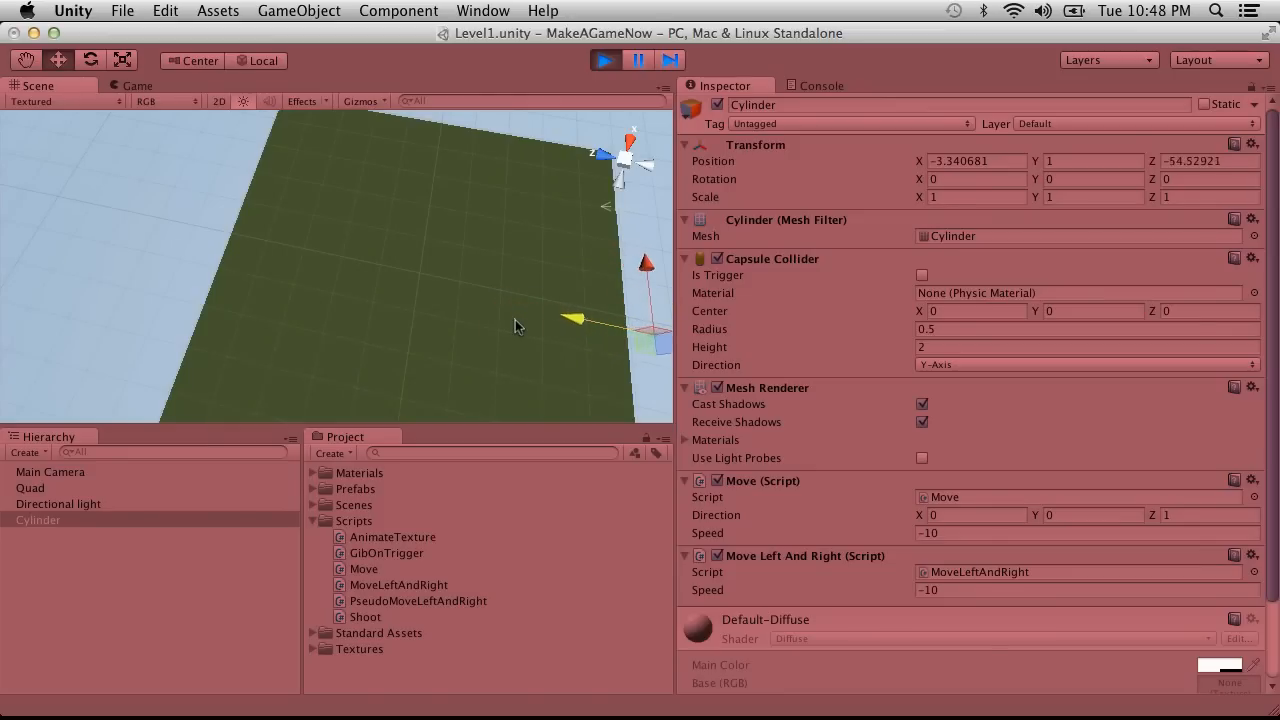
click(604, 60)
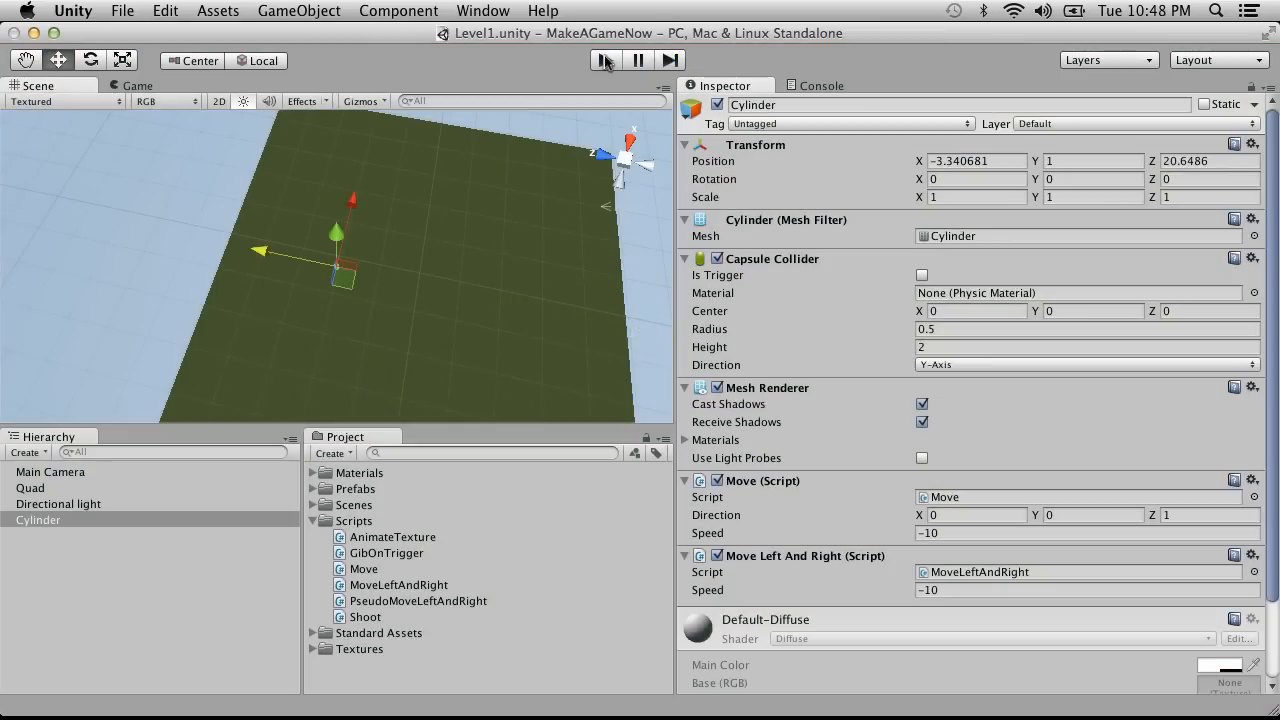
Step: Show the Game view and create a Cube object at the Cylinder's position
click(135, 86)
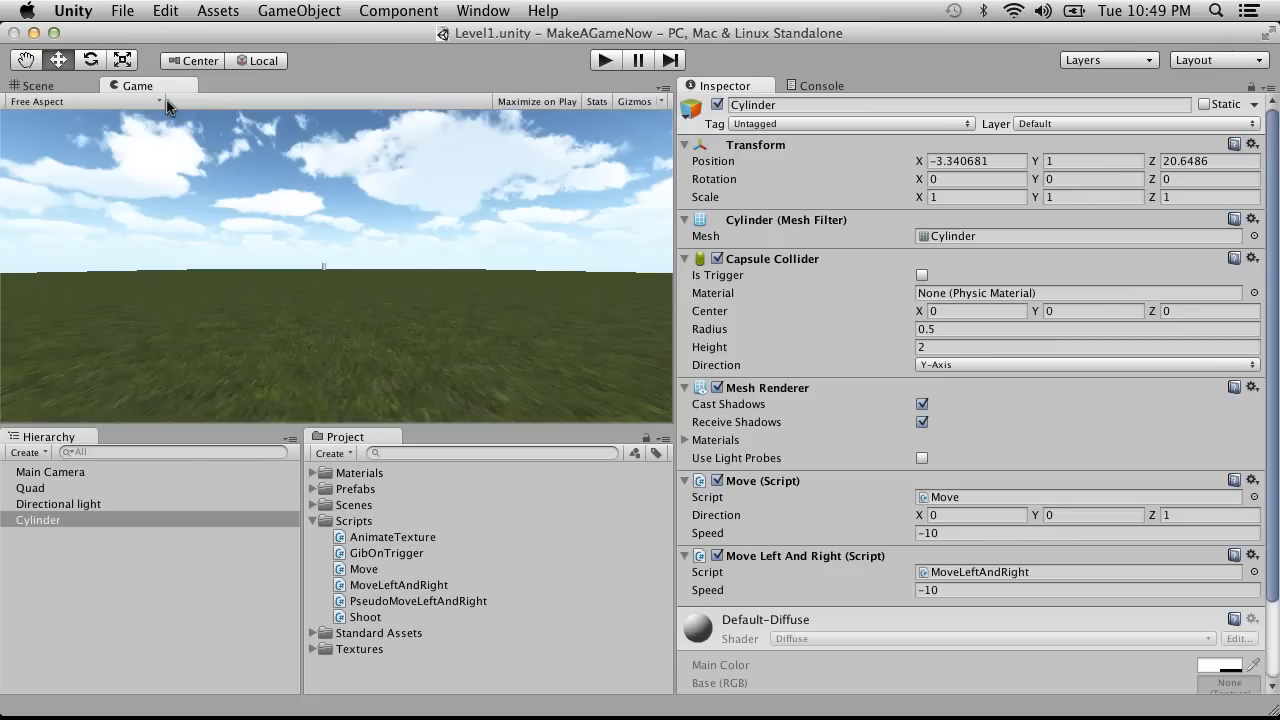
click(182, 504)
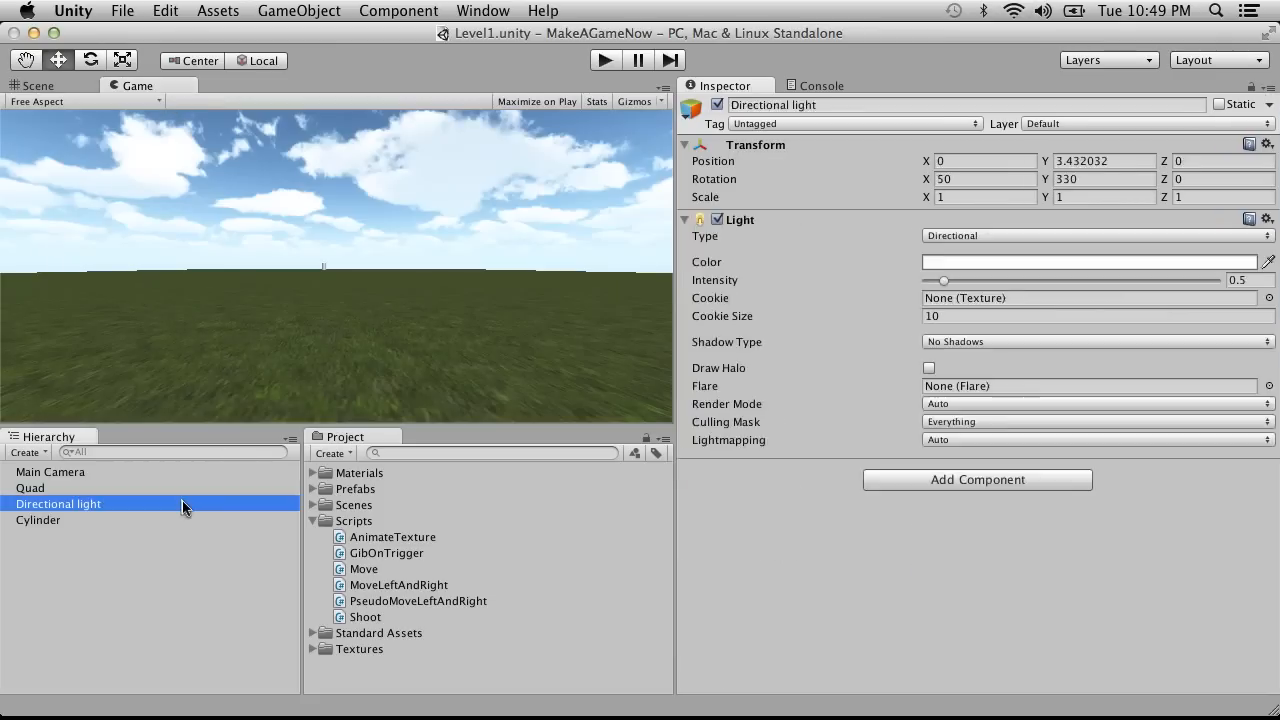
click(142, 522)
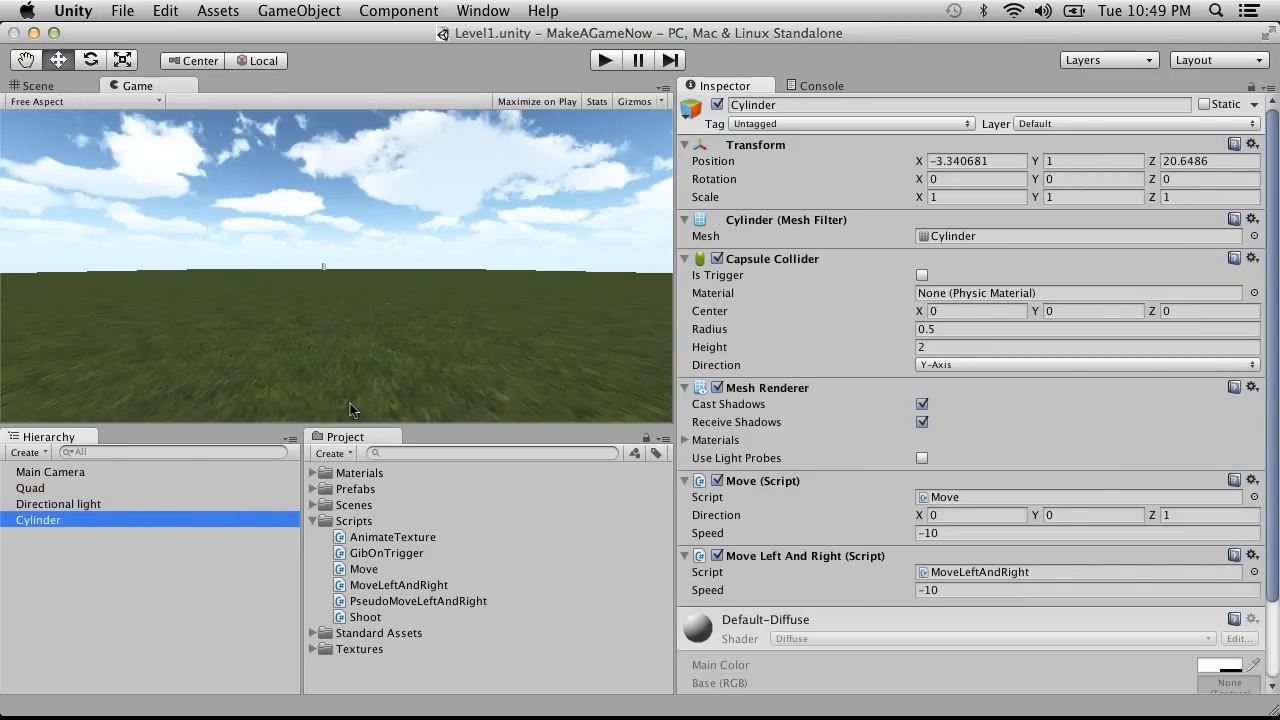
click(28, 453)
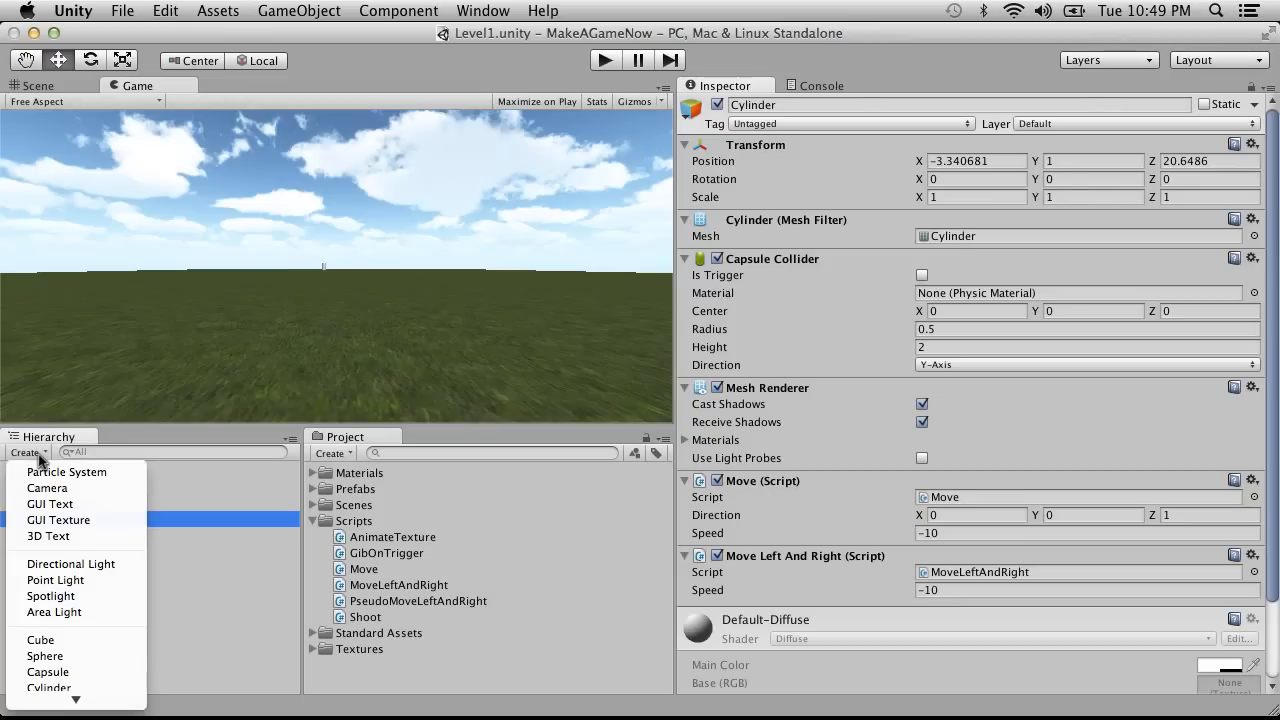
mouse_move(75, 699)
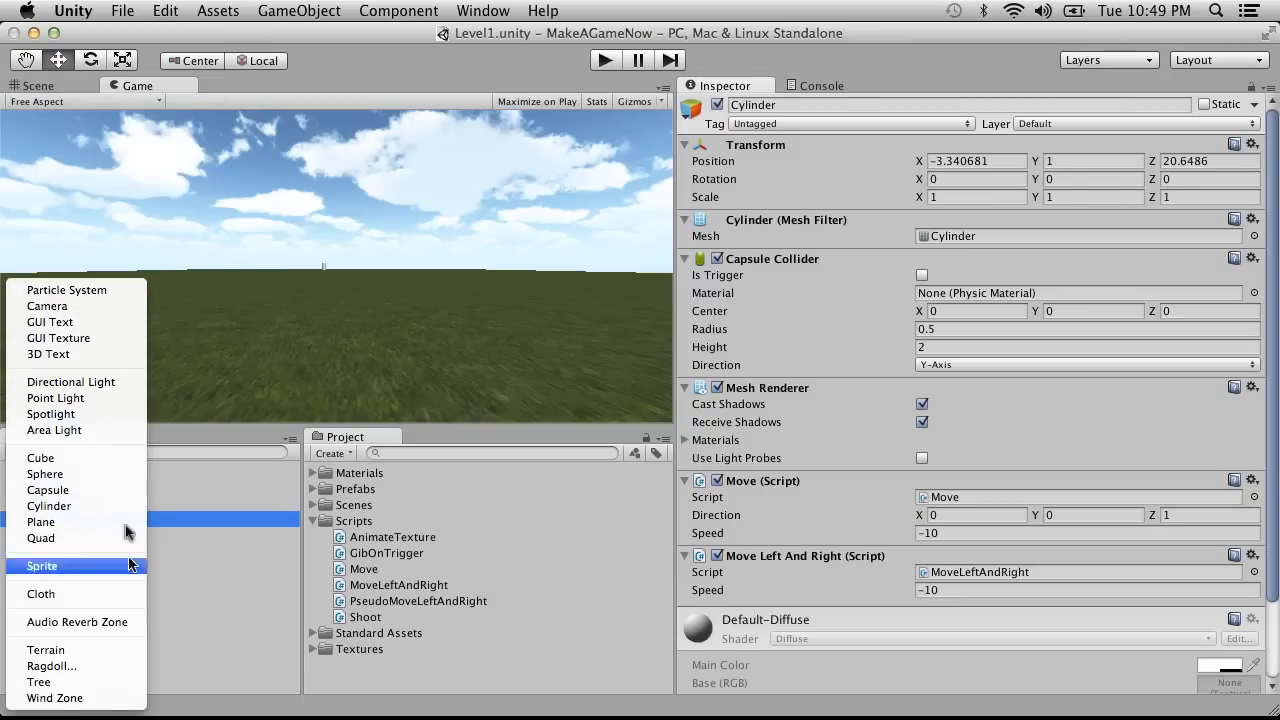
click(126, 458)
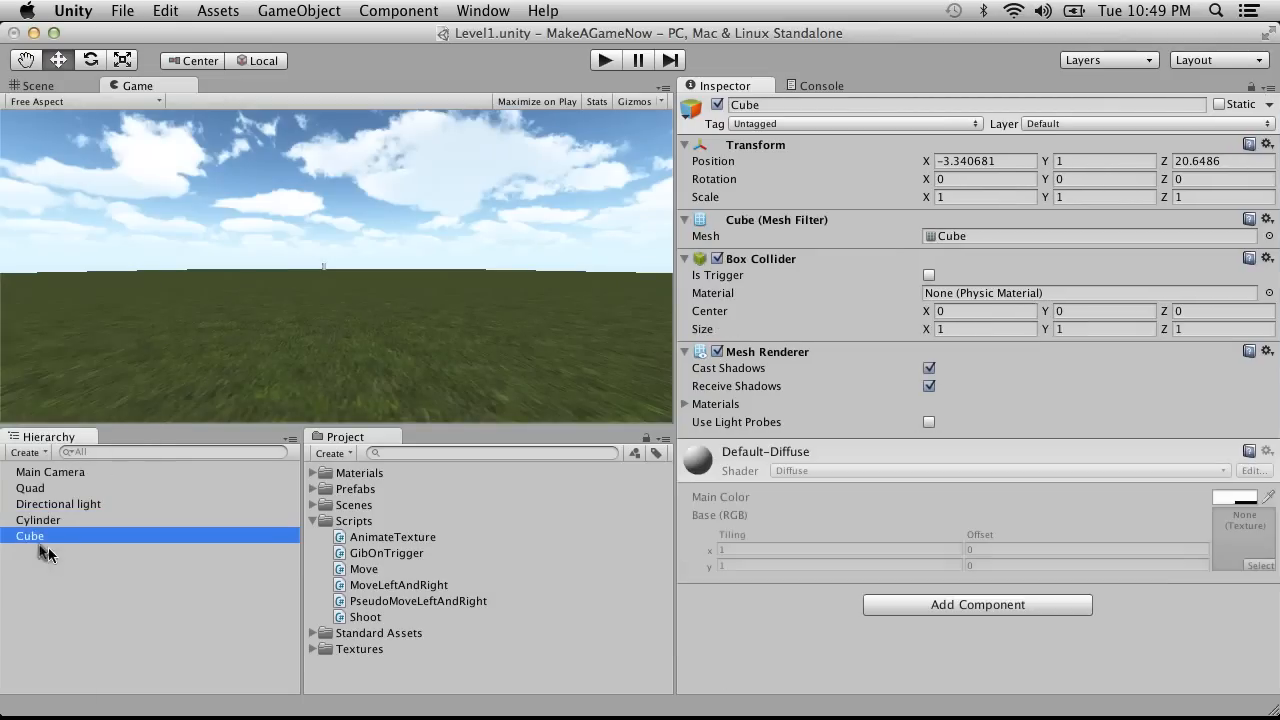
Step: Rename the new Cube as Hero
click(25, 538)
text(H)
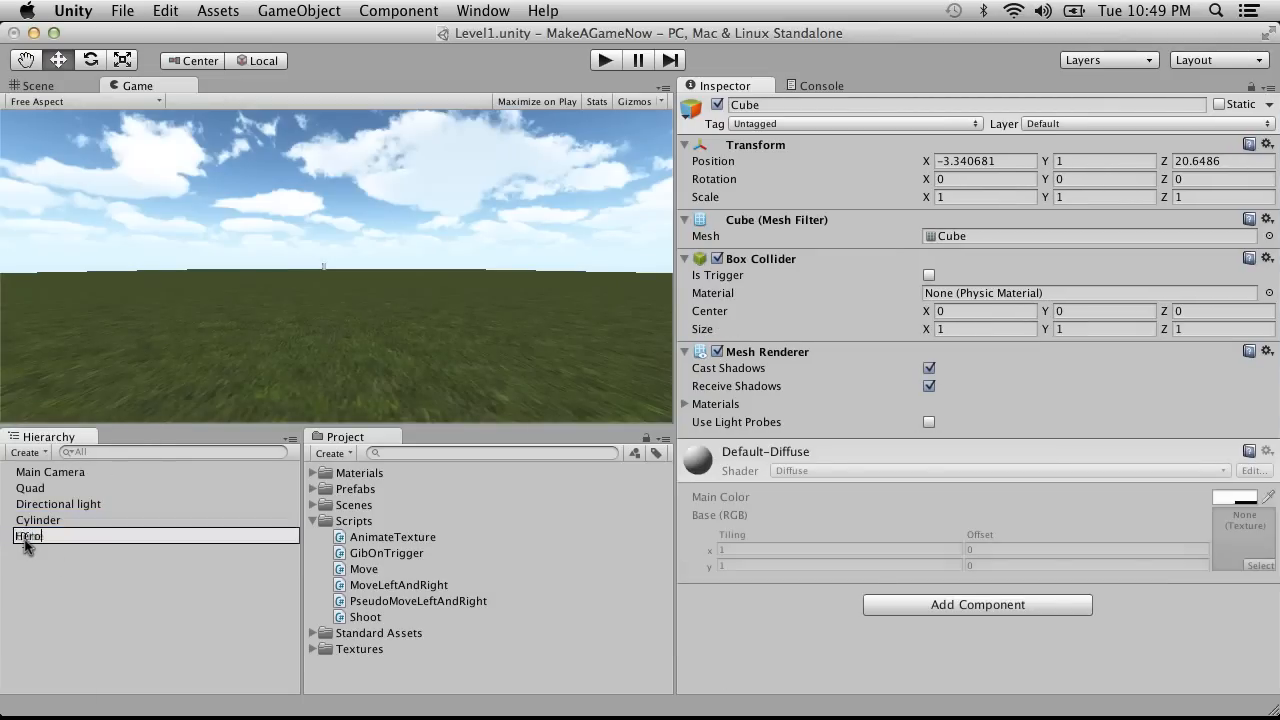
text(ero)
key(Return)
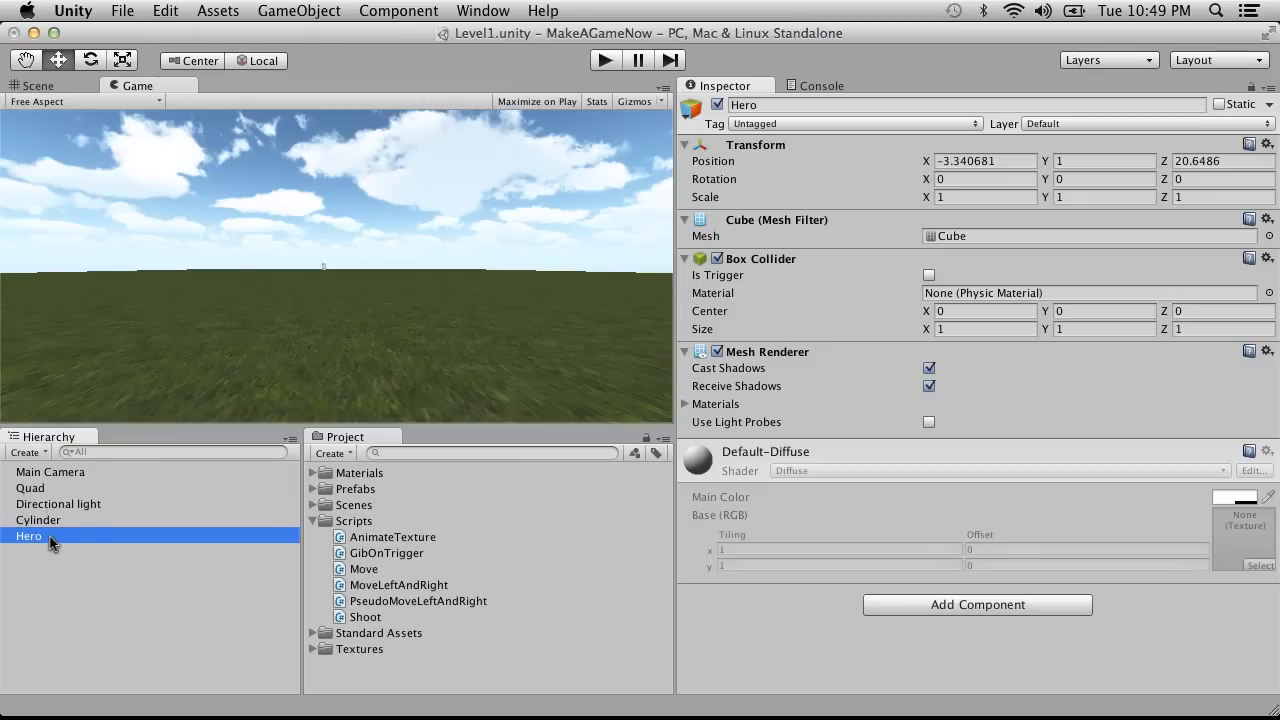
Step: Change the Hero cube's name to HiroProtagonist
click(33, 540)
click(32, 538)
key(BackSpace)
text(iroProt)
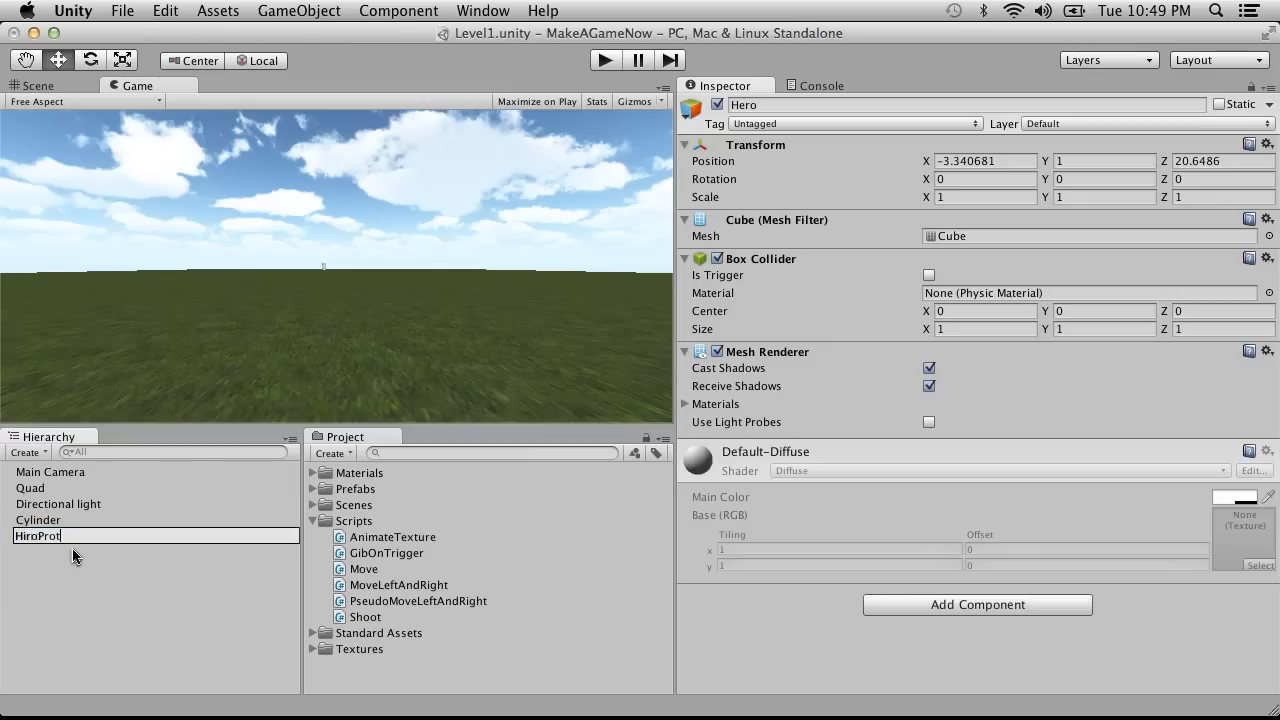
text(agonist)
key(Return)
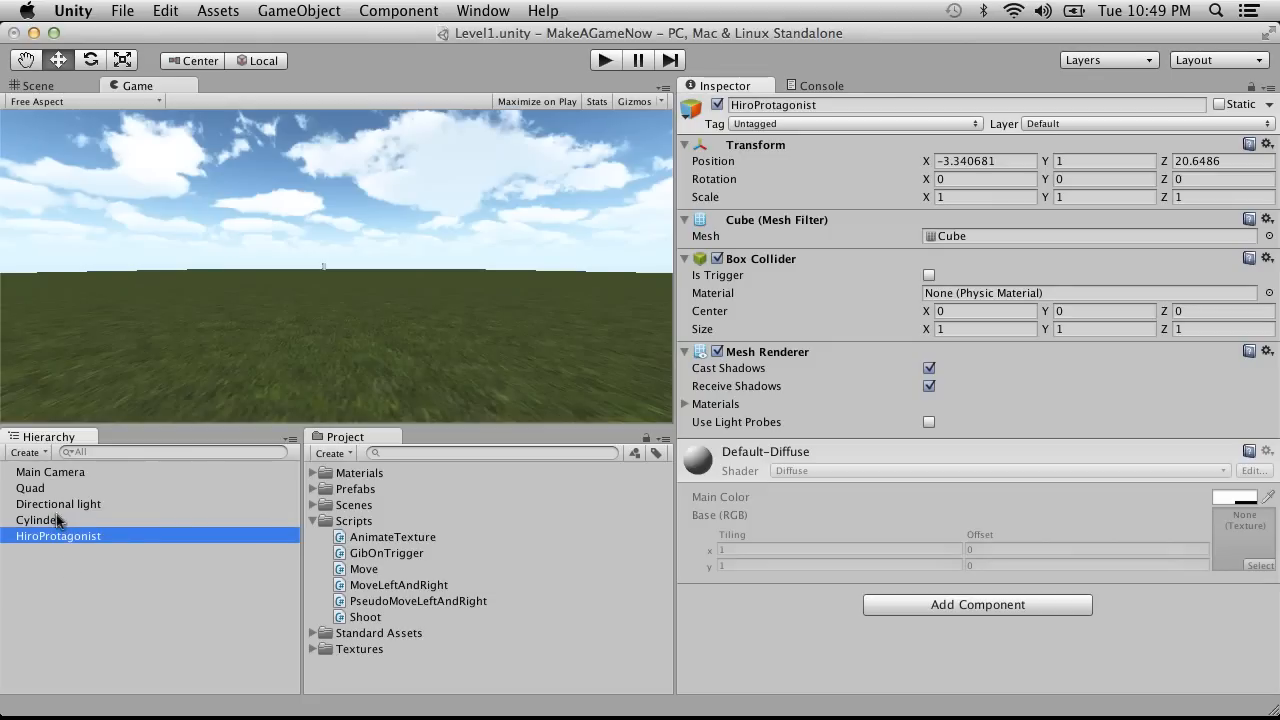
Step: Move HiroProtagonist along the Z axis toward the camera in the Scene view, to about Z -33.58
click(88, 521)
click(88, 535)
click(45, 86)
click(75, 522)
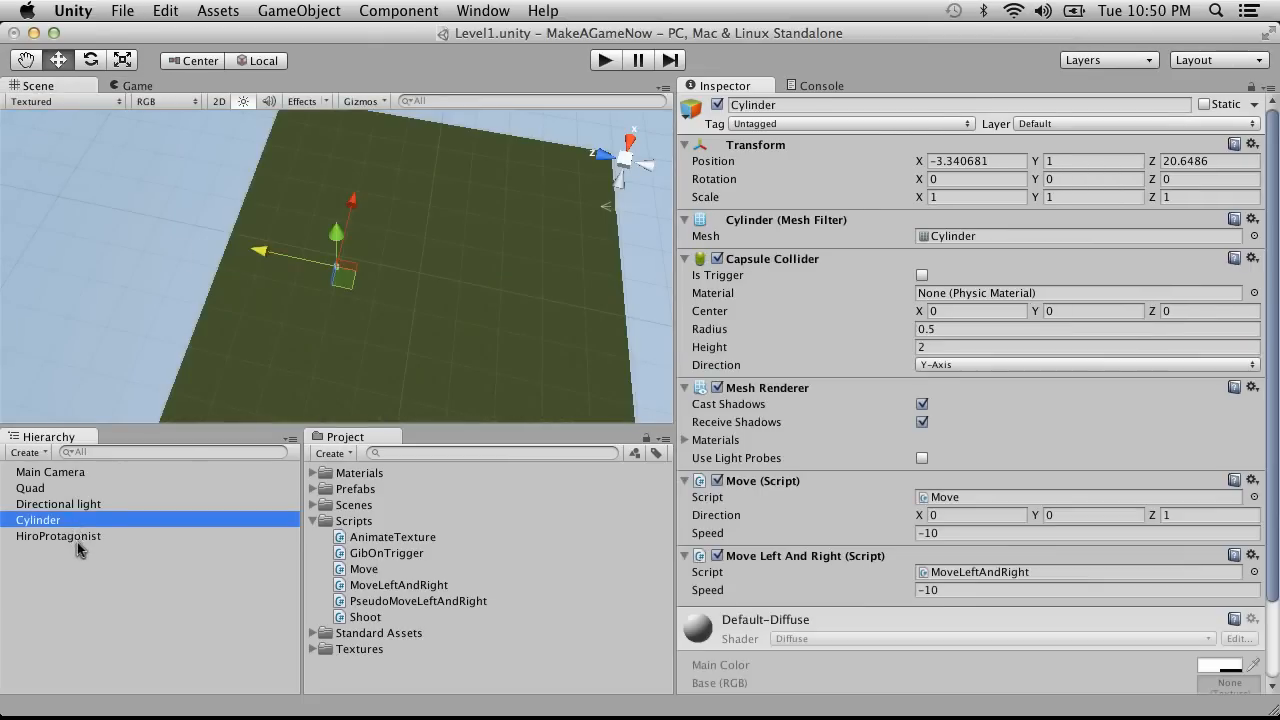
click(77, 538)
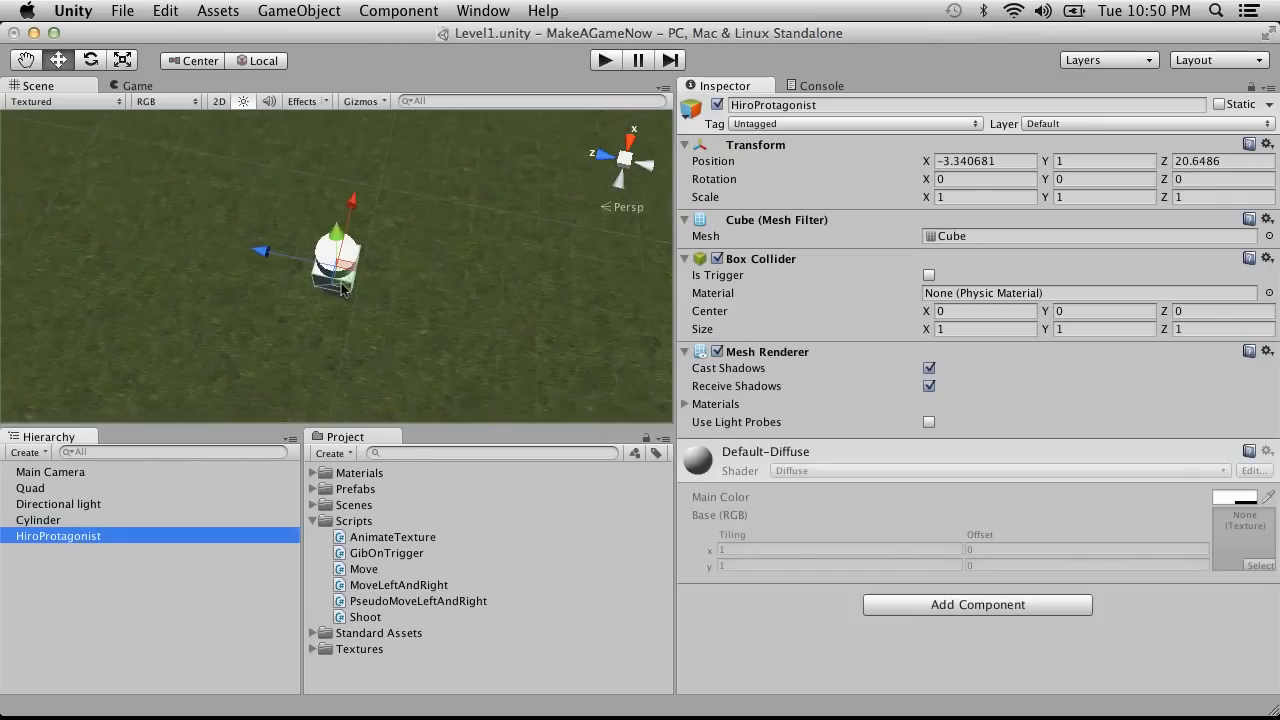
scroll(342, 288, down, 5)
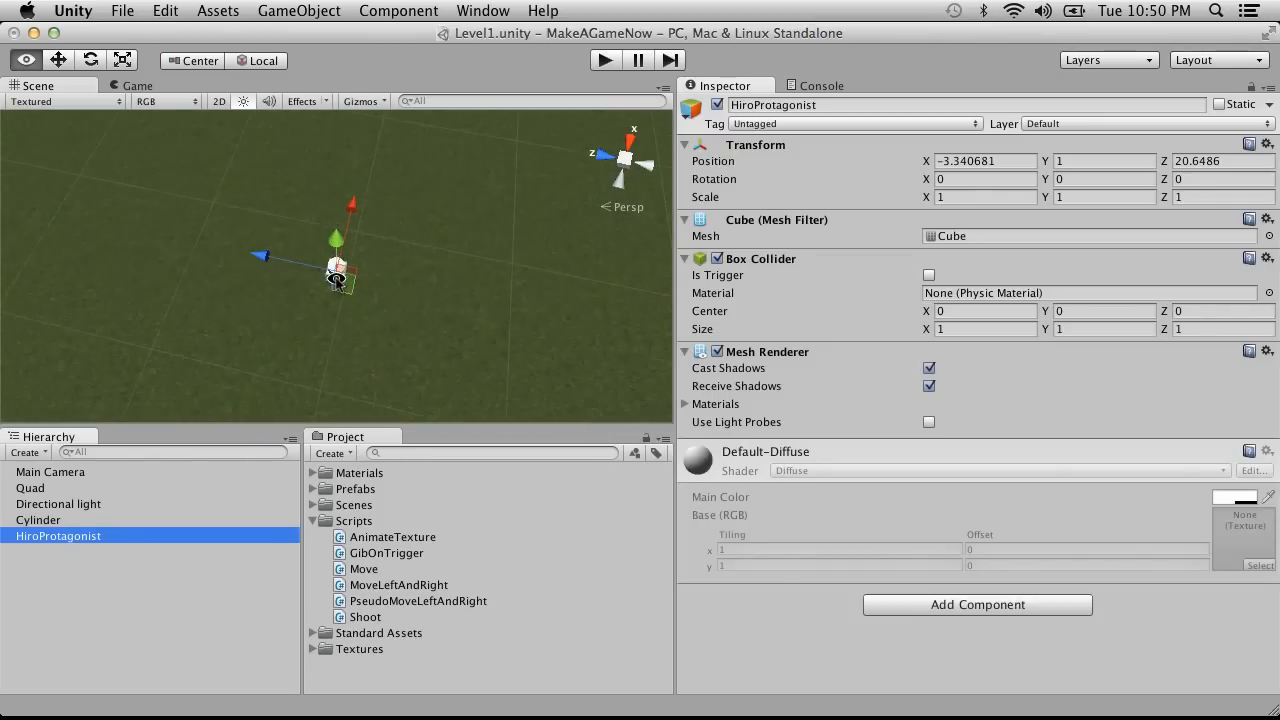
alt+drag(338, 283, 812, 14)
drag(292, 316, 565, 121)
drag(448, 176, 528, 143)
double_click(109, 539)
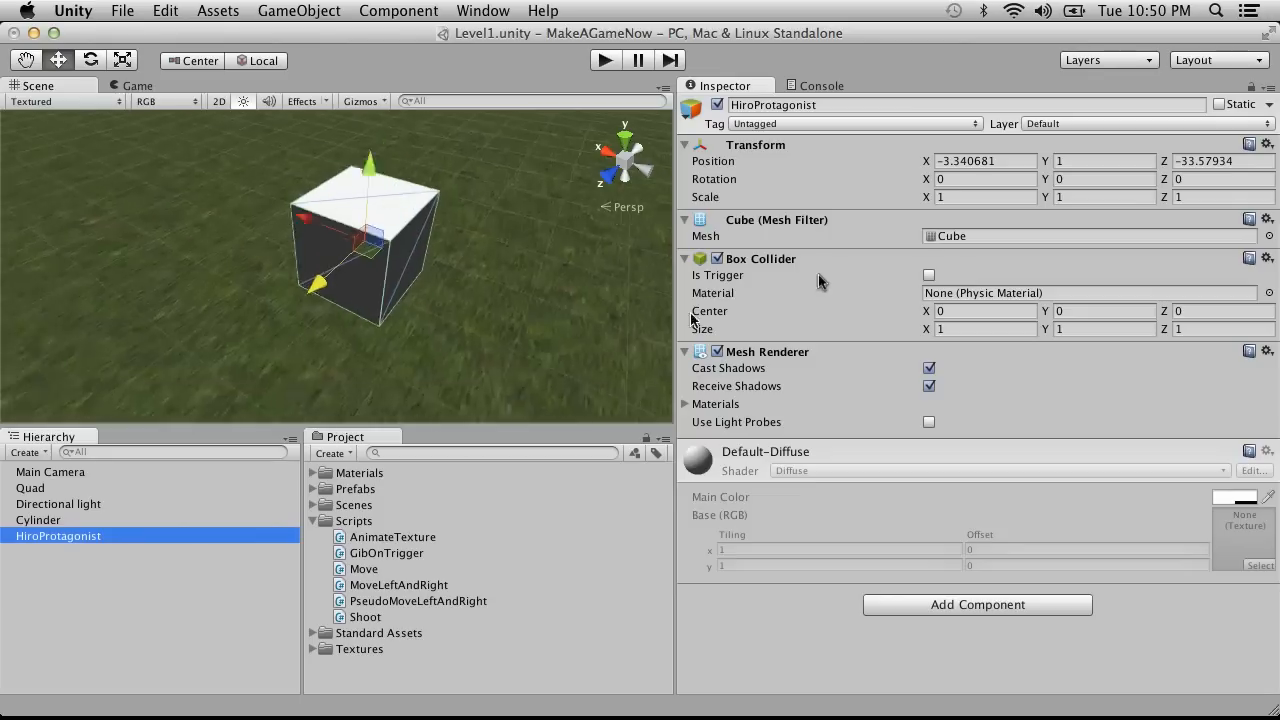
Step: Set HiroProtagonist's position to X 0 and Y 0.5, checking its placement against the Main Camera and in the Game view
double_click(50, 473)
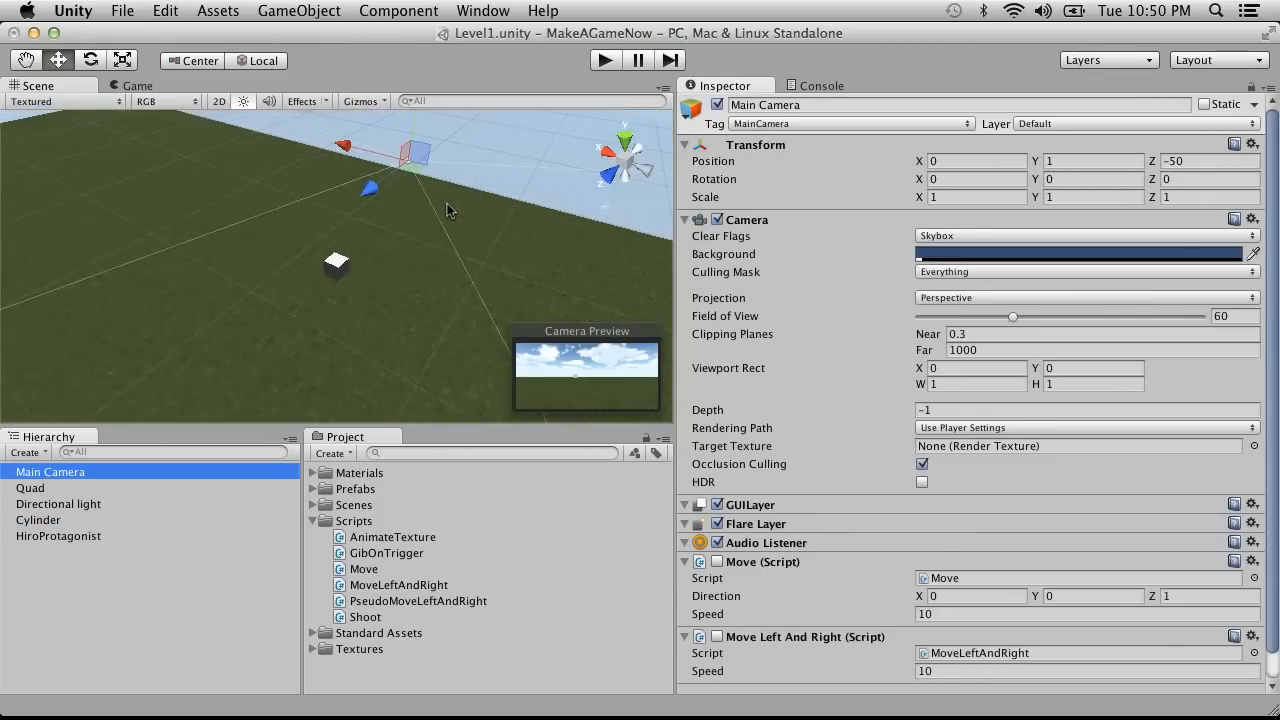
click(336, 265)
click(1028, 160)
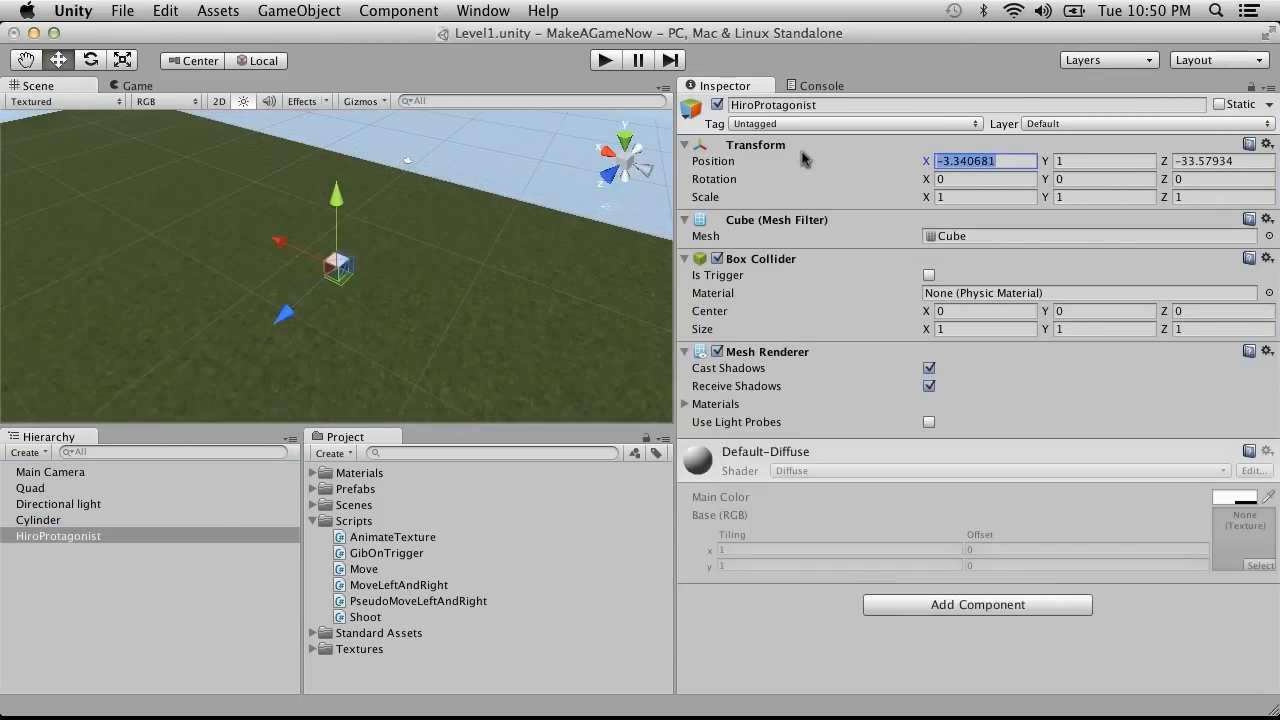
text(0)
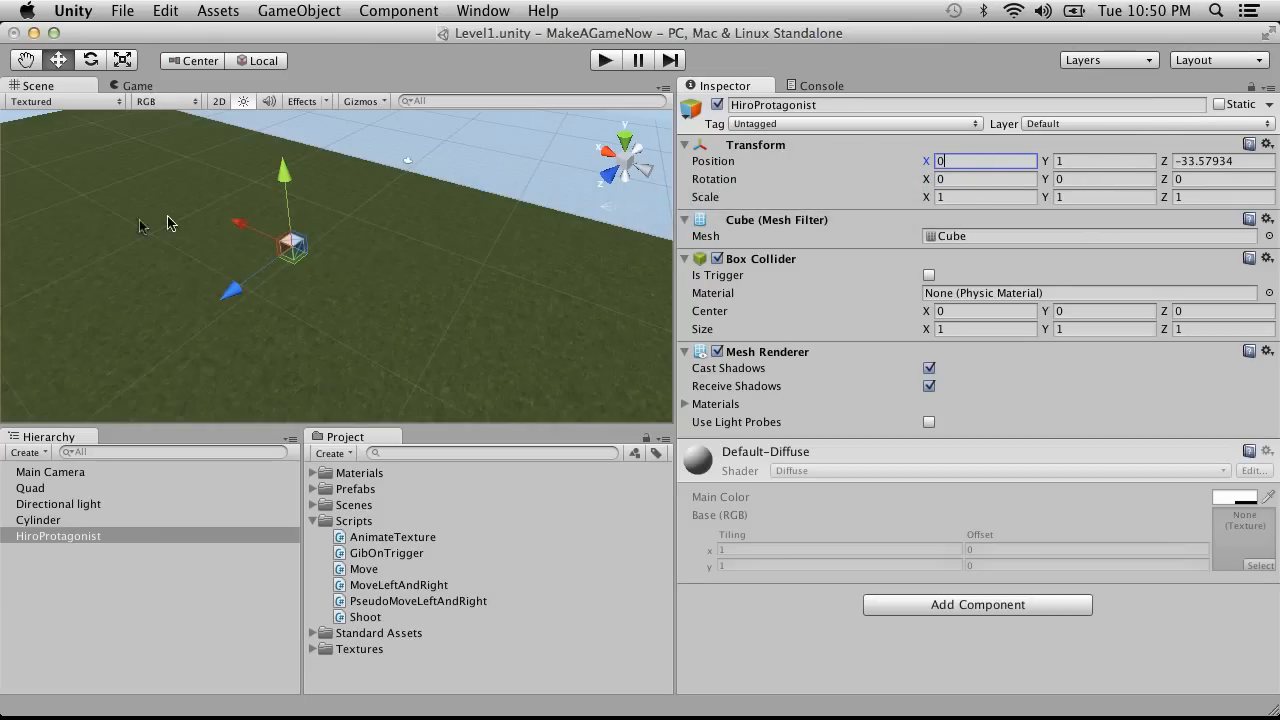
click(150, 88)
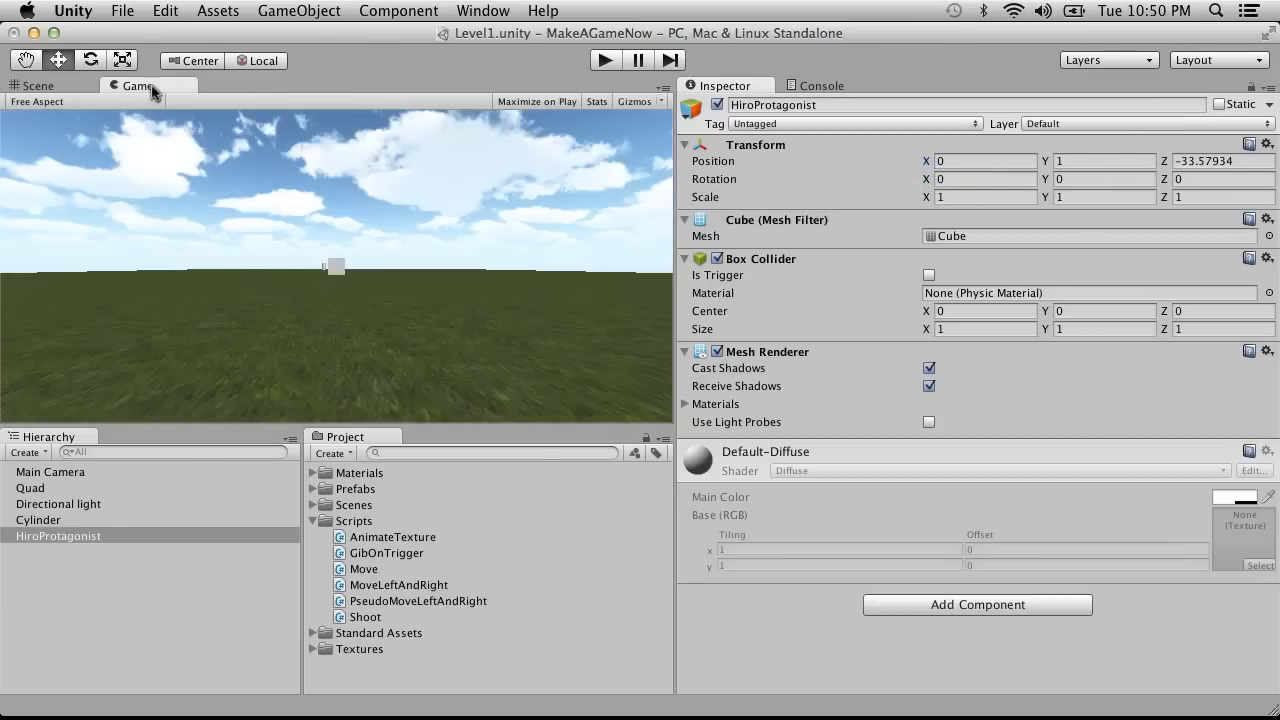
click(1056, 161)
text(0)
text(.5)
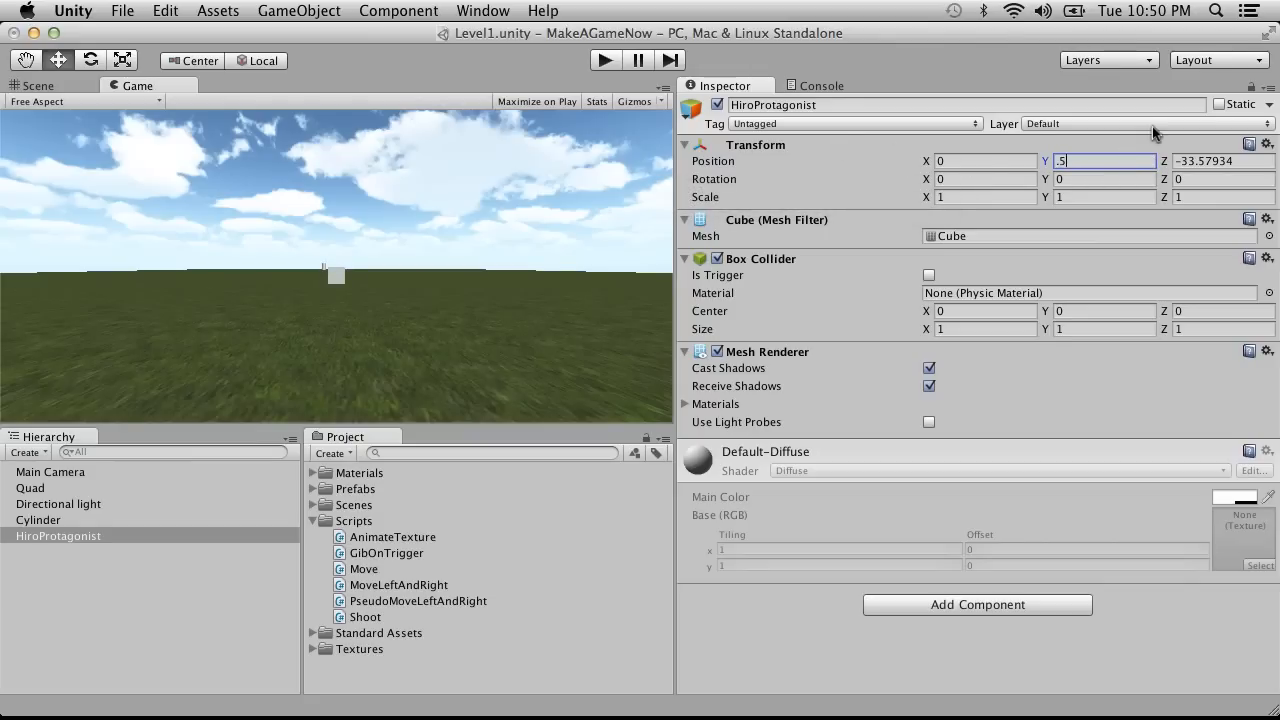
Step: Compare the Cylinder's settings with those of HiroProtagonist
click(100, 504)
click(72, 520)
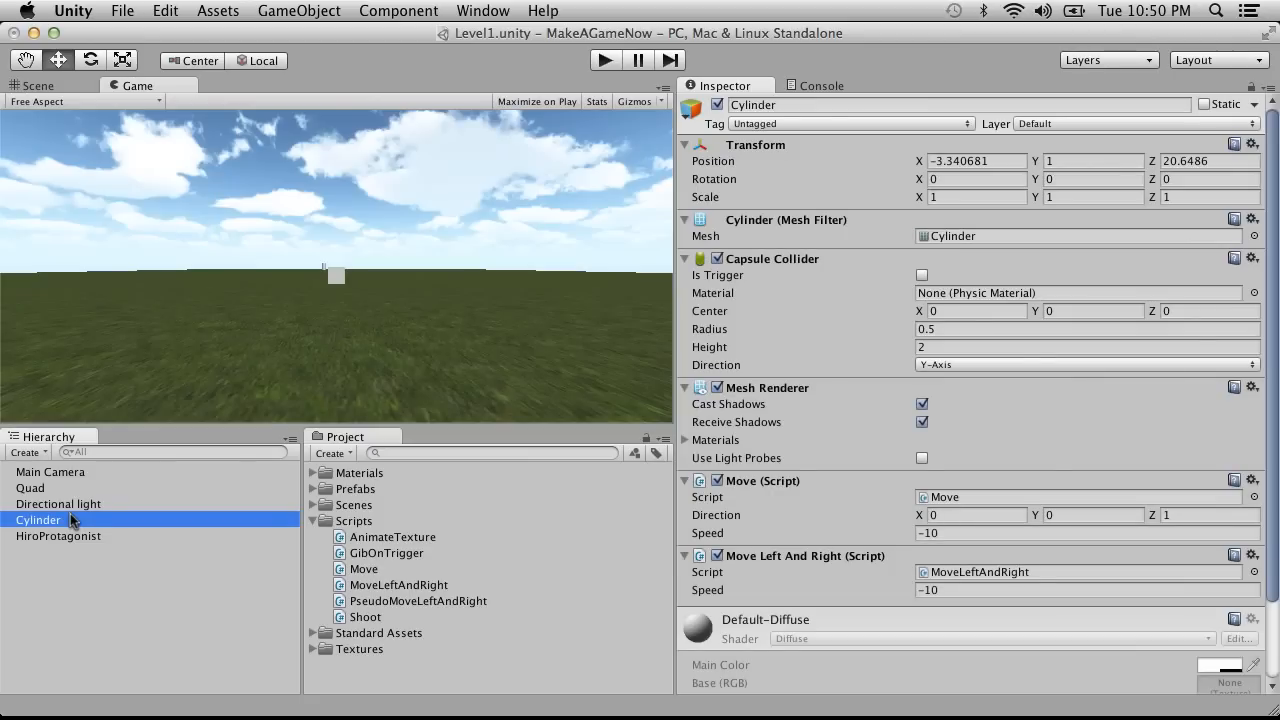
click(77, 538)
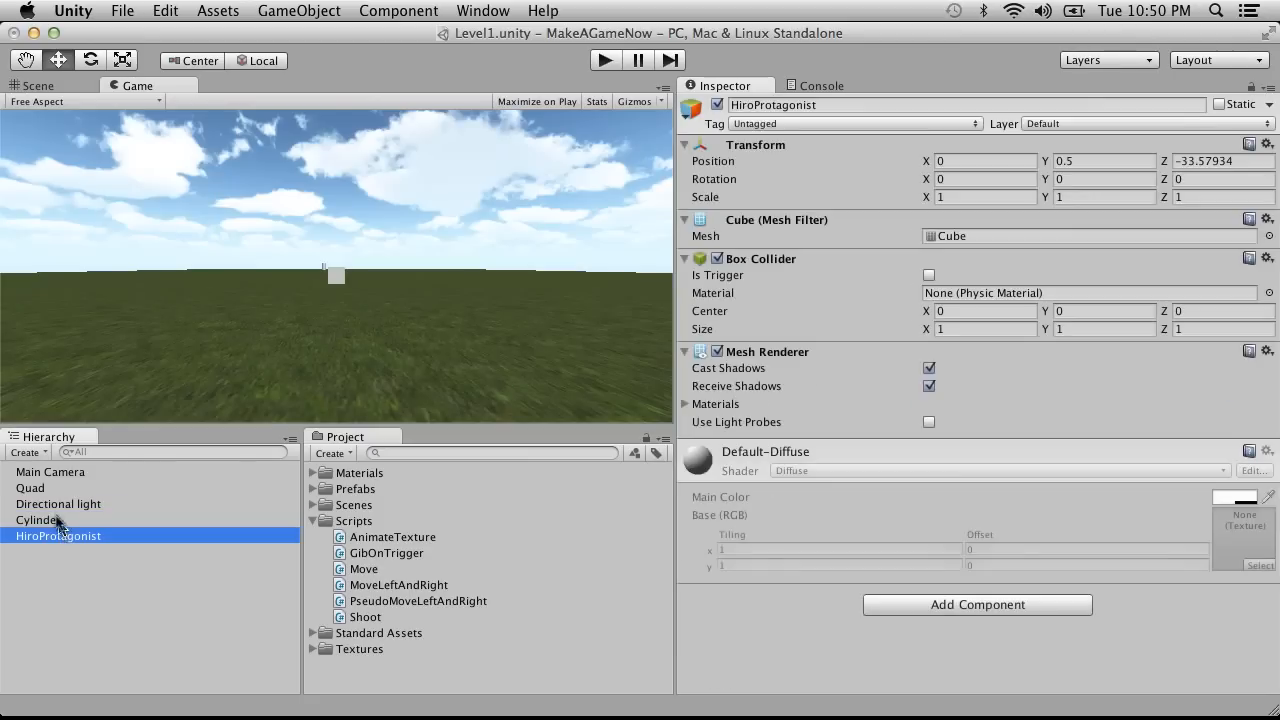
click(320, 266)
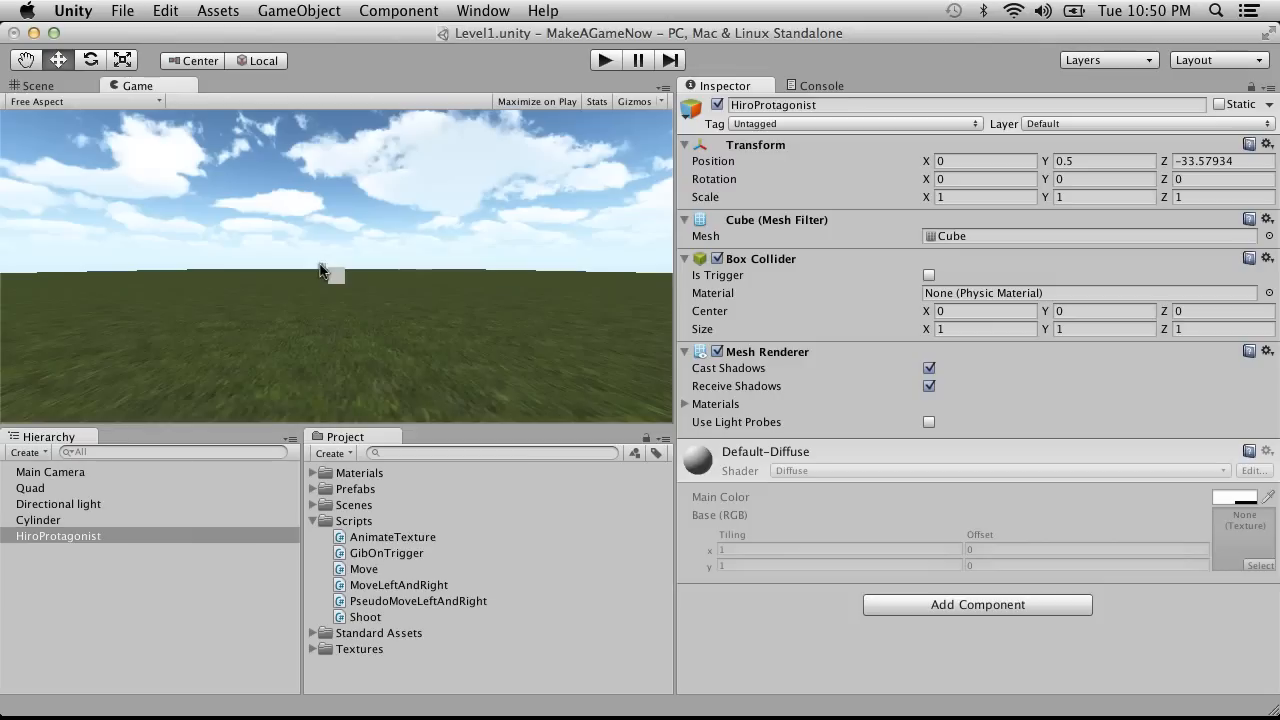
click(75, 528)
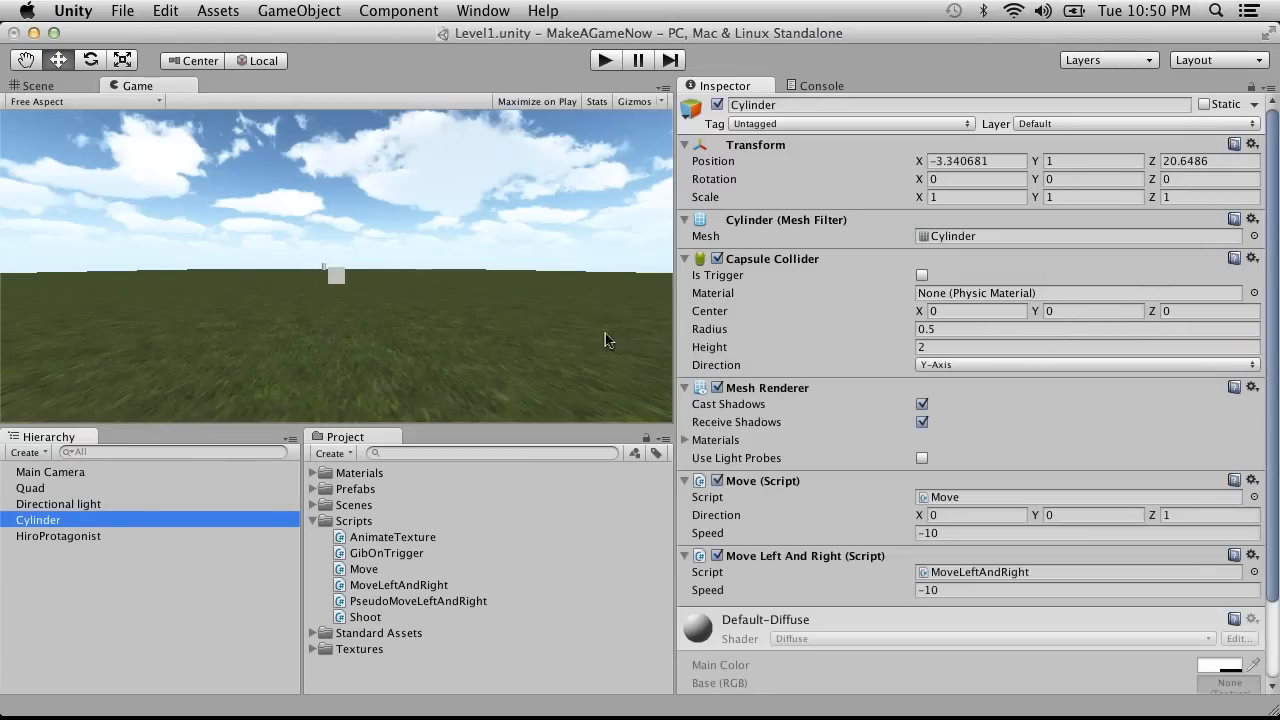
Step: Create another Cube at the Cylinder's position in the Scene view and lower it to about Y 0.47
click(38, 85)
double_click(60, 520)
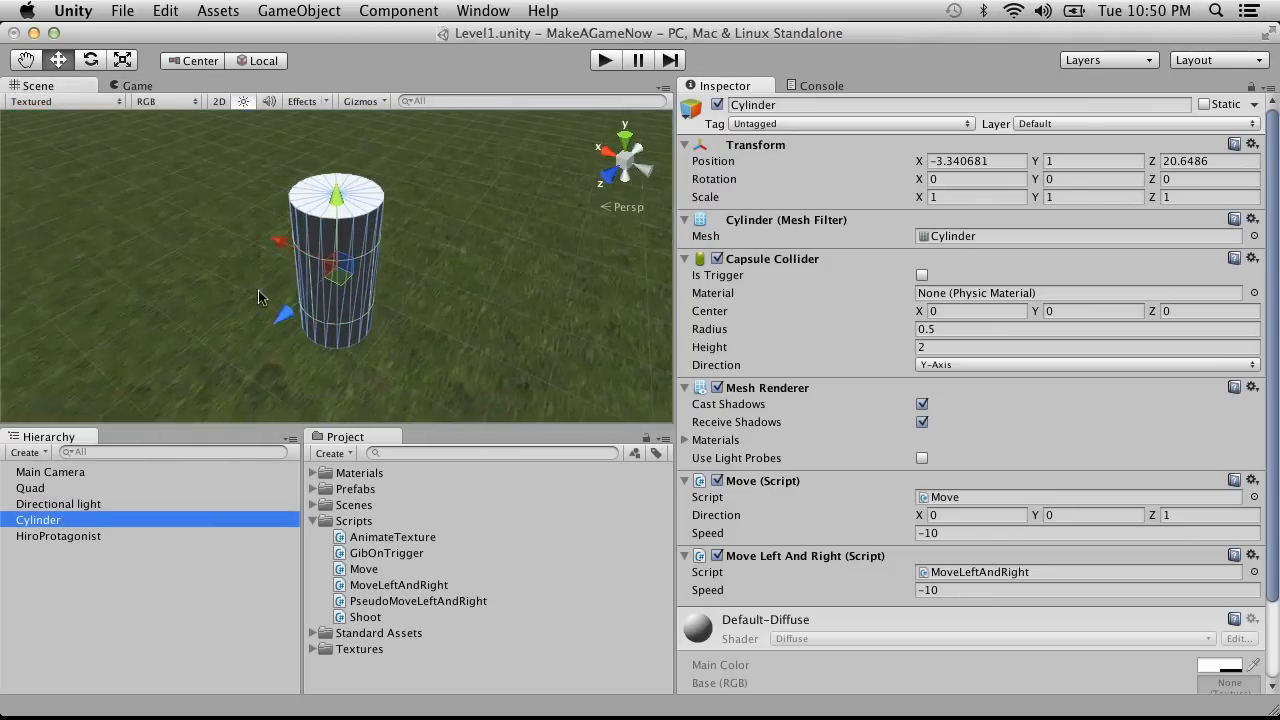
click(36, 452)
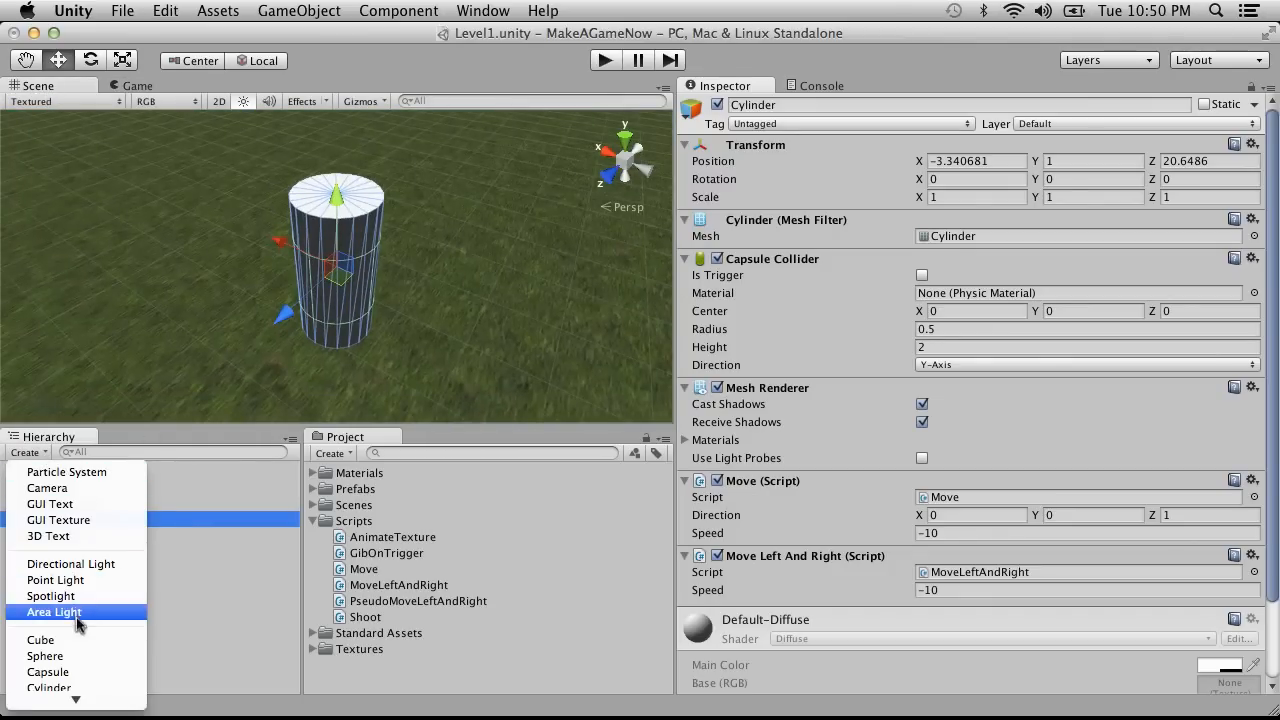
scroll(70, 640, down, 2)
click(40, 560)
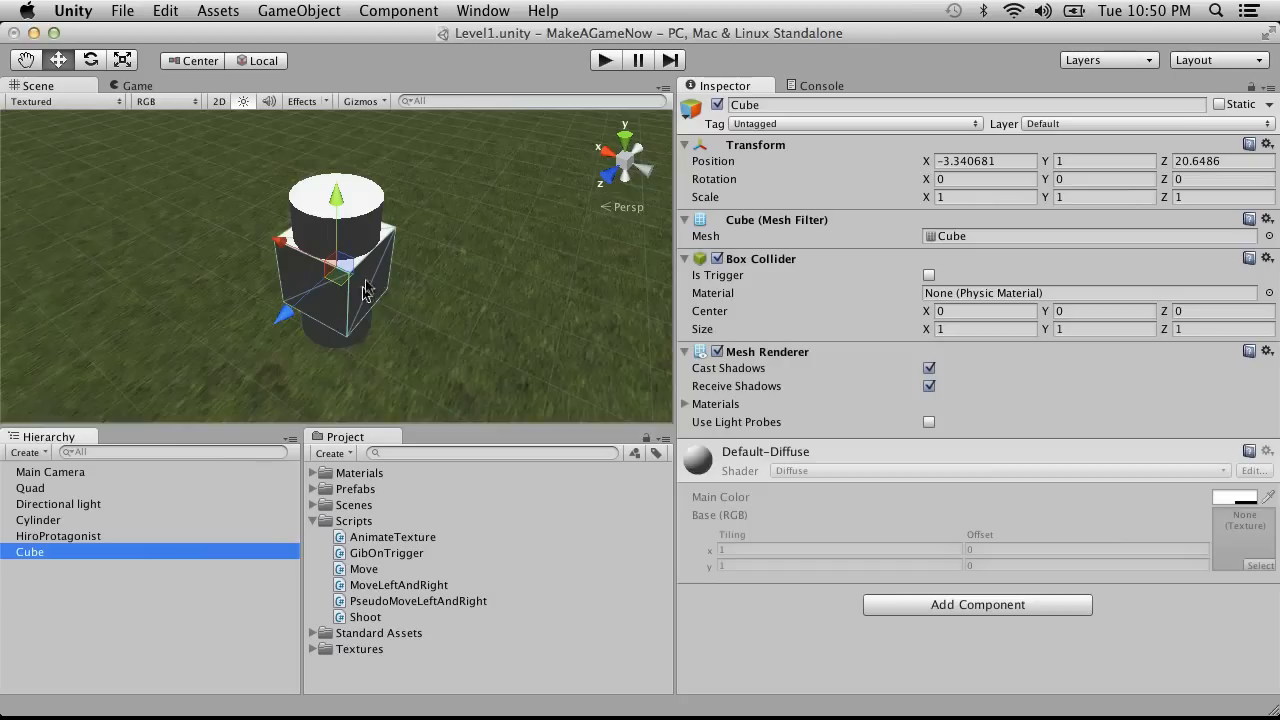
drag(340, 220, 342, 250)
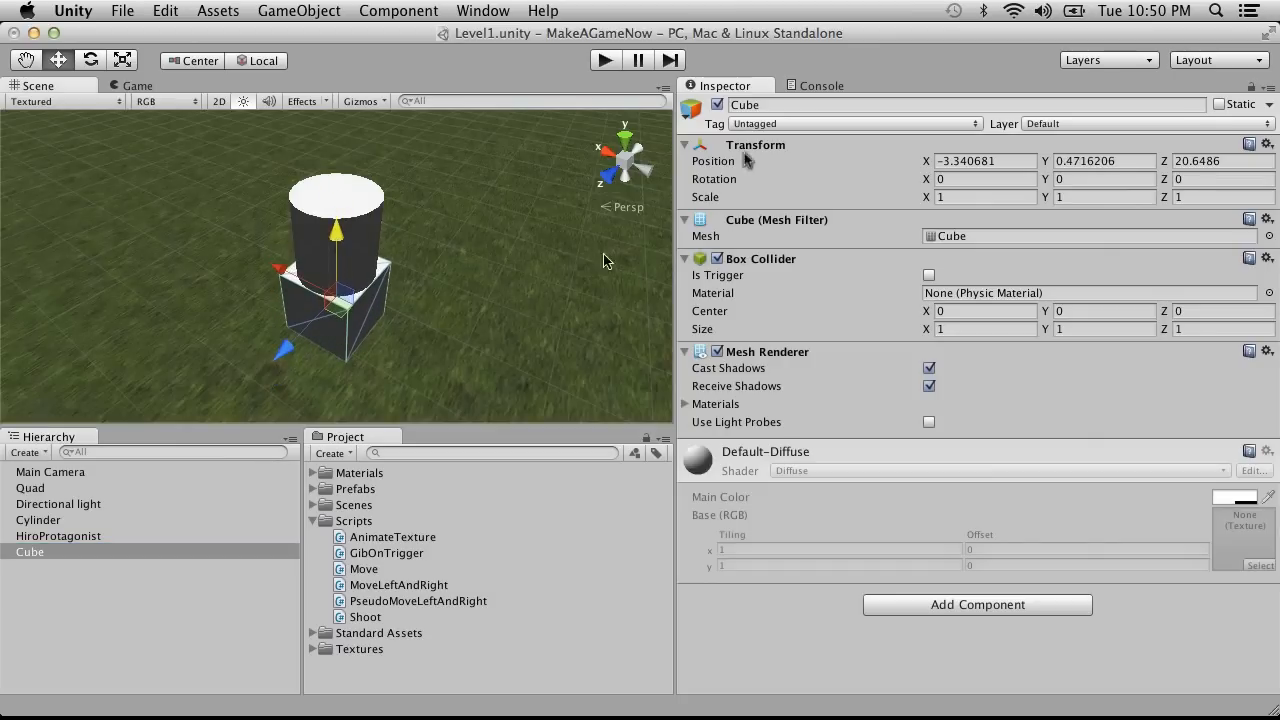
Step: Delete the extra Cube that overlaps the Cylinder
click(59, 555)
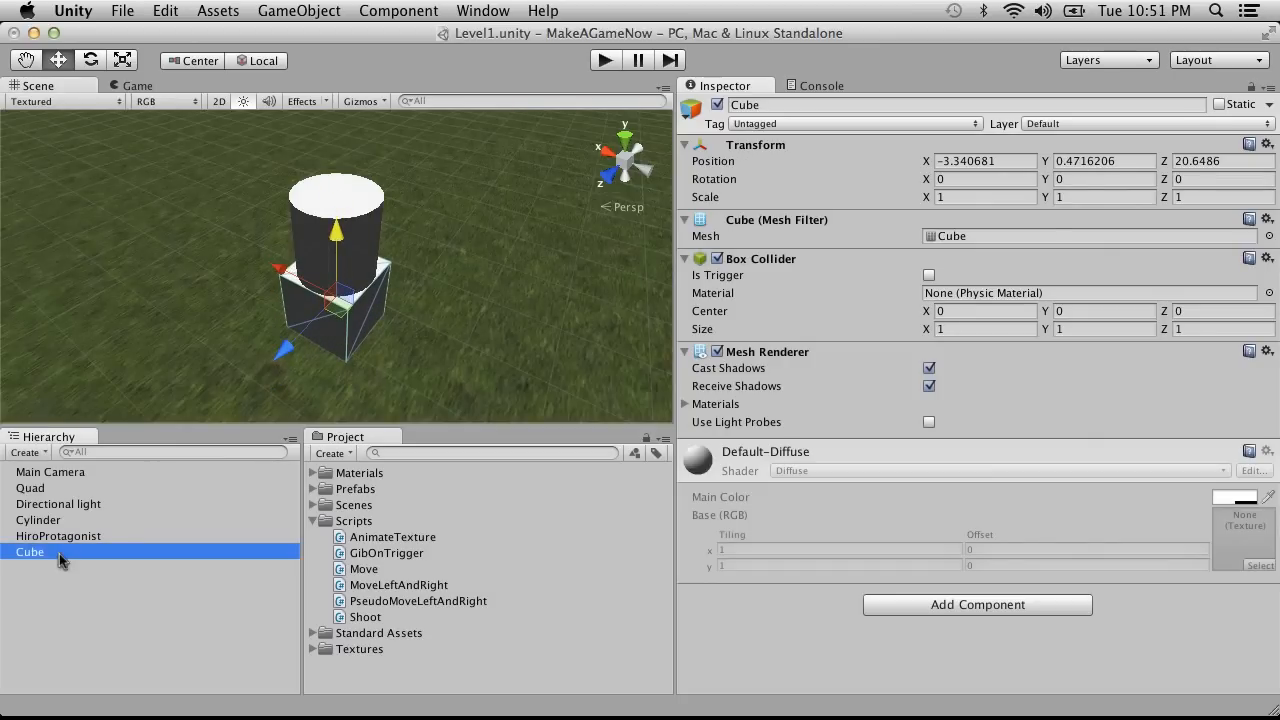
key(super+BackSpace)
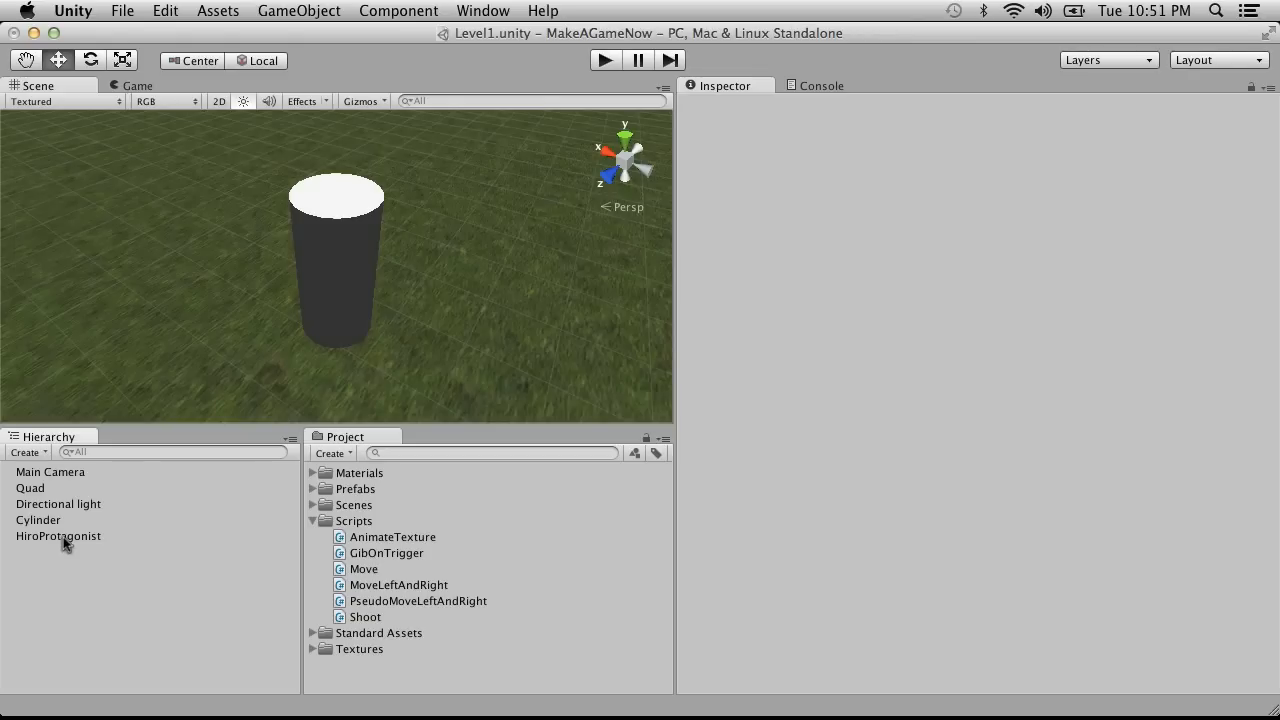
Step: Bring HiroProtagonist closer to the camera in the Game view by setting its Z position to -47.77
double_click(63, 537)
click(140, 86)
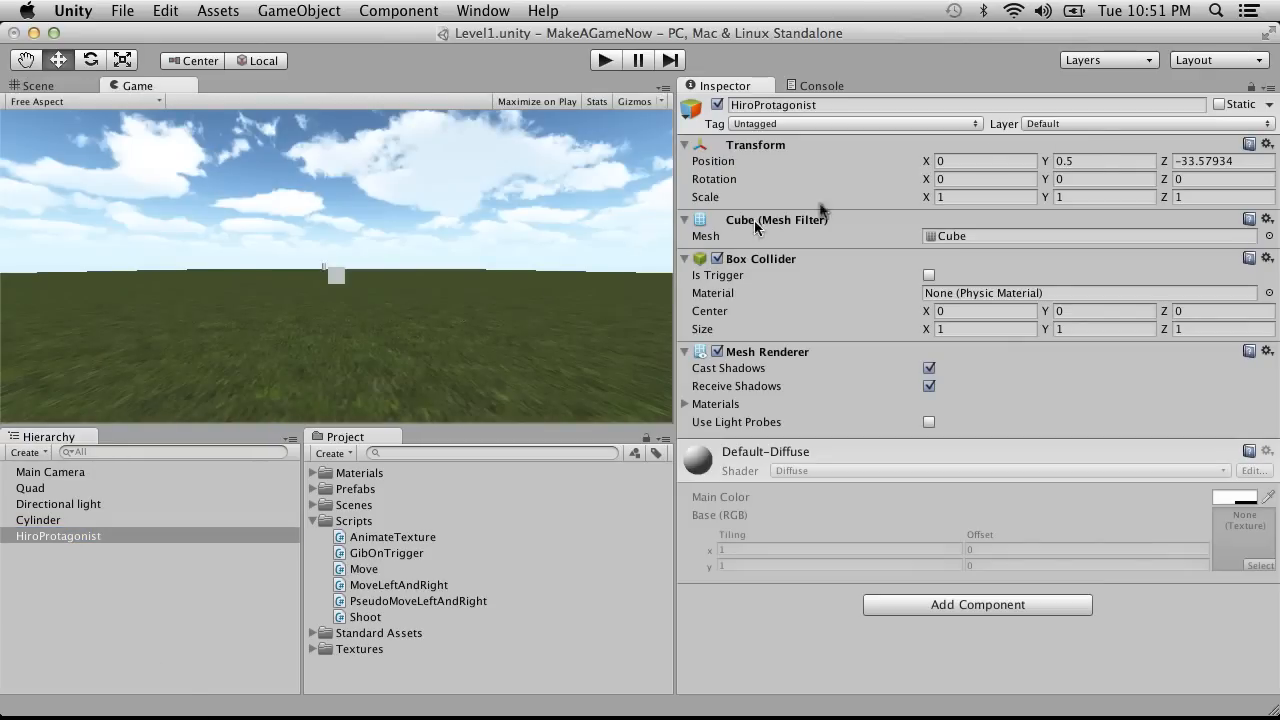
click(1140, 161)
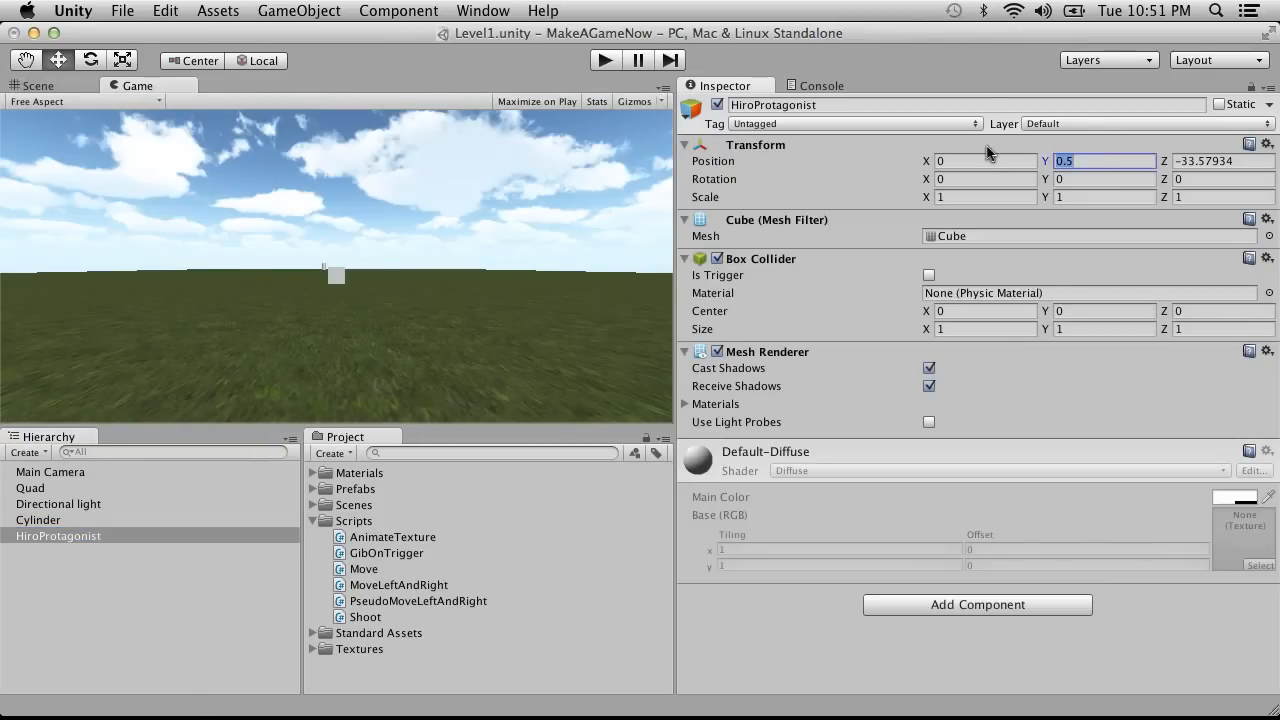
click(1175, 161)
text(-43.76)
key(Return)
drag(793, 177, 665, 197)
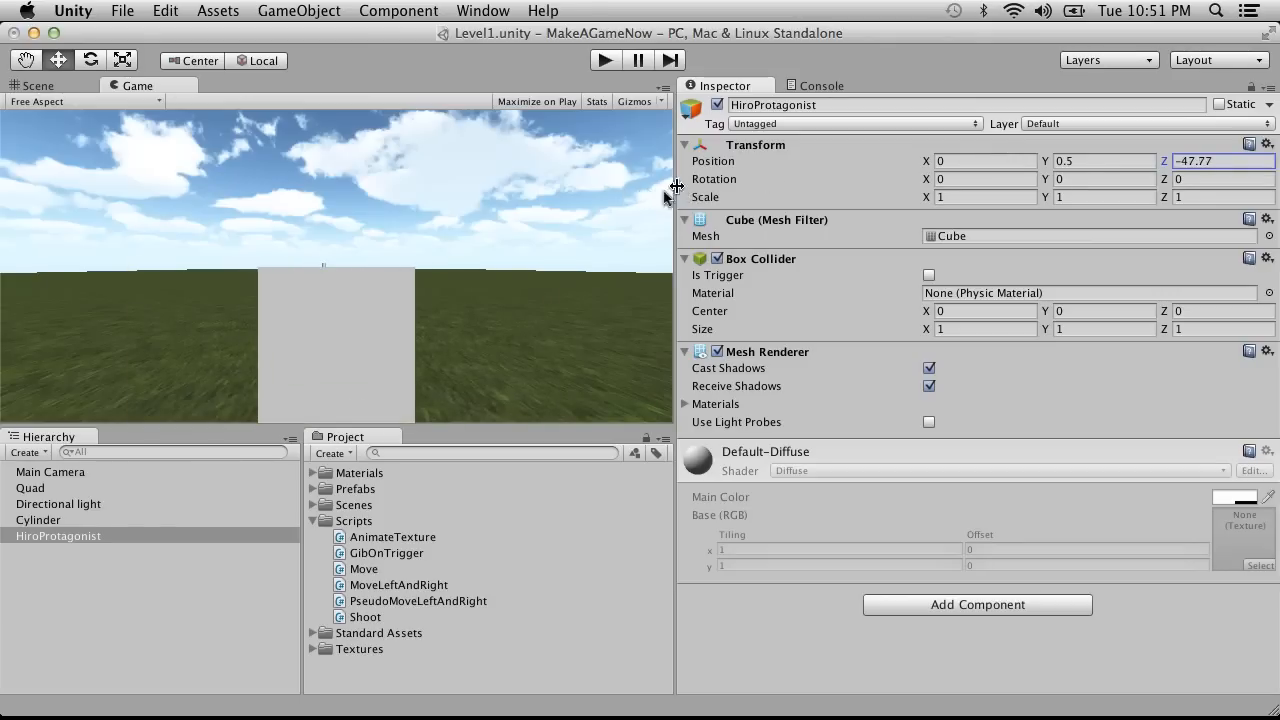
Step: Check the Main Camera's position and adjust HiroProtagonist's Z position to -47.1
click(44, 476)
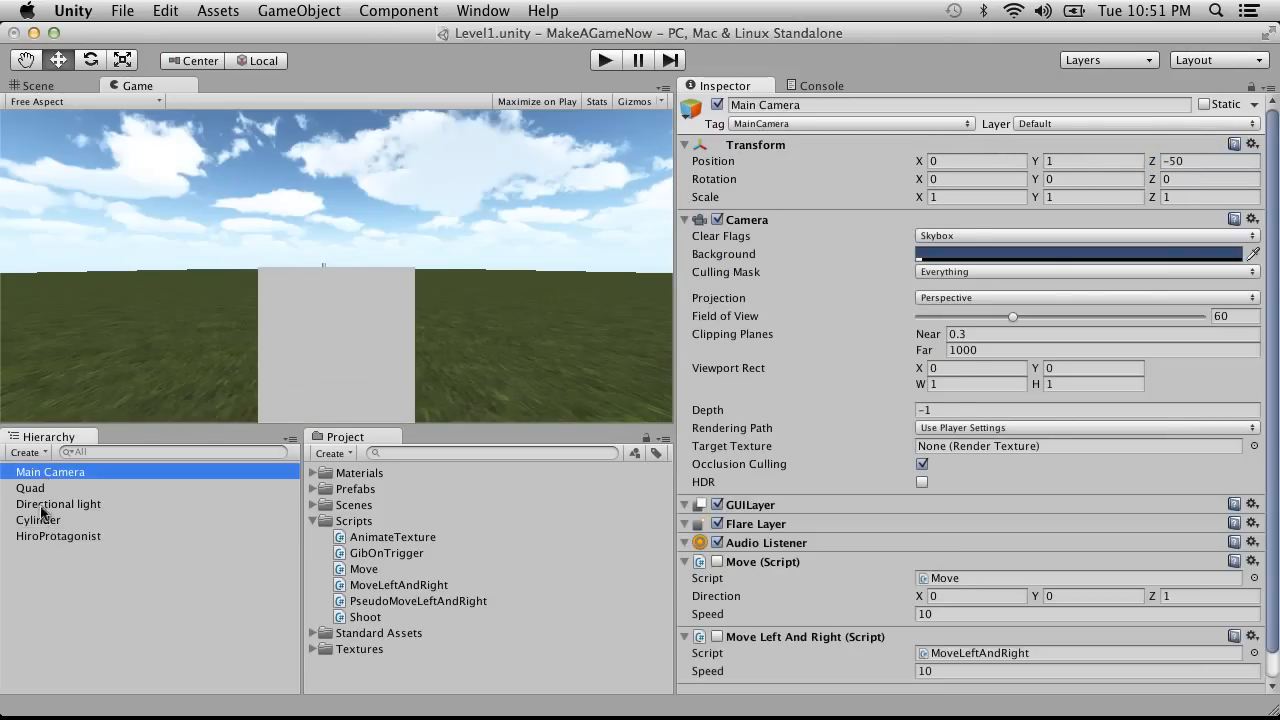
click(56, 536)
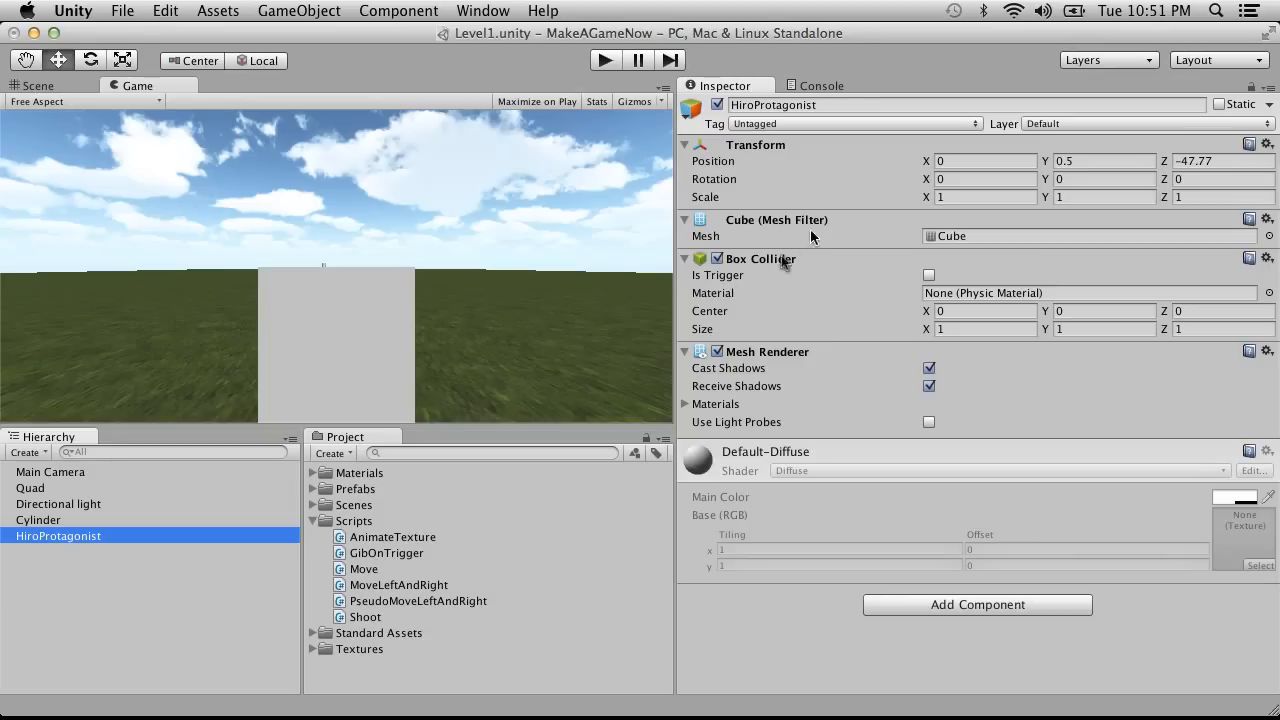
click(1163, 160)
text(-46.7)
drag(1182, 163, 1180, 170)
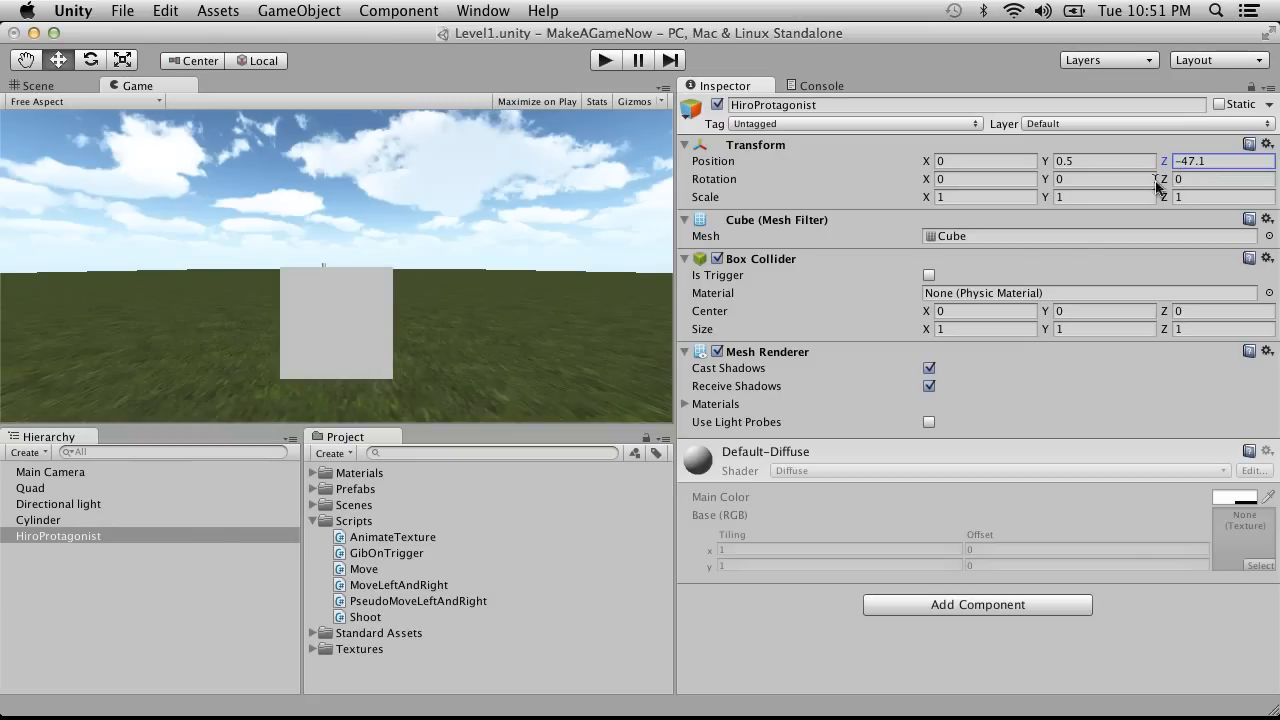
Step: Raise the Main Camera by setting its Y position to 2
click(111, 471)
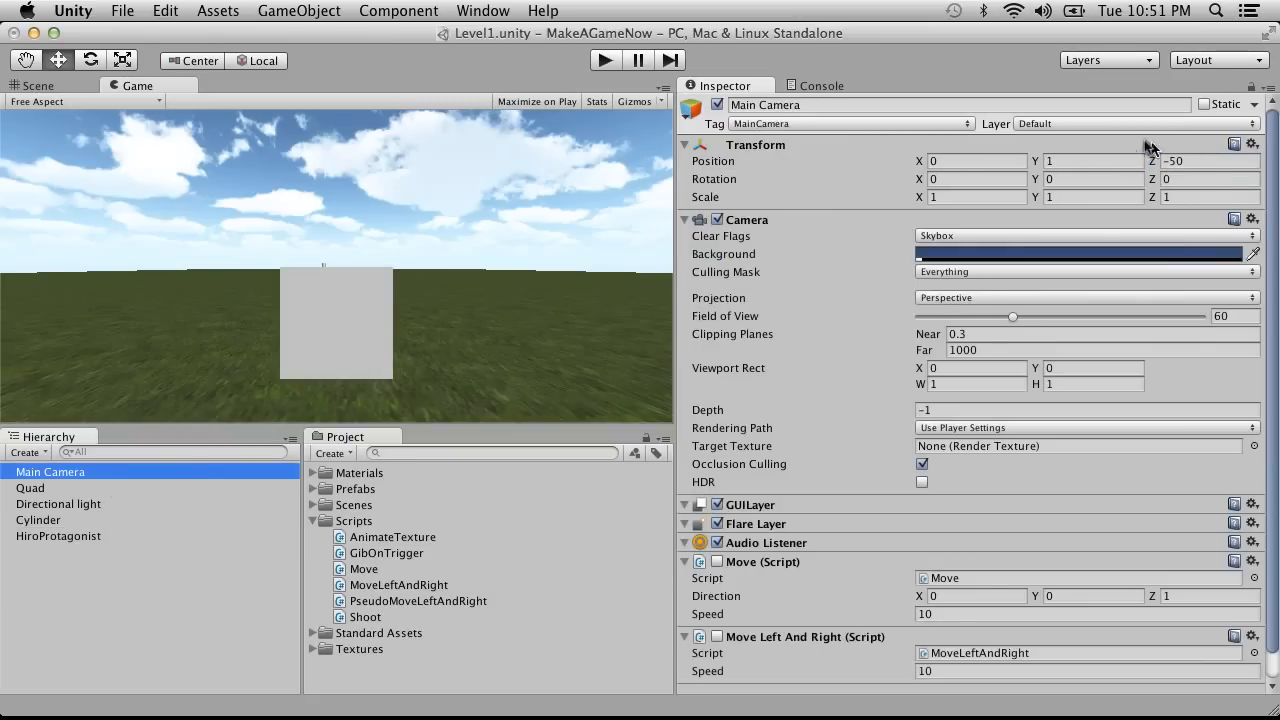
click(1092, 160)
text(2)
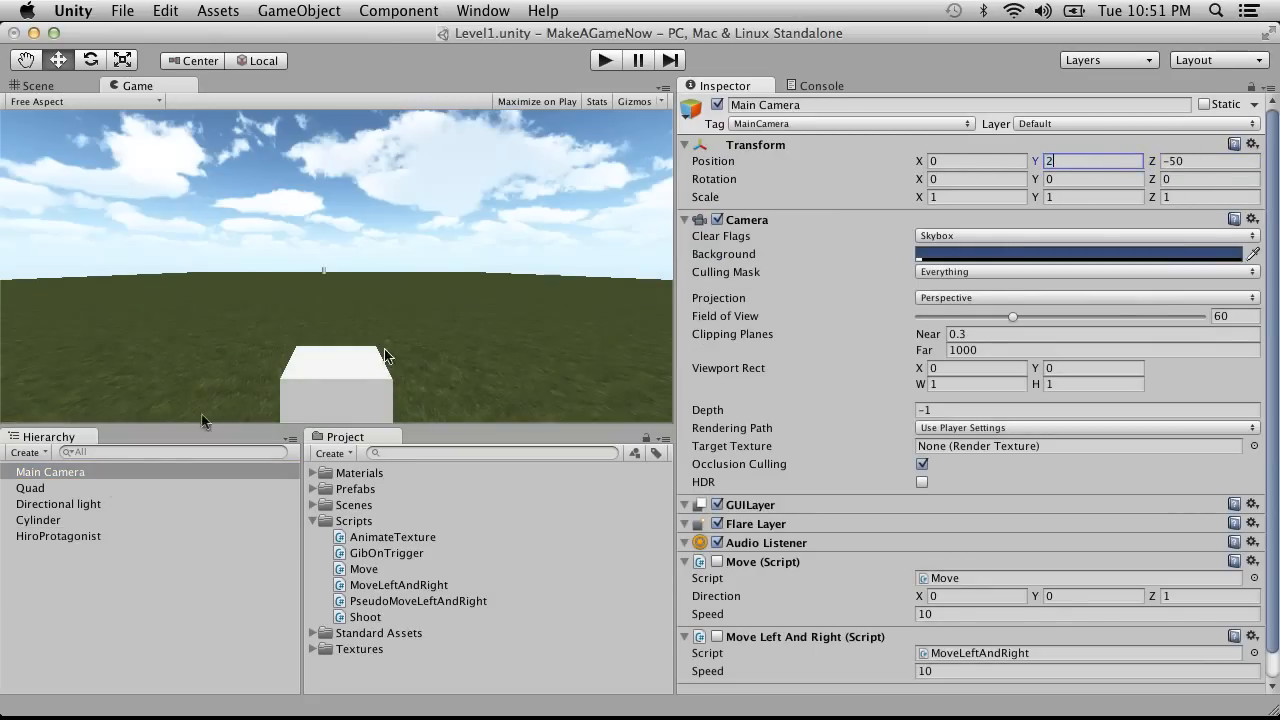
Step: Set HiroProtagonist's Z position to -45 so the cube sits farther from the raised camera
click(50, 521)
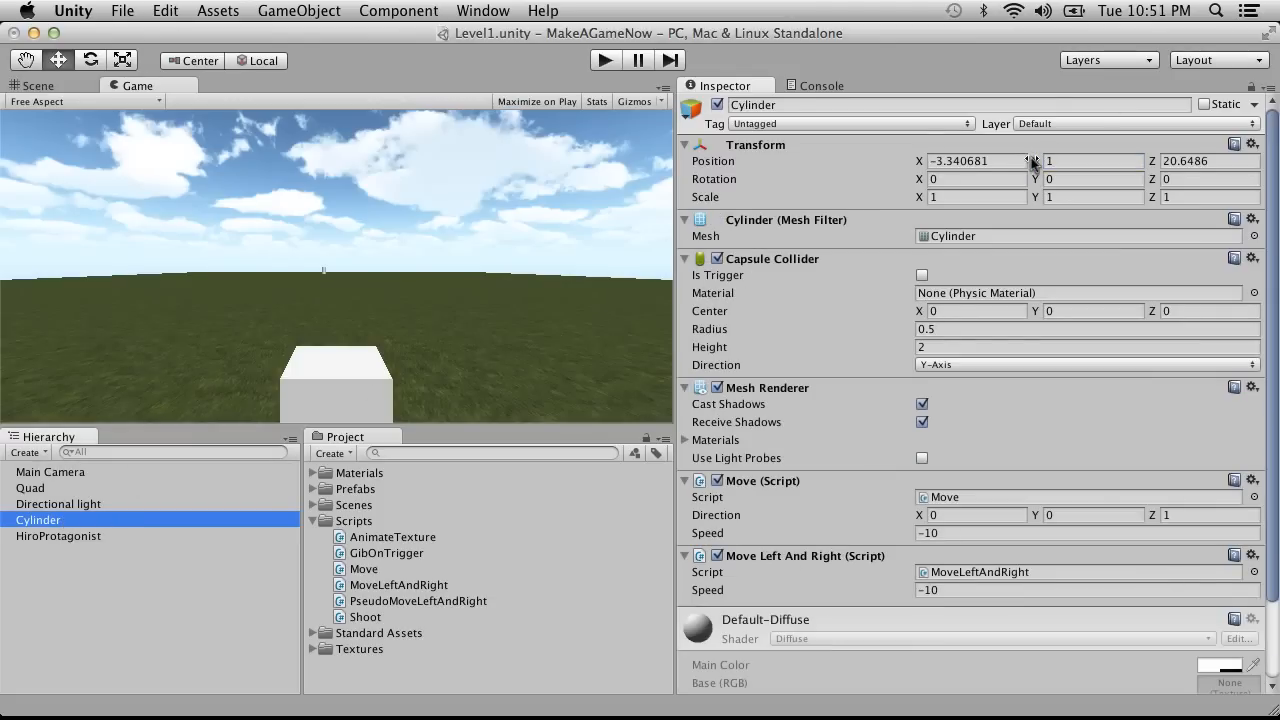
click(140, 536)
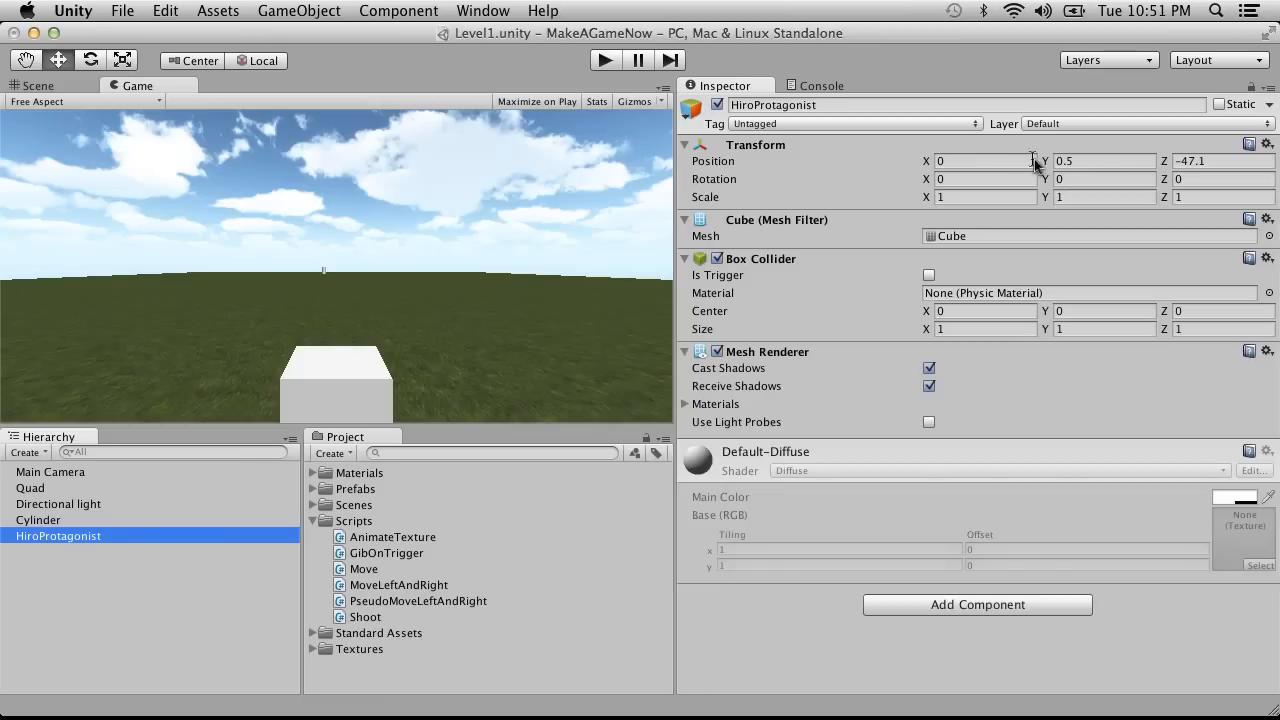
click(1182, 161)
text(-15.1)
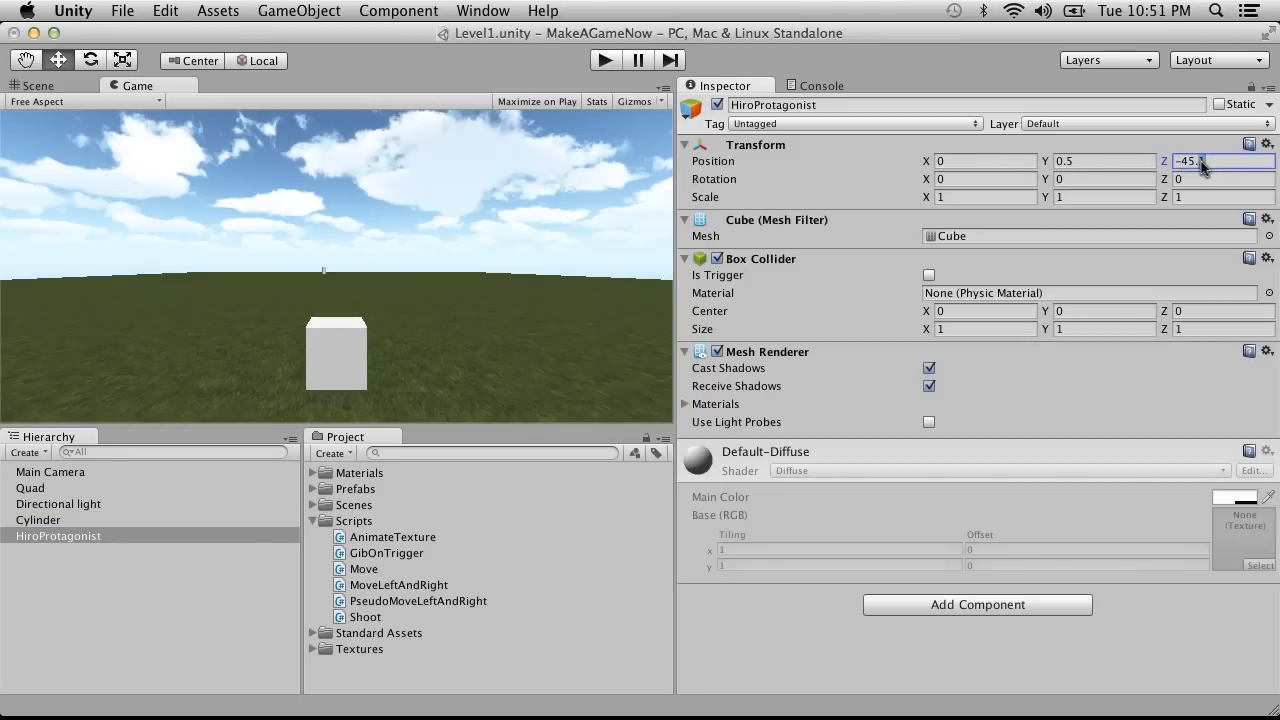
key(BackSpace)
key(BackSpace)
click(68, 574)
click(53, 537)
Step: Play-test the level, follow the Cylinder past the ground's edge in the Scene view, and stop the game
click(606, 61)
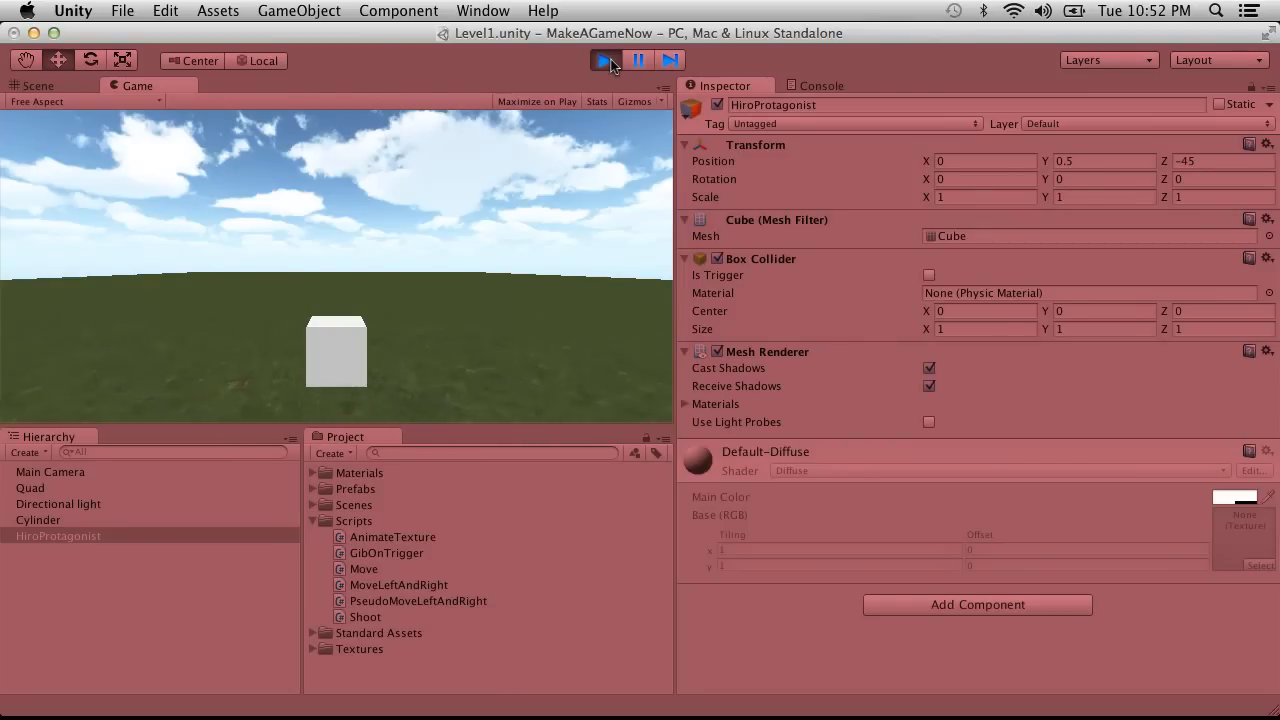
click(33, 86)
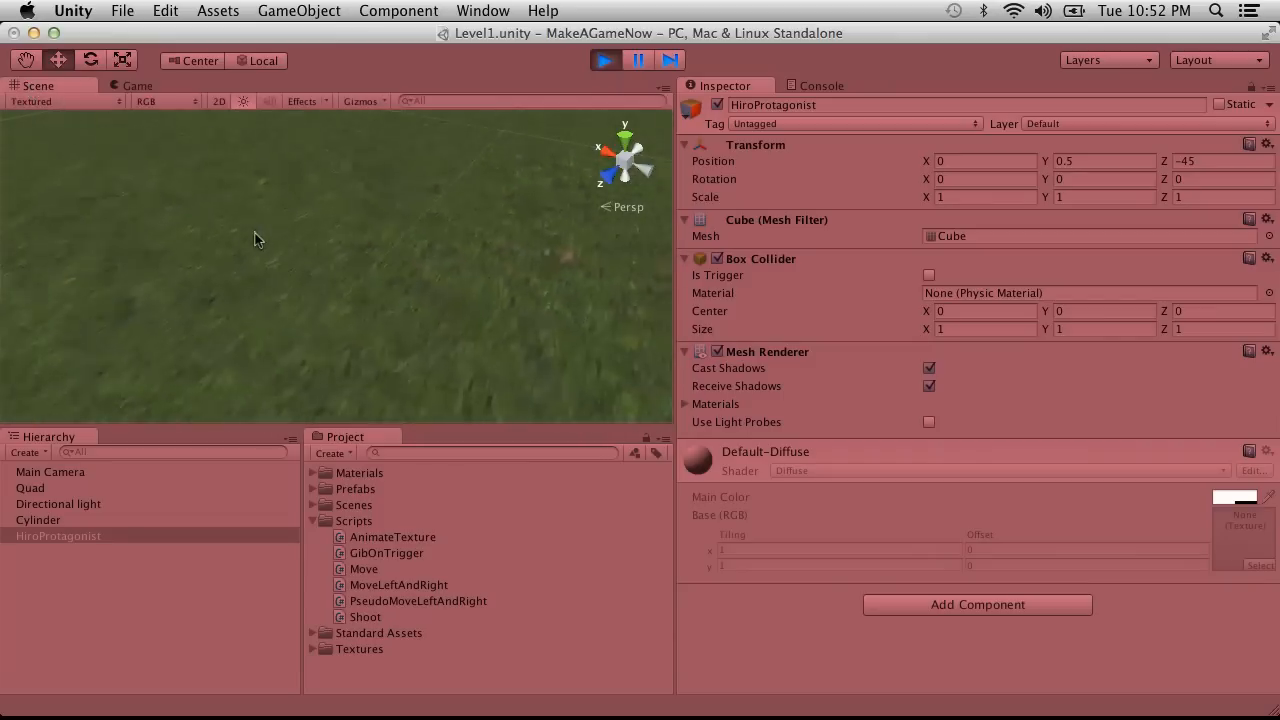
scroll(260, 240, down, 5)
scroll(255, 240, up, 3)
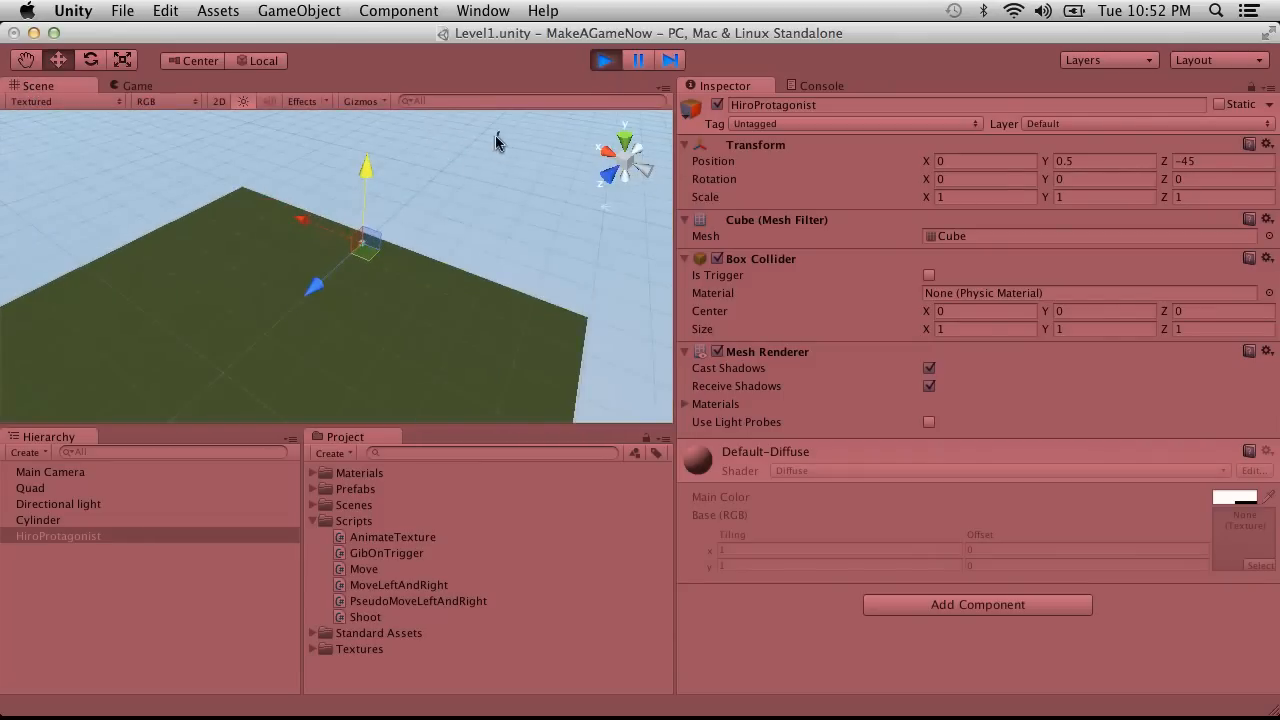
click(500, 132)
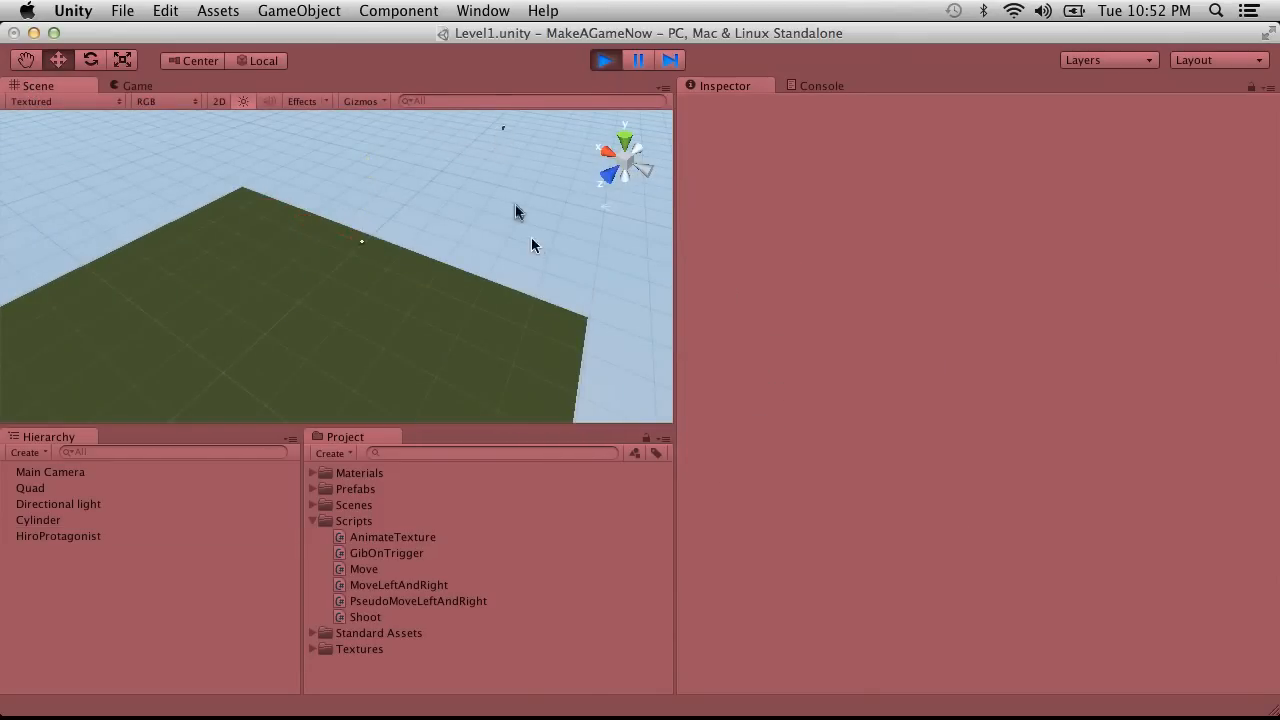
click(515, 124)
click(607, 60)
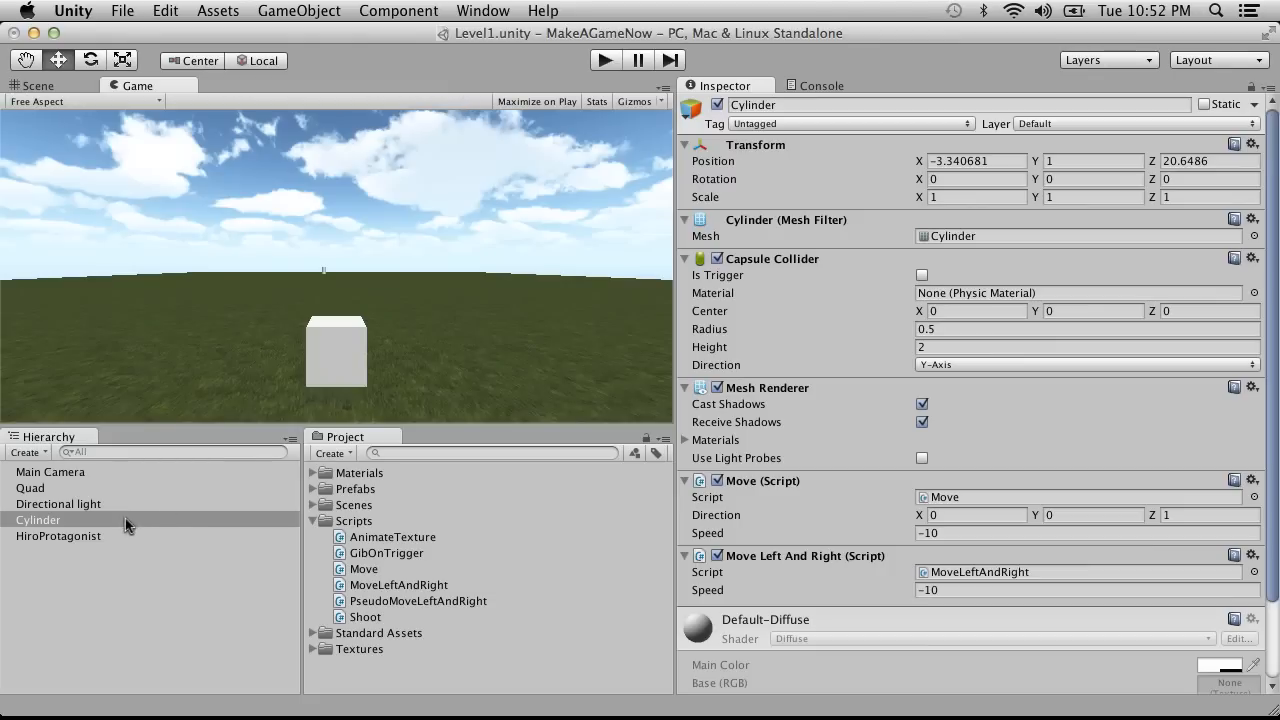
Step: Create a C# script named DestroyOnInvisible in the Scripts folder
click(385, 516)
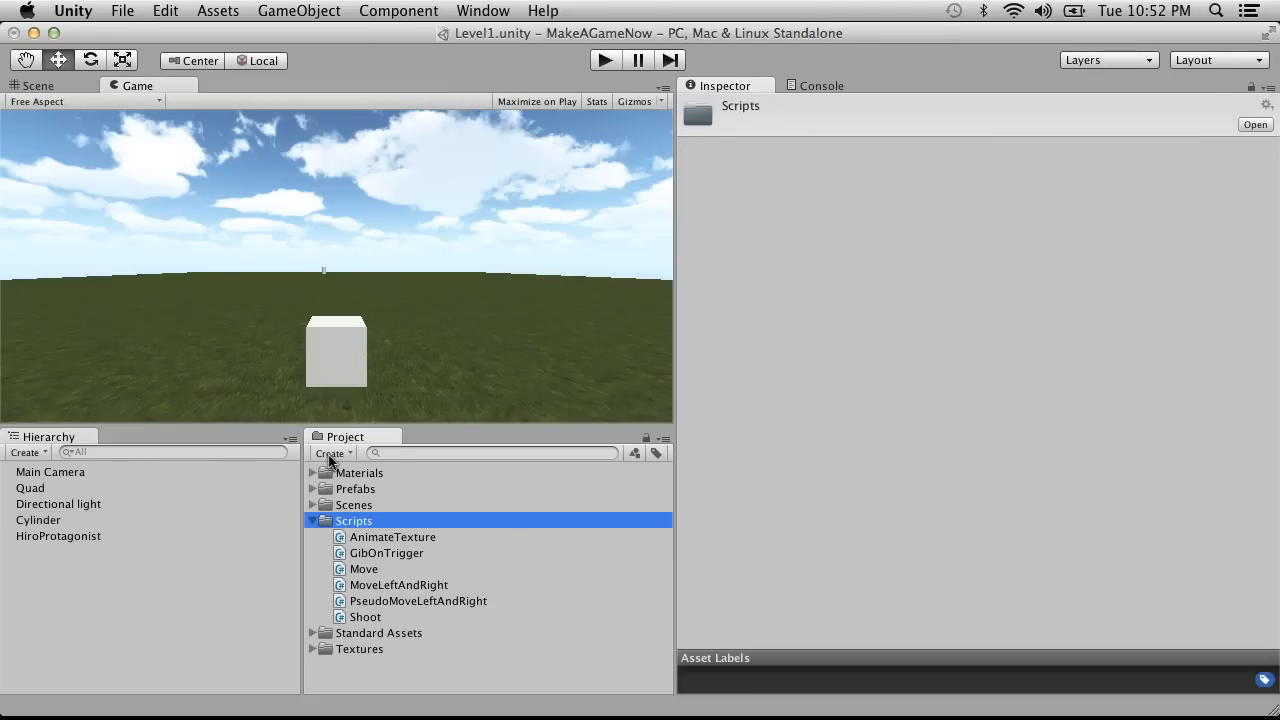
click(316, 455)
click(380, 517)
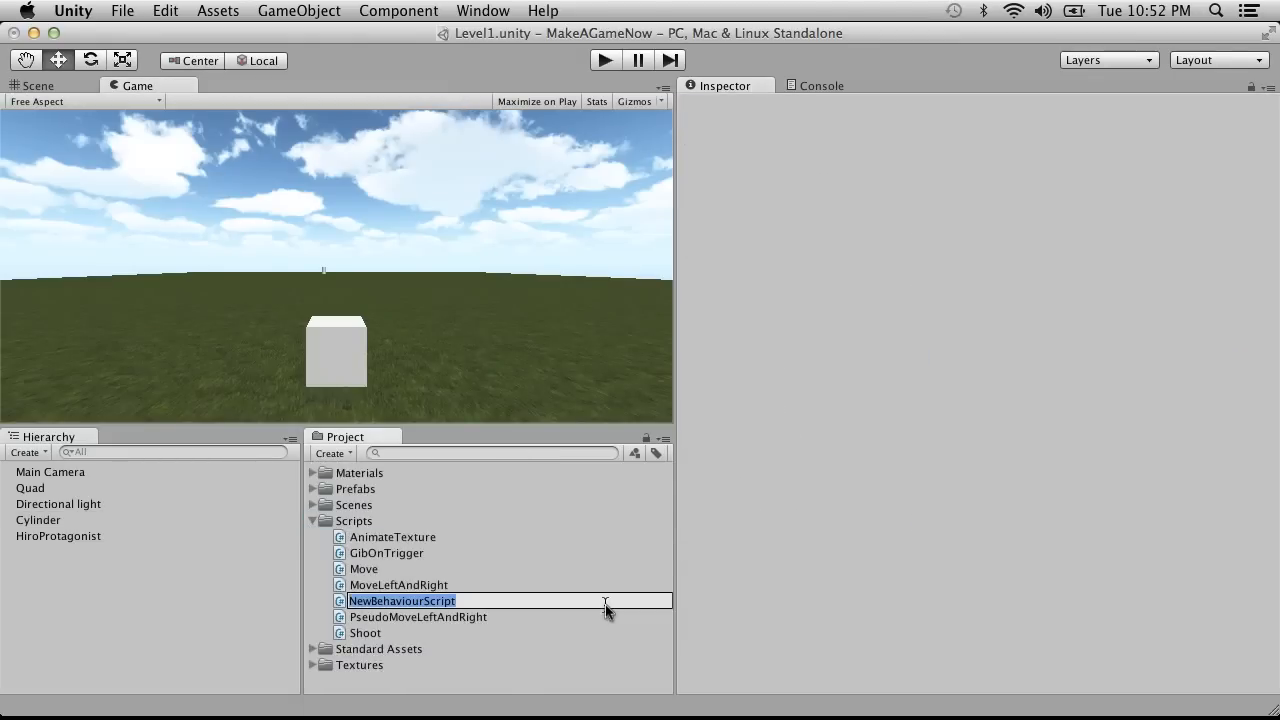
text(DestroyOnInvis)
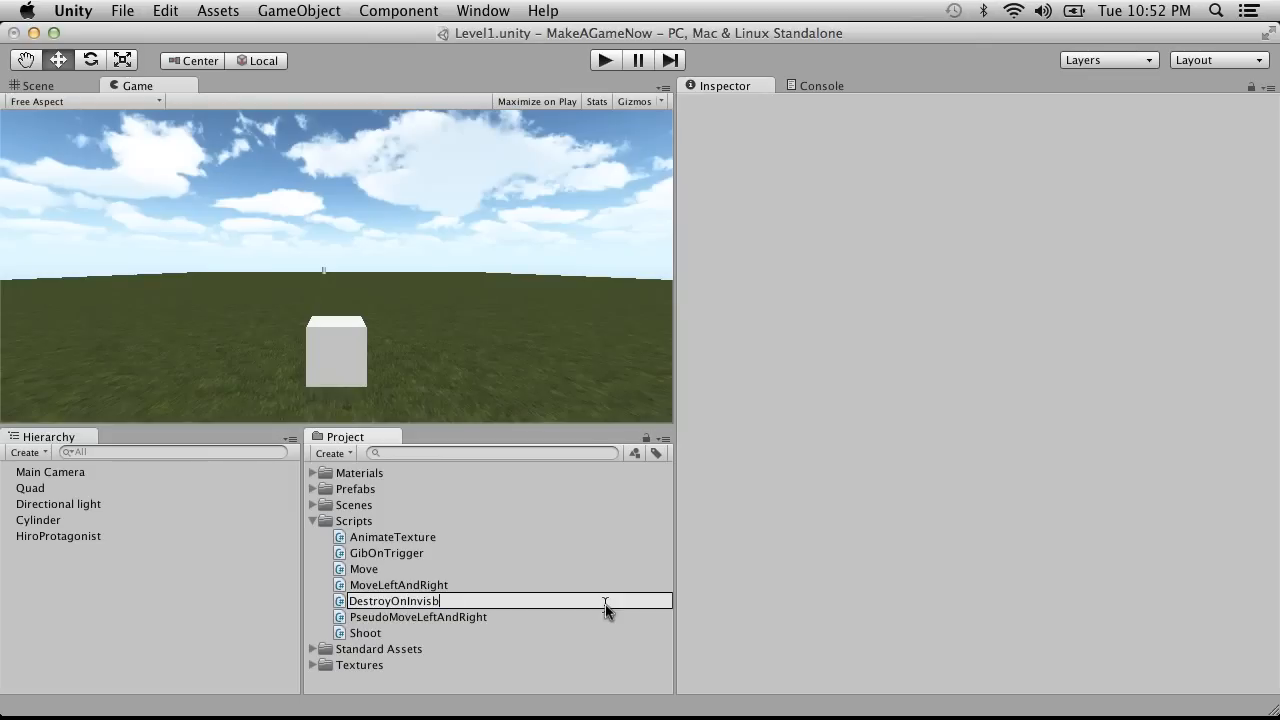
text(ible)
key(Return)
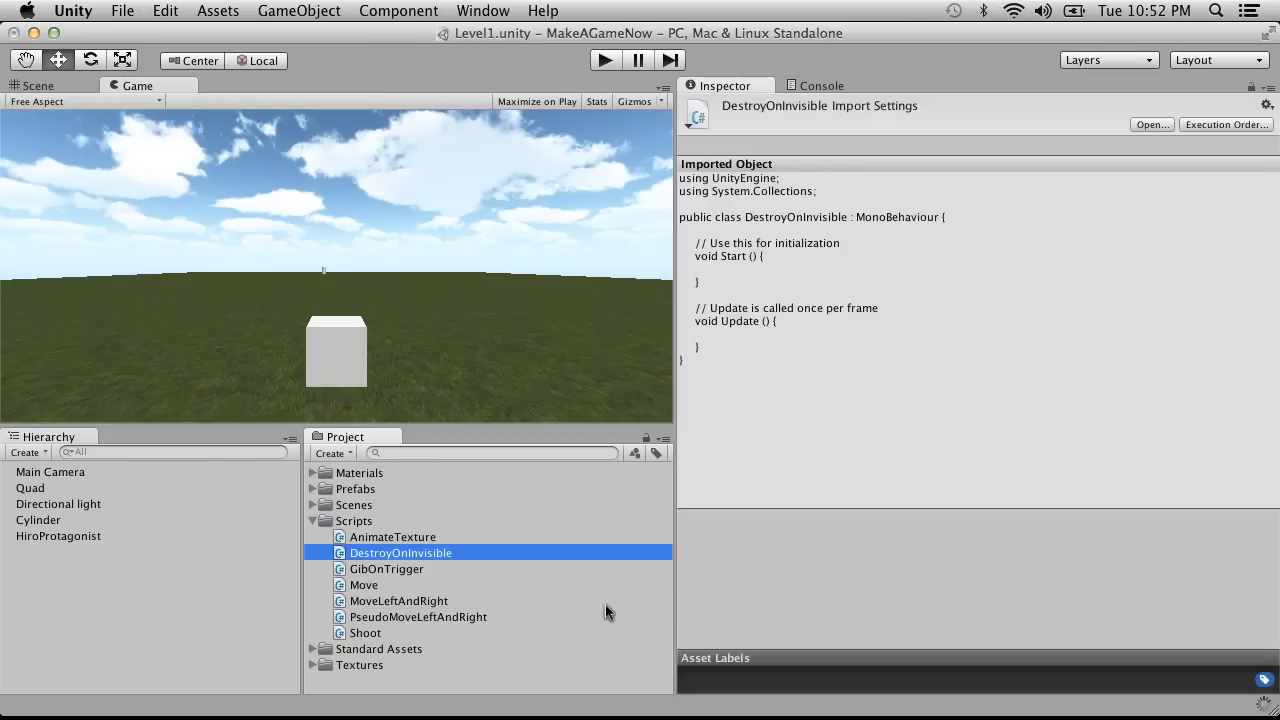
Step: Open DestroyOnInvisible for editing in MonoDevelop and put the class's opening brace on its own line
double_click(445, 554)
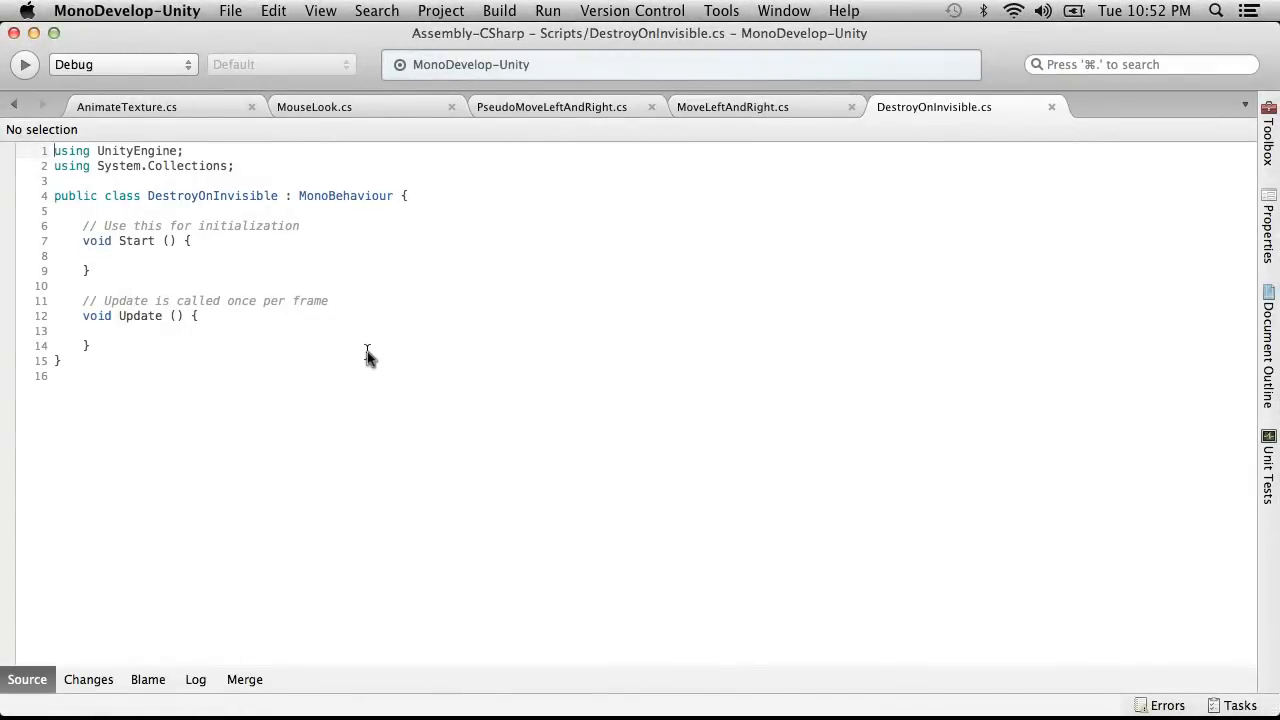
click(401, 196)
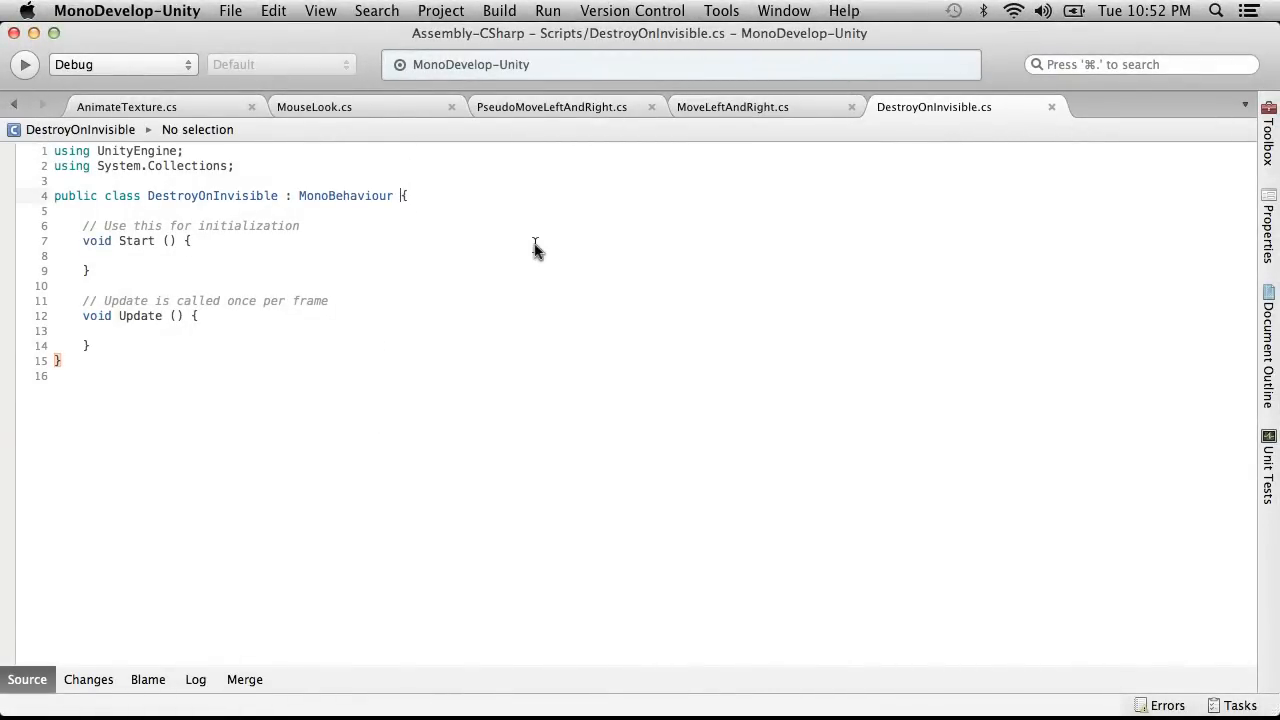
key(Return)
click(164, 222)
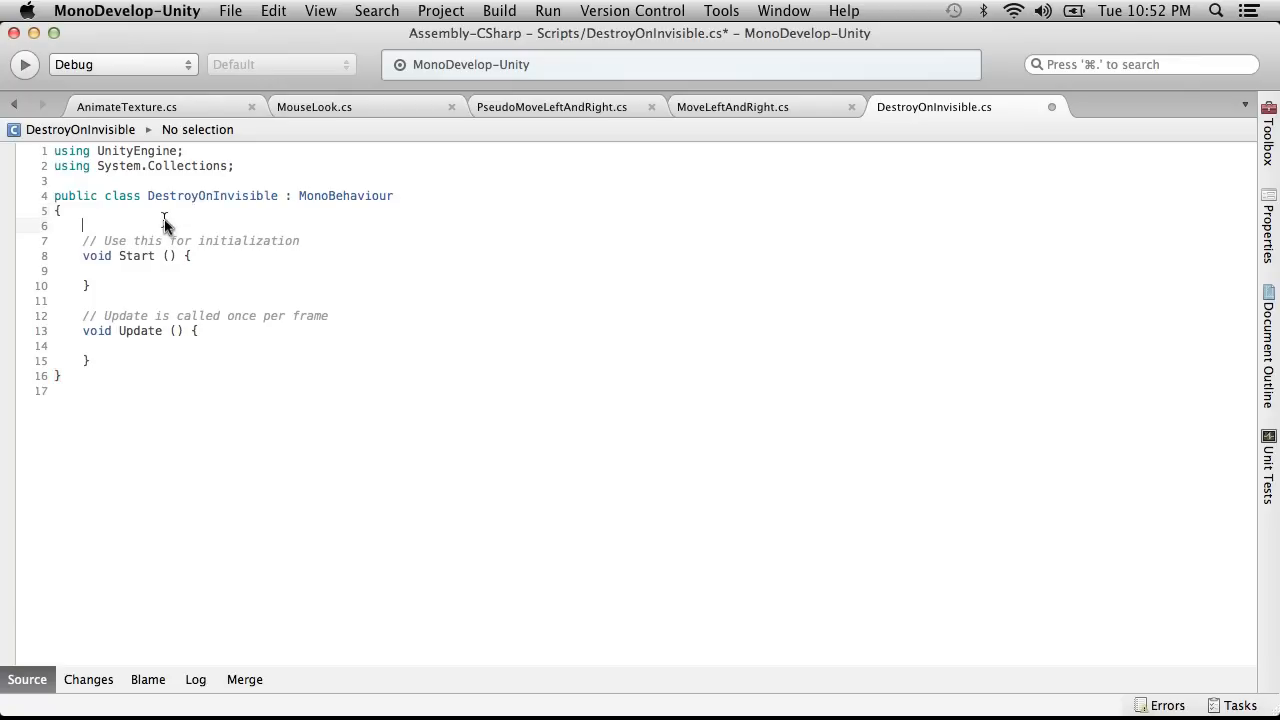
key(Return)
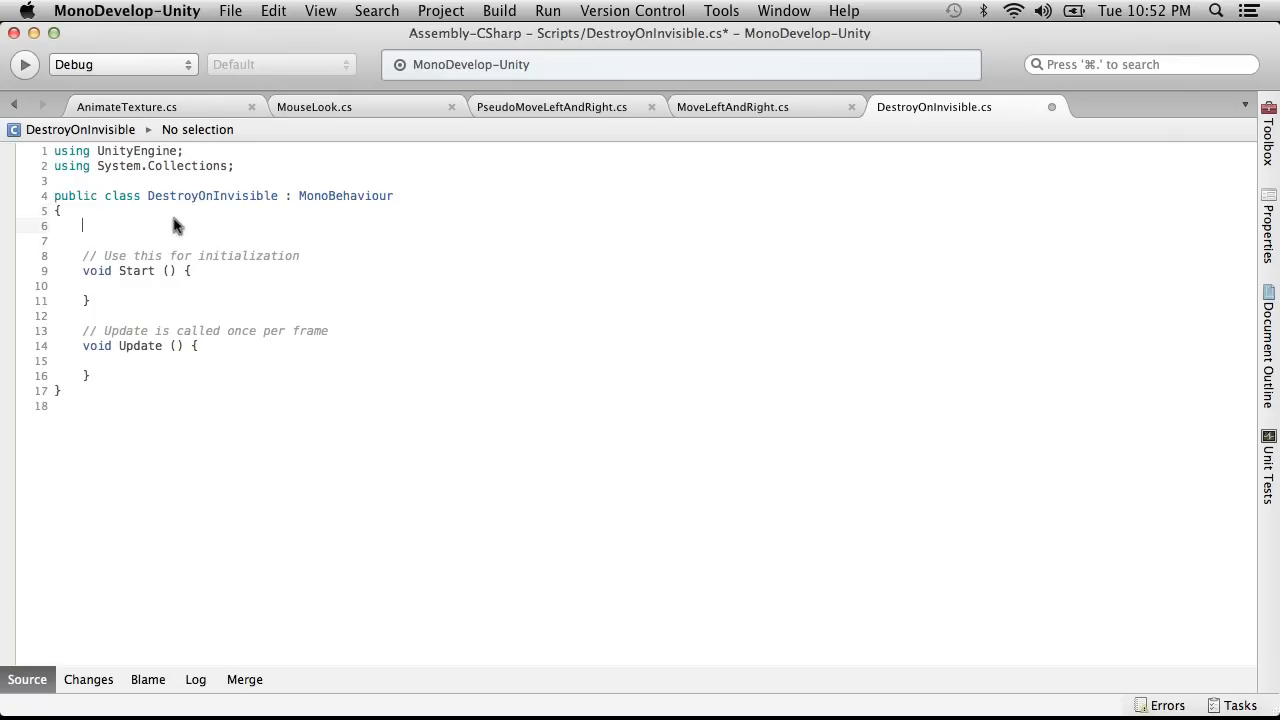
Step: Remove the default Start and Update methods with their comments from the DestroyOnInvisible class
key(super+Tab)
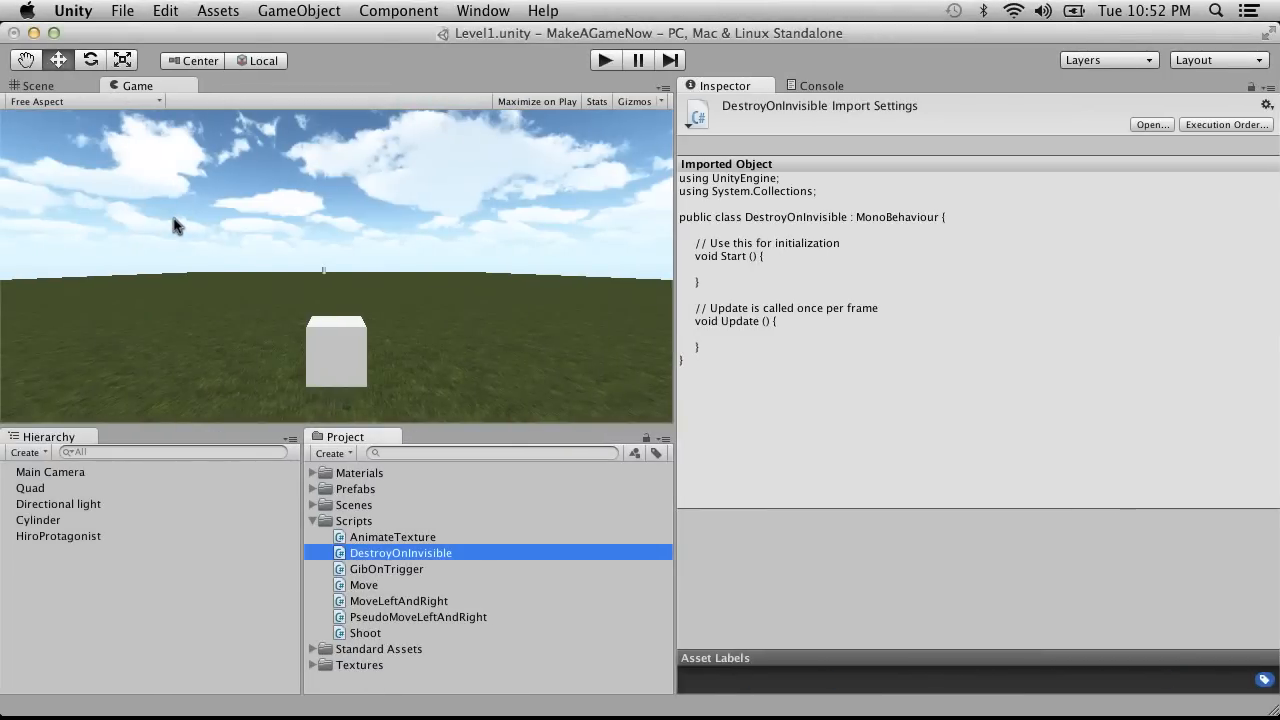
key(super+Tab)
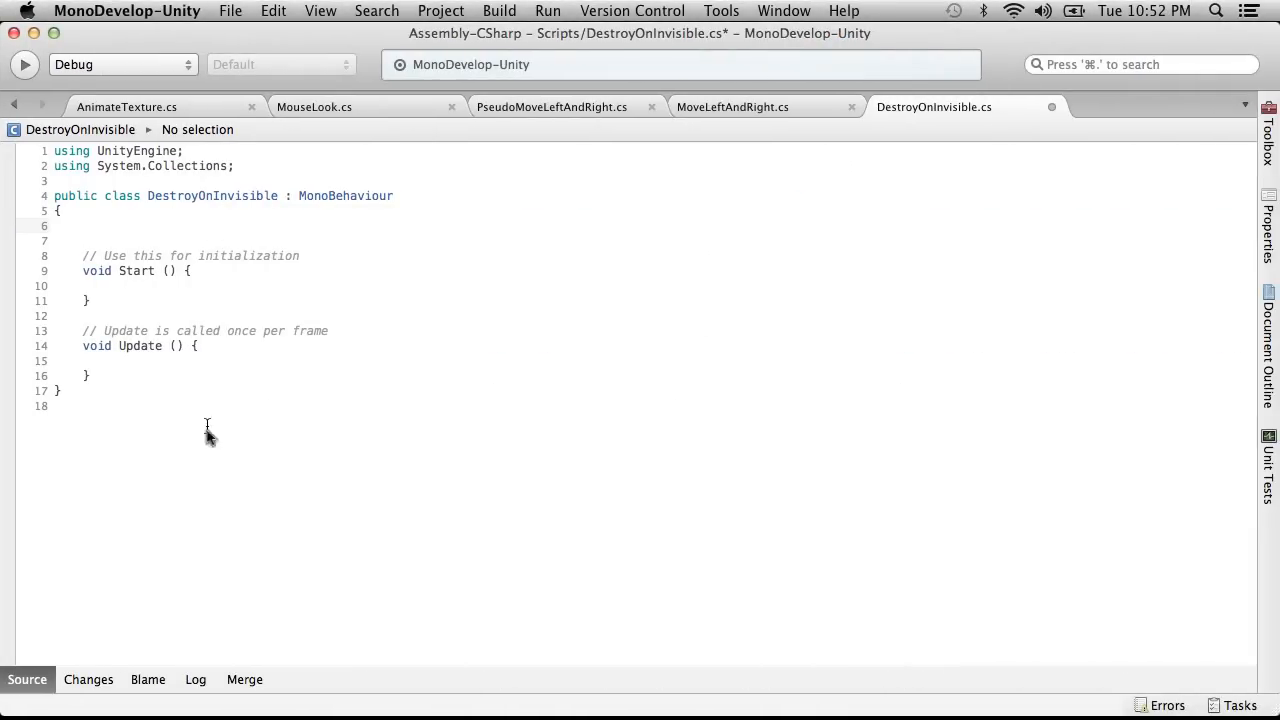
drag(131, 372, 55, 227)
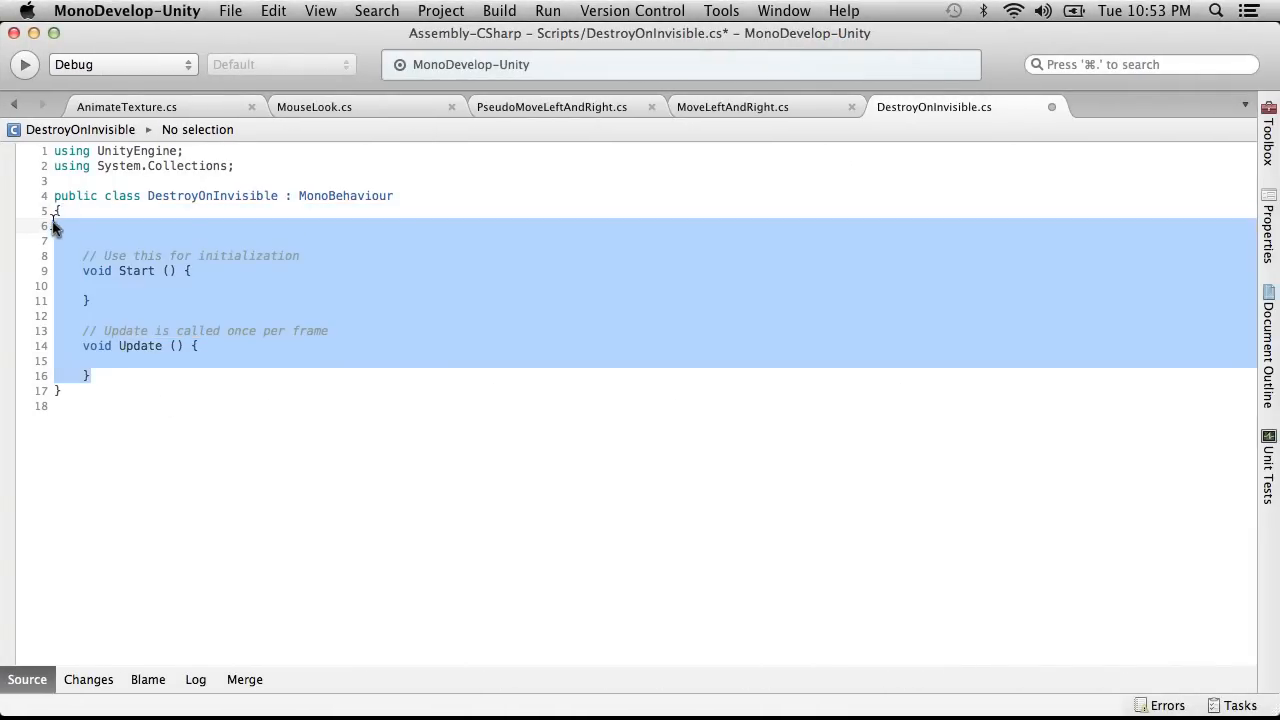
key(BackSpace)
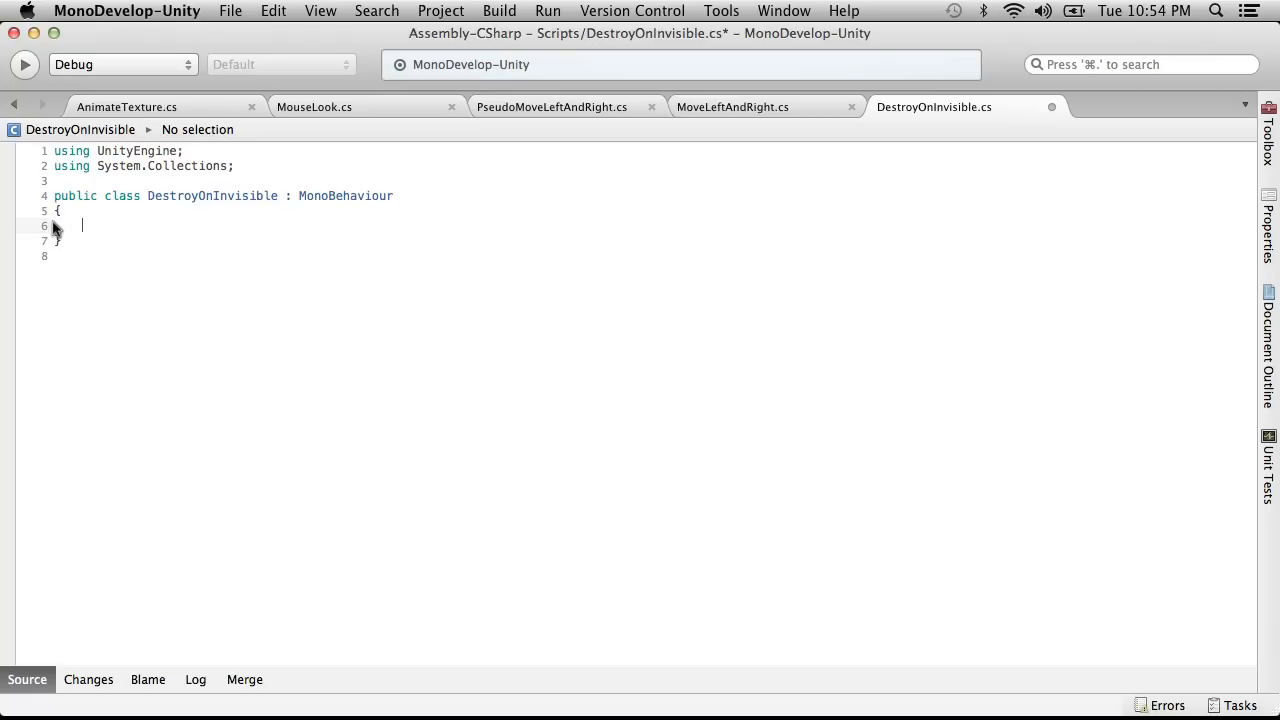
Step: Add an empty "void OnBecameInvisible()" method with braces to the DestroyOnInvisible class
text(v)
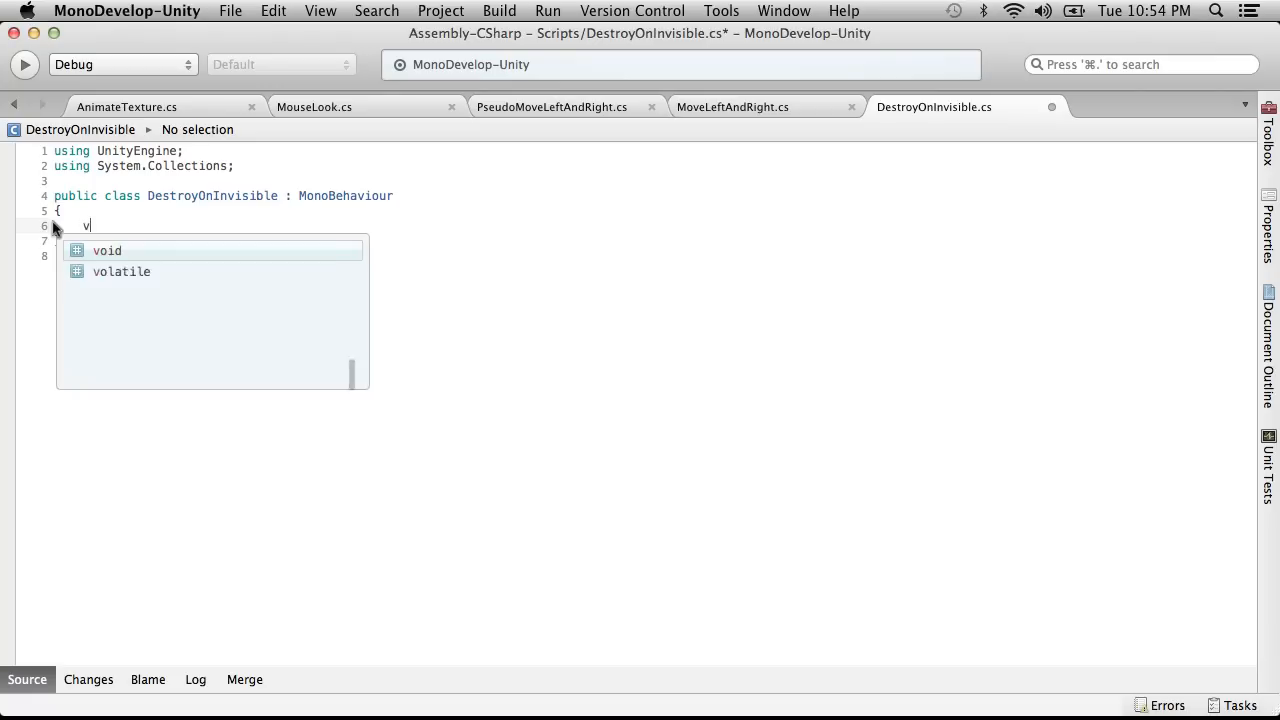
text(oid On)
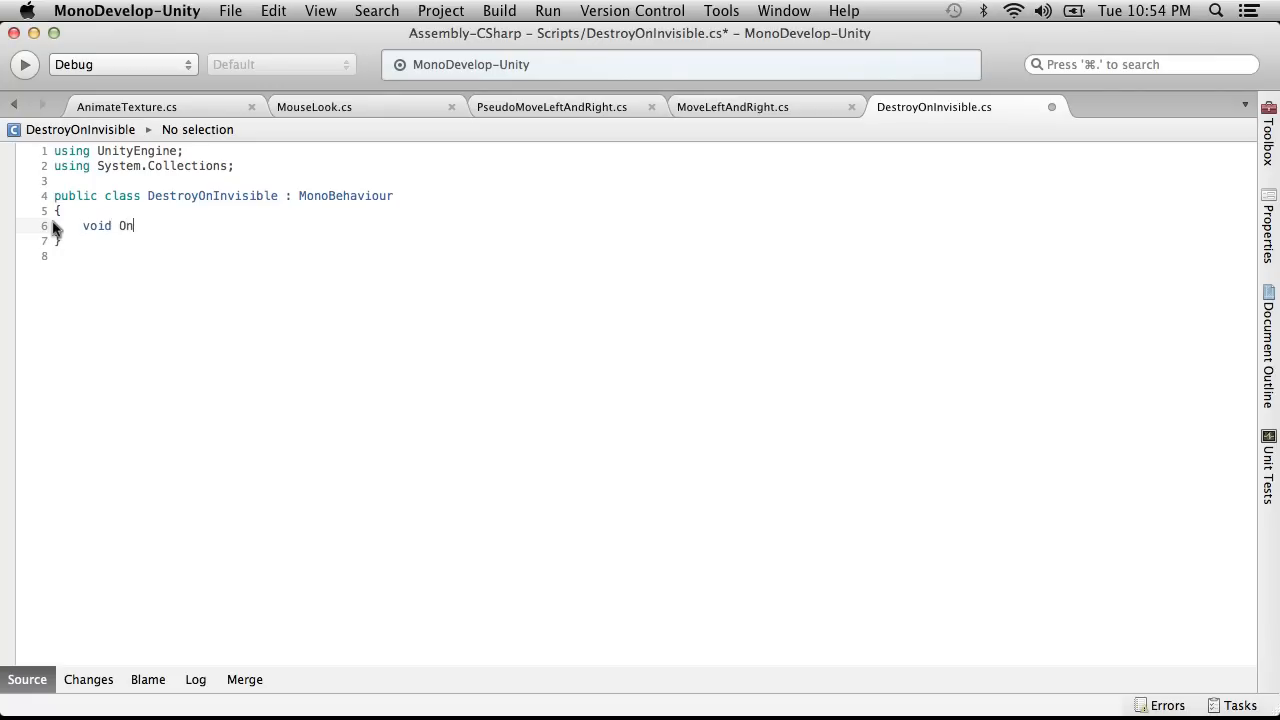
text(BecameInvisible())
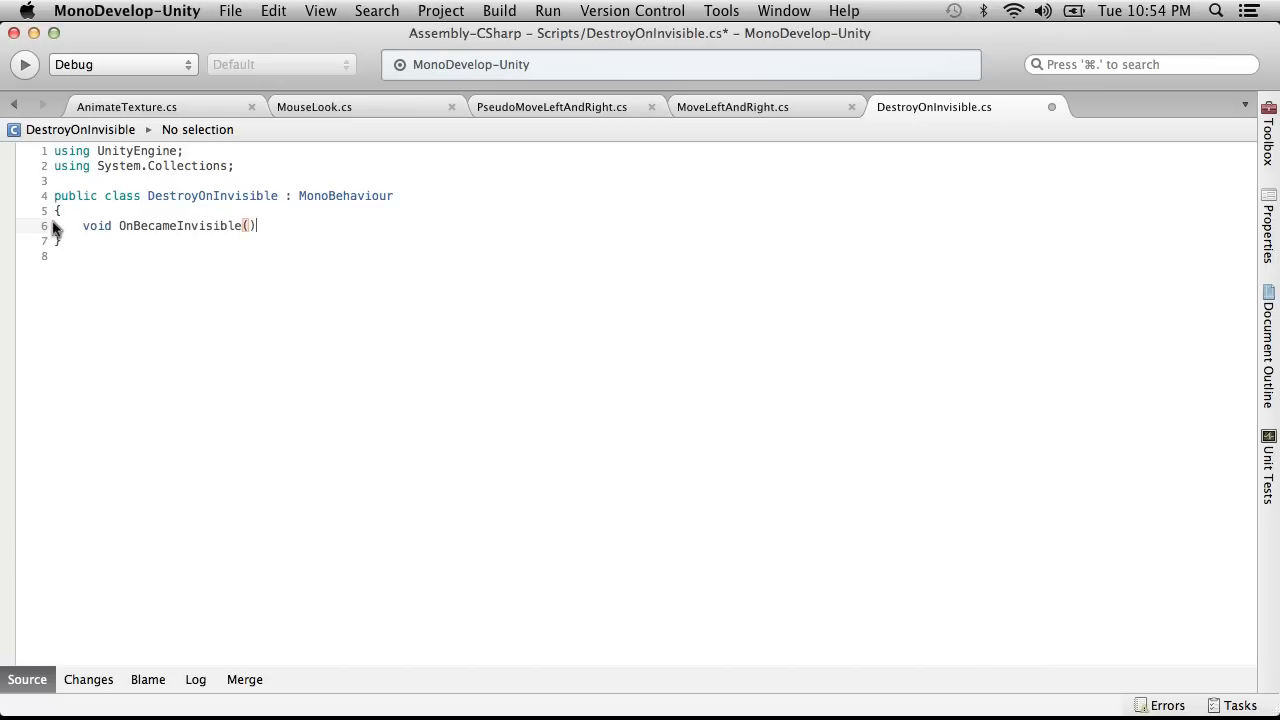
key(Return)
text({)
key(Return)
text(})
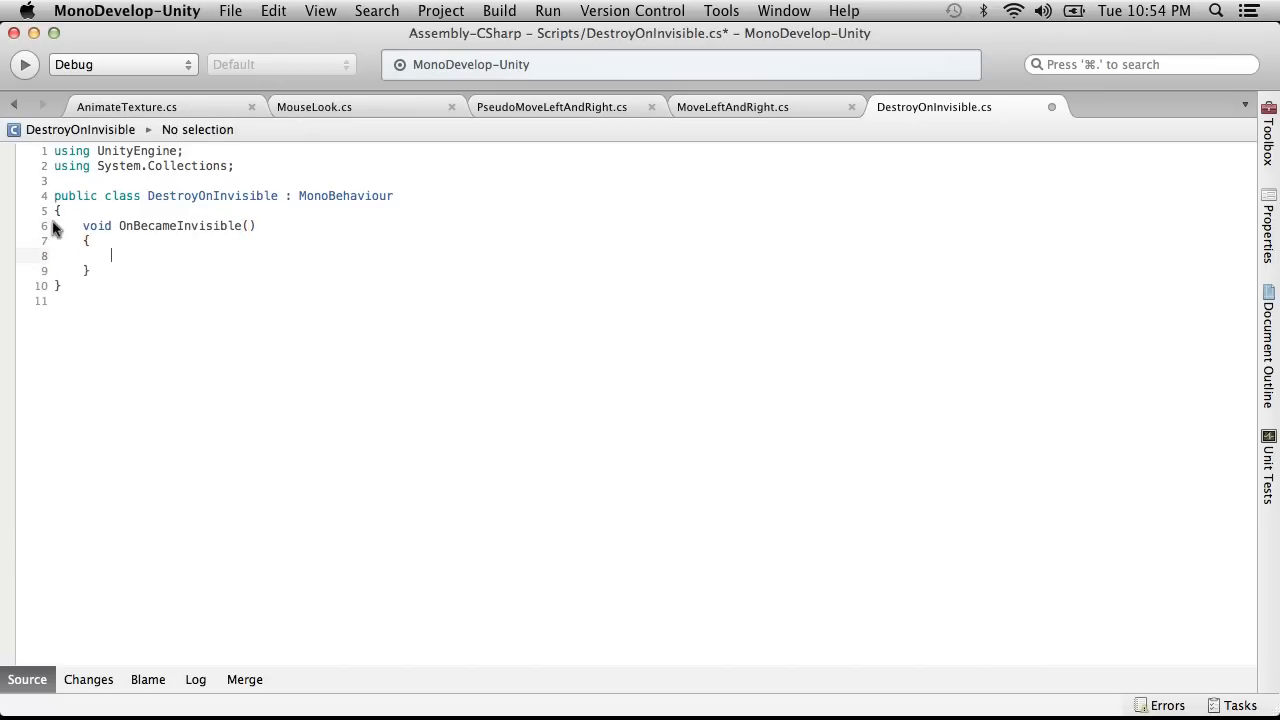
Step: Switch to Chrome, search the web for onbecameinvisible, and open the Unity Scripting API page for MonoBehaviour.OnBecameInvisible
key(super+Tab)
click(300, 45)
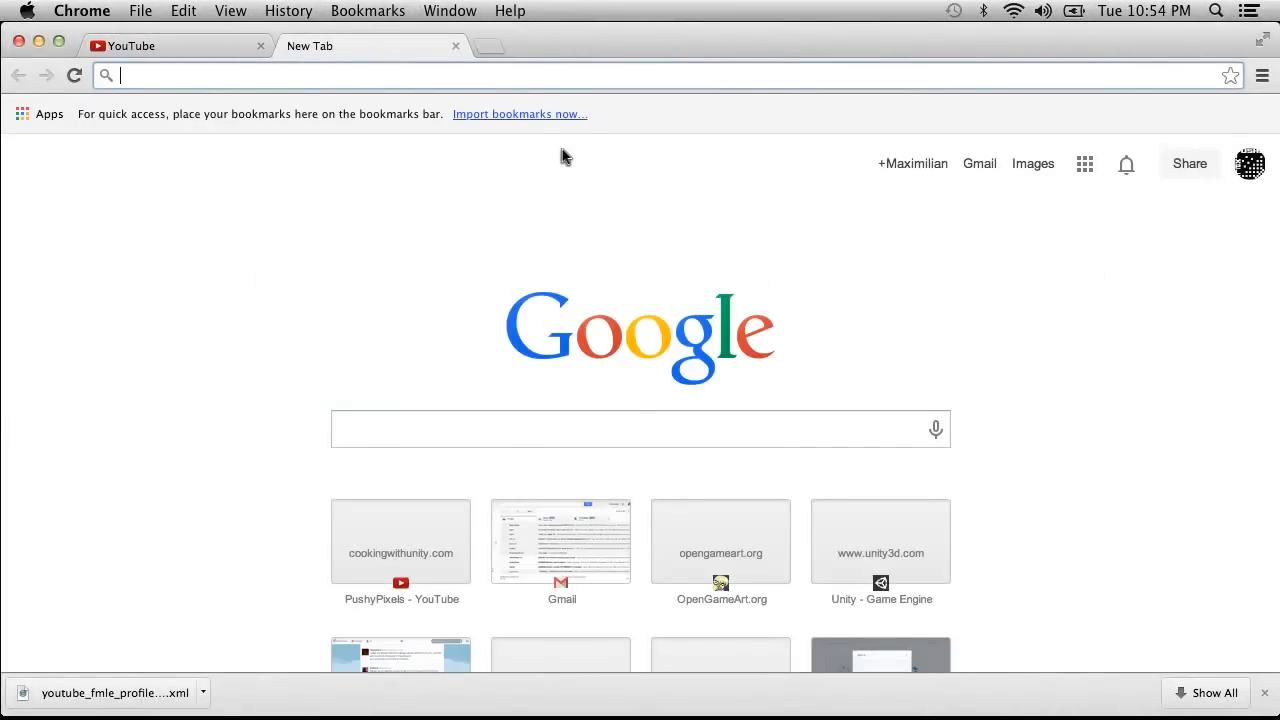
text(onbecameinvis)
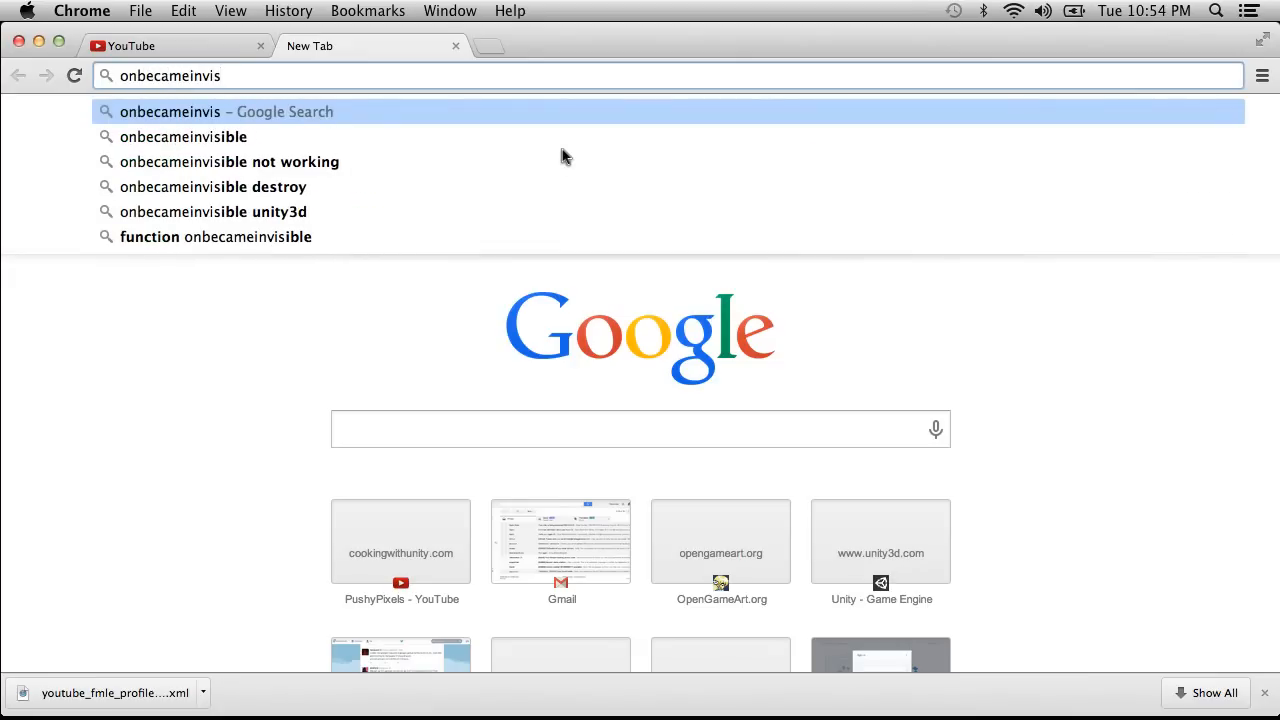
key(Down)
key(Return)
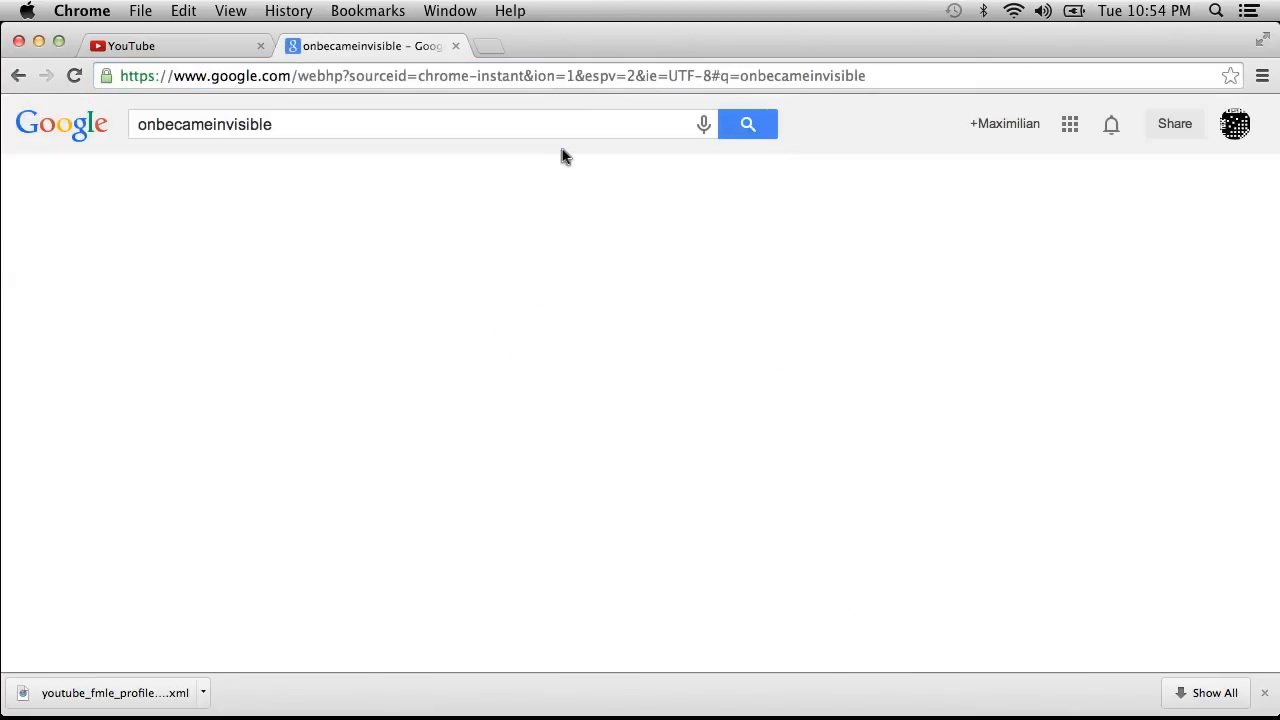
click(257, 277)
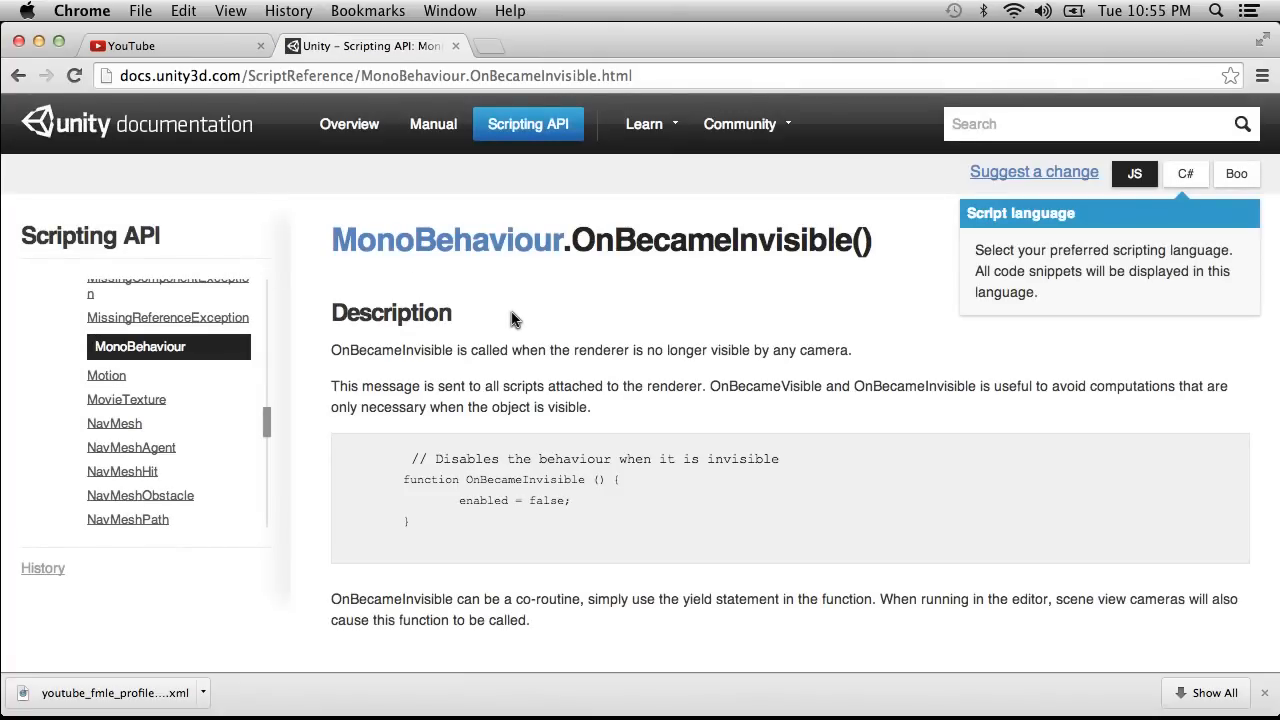
Step: Open the MonoBehaviour reference page and examine its list of messages, including the OnApplication, OnBecameInvisible and OnCollision entries
scroll(510, 318, down, 1)
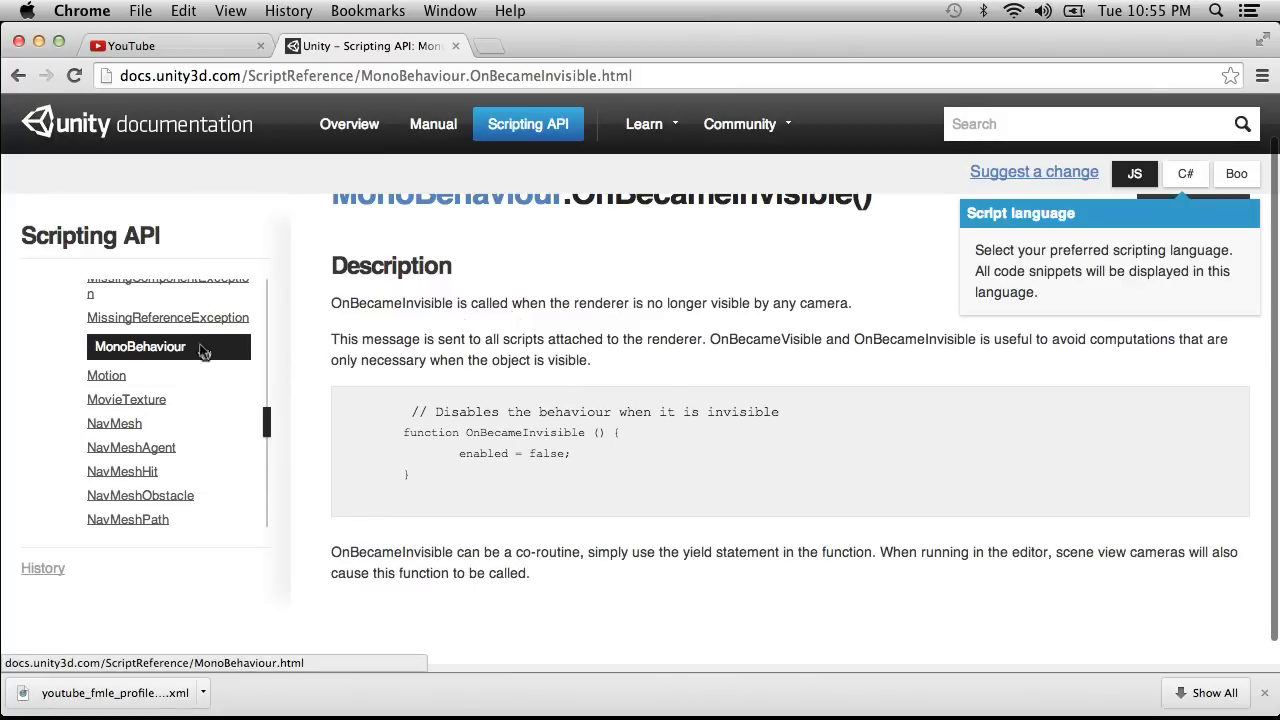
click(157, 350)
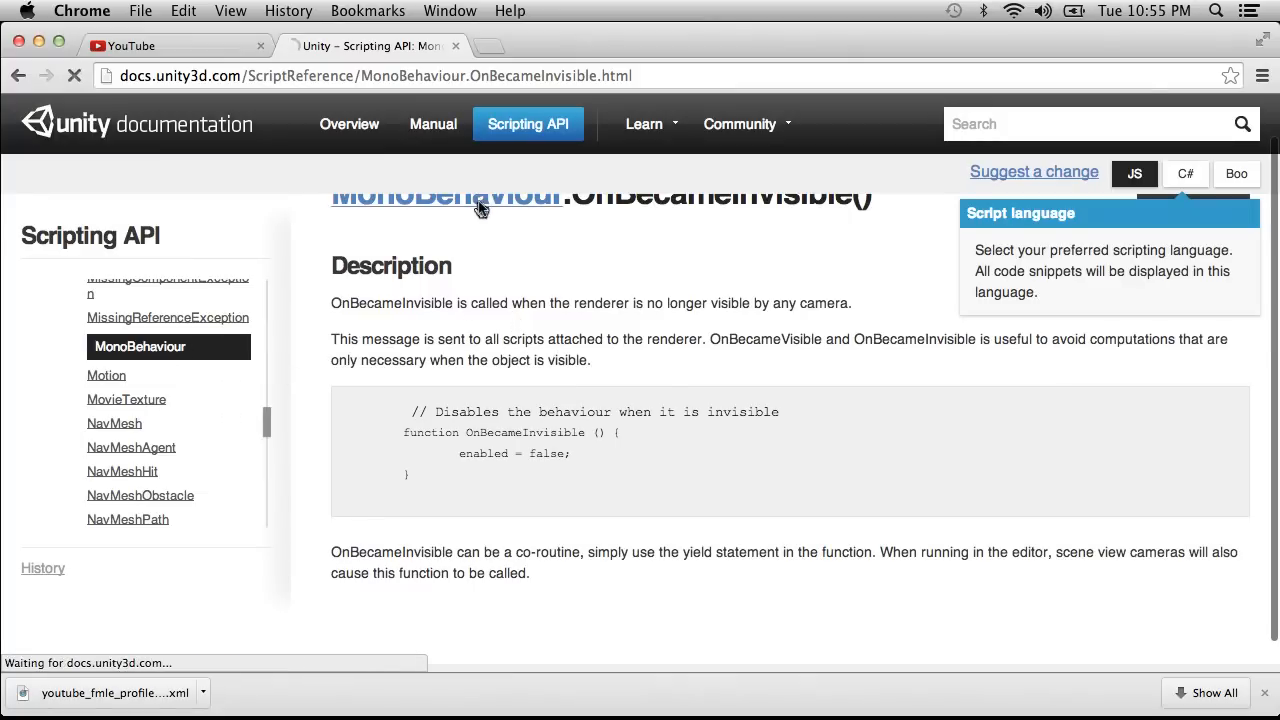
scroll(507, 554, down, 10)
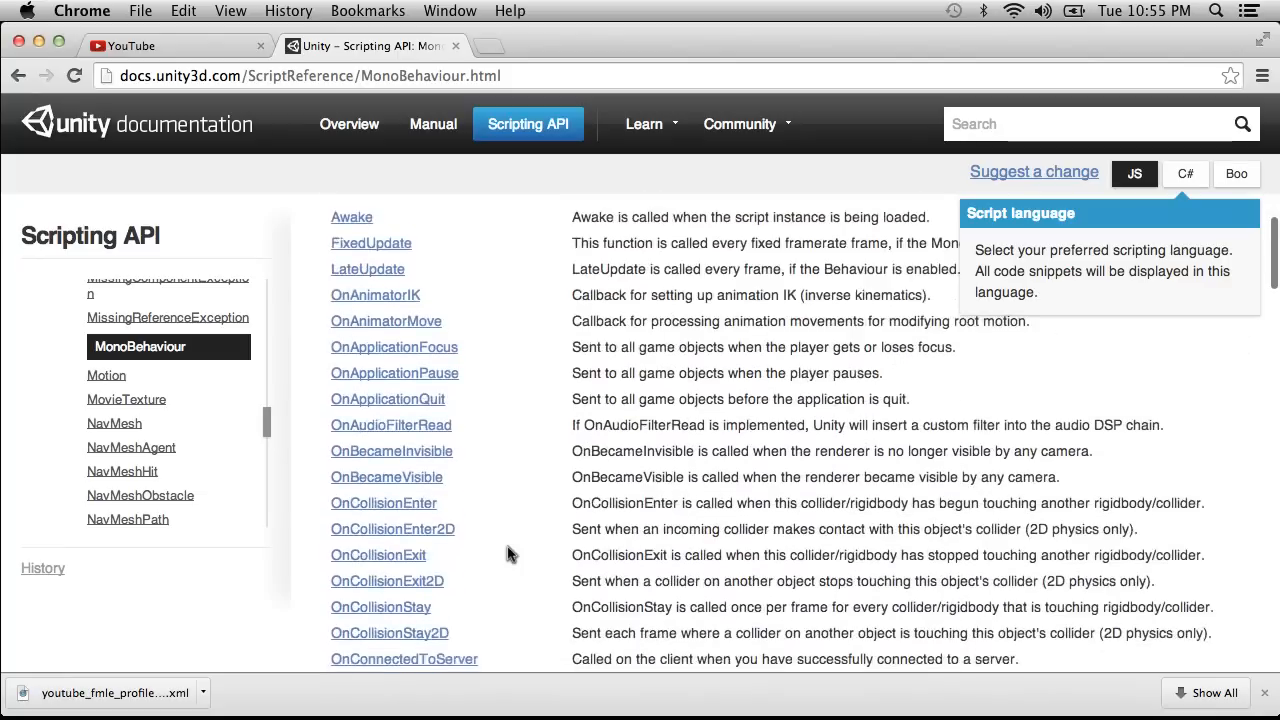
scroll(507, 554, up, 1)
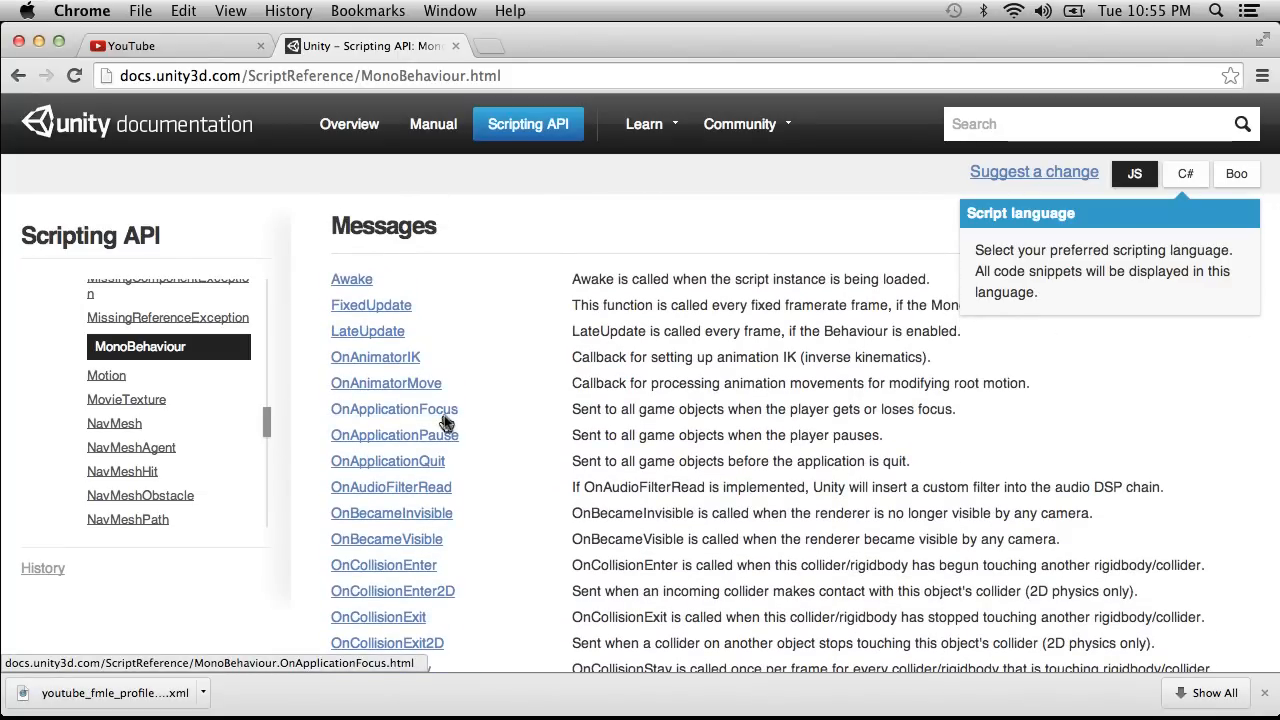
scroll(444, 415, down, 10)
scroll(444, 421, down, 10)
scroll(444, 421, up, 3)
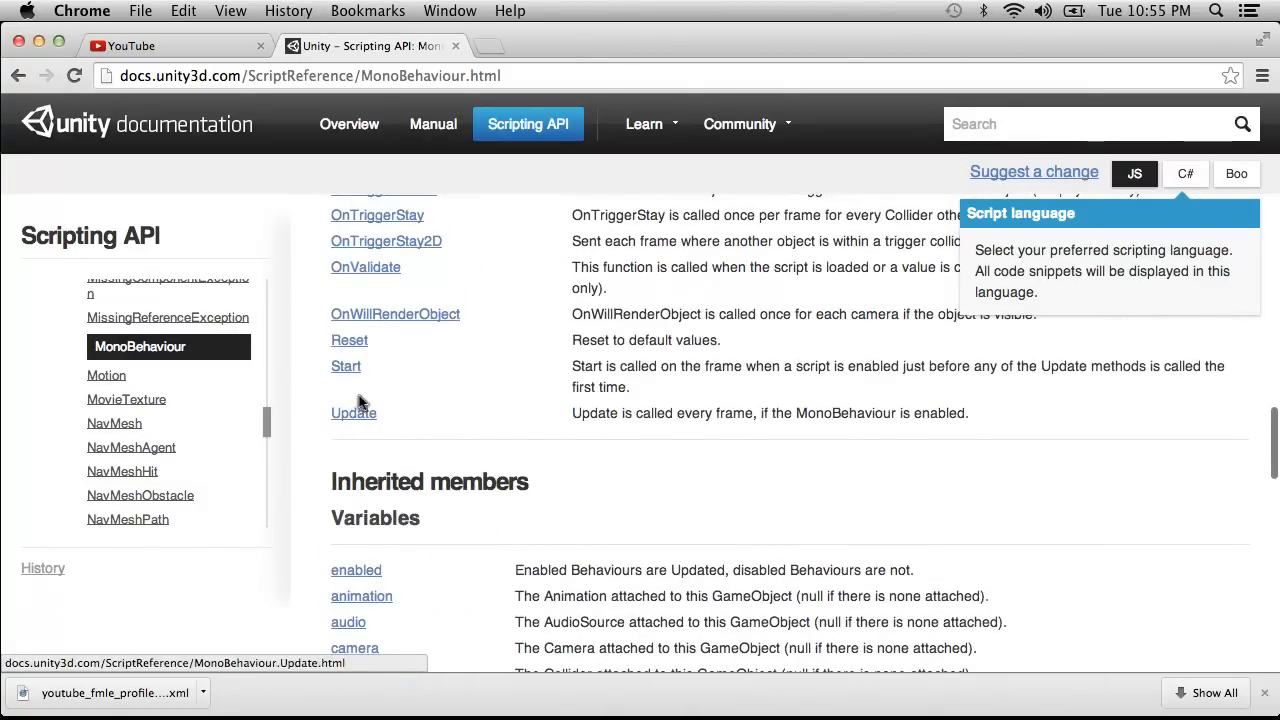
scroll(360, 403, up, 6)
scroll(360, 403, up, 7)
scroll(360, 403, up, 9)
scroll(361, 401, up, 4)
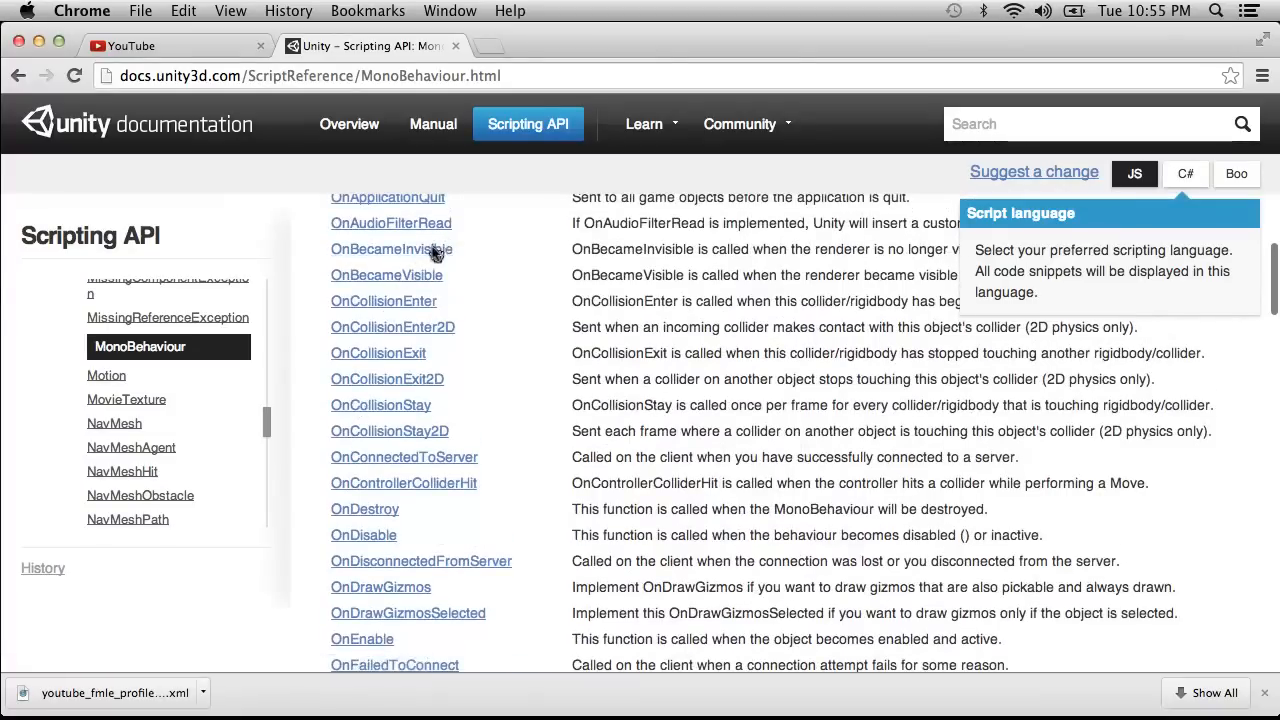
scroll(658, 257, up, 2)
scroll(658, 257, up, 1)
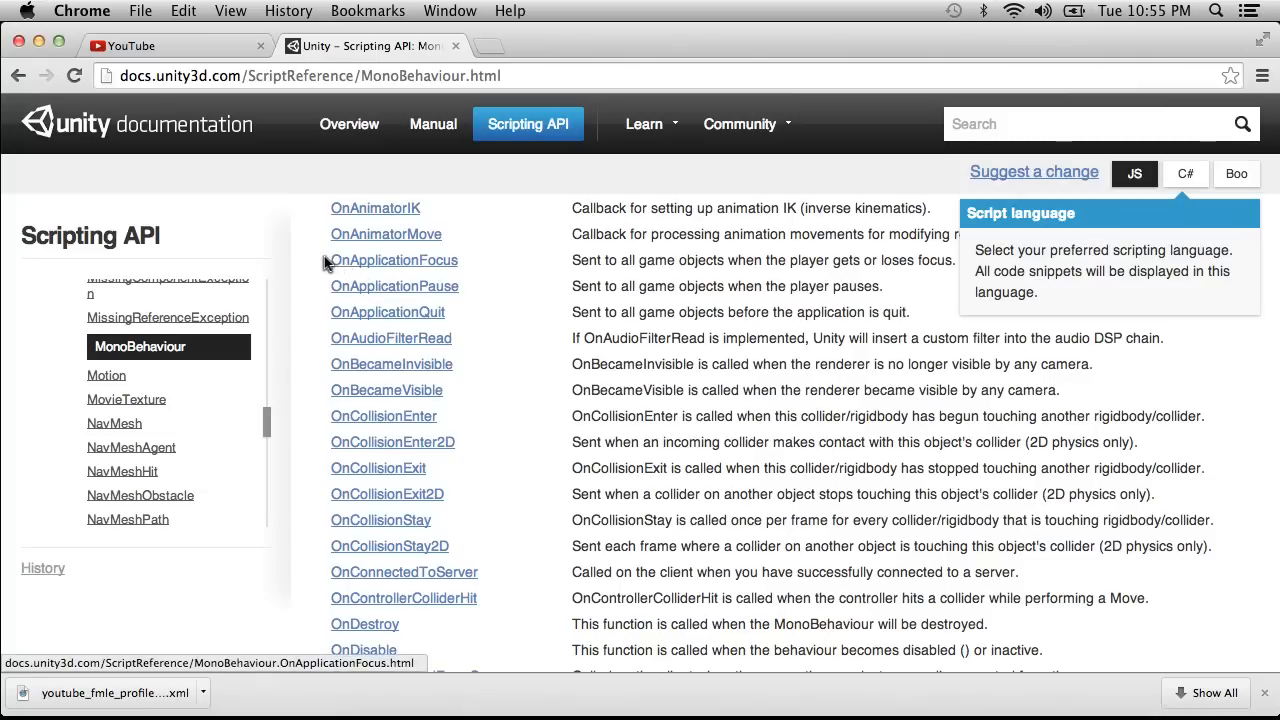
drag(325, 258, 390, 268)
click(480, 284)
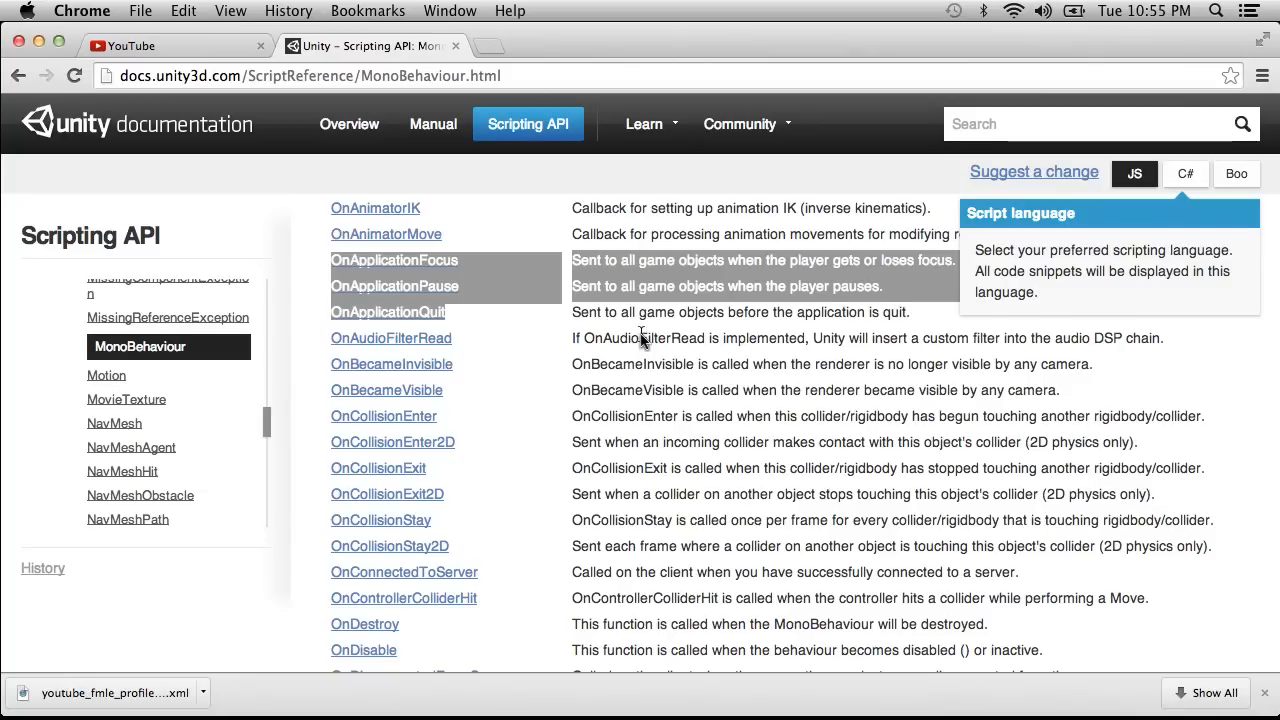
click(512, 330)
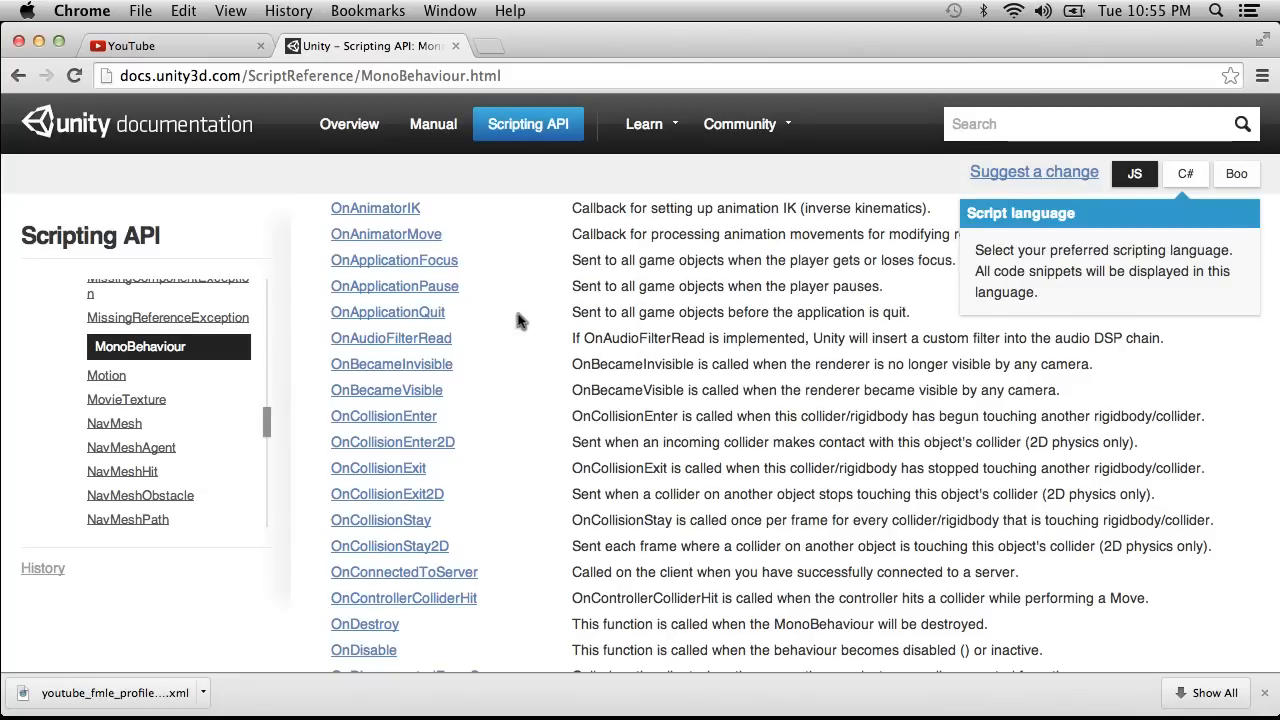
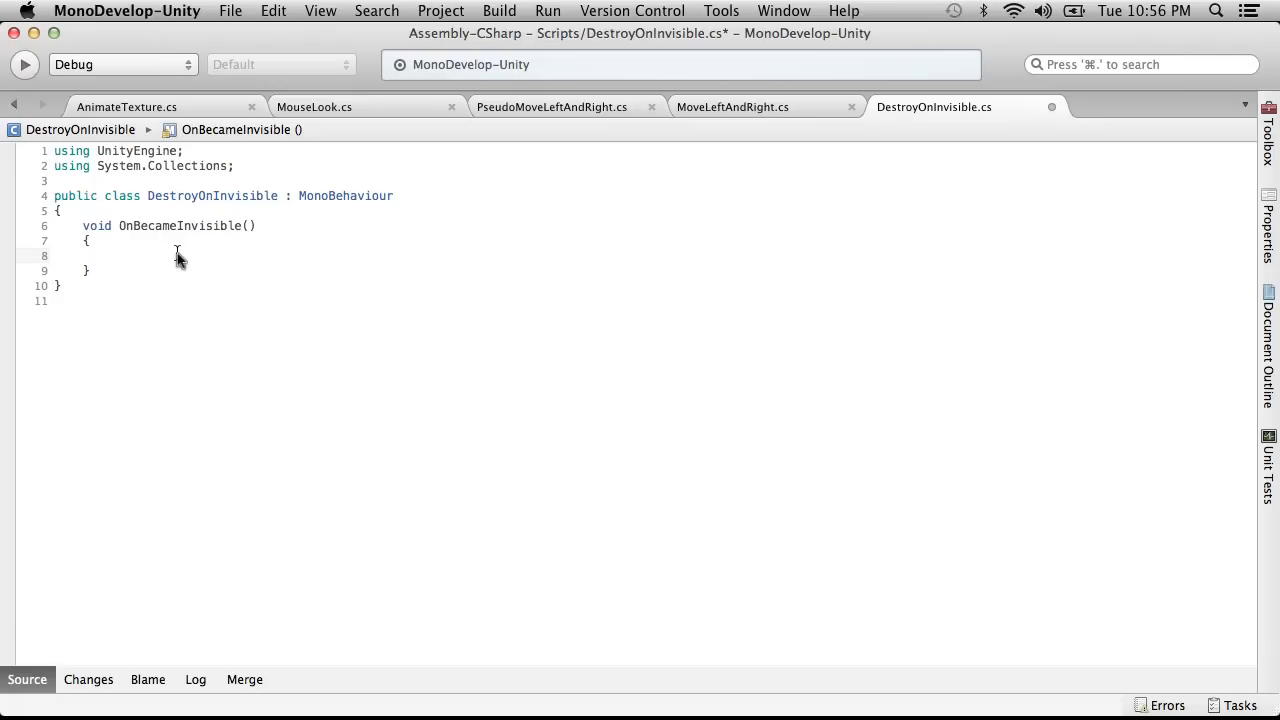
Step: Add "Destroy(gameObject);" to the body of the OnBecameInvisible method and save the DestroyOnInvisible script
text(DestroyO)
key(BackSpace)
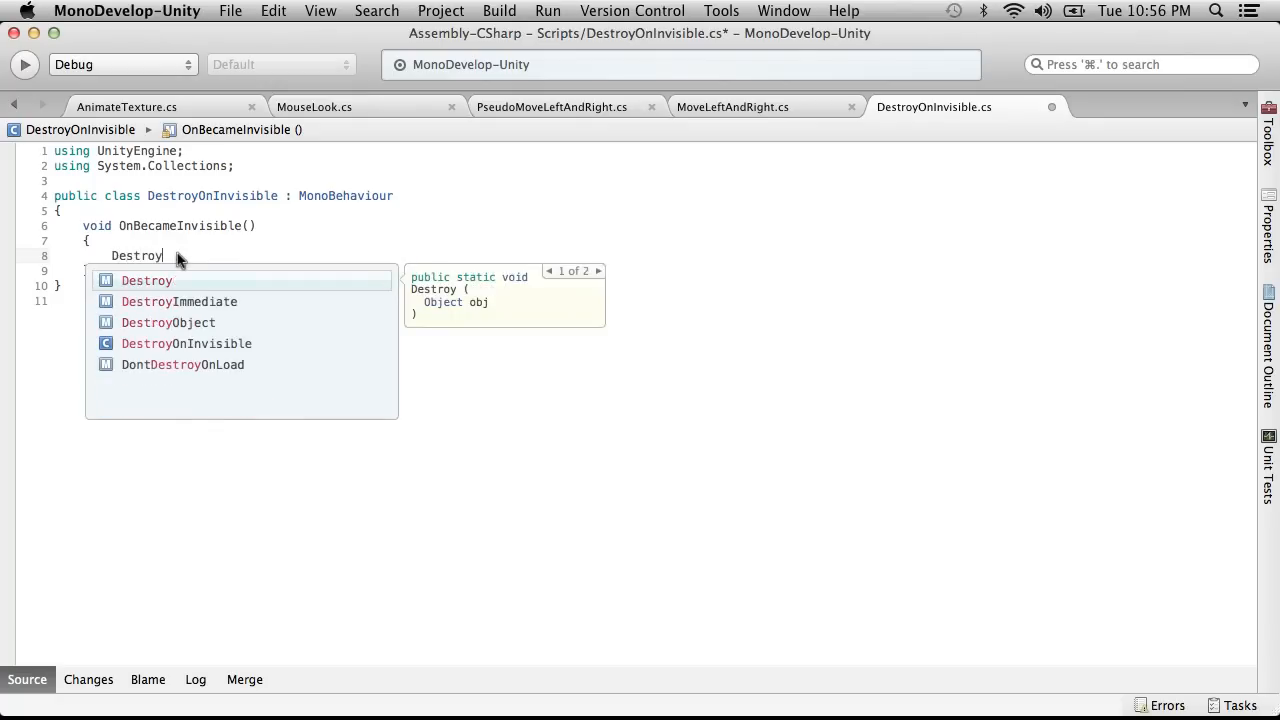
text((game)
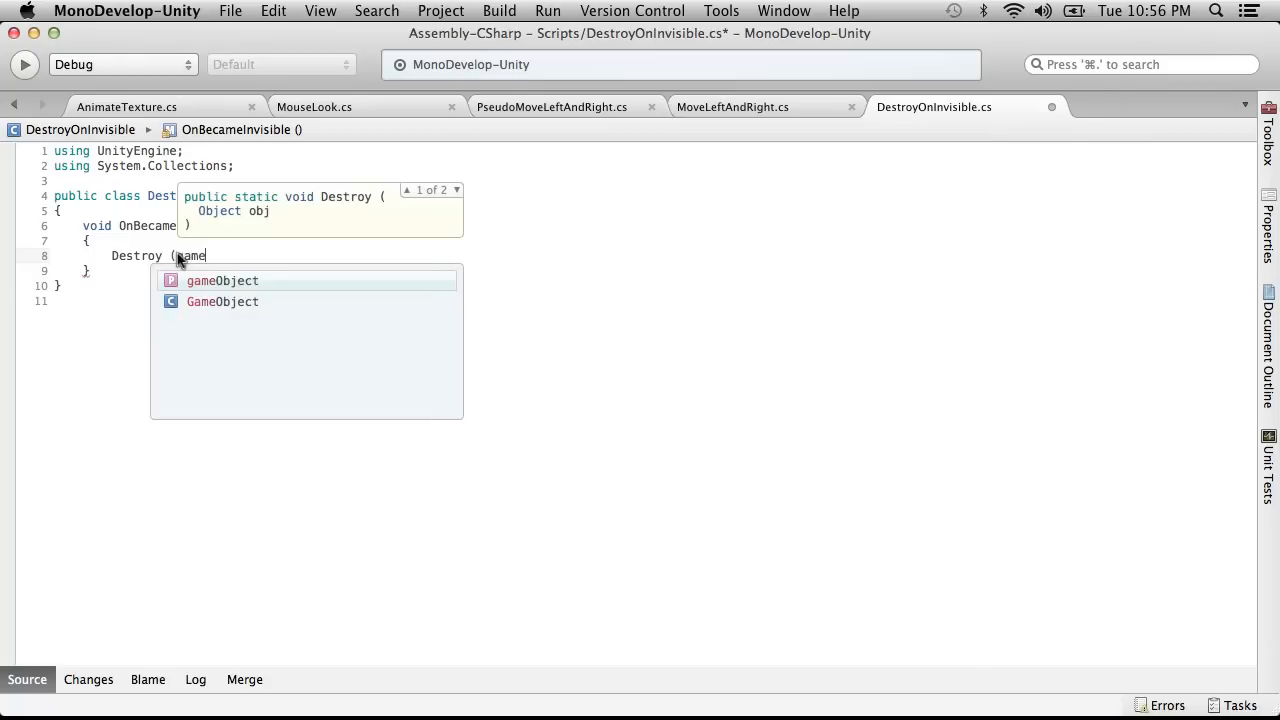
text(Object);)
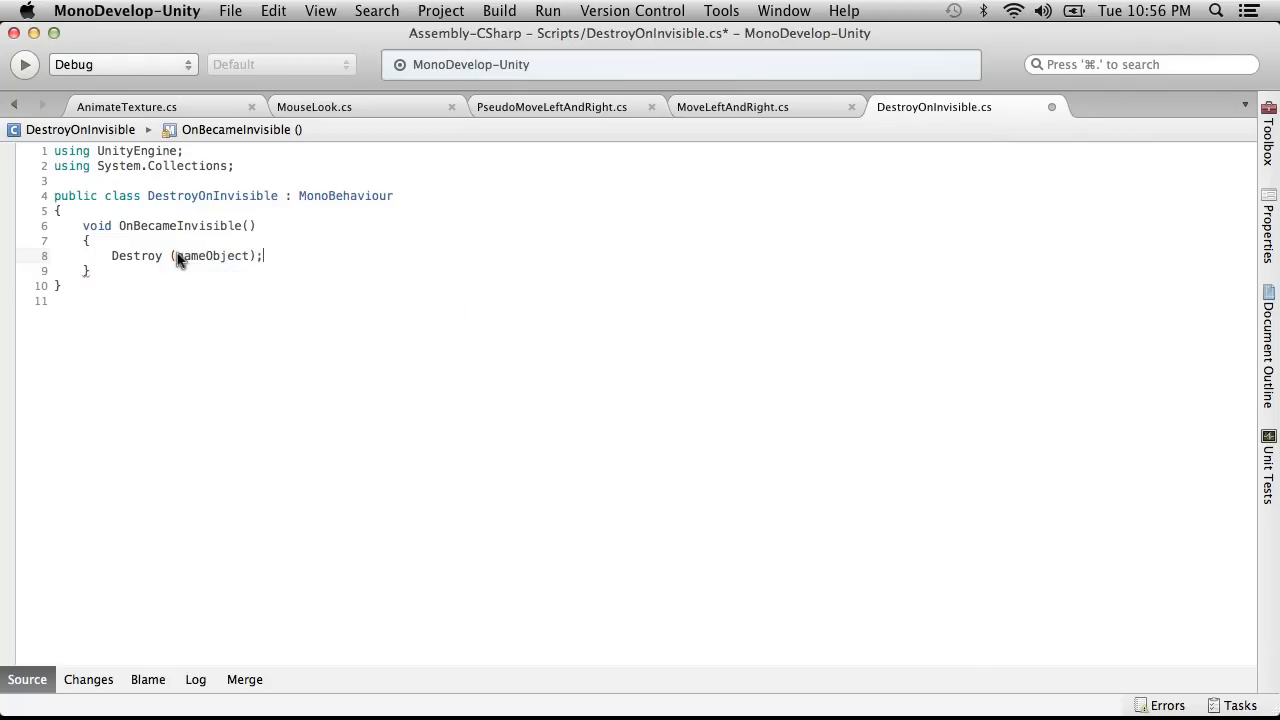
key(Left)
key(Left)
key(Left)
key(Left)
key(Left)
key(Left)
key(BackSpace)
click(230, 10)
click(266, 86)
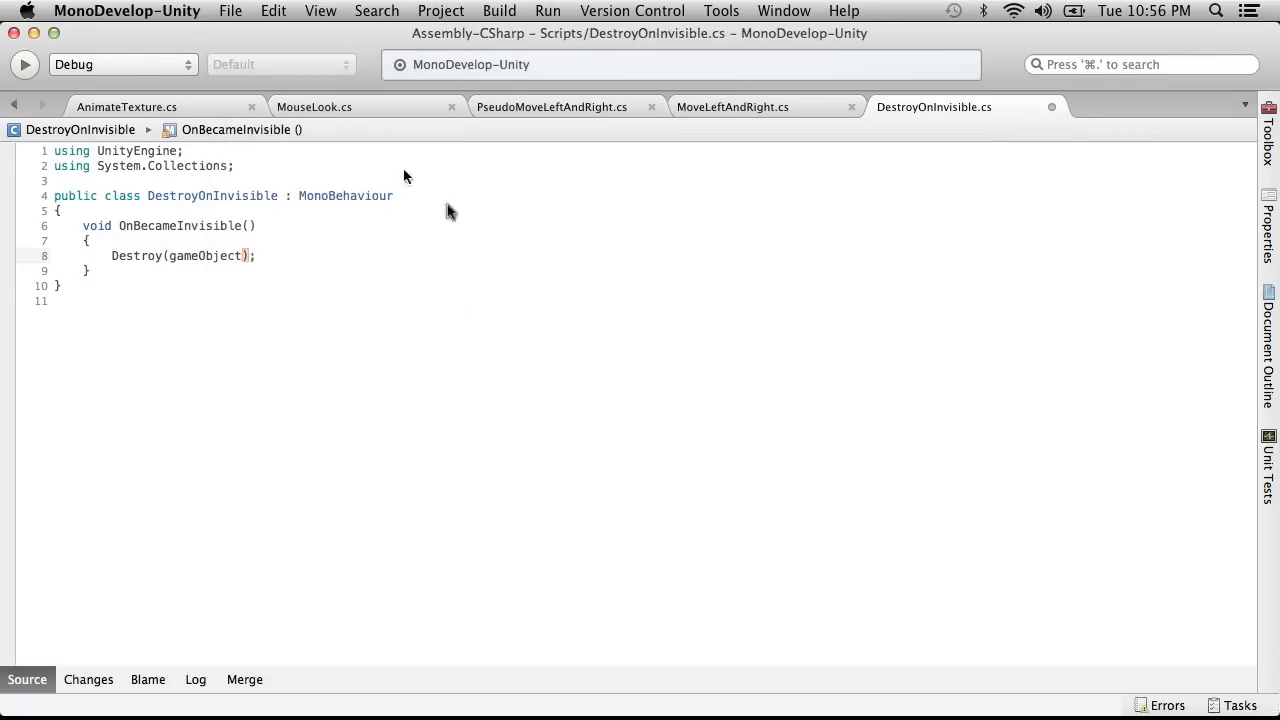
Step: Switch to Unity, attach the DestroyOnInvisible script to the Cylinder, and test-play the level while watching it in the Scene view
key(super+Tab)
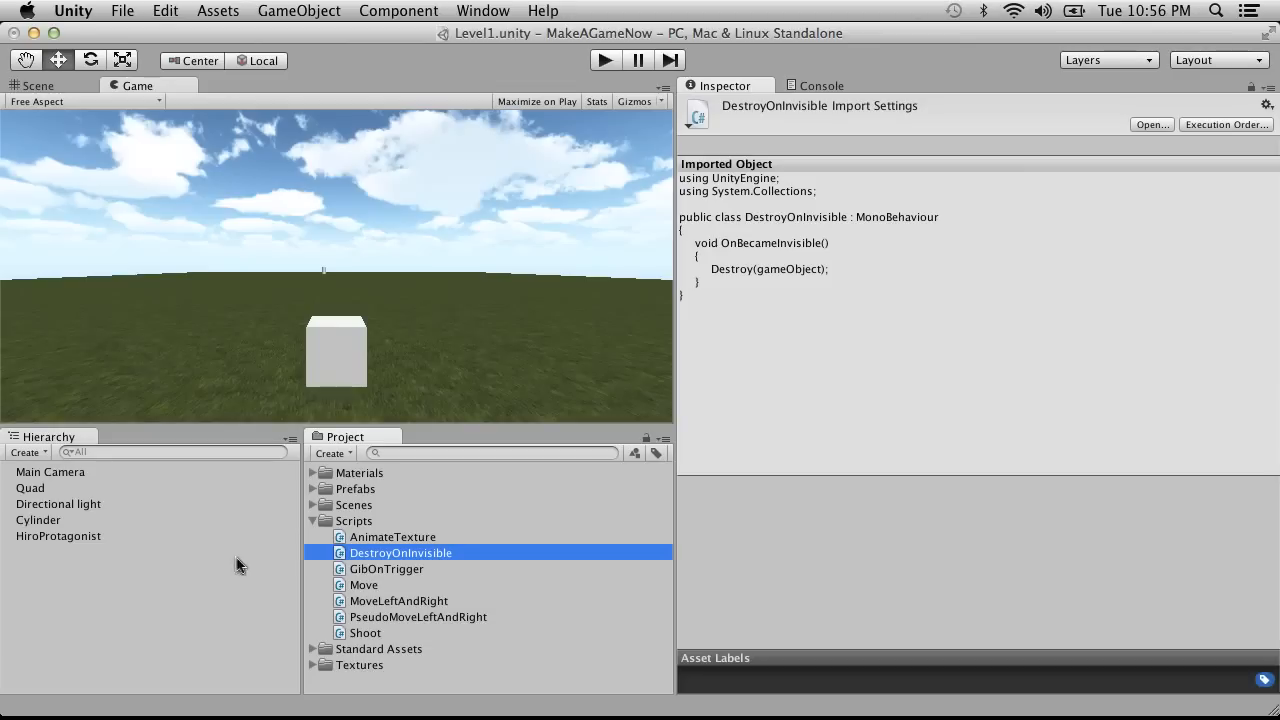
drag(338, 549, 72, 528)
click(605, 60)
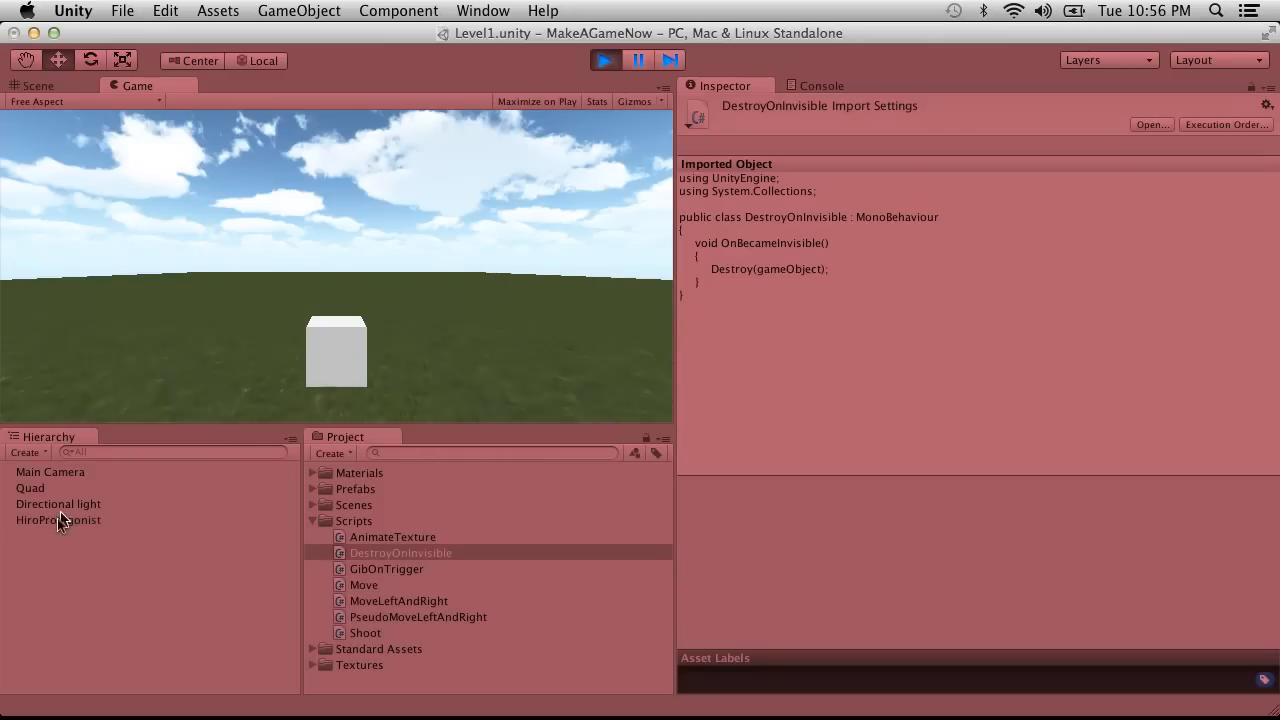
click(38, 85)
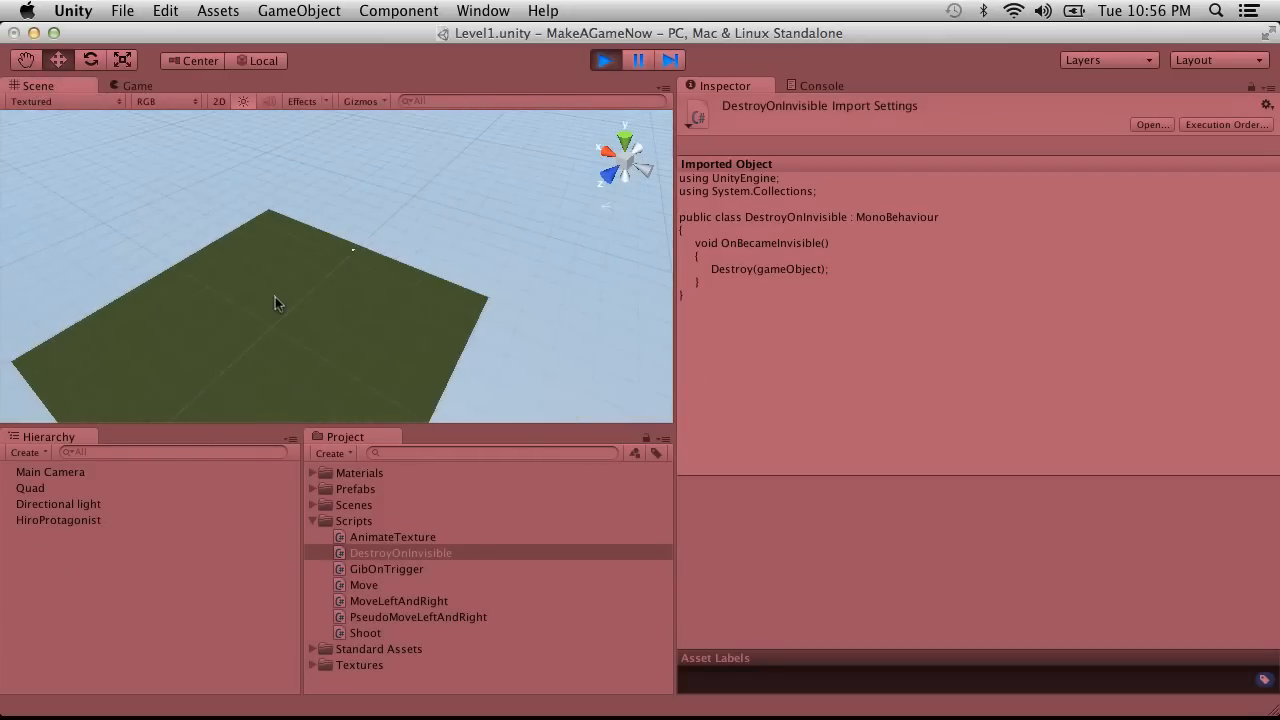
scroll(275, 296, up, 10)
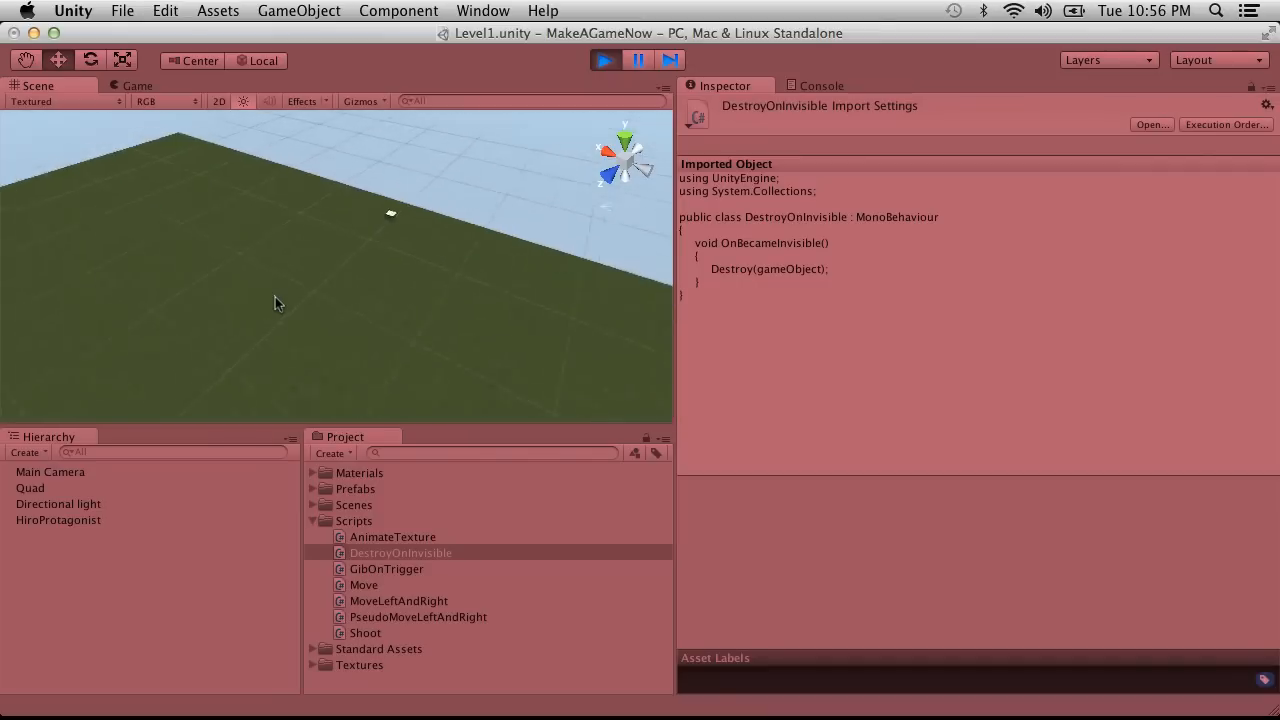
scroll(275, 296, down, 5)
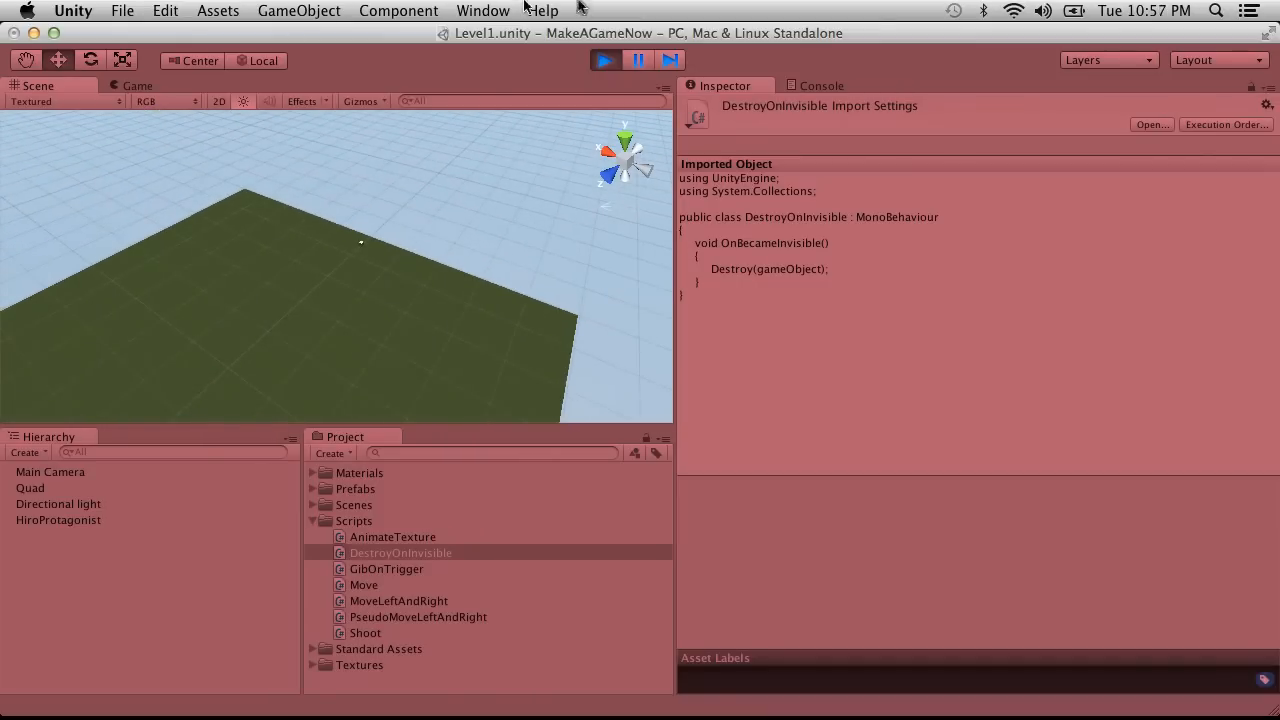
click(602, 61)
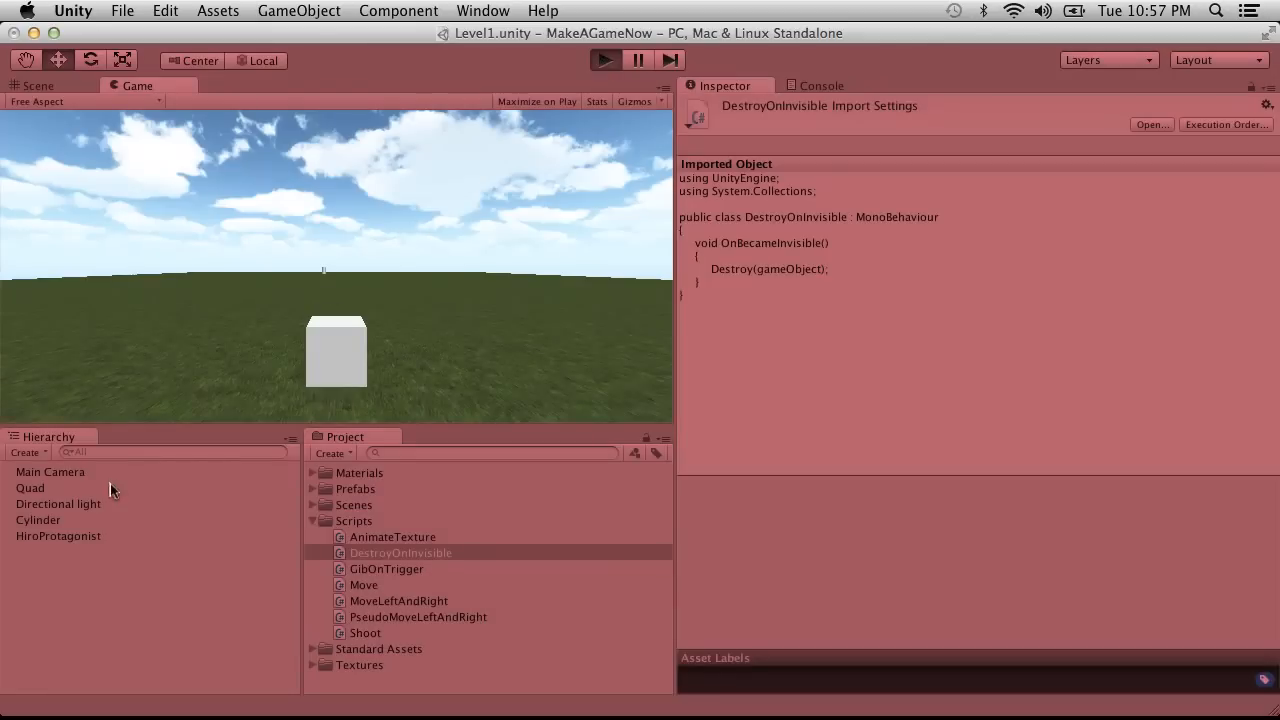
Step: Test-play the level again to check when the Cylinder gets destroyed, and stop play mode
click(55, 522)
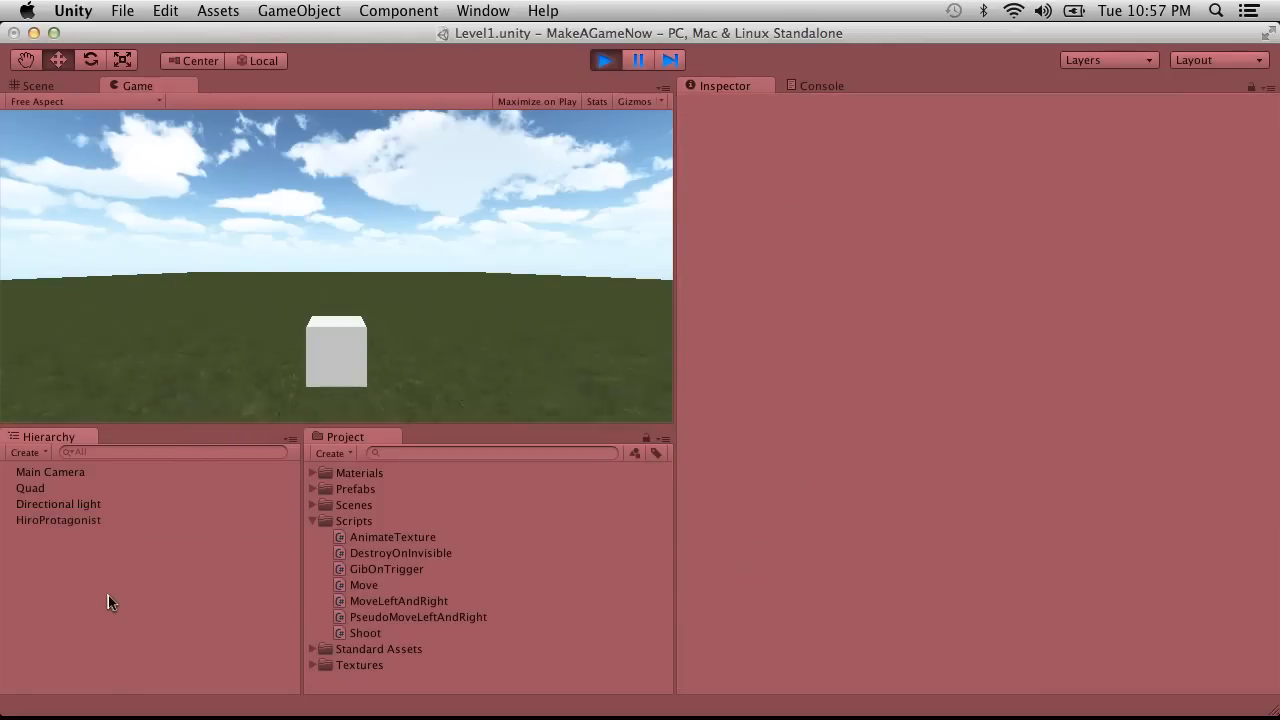
click(614, 60)
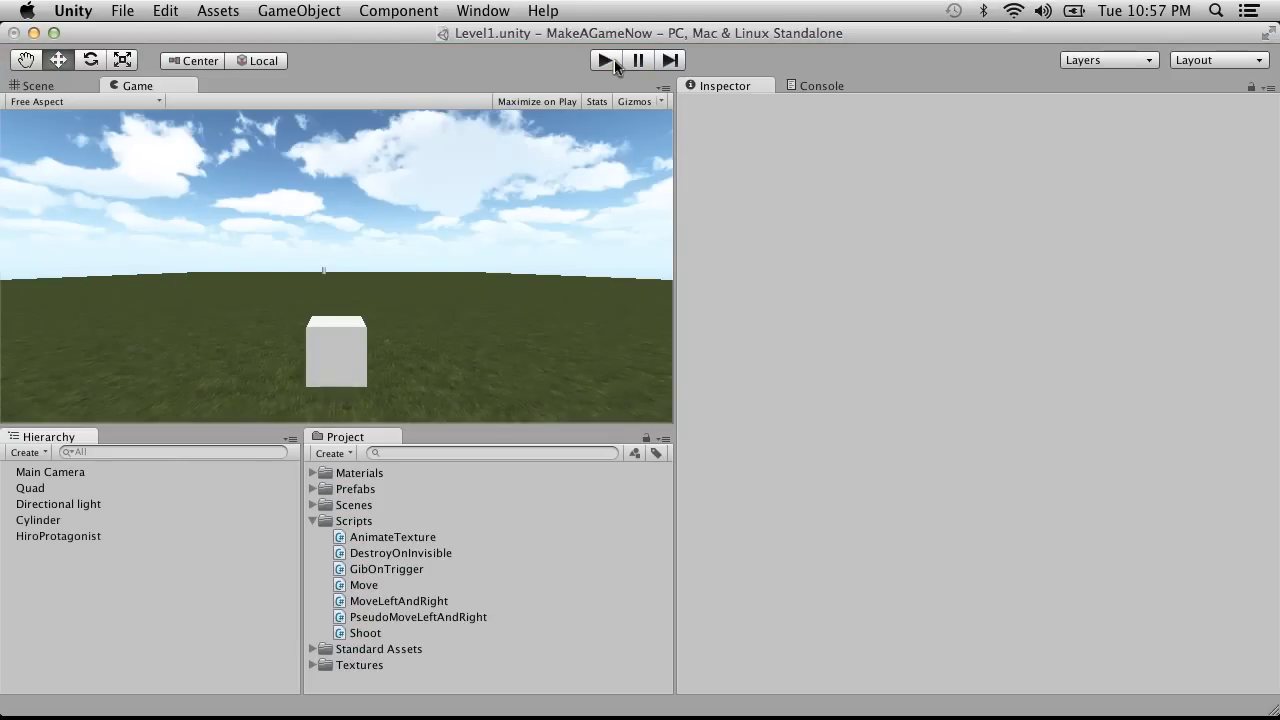
click(606, 60)
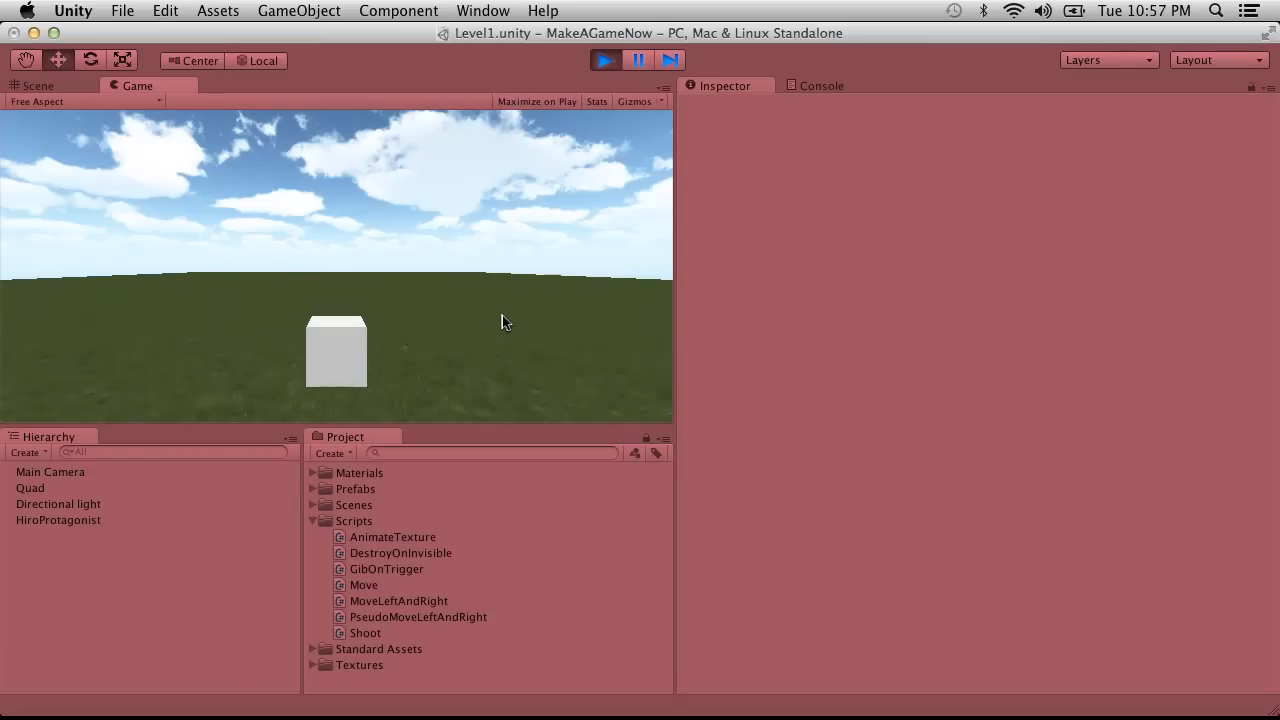
click(606, 59)
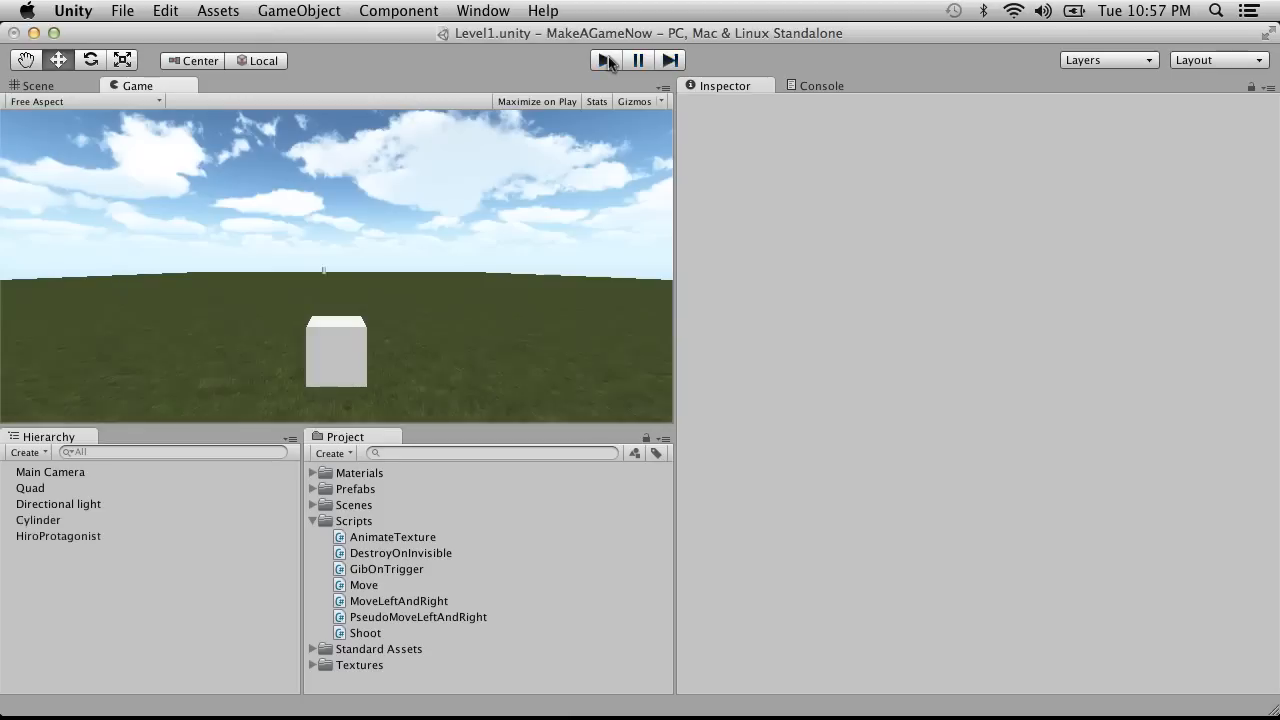
Step: Remove the Destroy On Invisible script component from the Cylinder
click(60, 520)
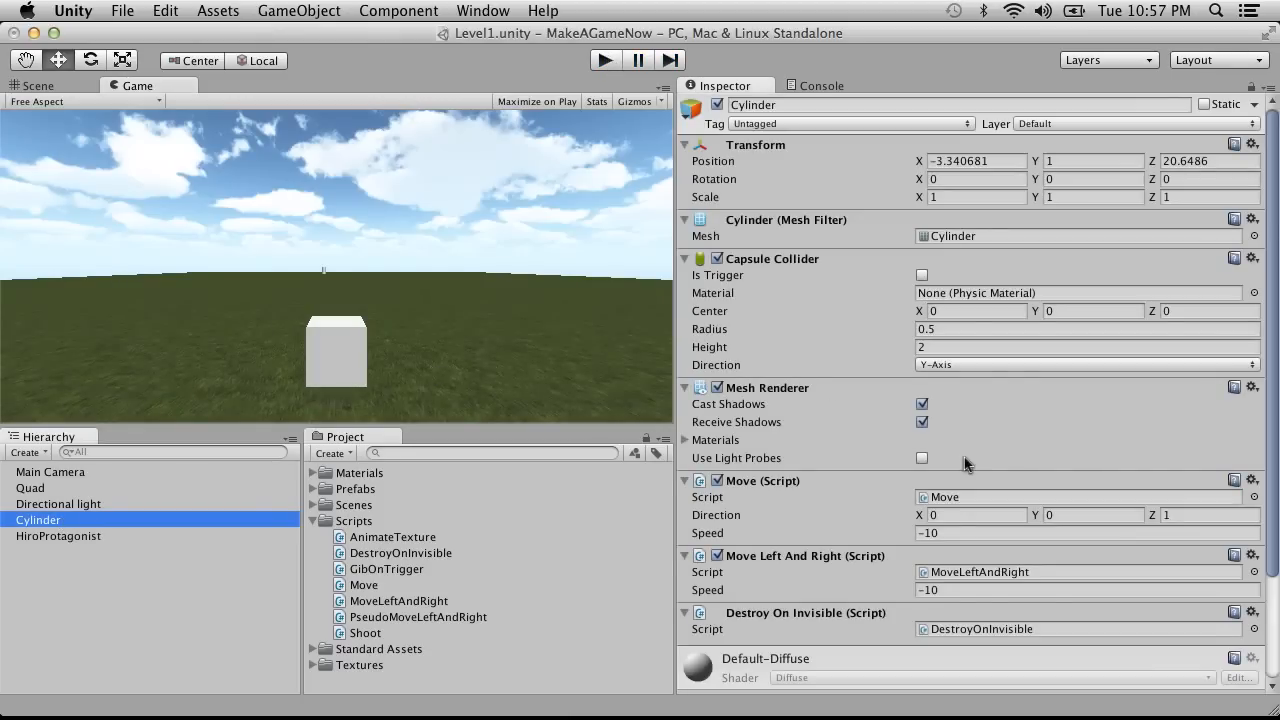
scroll(964, 457, down, 3)
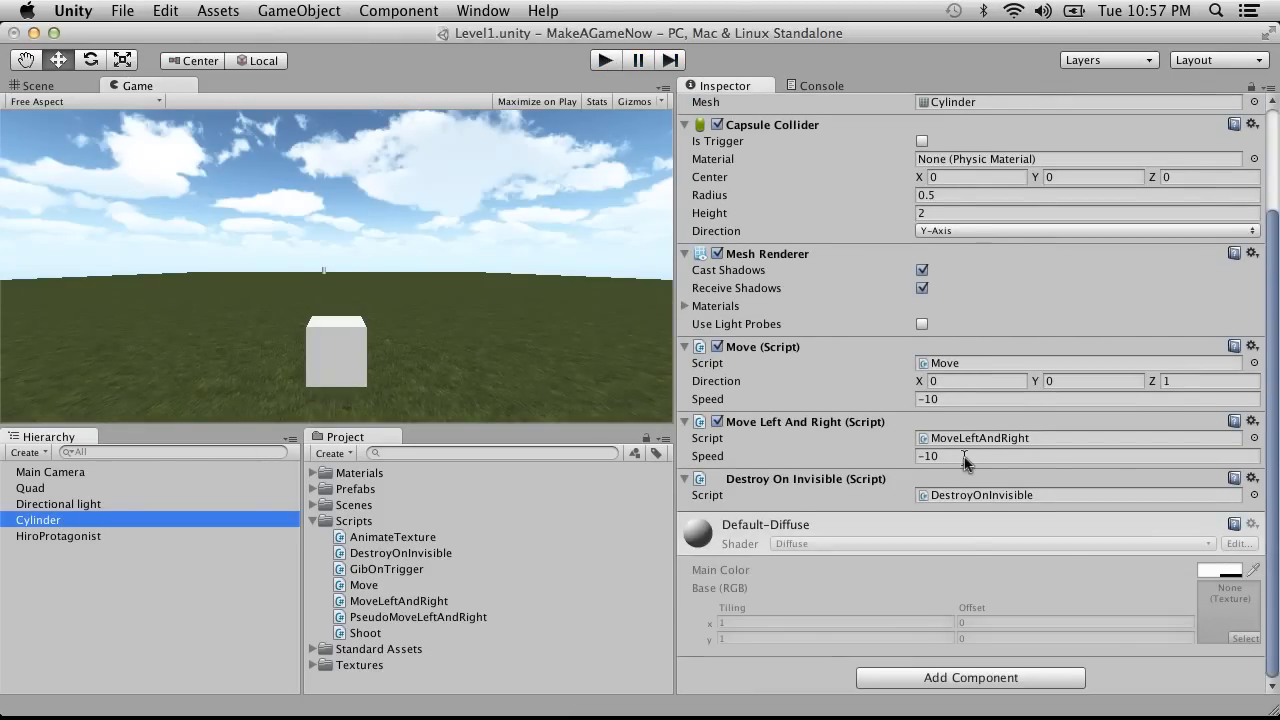
click(1251, 483)
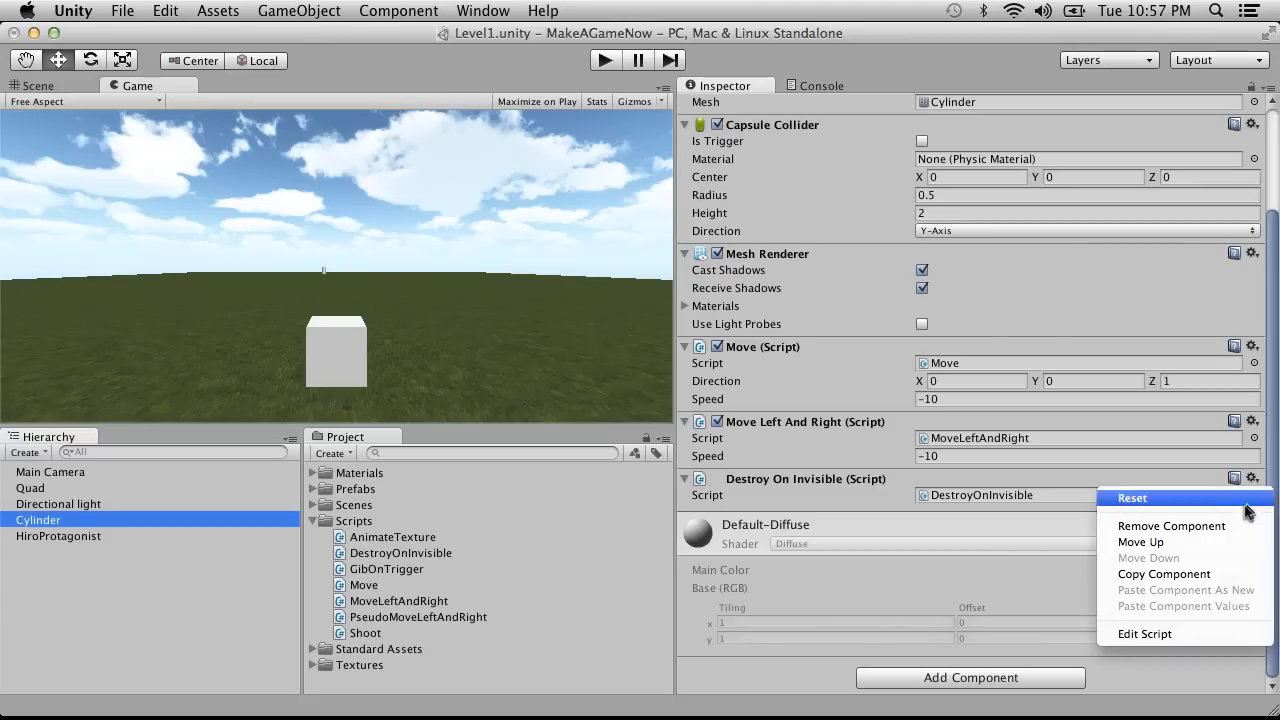
click(1162, 524)
Step: Create a C# script named DestroyUnderZValue in the Scripts folder
click(398, 537)
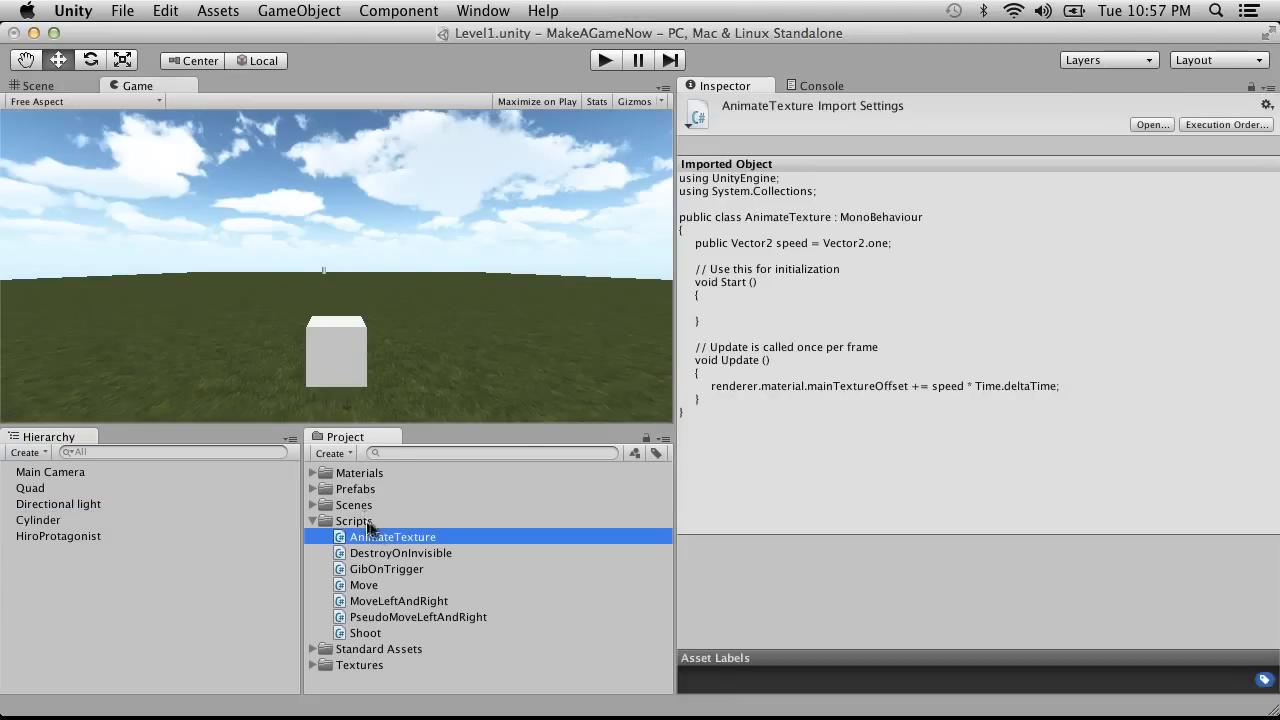
click(362, 521)
click(340, 454)
click(365, 517)
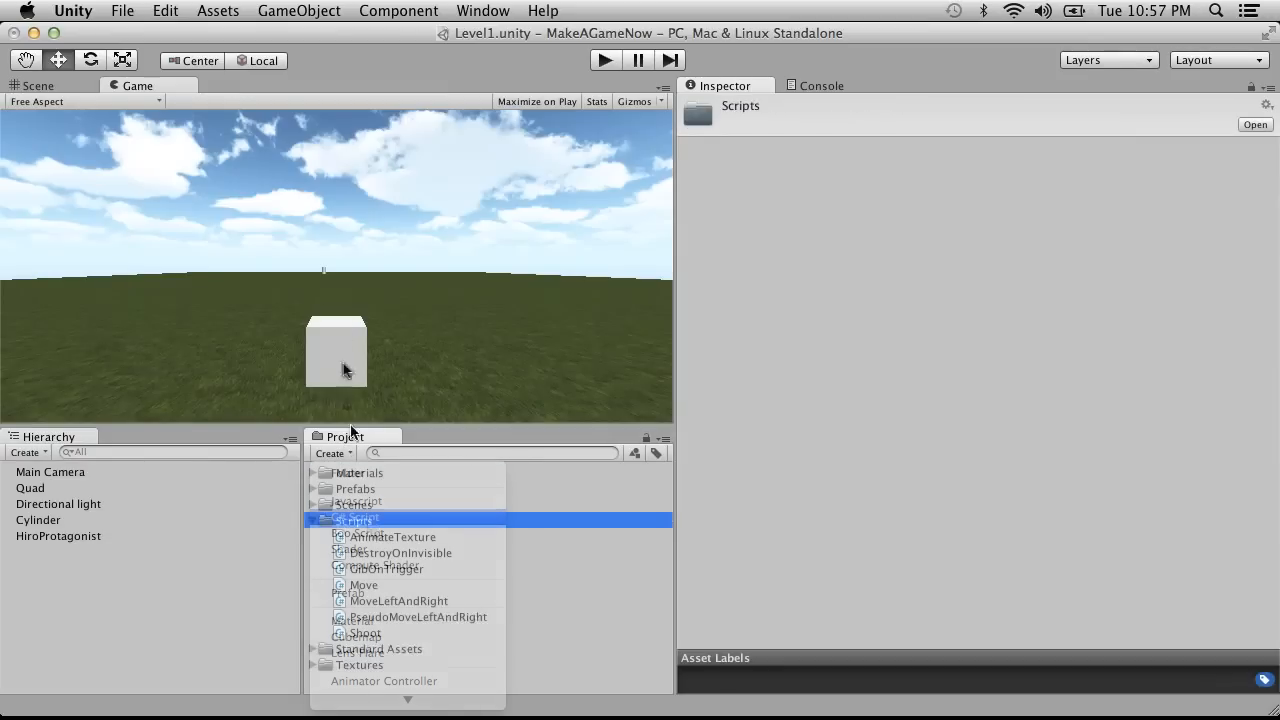
text(Destroy)
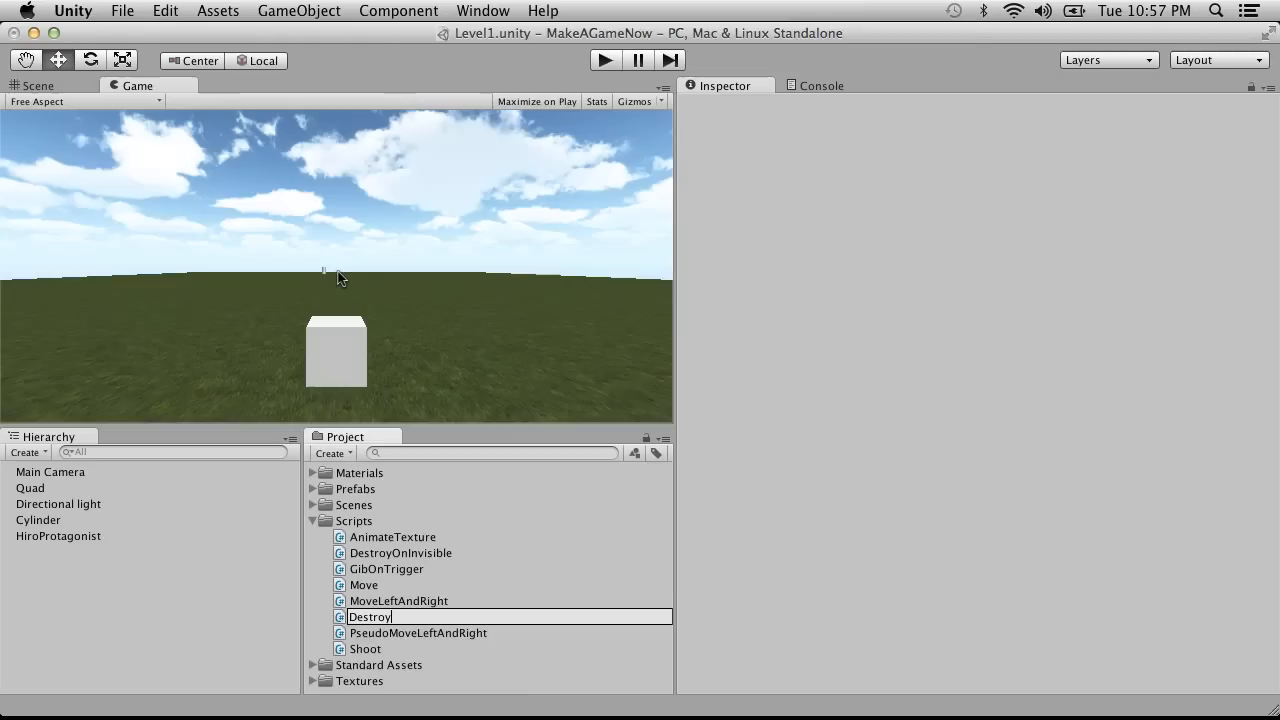
text(UnderZValue)
key(Return)
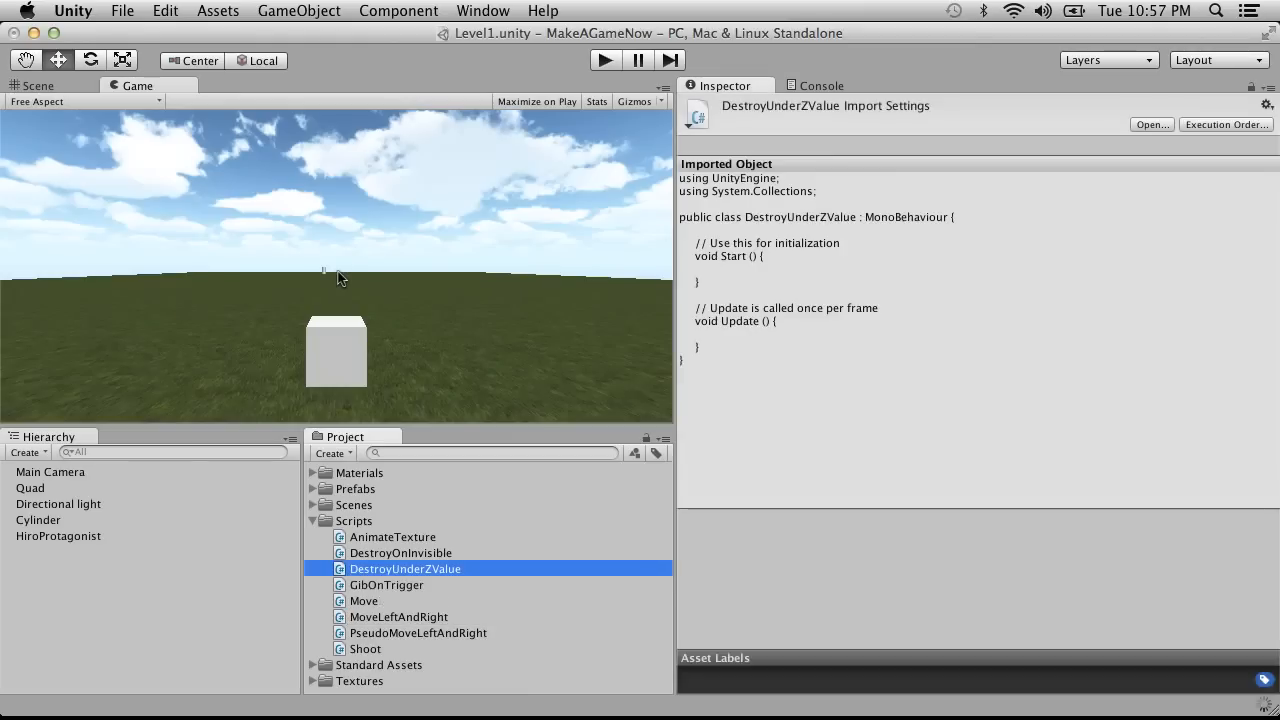
Step: Open the DestroyUnderZValue script for editing and put the class's opening brace on its own line
double_click(426, 566)
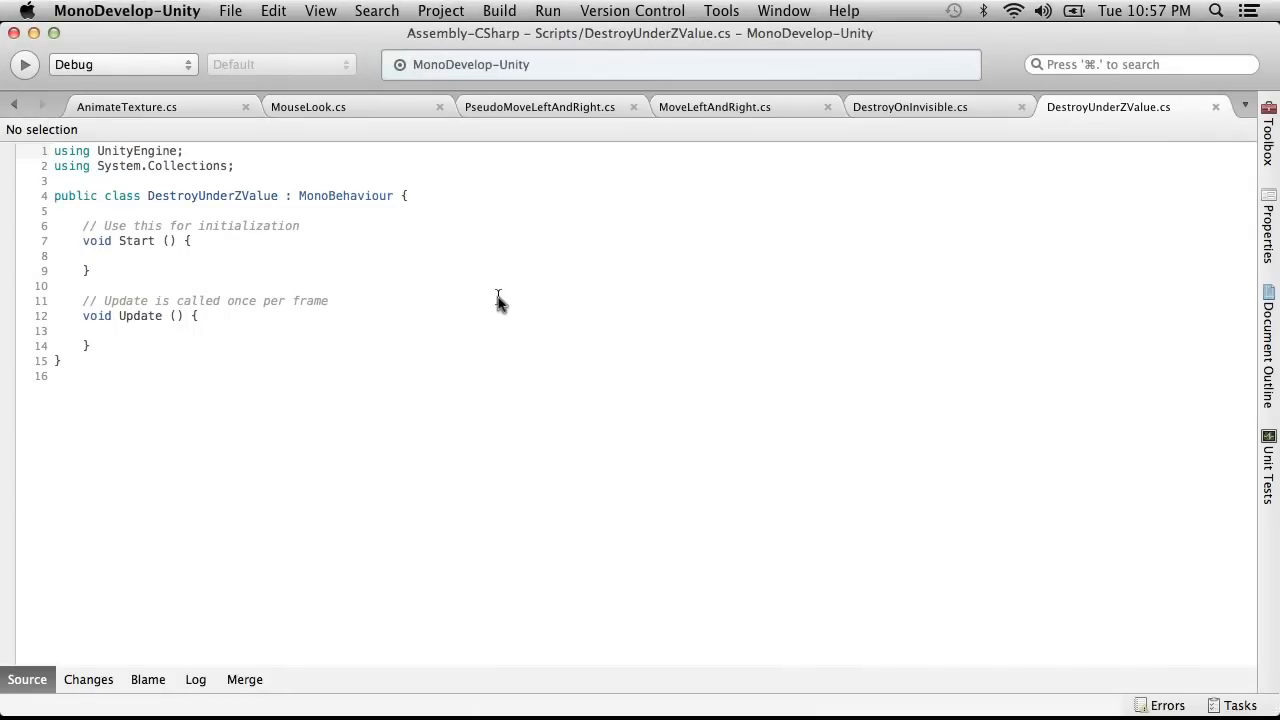
click(407, 200)
key(Return)
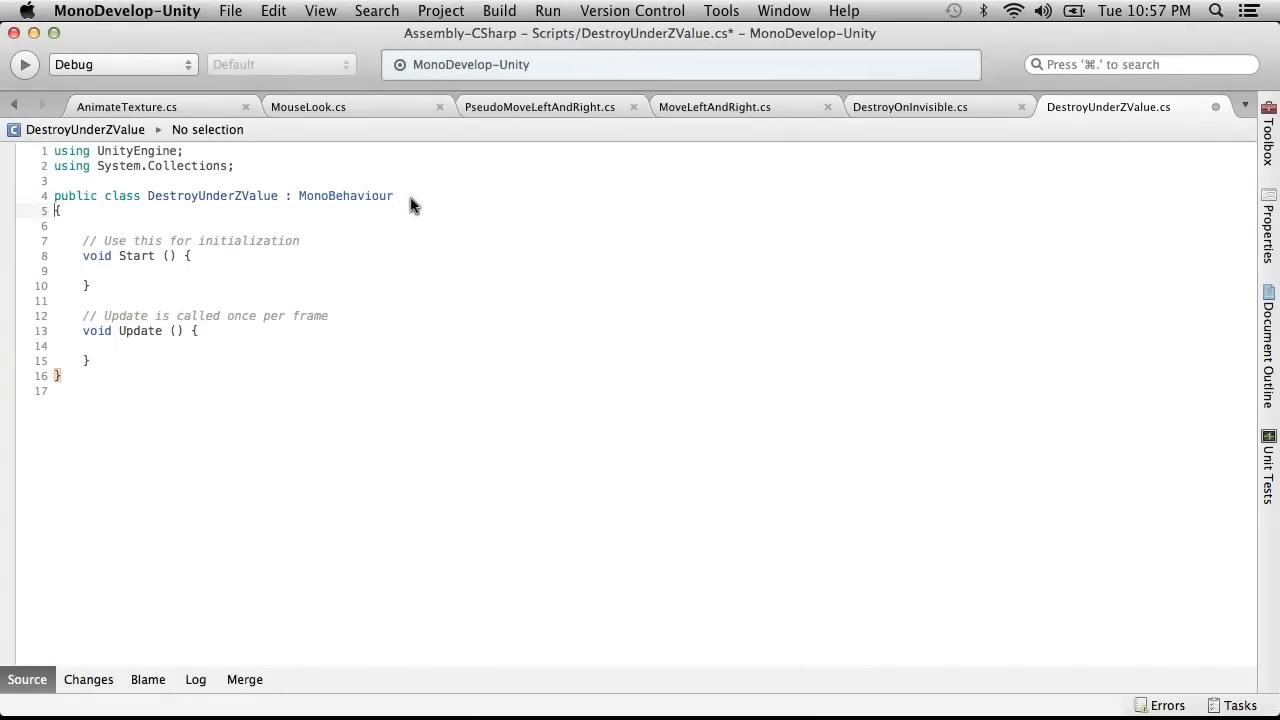
Step: Switch to Unity, check the Z positions of HiroProtagonist and the Main Camera in the scene, and return to the script in MonoDevelop
key(super+Tab)
click(34, 85)
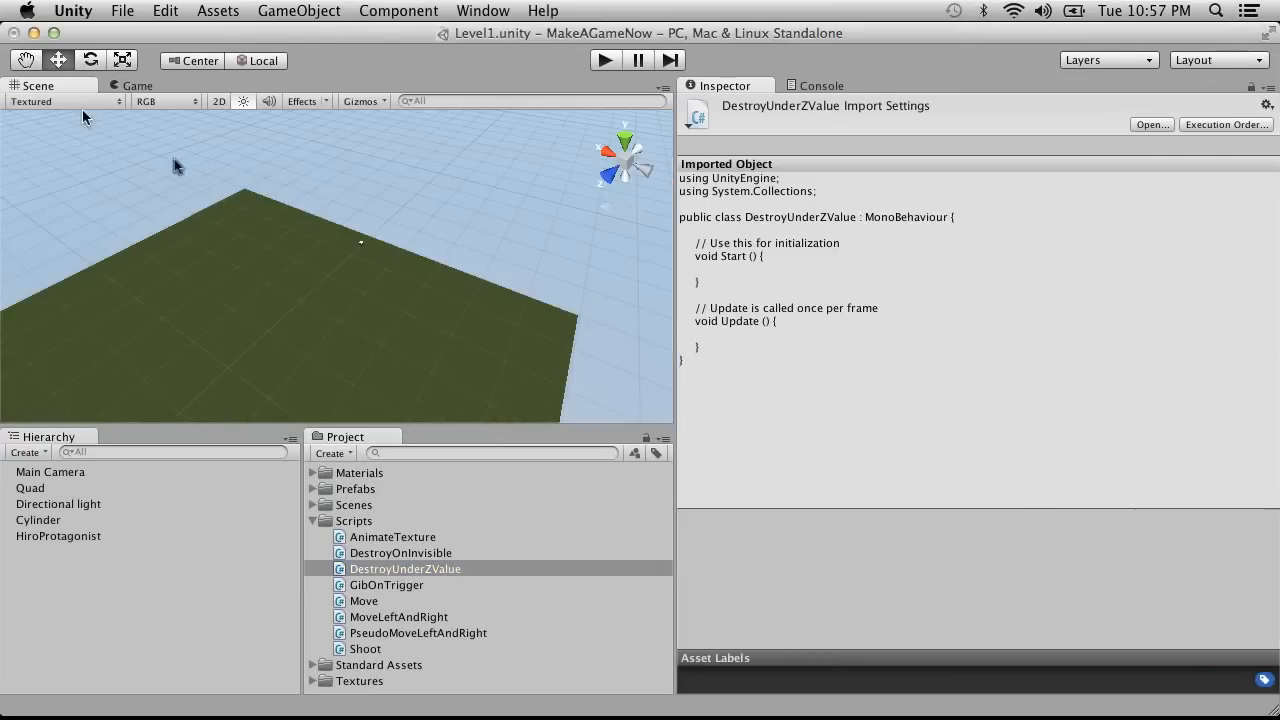
click(361, 243)
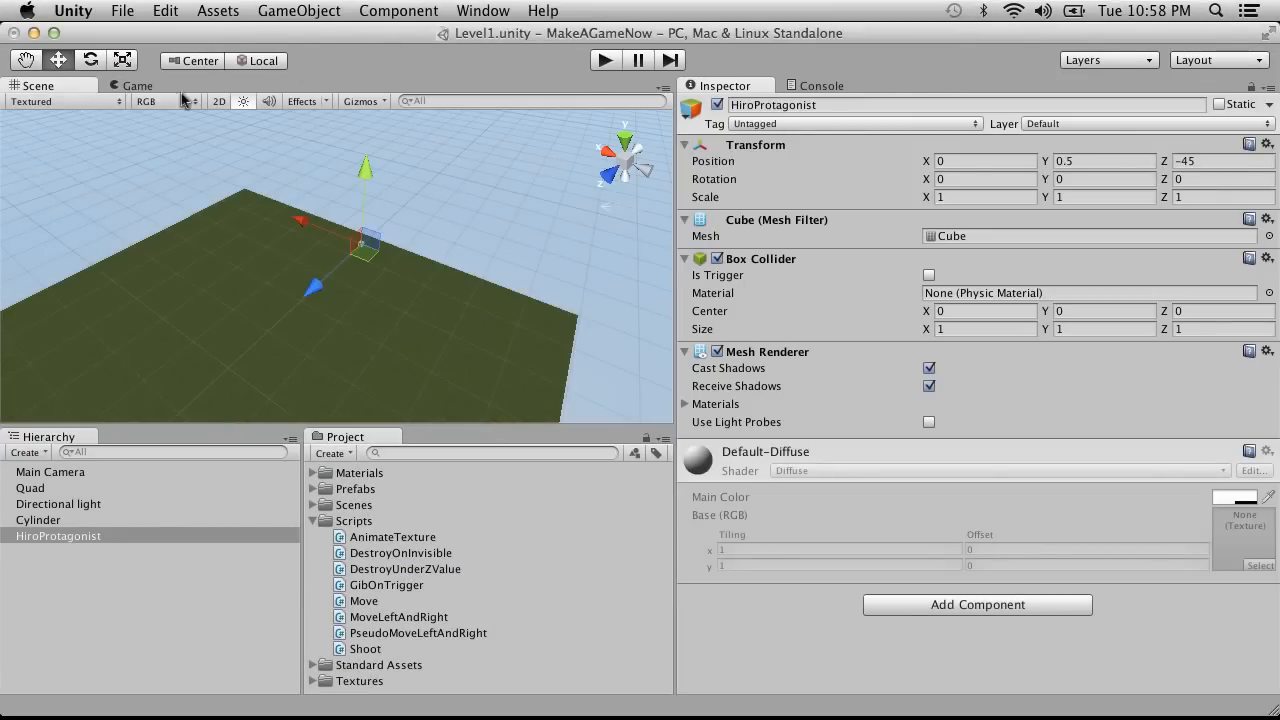
click(140, 85)
key(super+Tab)
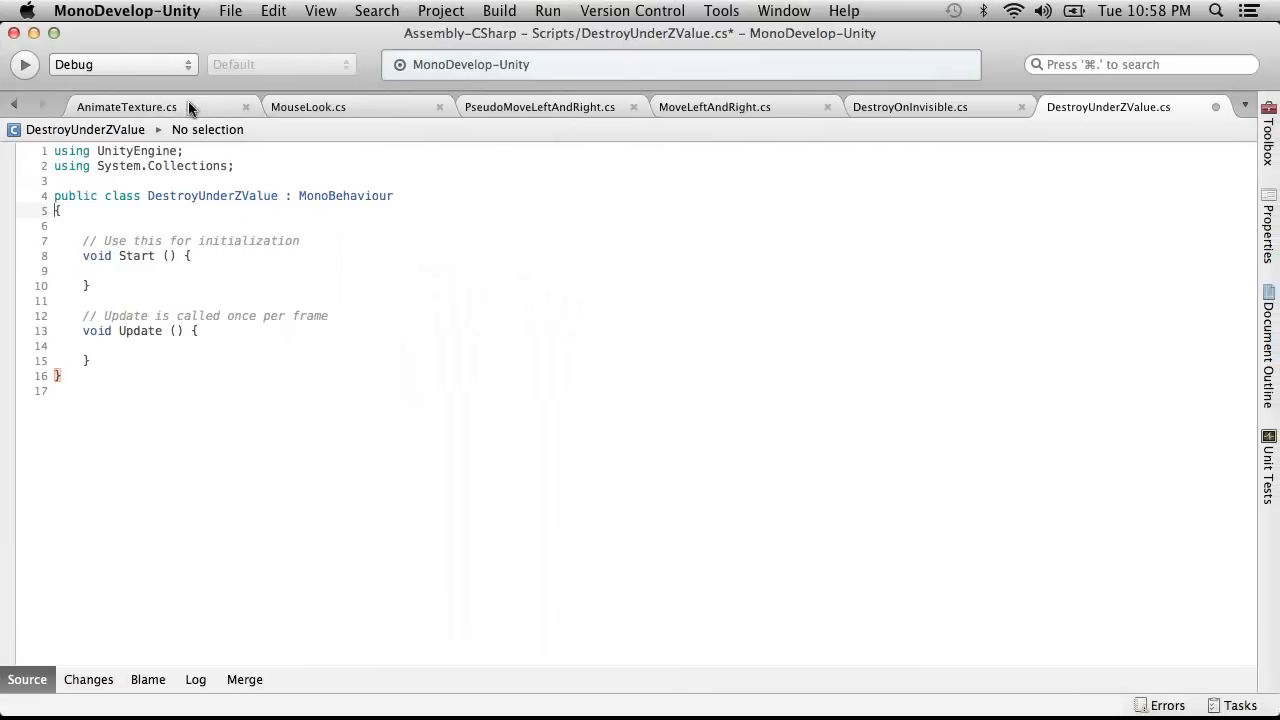
key(super+Tab)
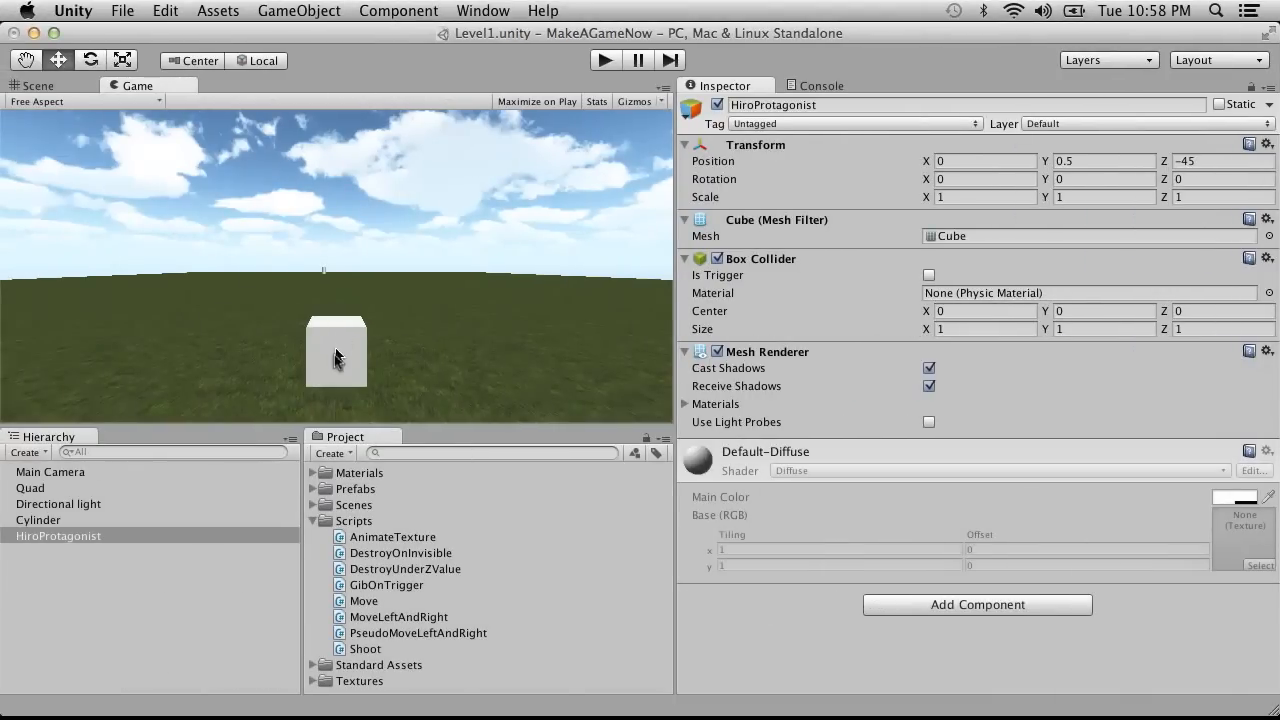
click(40, 85)
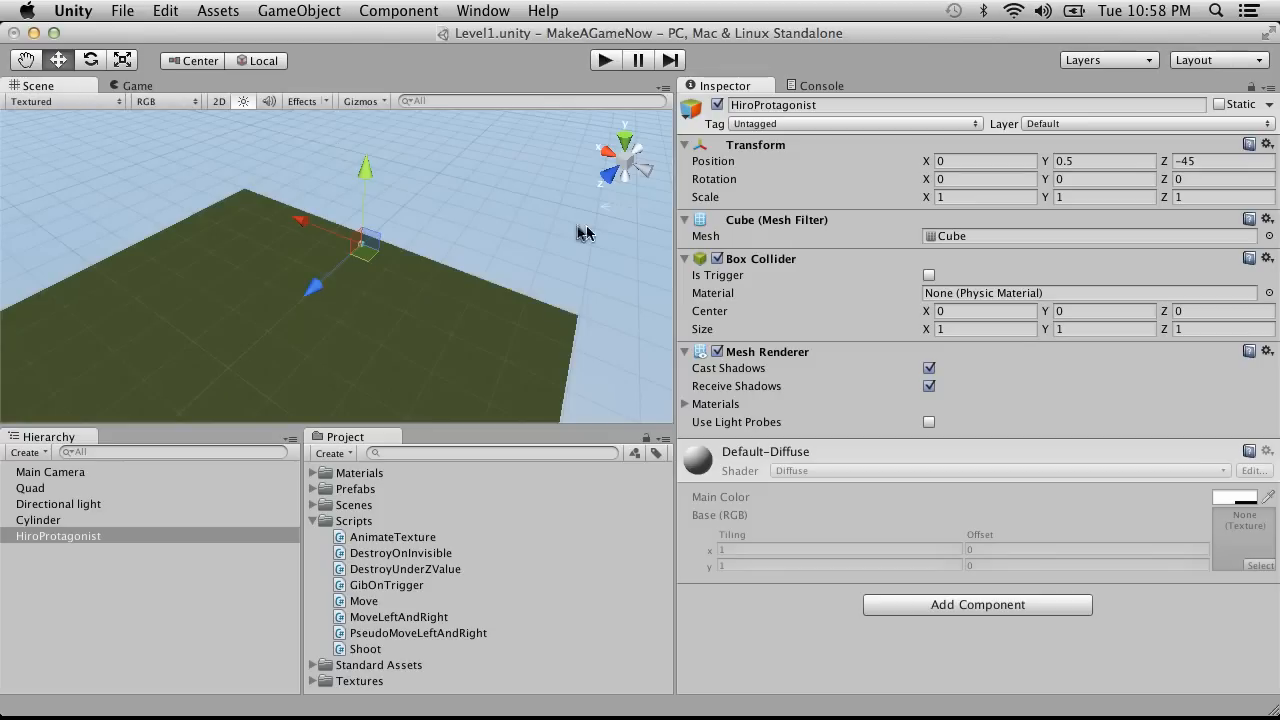
click(52, 472)
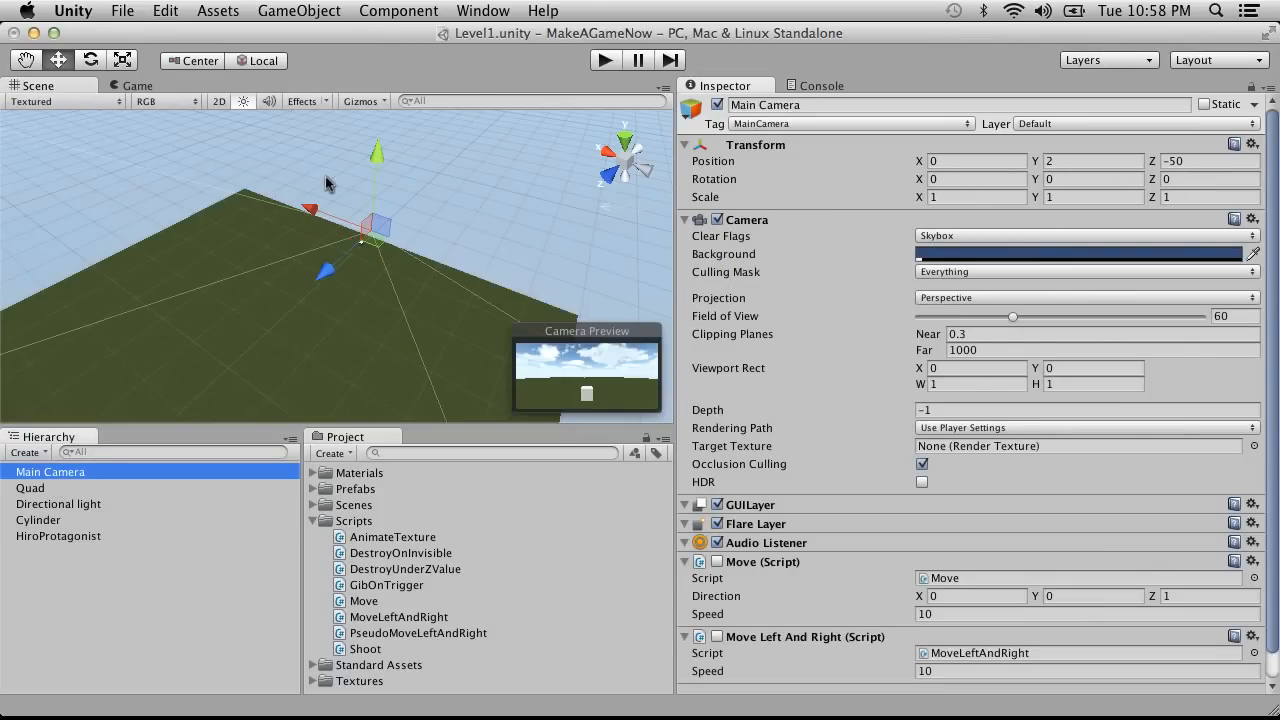
click(139, 86)
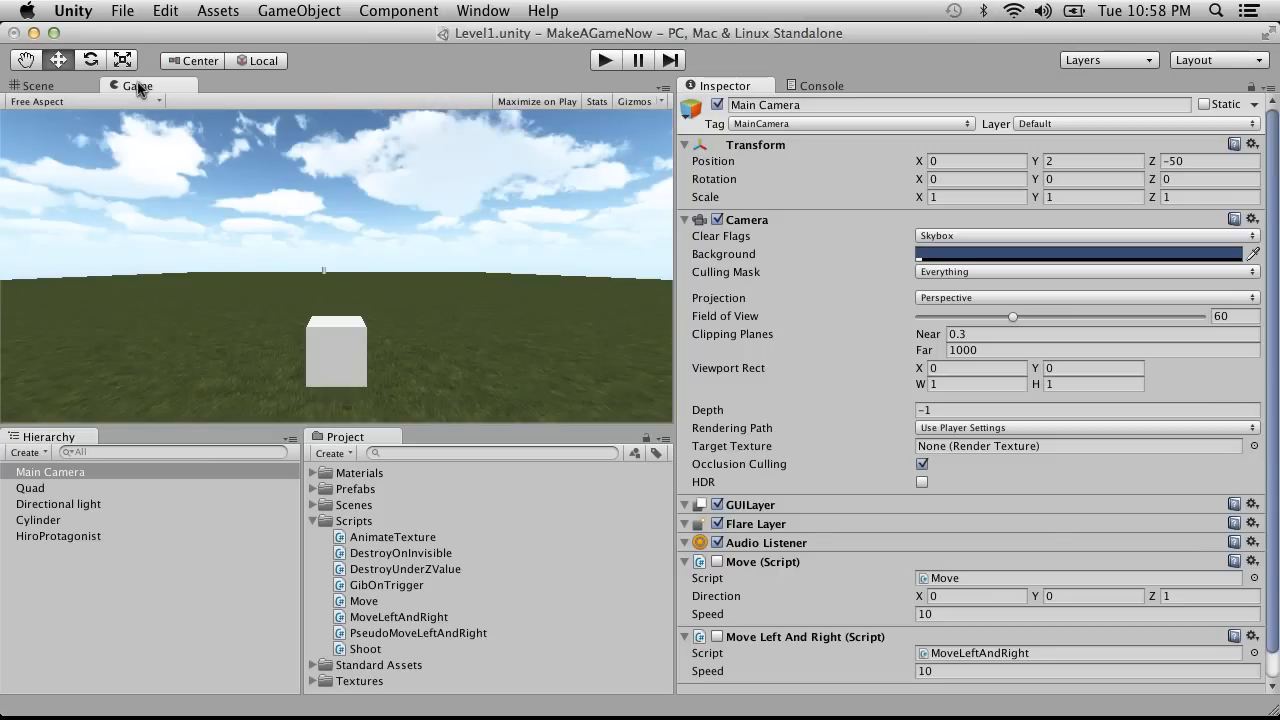
key(super+Tab)
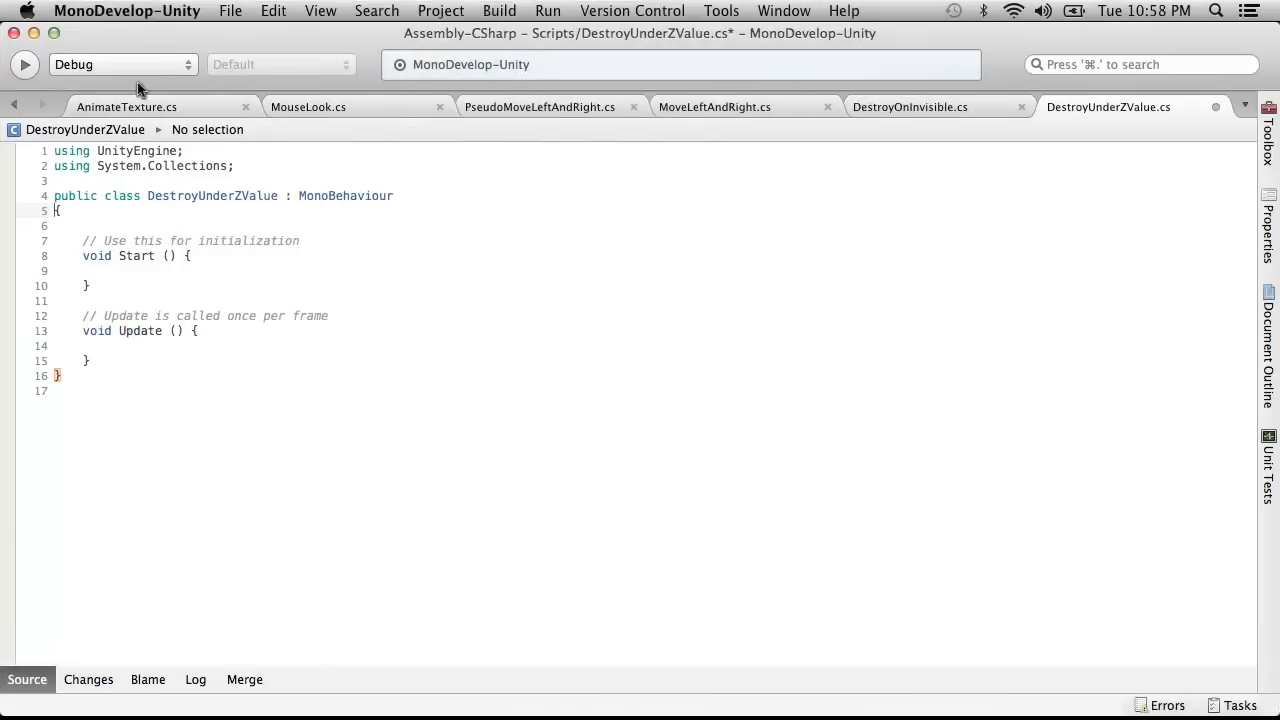
Step: Declare a public float variable destroyValue set to 0.0f at the start of the DestroyUnderZValue class
click(120, 208)
key(Return)
text(publ)
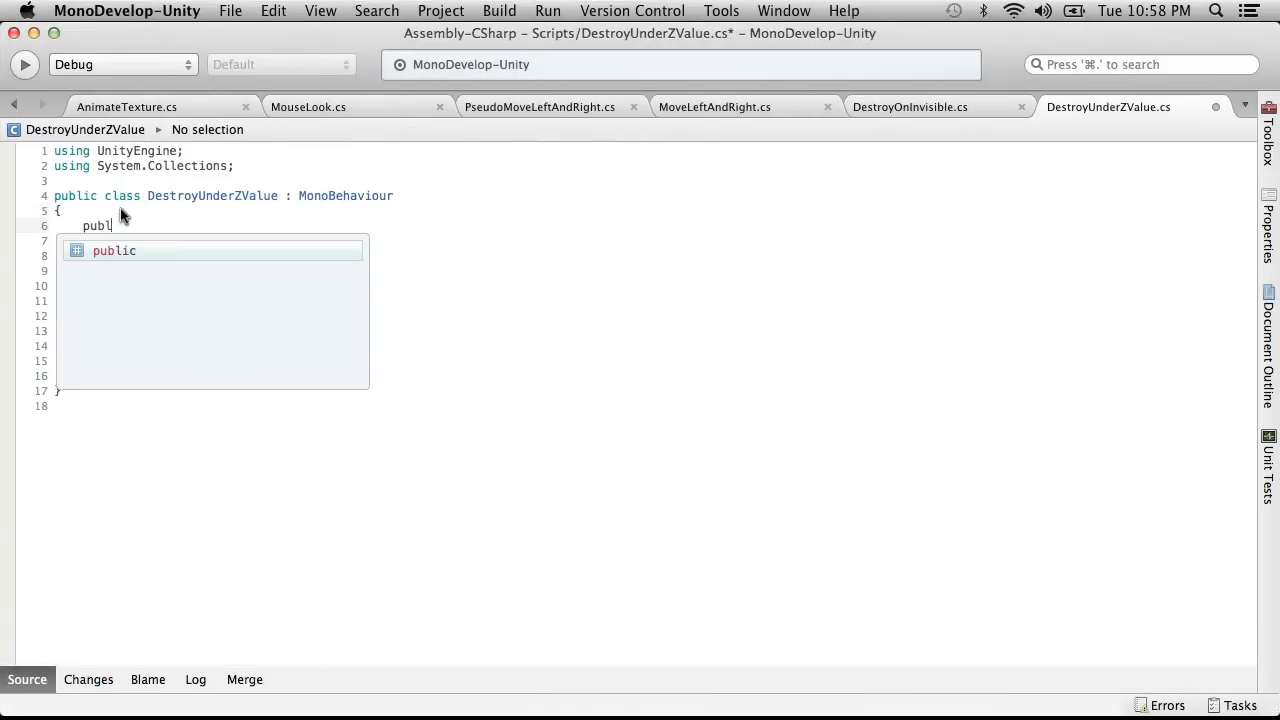
text(ic float dest)
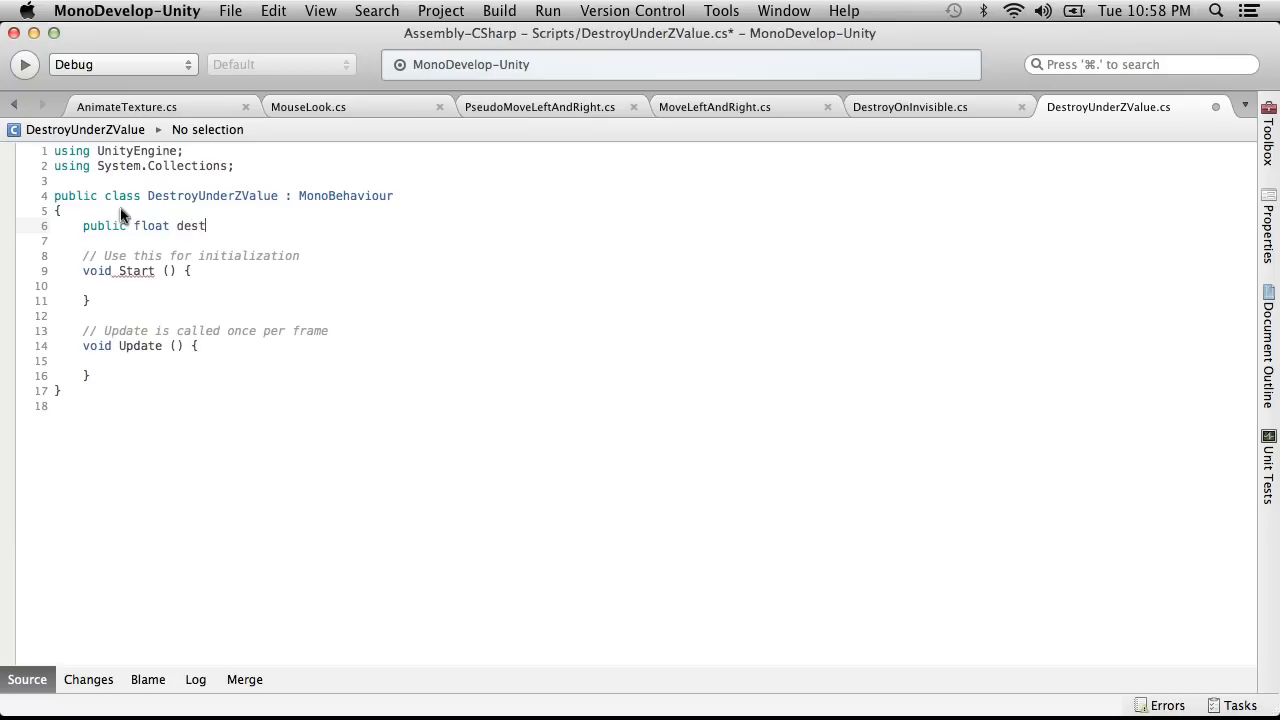
text(royThreshhol)
key(BackSpace)
key(BackSpace)
key(BackSpace)
text(ho)
key(BackSpace)
key(BackSpace)
key(BackSpace)
key(BackSpace)
key(BackSpace)
key(BackSpace)
key(BackSpace)
key(BackSpace)
text(Value = )
text(-)
key(BackSpace)
key(BackSpace)
text(0.0f;)
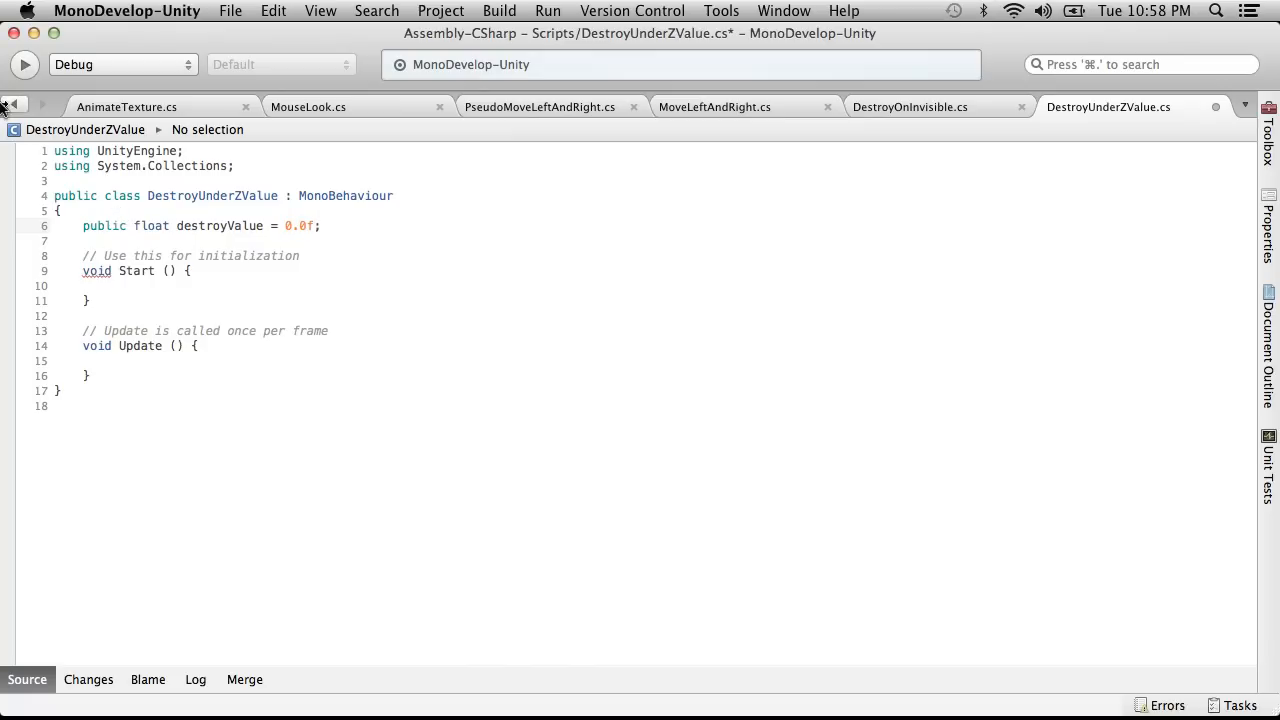
Step: Delete the Start method together with its comment from the script
click(181, 272)
key(Return)
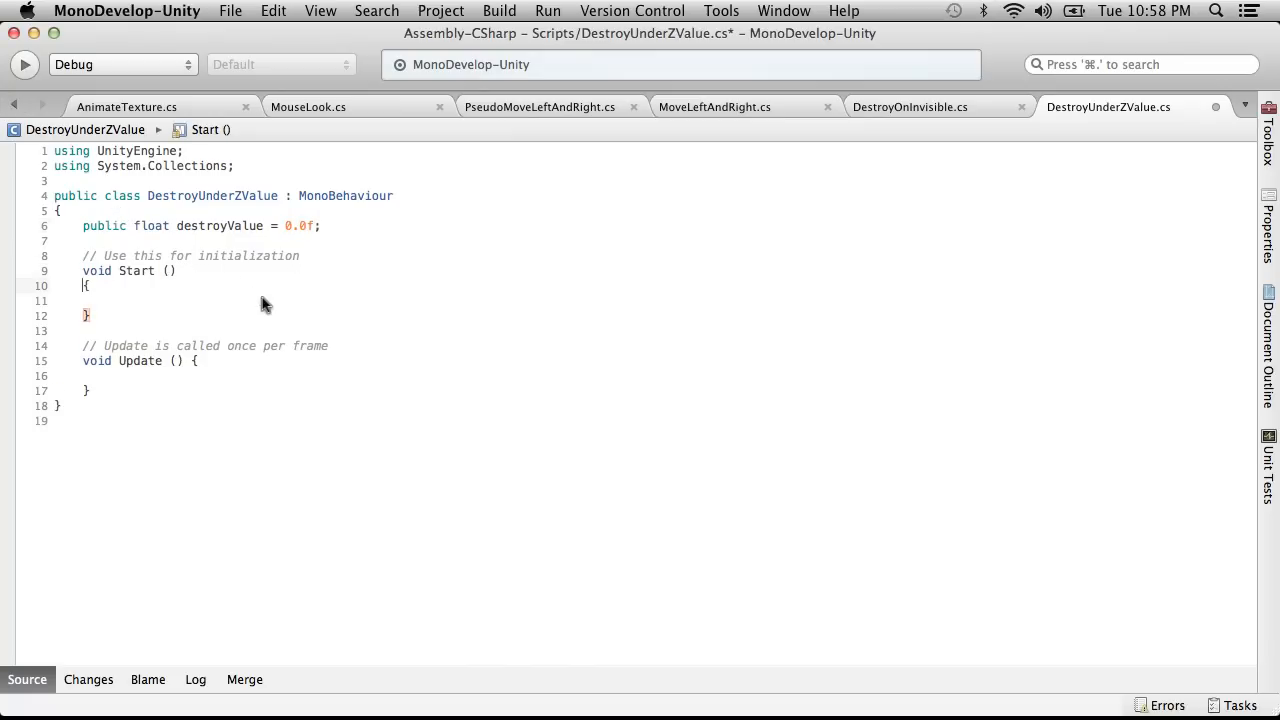
drag(137, 317, 14, 249)
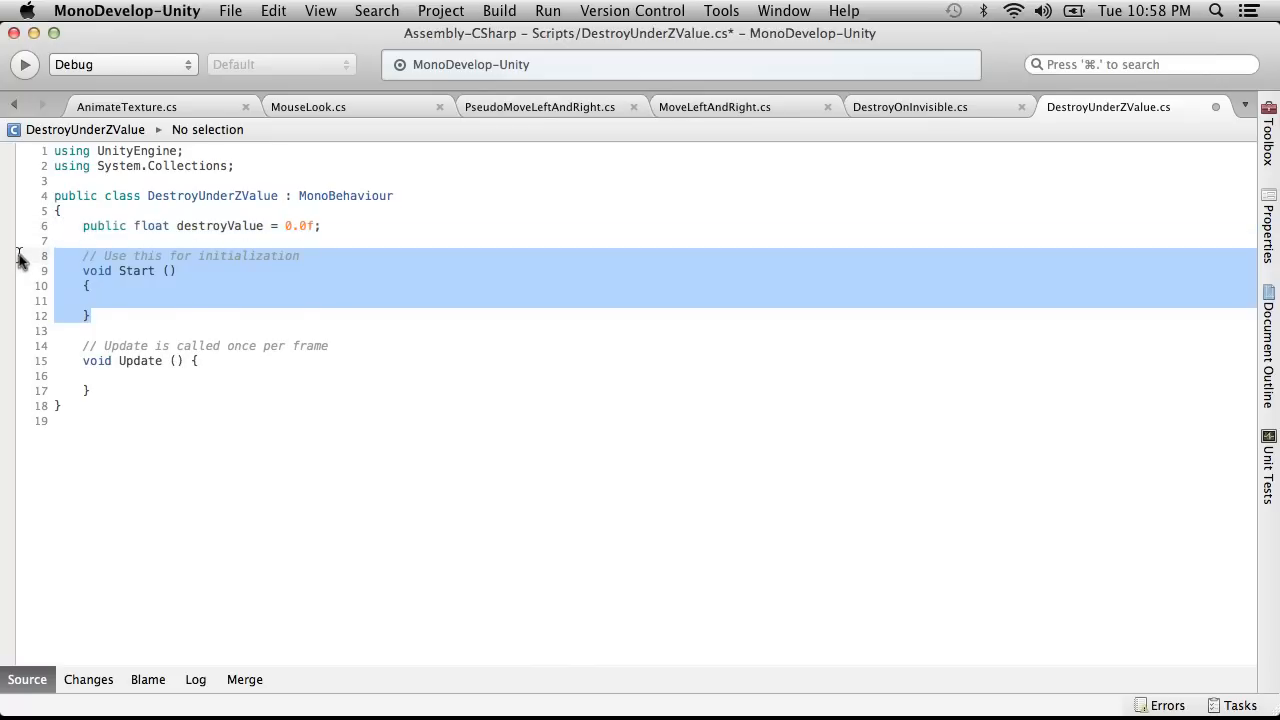
key(BackSpace)
key(BackSpace)
key(BackSpace)
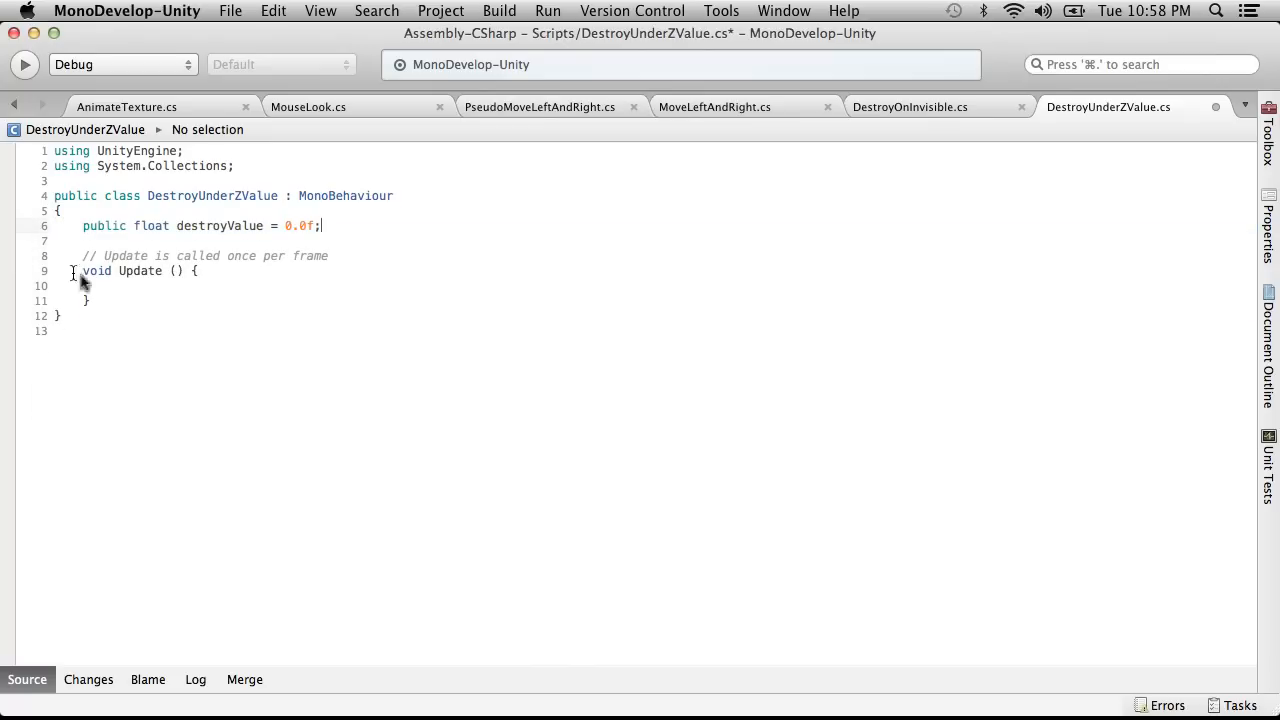
Step: Put Update's opening brace on its own line and add an empty if block testing transform.position.z <= destroyValue inside the method
click(193, 271)
key(Return)
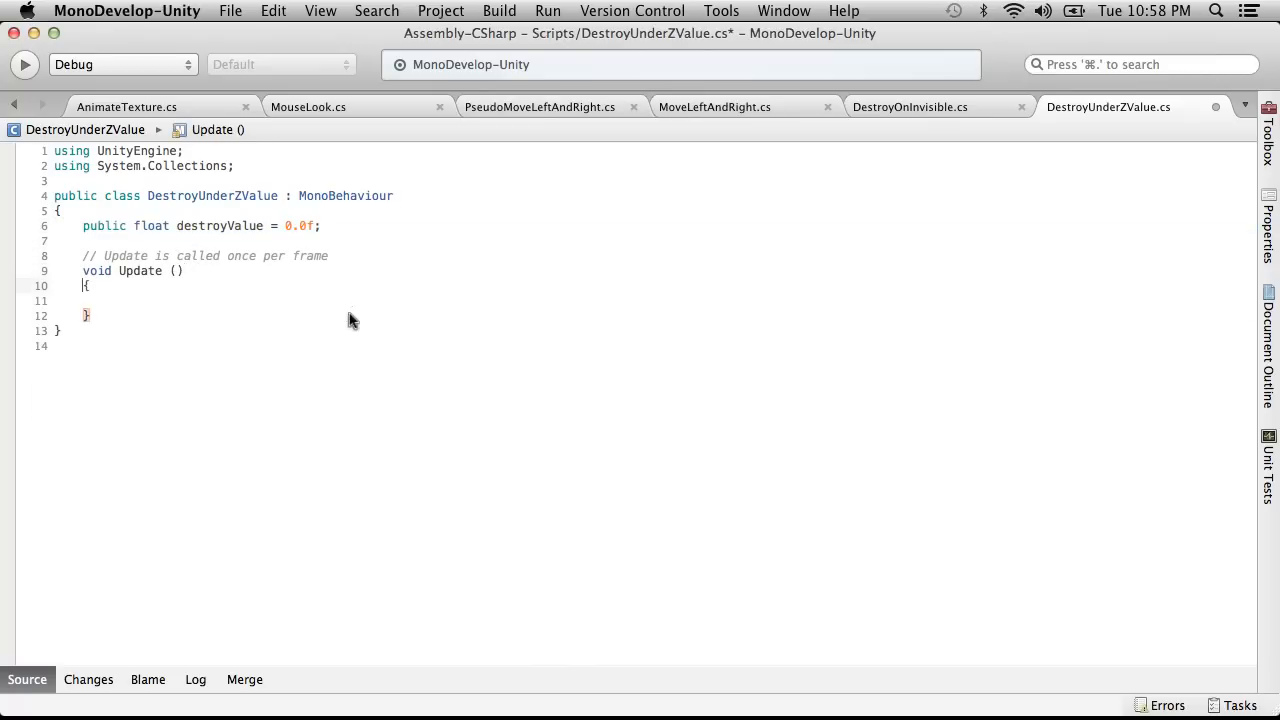
click(210, 306)
text(if(transo)
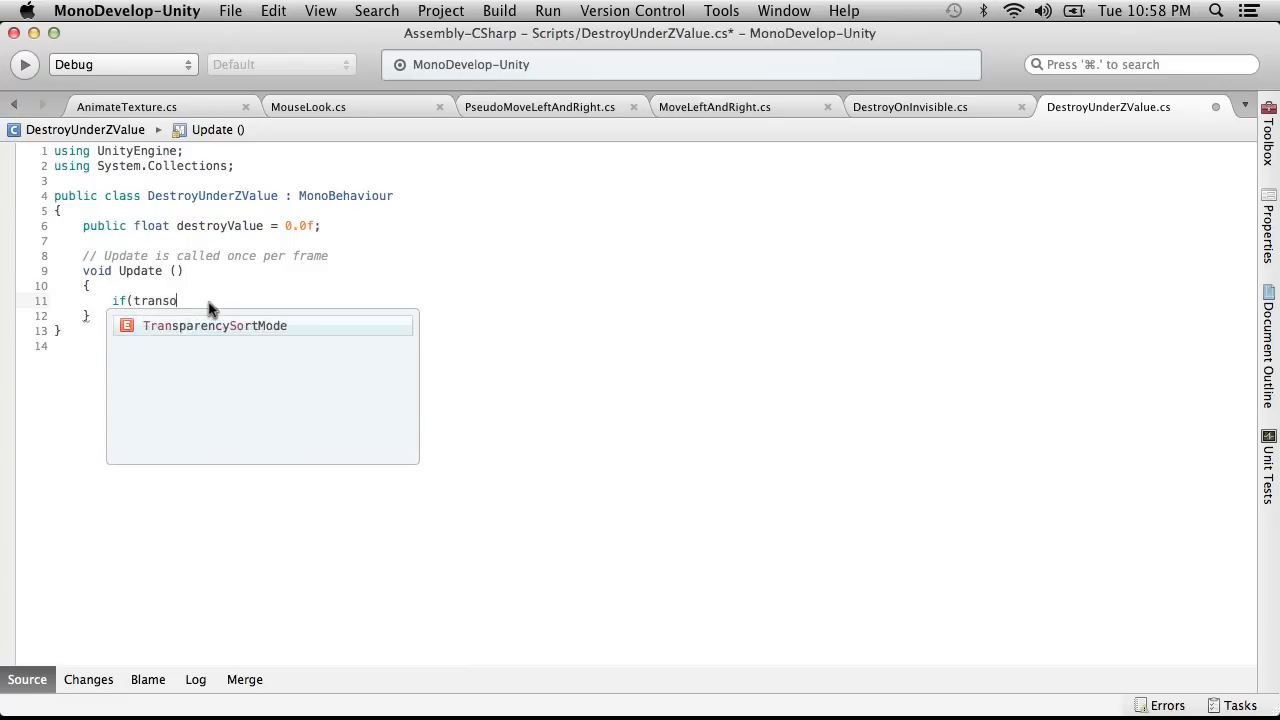
key(BackSpace)
text(fio)
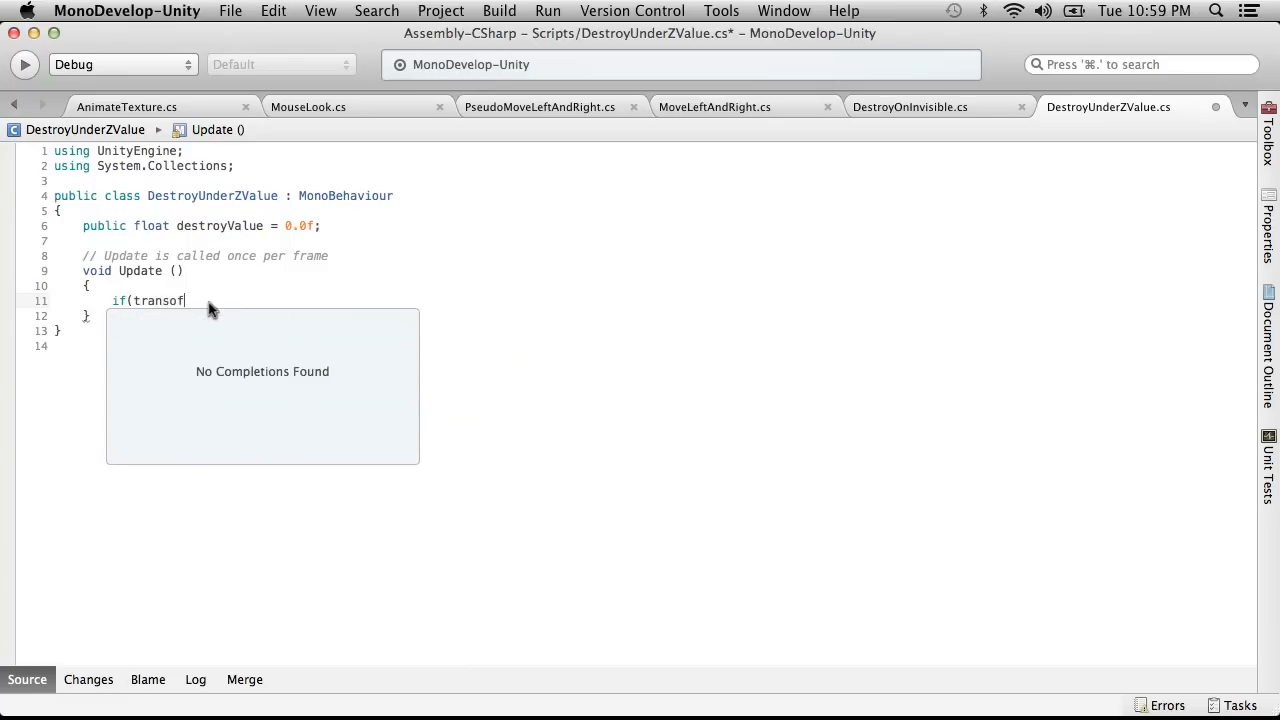
text(rm)
key(BackSpace)
key(BackSpace)
key(BackSpace)
key(BackSpace)
text(orm.position.z)
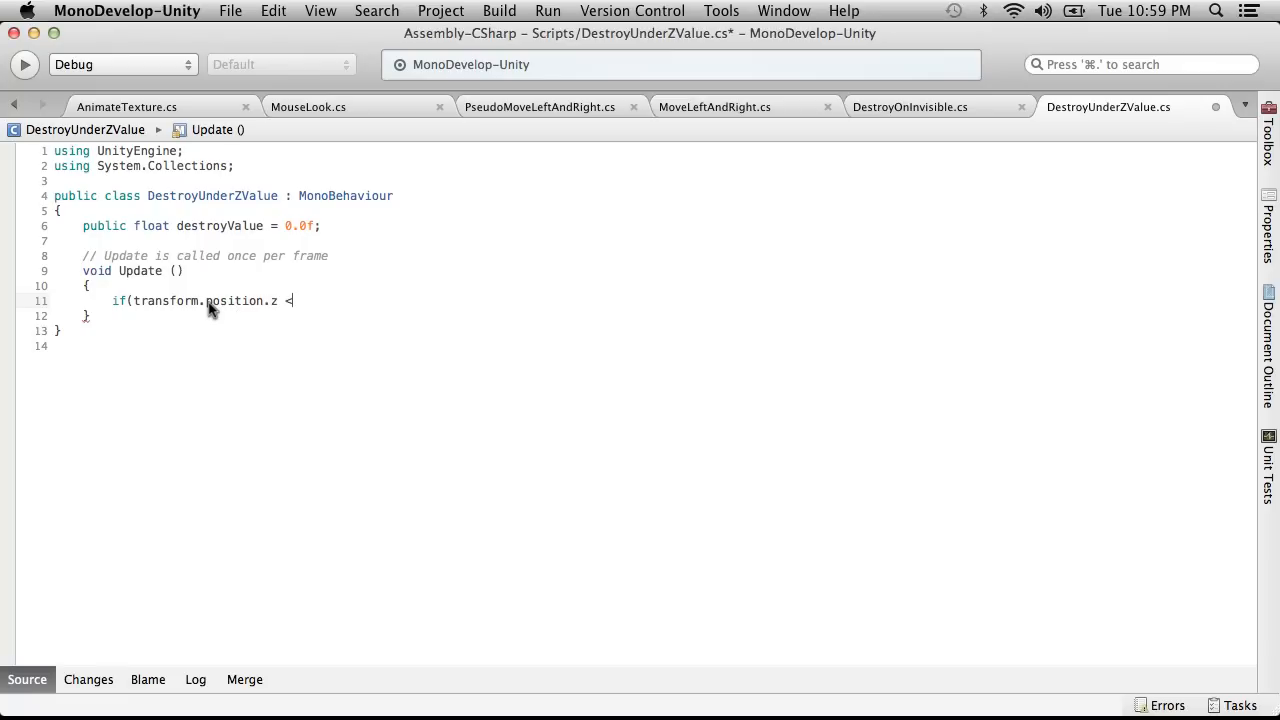
text(<= des)
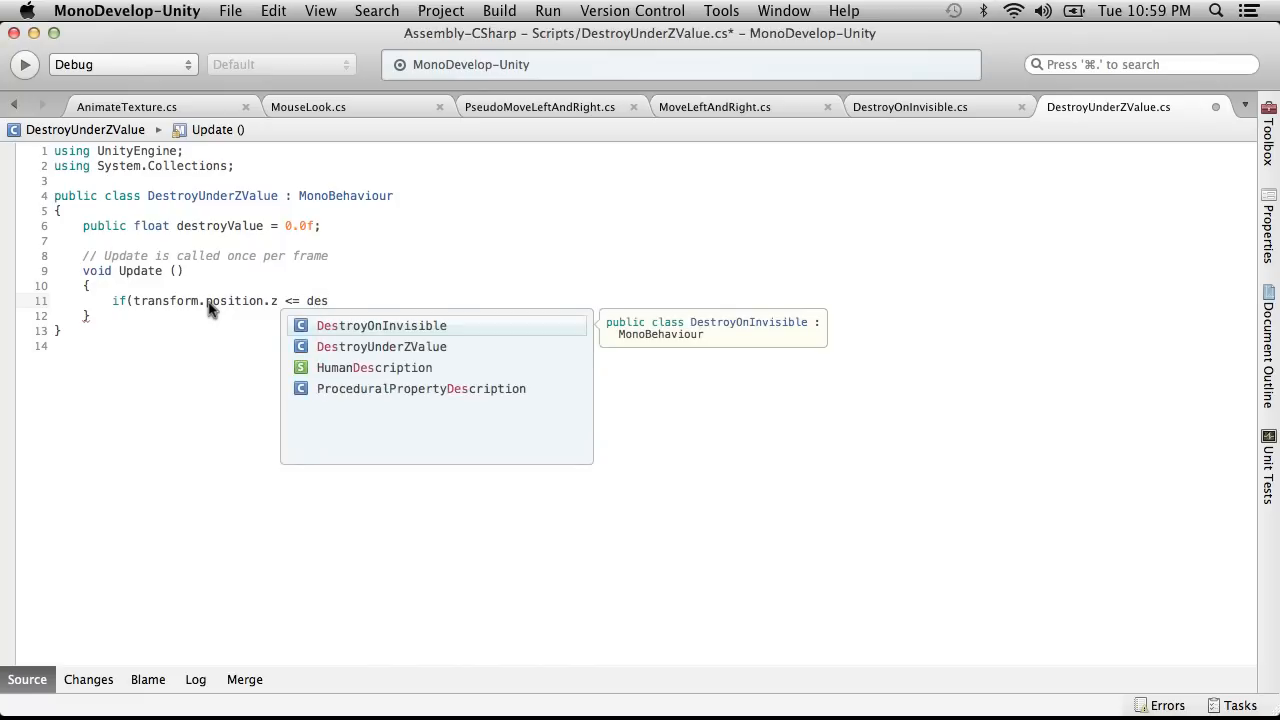
text(troyVal)
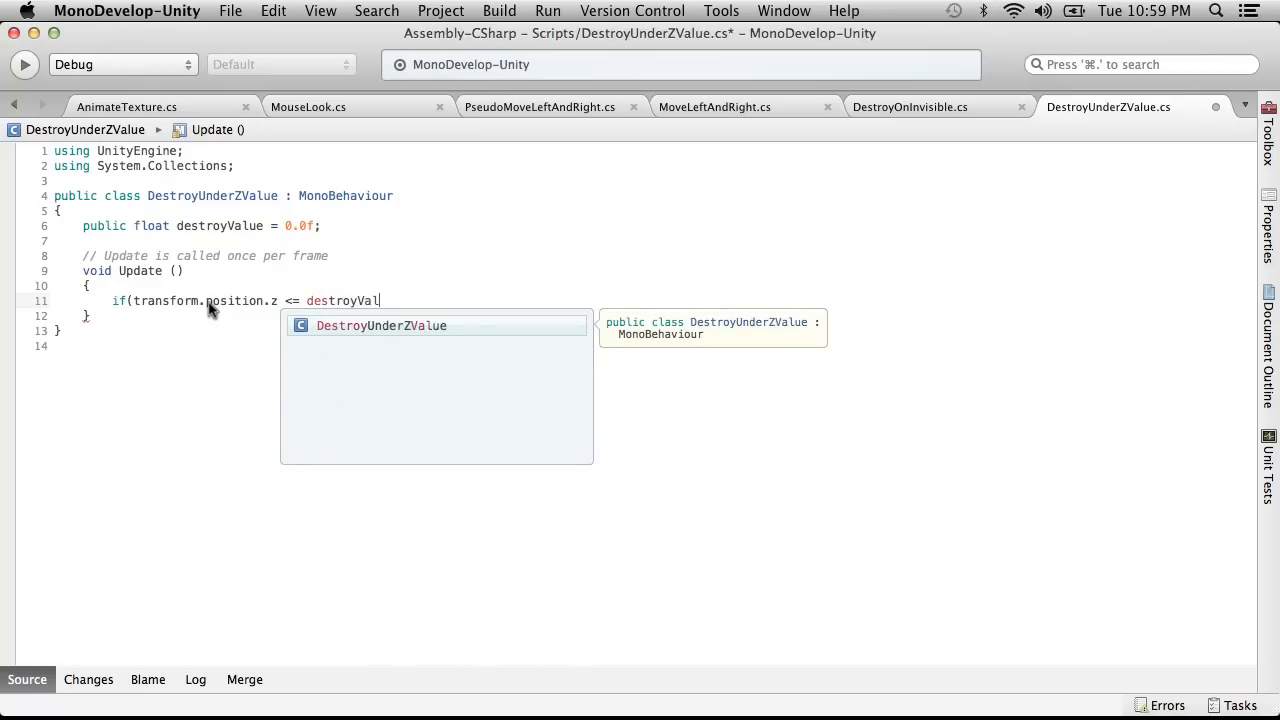
text(ue)
key(Escape)
text())
key(Return)
text({)
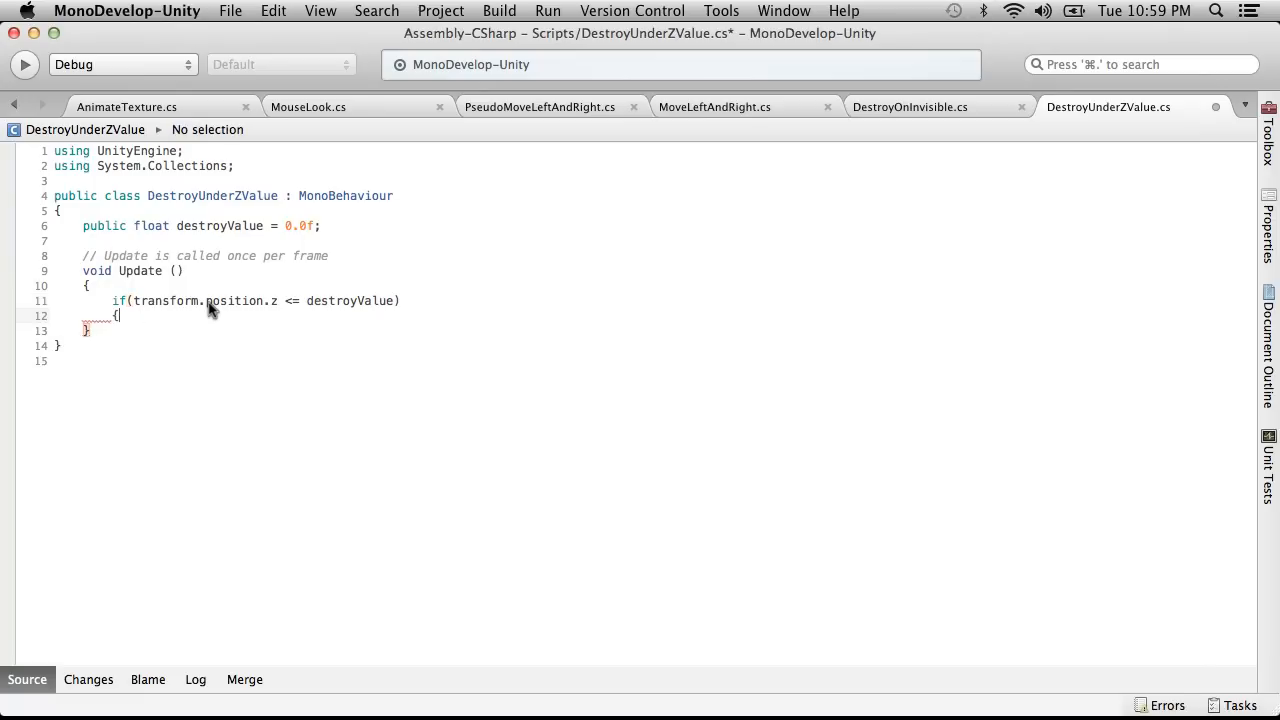
text(})
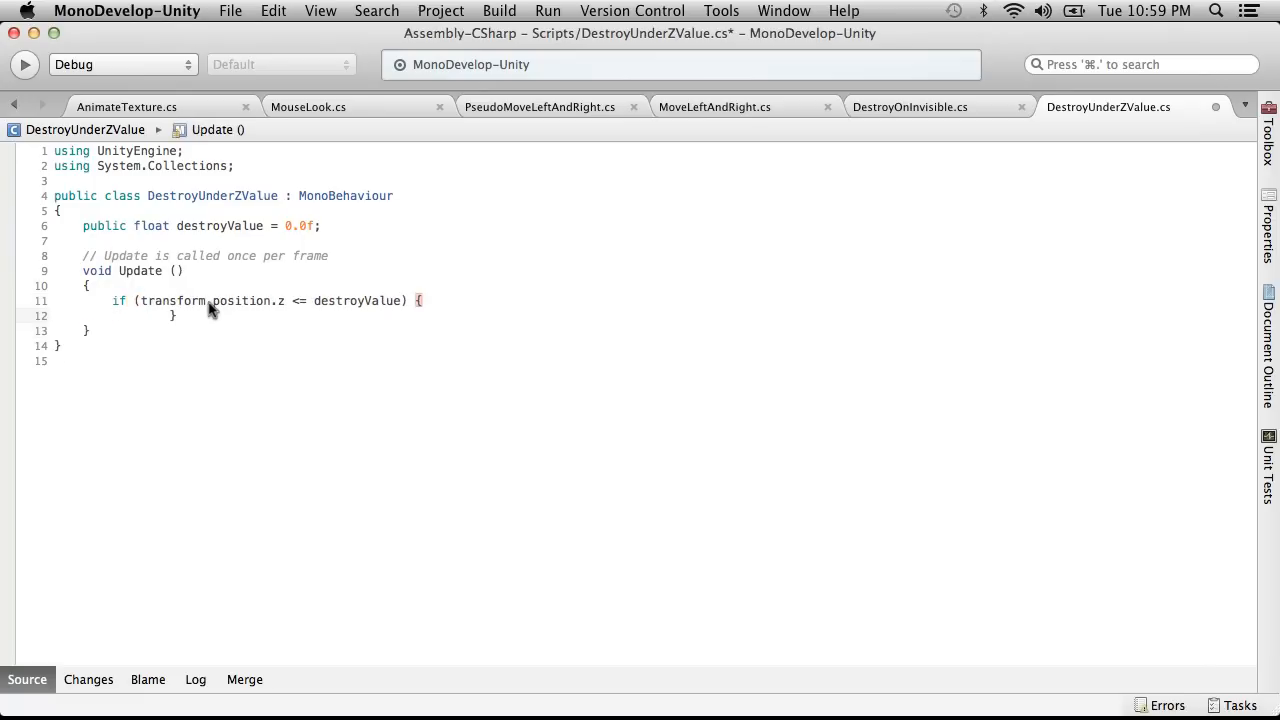
Step: Place the if block's braces on separate aligned lines with an empty line between them, and save the script
click(415, 301)
key(BackSpace)
key(Return)
click(171, 330)
key(BackSpace)
key(BackSpace)
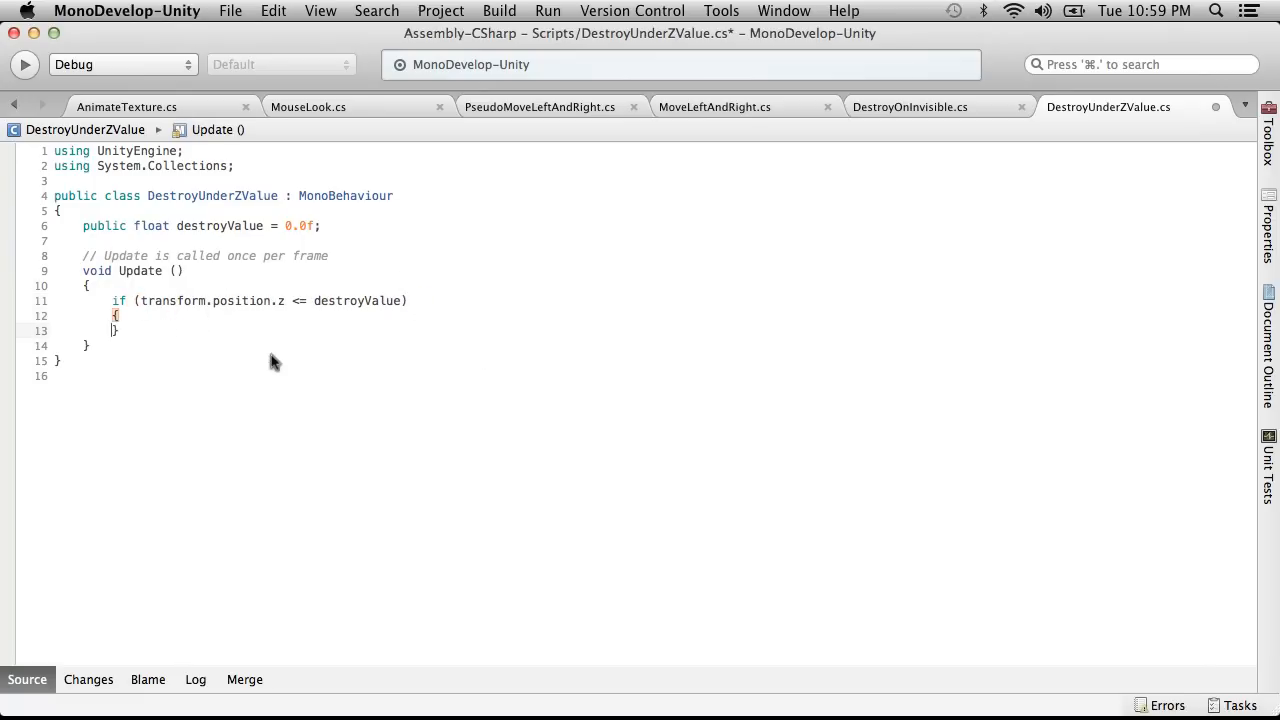
key(Return)
click(240, 10)
click(255, 86)
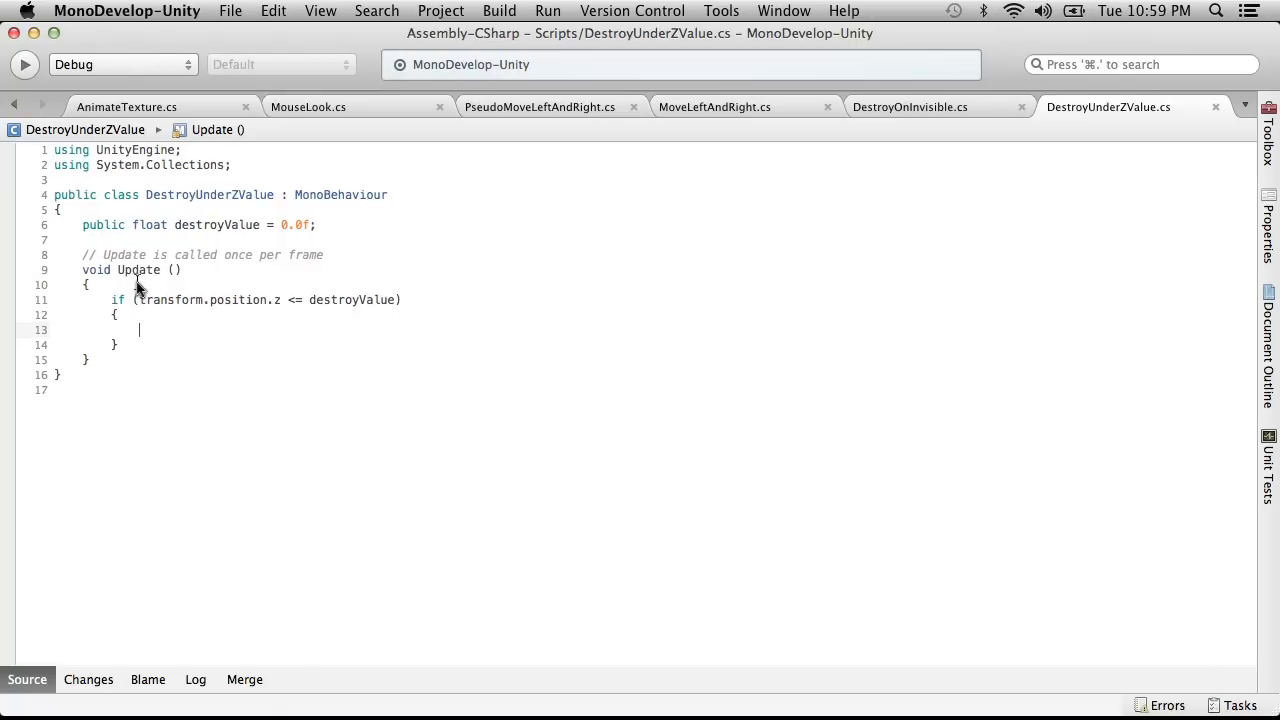
Step: Remove the space between the if keyword and its opening parenthesis
click(264, 9)
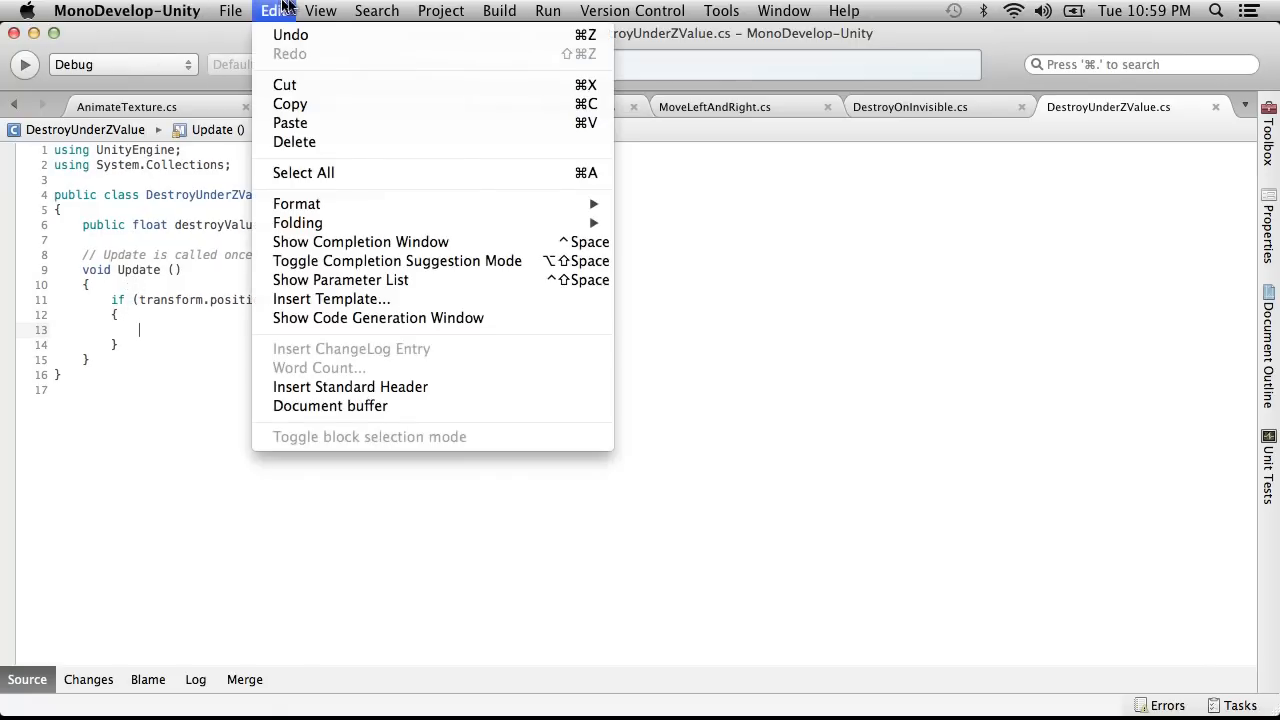
click(345, 315)
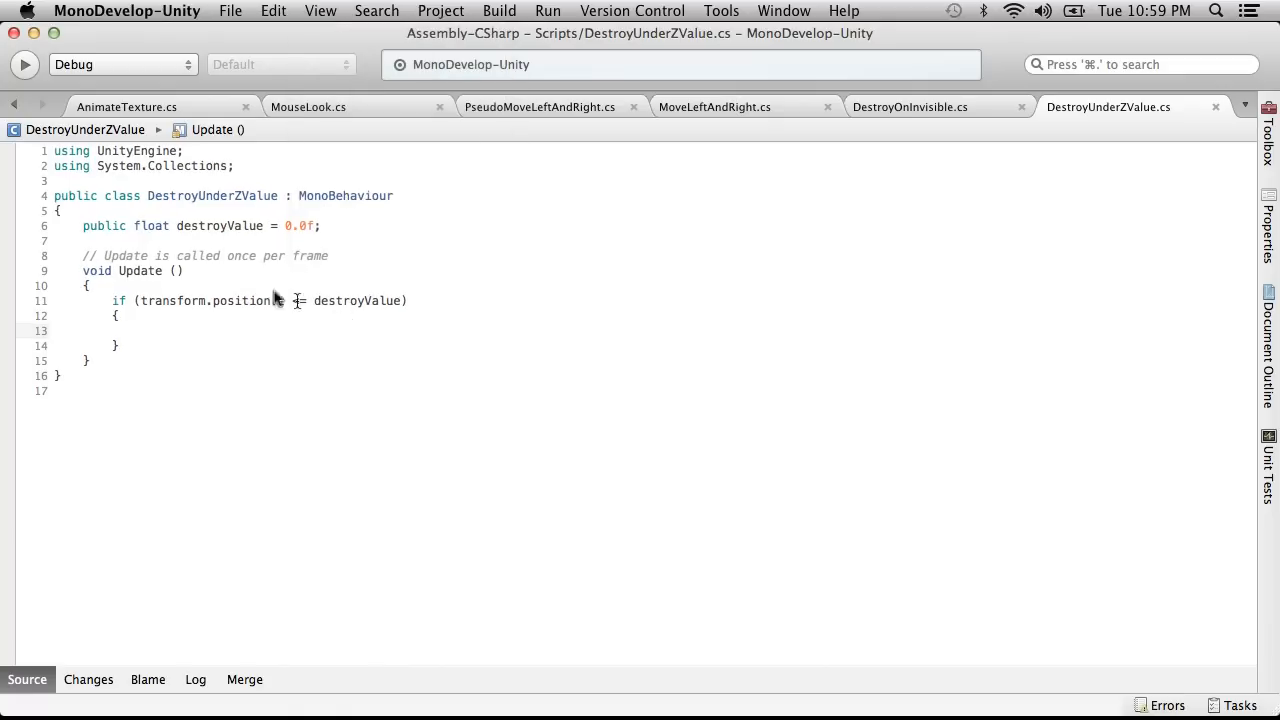
click(135, 301)
key(BackSpace)
Step: Add the statement Destroy(gameObject); inside the if block and save the script
click(173, 336)
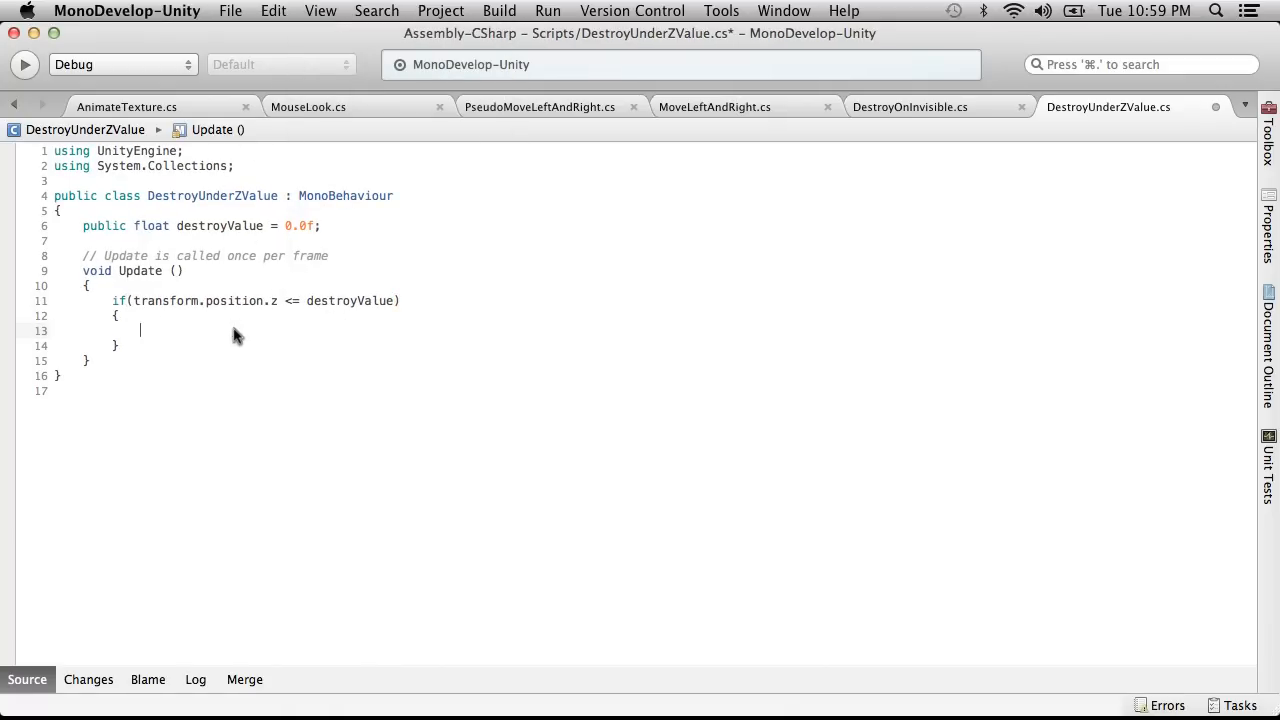
text(Destroy()
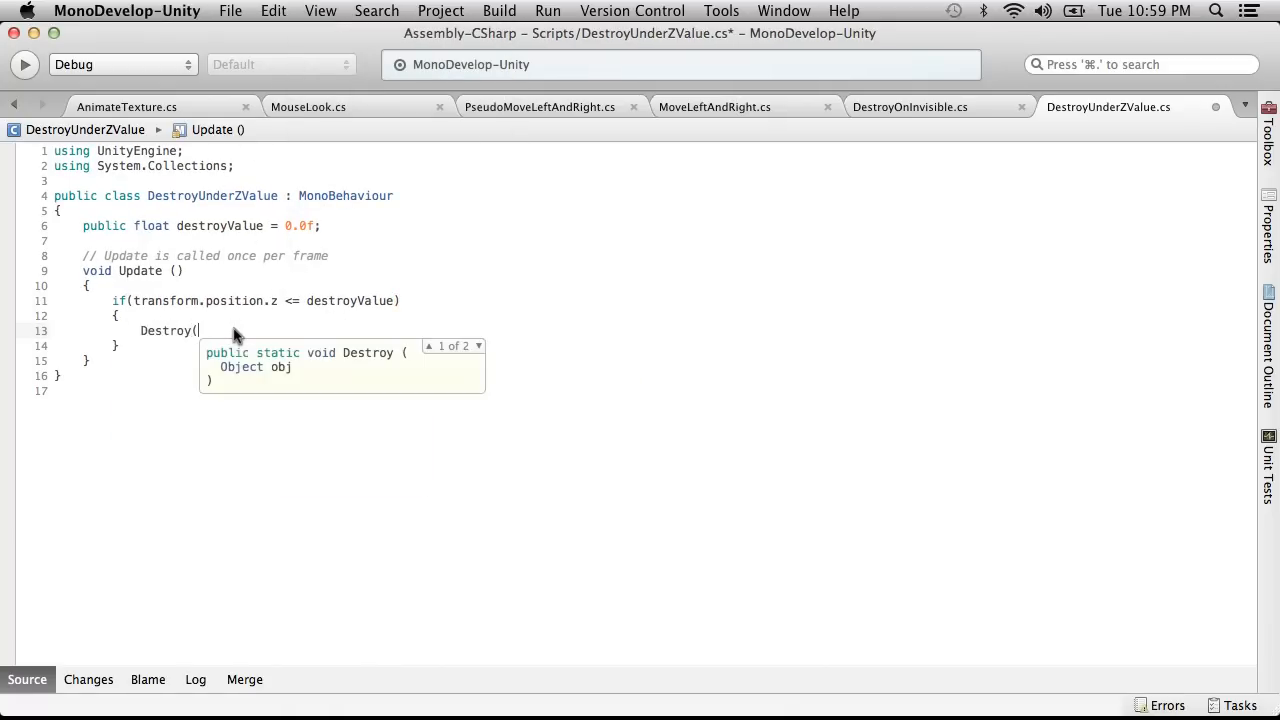
text(game)
key(Return)
text();)
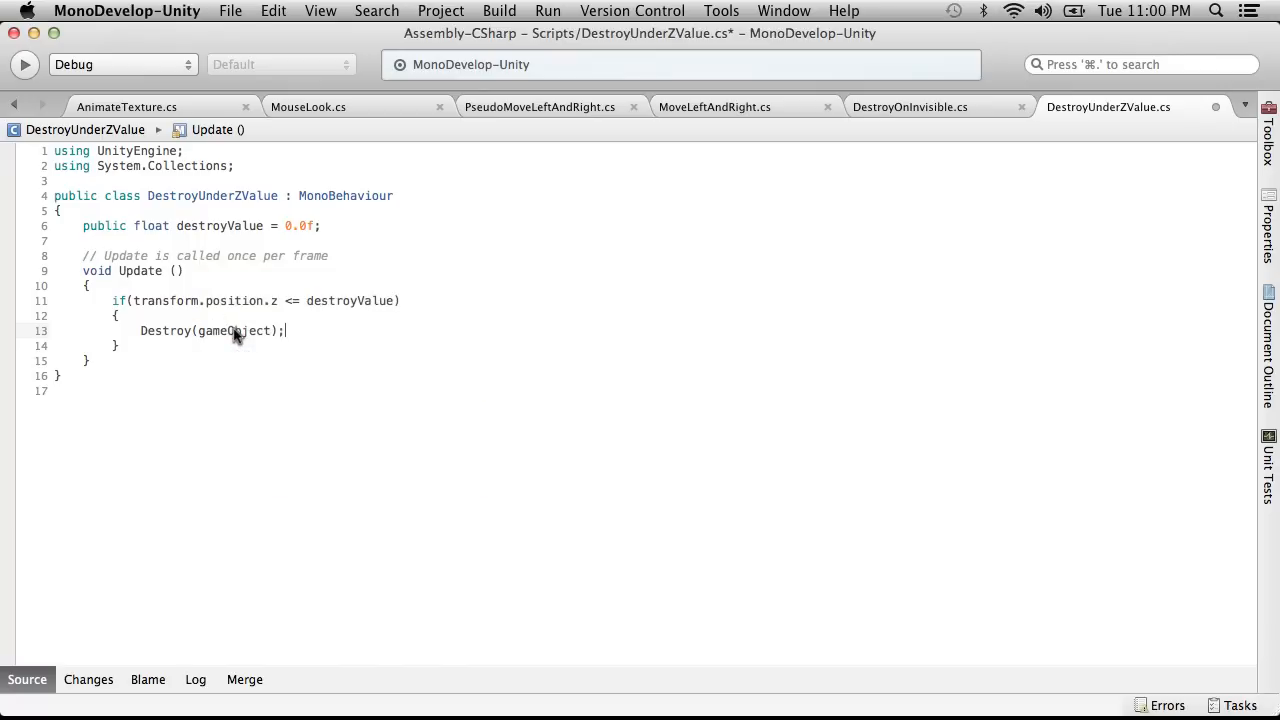
click(230, 10)
click(257, 88)
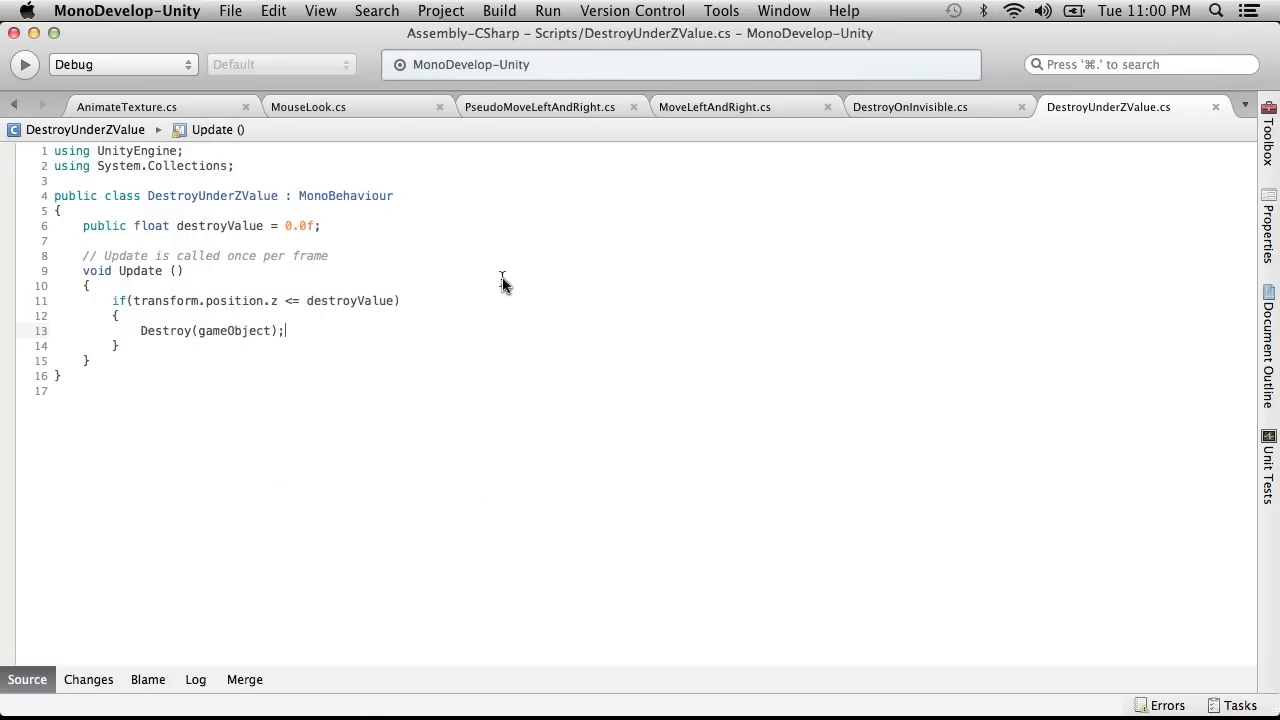
Step: Switch to Unity, attach the DestroyUnderZValue script to the Cylinder, and test-play the level
key(super+Tab)
click(605, 61)
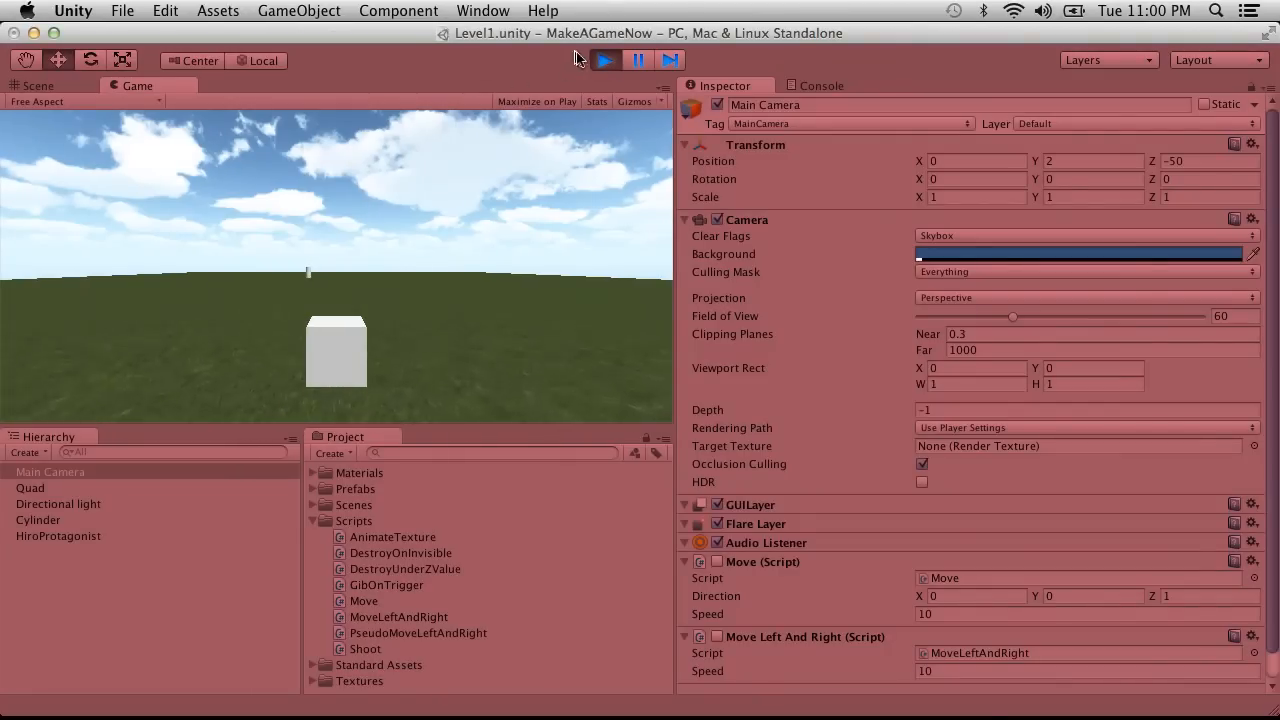
click(605, 61)
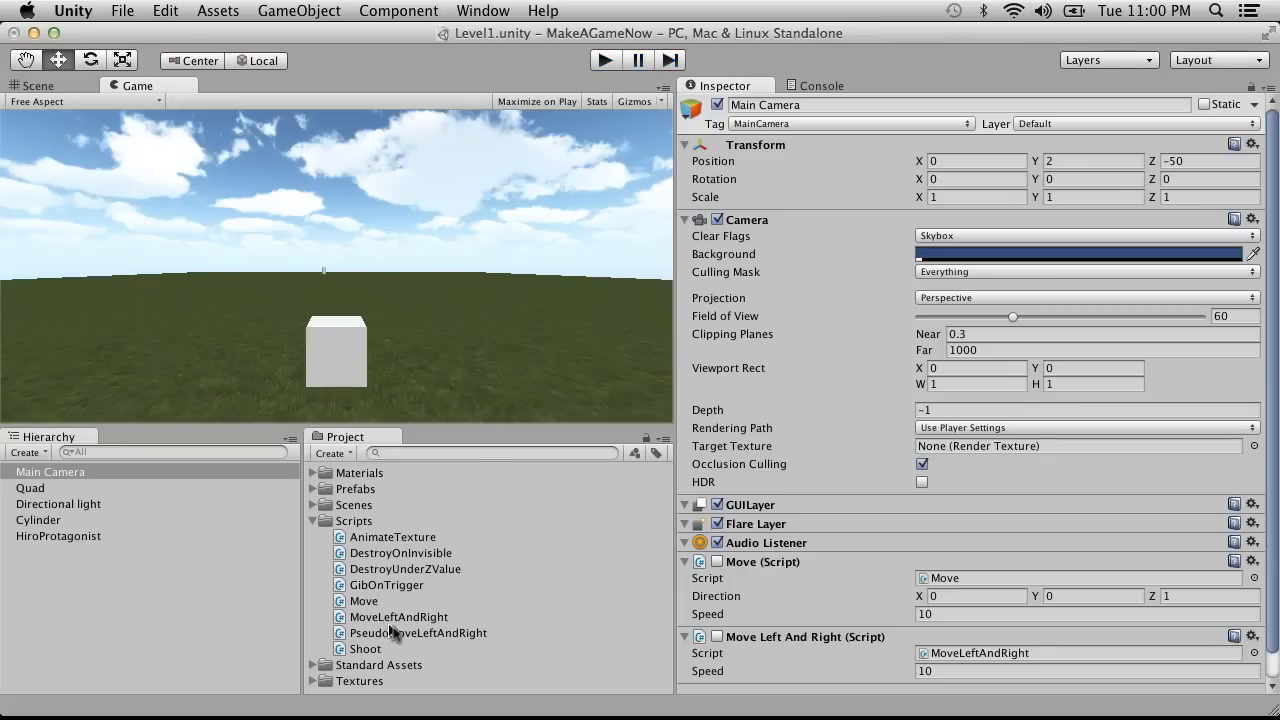
drag(405, 569, 86, 519)
click(605, 61)
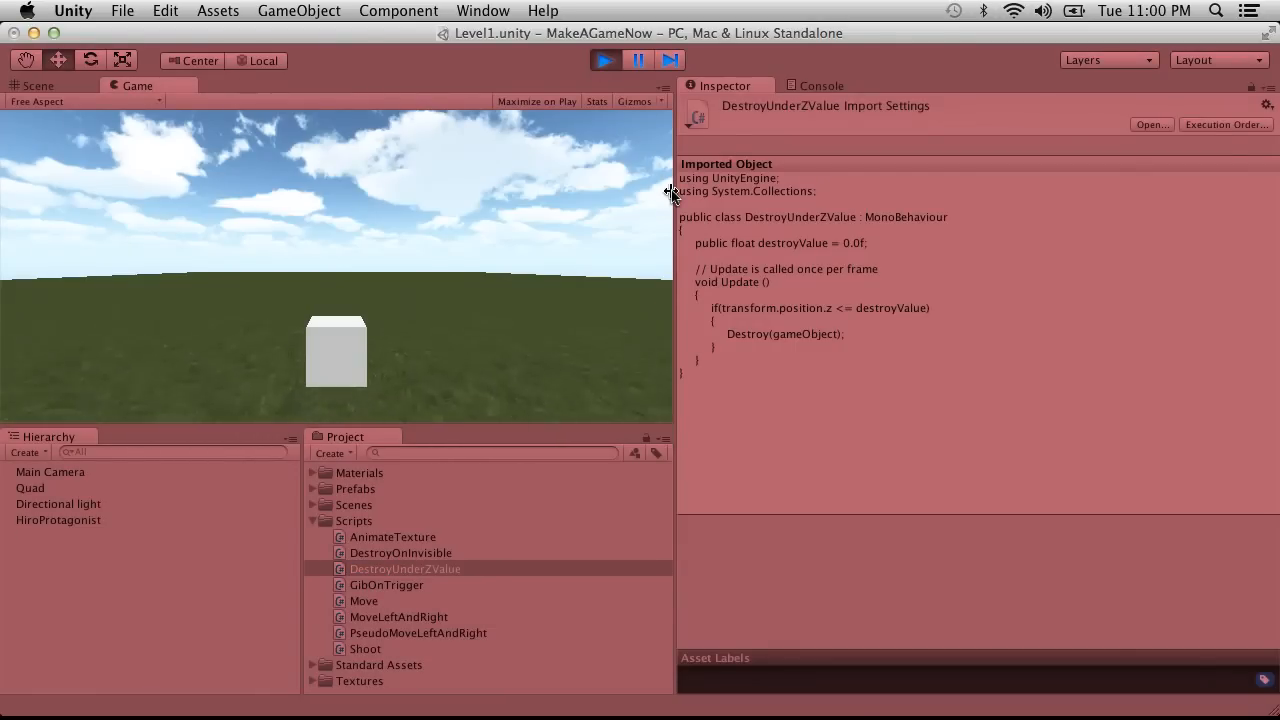
Step: Stop the test play and set the Destroy Value of the Cylinder's DestroyUnderZValue script to -50
click(604, 60)
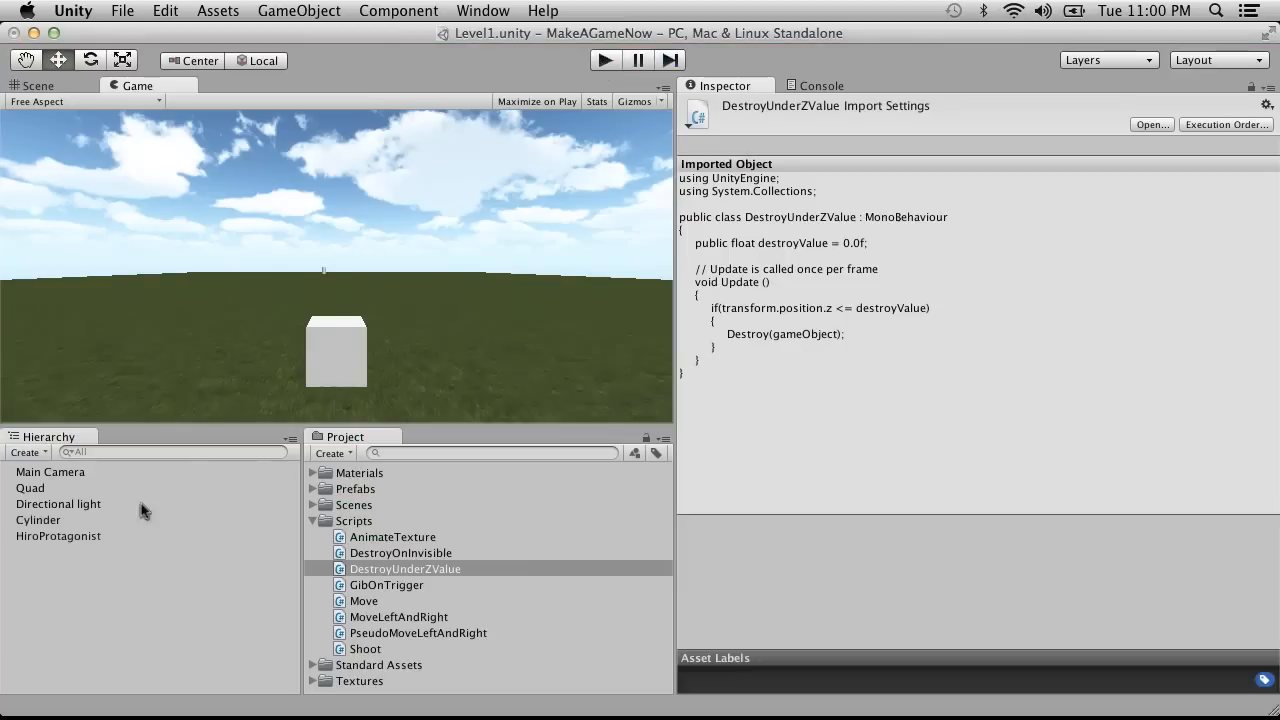
click(55, 518)
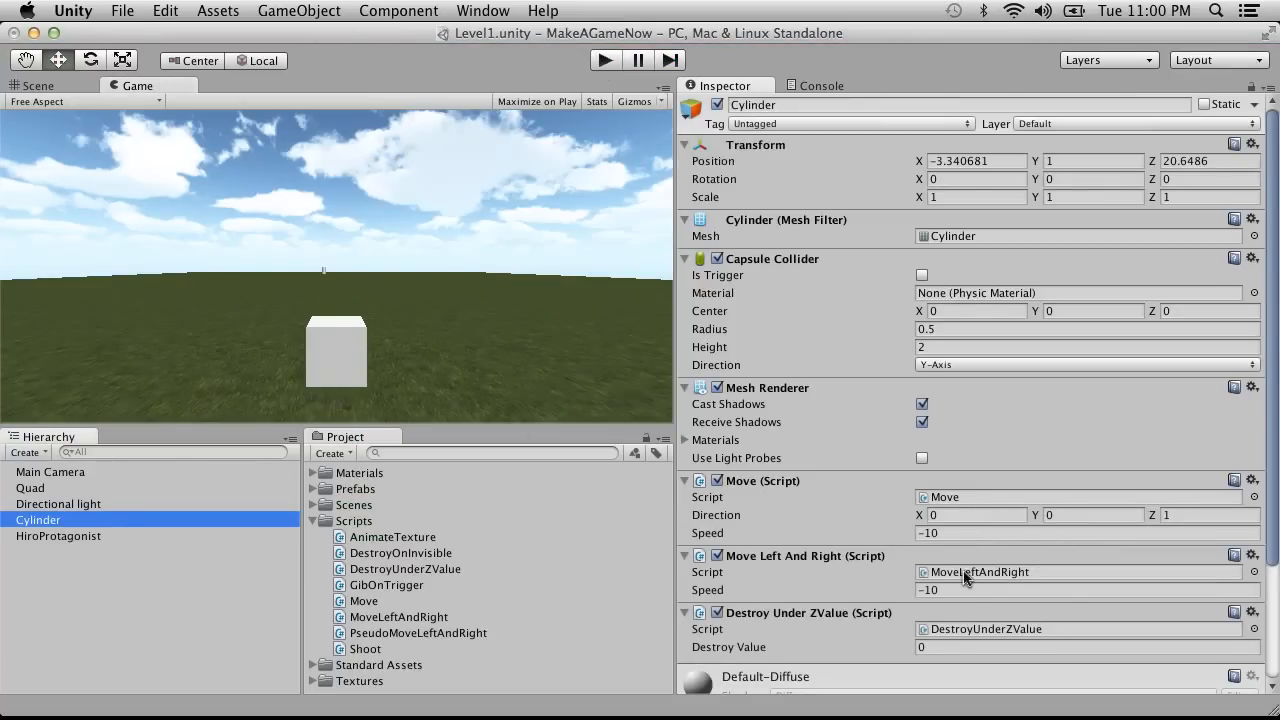
scroll(970, 574, down, 5)
click(930, 438)
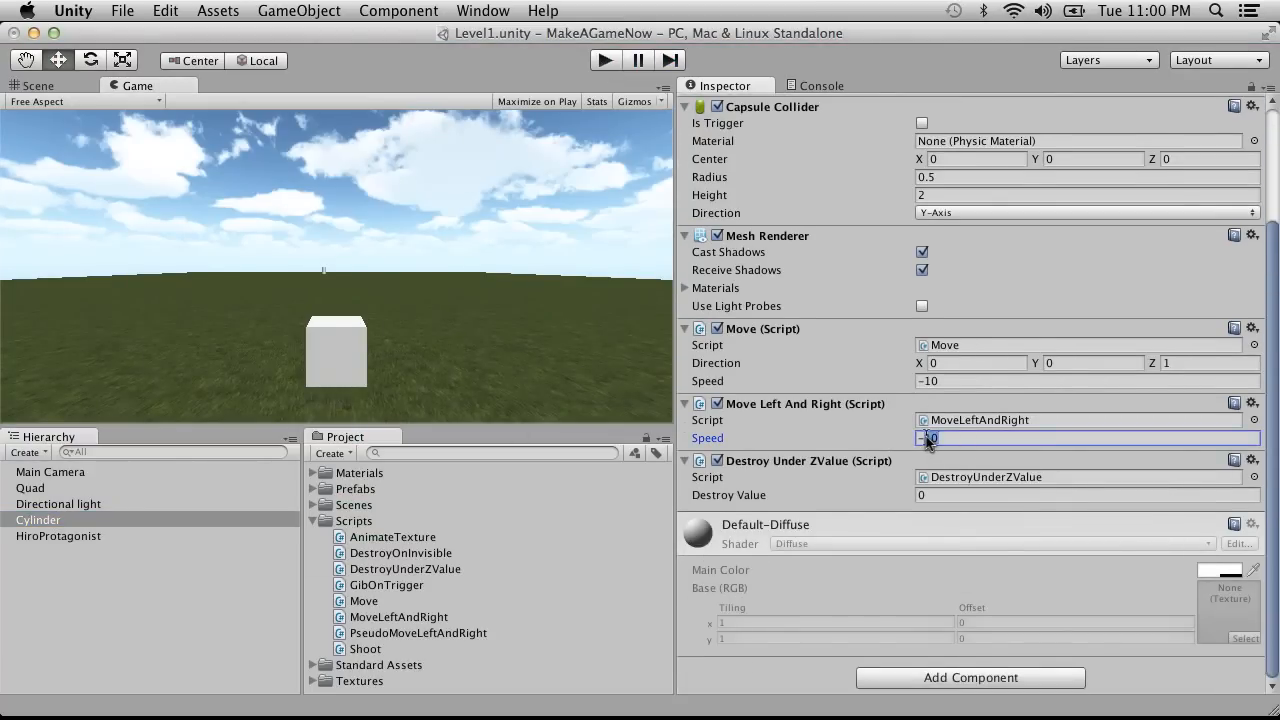
key(Return)
key(super+z)
click(999, 494)
text(-5)
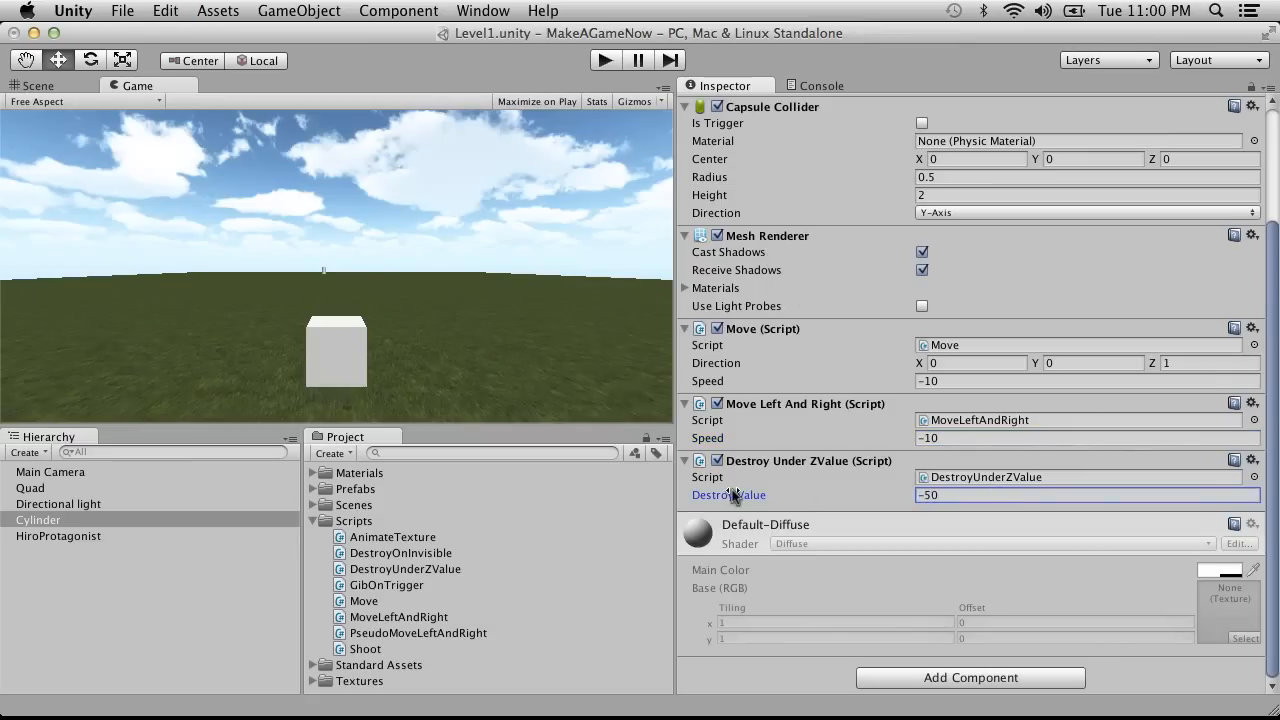
Step: Test-play the level twice to check when the Cylinder gets destroyed, ending outside play mode
click(604, 61)
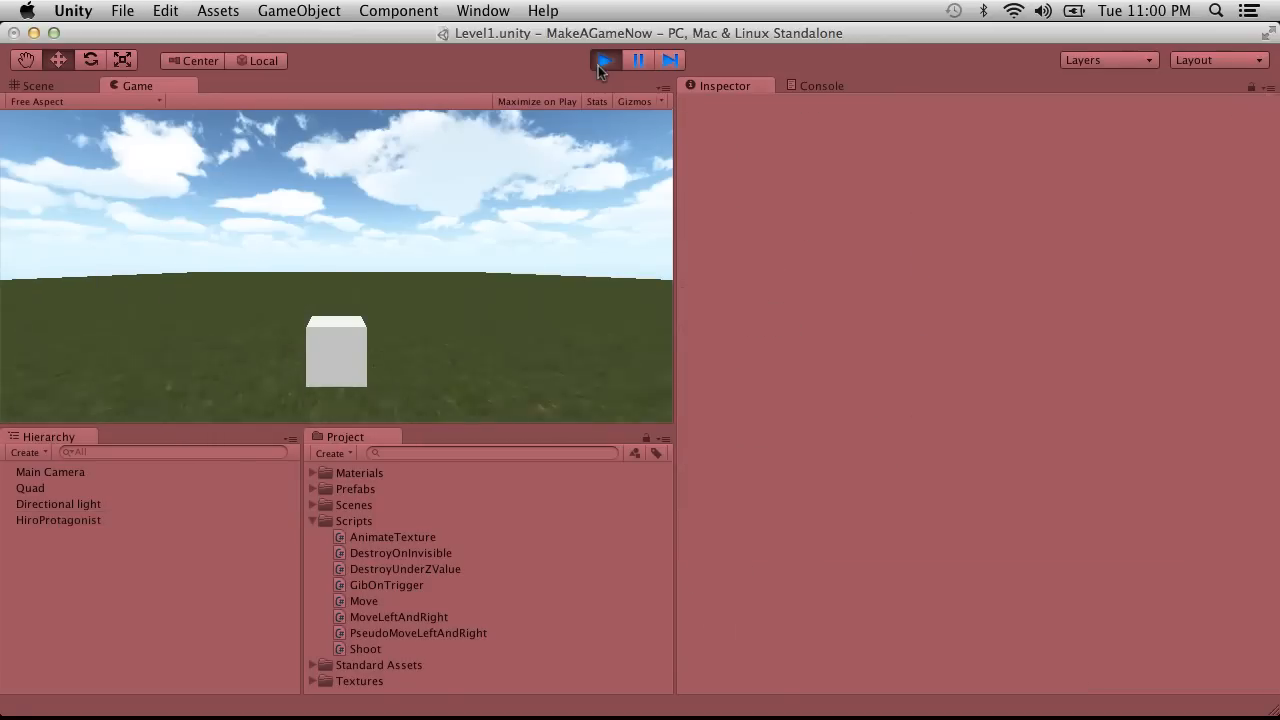
click(604, 62)
click(610, 62)
click(613, 62)
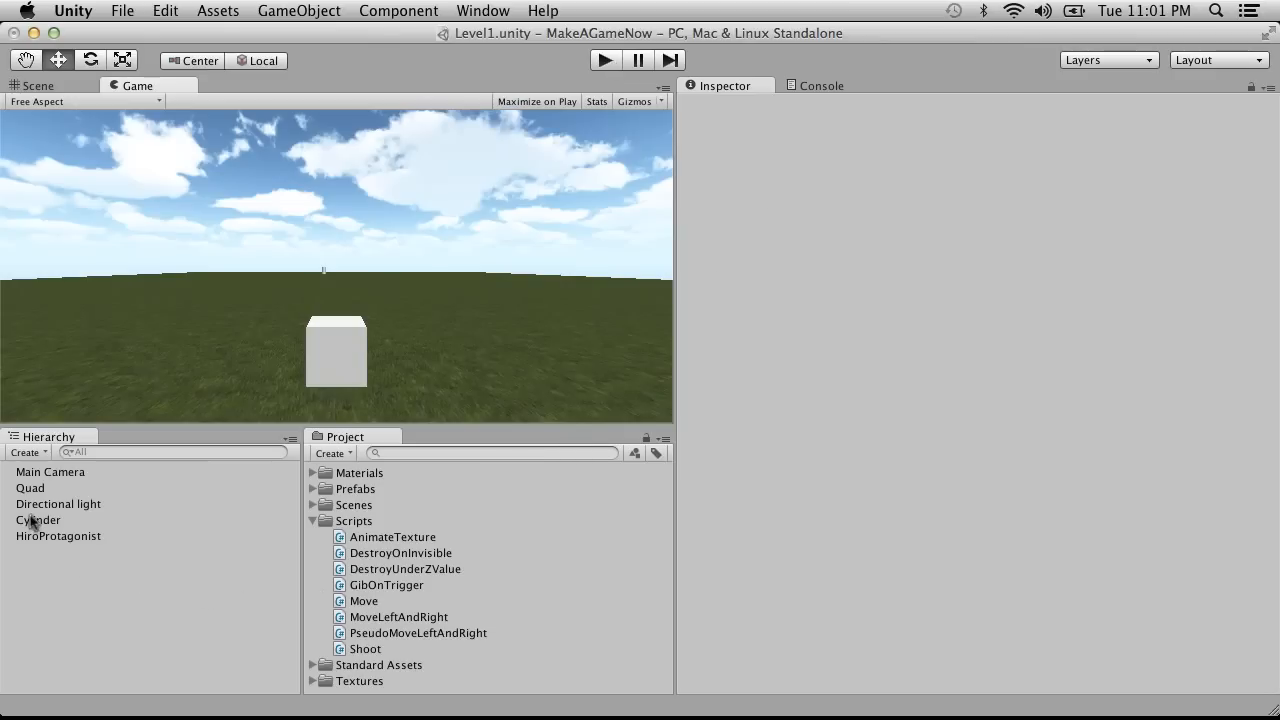
Step: Attach the GibOnTrigger script to HiroProtagonist and enable Is Trigger on its Box Collider
click(53, 536)
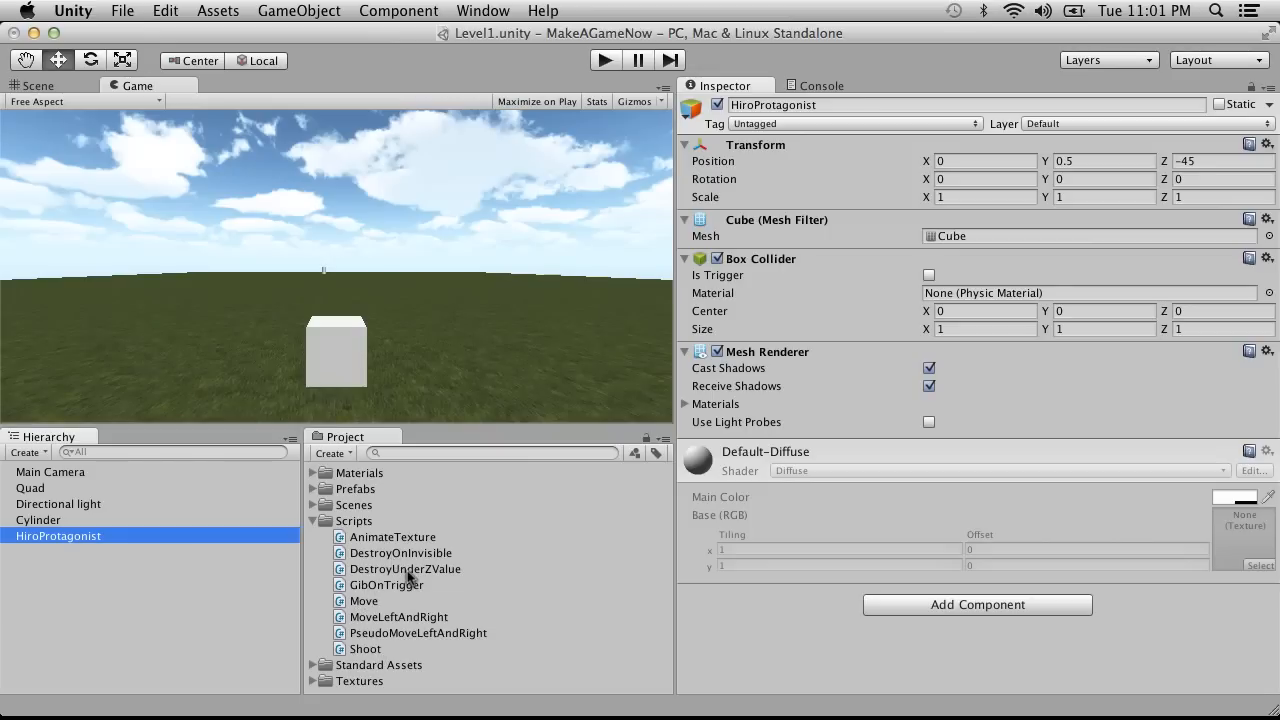
drag(405, 585, 109, 537)
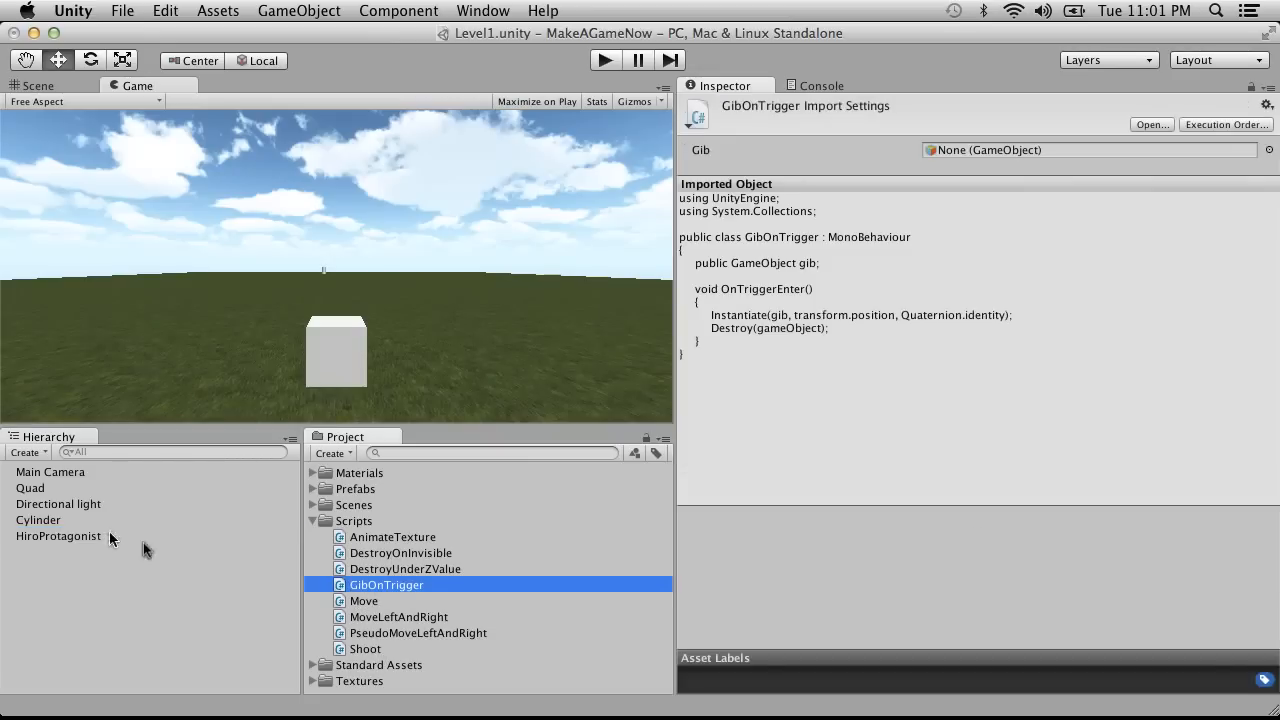
drag(366, 572, 83, 530)
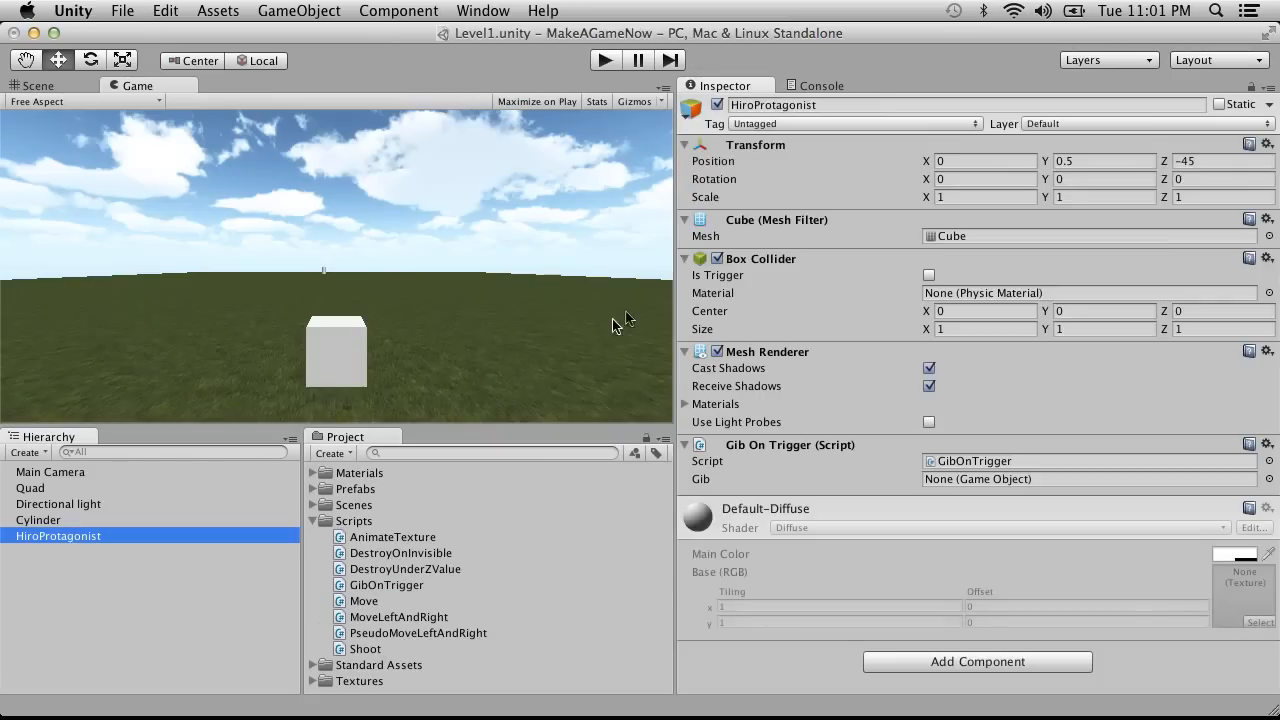
click(929, 275)
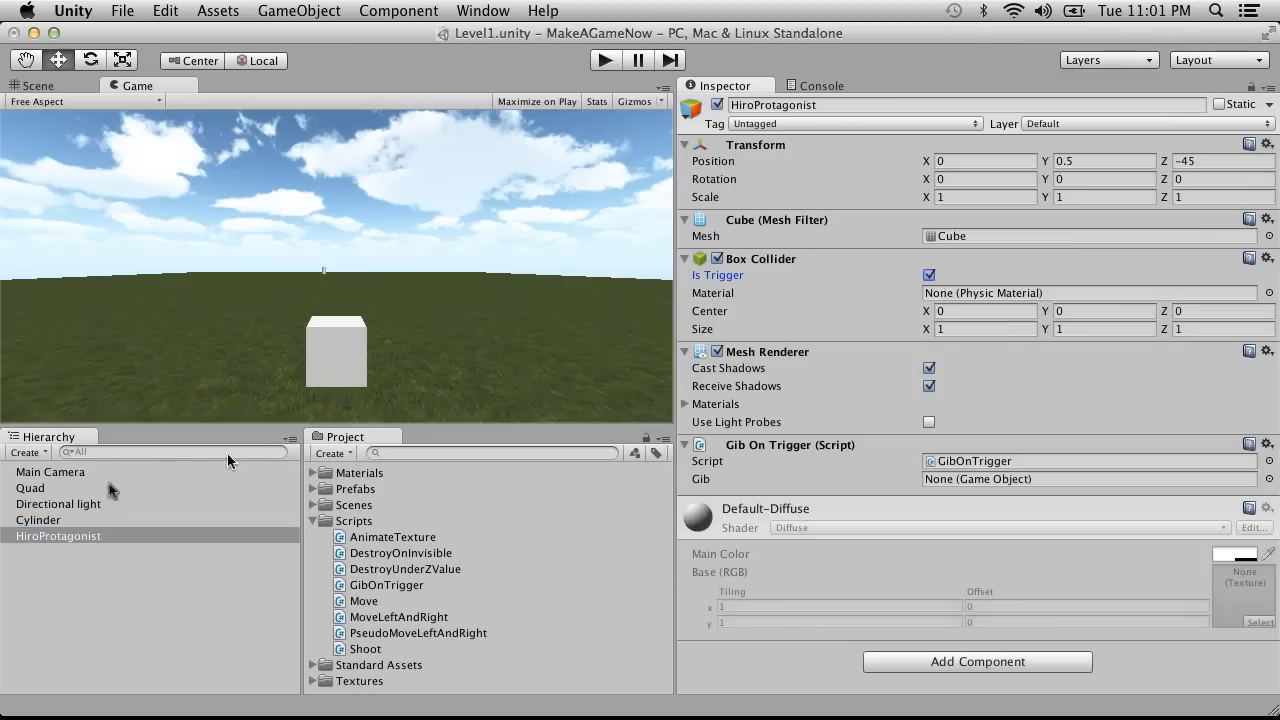
Step: Enable Is Trigger on the Cylinder's Capsule Collider and add a Rigidbody to it with Is Kinematic enabled
click(46, 490)
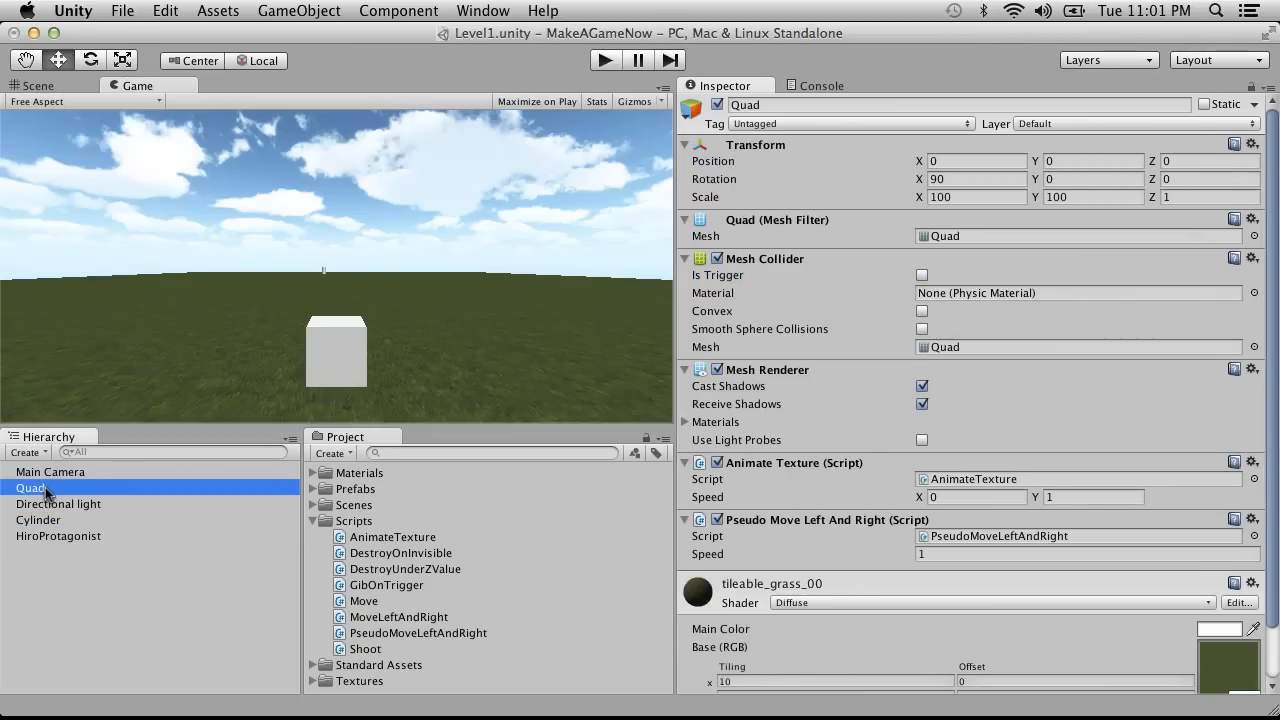
click(45, 521)
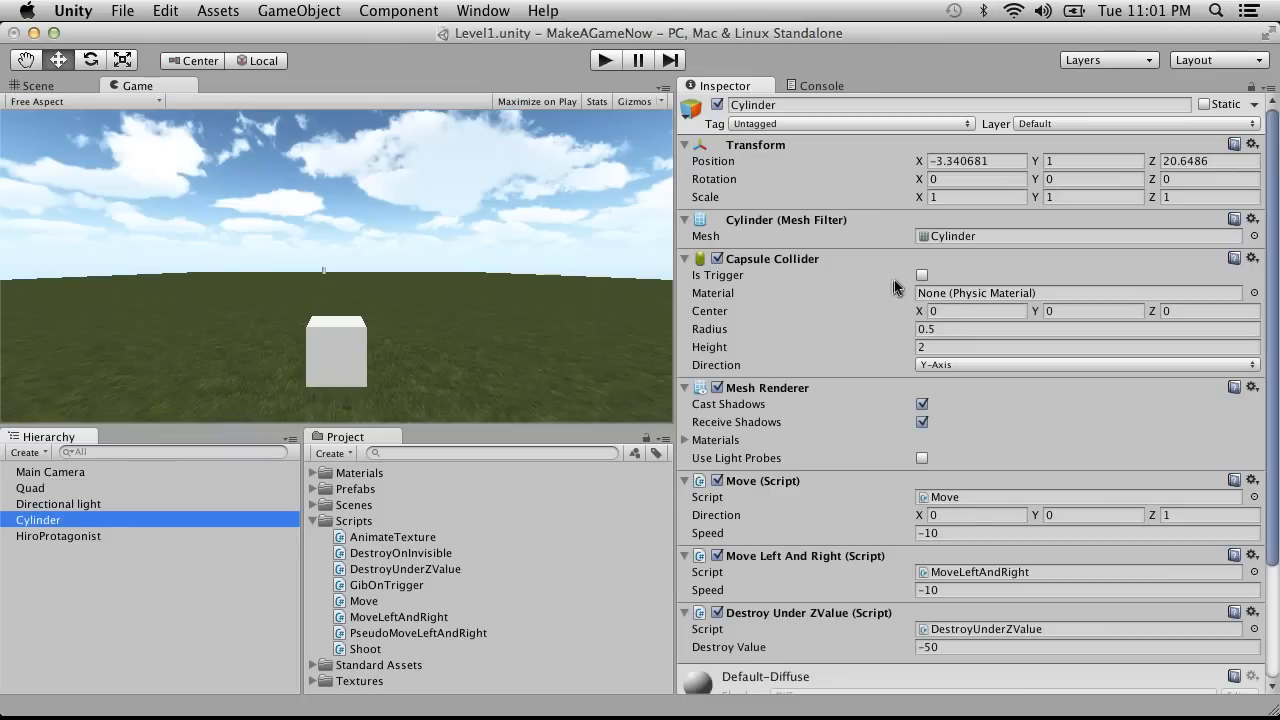
click(922, 275)
click(358, 6)
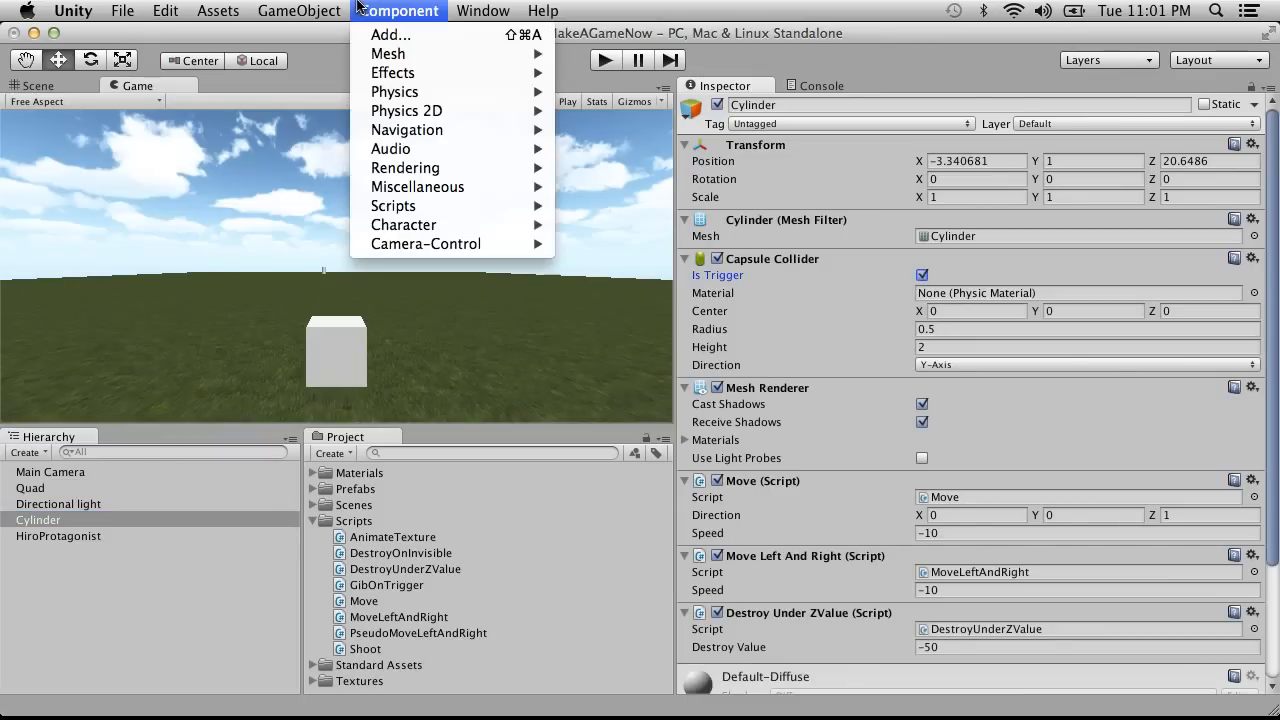
mouse_move(425, 93)
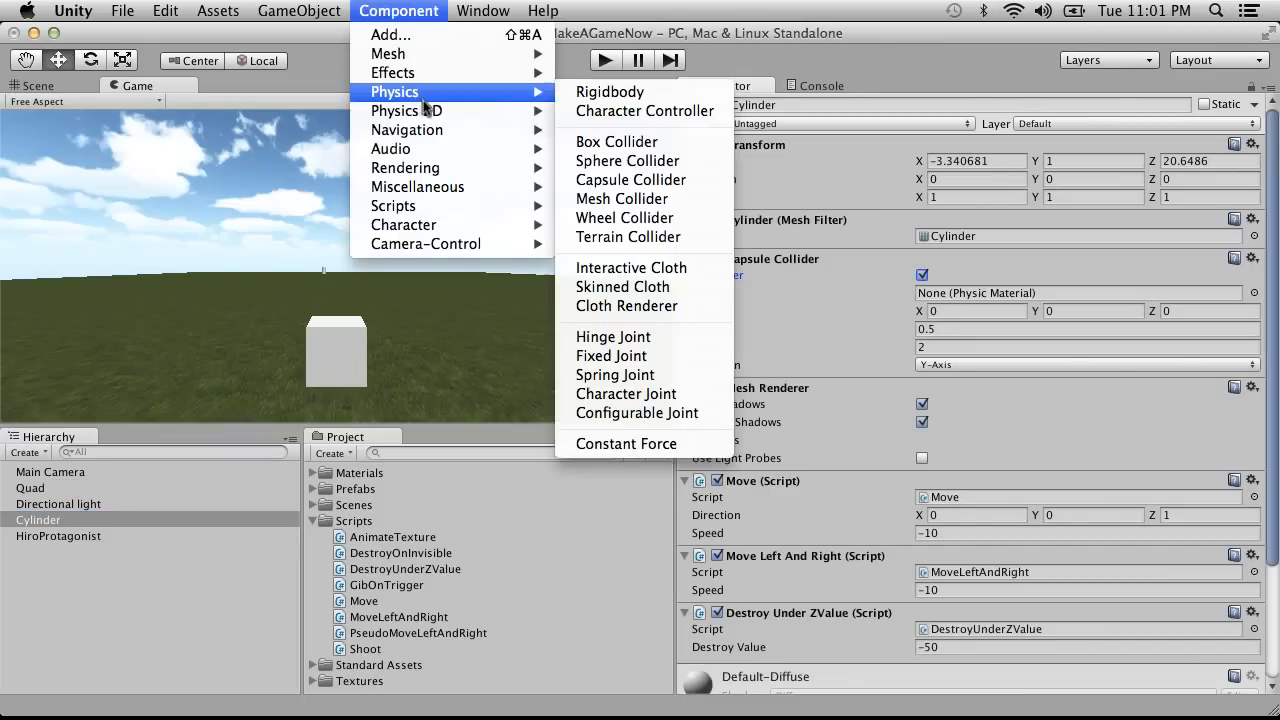
click(601, 93)
click(922, 441)
Step: Add a Rigidbody to HiroProtagonist with Use Gravity disabled and Is Kinematic enabled
click(67, 537)
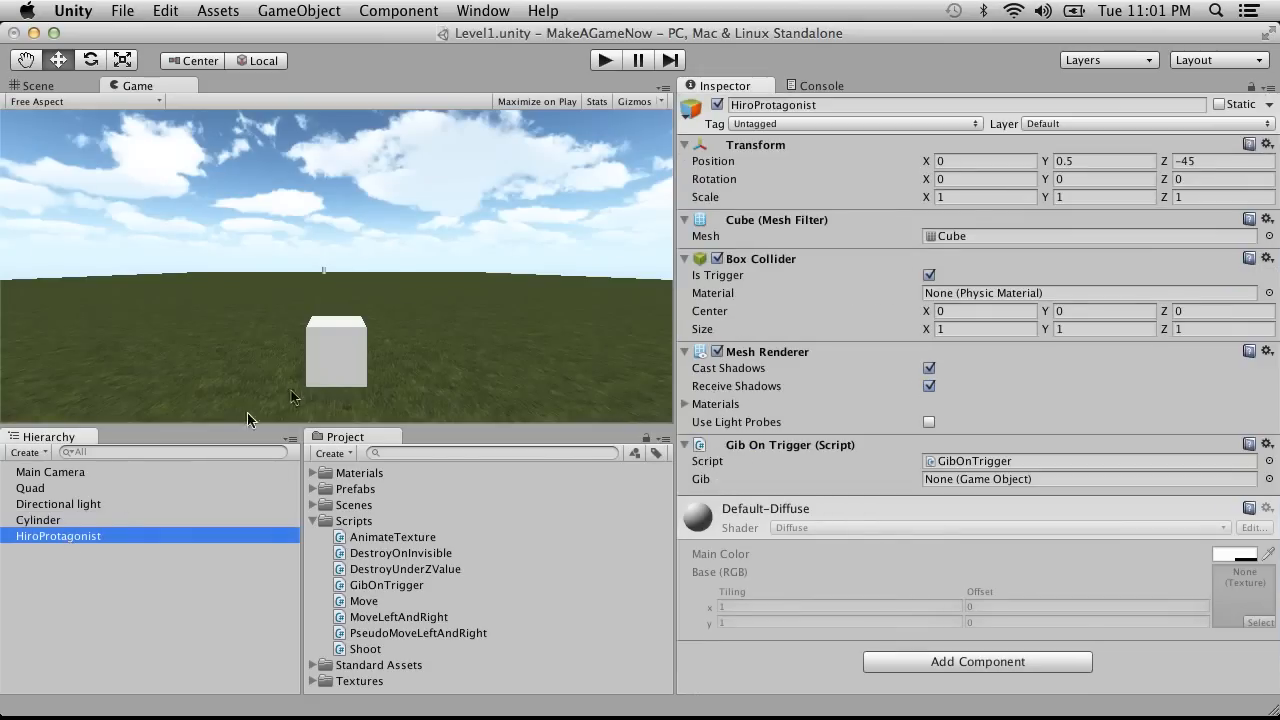
click(401, 10)
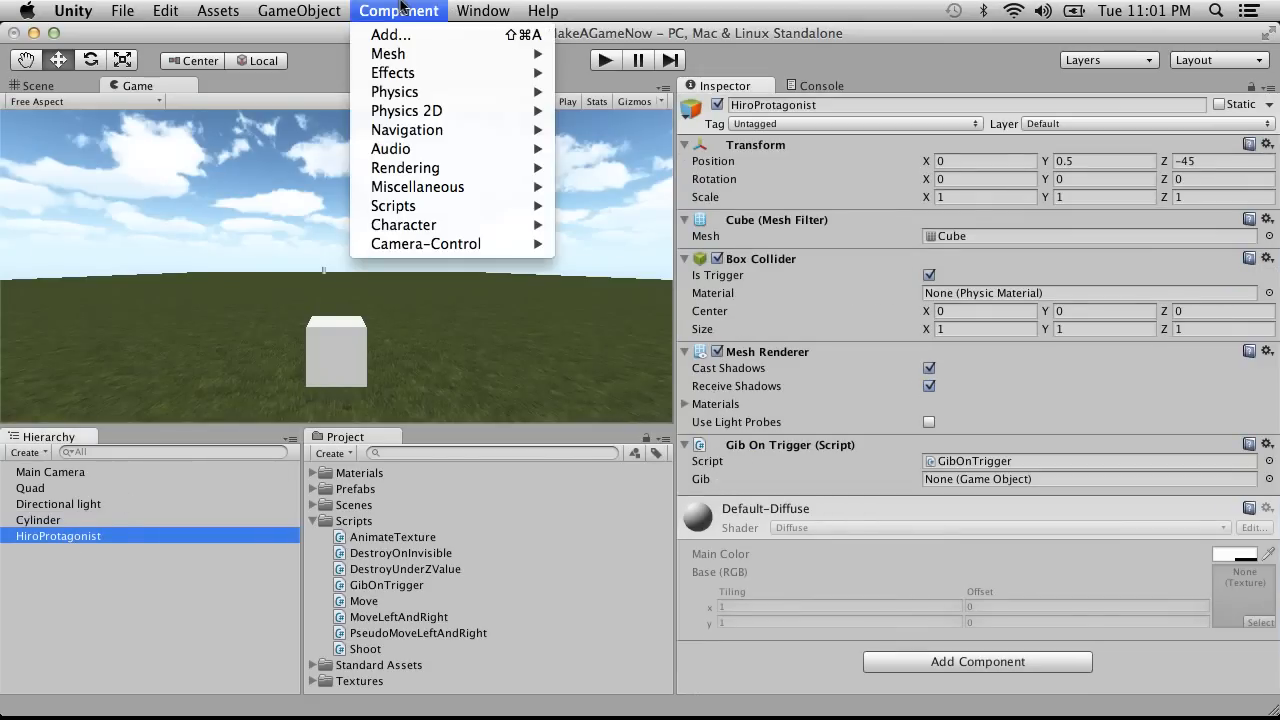
mouse_move(437, 91)
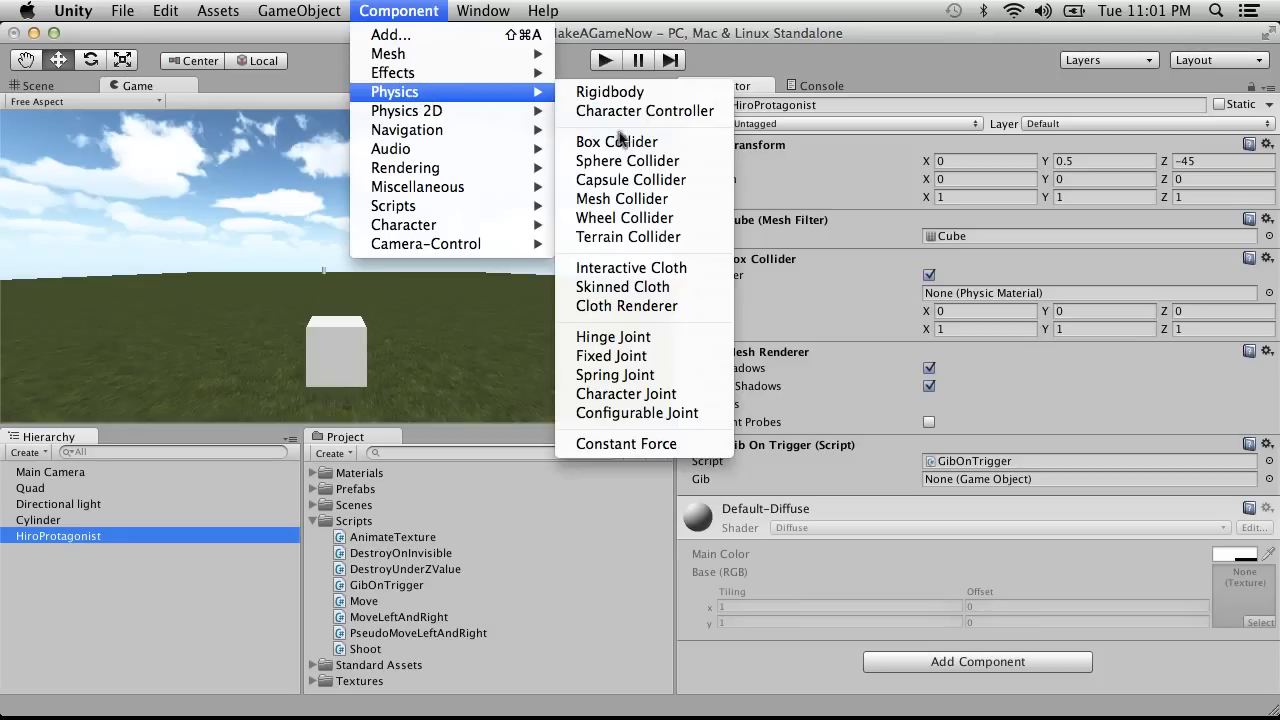
click(612, 92)
scroll(897, 418, down, 3)
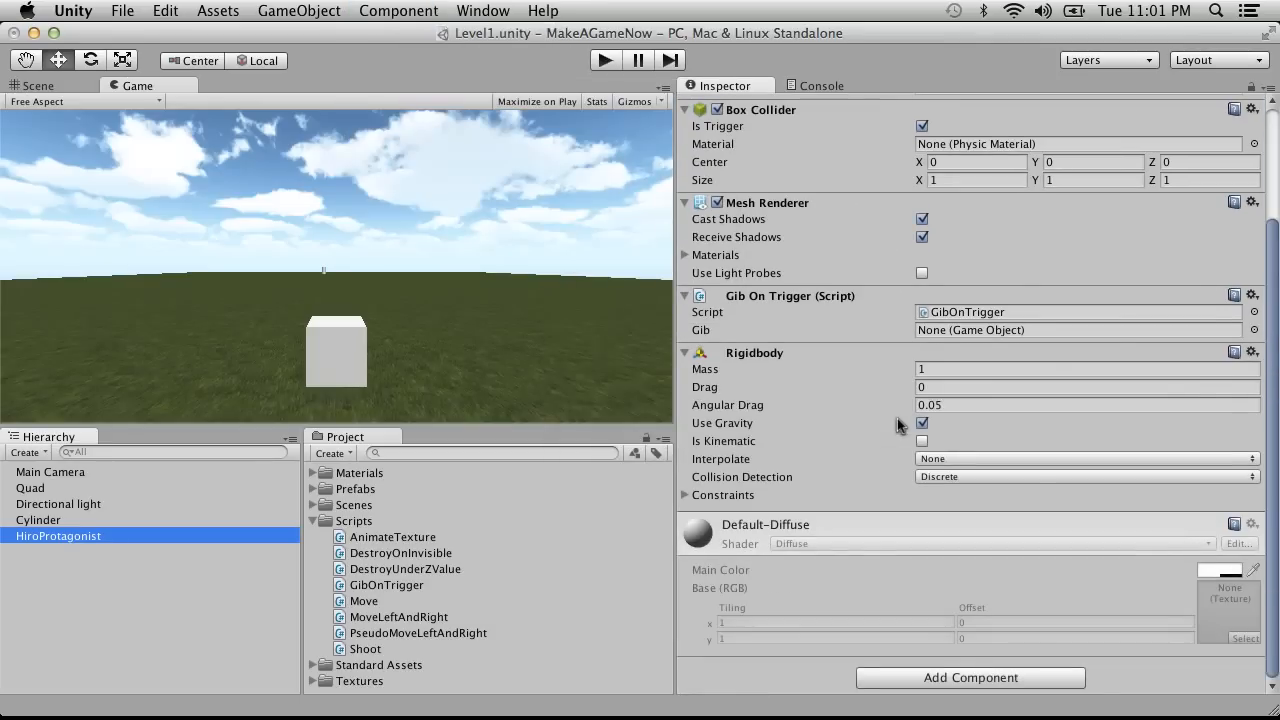
click(922, 423)
click(922, 441)
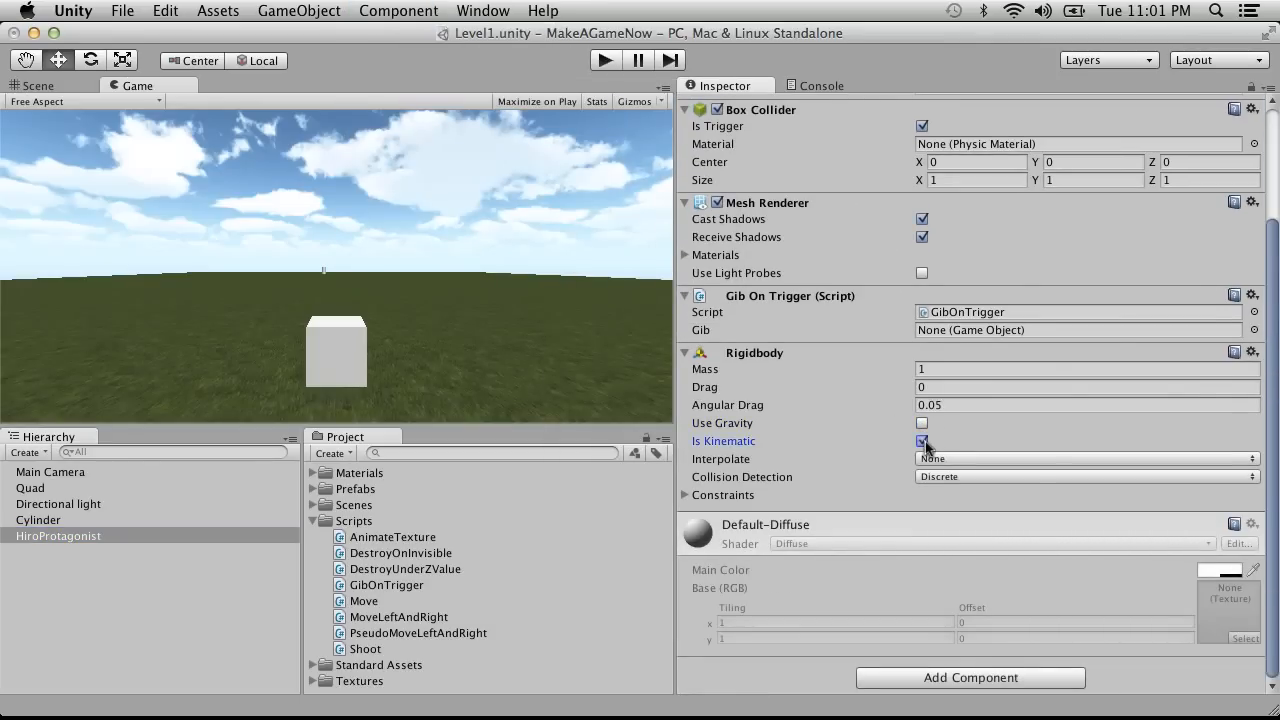
Step: Test-play the level, stop it, and examine the details of the logged error in the Console
click(605, 60)
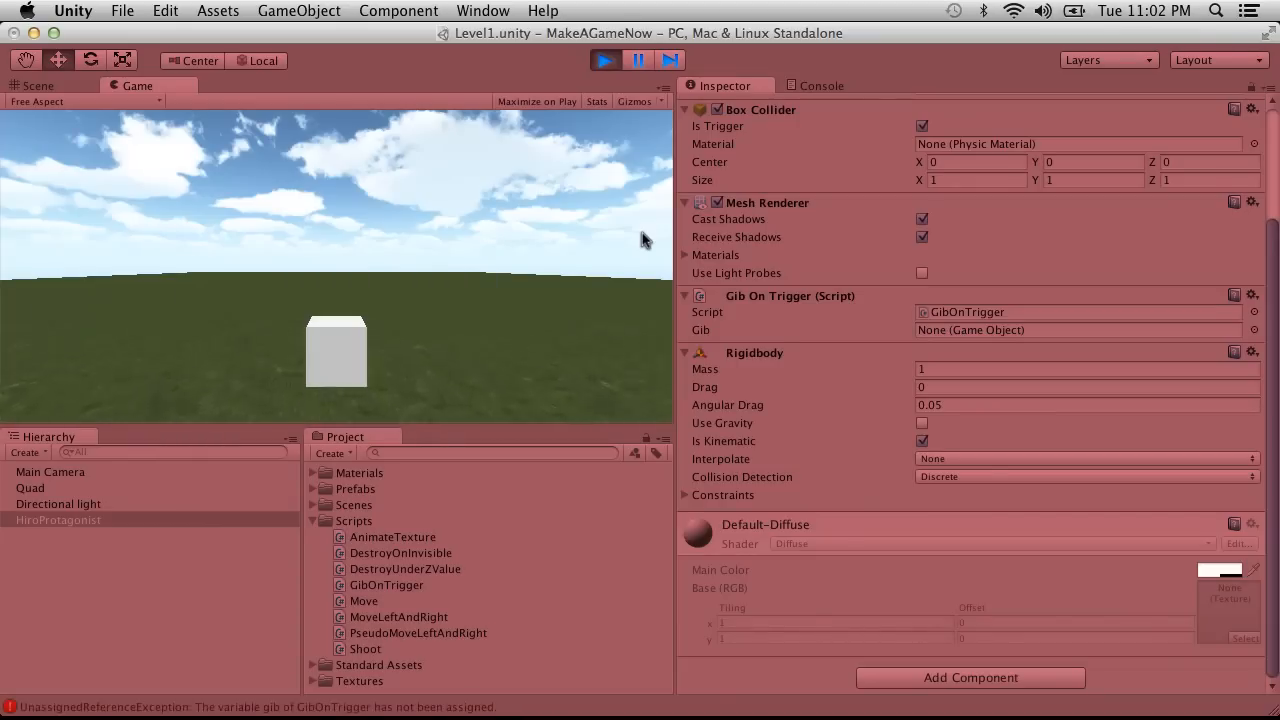
click(606, 60)
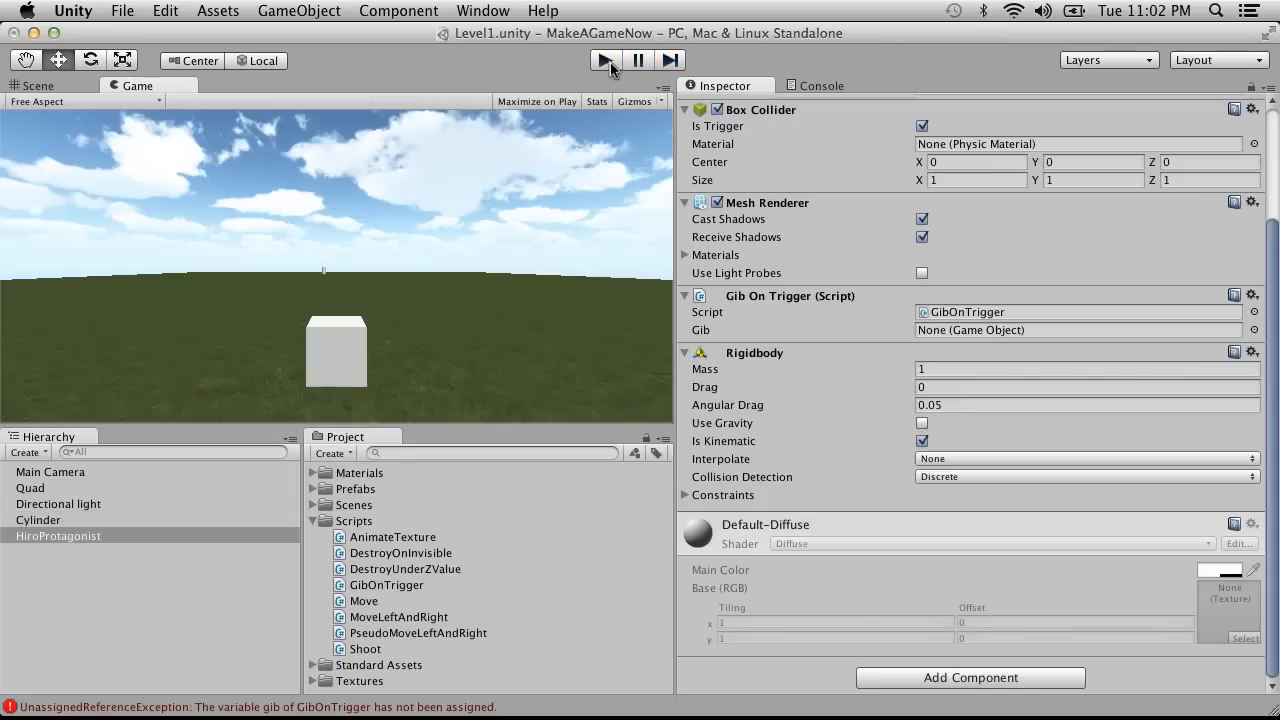
click(816, 86)
click(796, 131)
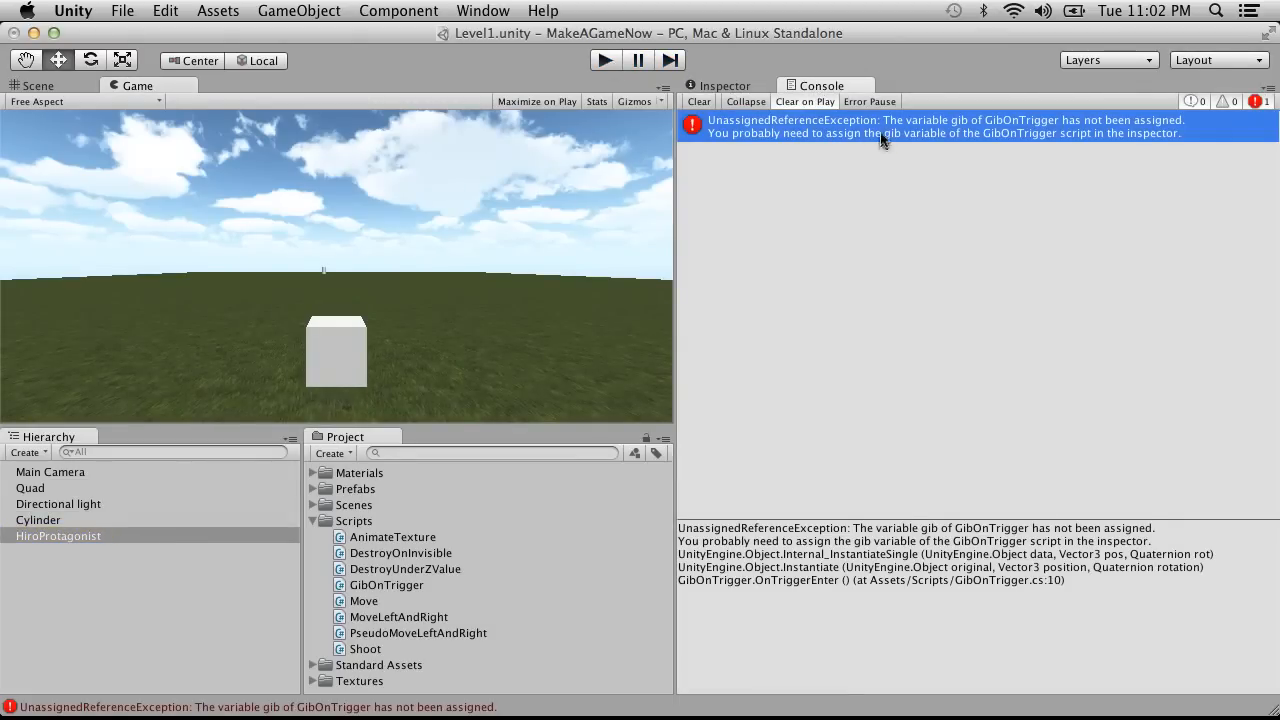
Step: Assign the Explode prefab from the Prefabs folder as the Gib of HiroProtagonist's GibOnTrigger script
click(312, 521)
click(313, 490)
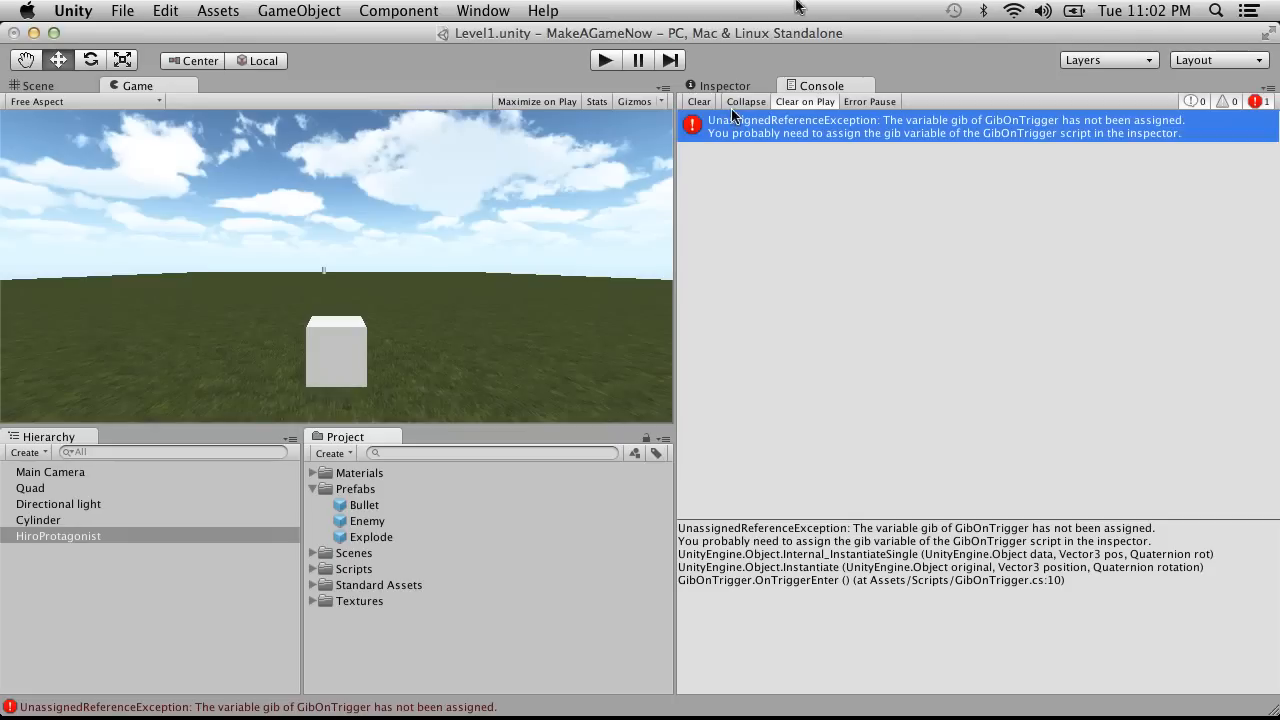
click(707, 88)
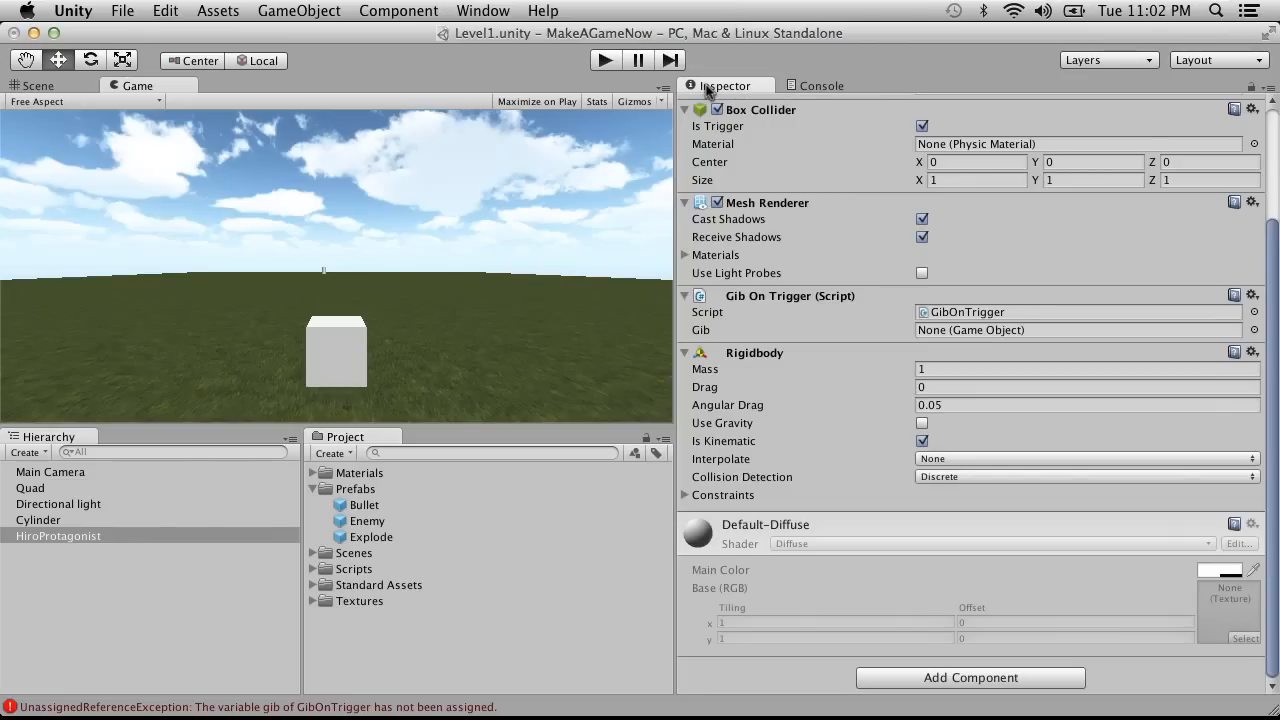
click(44, 522)
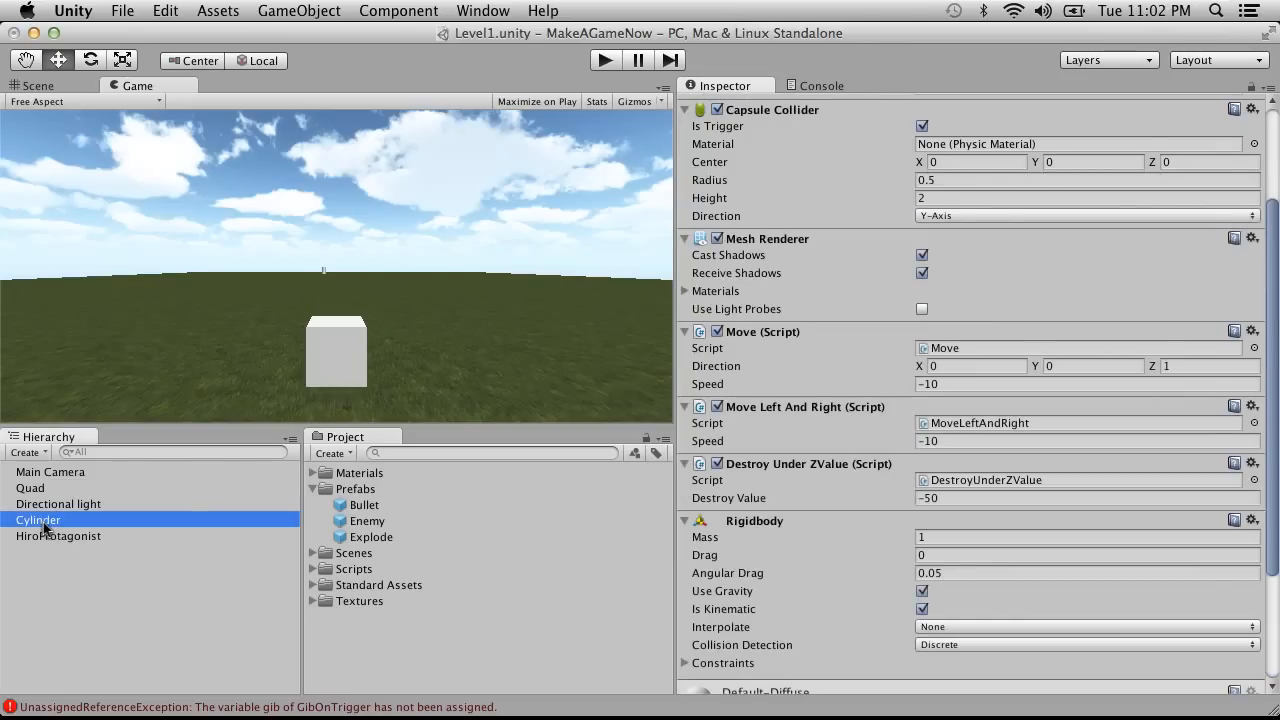
click(83, 537)
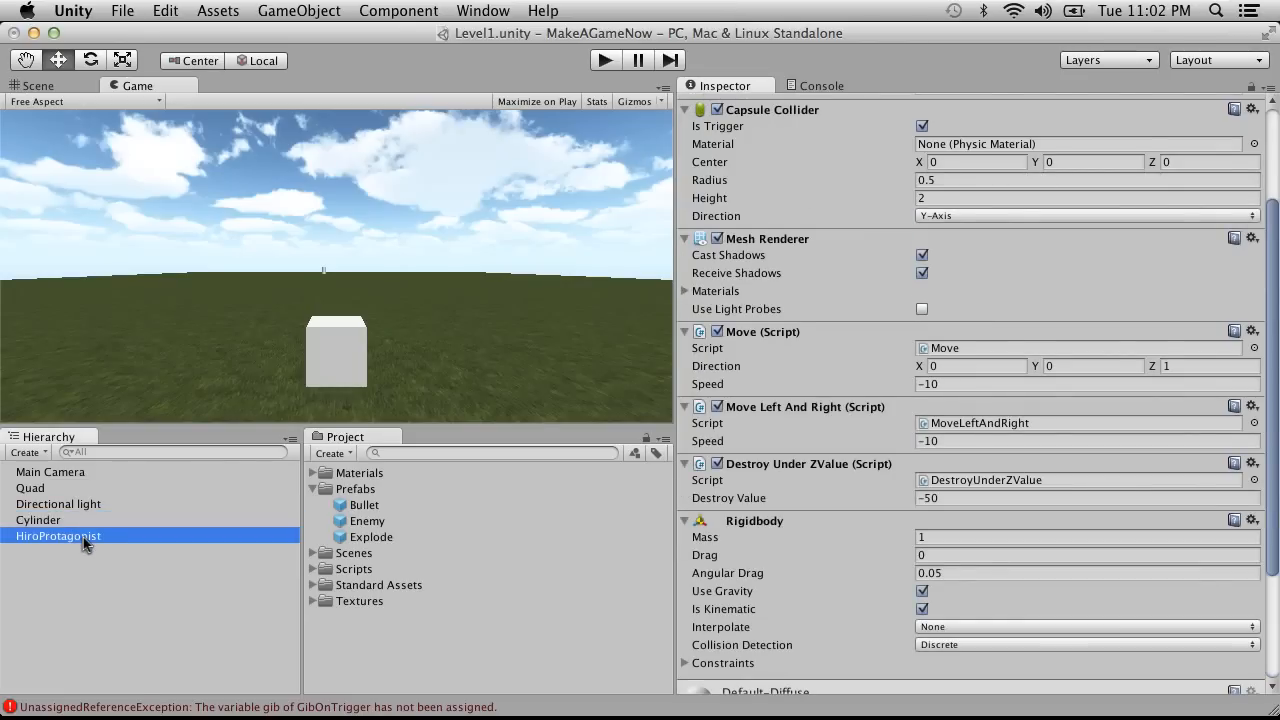
click(40, 520)
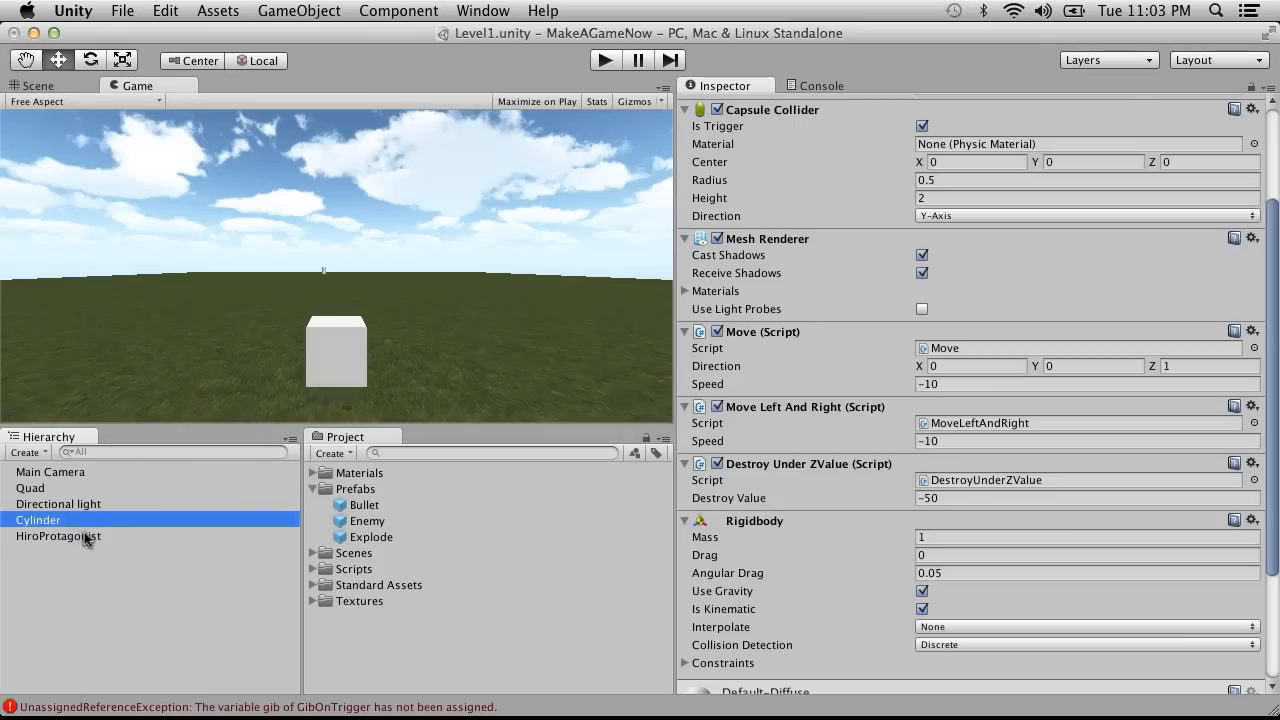
click(53, 535)
click(44, 519)
click(50, 535)
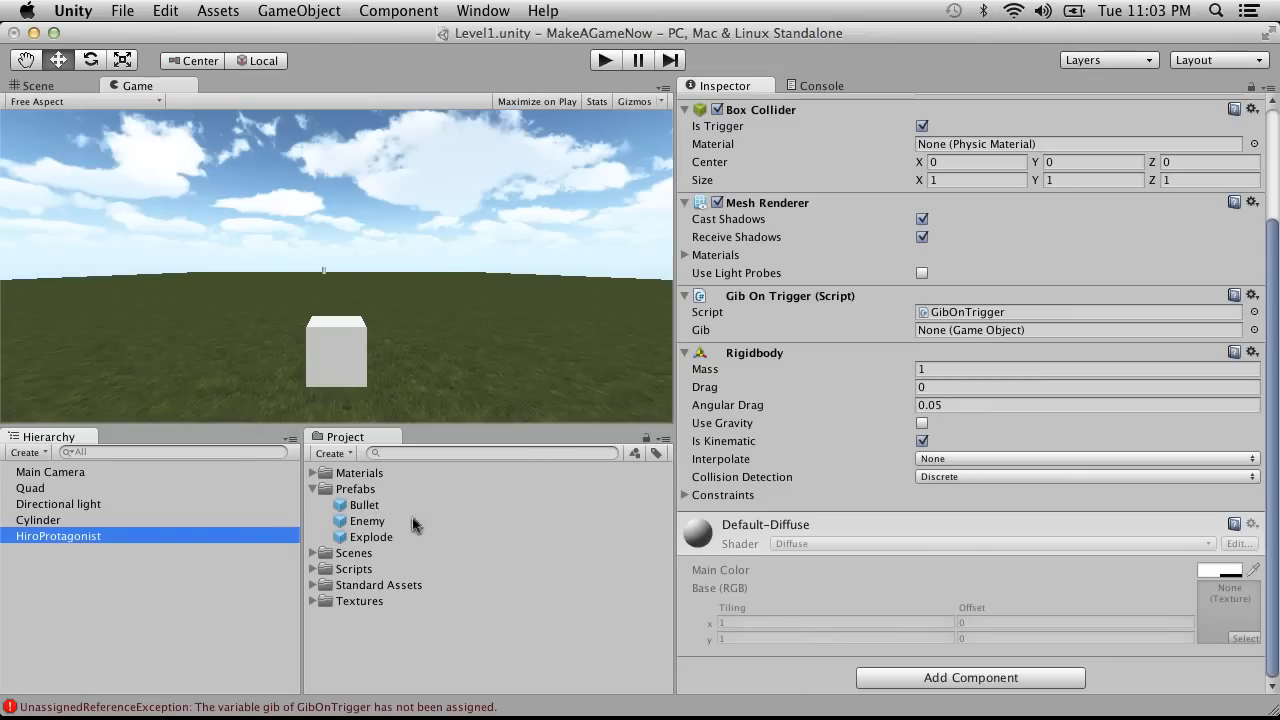
drag(373, 537, 938, 341)
Step: Test-play the level twice to check the collision between the Cylinder and HiroProtagonist, stopping after each run
click(605, 60)
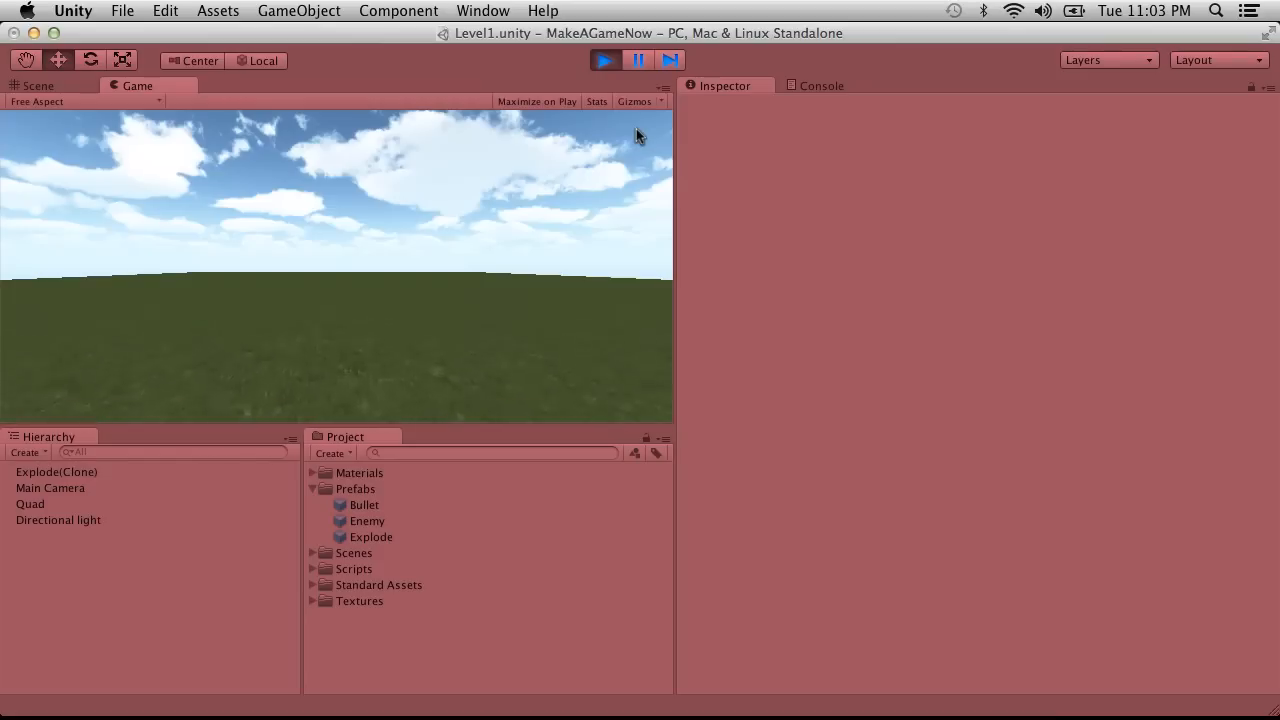
click(607, 62)
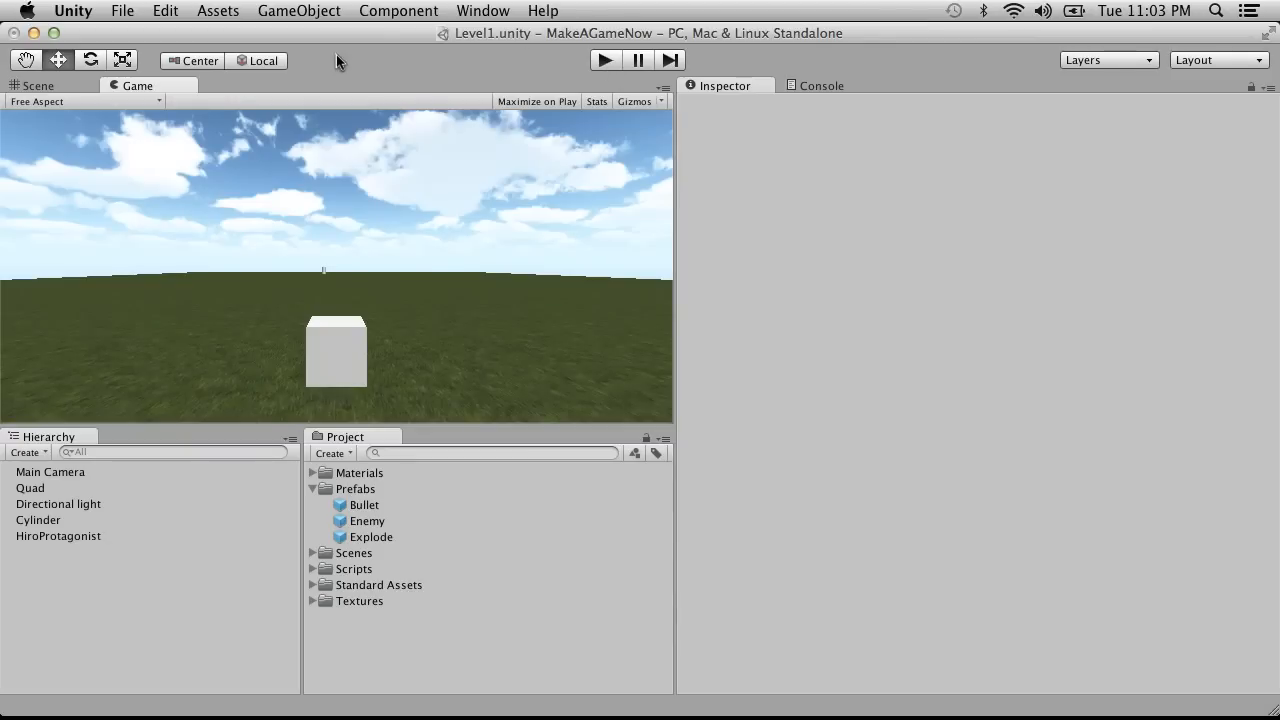
click(604, 61)
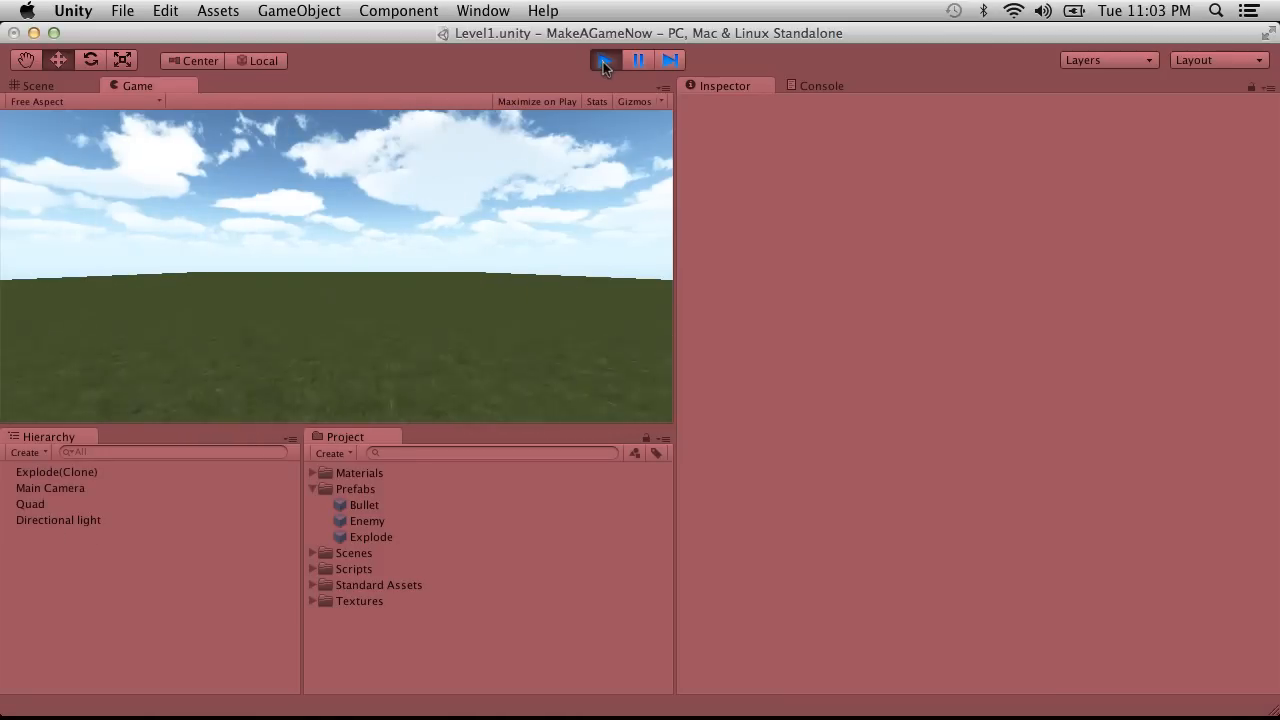
click(604, 61)
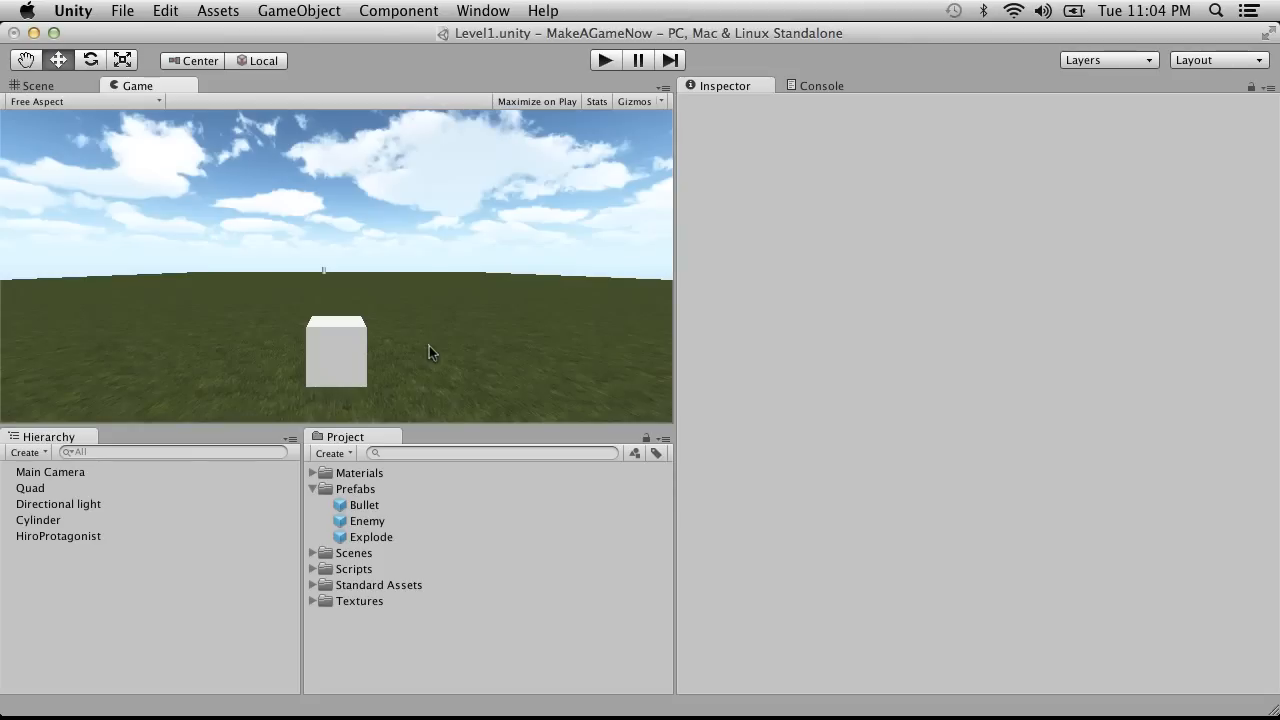
Step: Select the Cylinder and save the current scene
click(97, 518)
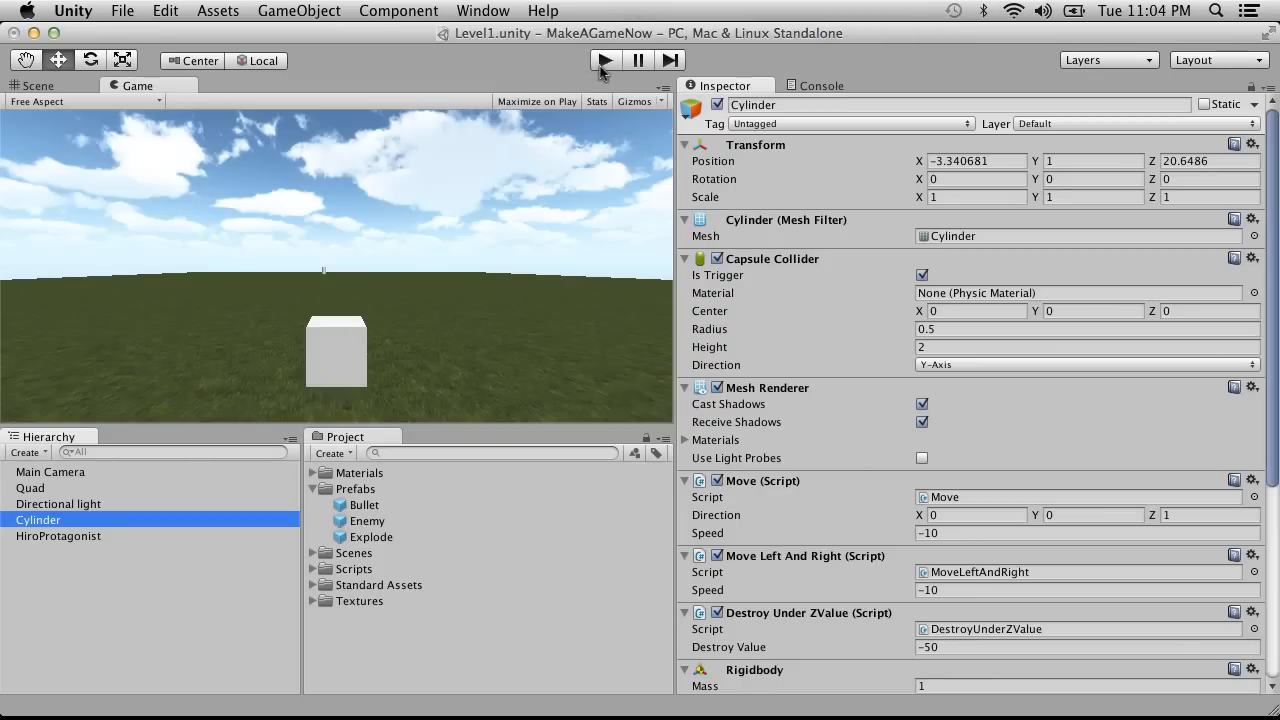
click(143, 10)
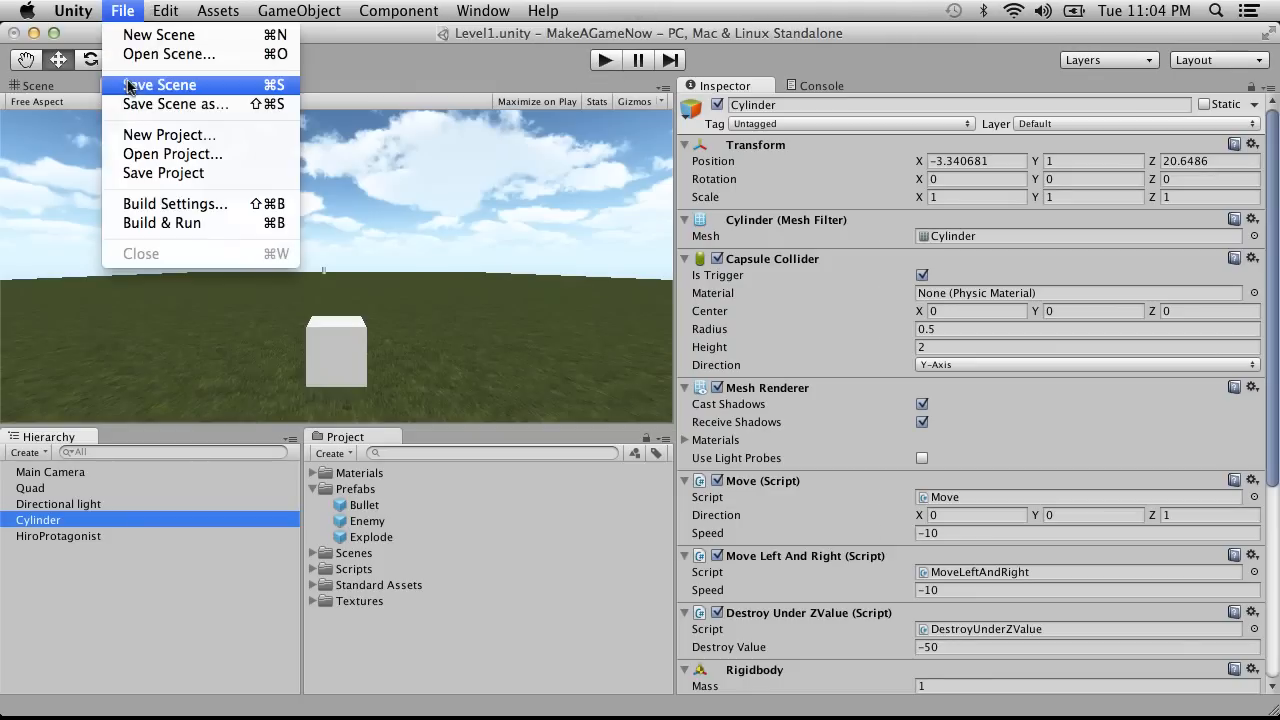
click(136, 88)
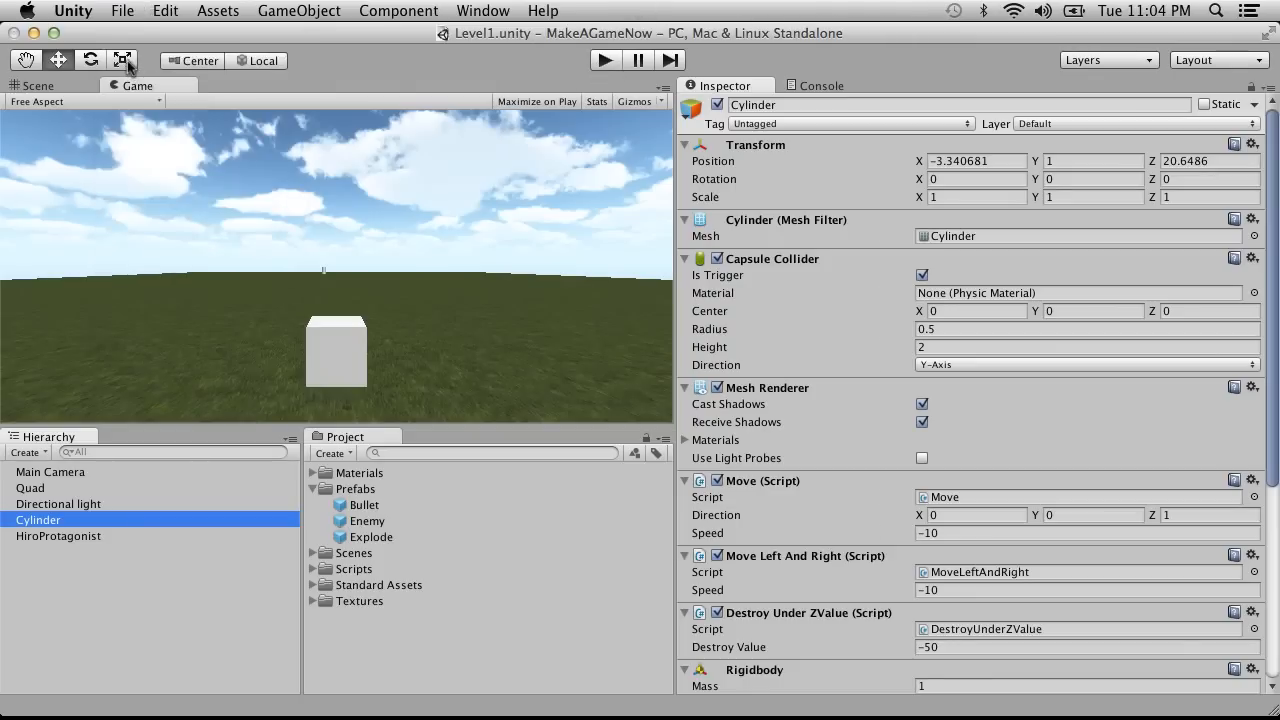
Step: Save the Cylinder as a prefab in the Prefabs folder and delete the original Cylinder from the scene
click(48, 535)
click(46, 521)
drag(51, 529, 350, 489)
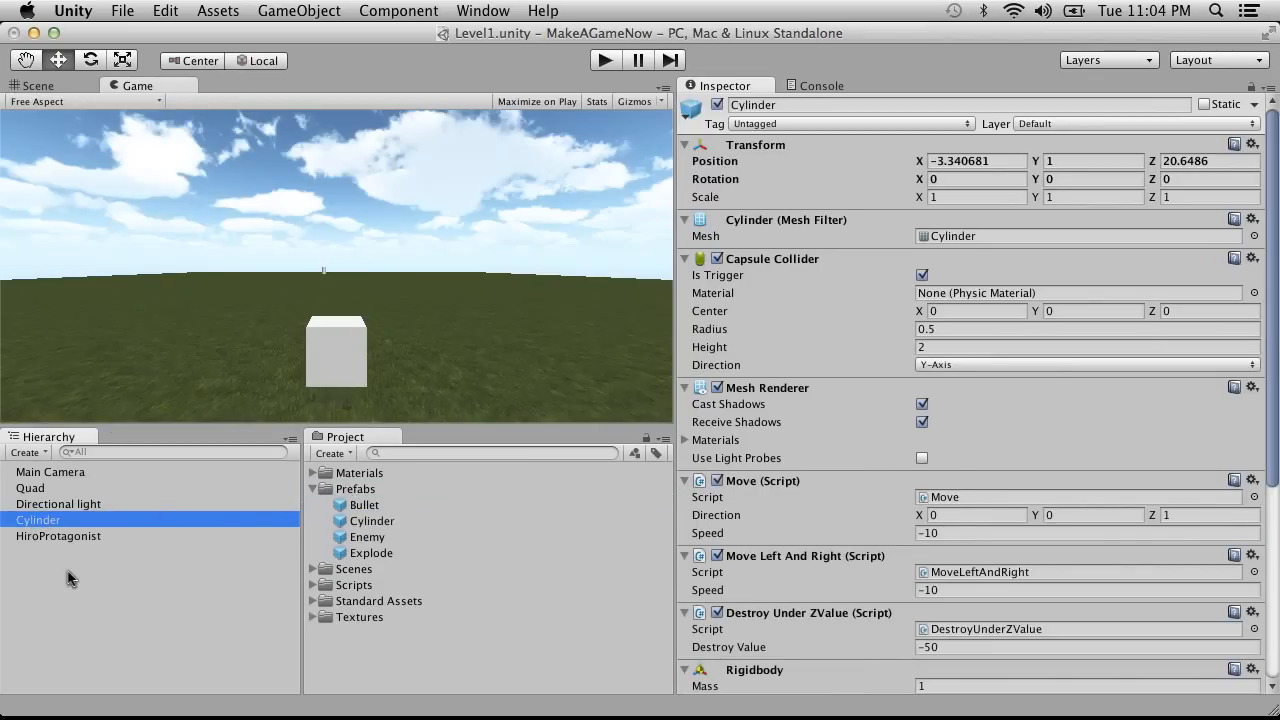
right_click(40, 521)
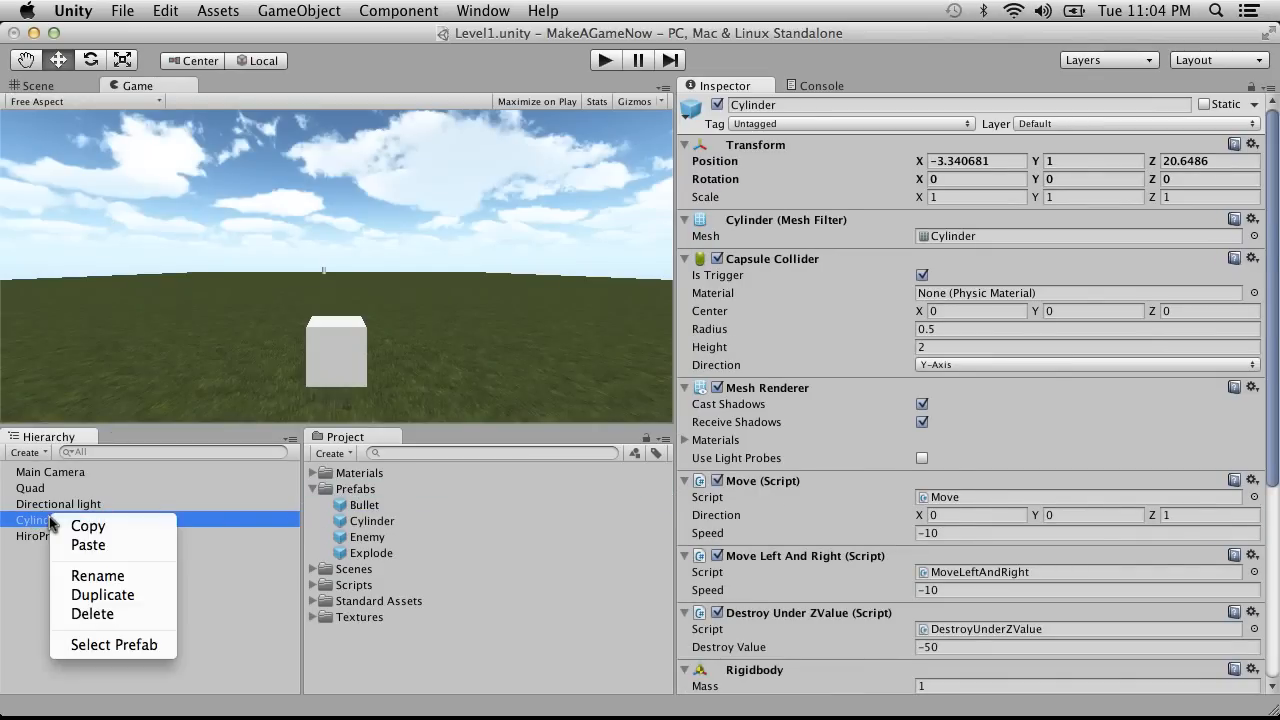
click(86, 612)
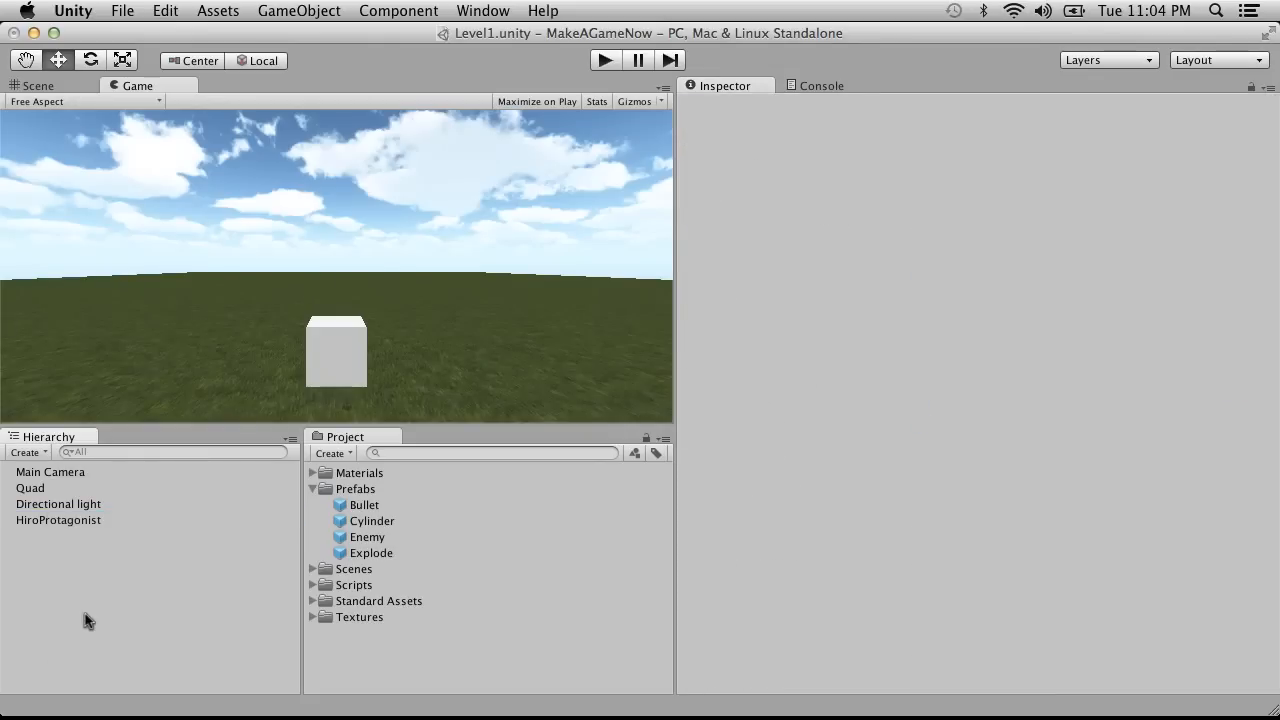
Step: Rename the Cylinder prefab as Pillar and set its Y scale to 10
click(372, 523)
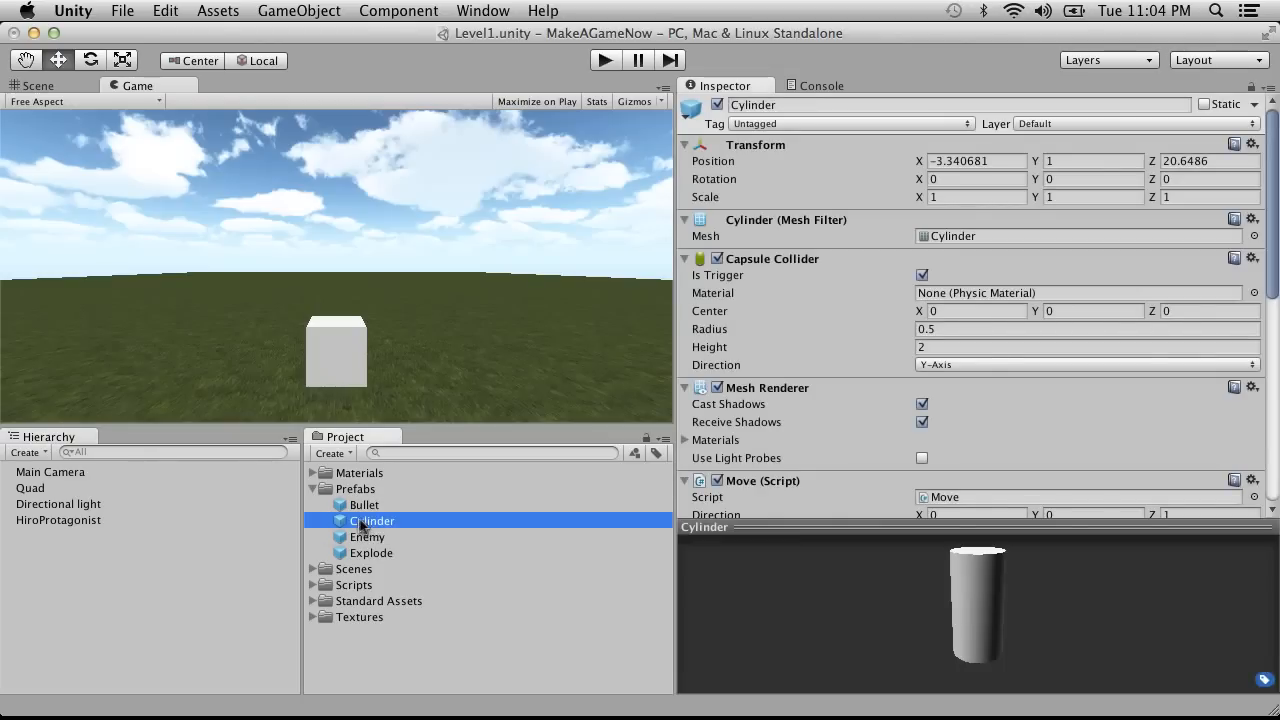
click(369, 520)
text(Pilla)
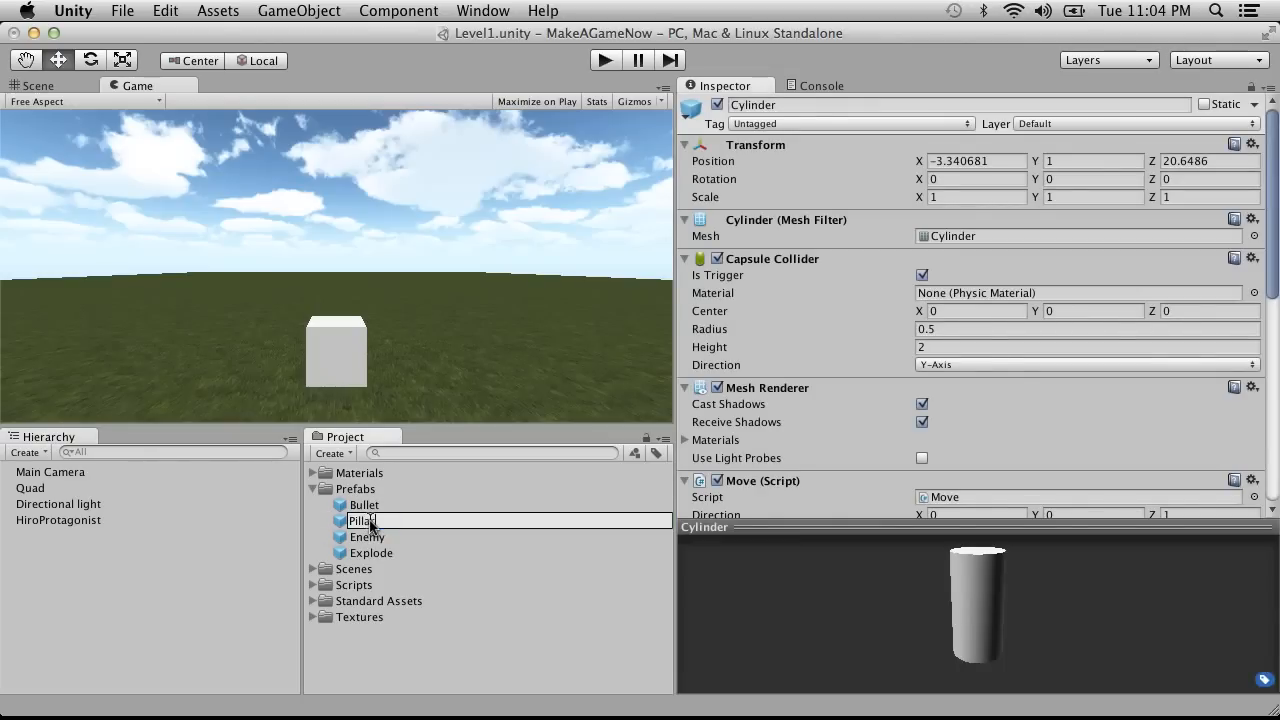
key(Return)
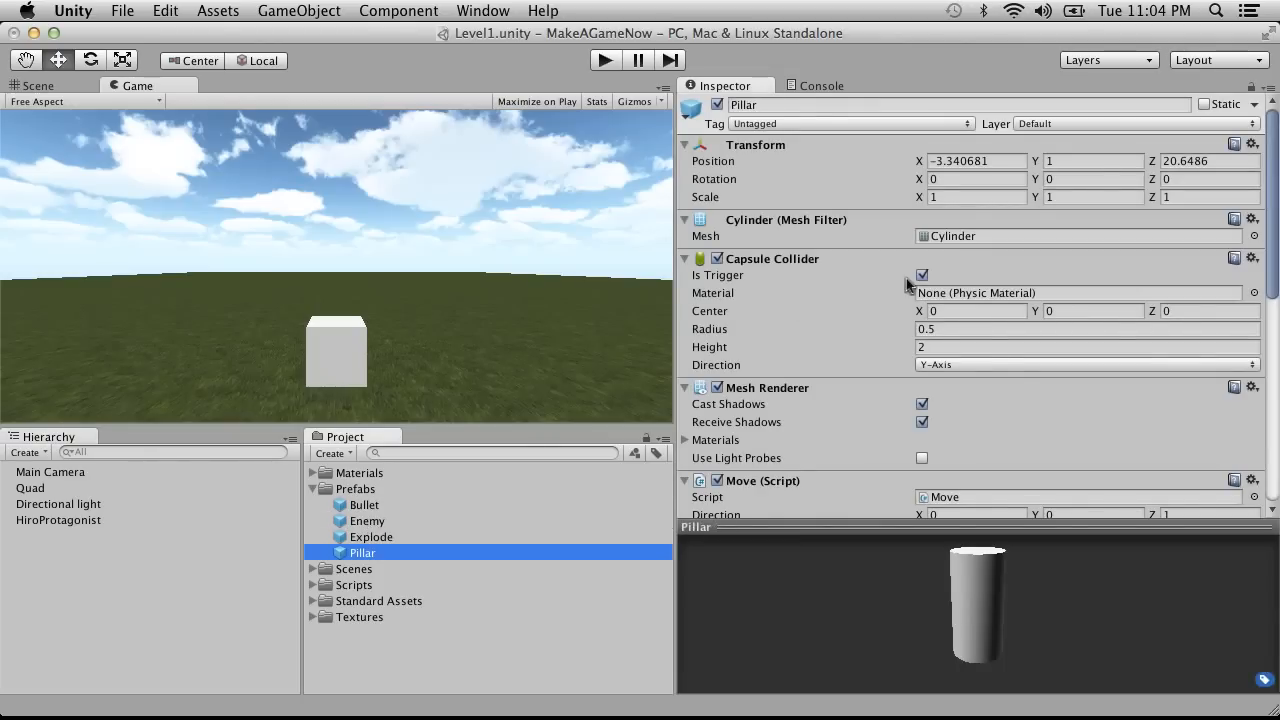
click(1095, 197)
text(10)
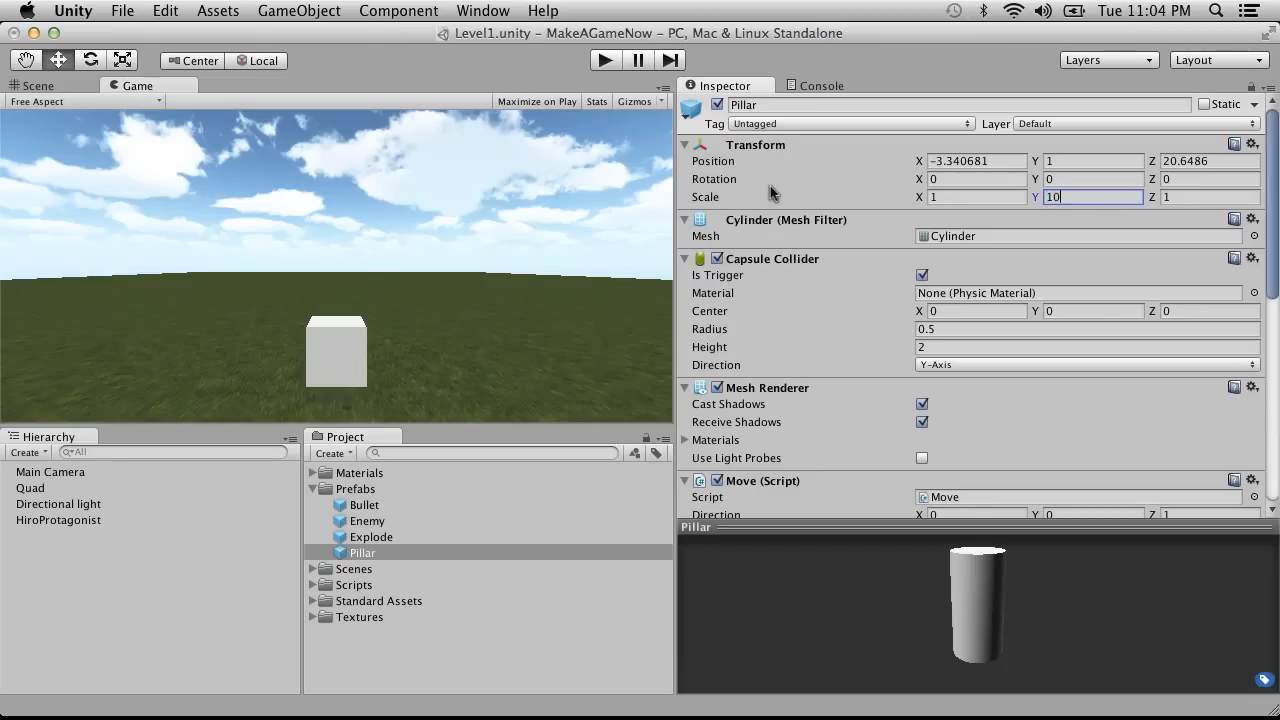
Step: Place the Pillar prefab in the scene, test-play its collision with HiroProtagonist, and stop the run
drag(362, 553, 66, 548)
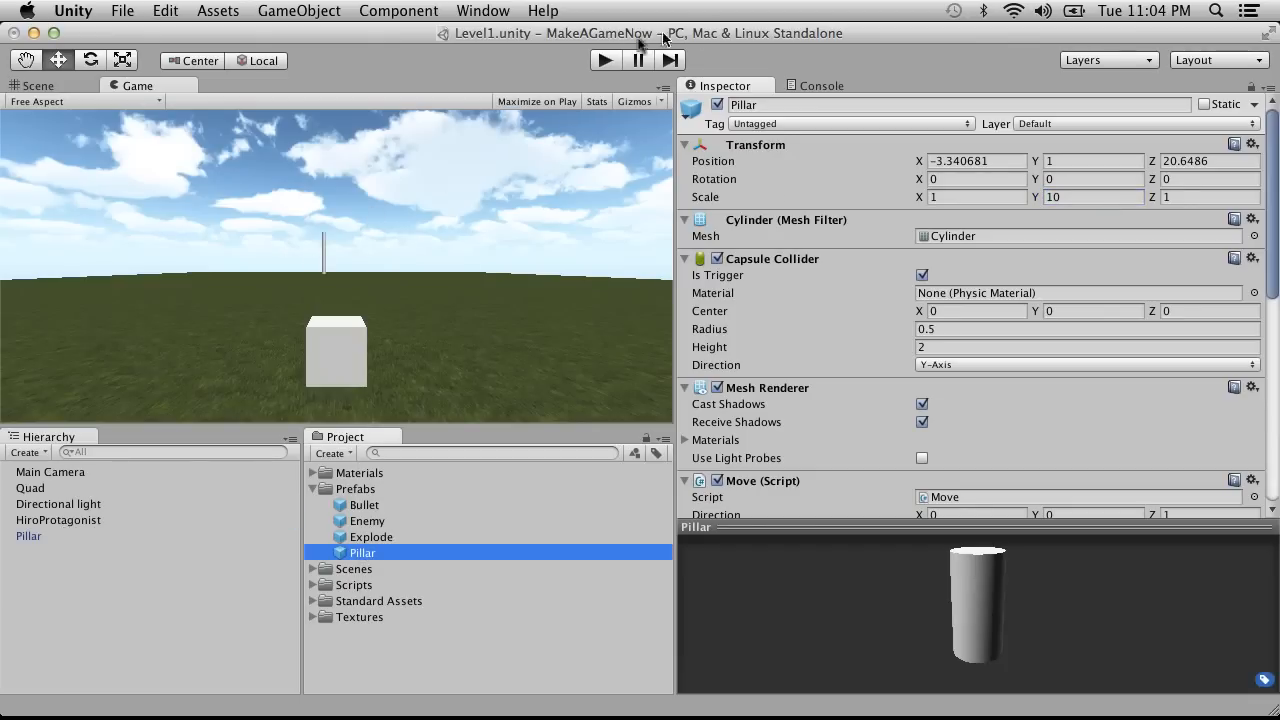
click(603, 61)
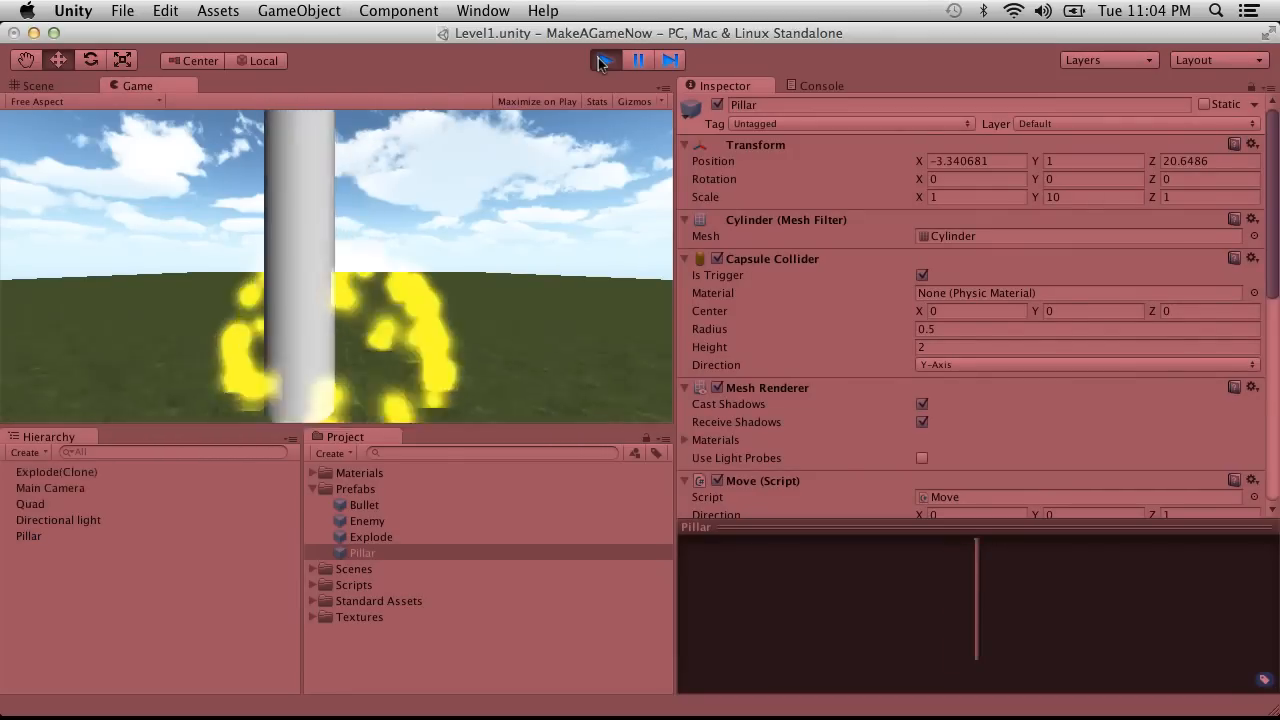
click(601, 62)
drag(1035, 161, 1075, 163)
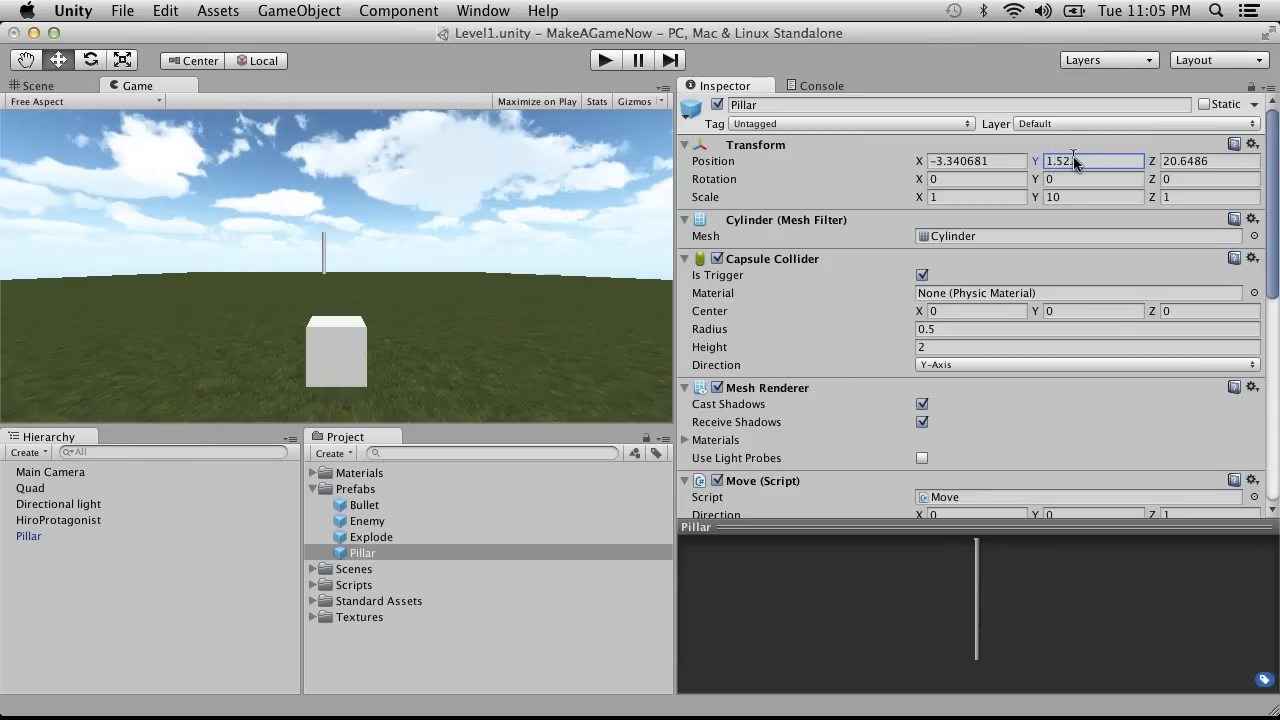
drag(1037, 163, 1279, 63)
key(super+z)
Step: Set the Y position of the Pillar in the scene to 10, then test-play the level and stop it
click(30, 538)
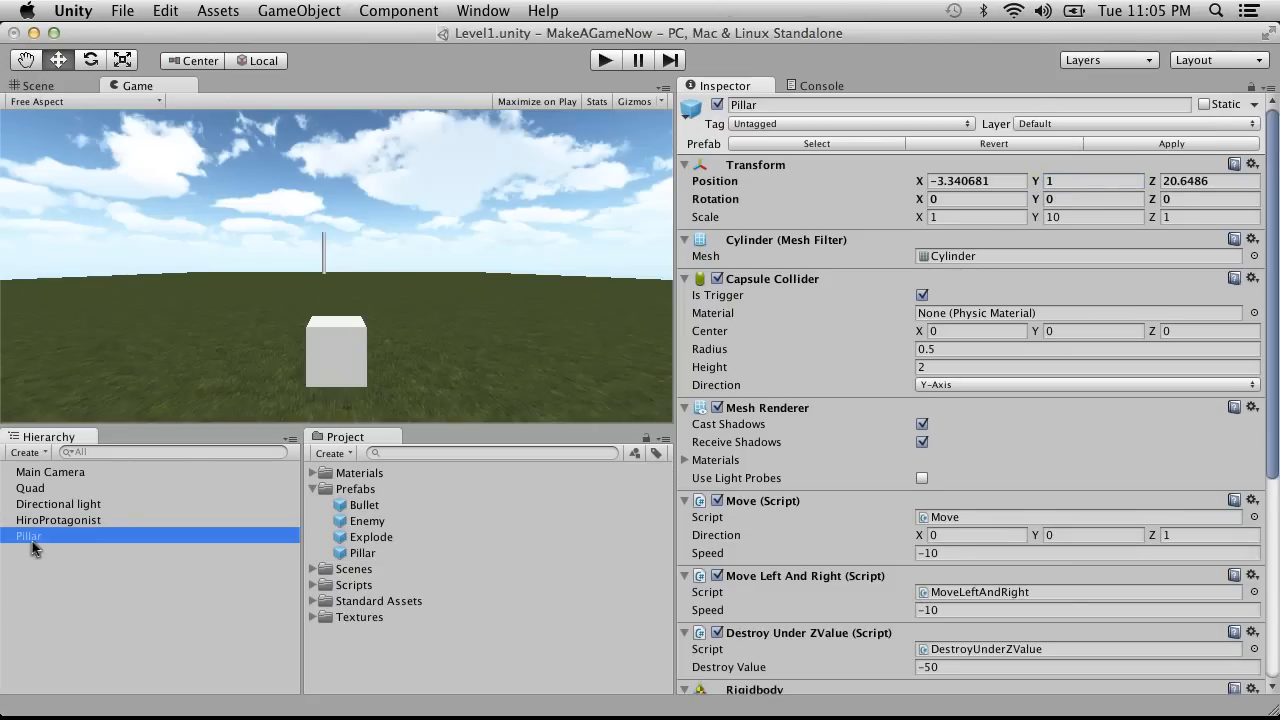
click(1047, 188)
text(13.44)
drag(1278, 138, 1099, 144)
click(1079, 189)
text(10)
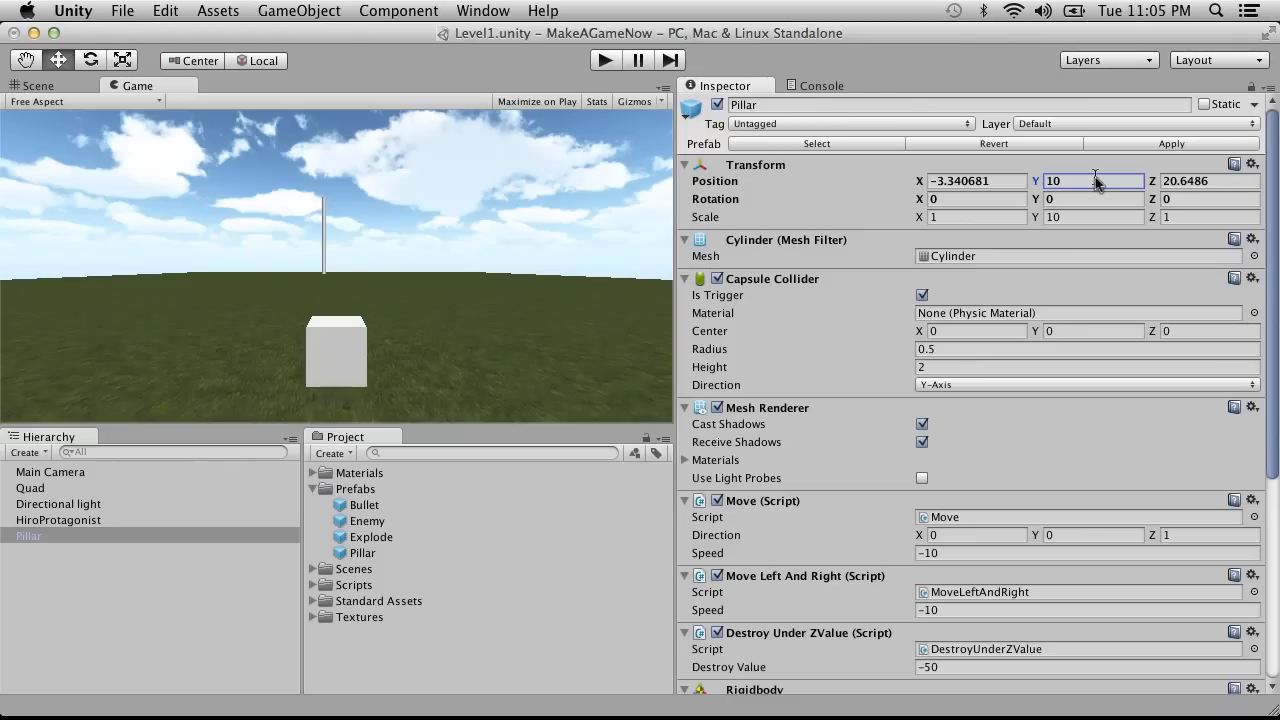
click(604, 61)
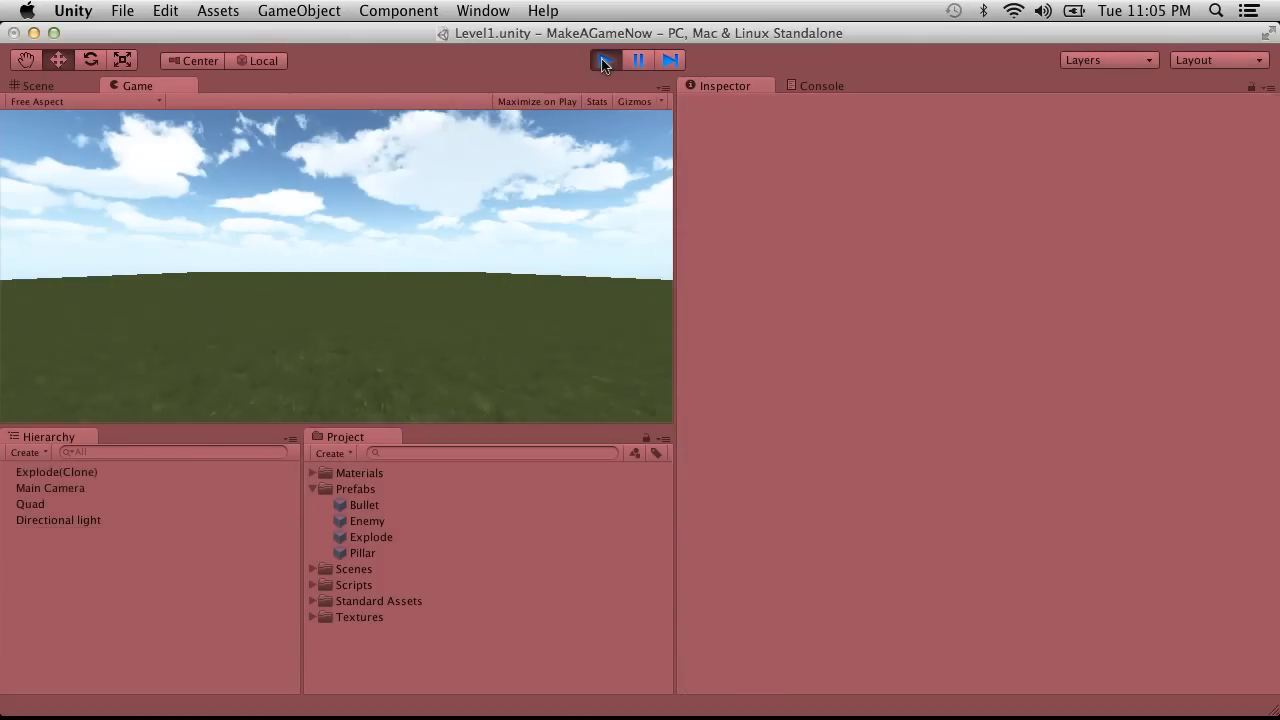
click(603, 61)
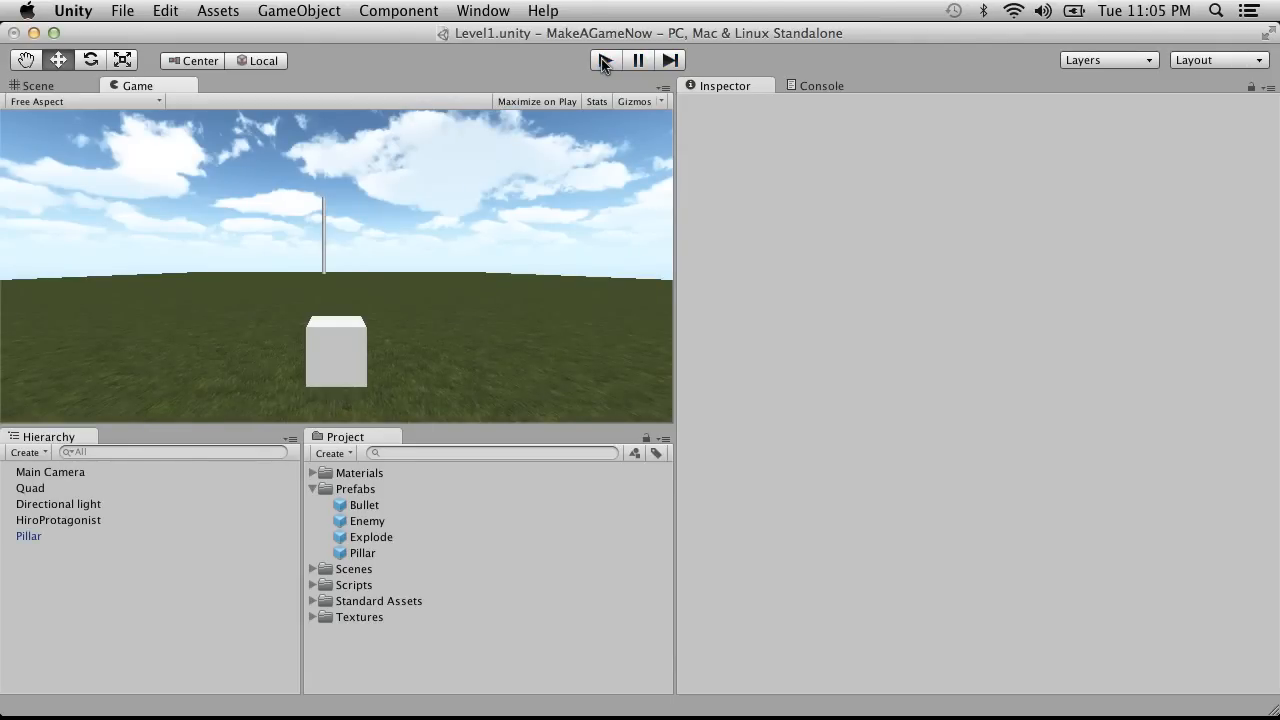
Step: Delete the Pillar instance from the scene while keeping its prefab
click(50, 537)
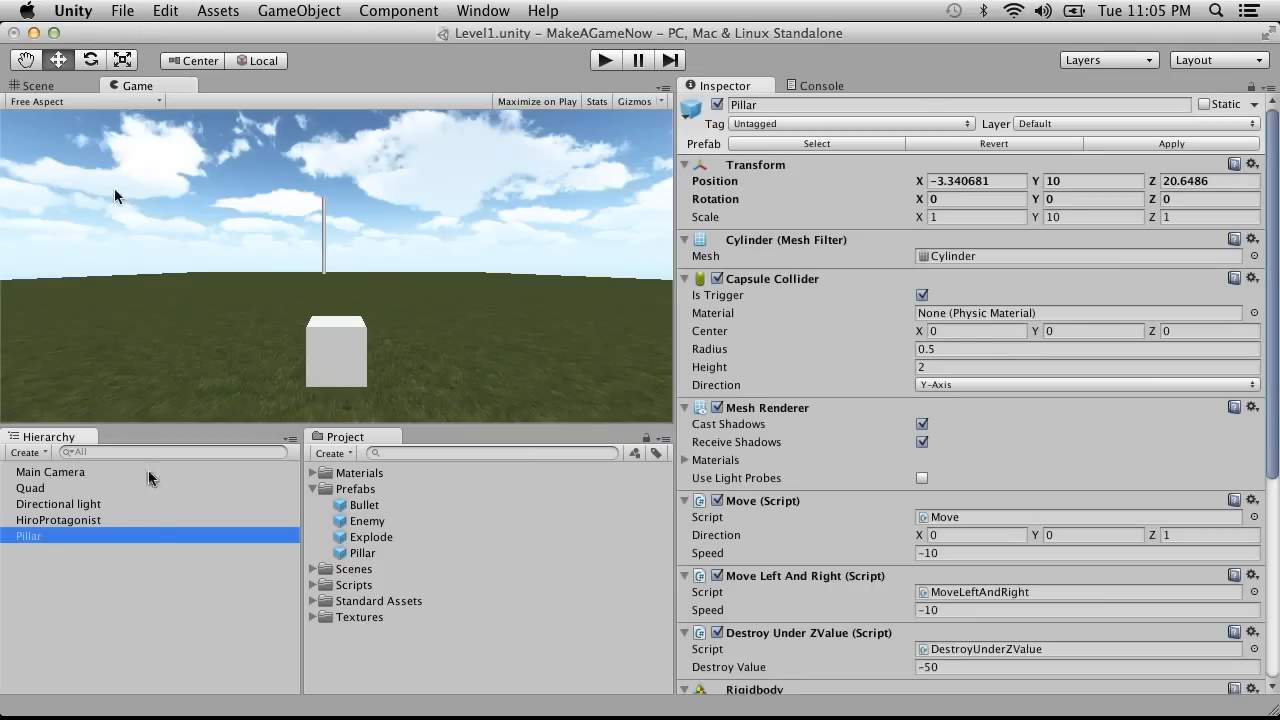
right_click(75, 530)
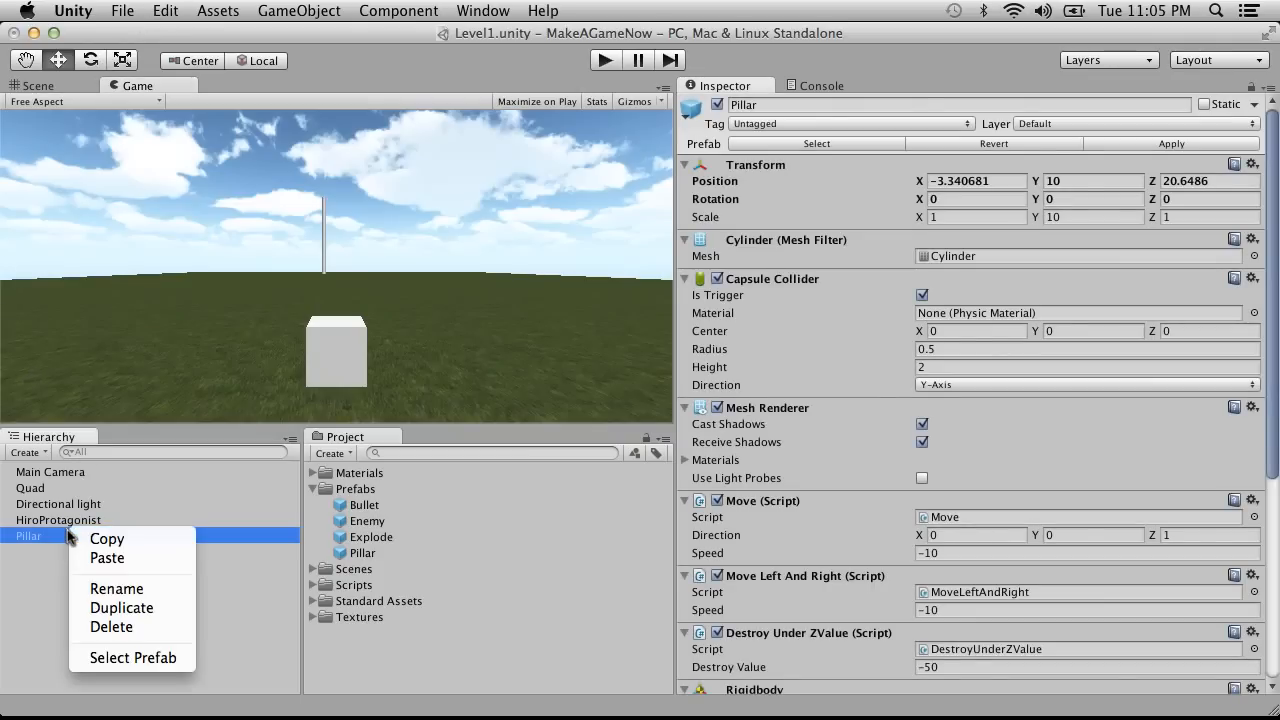
click(115, 626)
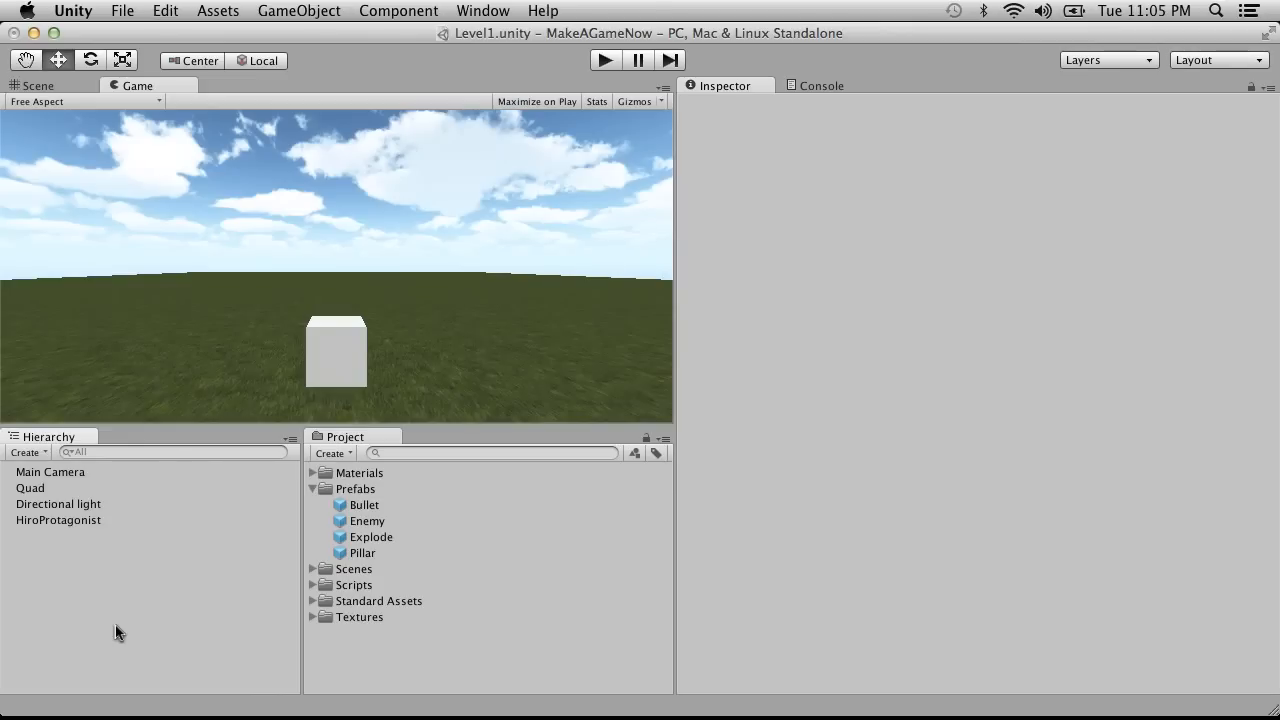
Step: Save the current scene and the project
click(165, 10)
mouse_move(122, 10)
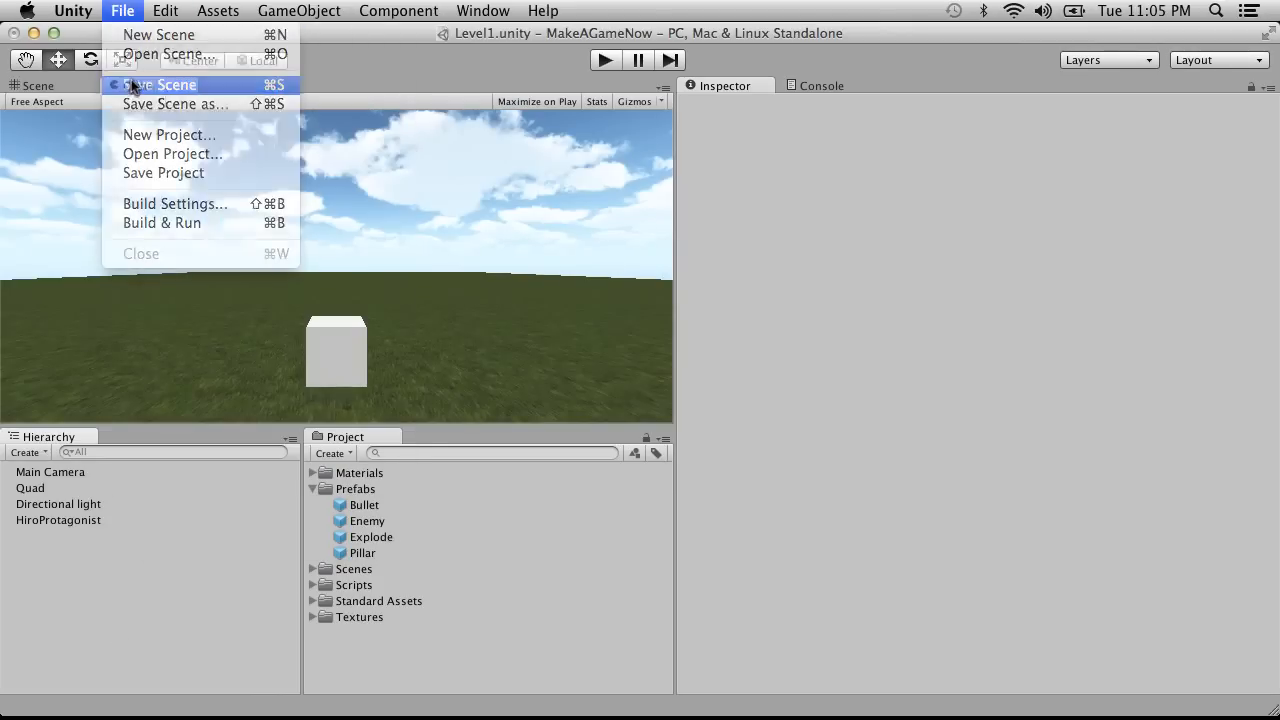
click(130, 172)
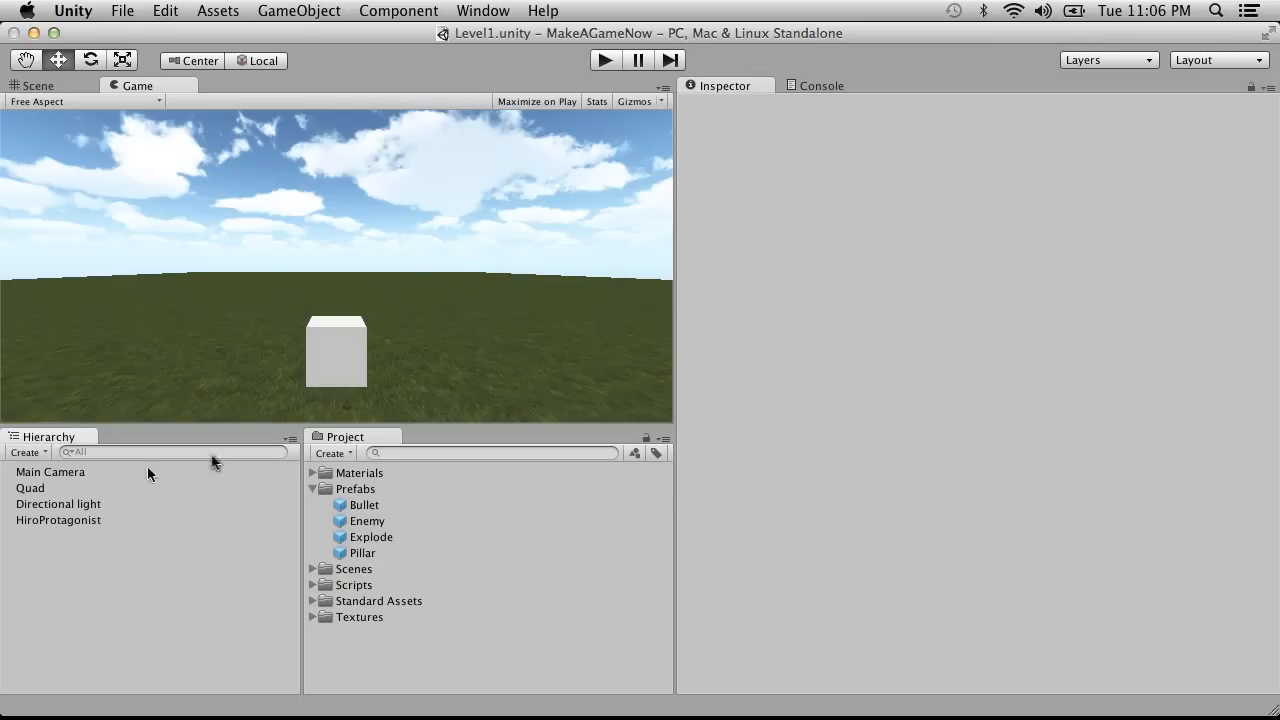
Step: Create a C# script named RandomlySpawn in the Scripts folder and open it in MonoDevelop
click(313, 569)
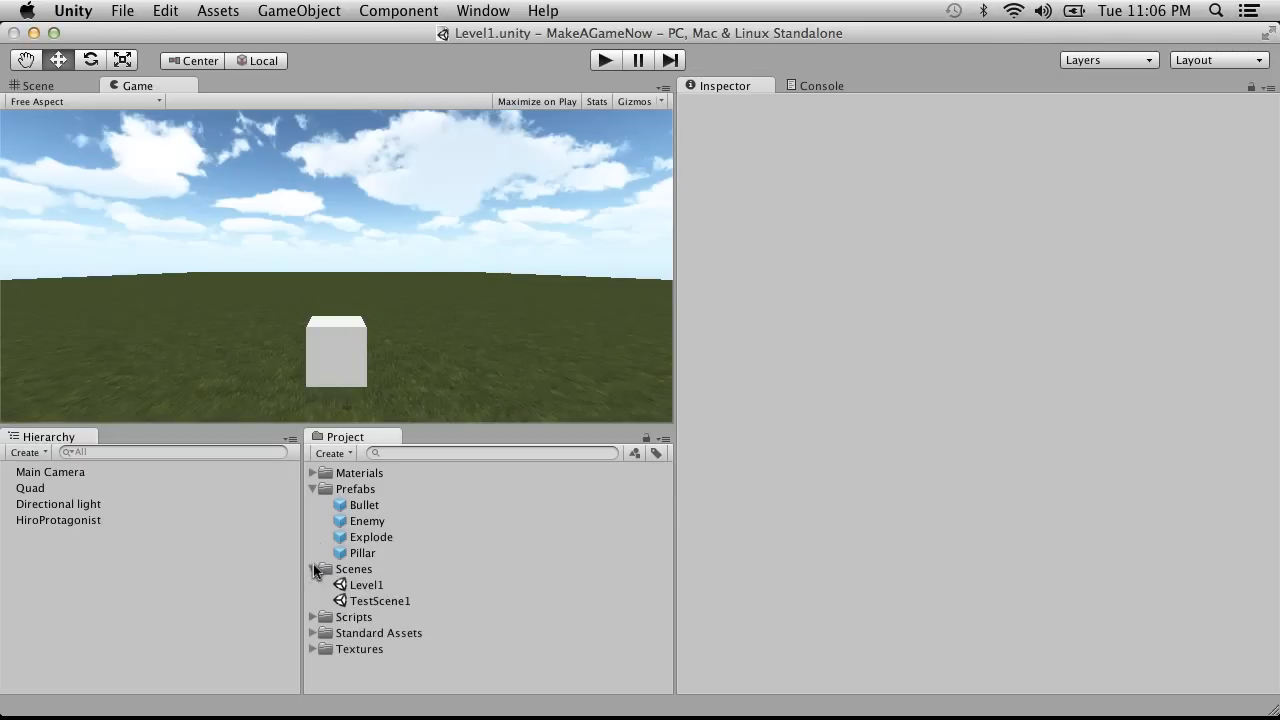
click(313, 617)
scroll(347, 625, down, 3)
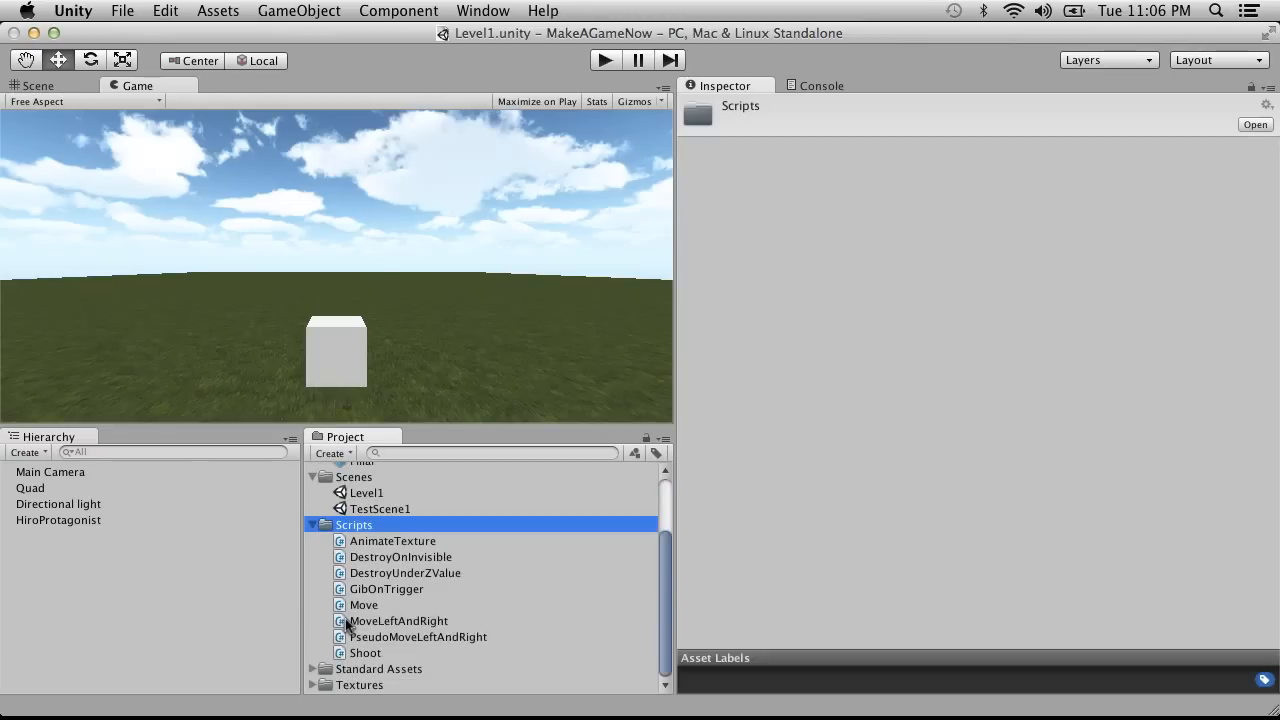
right_click(355, 526)
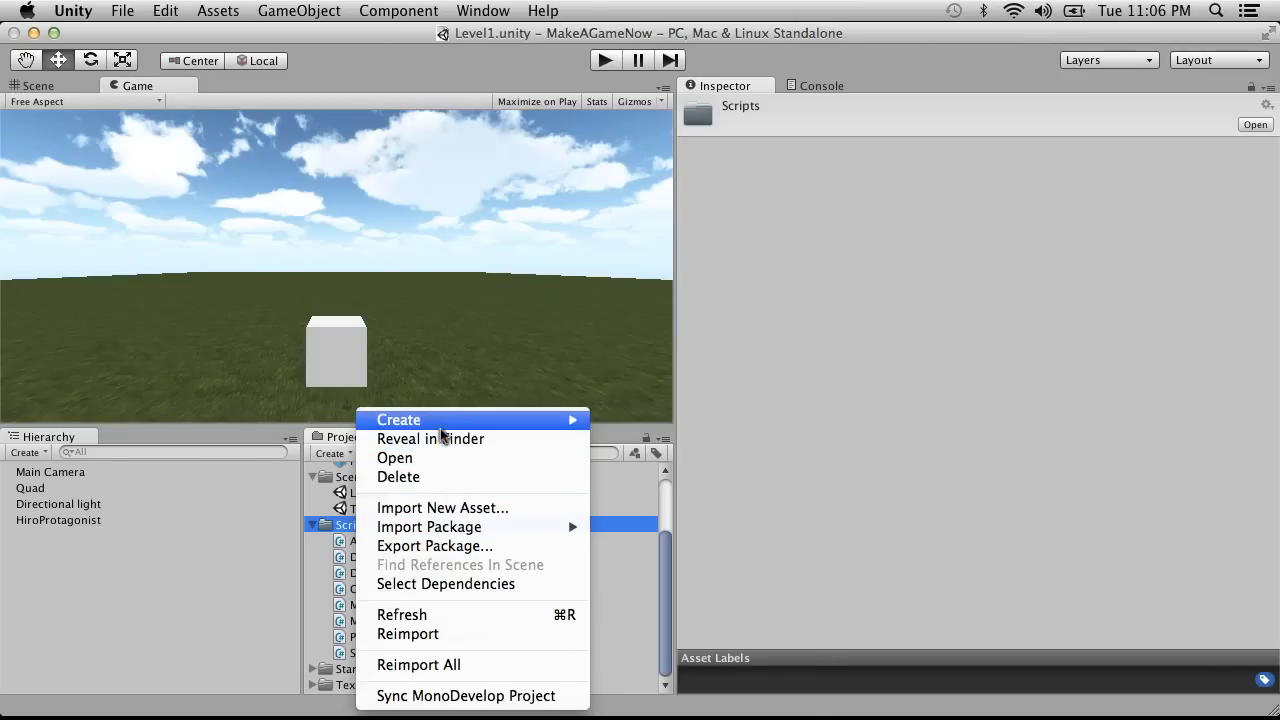
mouse_move(455, 422)
click(685, 360)
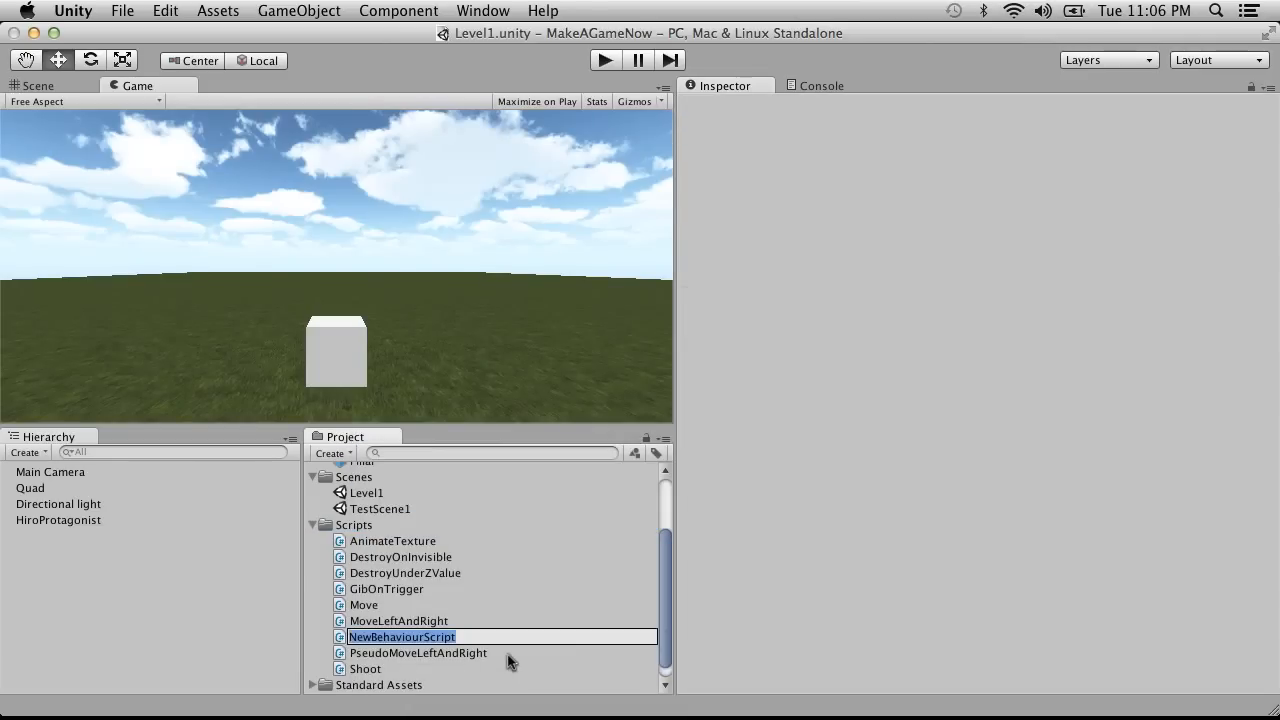
text(Rand)
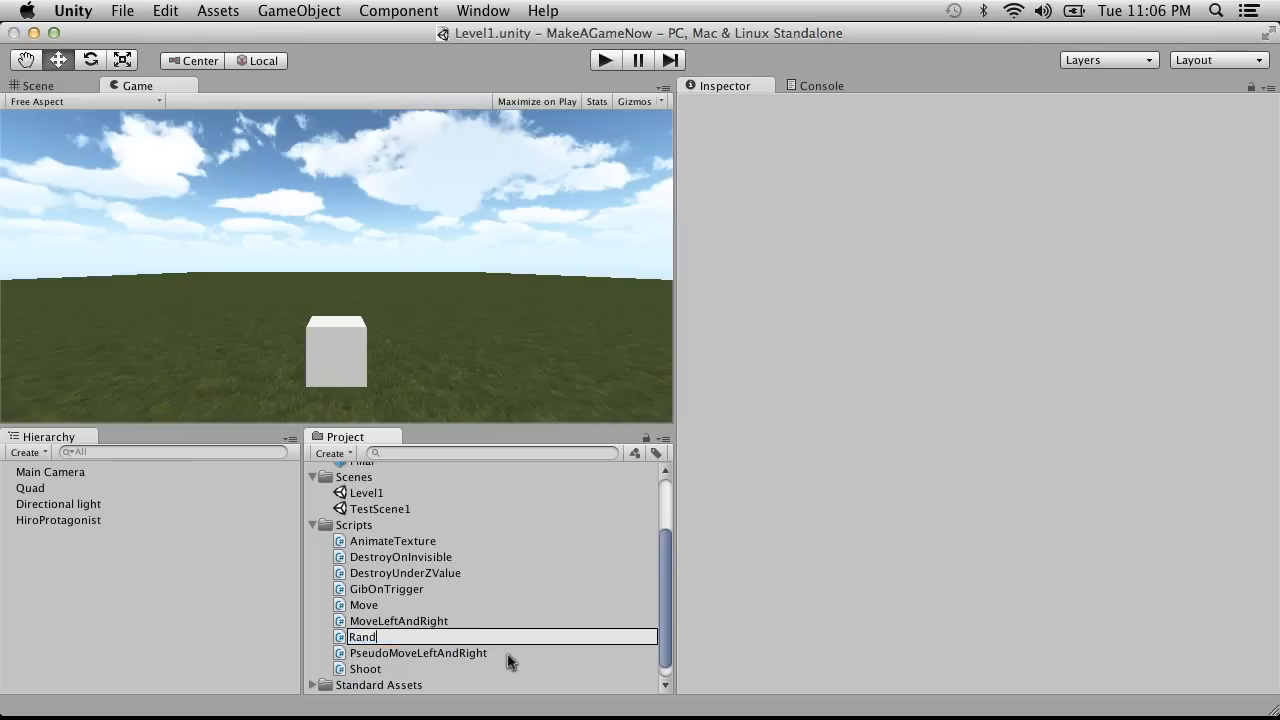
text(omlySpawn)
key(Return)
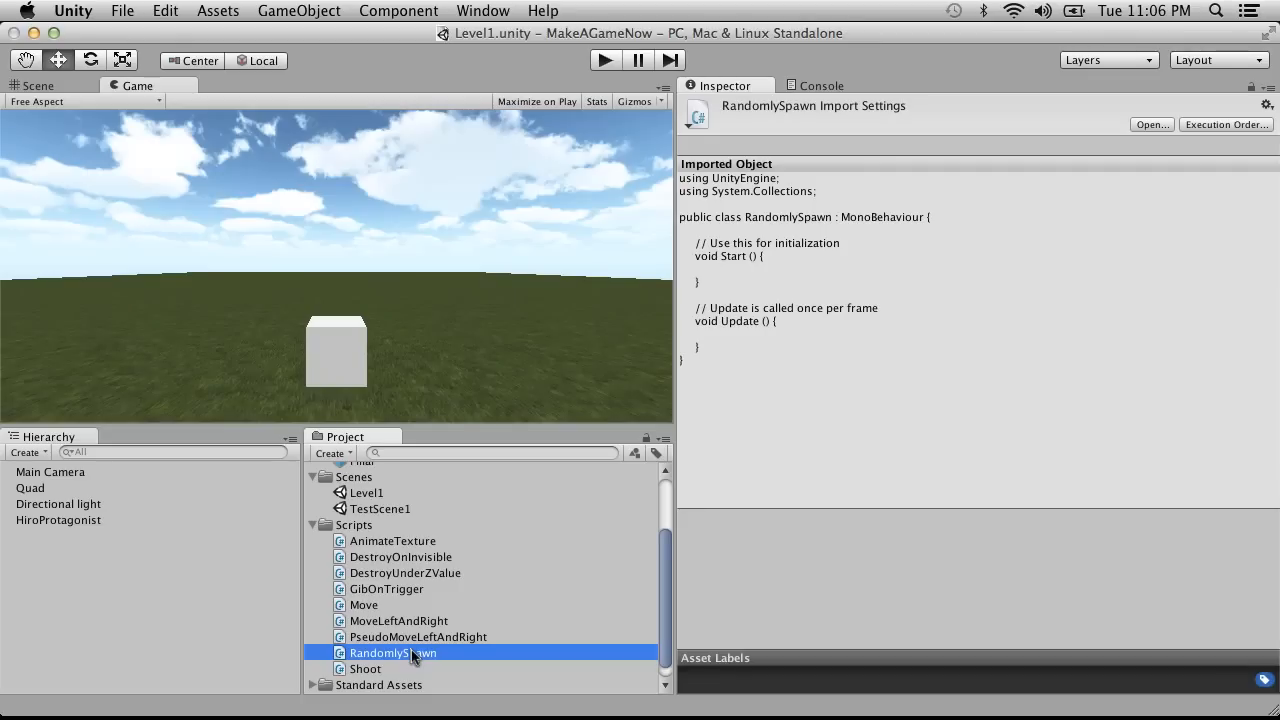
double_click(372, 655)
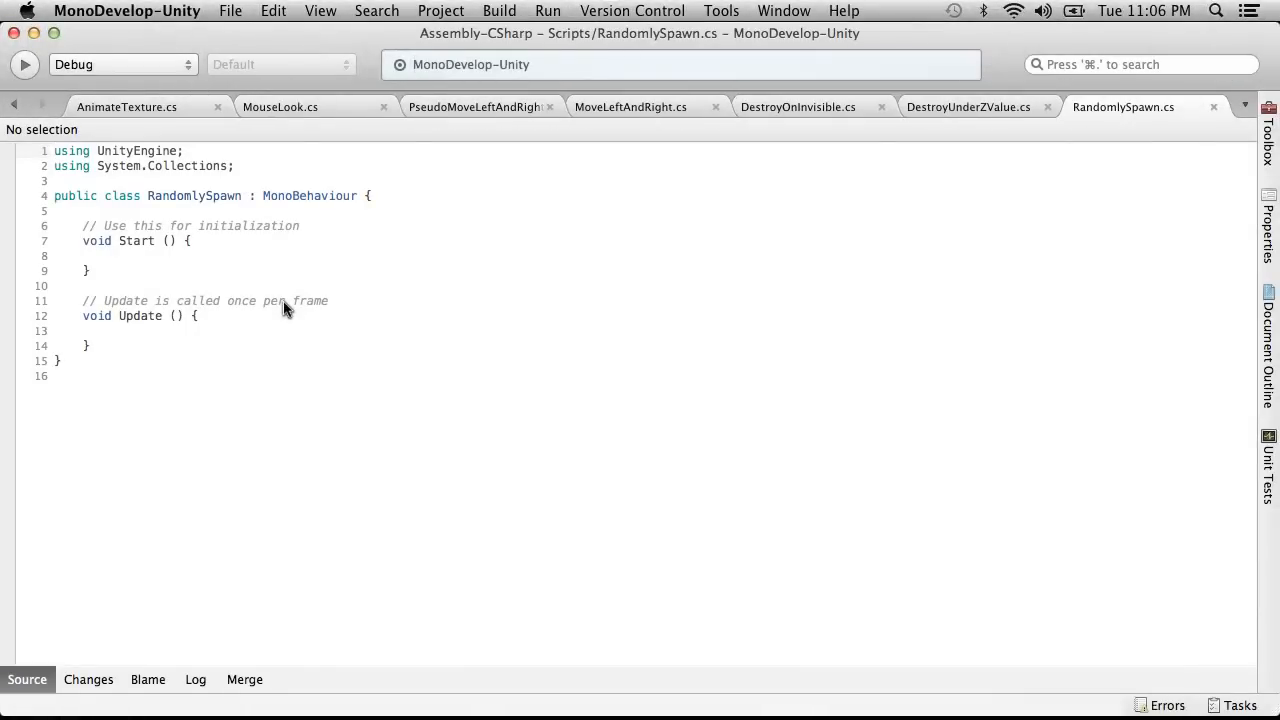
Step: Put the RandomlySpawn class's opening brace on its own line, add an empty line below it, and save the script
click(356, 197)
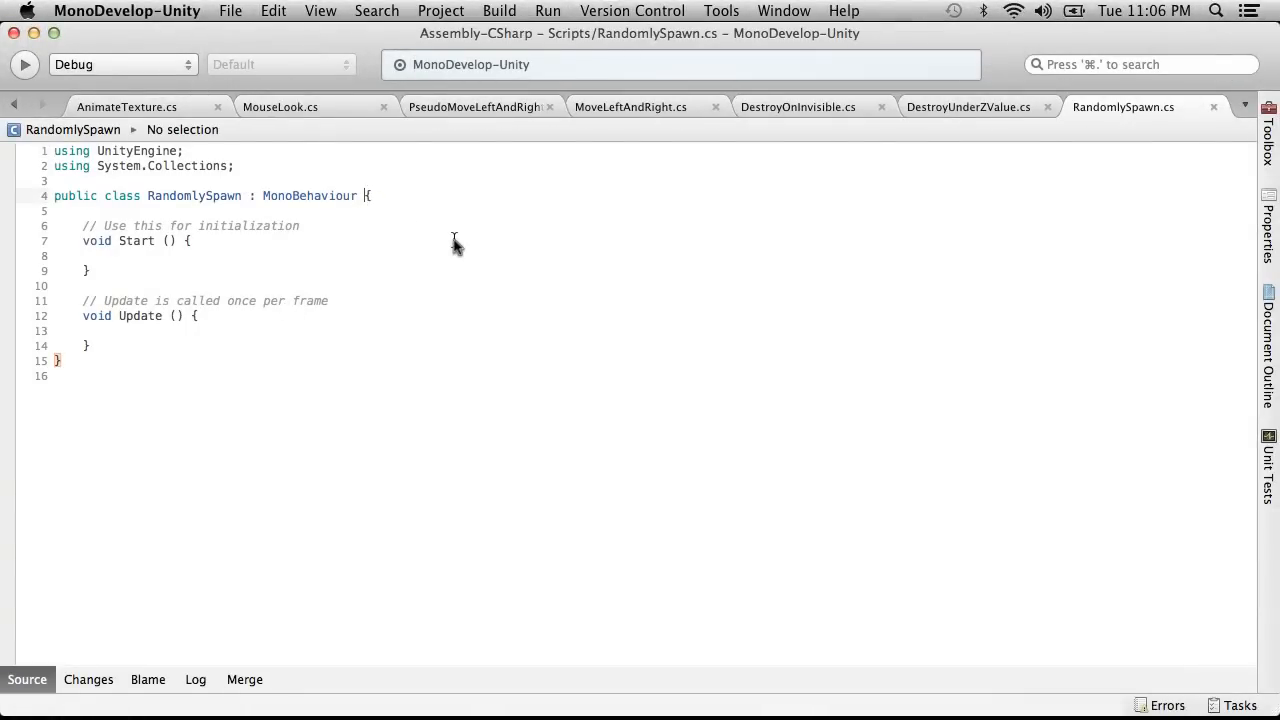
key(Return)
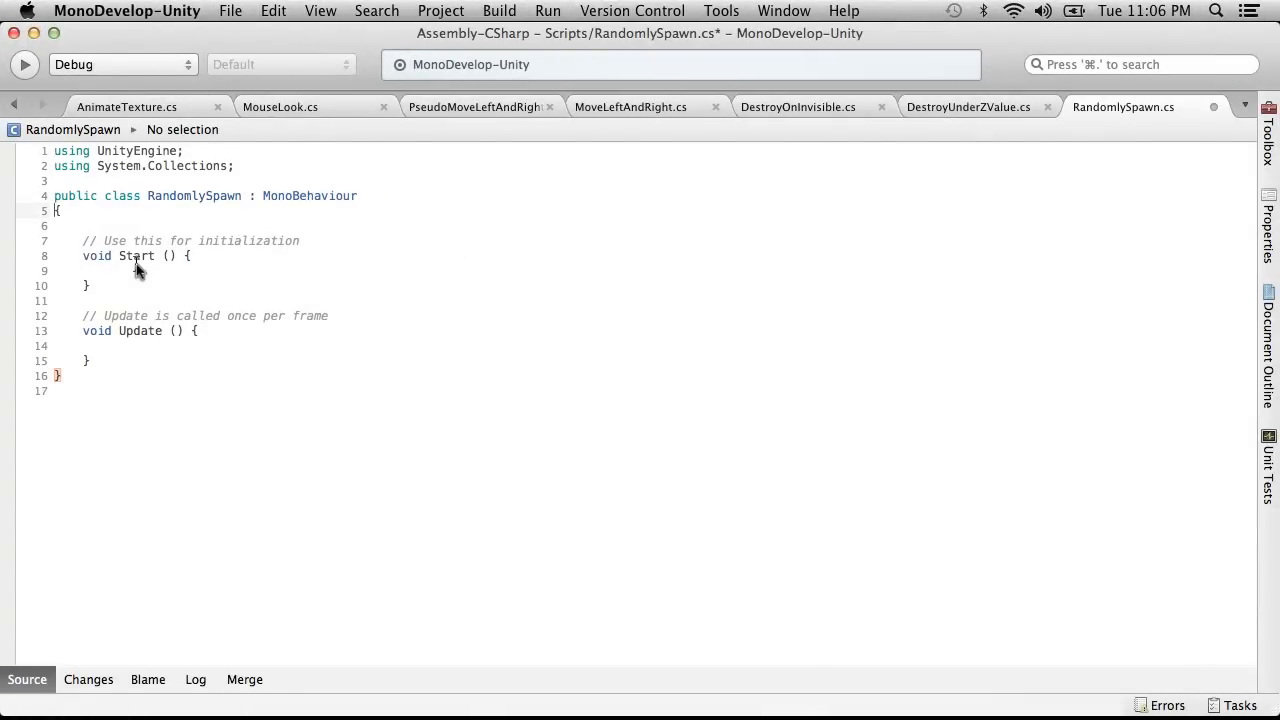
click(115, 212)
key(Return)
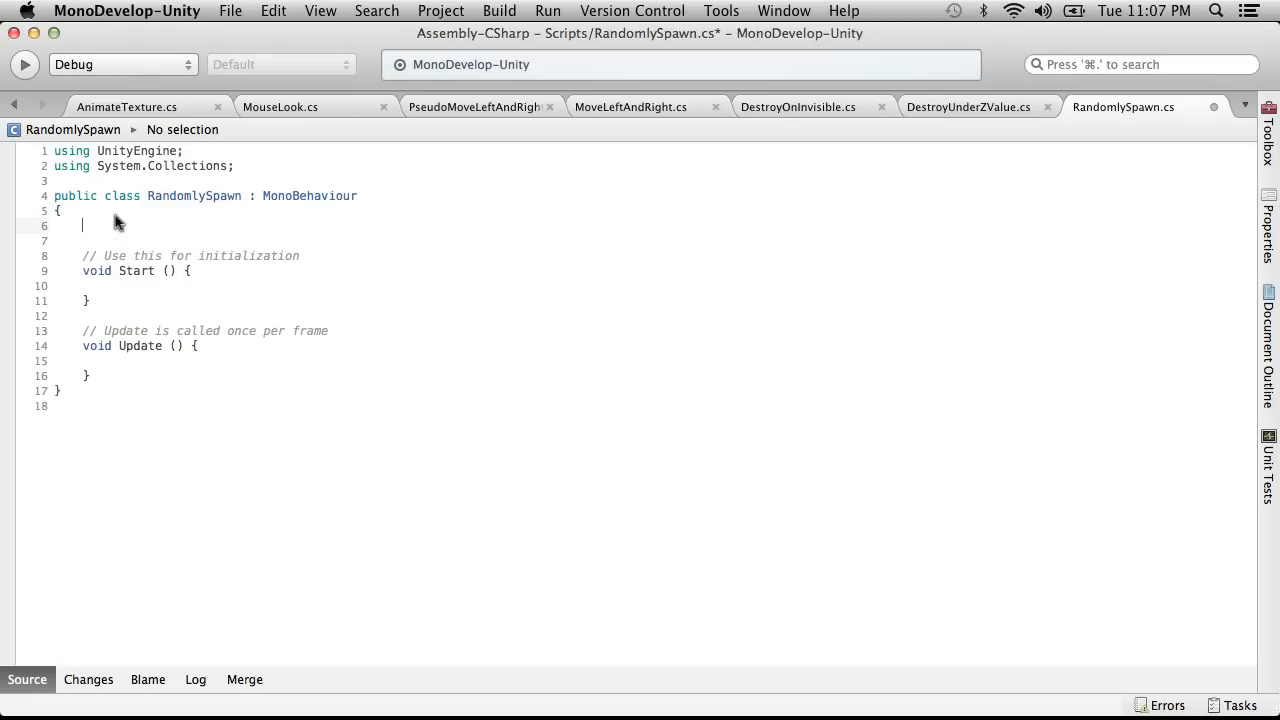
click(230, 10)
click(246, 86)
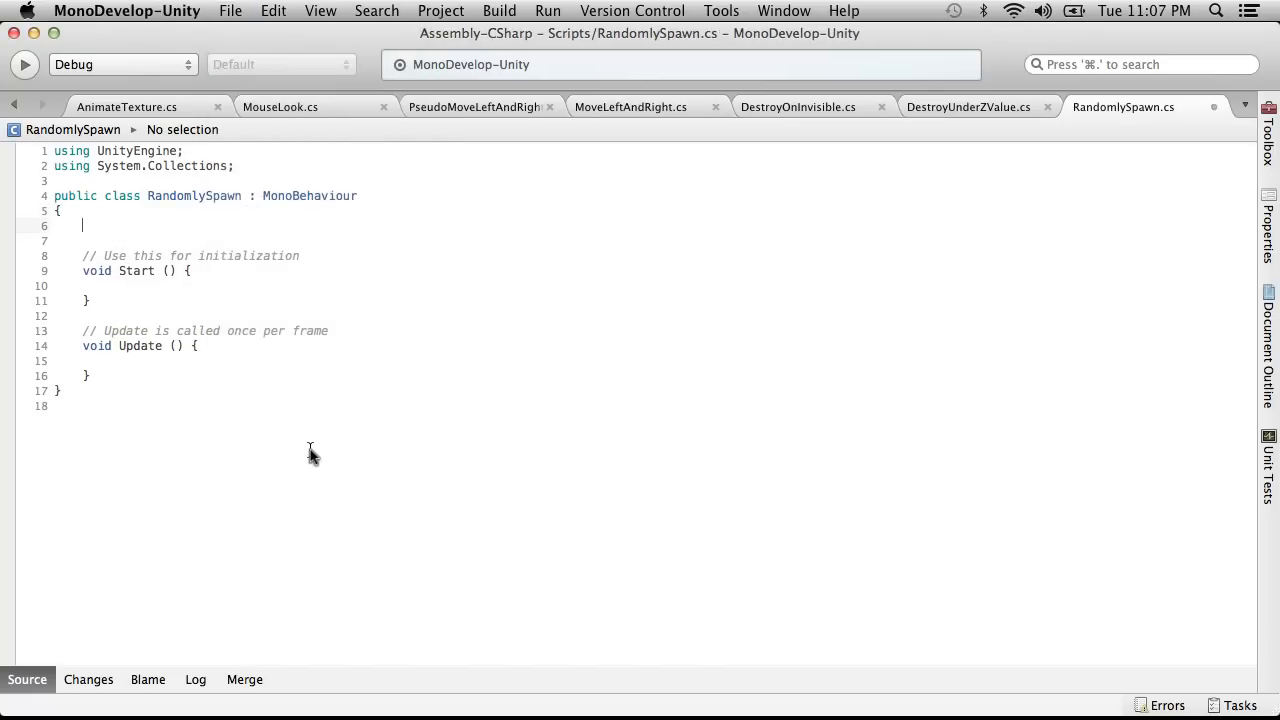
Step: Declare a public float named minHorizontalPosition inside the RandomlySpawn class
text(public)
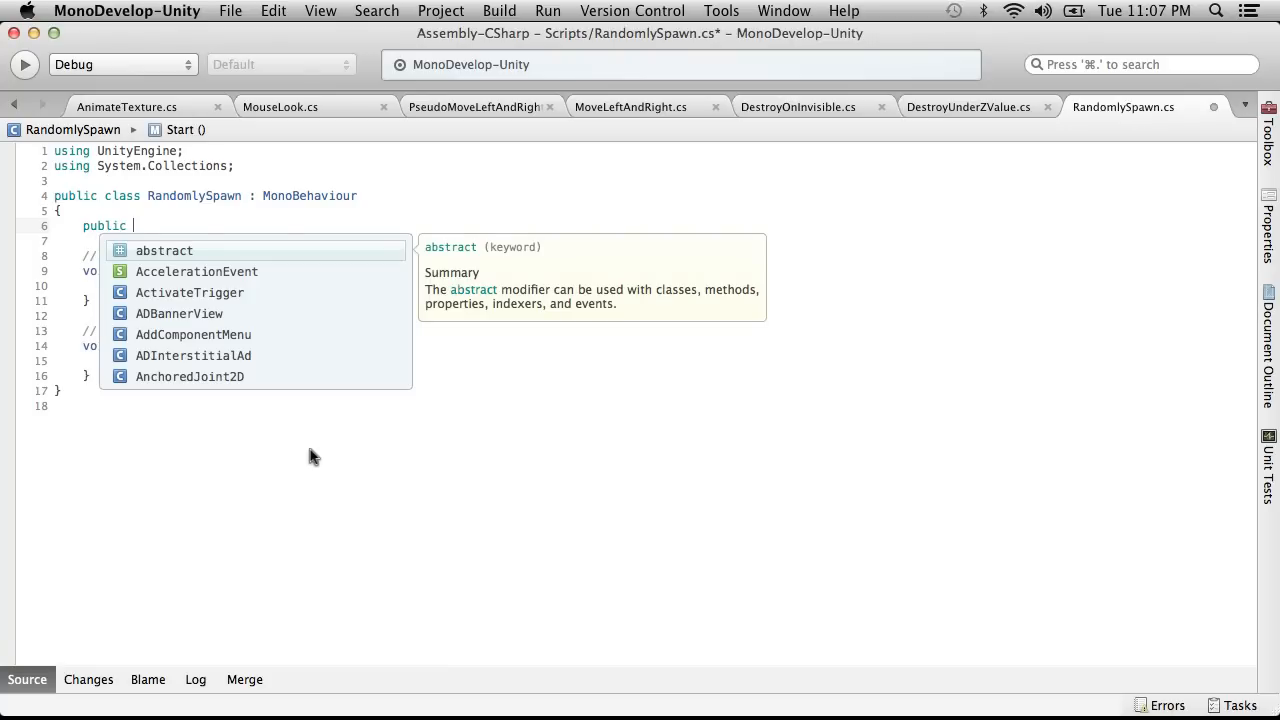
text(fla)
key(BackSpace)
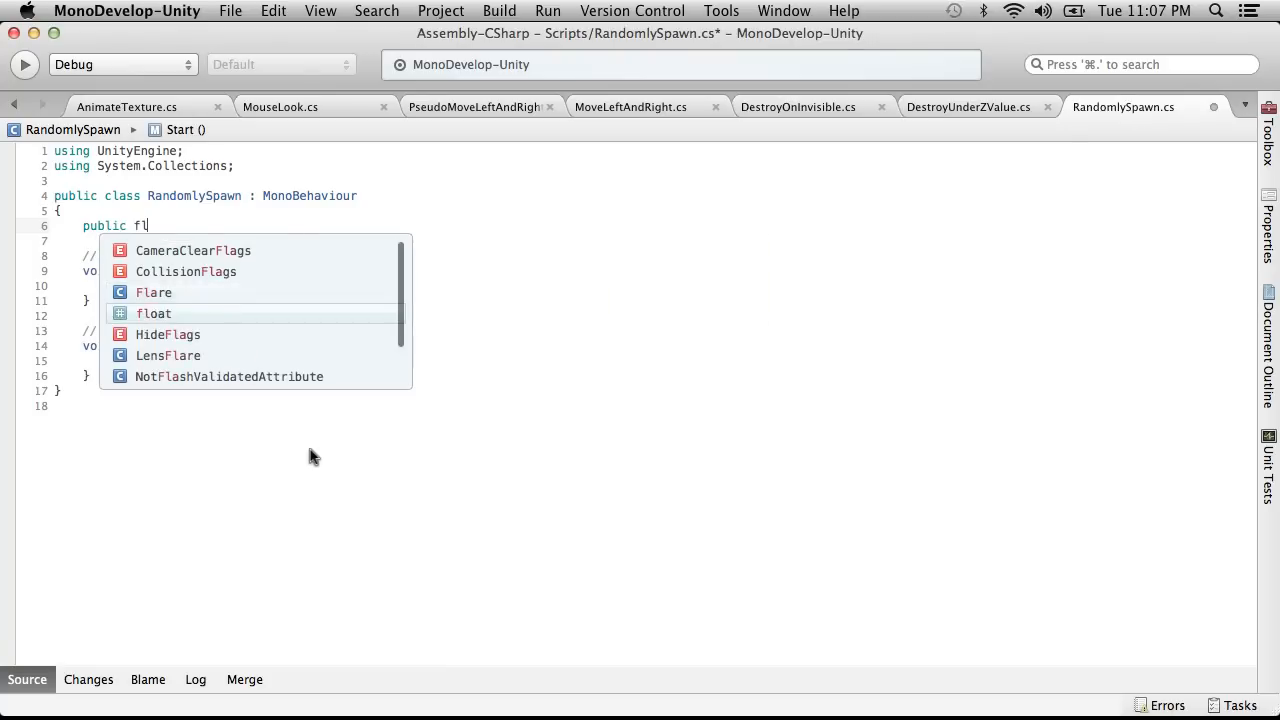
text(oat )
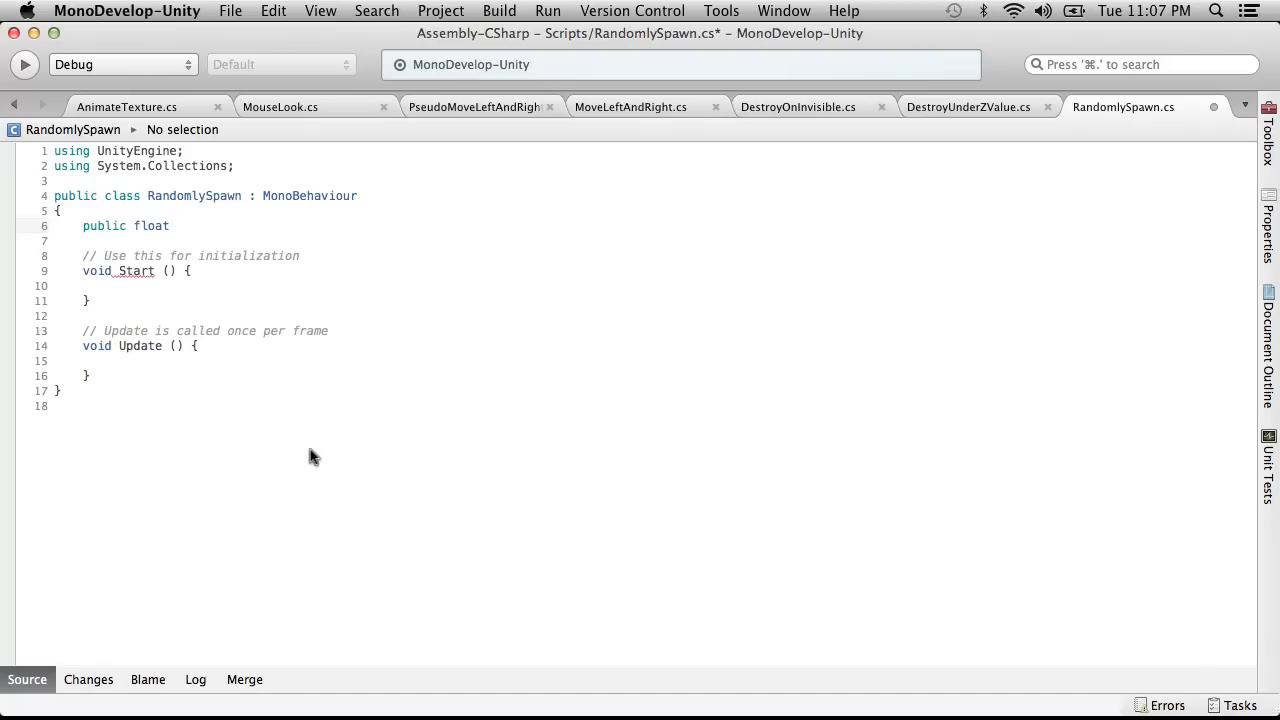
text(x)
key(BackSpace)
text(horizontal)
key(BackSpace)
key(BackSpace)
key(BackSpace)
key(BackSpace)
key(BackSpace)
key(BackSpace)
key(BackSpace)
key(BackSpace)
key(BackSpace)
key(BackSpace)
text(minimumHei)
key(BackSpace)
key(BackSpace)
key(BackSpace)
key(BackSpace)
key(BackSpace)
key(BackSpace)
text(m)
key(BackSpace)
key(BackSpace)
text(HorizontalPosition;)
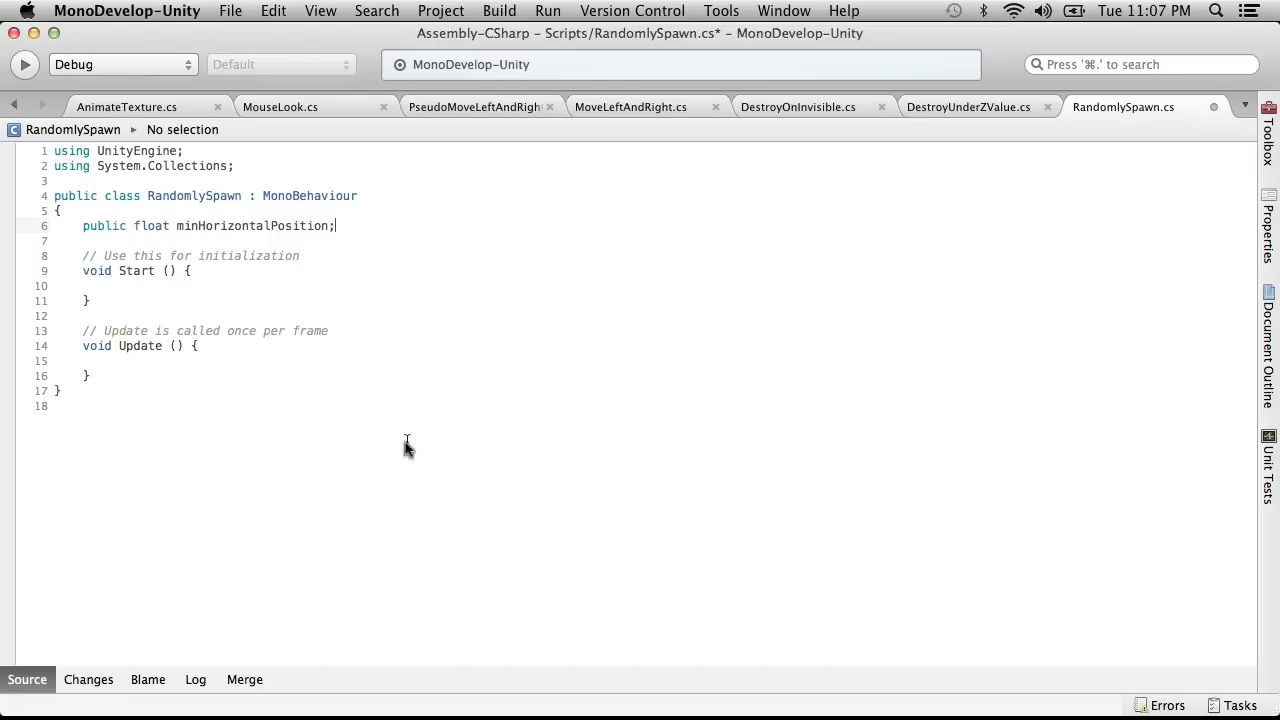
Step: Shorten the minHorizontalPosition variable name to minHorizontal
key(Left)
key(BackSpace)
key(BackSpace)
key(BackSpace)
key(BackSpace)
key(BackSpace)
key(BackSpace)
key(BackSpace)
key(BackSpace)
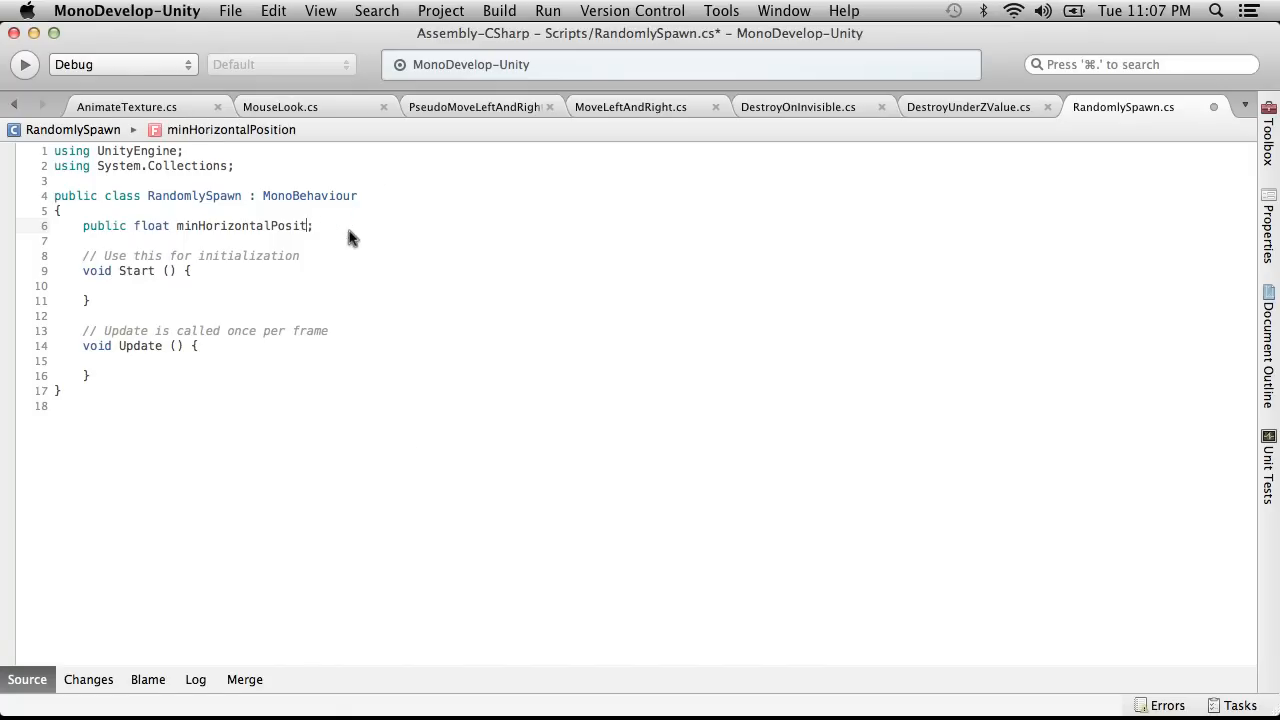
Step: Duplicate the minHorizontal declaration on the next line and name the copy philHorizontal
drag(314, 229, 82, 228)
click(329, 227)
key(Return)
text(public float minHorizontal;)
click(198, 241)
key(BackSpace)
key(BackSpace)
key(BackSpace)
text(phil)
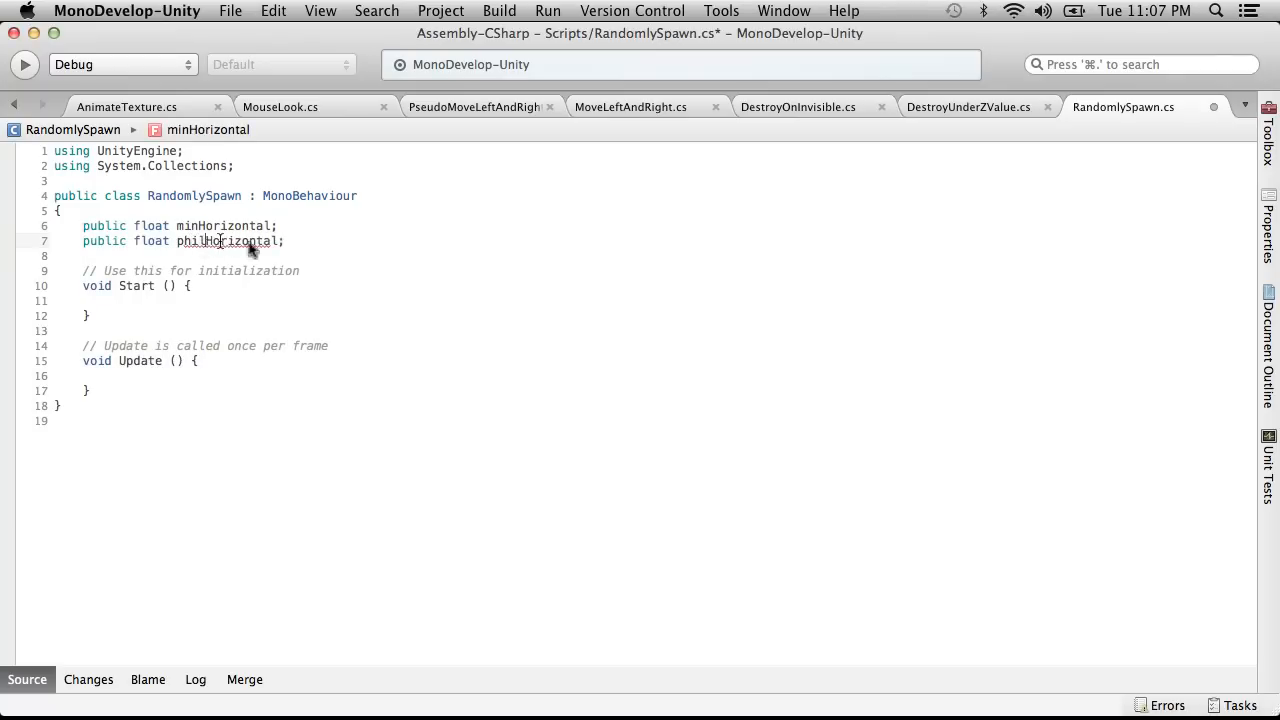
Step: Duplicate the philHorizontal declaration on a new line below it
drag(297, 244, 67, 250)
key(super+c)
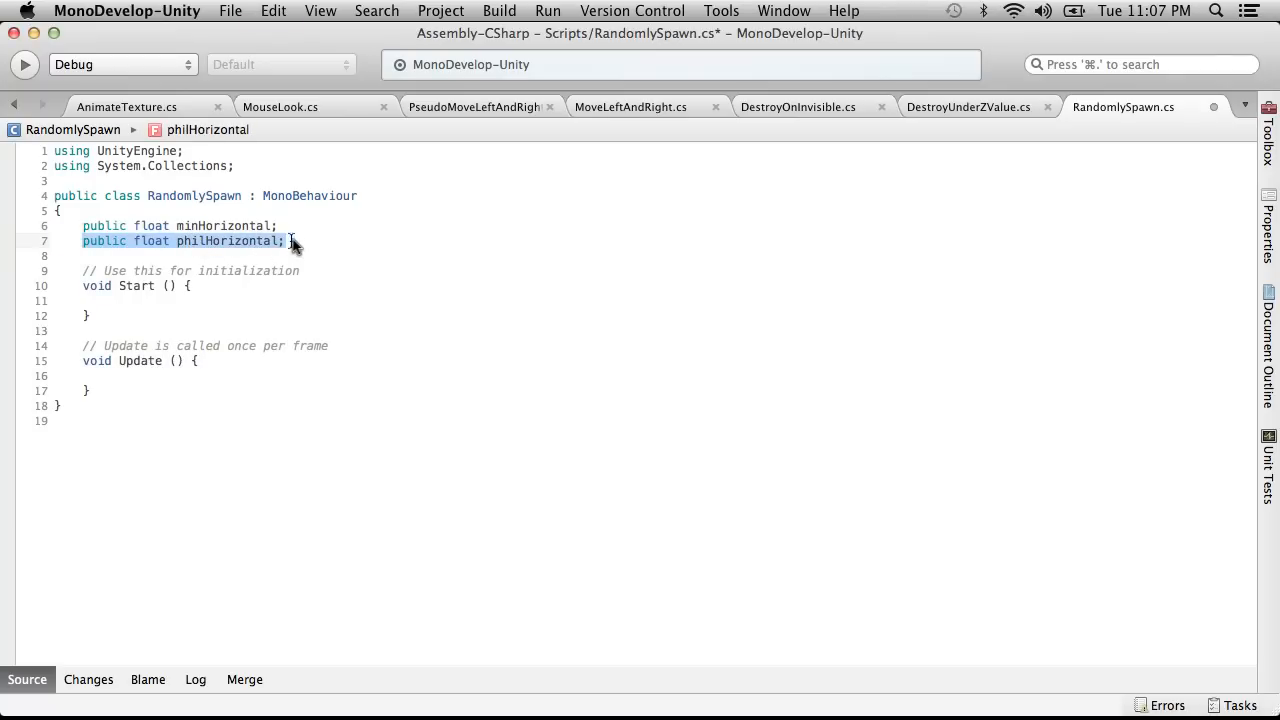
click(294, 244)
key(Return)
key(super+v)
Step: Rename the first philHorizontal variable to maxHorizontal and delete the extra philHorizontal declaration below it
click(205, 246)
key(BackSpace)
key(BackSpace)
key(BackSpace)
key(BackSpace)
text(mo)
text(x)
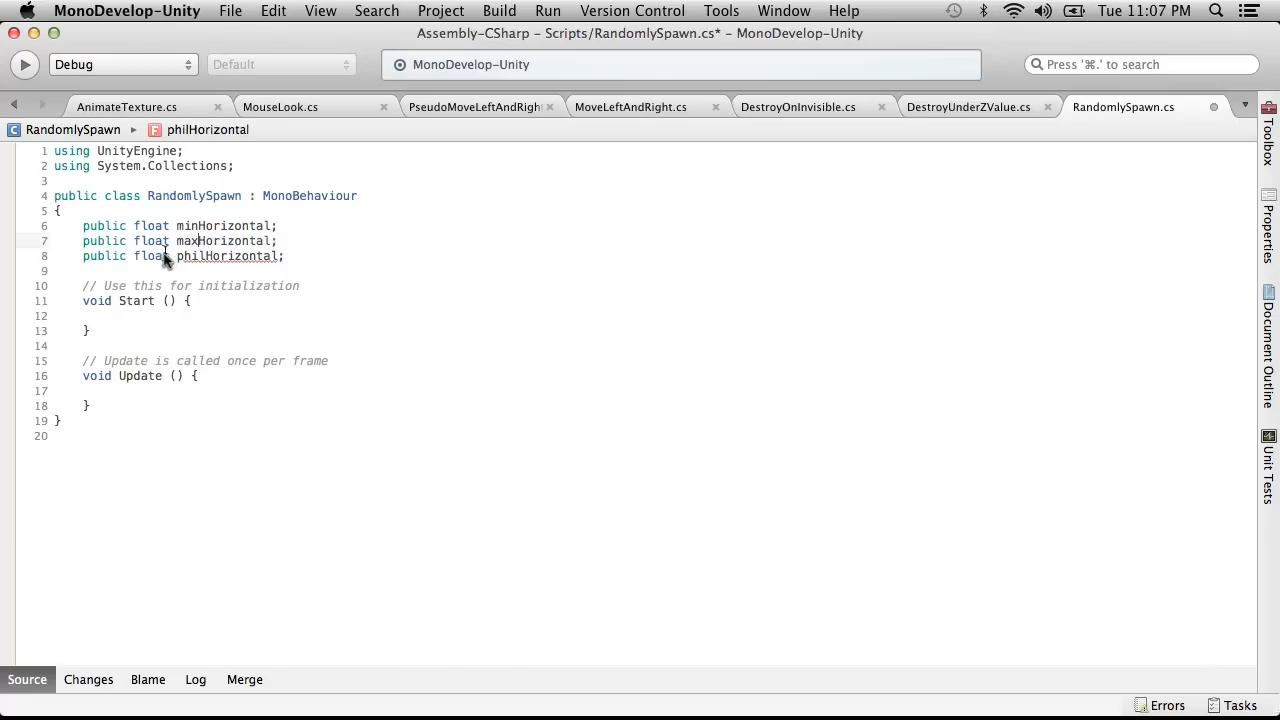
drag(290, 257, 3, 262)
key(BackSpace)
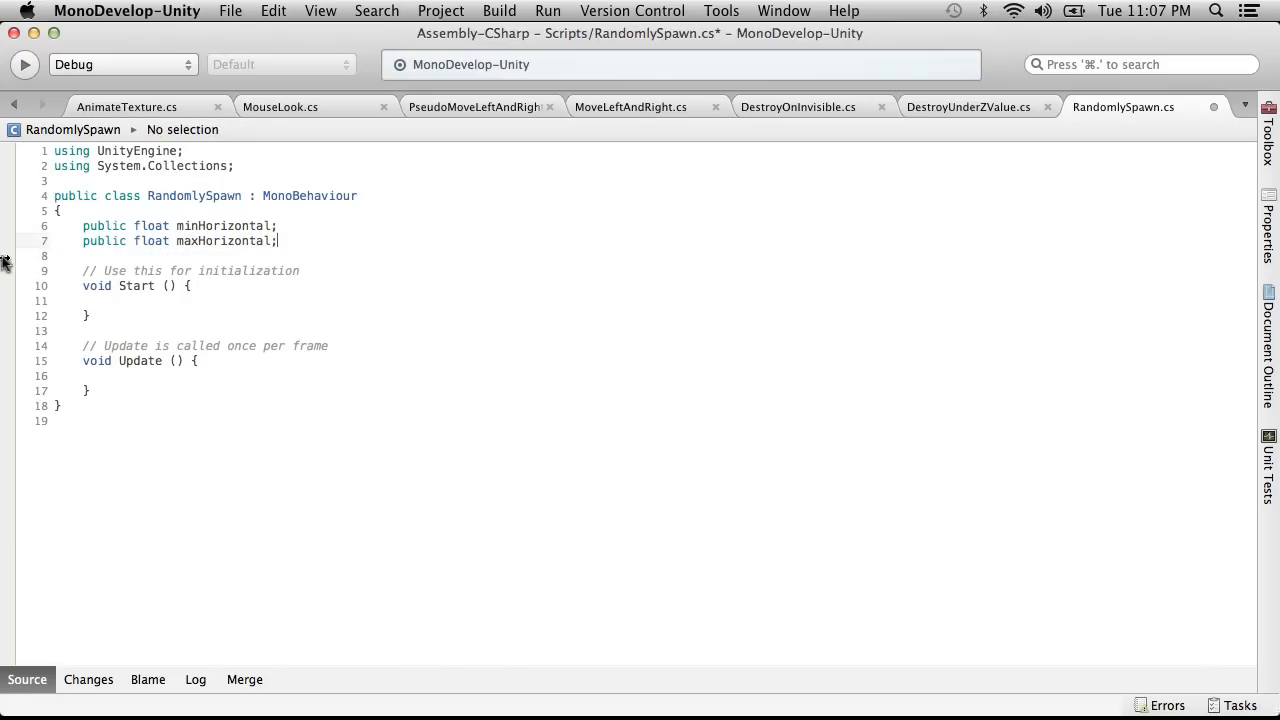
text(public)
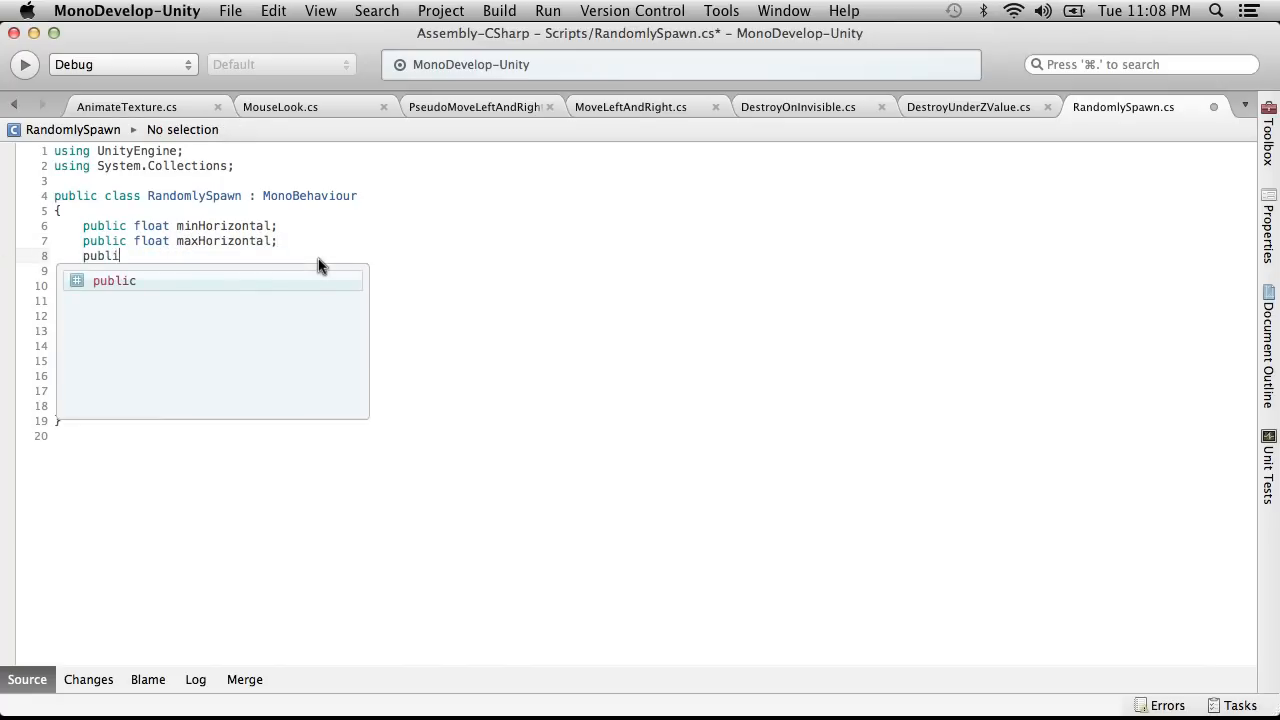
key(BackSpace)
key(BackSpace)
key(BackSpace)
key(BackSpace)
key(BackSpace)
key(BackSpace)
key(BackSpace)
key(BackSpace)
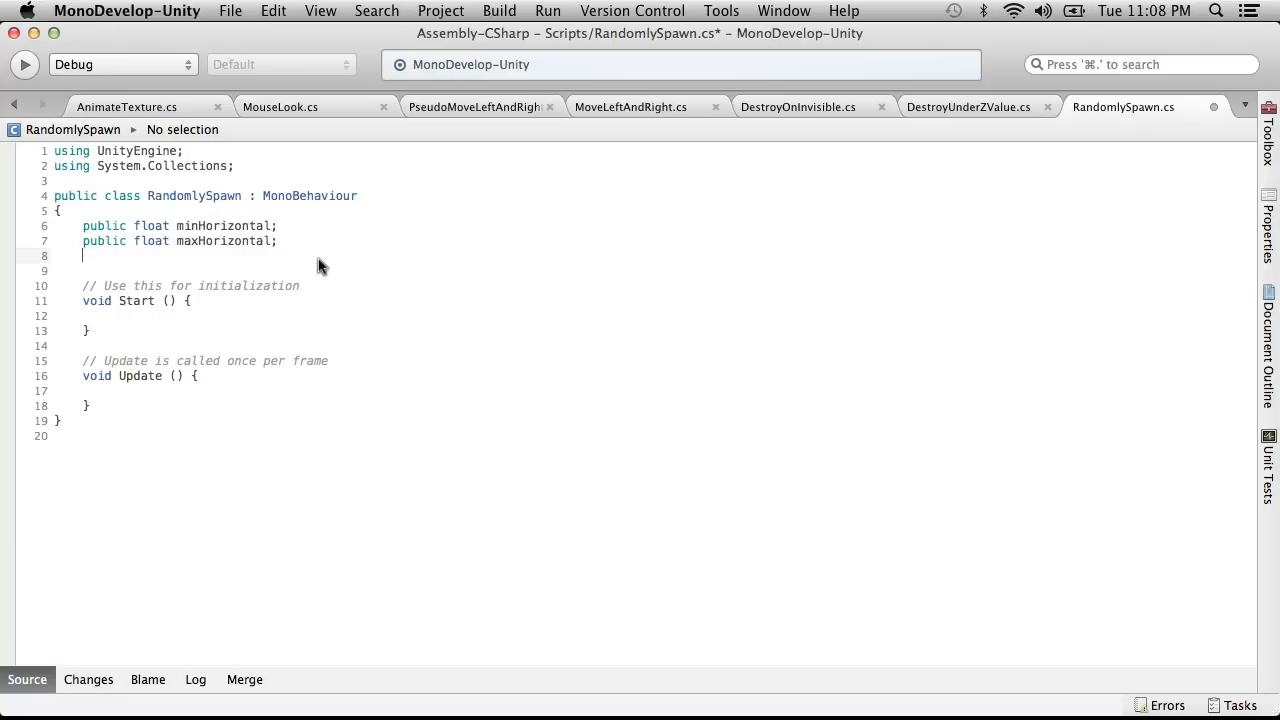
Step: Declare the public floats minVertical and maxVertical below maxHorizontal
key(Return)
text(pub)
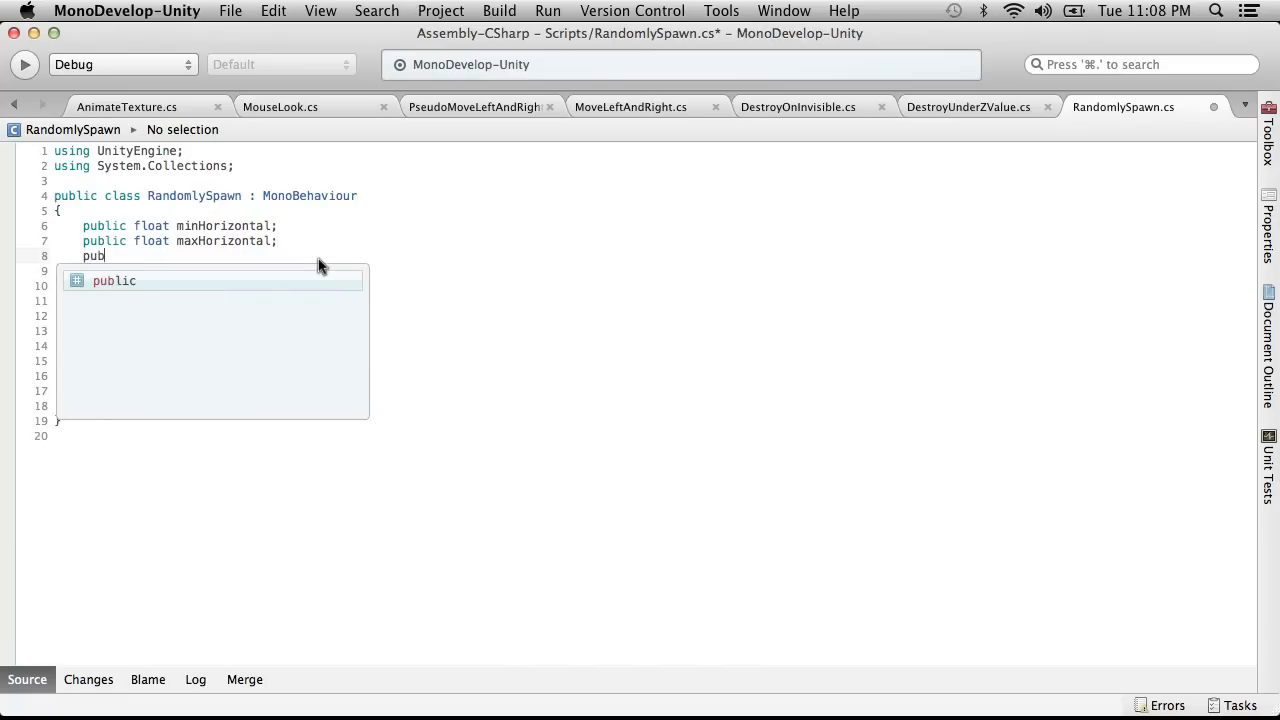
text(lic float min)
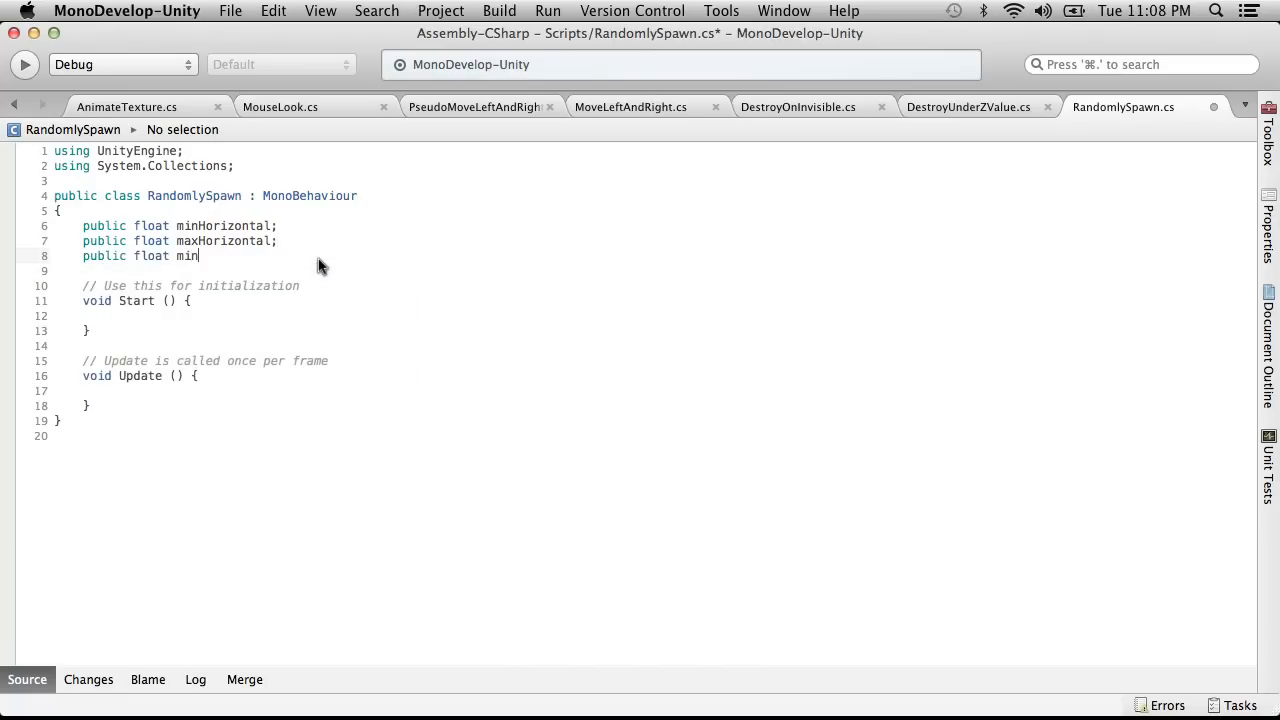
text(Veri)
key(BackSpace)
text(tical;)
key(Return)
text(public float maxVertical;)
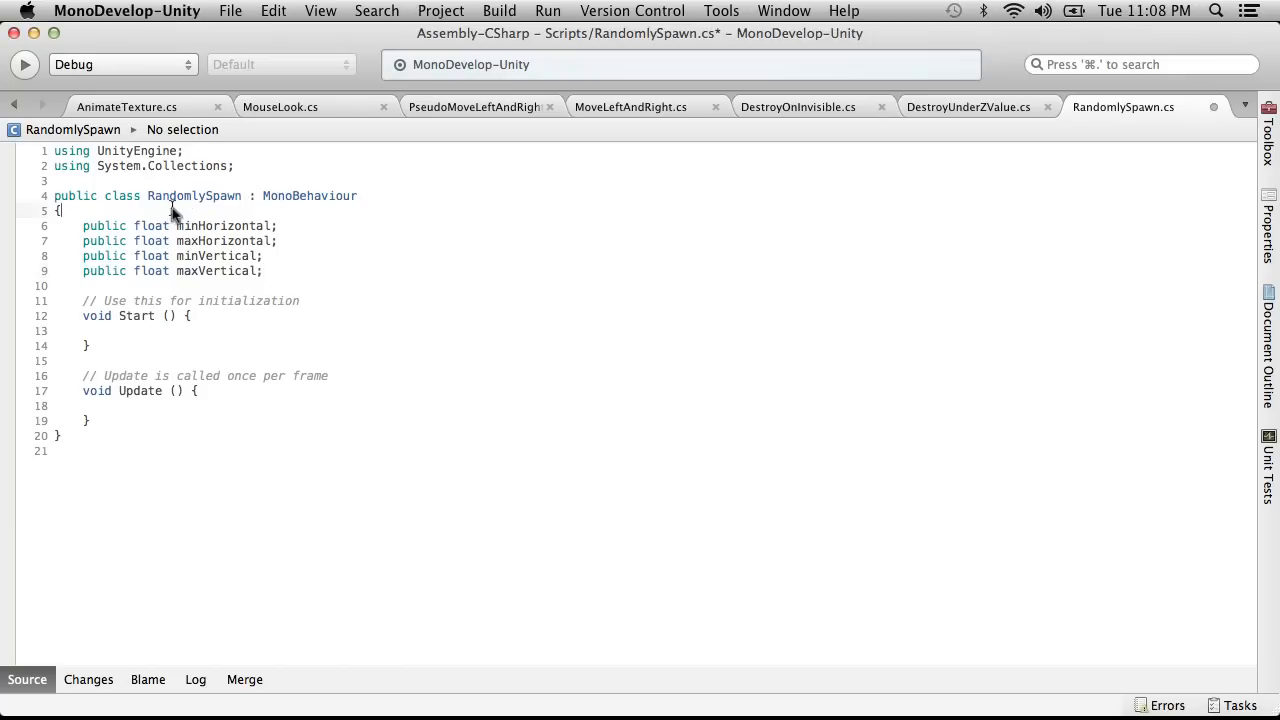
Step: Declare a public GameObject named thingie at the start of the class body and save the script
click(172, 213)
key(Return)
text(public Game)
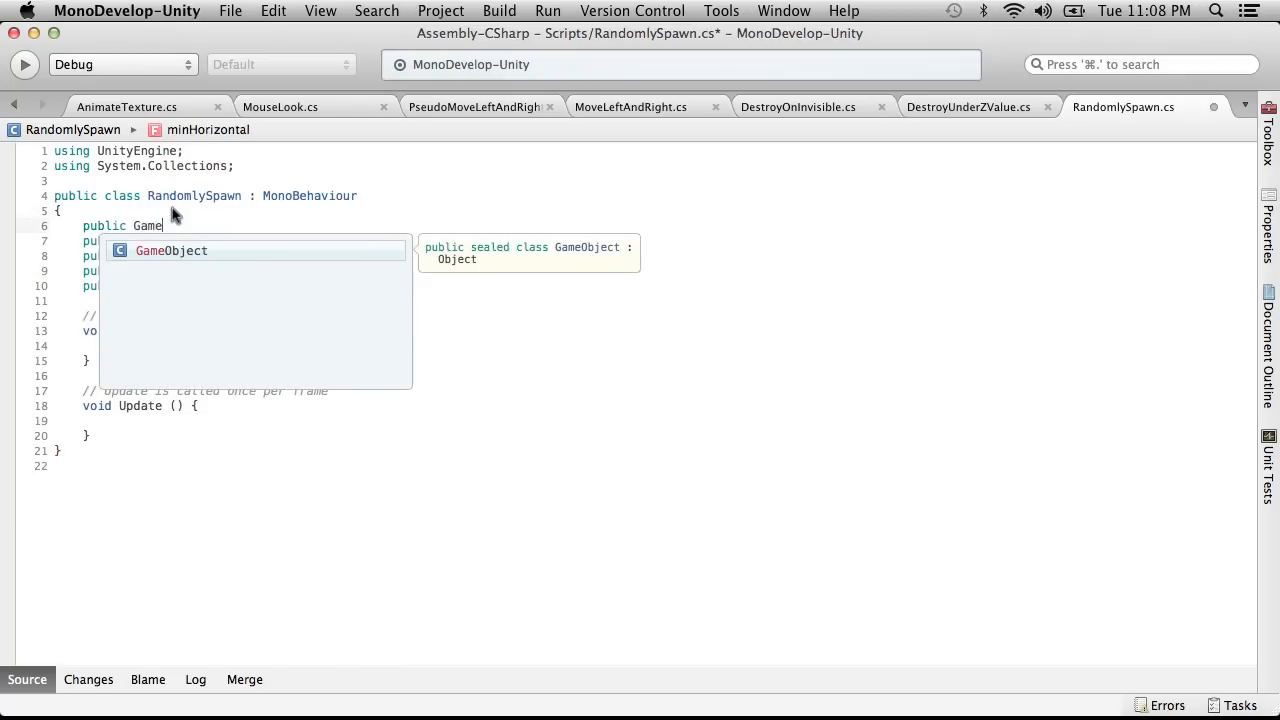
key(Return)
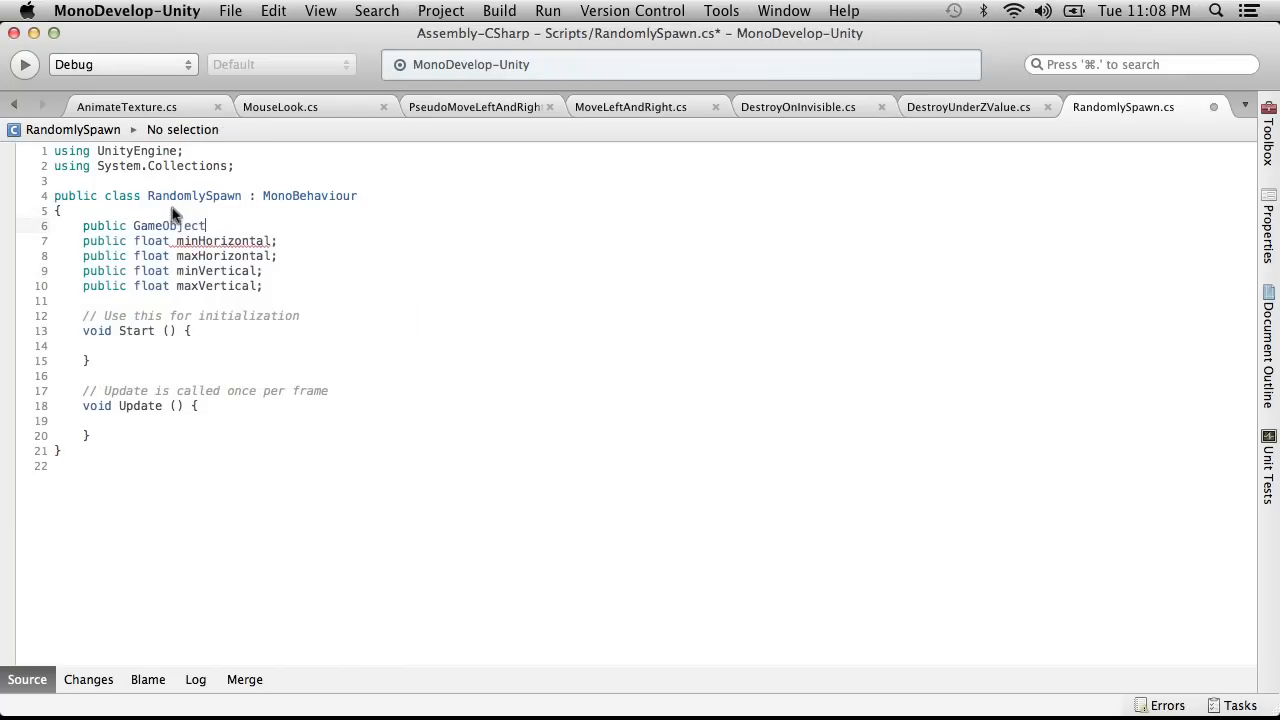
text(thingie;)
click(168, 8)
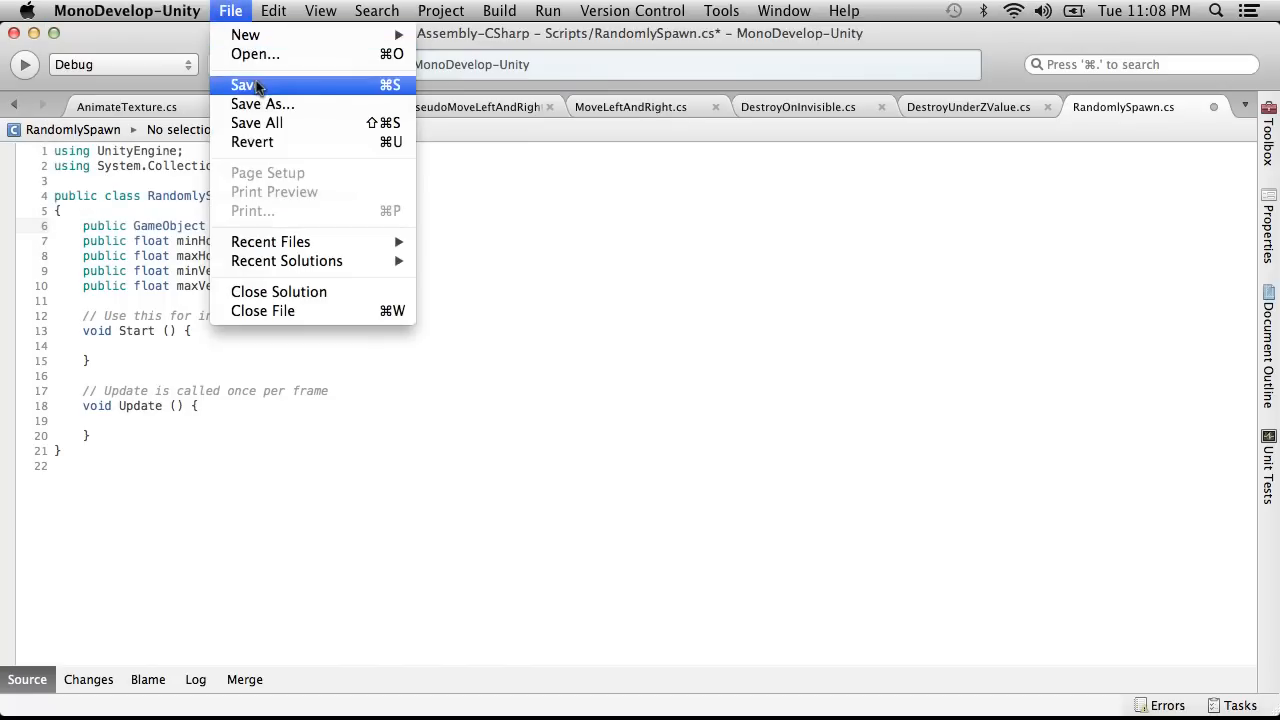
click(256, 82)
Step: Initialize minHorizontal to -10.0f in its declaration
click(272, 242)
text(-10)
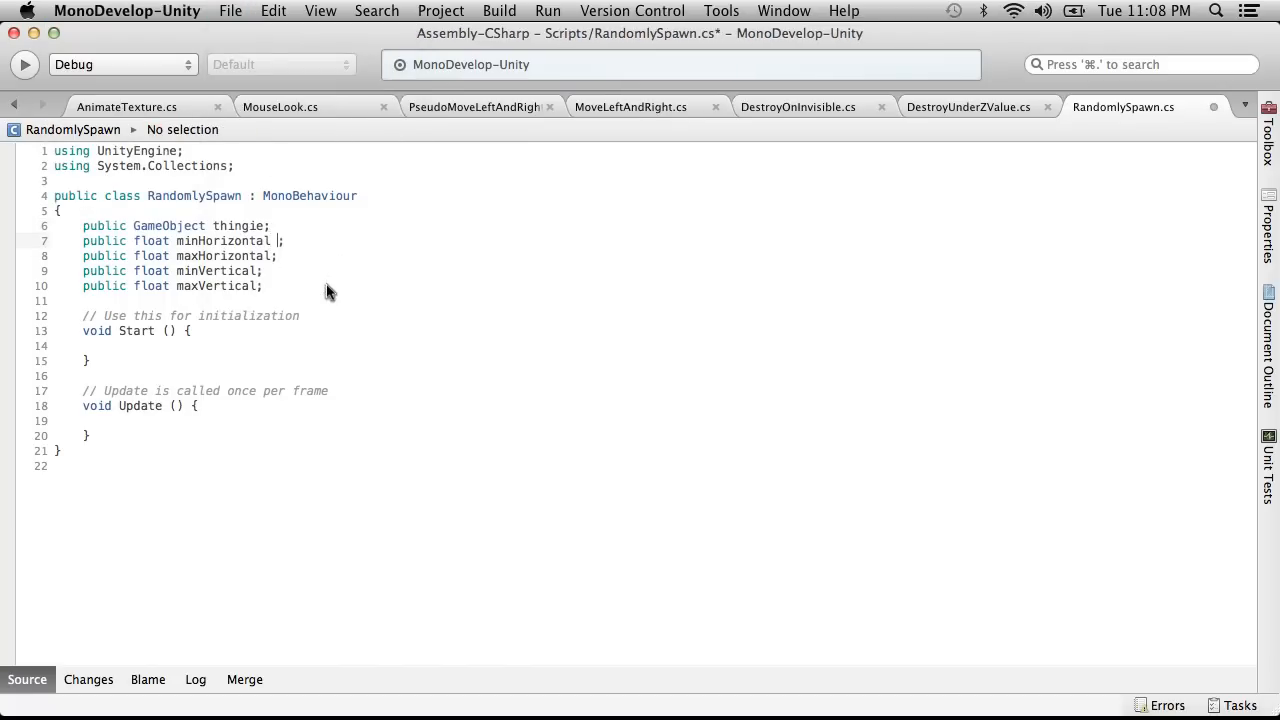
text(.0f)
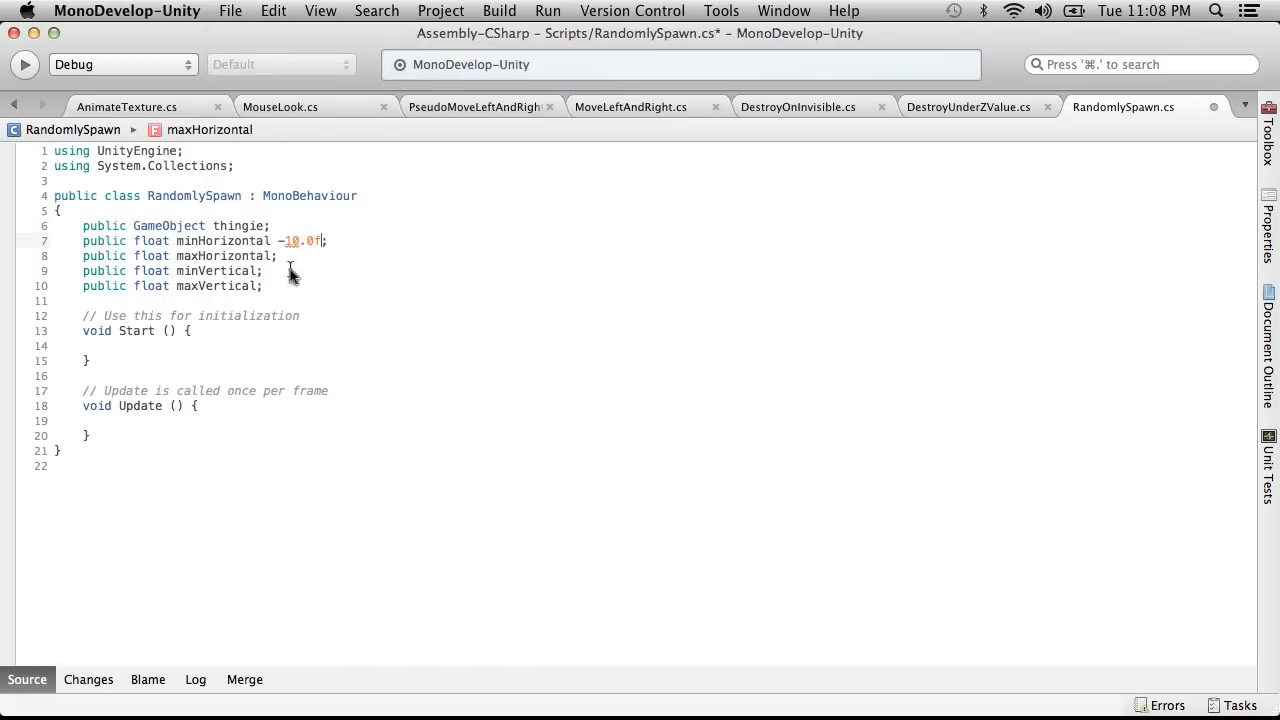
key(super+c)
click(272, 244)
text(=)
Step: Initialize maxHorizontal to 10.0f in its declaration
click(270, 256)
text(-)
key(BackSpace)
text(=)
key(super+v)
key(Left)
key(Left)
key(Left)
key(Left)
key(Left)
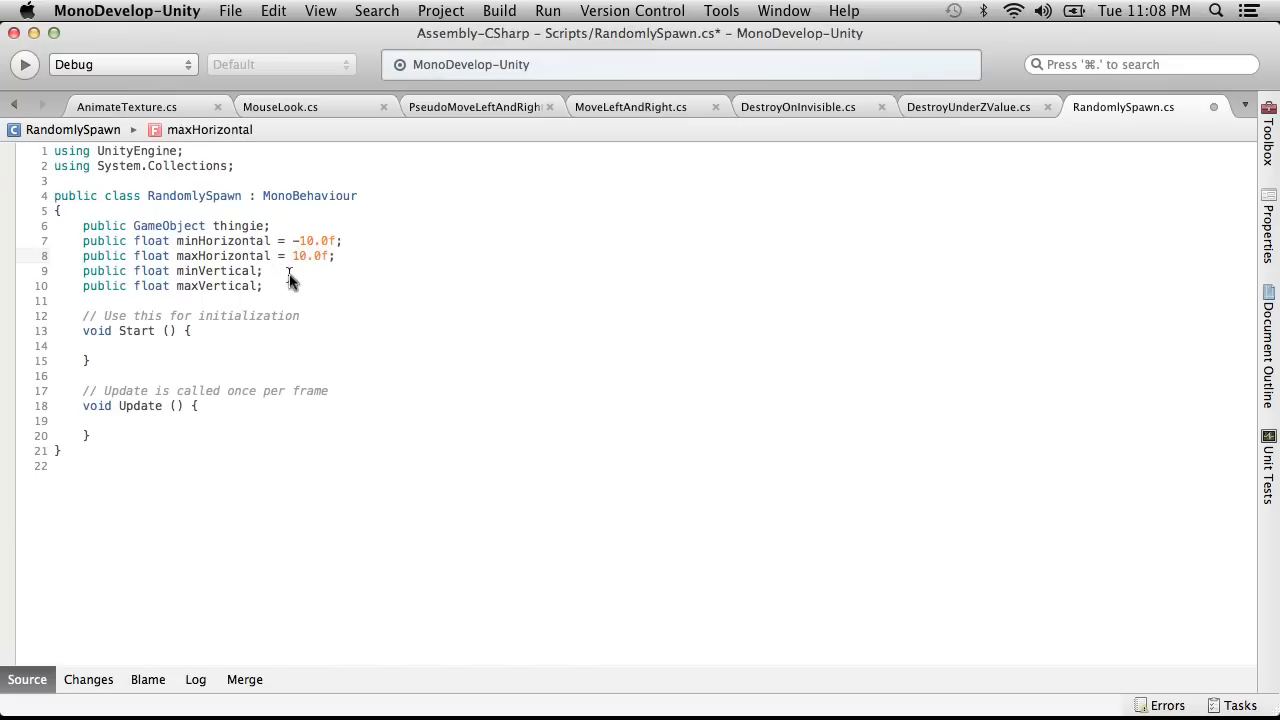
Step: Copy the horizontal default values to the vertical variables, giving minVertical -10.0f and maxVertical 10.0f
drag(337, 241, 270, 241)
key(super+c)
click(262, 271)
key(super+v)
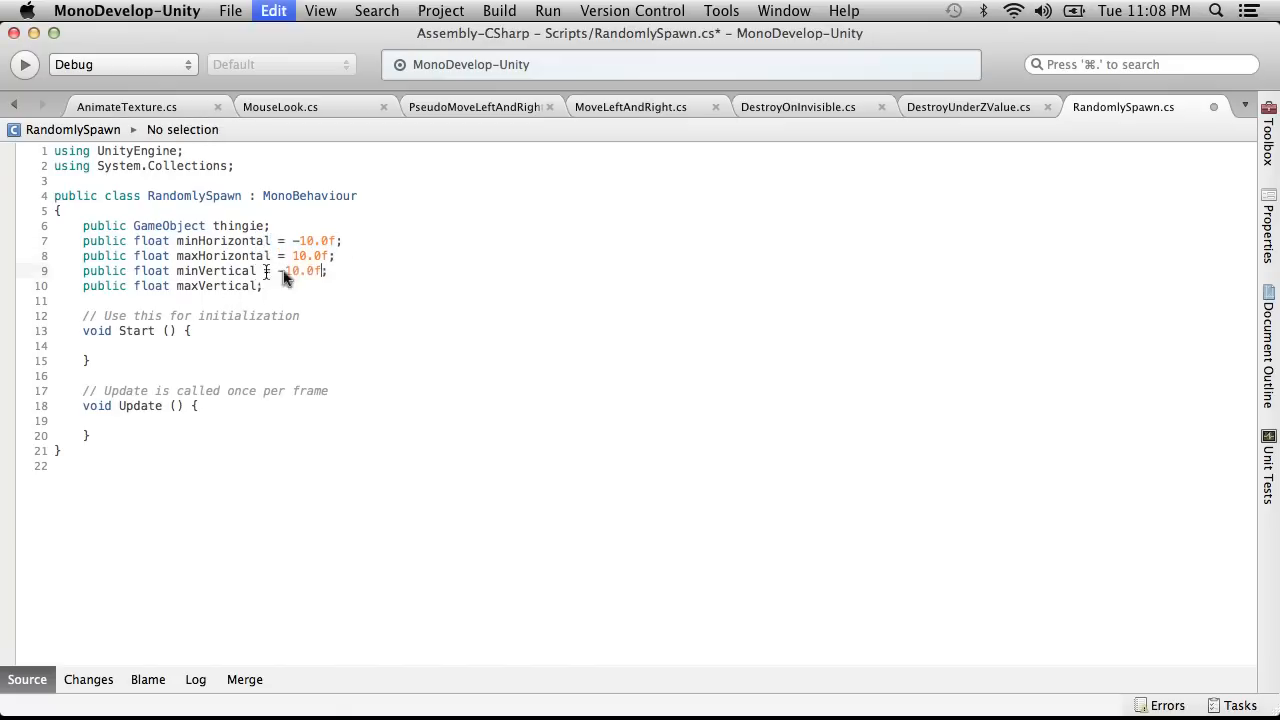
drag(329, 256, 268, 256)
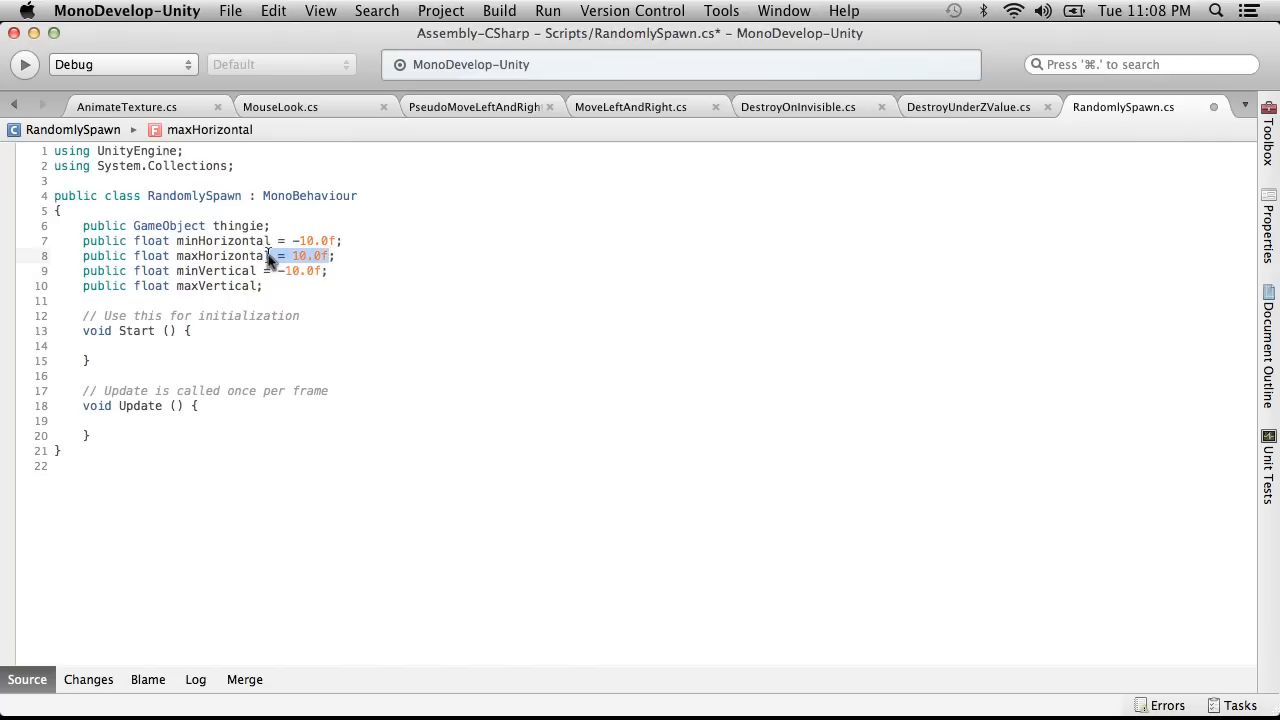
key(super+c)
click(261, 286)
key(super+v)
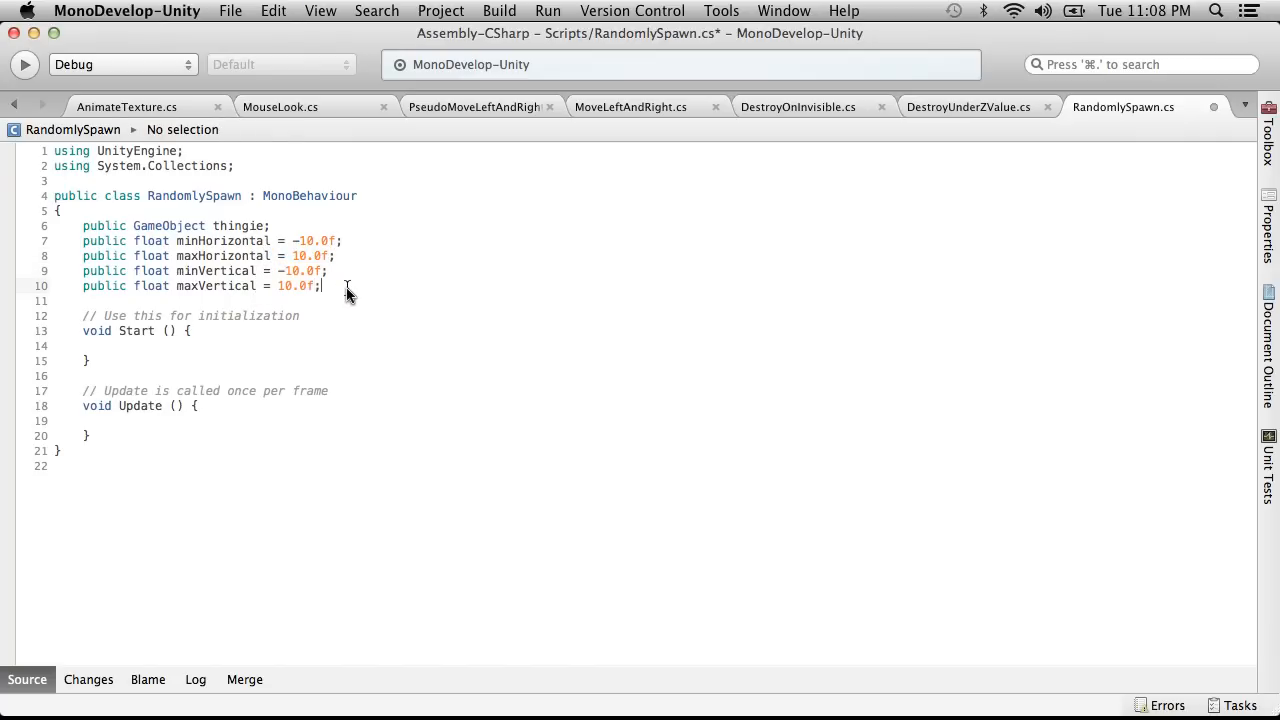
Step: Declare a public float minSpawnTime initialized to 1.0f, separated by a blank line from the position variables
key(Return)
key(Return)
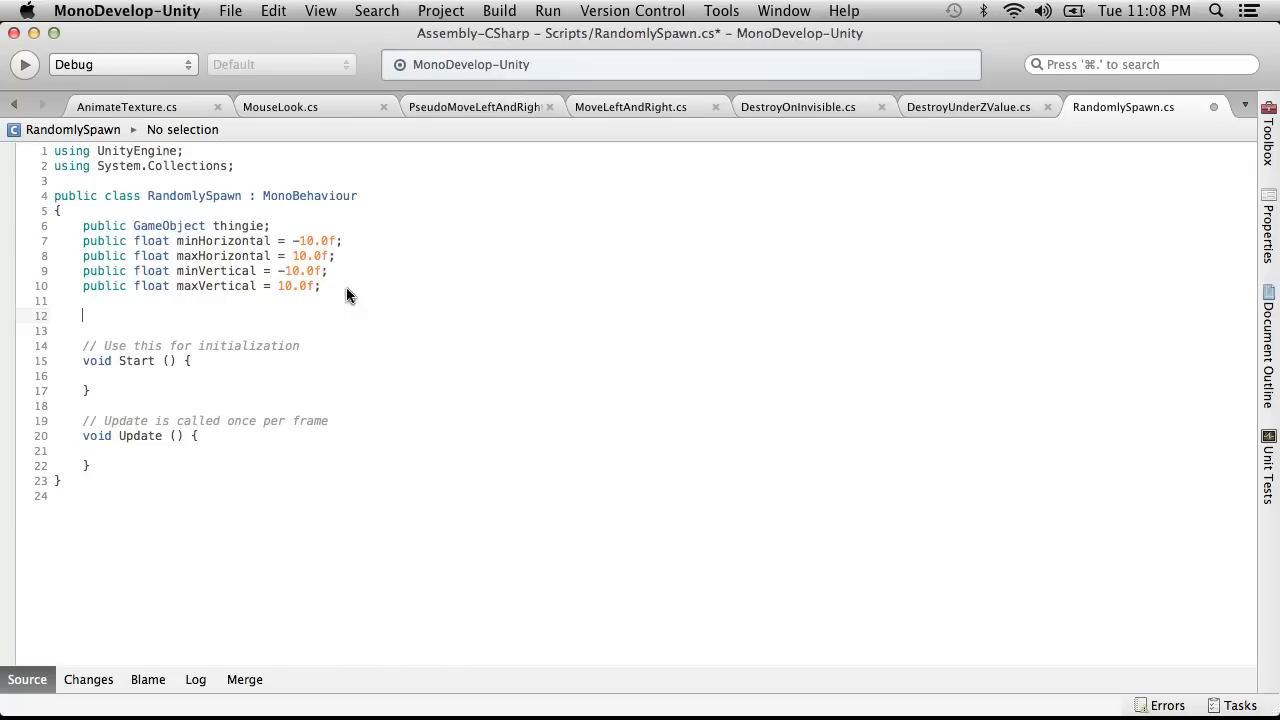
text(publ)
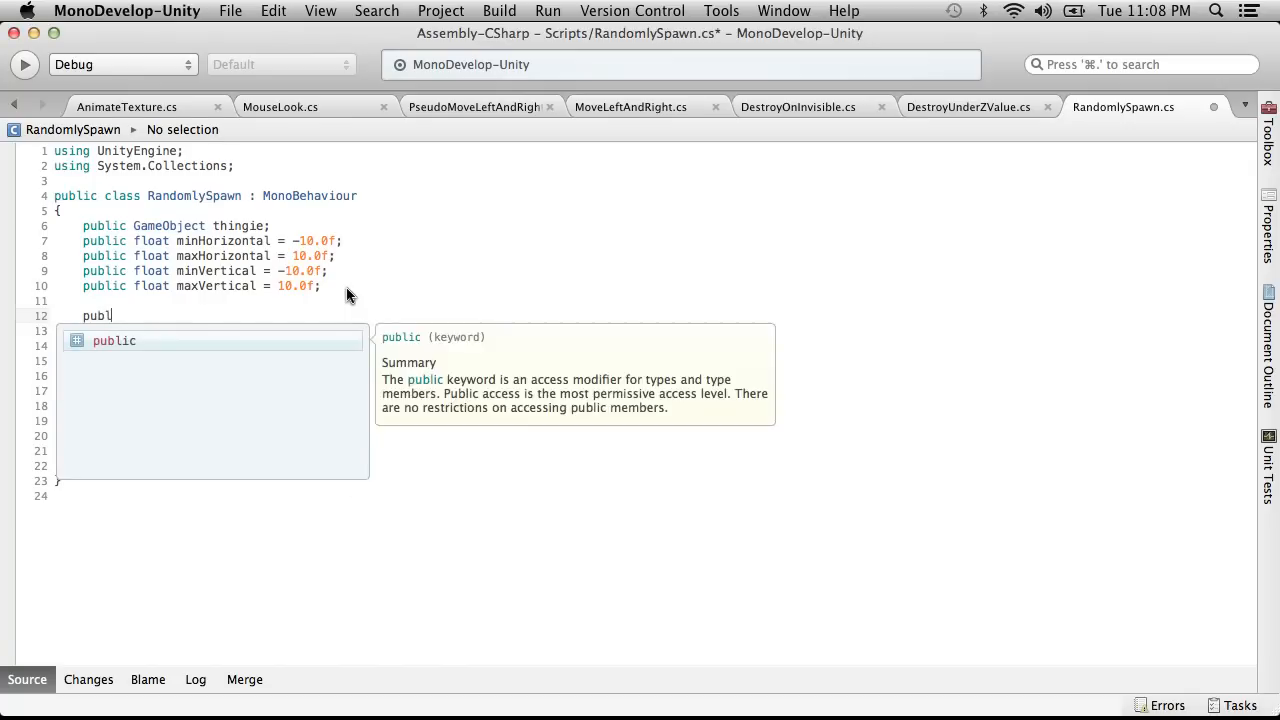
key(Escape)
text(ic float)
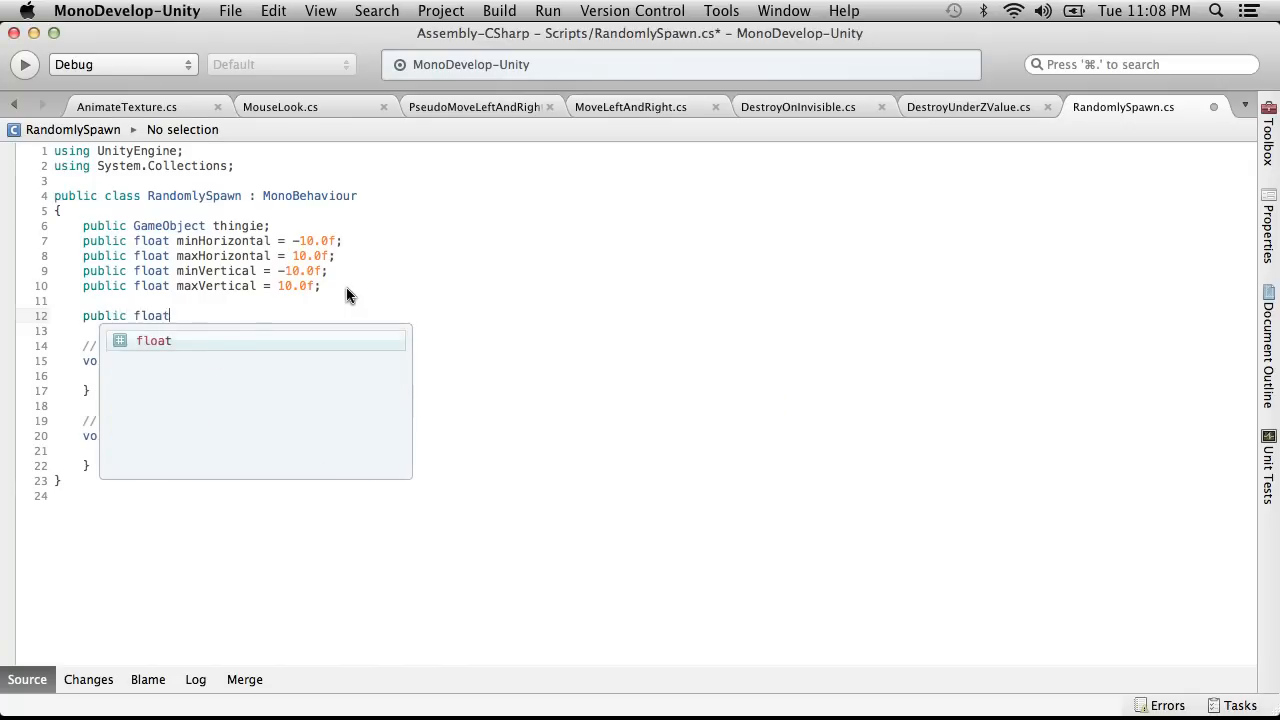
text( minSpawn)
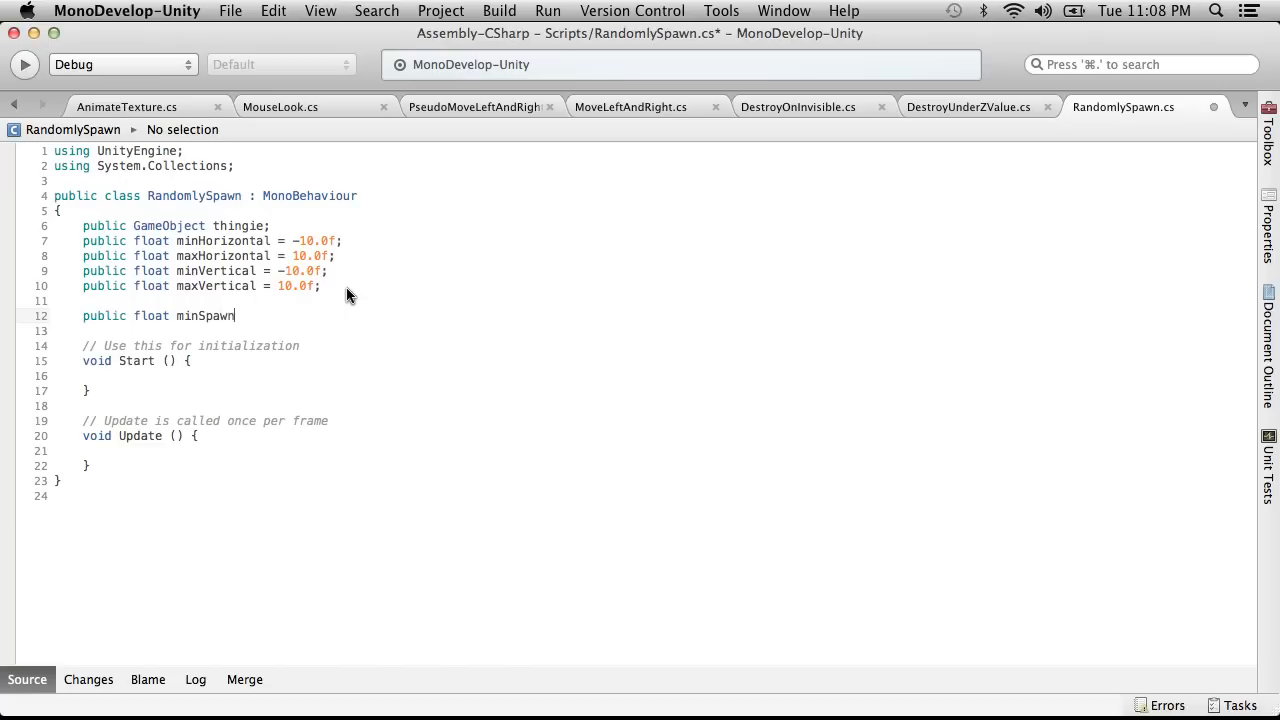
text(Time = 1.0f;)
Step: Declare a public float maxSpawnTime initialized to 1.0f below minSpawnTime and save the script
key(Return)
text(pu)
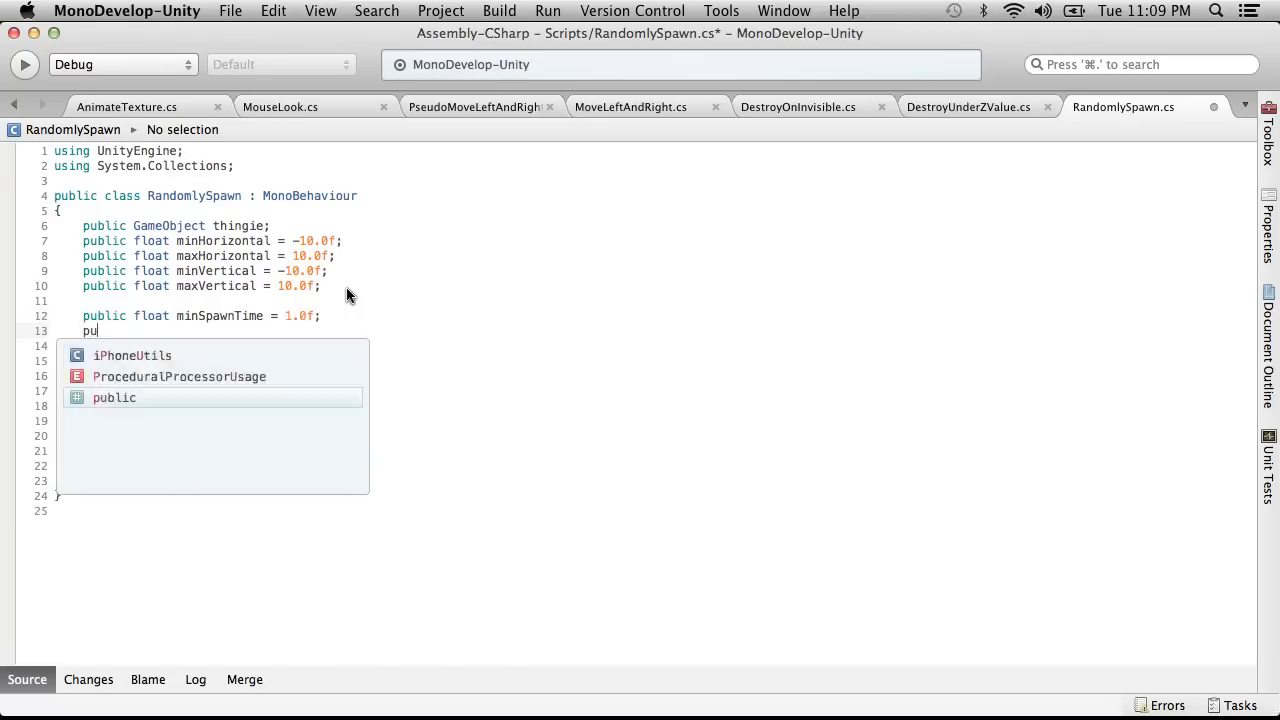
text(blic float maxSpawnTime = 1.0f;)
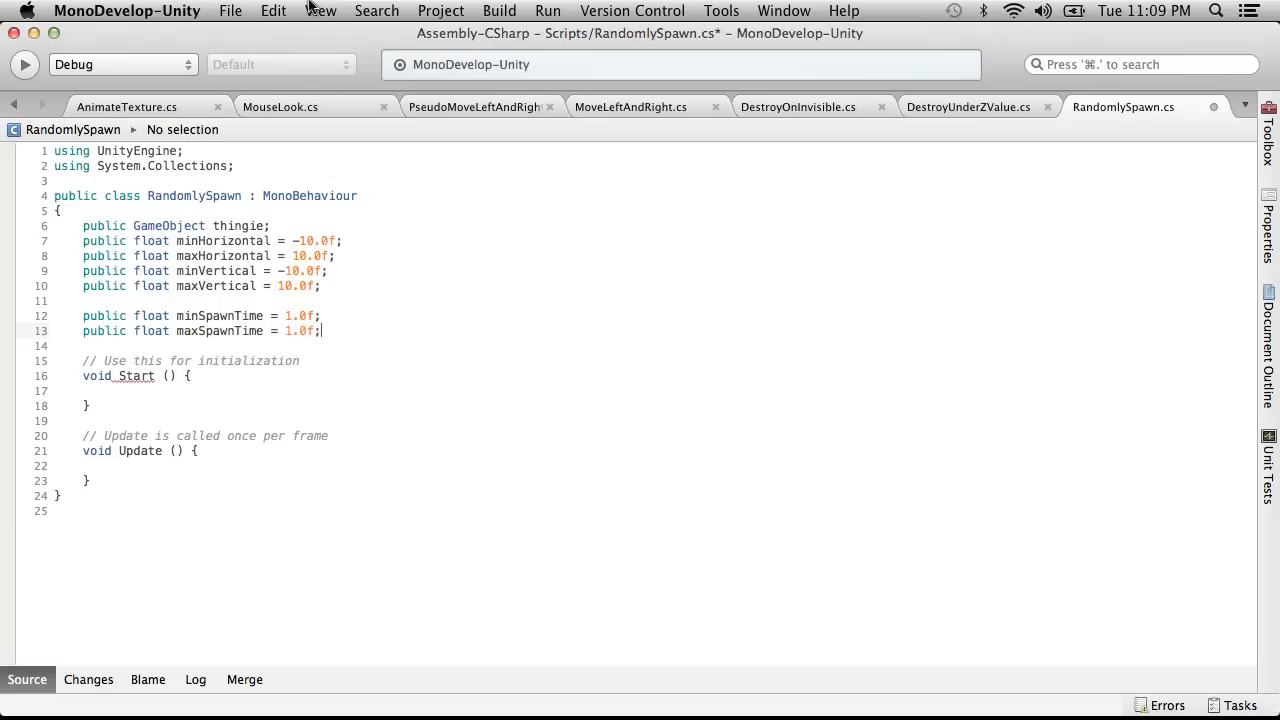
click(312, 10)
click(240, 85)
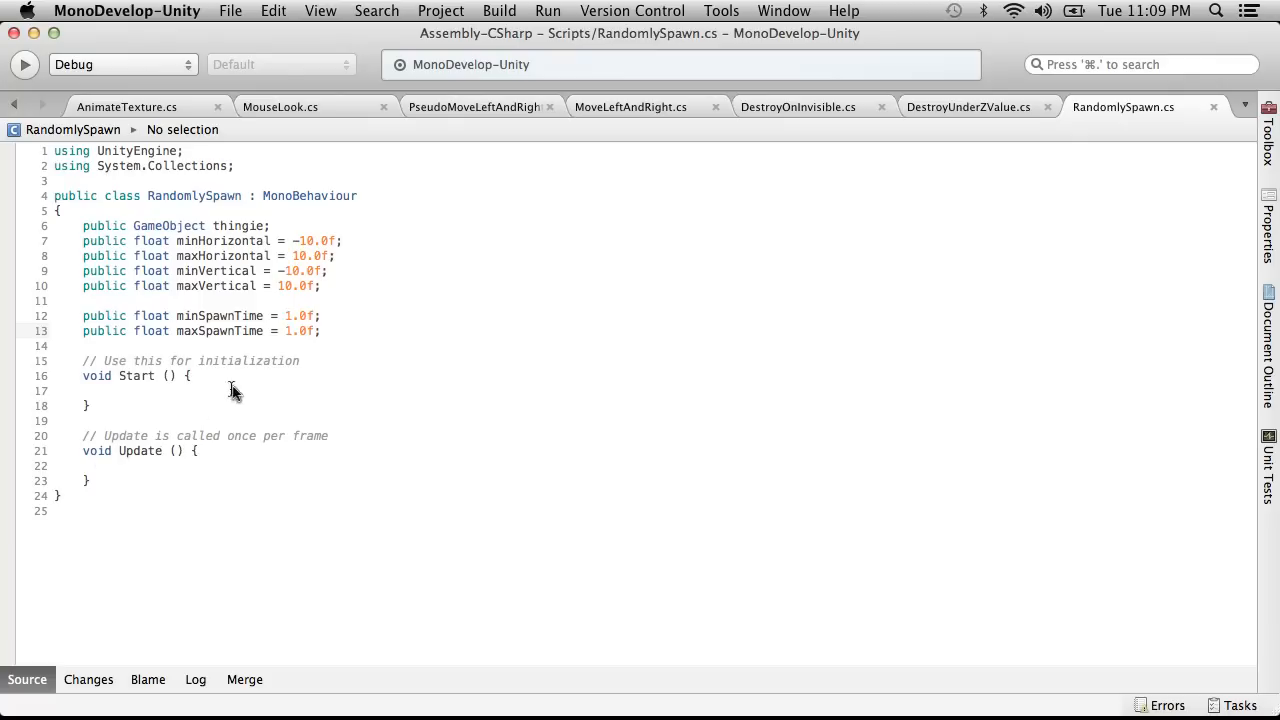
Step: Move the opening braces of the Update and Start methods onto their own lines
click(183, 376)
click(190, 451)
key(Return)
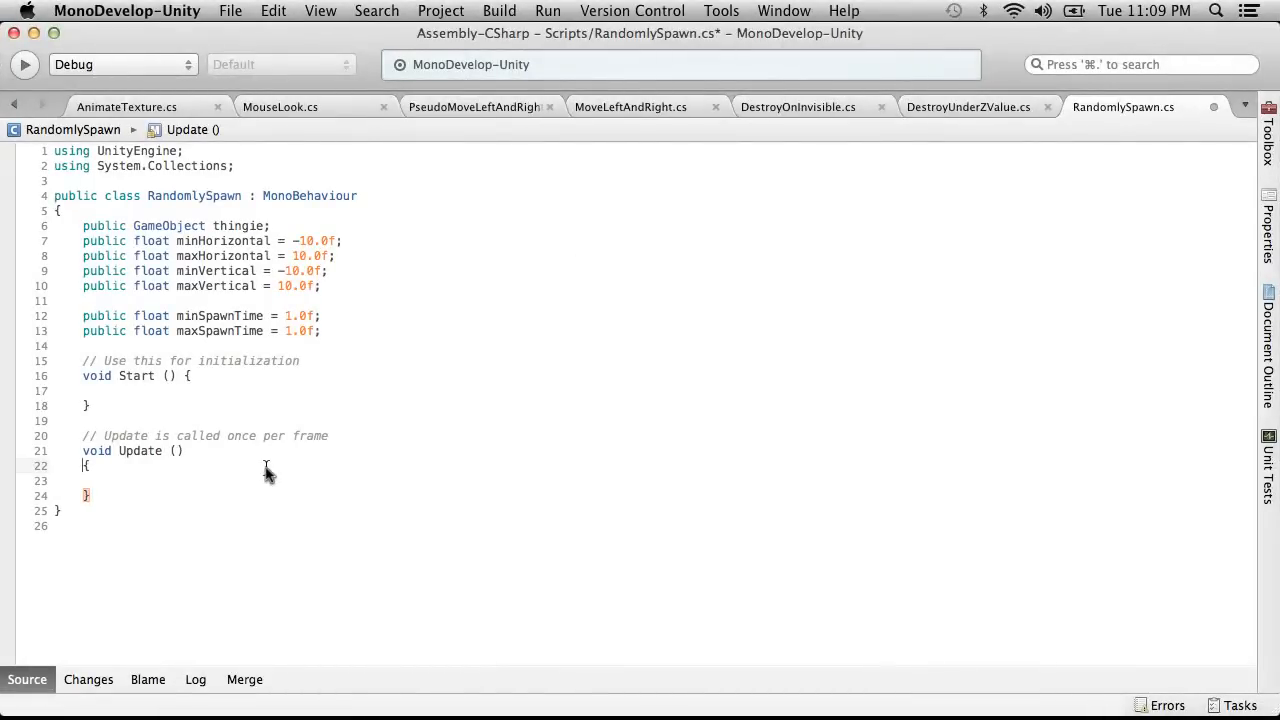
key(Return)
key(Delete)
click(186, 376)
key(BackSpace)
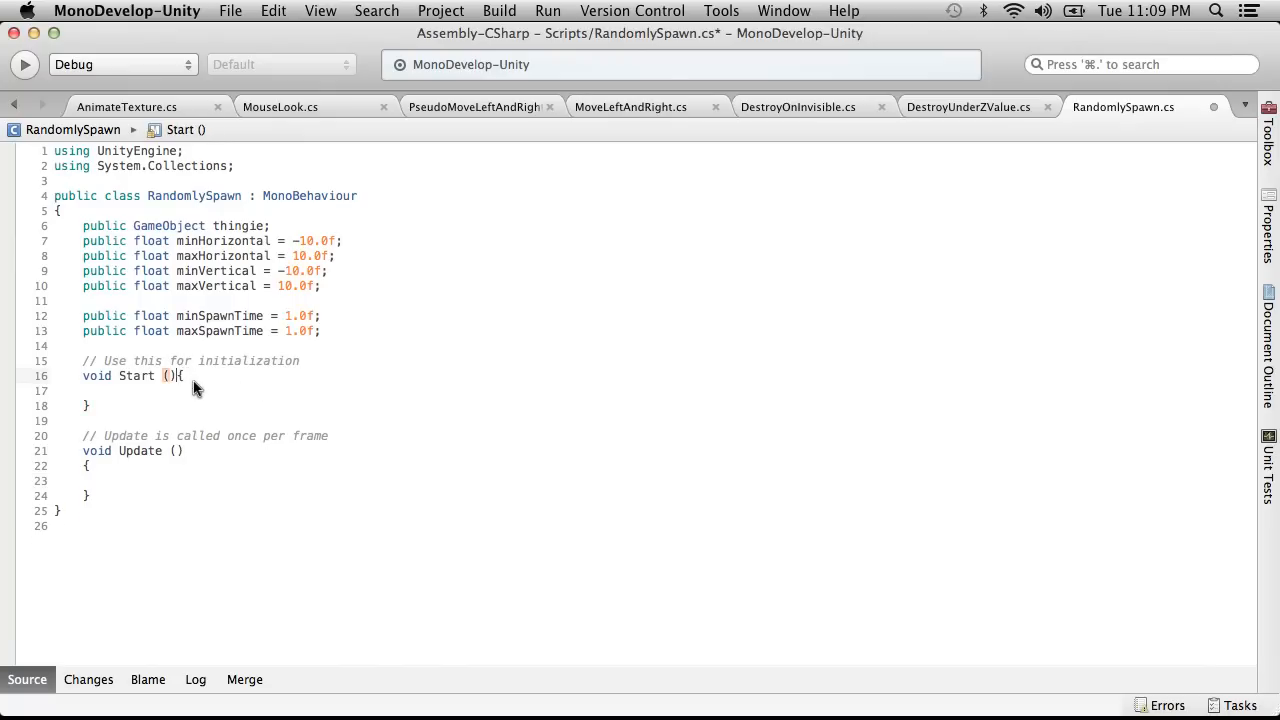
key(Return)
click(114, 403)
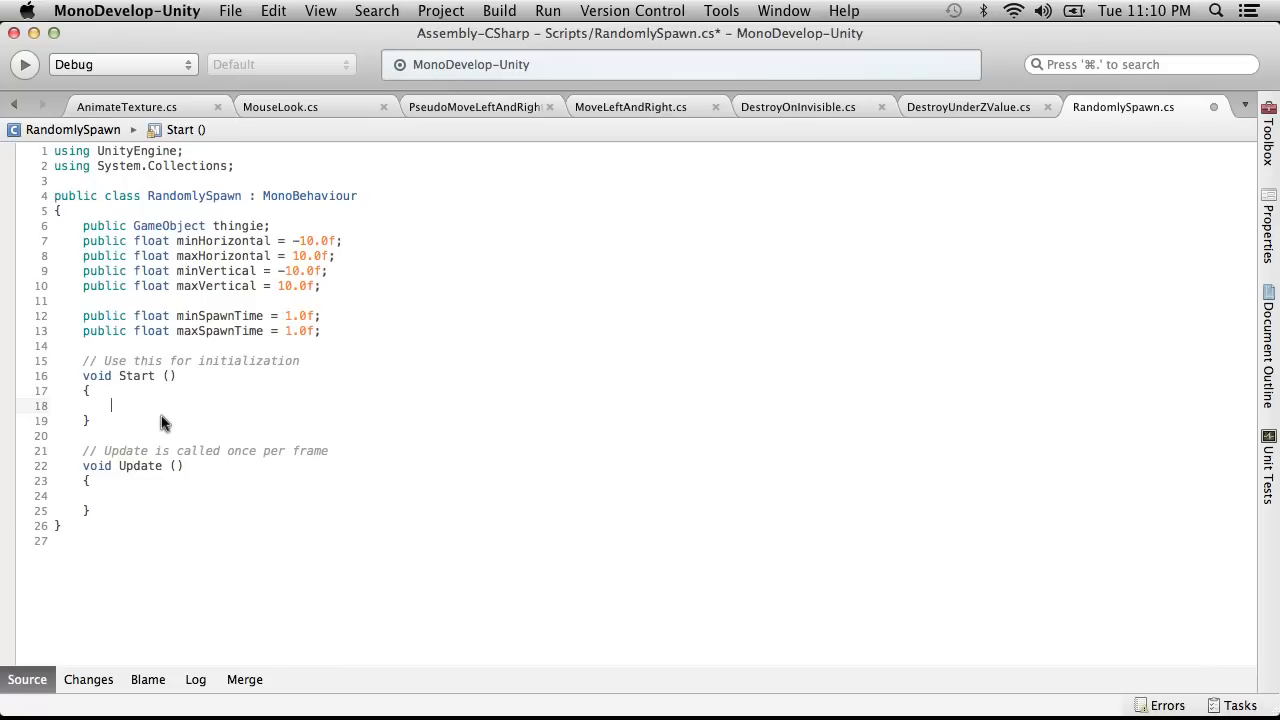
Step: Begin an Invoke call in the Start method with "SpawnNow" as the method name
text(Invoke ()
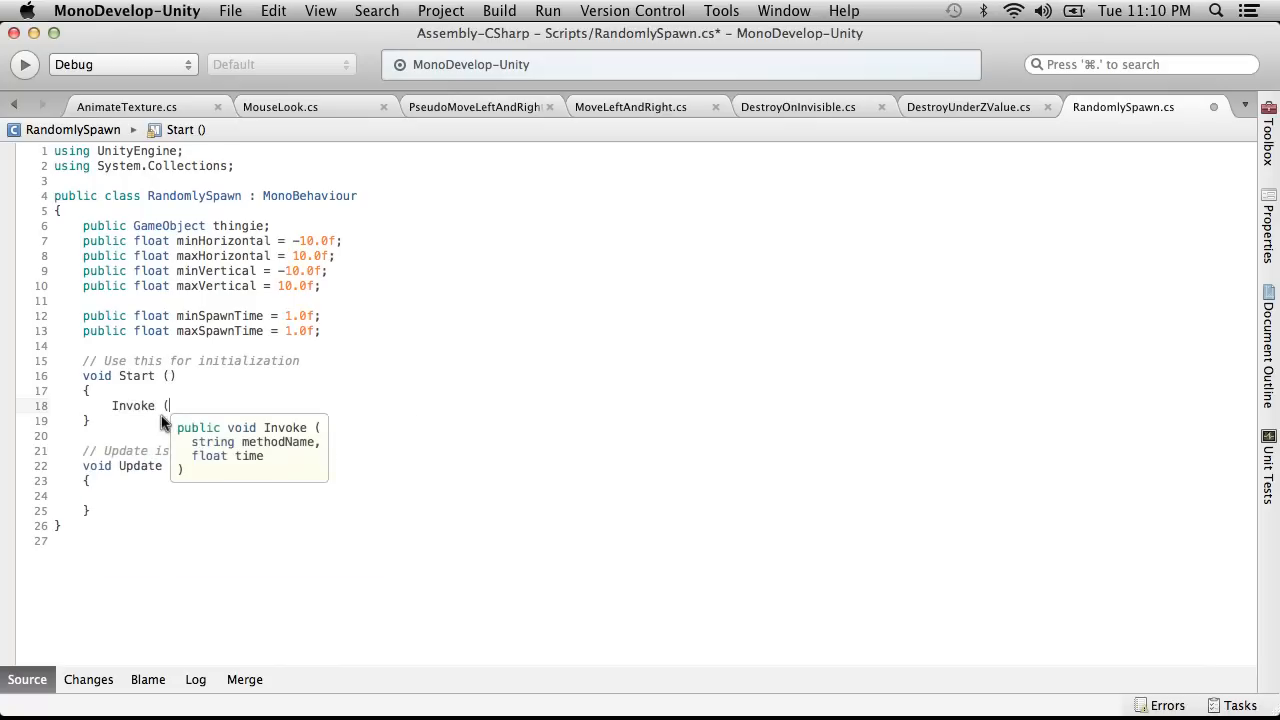
key(Left)
key(BackSpace)
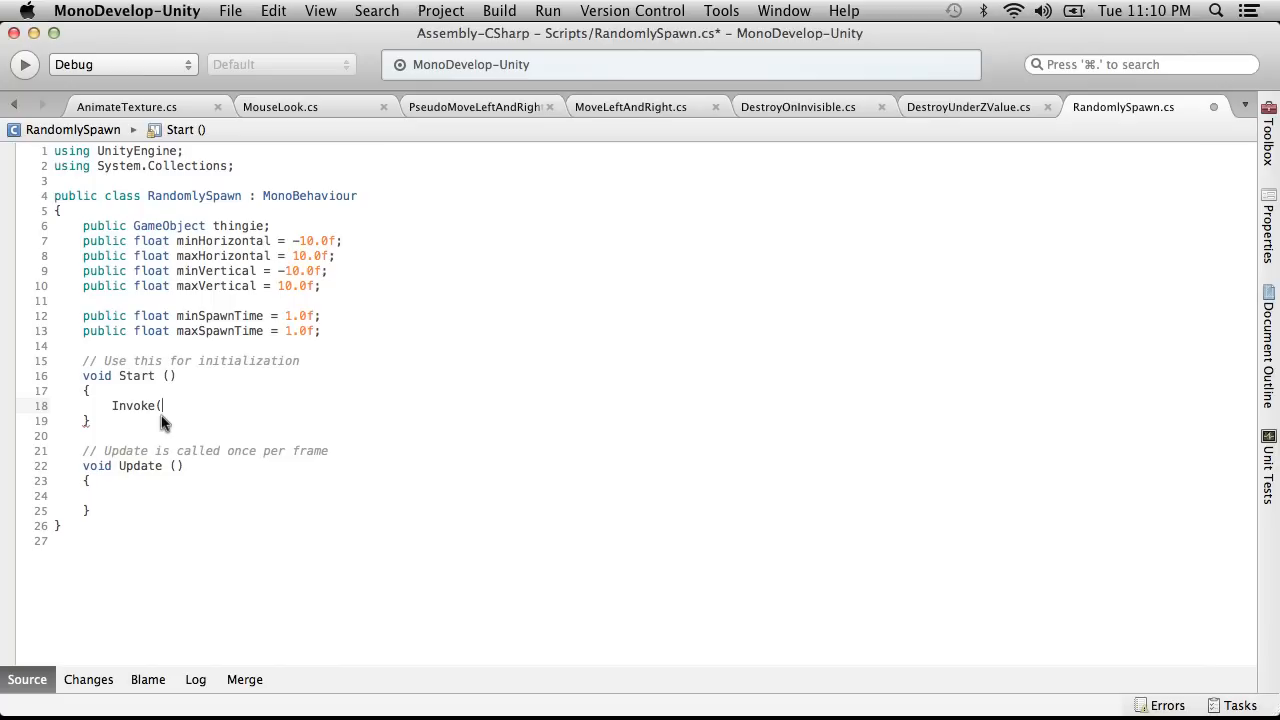
text("SpawnNow",)
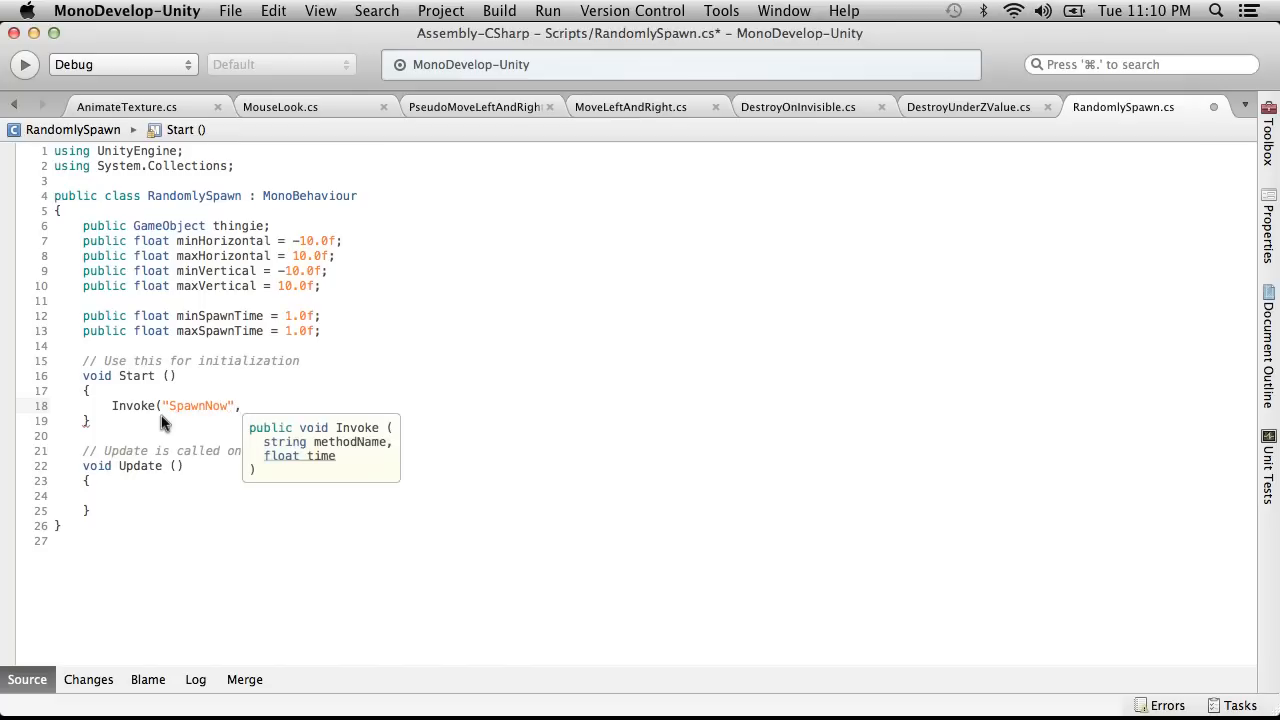
Step: Complete the Invoke call with Random.Range(minSpawnTime, maxSpawnTime) as its time argument and end the statement
text( Random.ran)
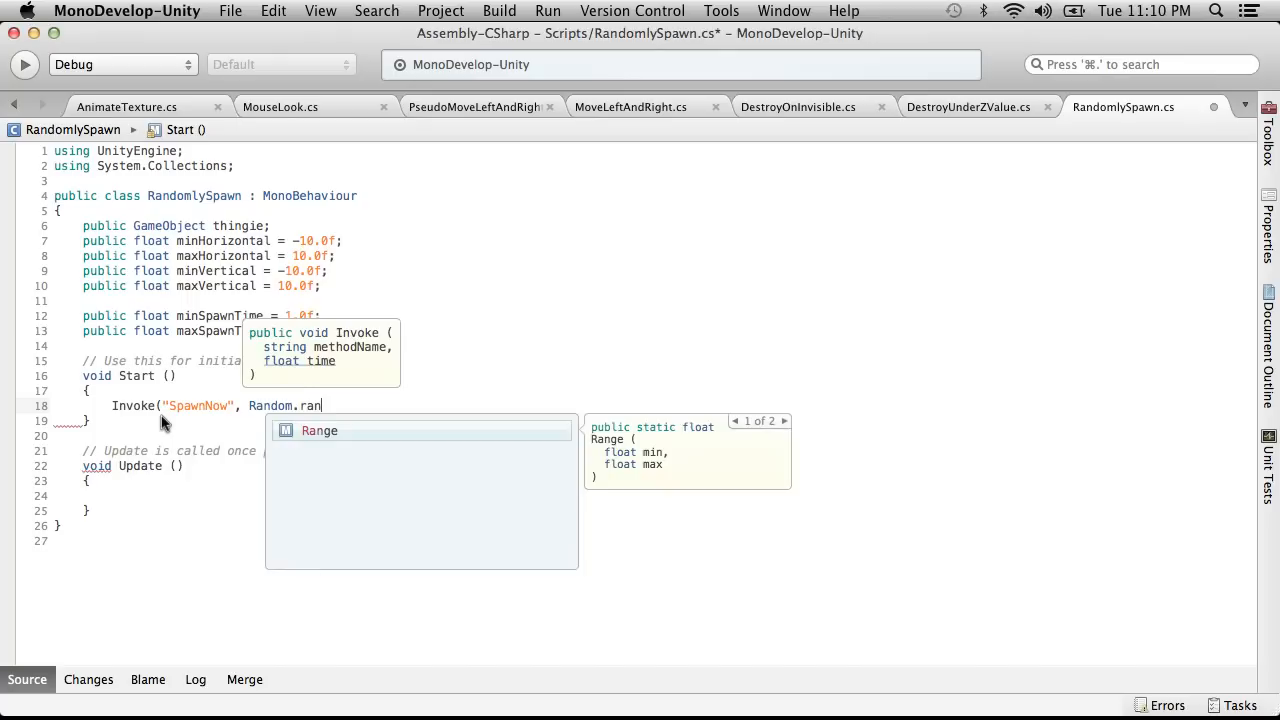
key(Return)
text(()
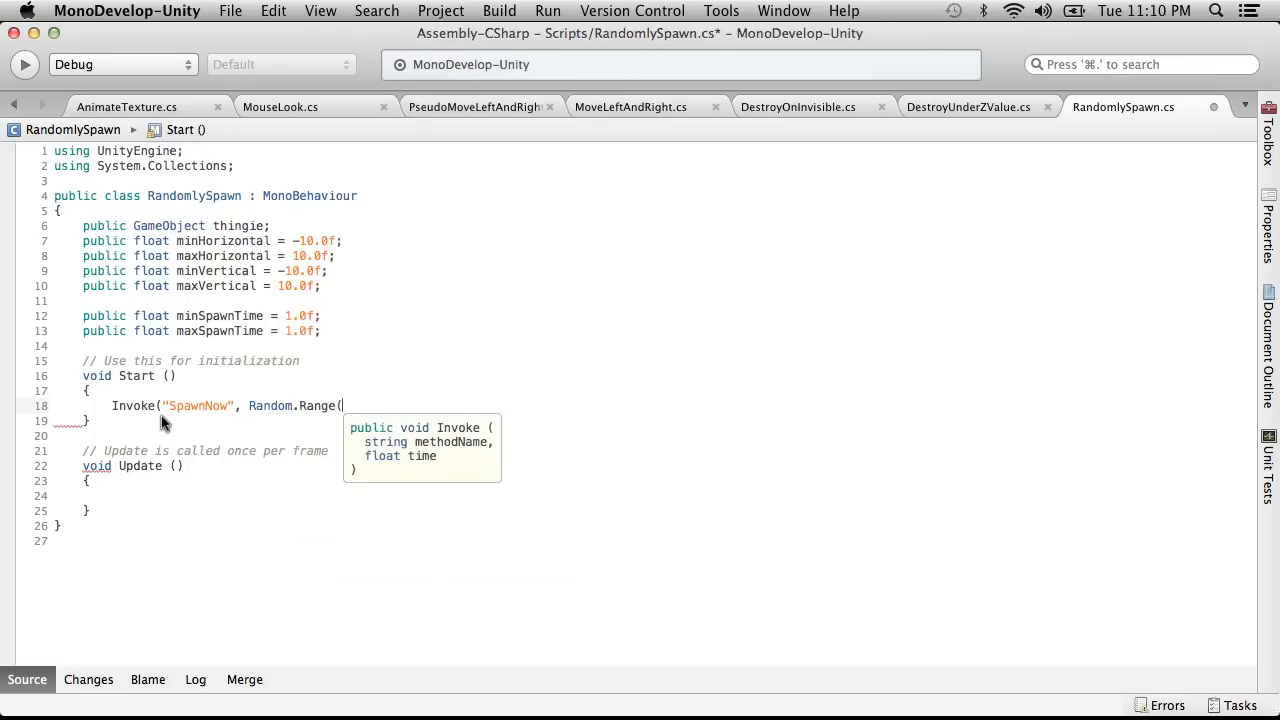
text(min)
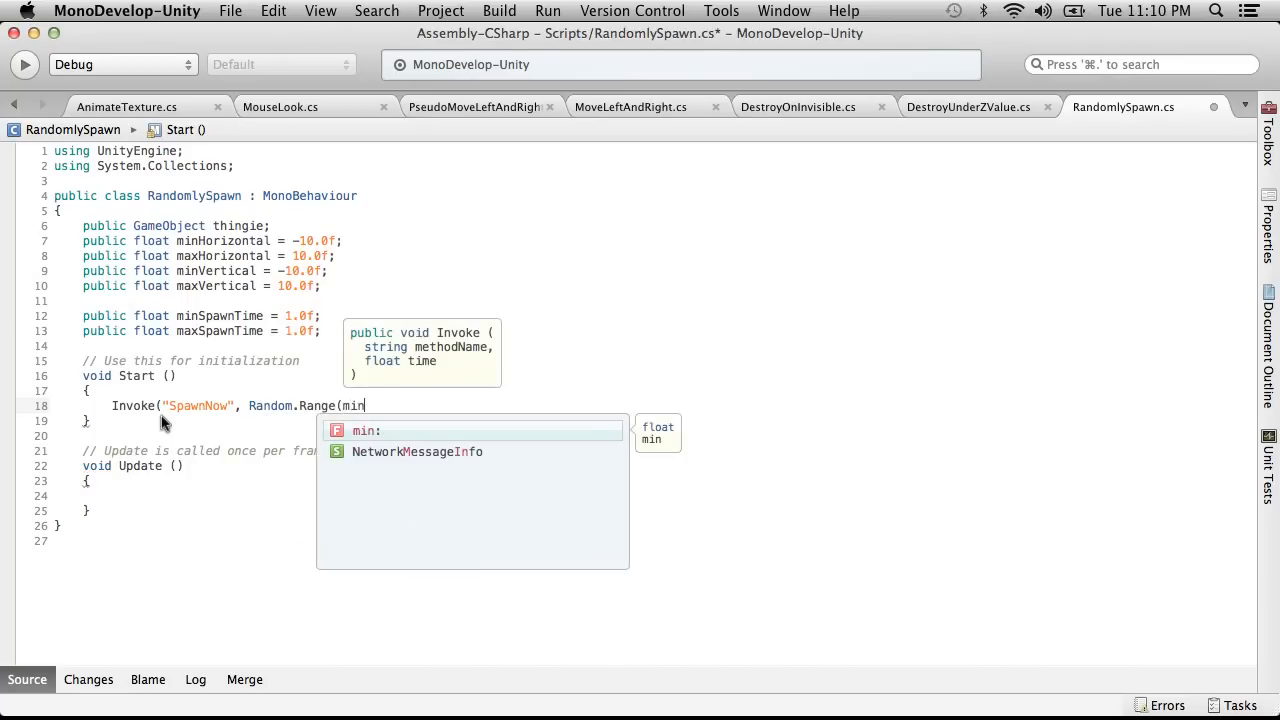
text(SpawnTime,)
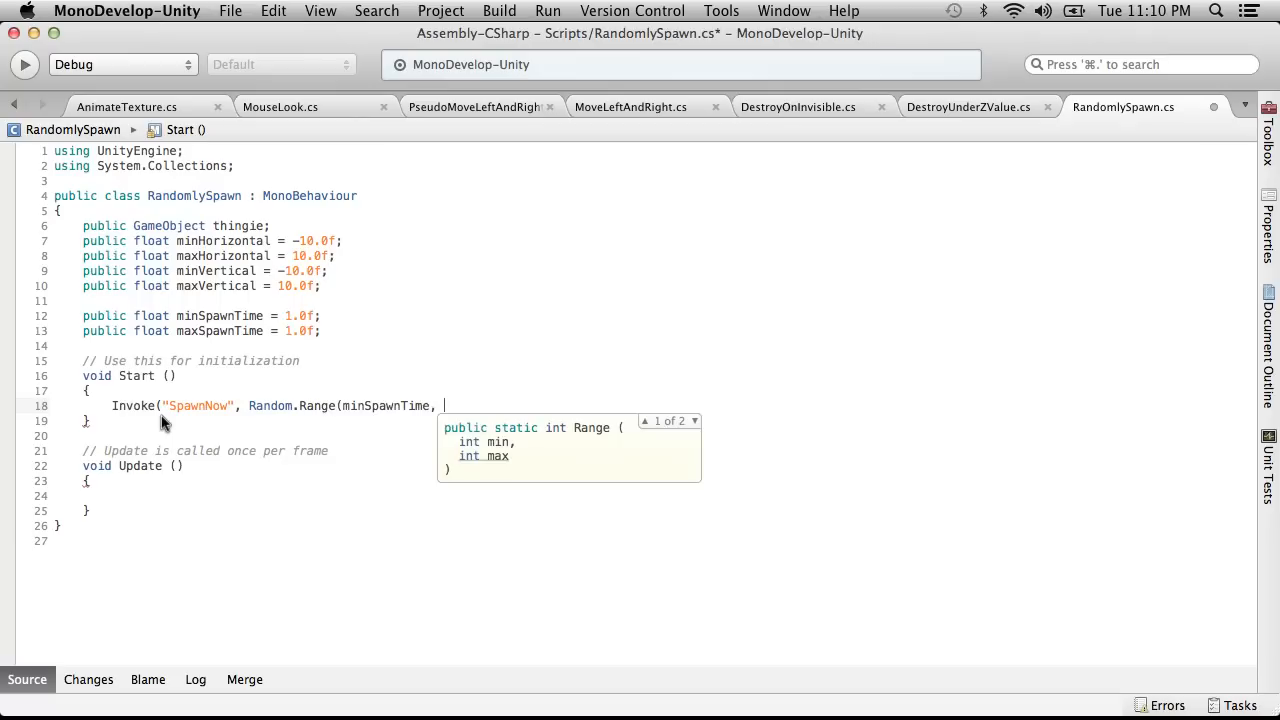
text(Max)
key(BackSpace)
key(BackSpace)
key(BackSpace)
text(max)
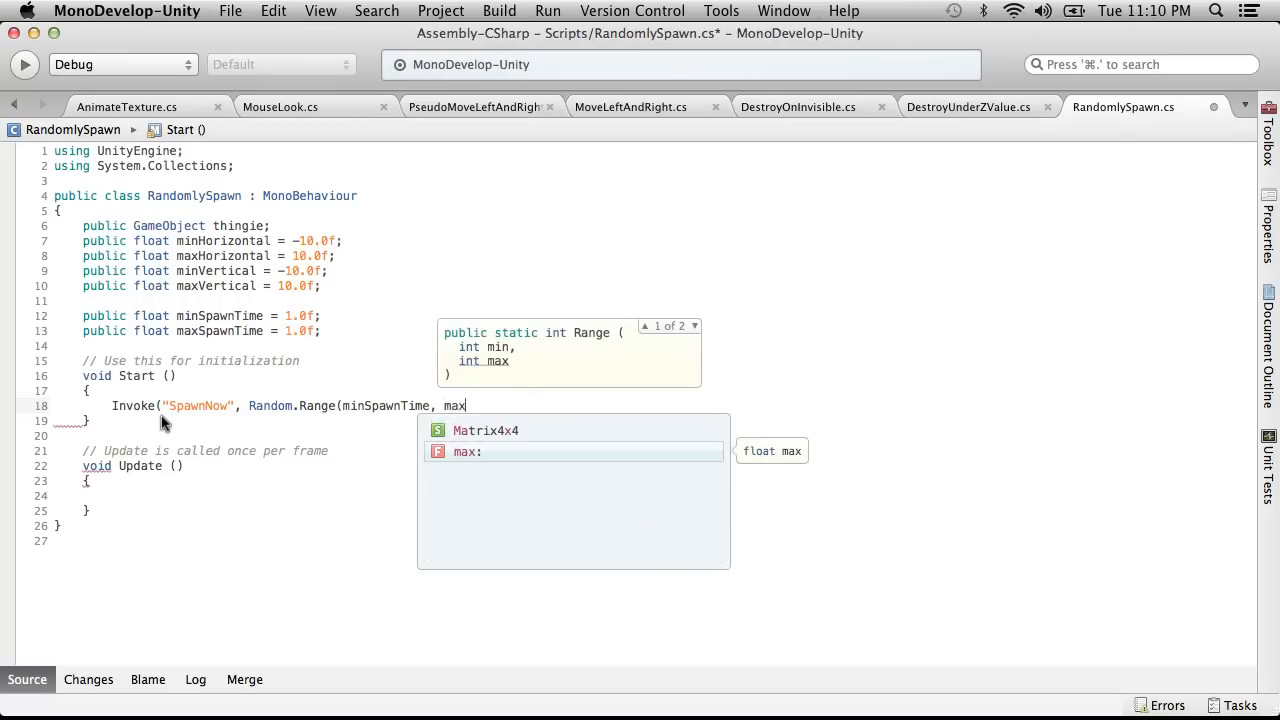
text(SpawnTime))
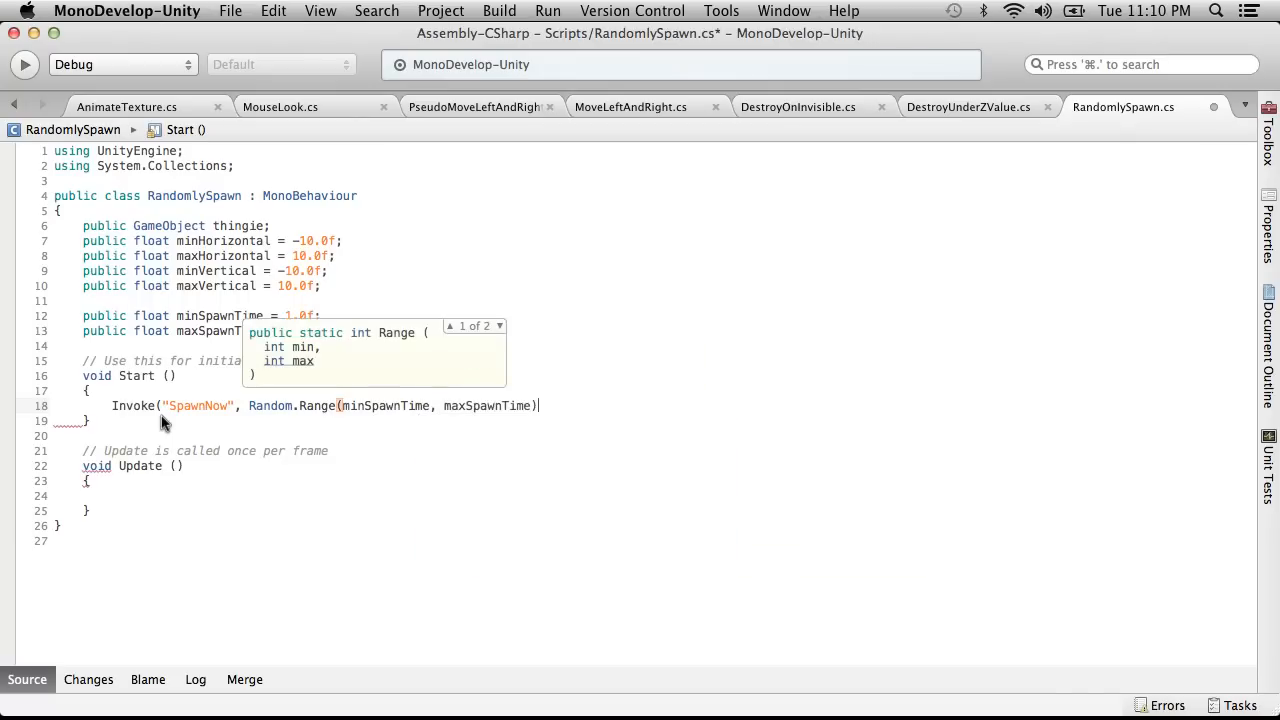
text())
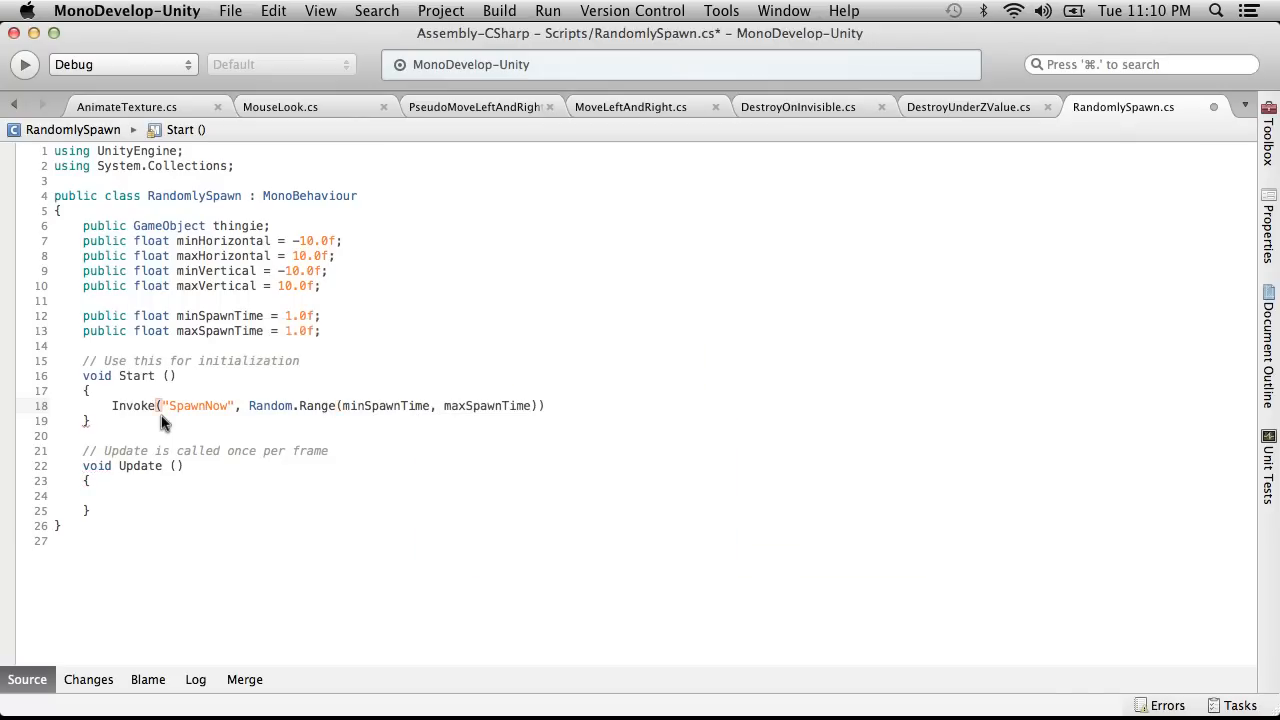
text(;)
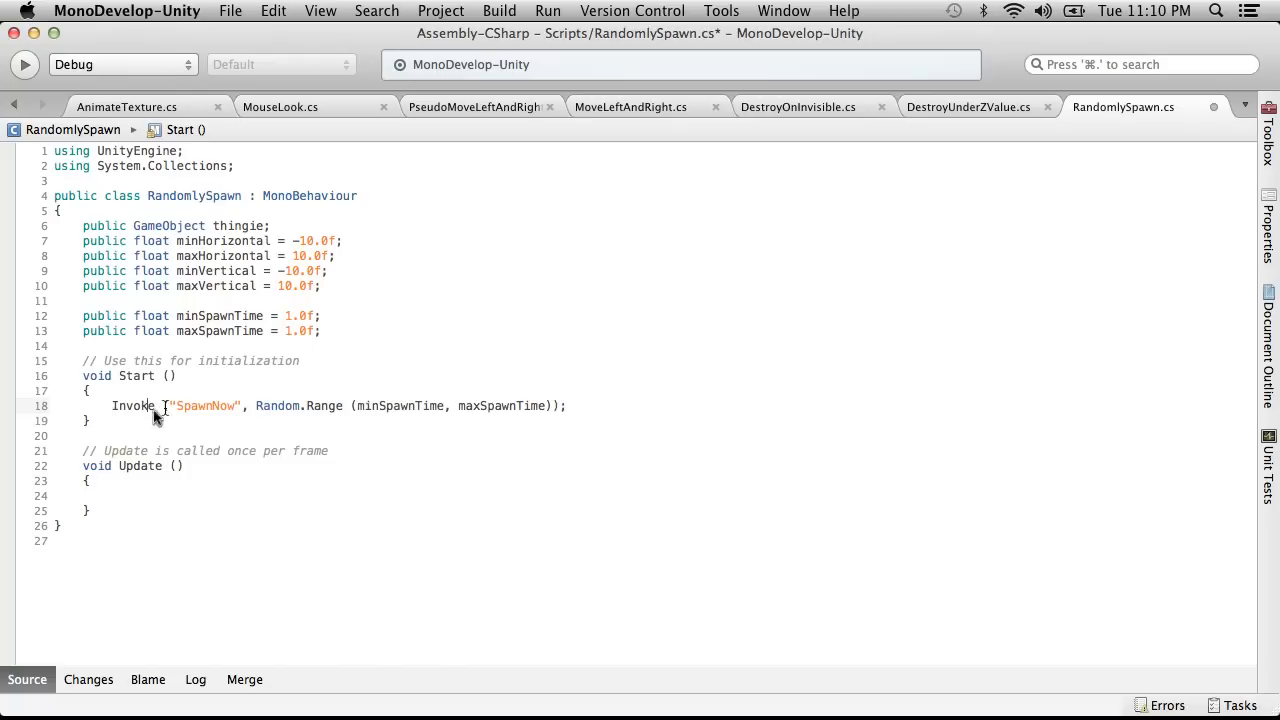
Step: Save the script with the new Invoke statement in the Start method
drag(170, 410, 444, 410)
click(258, 408)
click(259, 410)
click(200, 496)
click(230, 10)
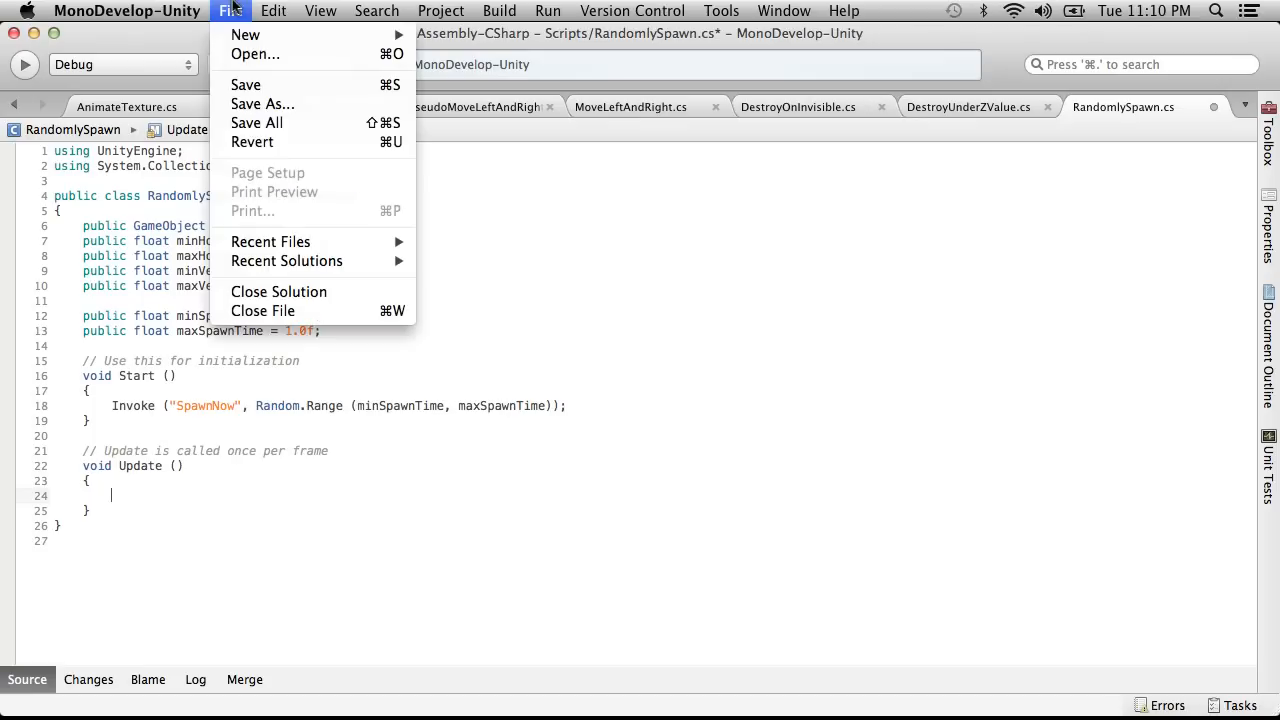
click(248, 86)
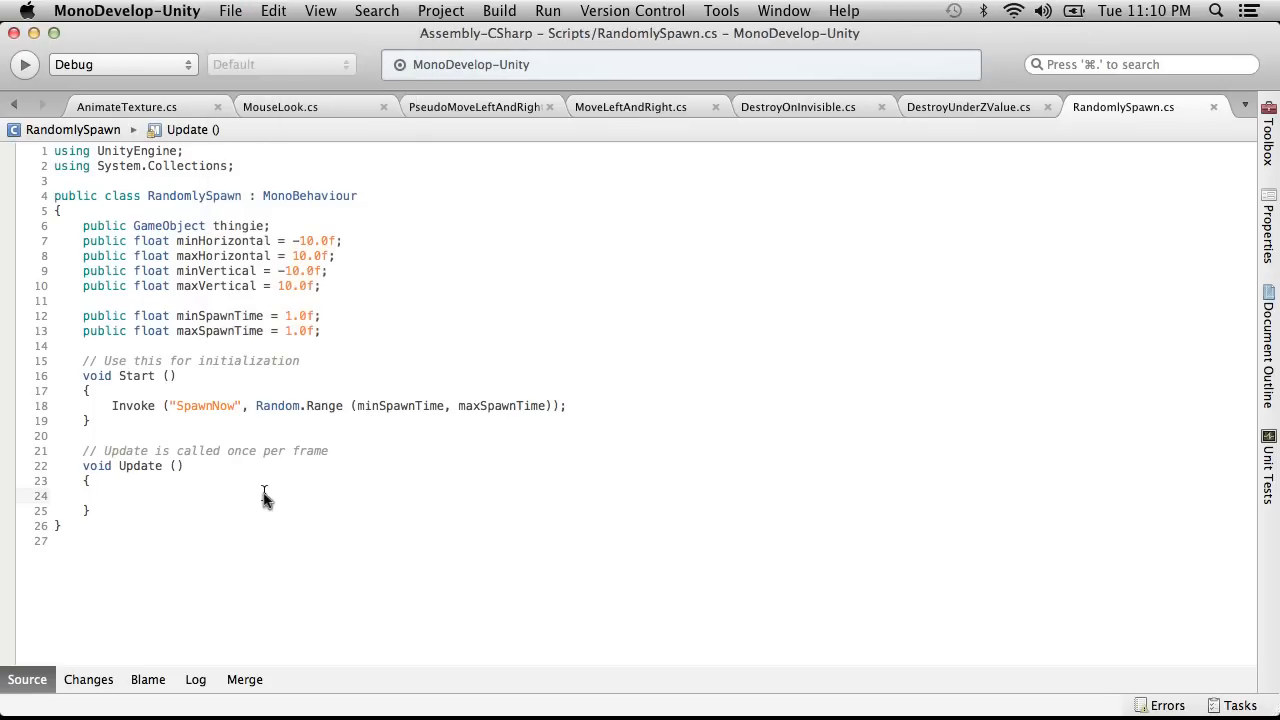
Step: Remove the space between Random.Range and its opening parenthesis in the Invoke statement
click(347, 405)
key(BackSpace)
click(183, 487)
click(194, 506)
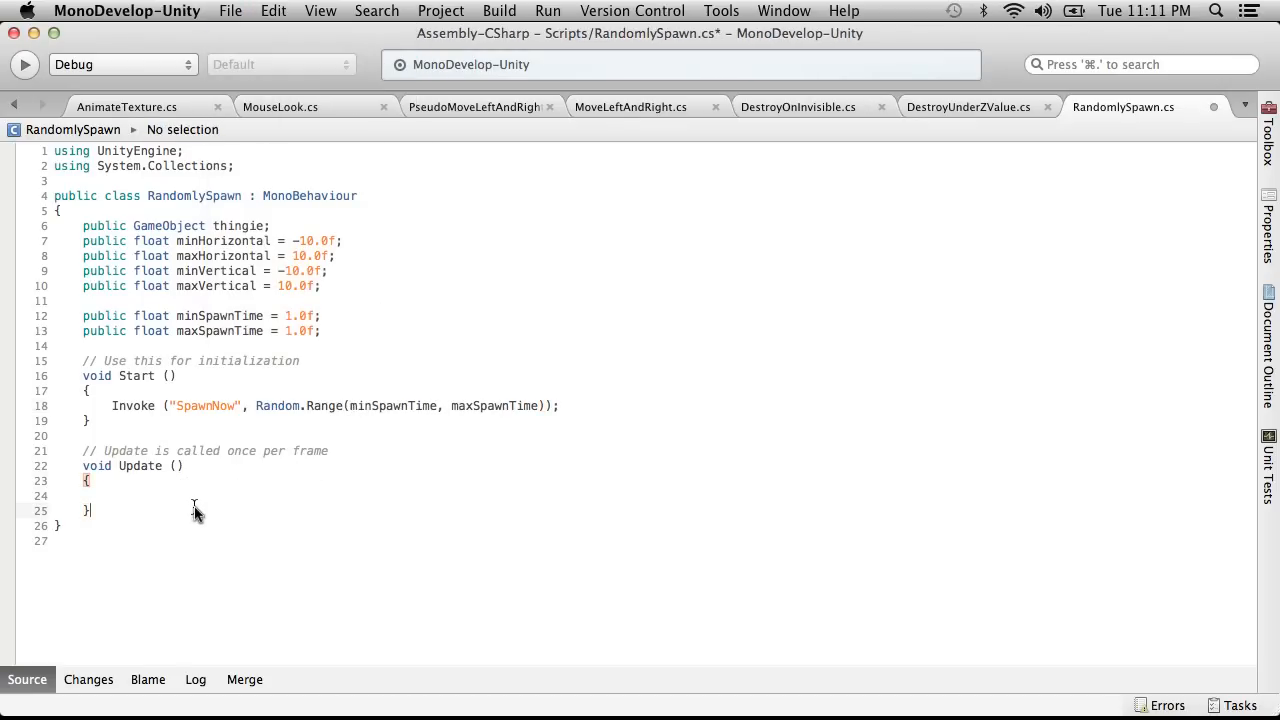
Step: Enter "Random." inside the Update method and examine the suggested members, including insideUnitSphere, onUnitSphere, rotation, rotationUniform, seed and value
click(212, 497)
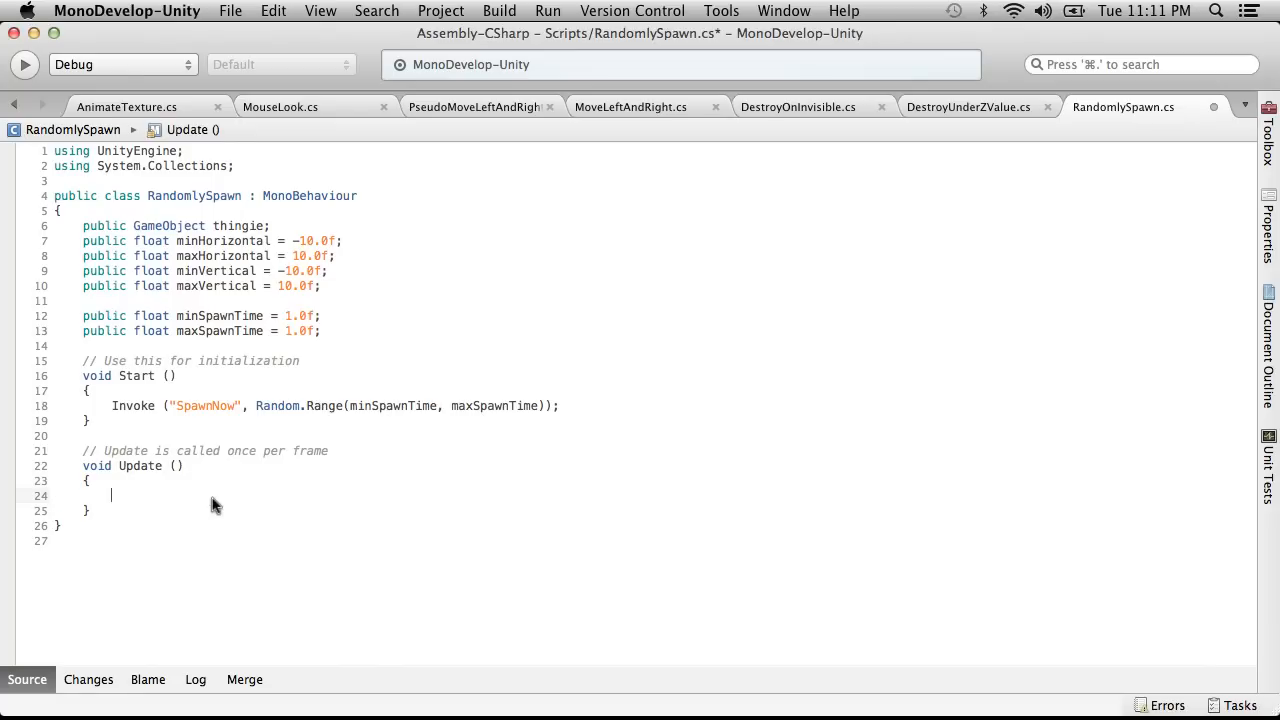
text(Random.)
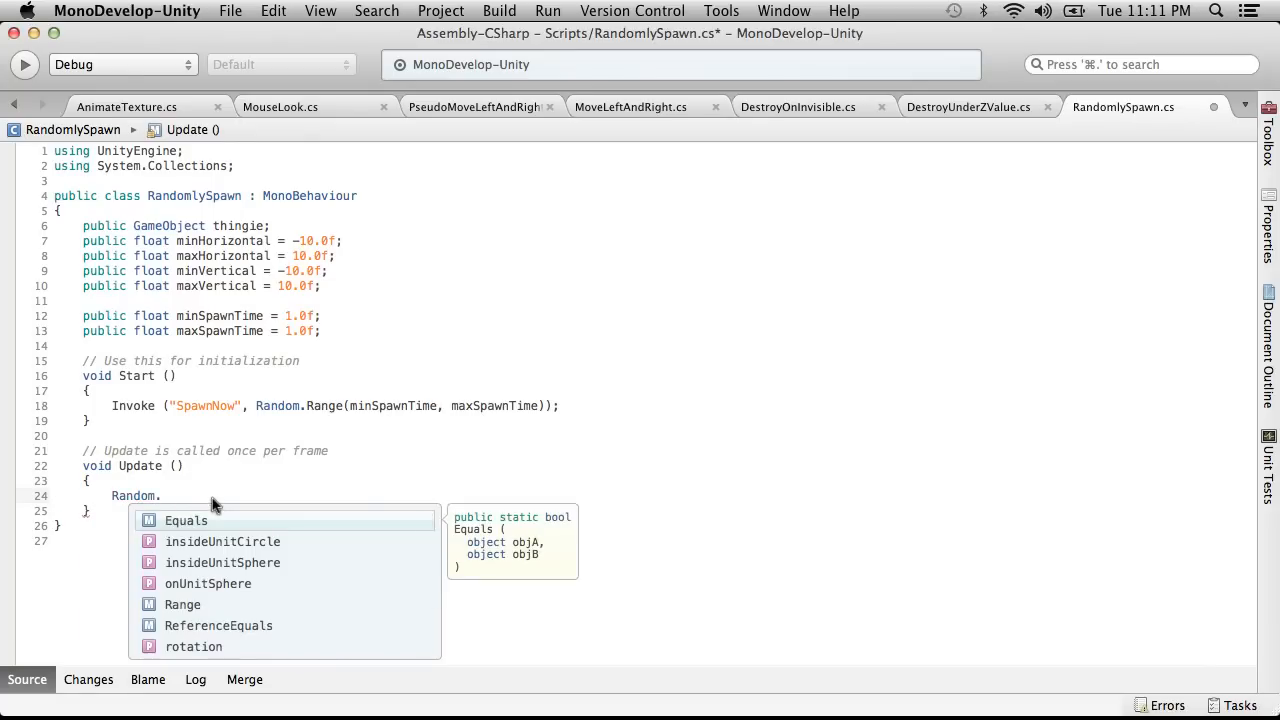
scroll(194, 551, down, 2)
scroll(194, 551, up, 2)
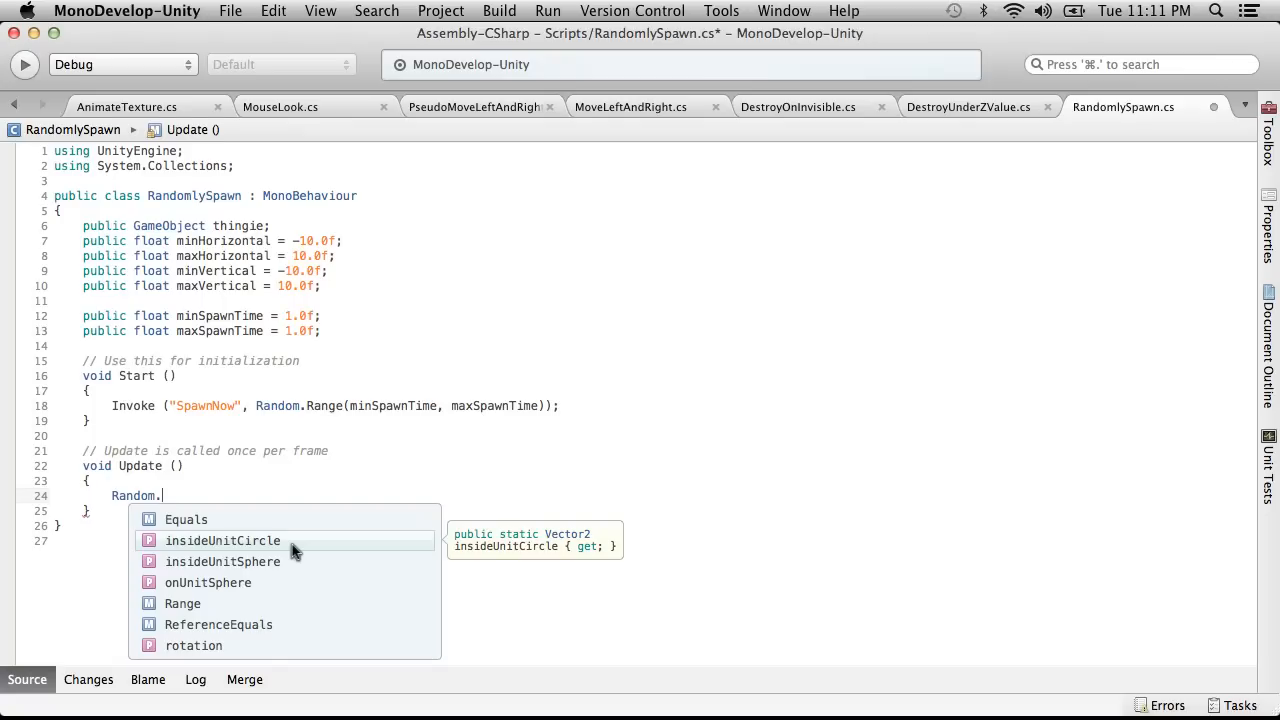
click(246, 564)
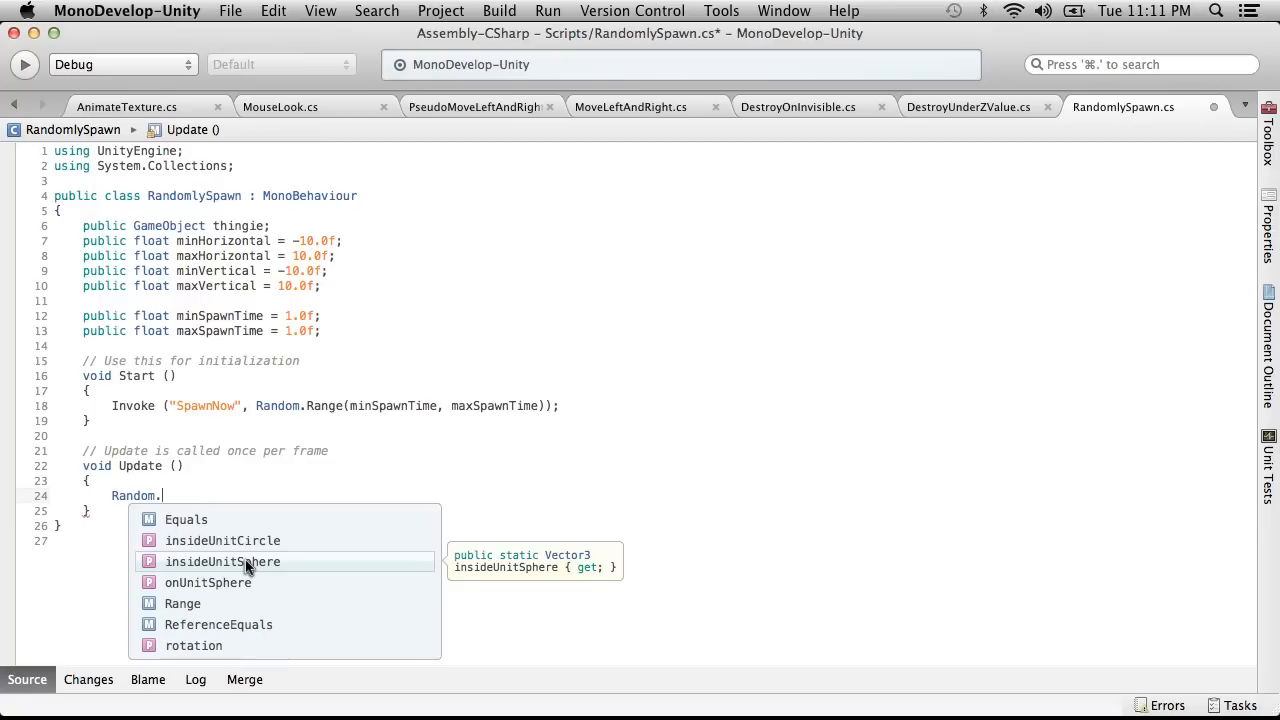
click(236, 582)
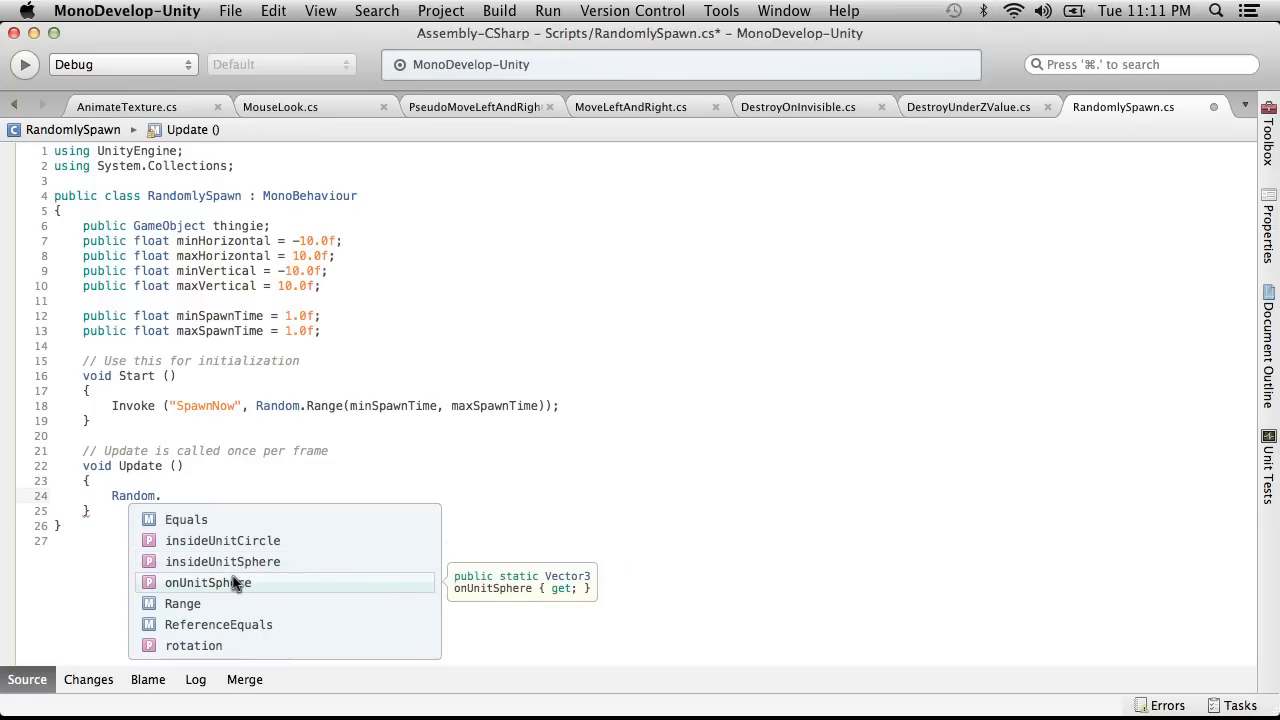
scroll(236, 582, down, 2)
click(205, 579)
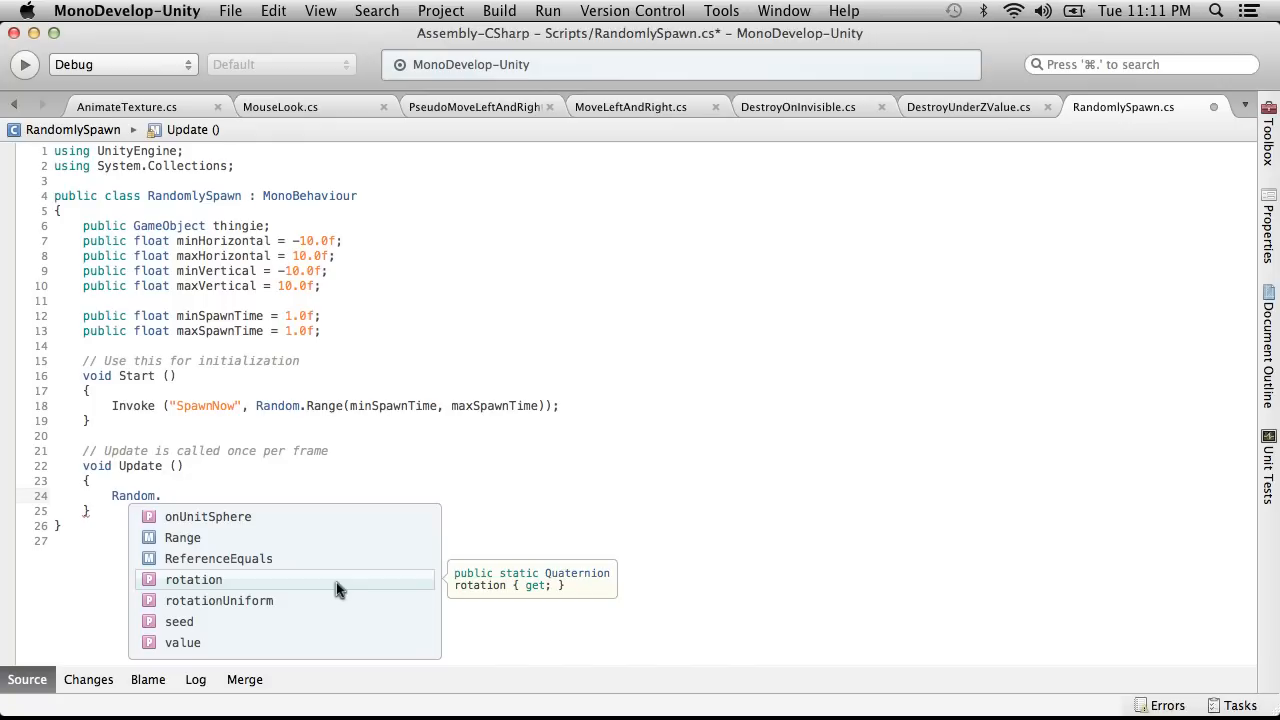
key(Down)
key(Down)
key(Down)
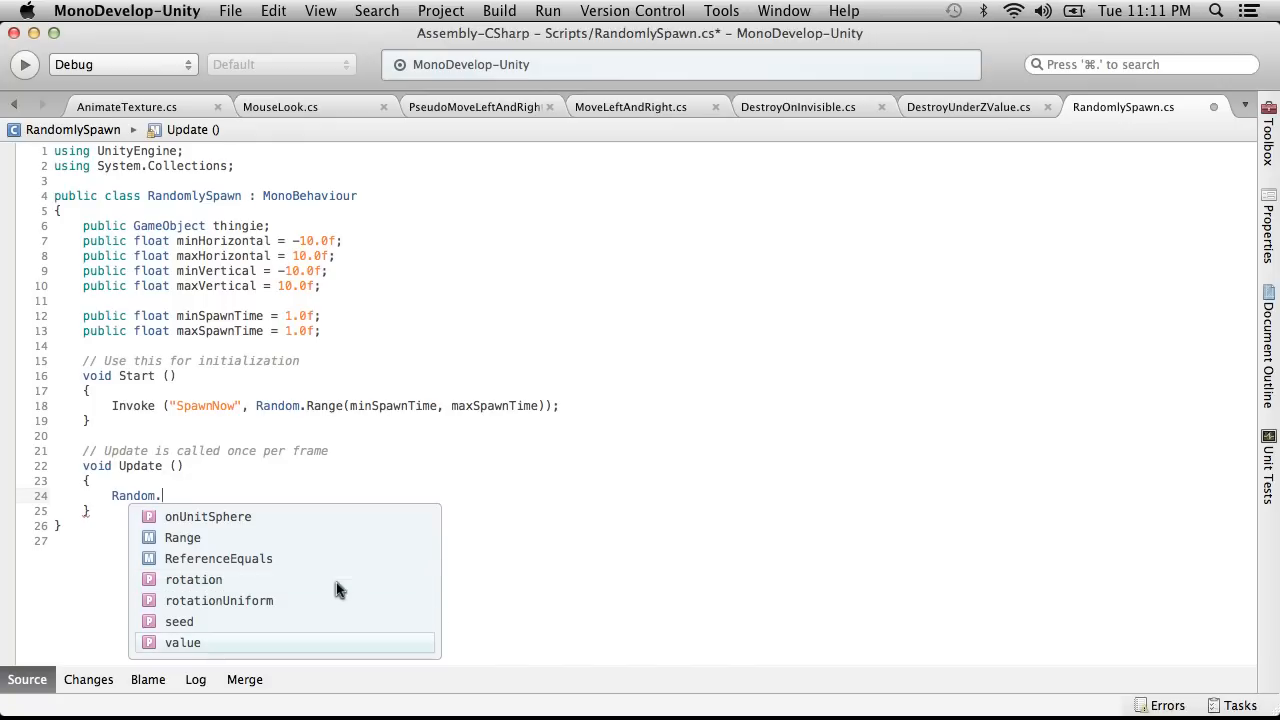
key(Up)
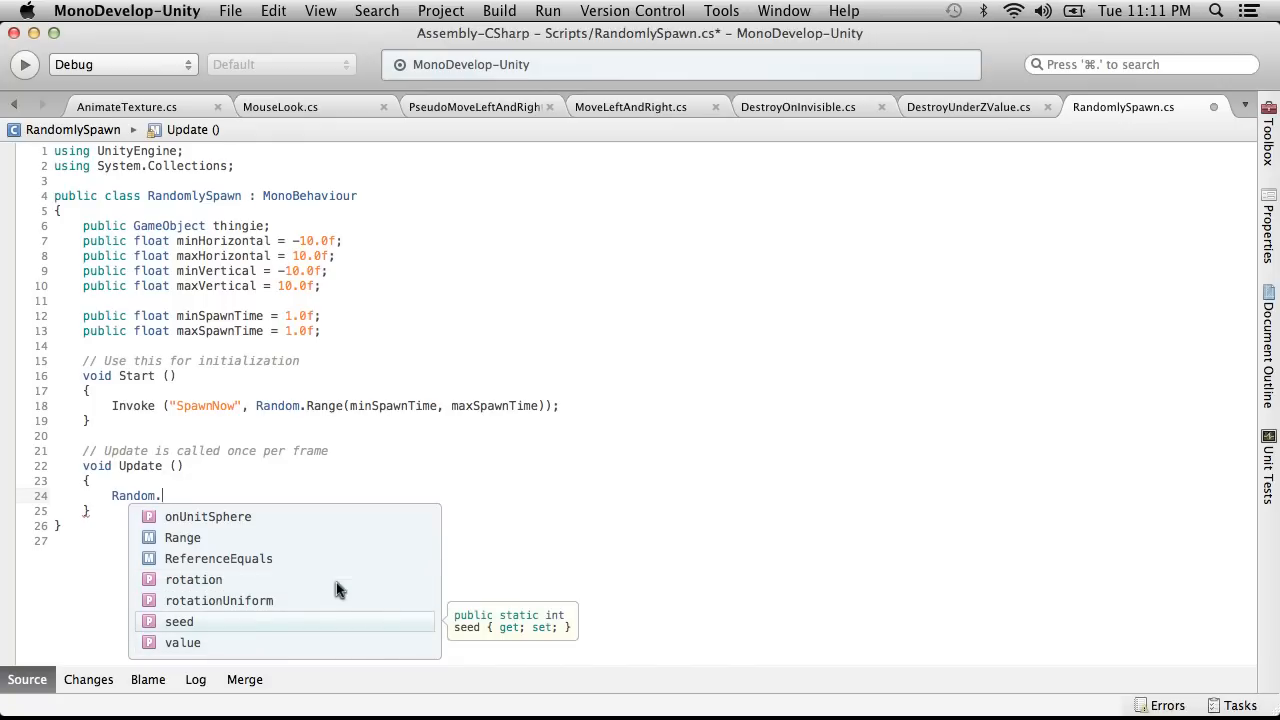
key(Down)
key(Up)
key(Down)
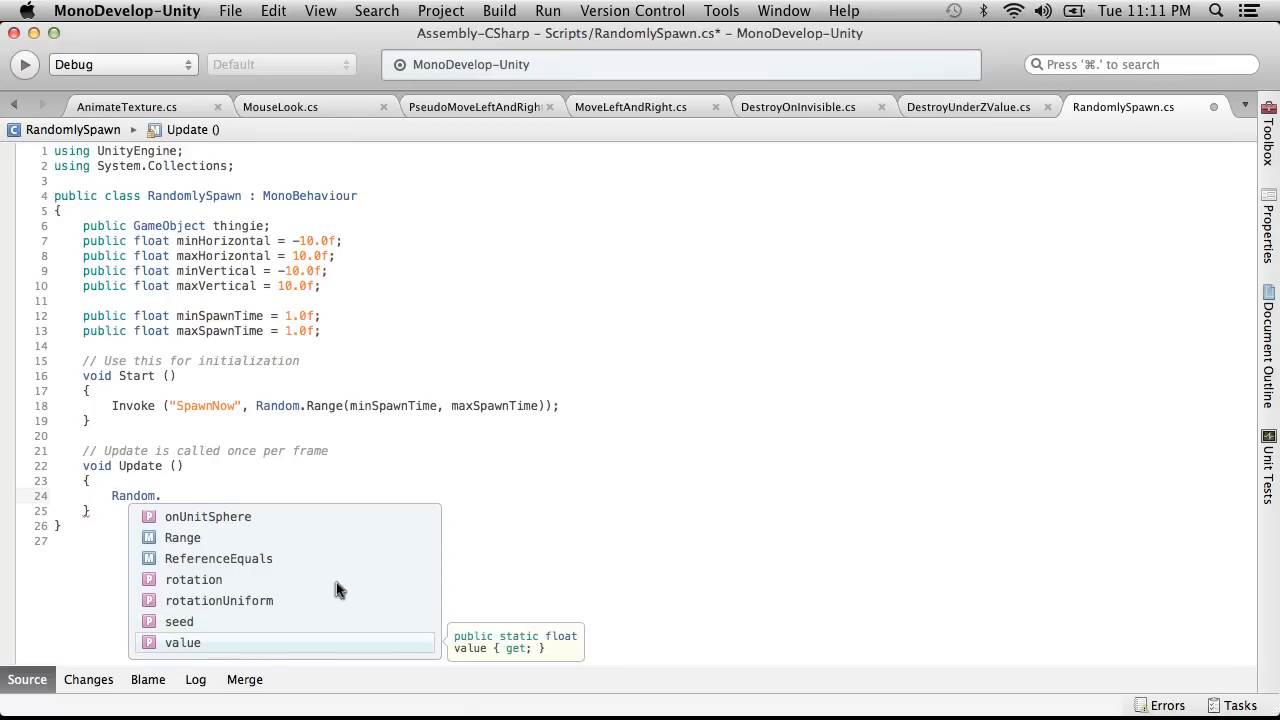
key(Up)
key(Up)
key(Up)
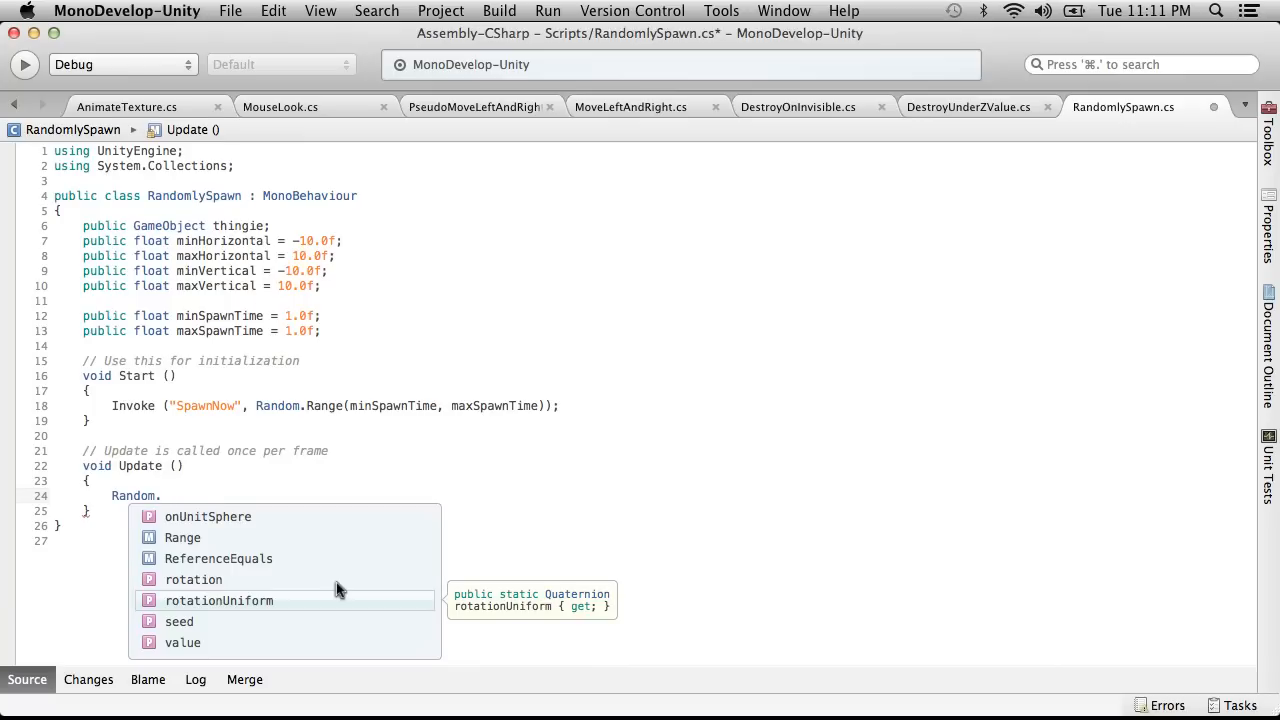
key(Down)
key(Down)
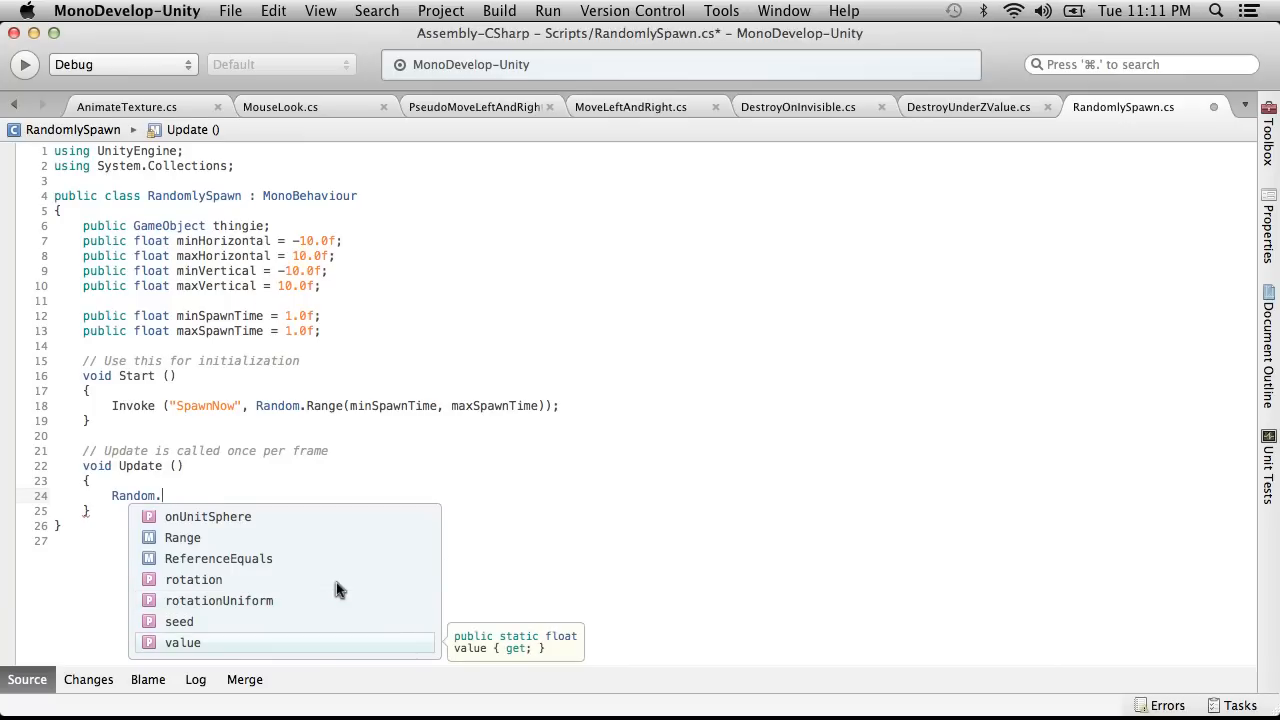
Step: Delete the trial "Random." text from the Update method and save the script
key(Escape)
drag(168, 496, 115, 497)
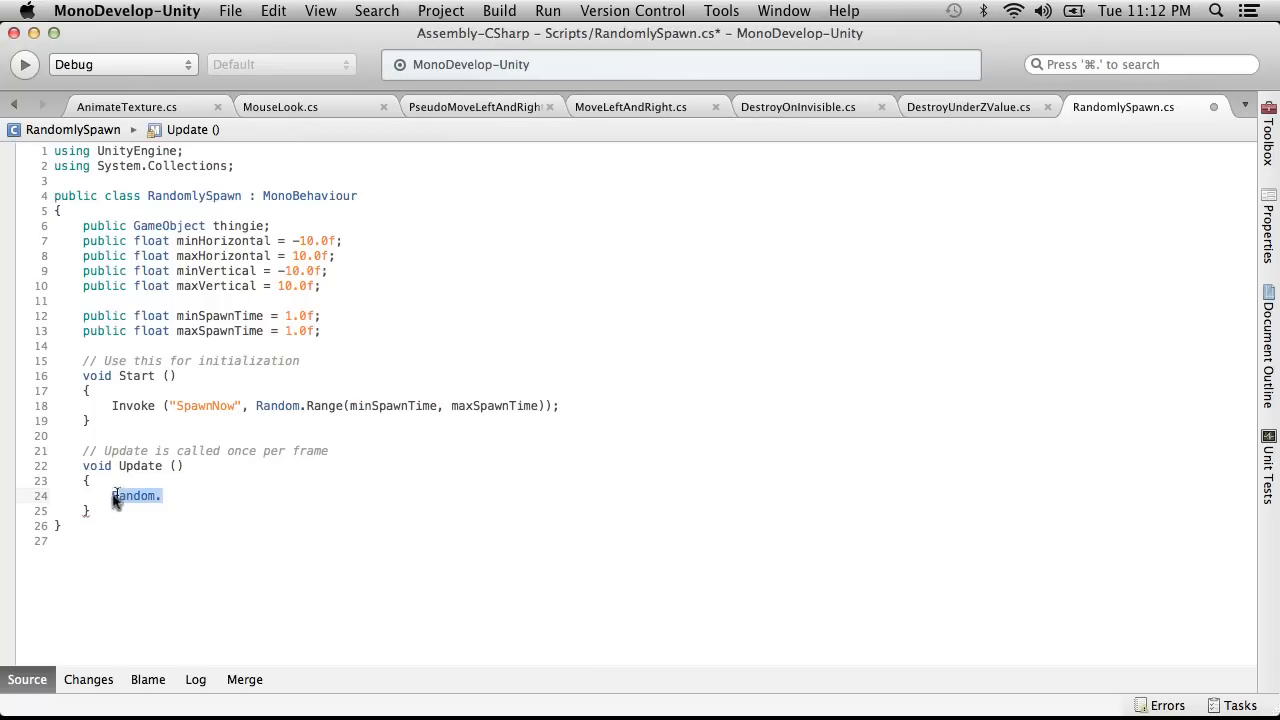
key(BackSpace)
click(236, 10)
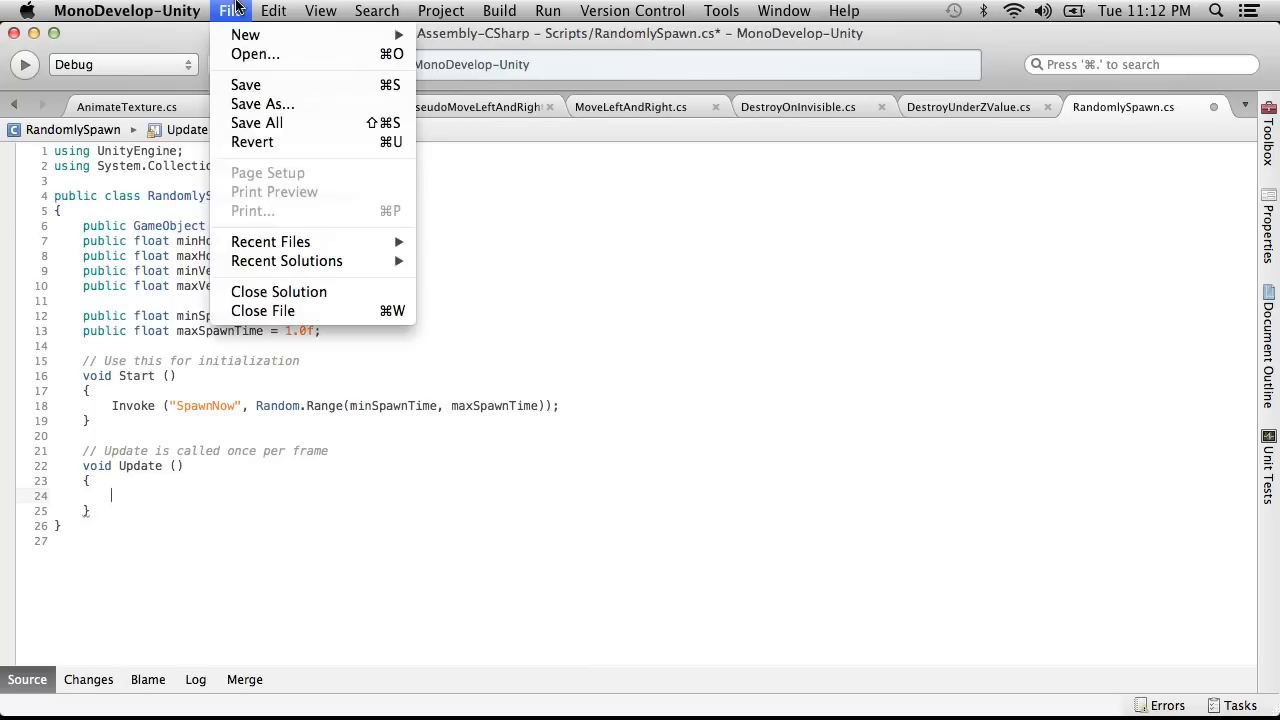
click(246, 86)
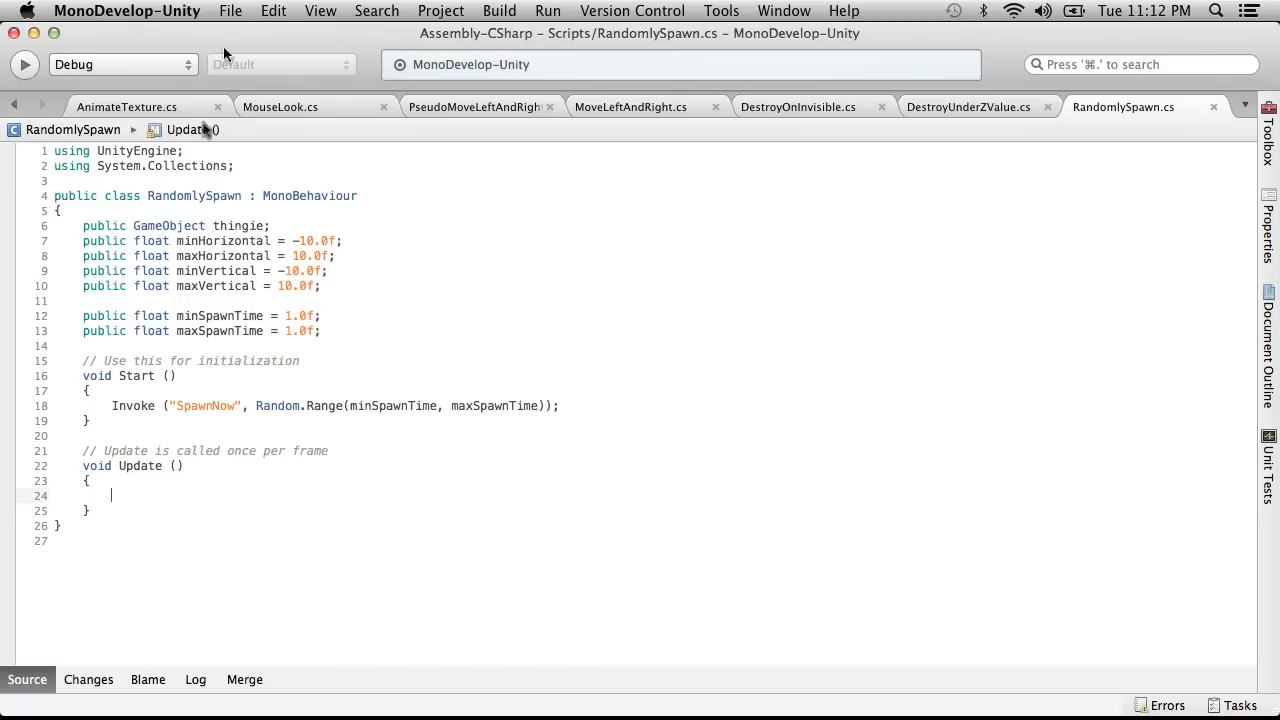
Step: Replace the Update method and its comment with an empty void SpawnNow() method with braces on their own lines
drag(134, 510, 39, 458)
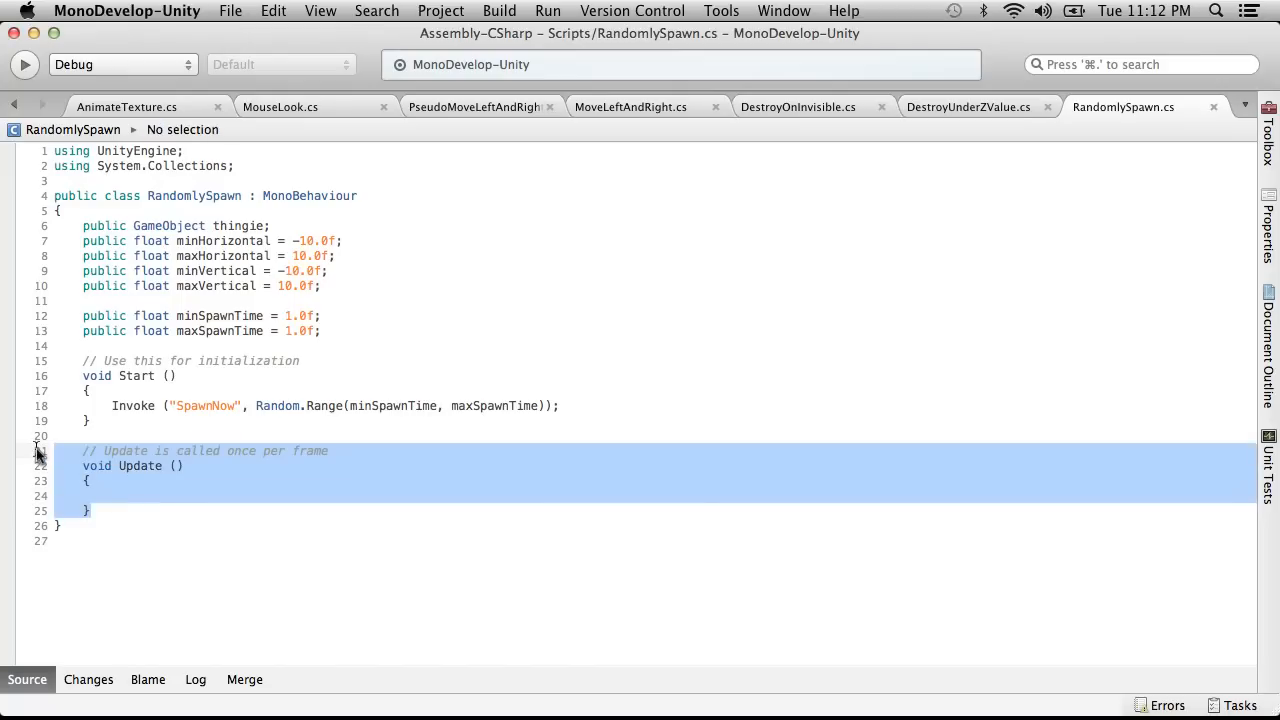
key(BackSpace)
text(vo)
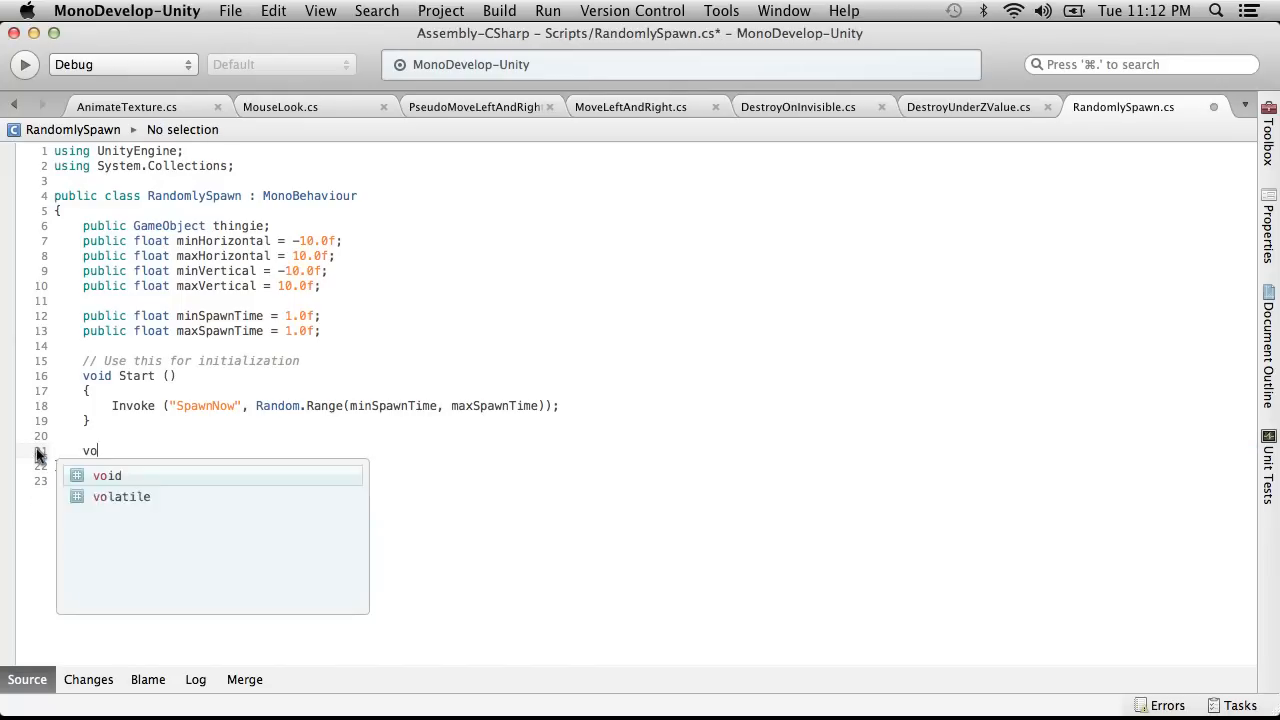
text(id SpawnNow())
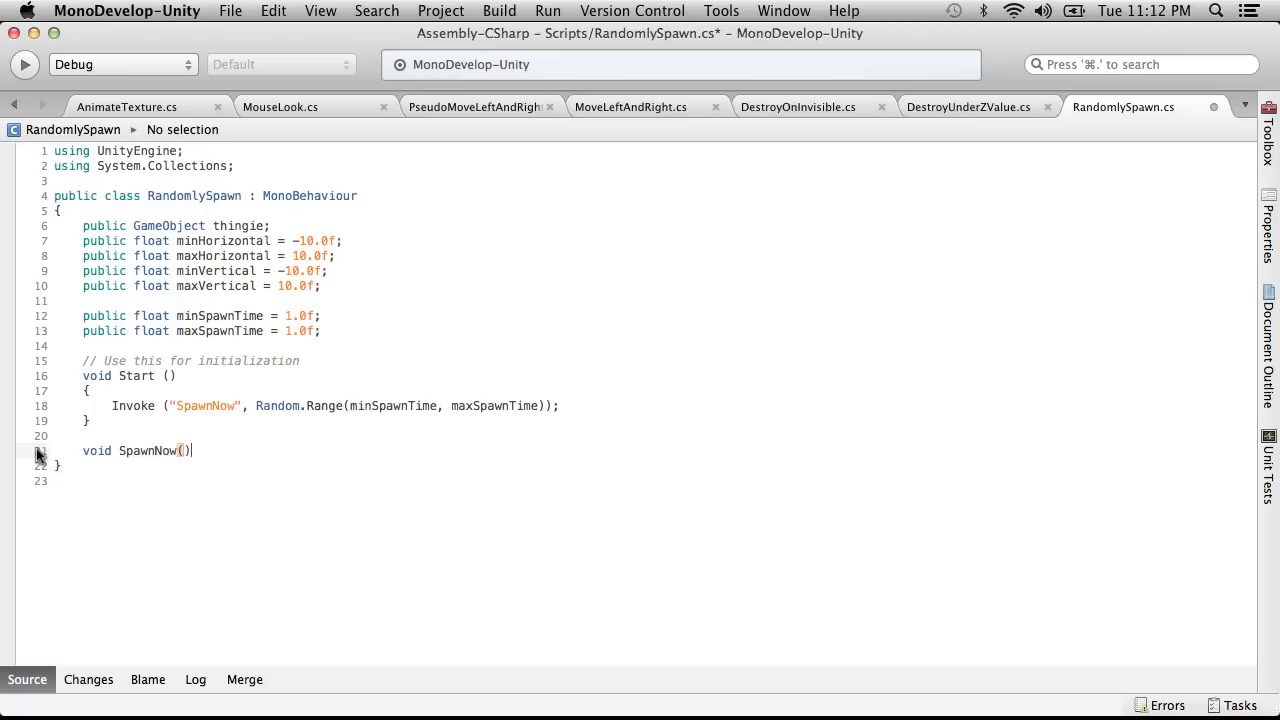
key(Return)
text({)
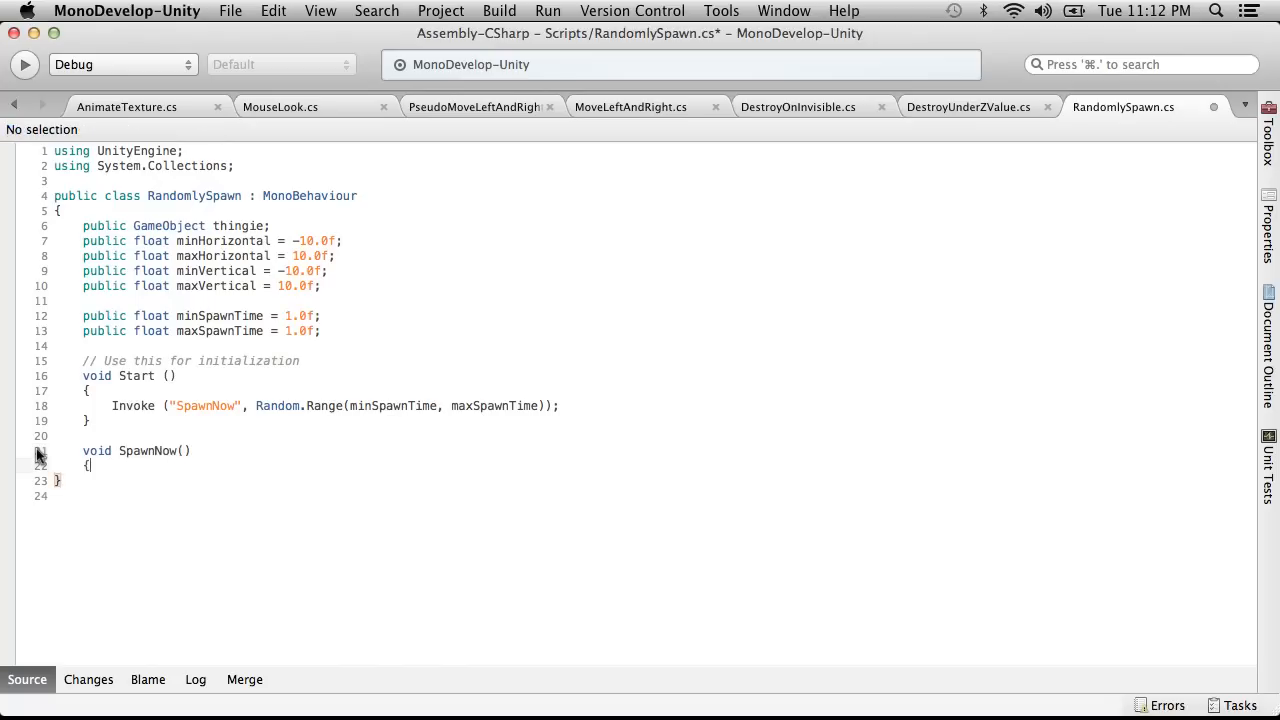
key(Return)
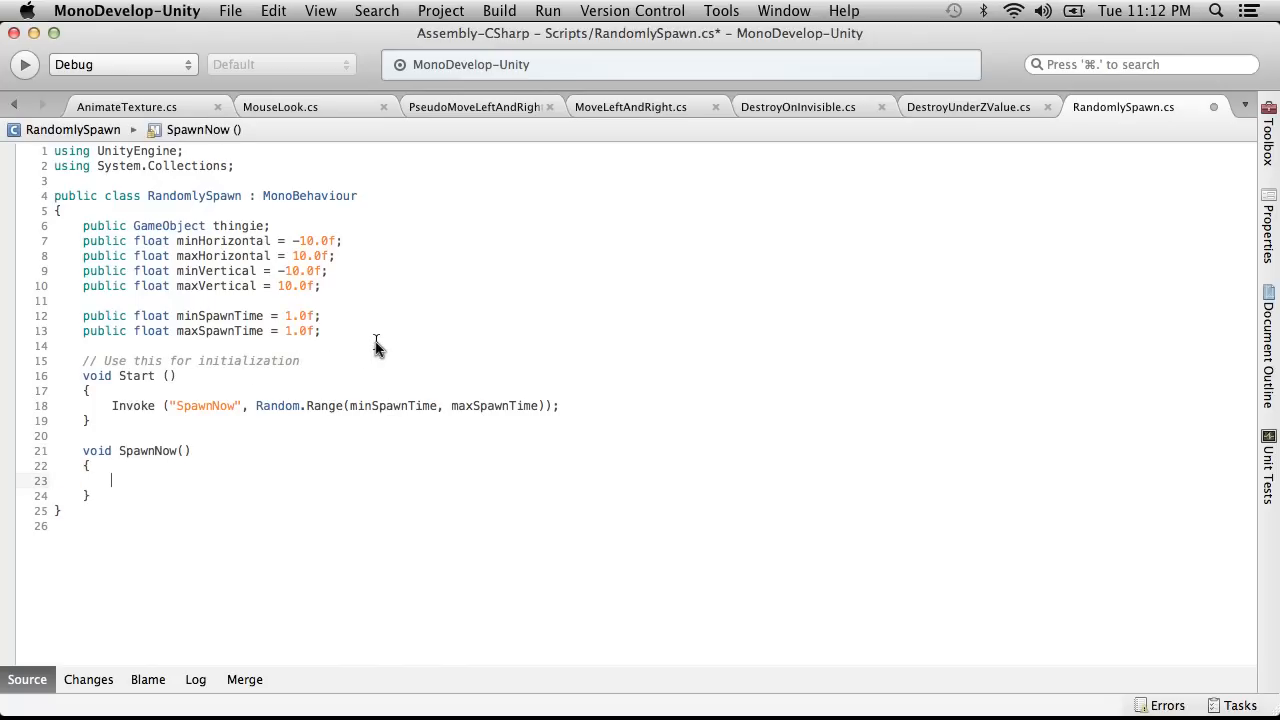
Step: Begin an Instantiate call in the SpawnNow method with thingie as its first argument, followed by a comma
text(stant)
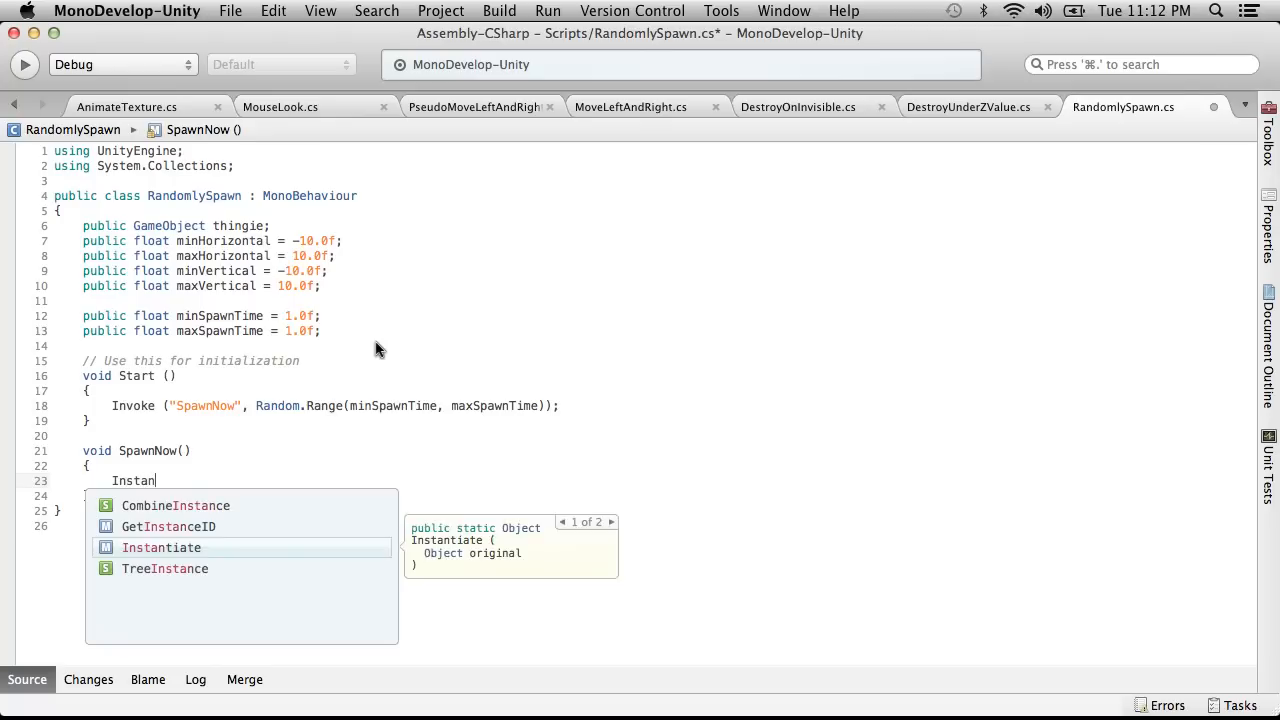
key(Return)
text((thingie,)
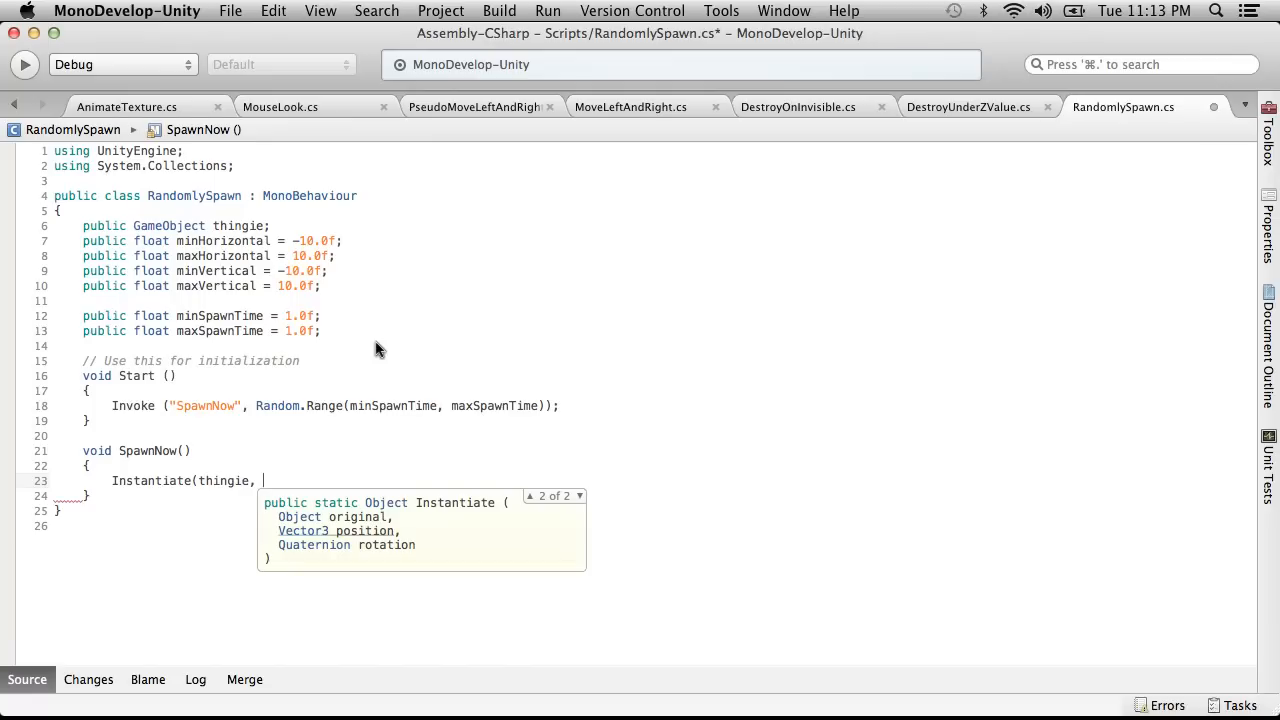
text(Transform.po)
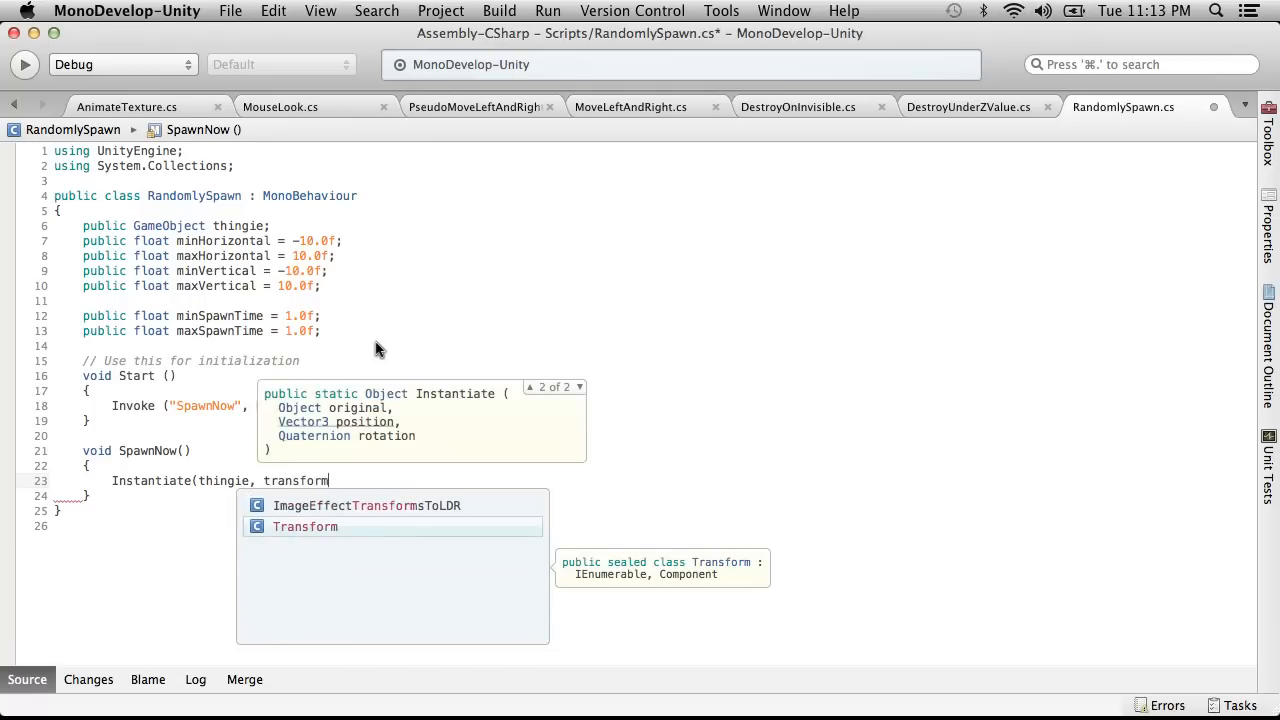
key(BackSpace)
key(BackSpace)
key(BackSpace)
key(BackSpace)
key(BackSpace)
key(BackSpace)
key(BackSpace)
key(BackSpace)
key(BackSpace)
key(BackSpace)
key(BackSpace)
key(BackSpace)
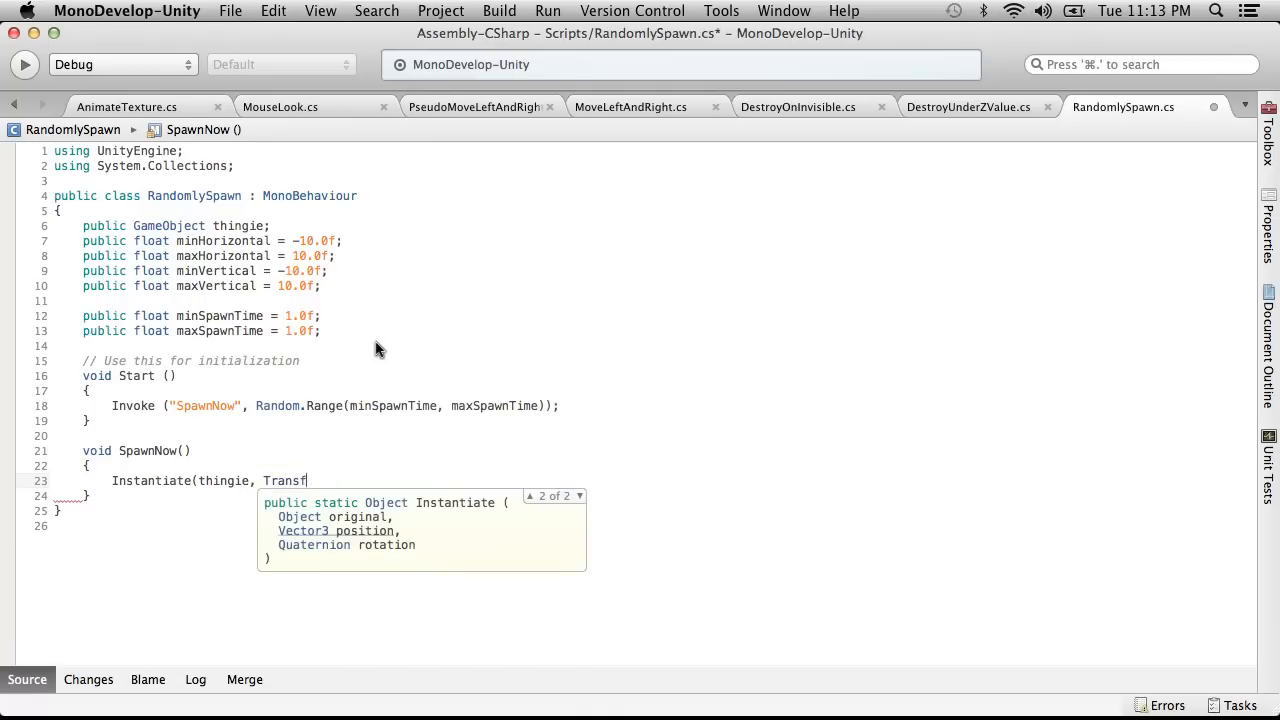
text(thingie, Transform.)
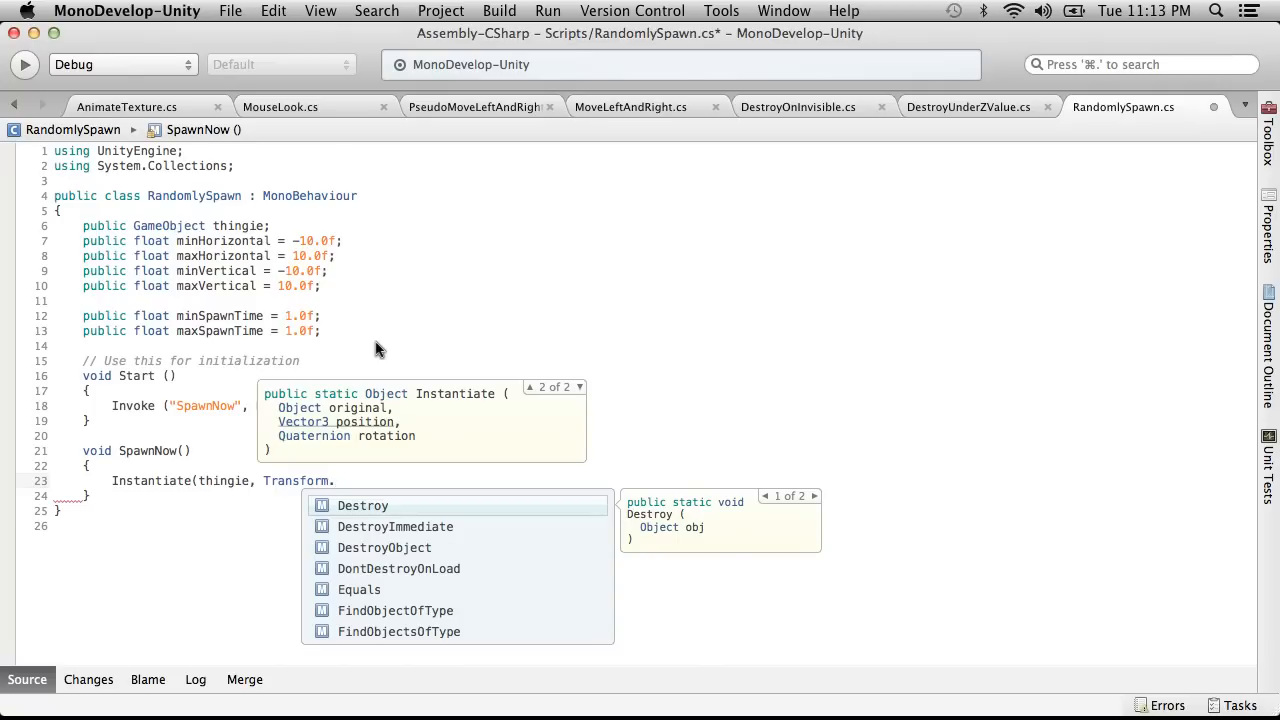
key(BackSpace)
key(BackSpace)
key(BackSpace)
key(BackSpace)
key(BackSpace)
key(BackSpace)
key(BackSpace)
key(BackSpace)
key(BackSpace)
key(BackSpace)
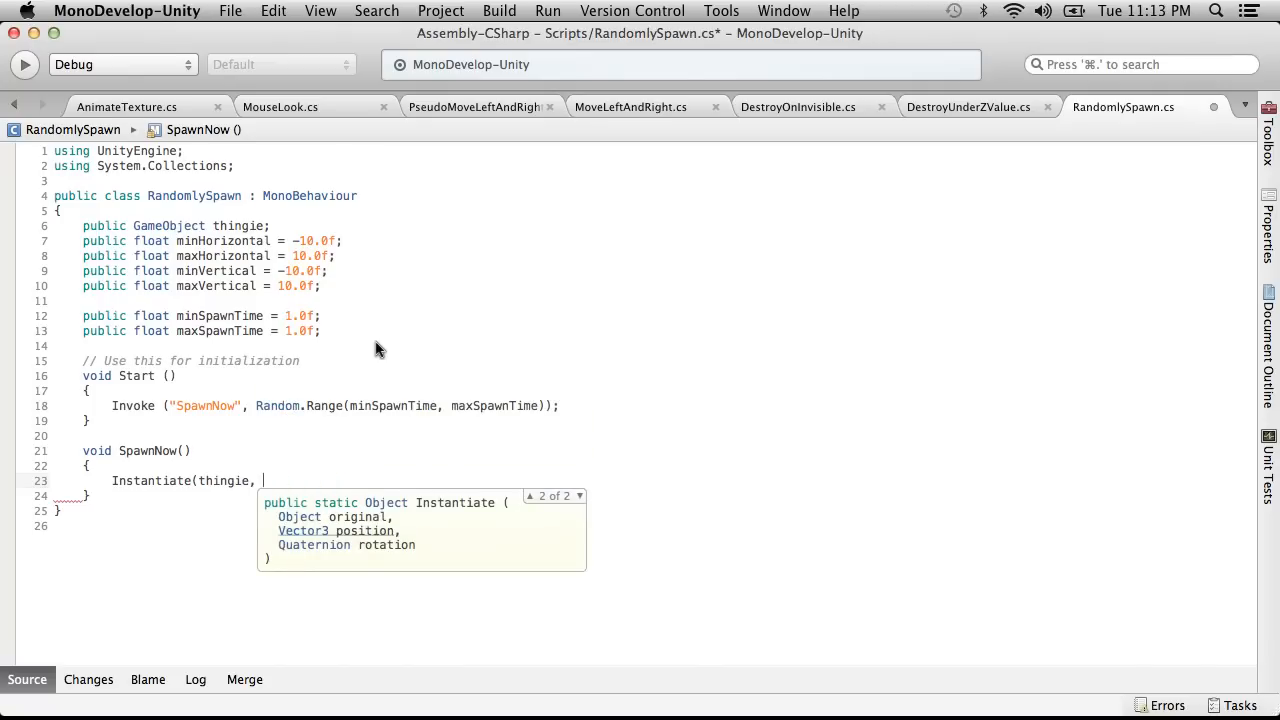
Step: Enter transform.position with a lowercase t as the start of the Instantiate call's position argument
text(tra)
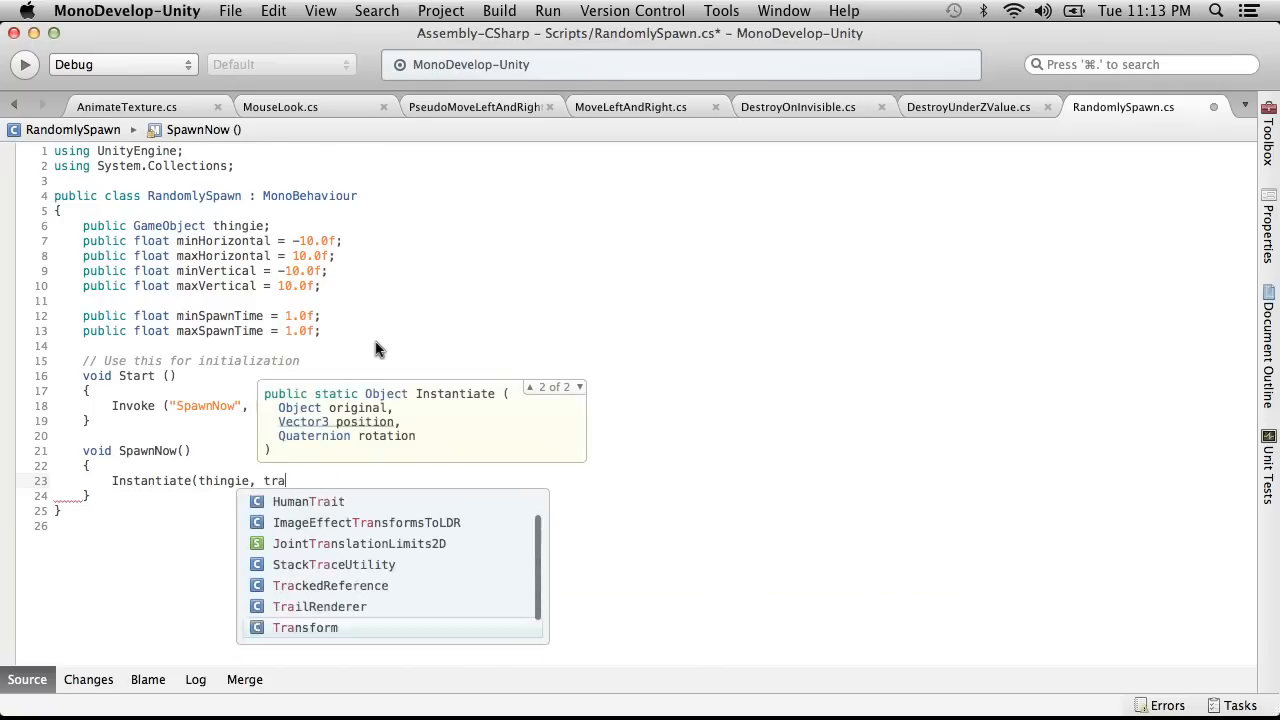
text(nsform)
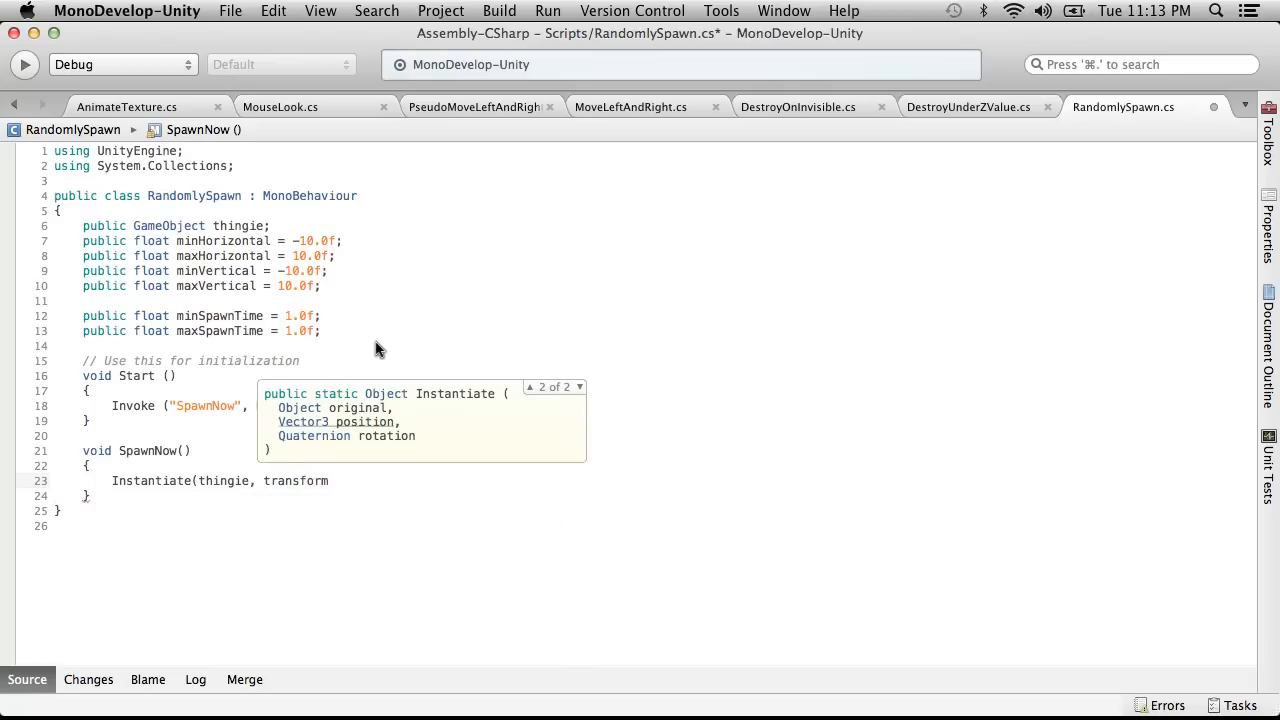
text(.position)
key(Return)
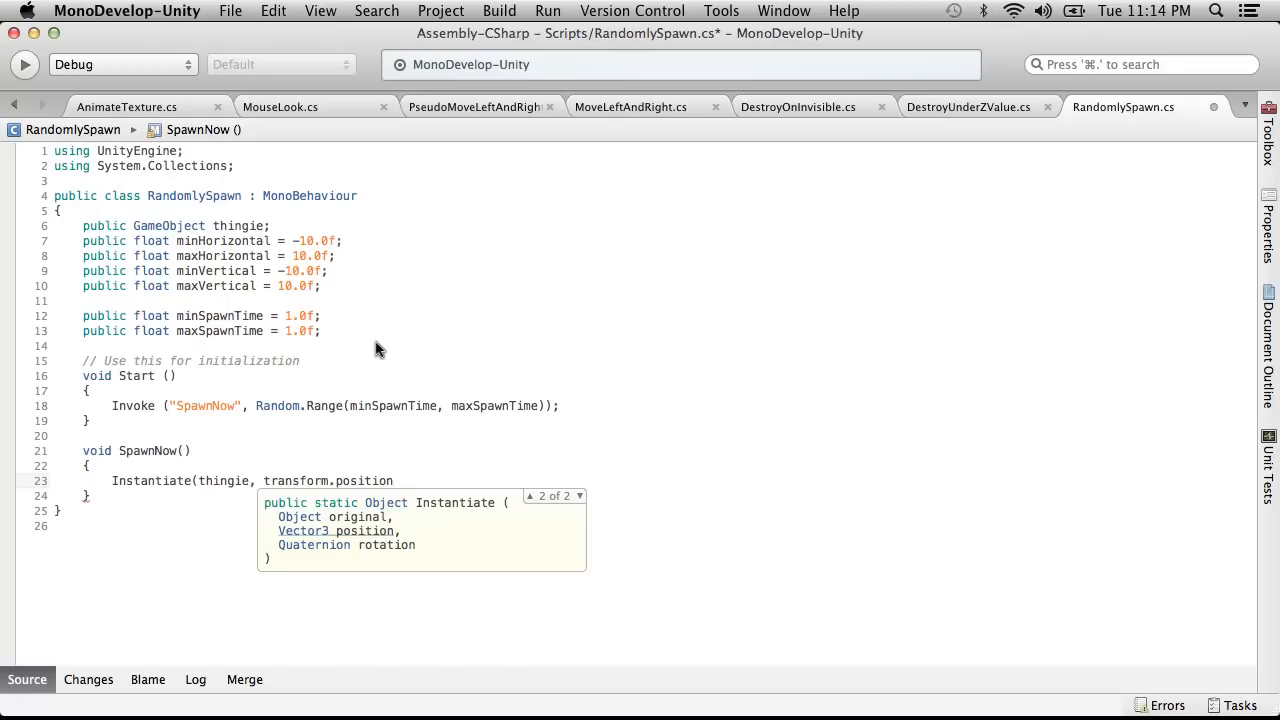
Step: Add "+ new Vector3(" after transform.position to begin an offset vector
text(+=)
key(BackSpace)
text(new )
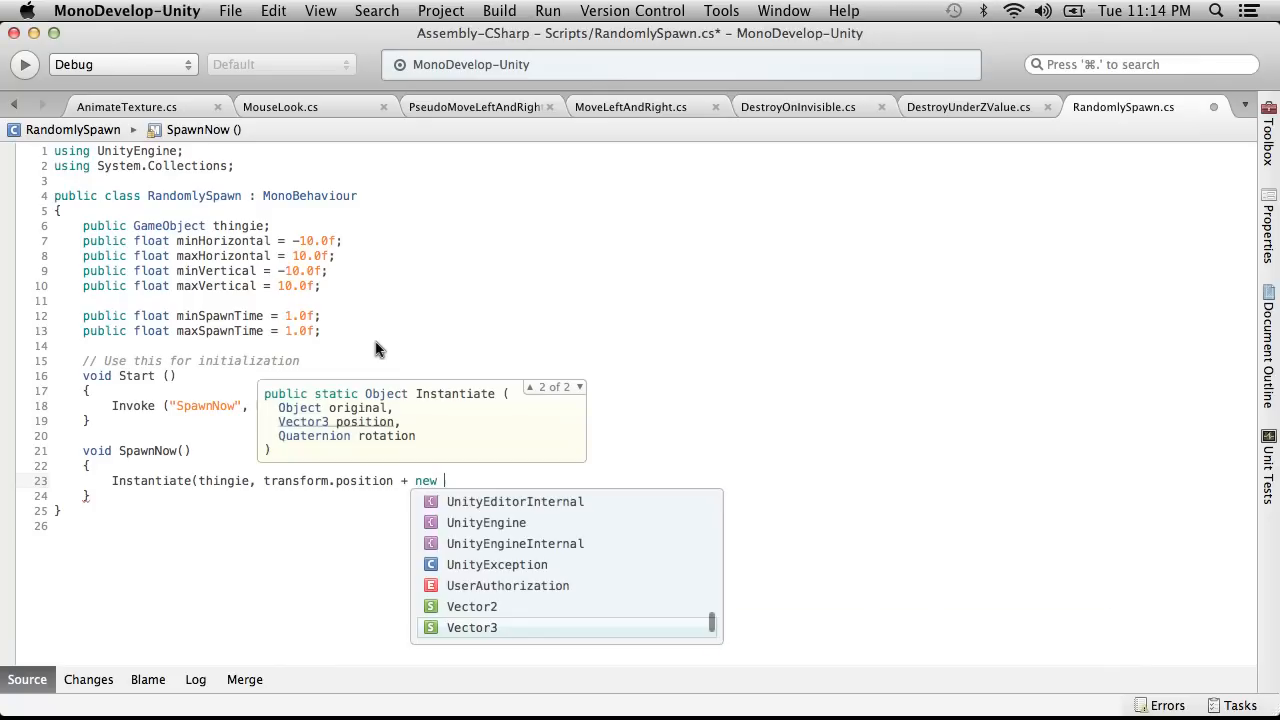
text(Ve)
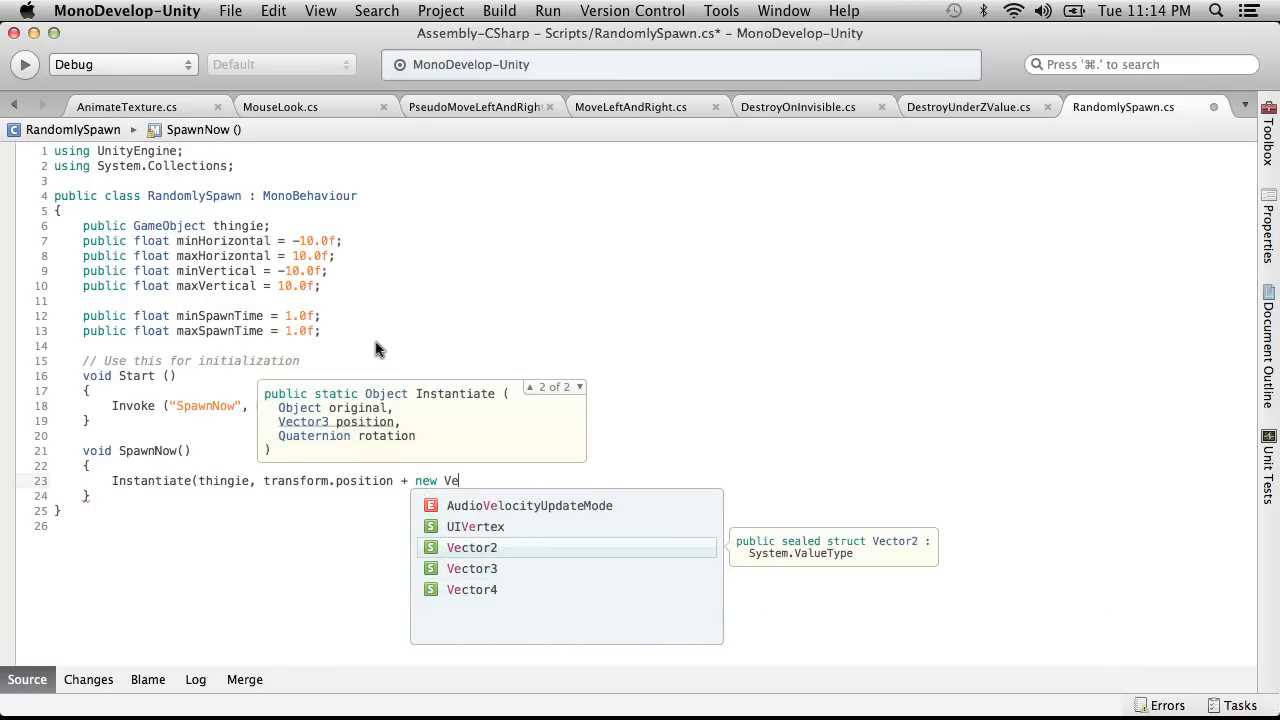
text(c)
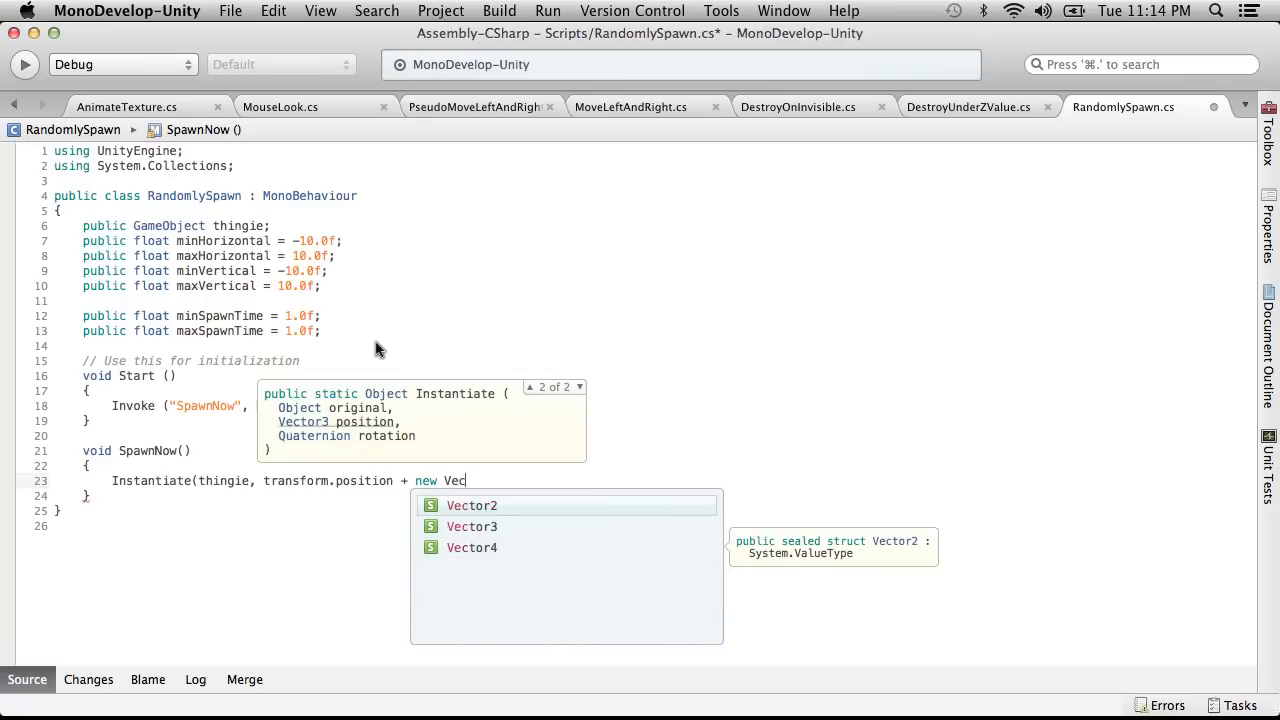
key(Down)
key(Return)
text(()
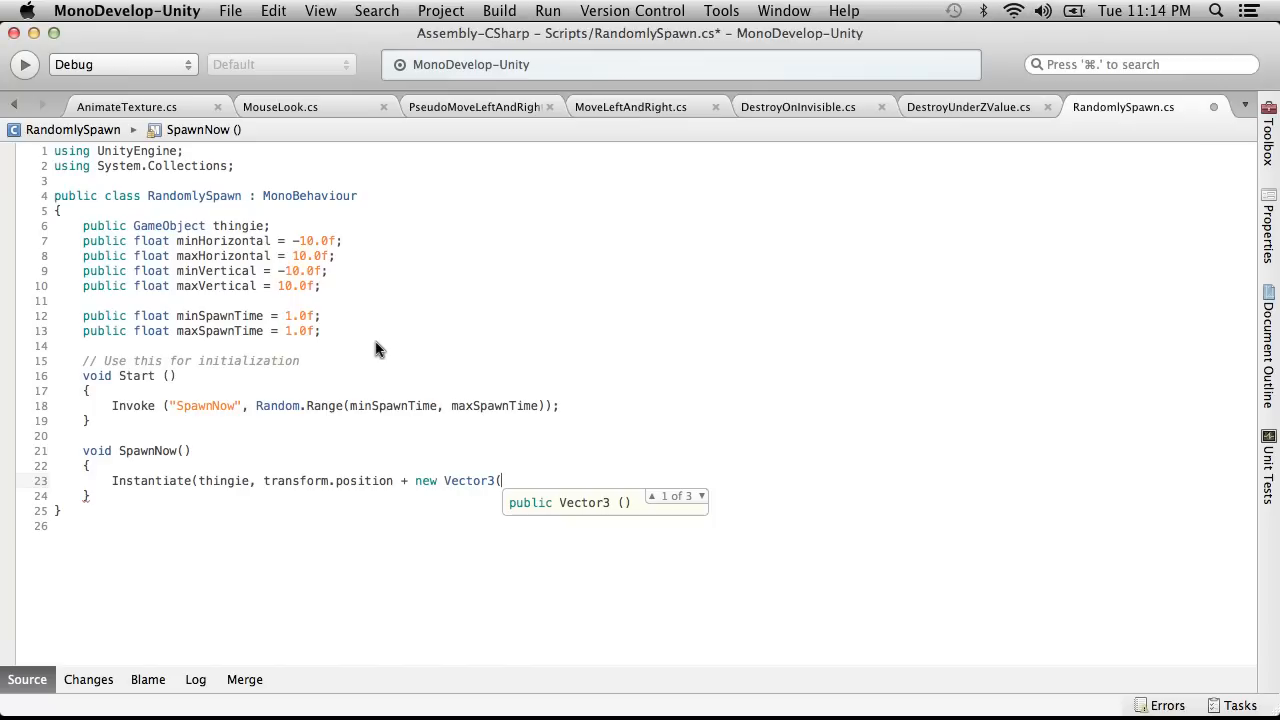
Step: Examine the Vector3 constructor overloads and their parameters, leaving the opening parenthesis in place
key(Down)
key(Down)
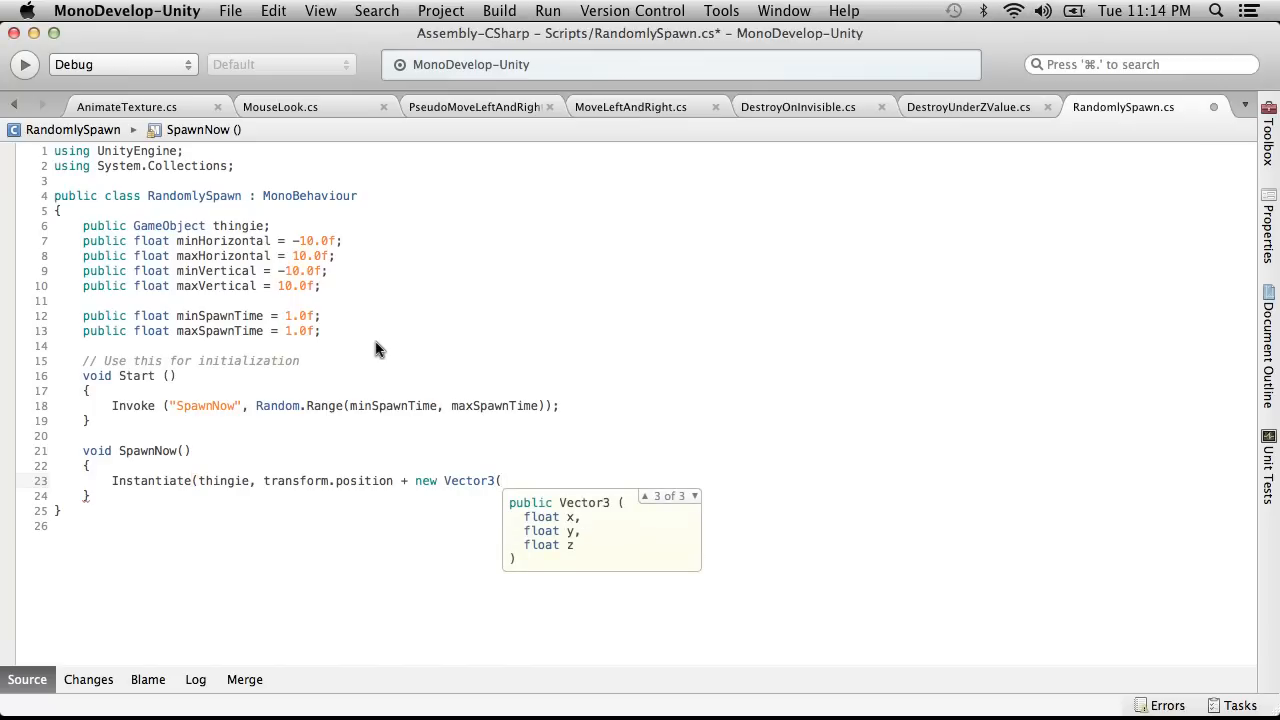
key(Up)
key(Up)
key(Down)
key(Down)
key(Up)
key(BackSpace)
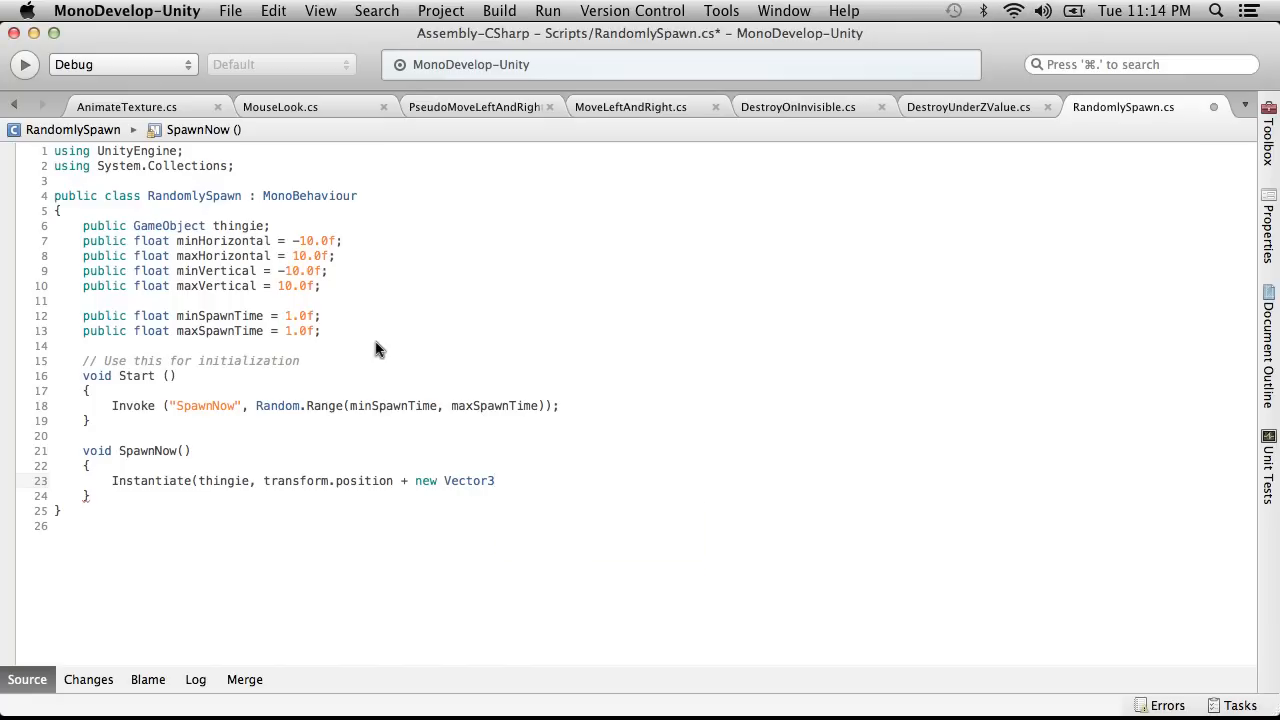
text(()
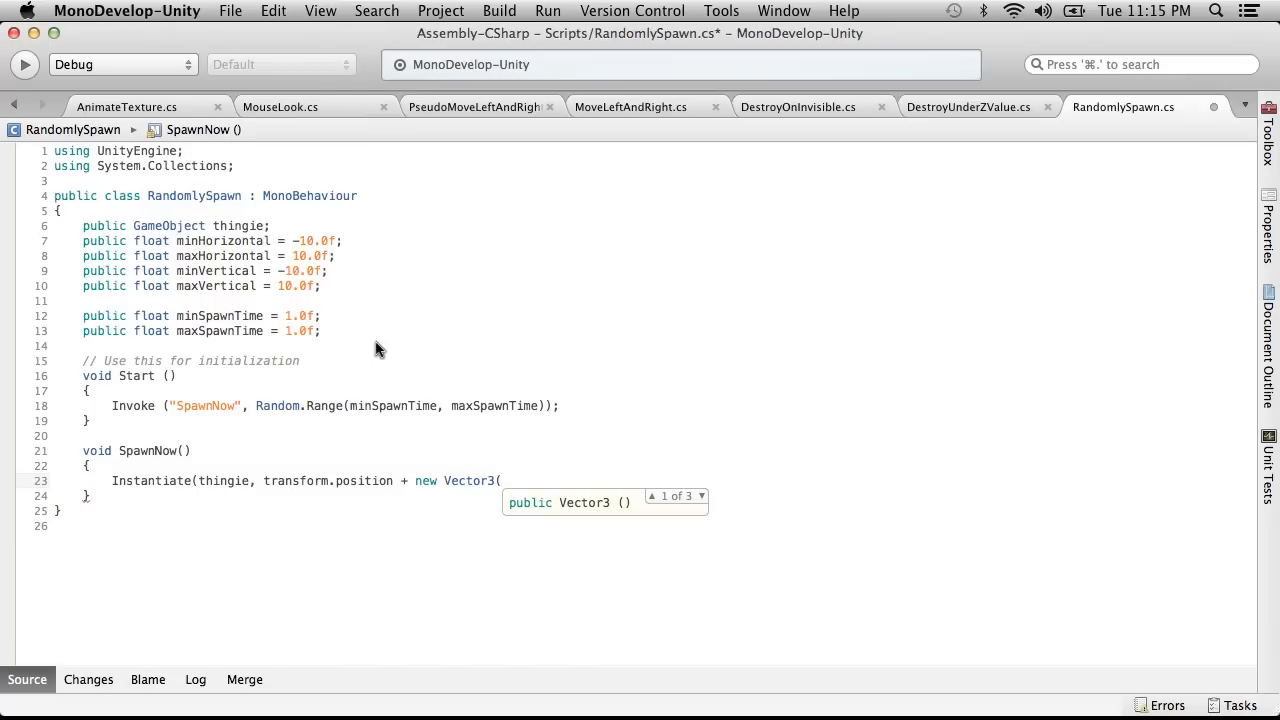
Step: Enter "Random.Range(minHorizontal,maxHorizontal)," as the first argument of the new Vector3
text(Random.)
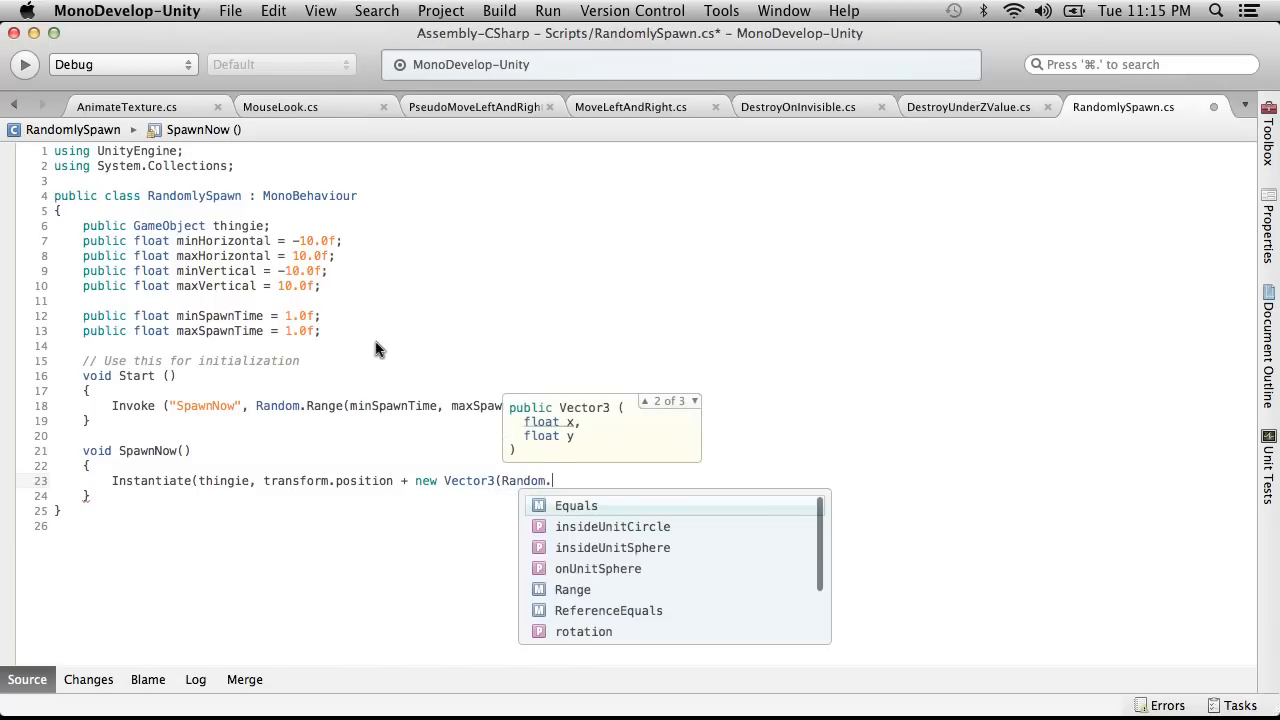
text(ran()
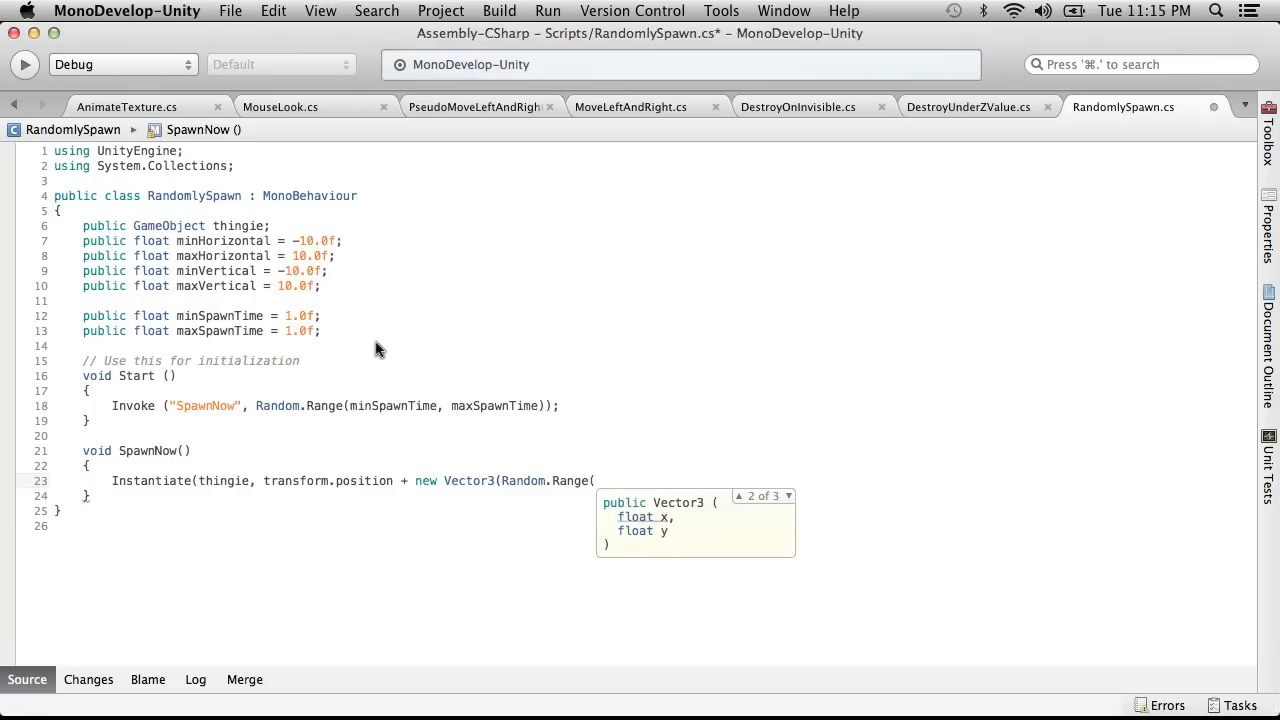
text(minHorizontal,)
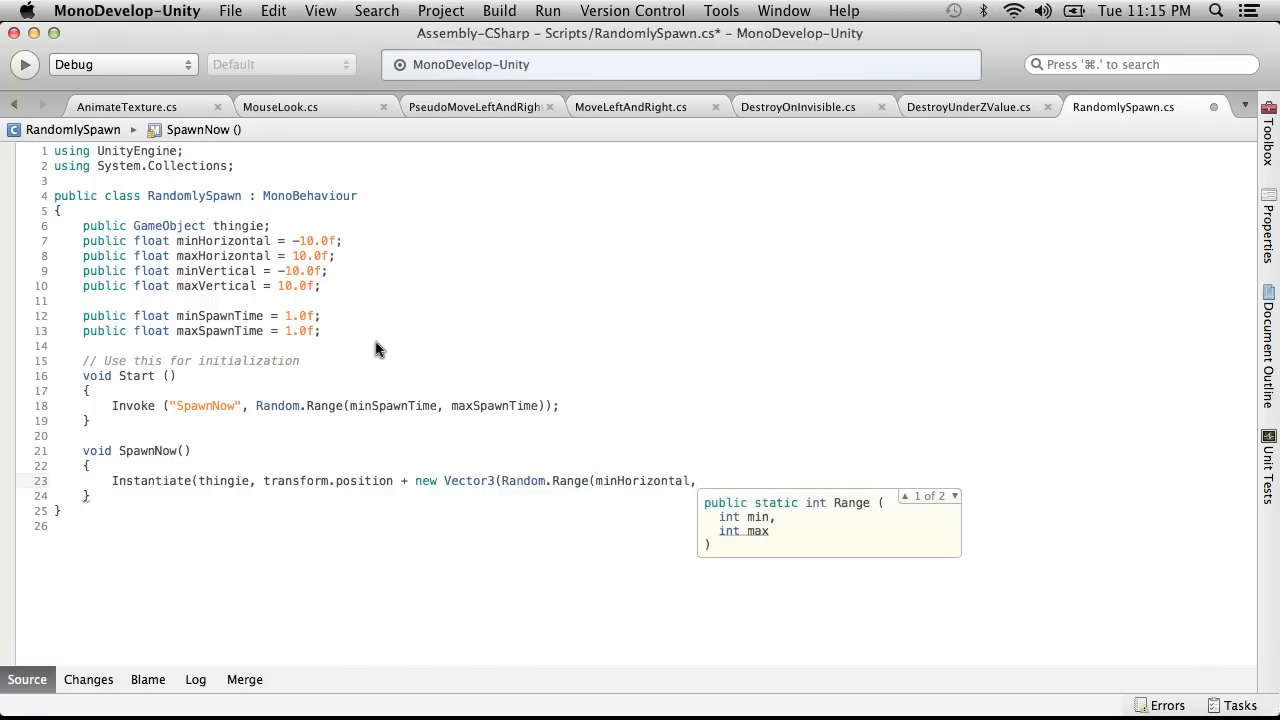
text(maxHo)
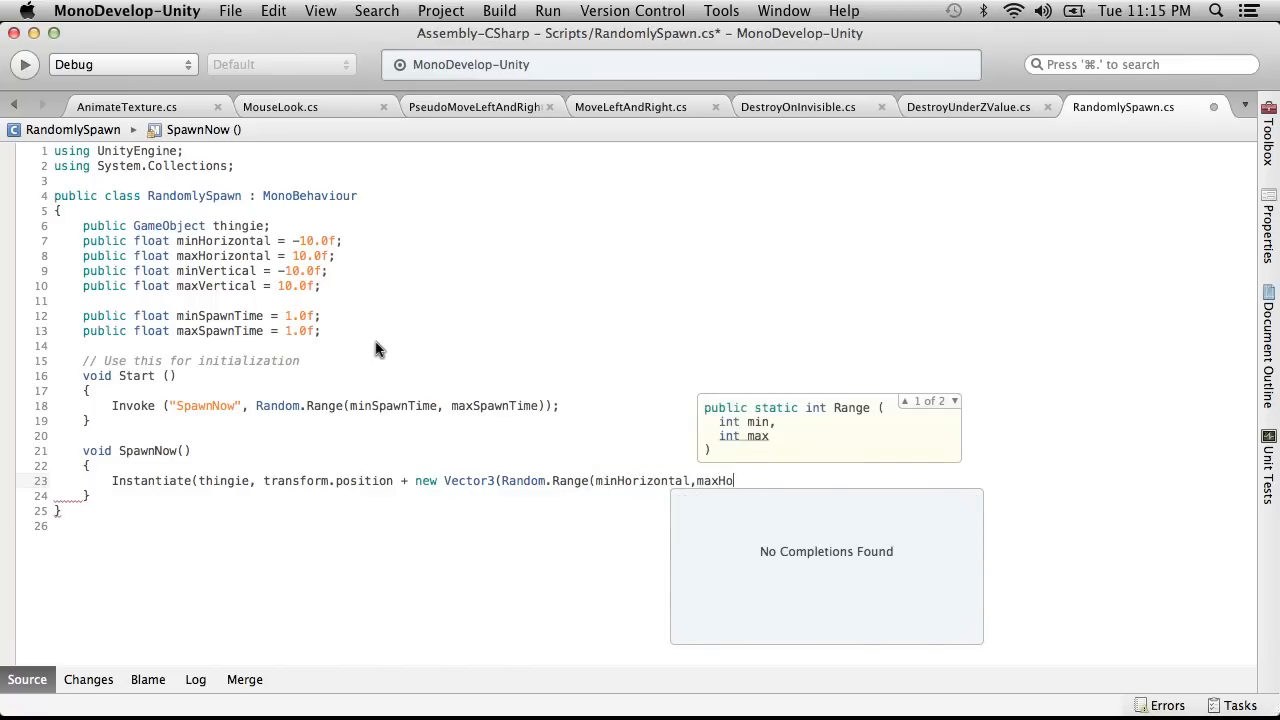
text(rizontal),)
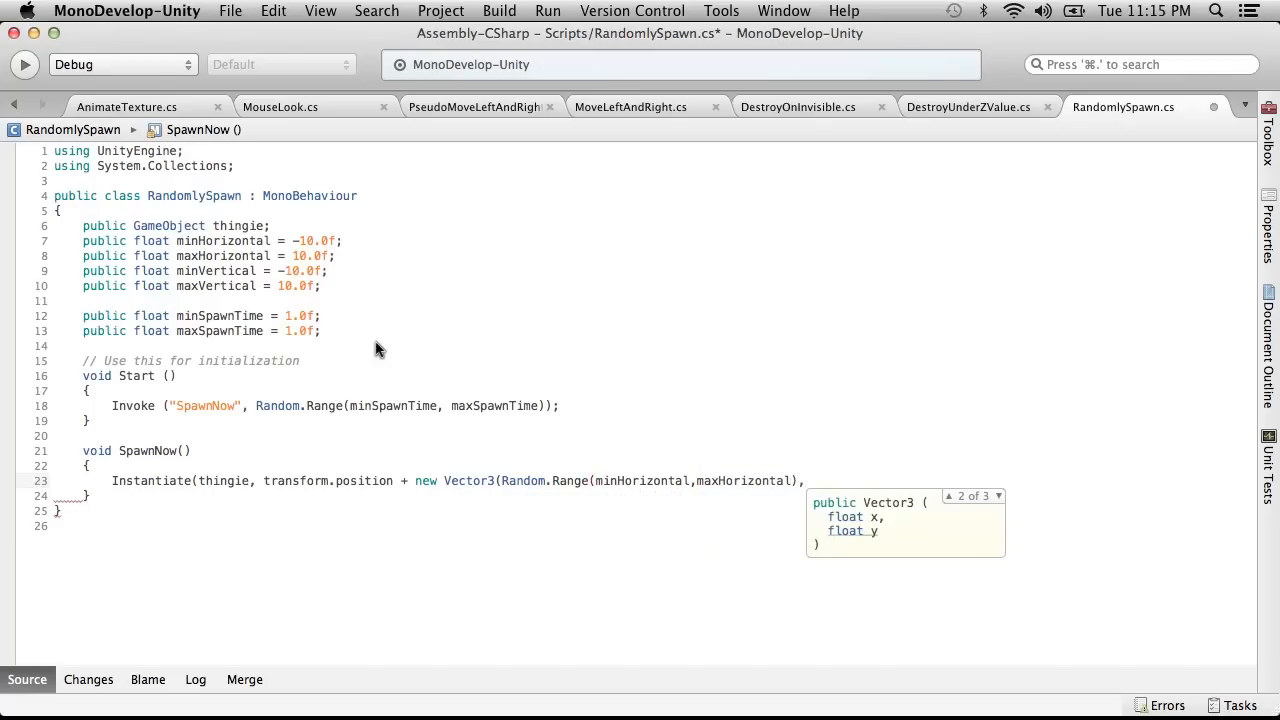
Step: Duplicate the Random.Range(minHorizontal,maxHorizontal) expression as the second argument of the Vector3
drag(499, 484, 805, 482)
key(super+c)
click(807, 481)
text(,)
key(super+v)
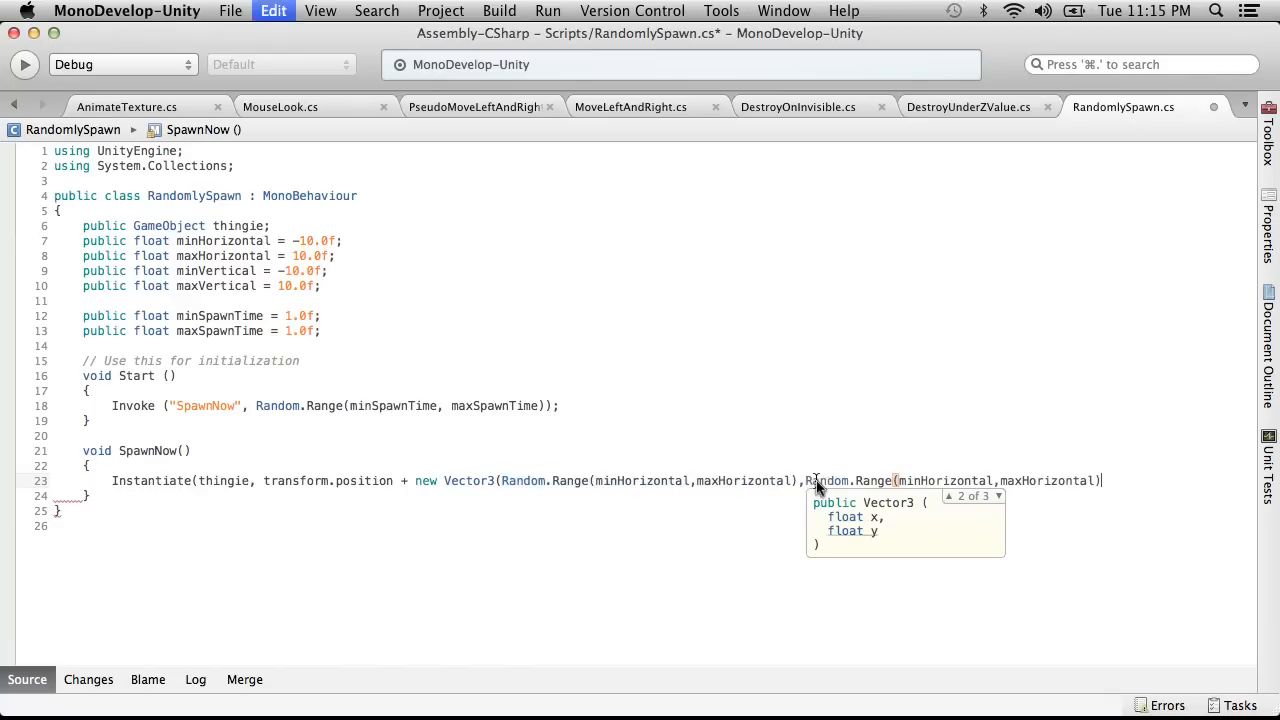
Step: Change the arguments of the second Random.Range call to minVertical and maxVertical
double_click(928, 482)
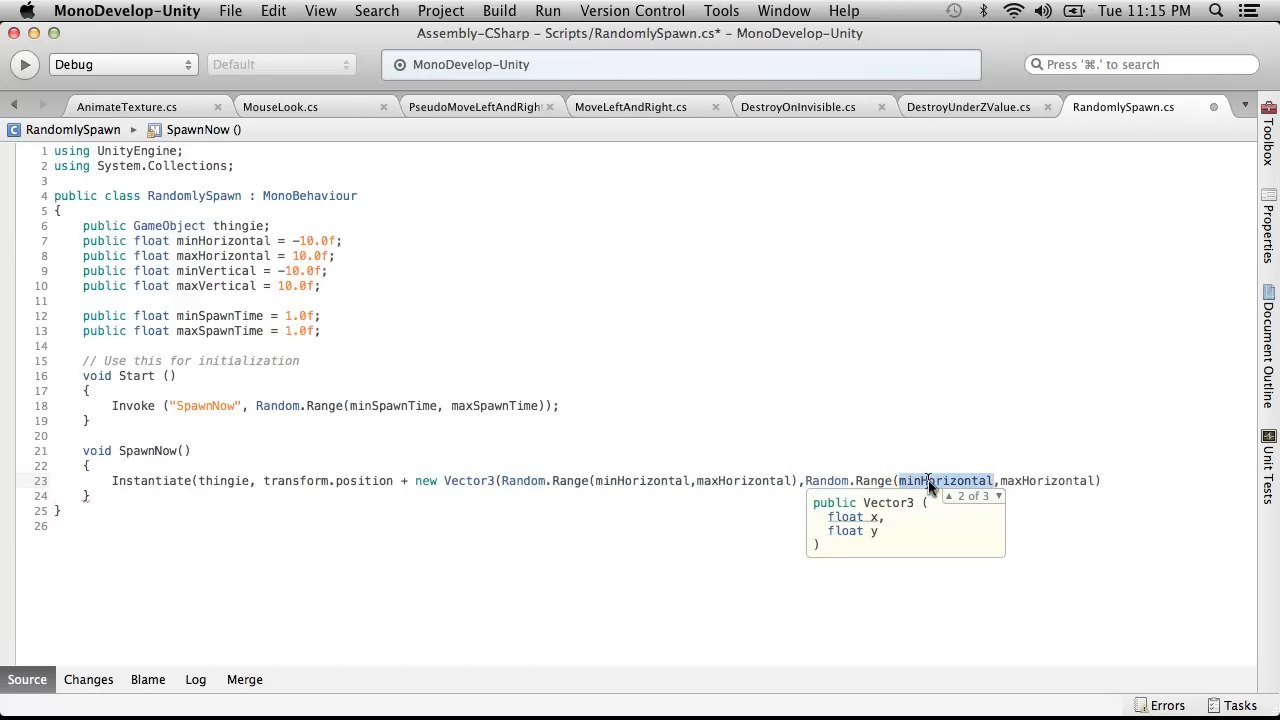
text(minV)
text(ertical)
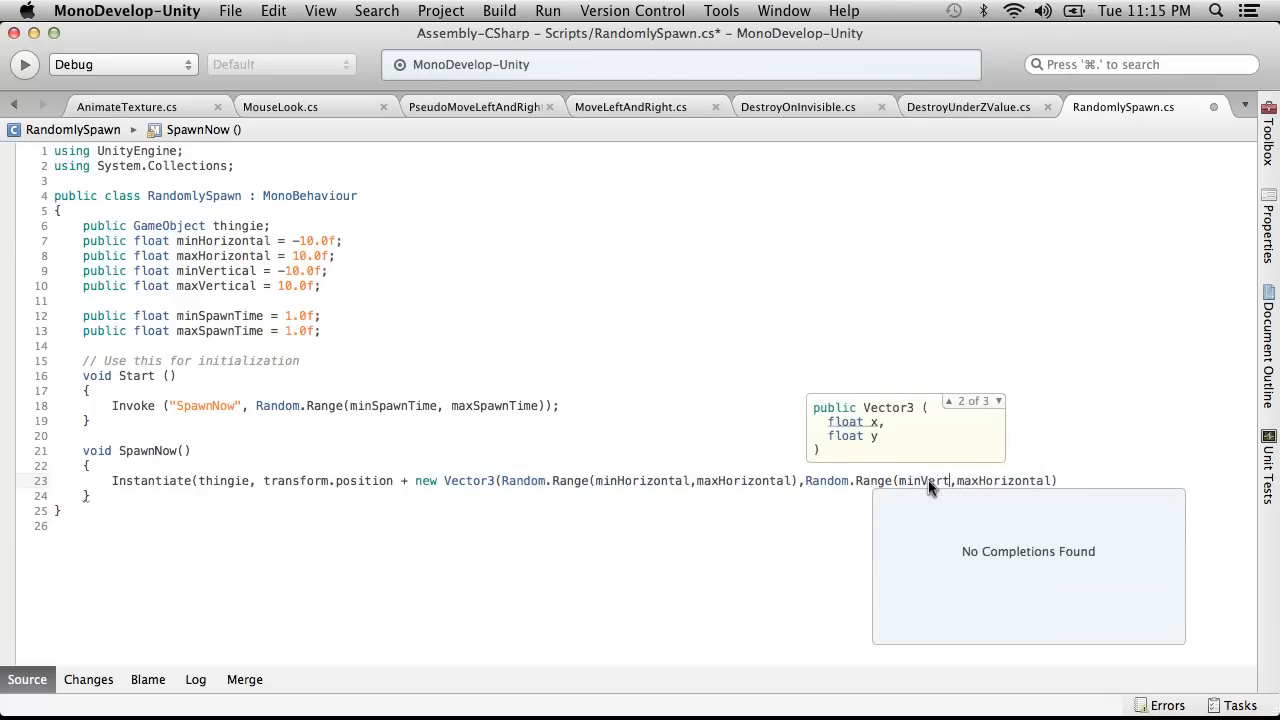
double_click(1026, 482)
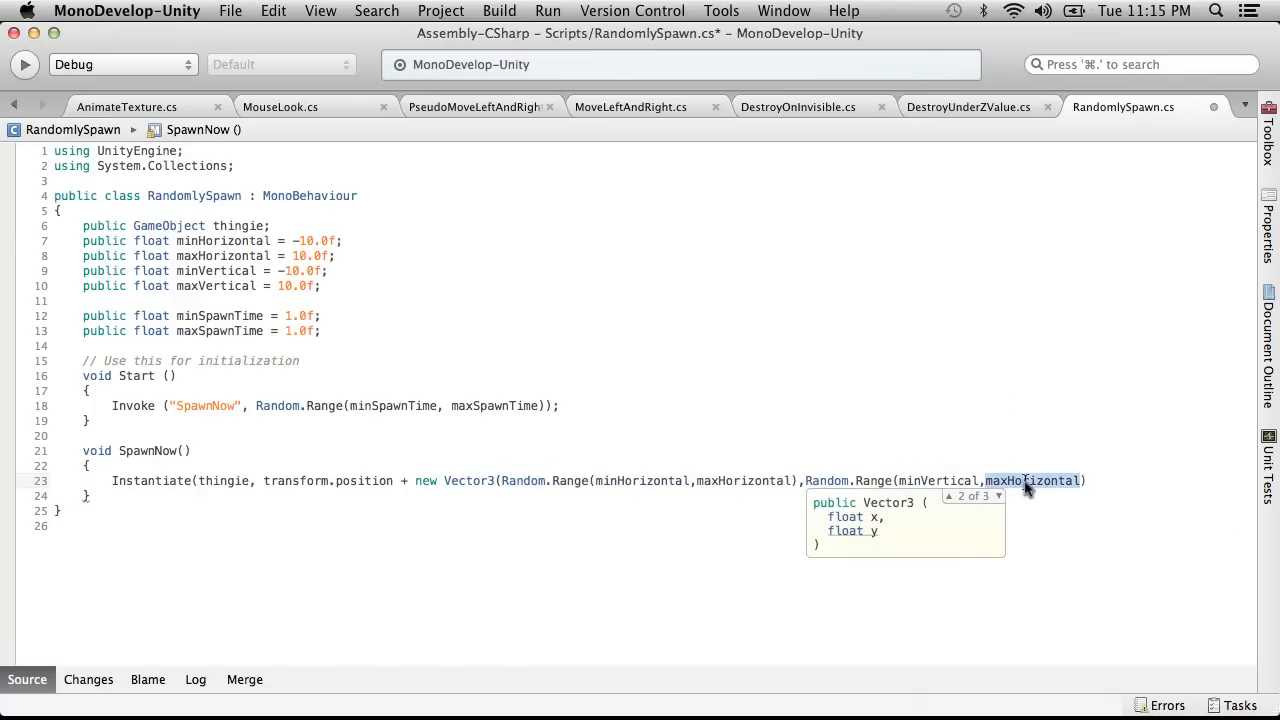
text(maxVertical)
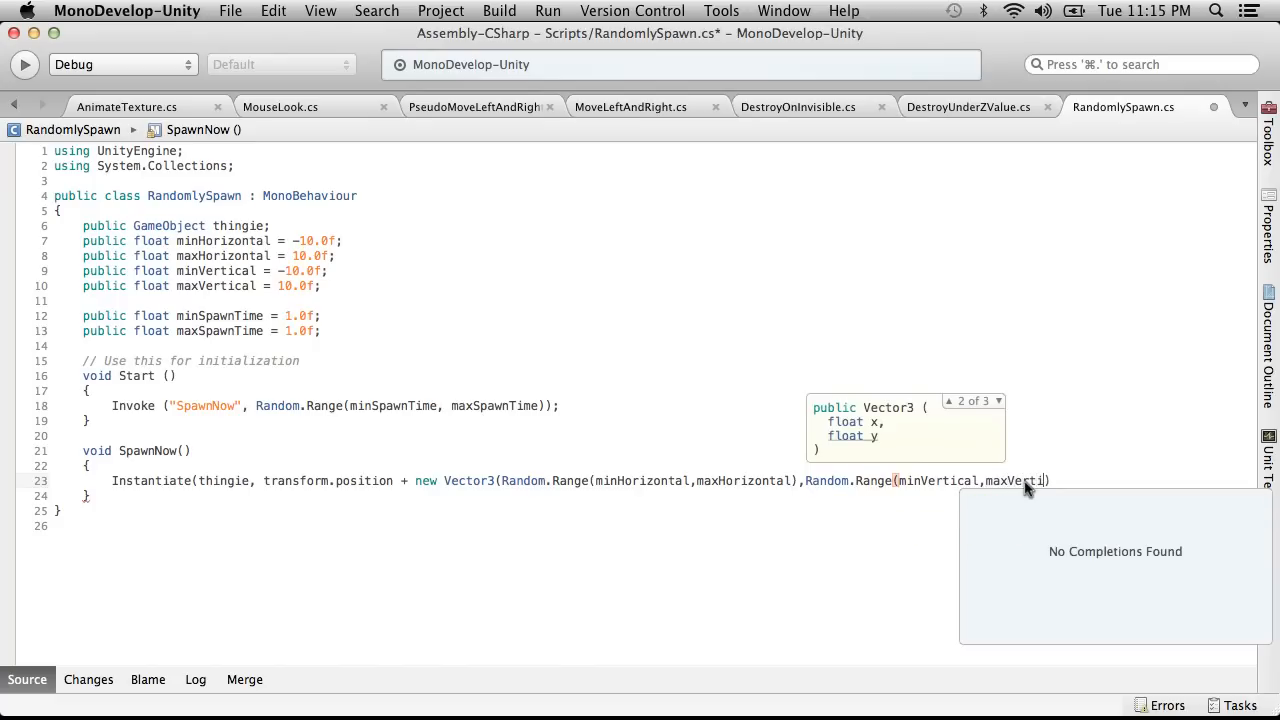
text())
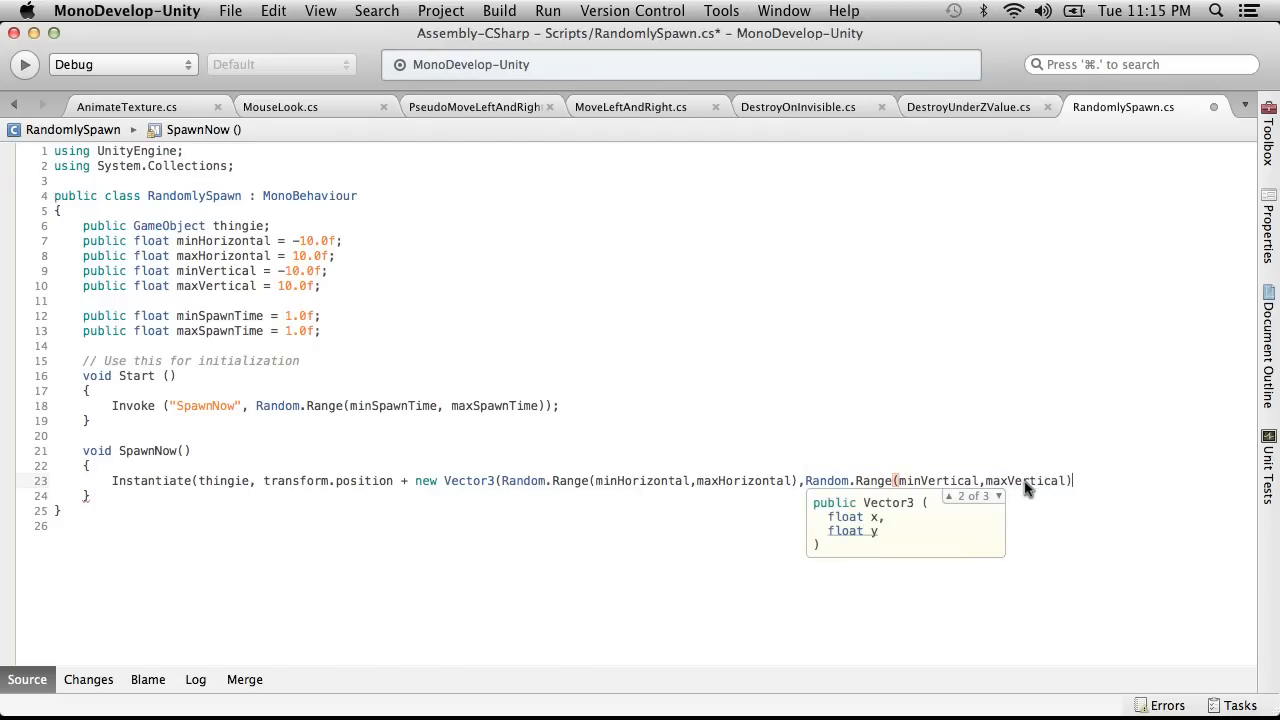
Step: Close the Vector3 and Instantiate calls with "));" and check how the parentheses pair up across the statement
text();)
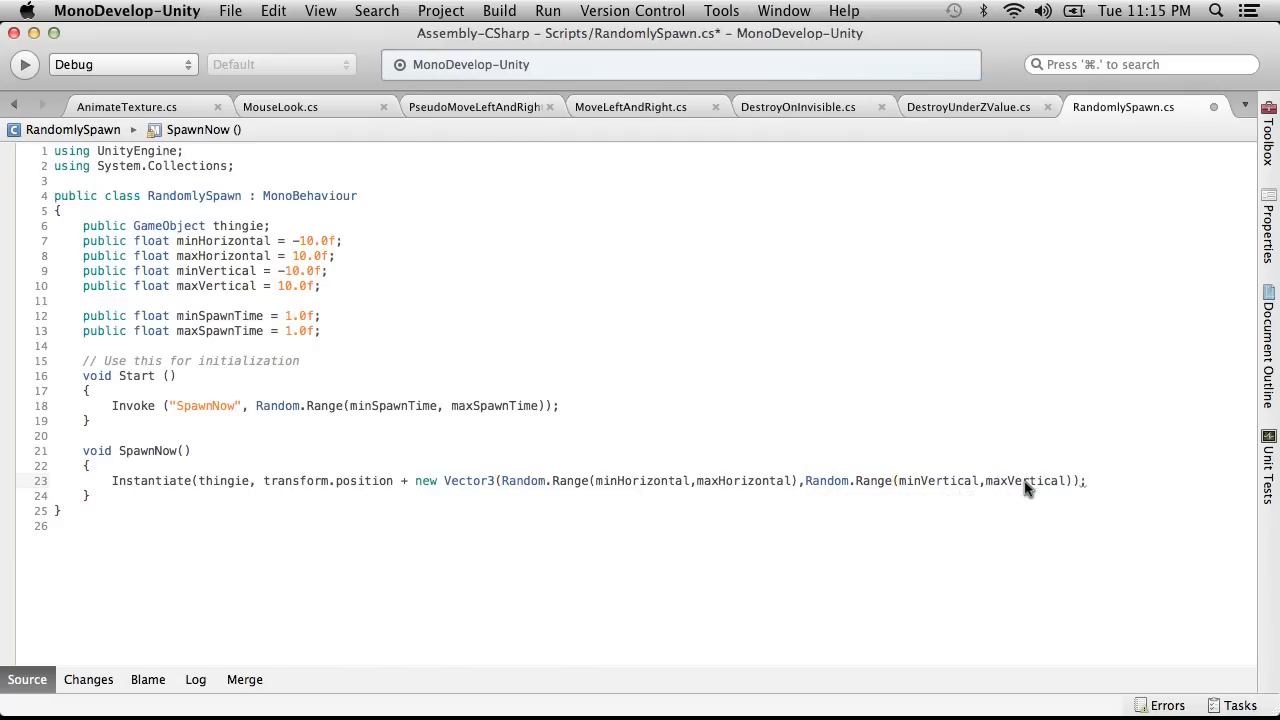
key(Left)
key(BackSpace)
text()))
drag(1071, 480, 800, 488)
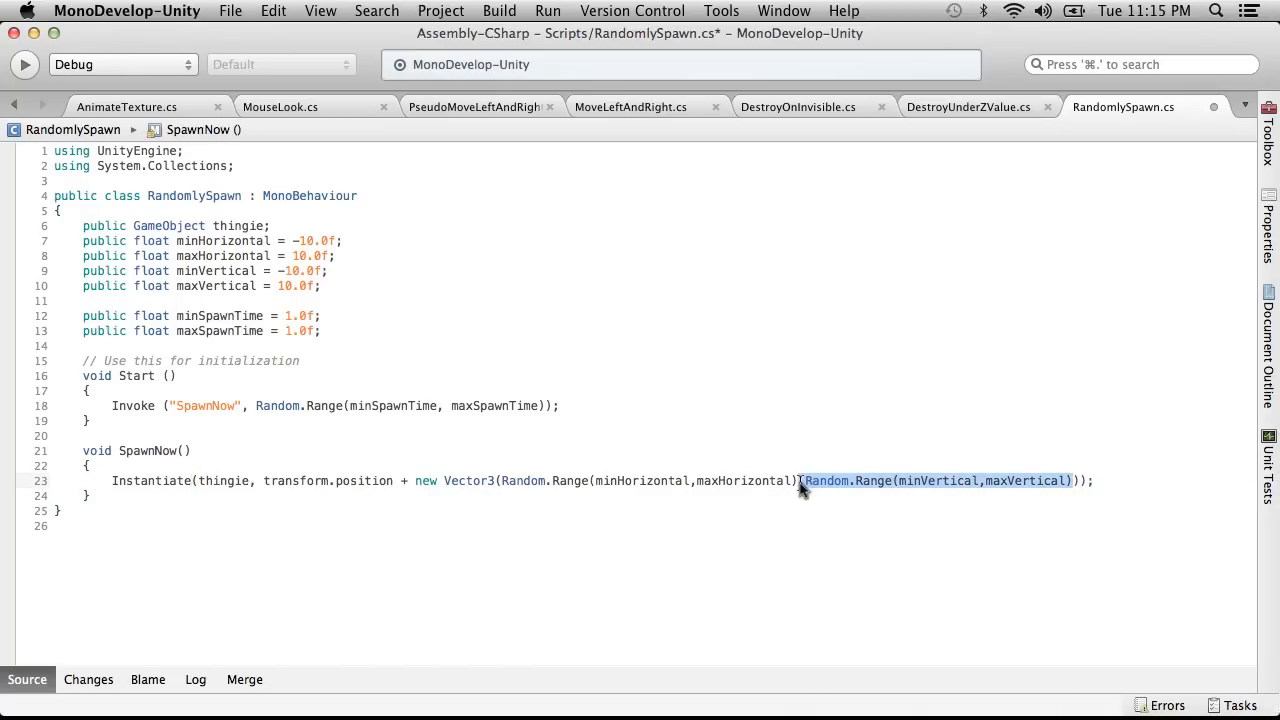
drag(1080, 481, 417, 481)
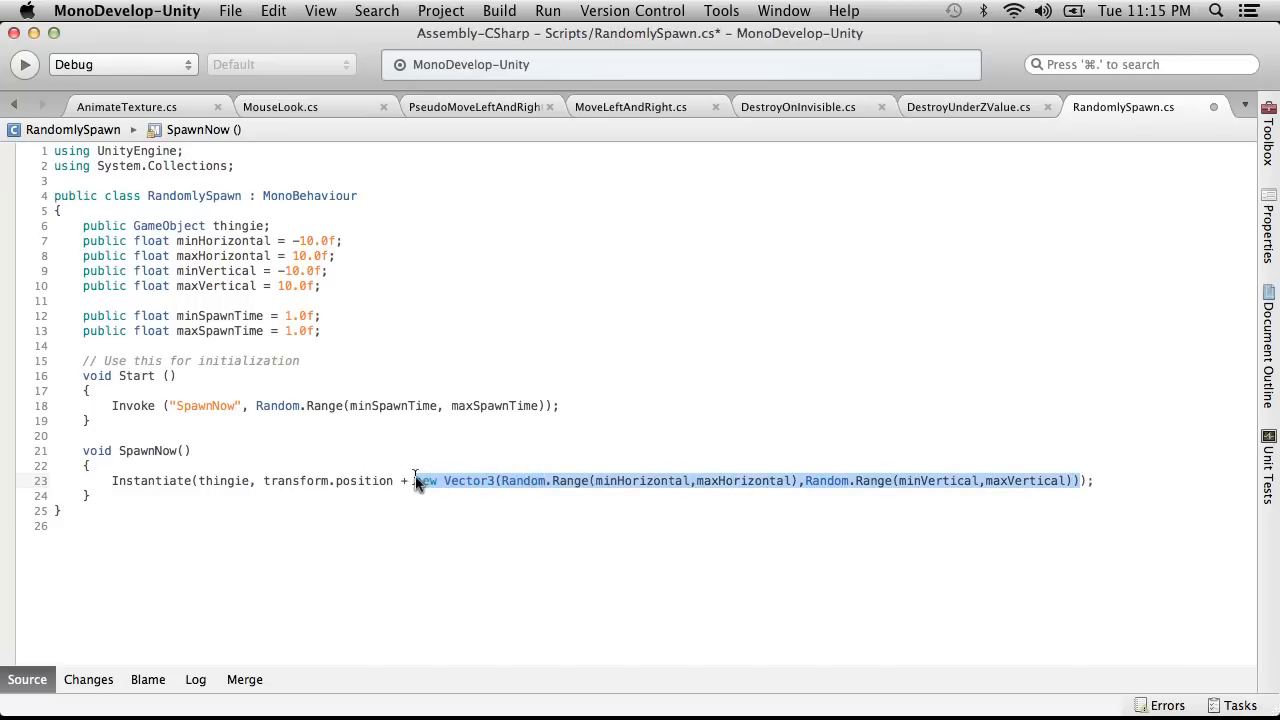
drag(1084, 481, 191, 480)
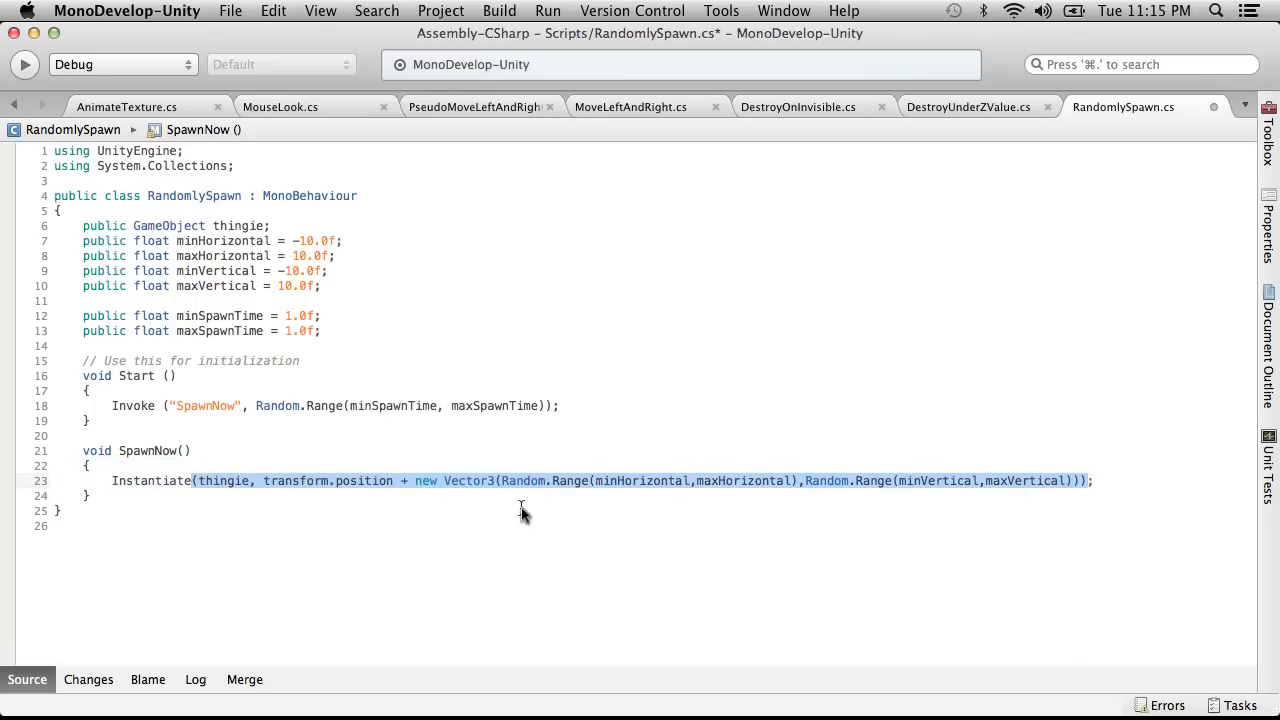
click(1117, 481)
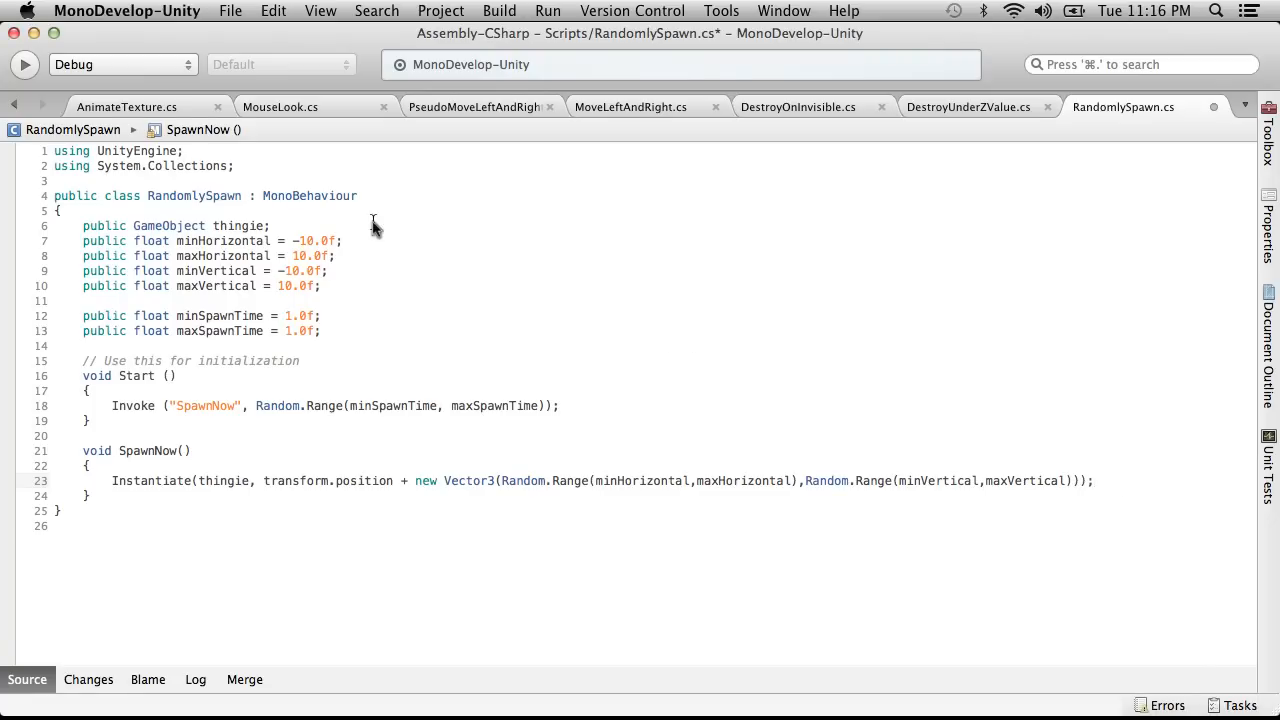
Step: Save the RandomlySpawn script and switch to Unity
click(238, 10)
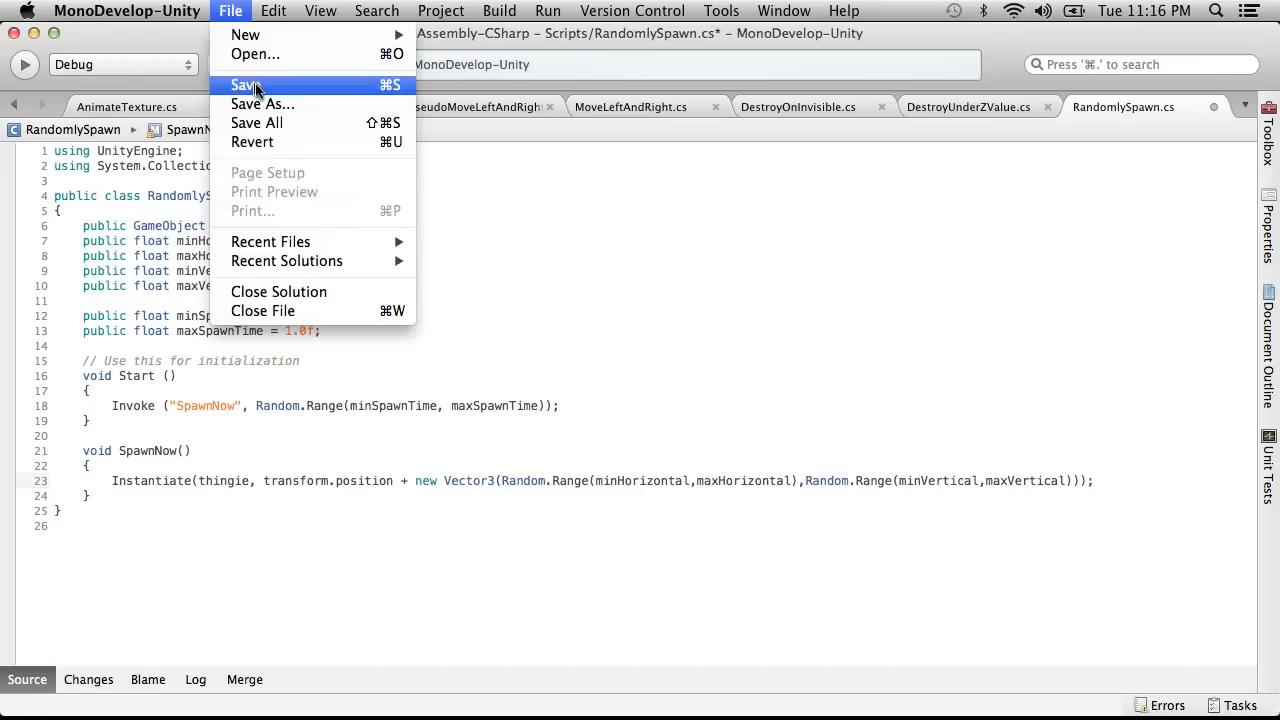
click(245, 85)
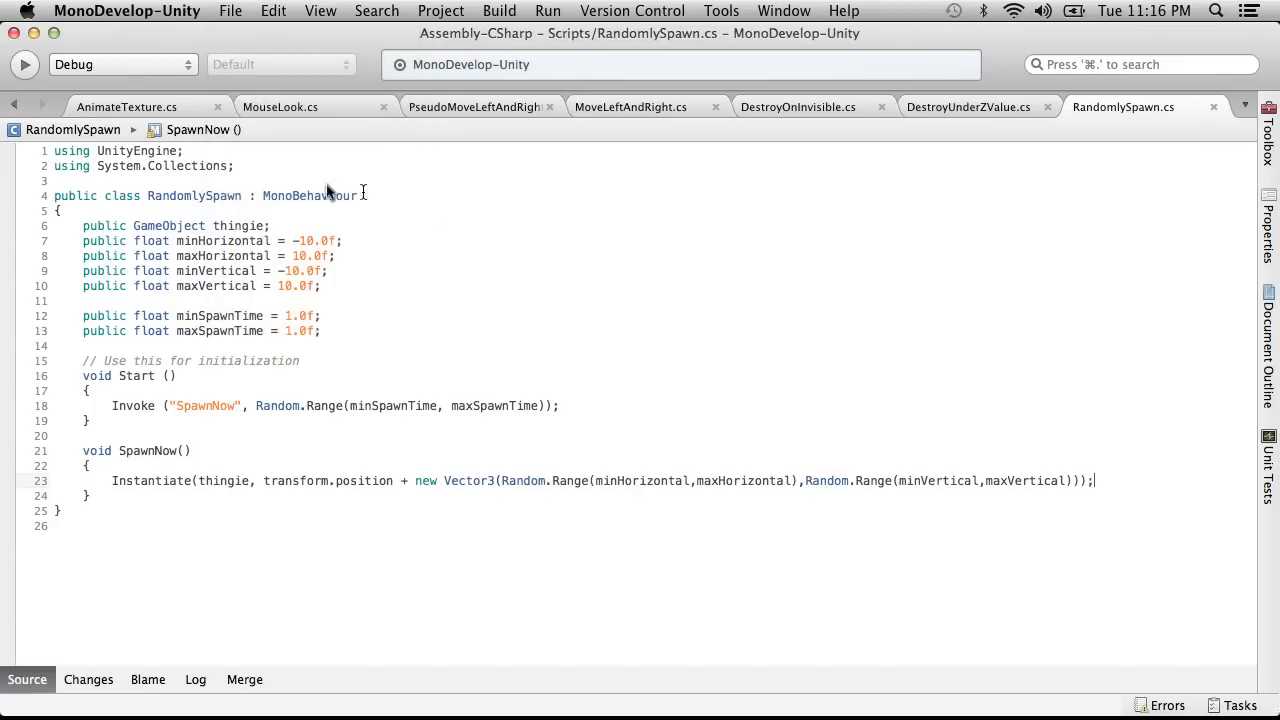
key(super+Tab)
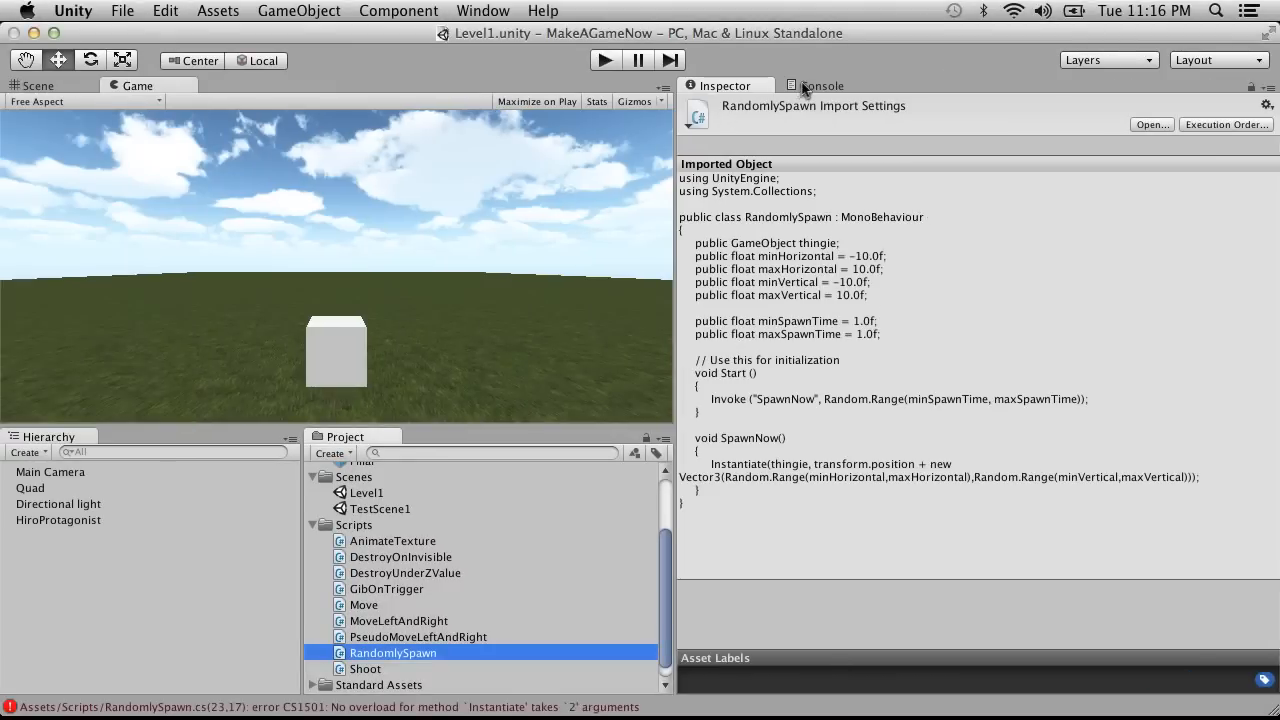
Step: Go to the Instantiate compile error in RandomlySpawn.cs and add Quaternion.identity as the call's third argument
click(805, 86)
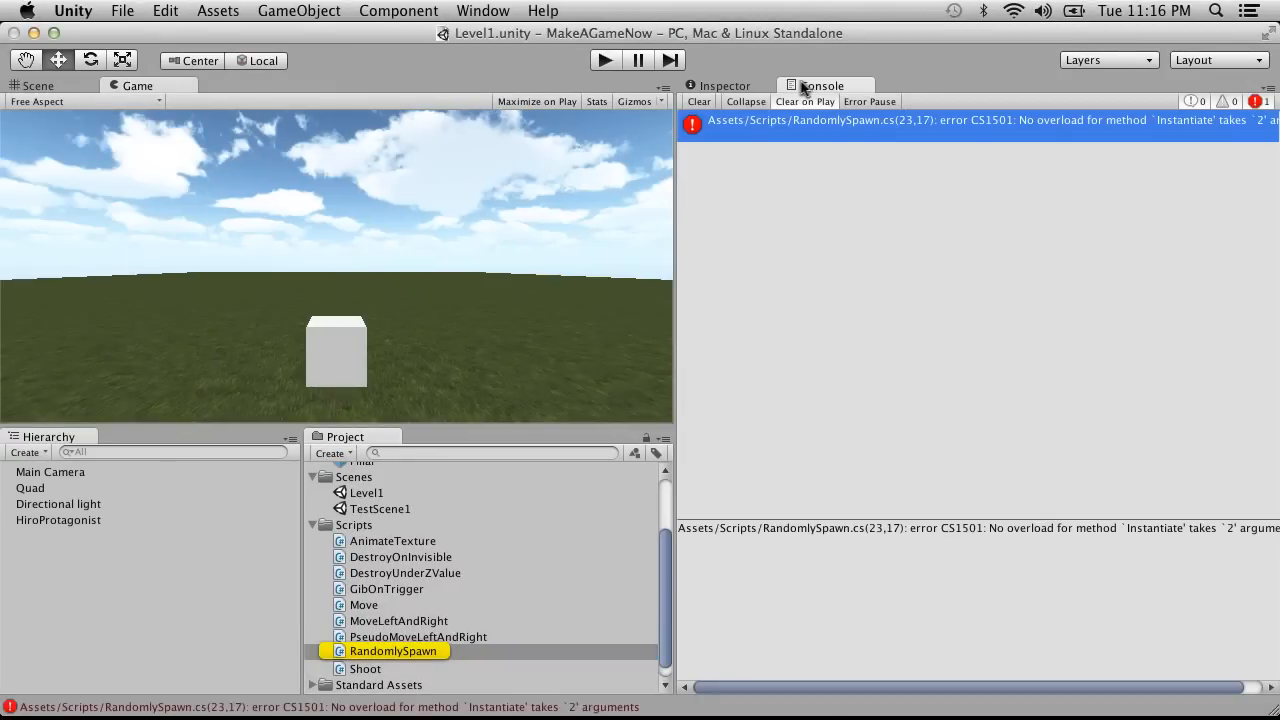
double_click(927, 132)
click(1081, 482)
text(, )
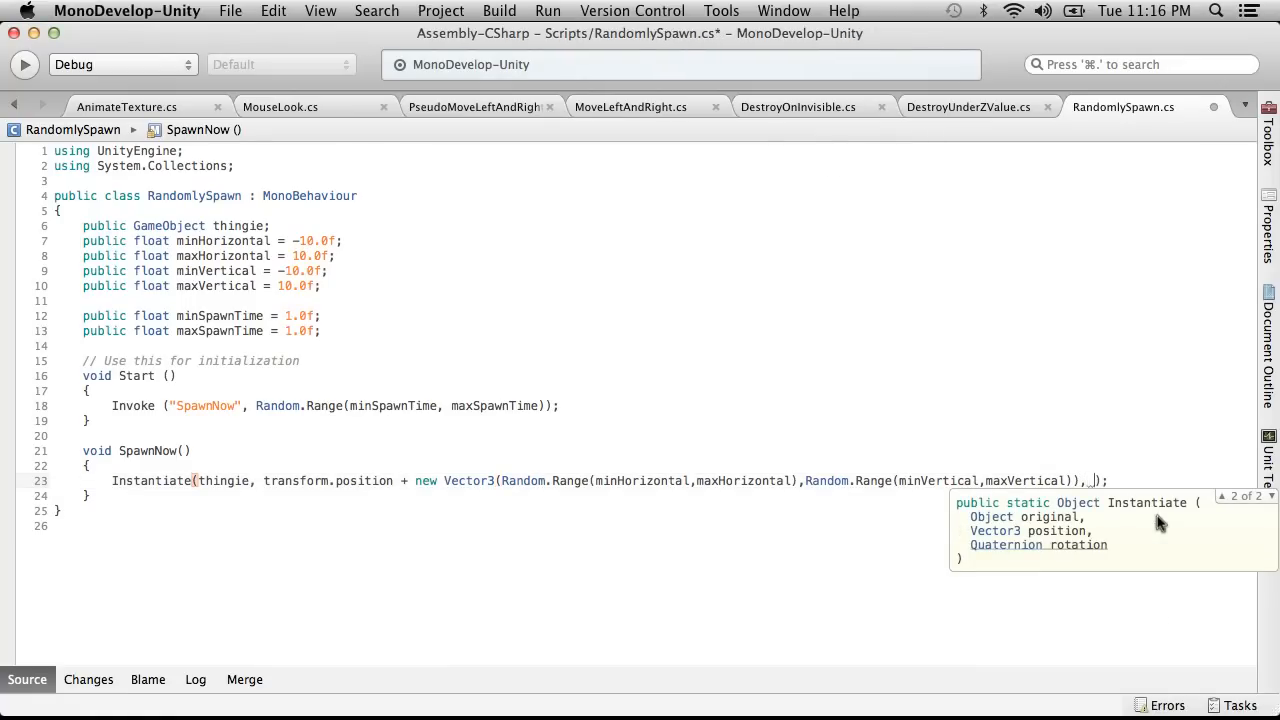
text(Quaternion.id)
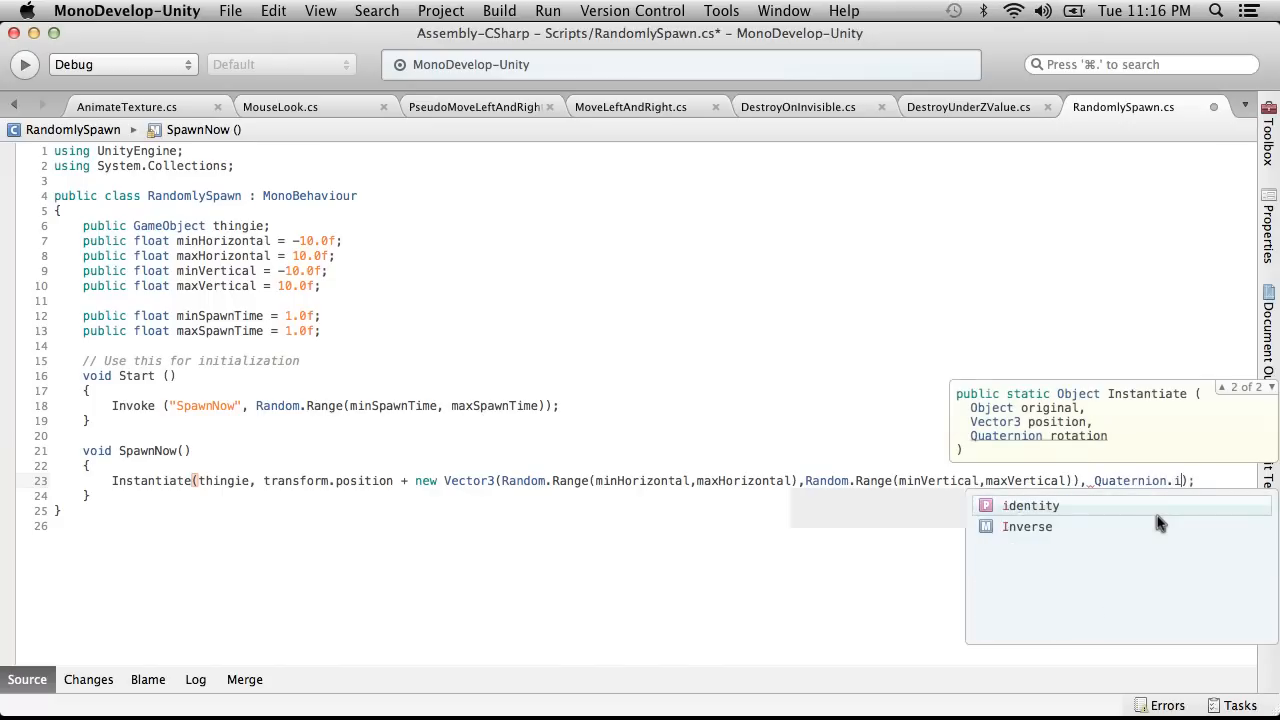
text(entity)
click(905, 375)
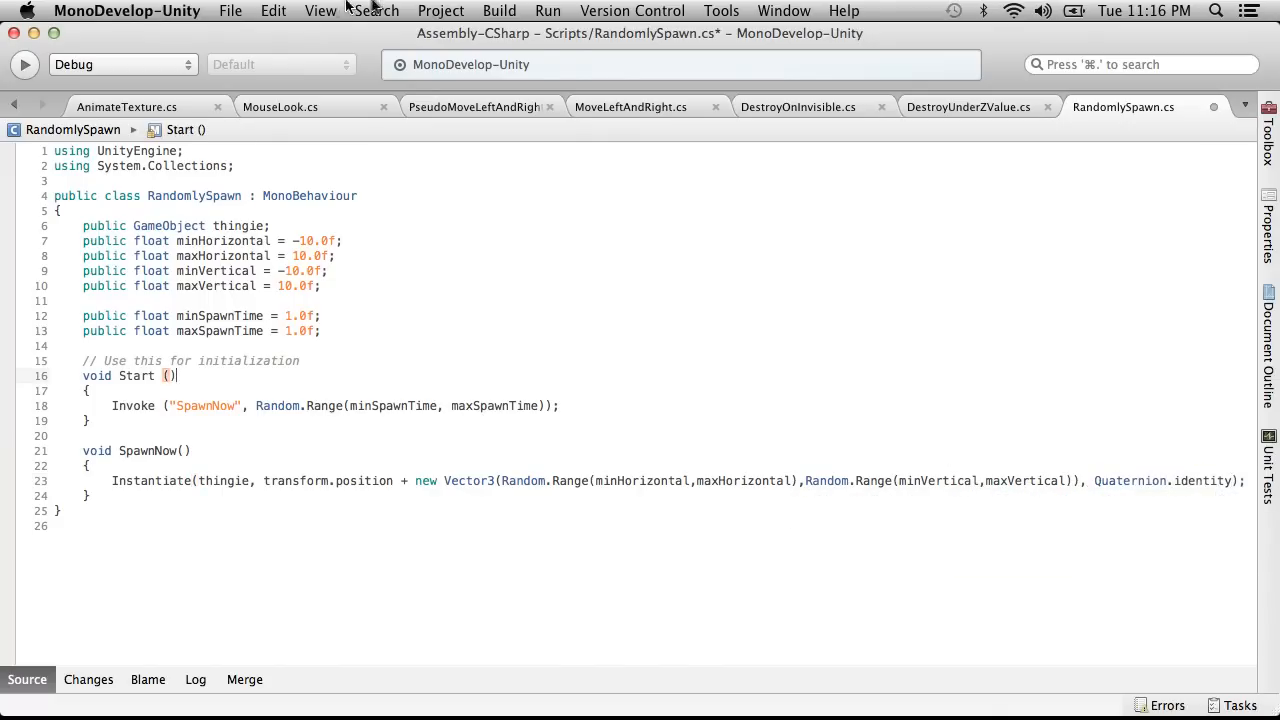
Step: Save the RandomlySpawn script, switch to Unity and briefly start and stop play mode
click(262, 9)
click(256, 84)
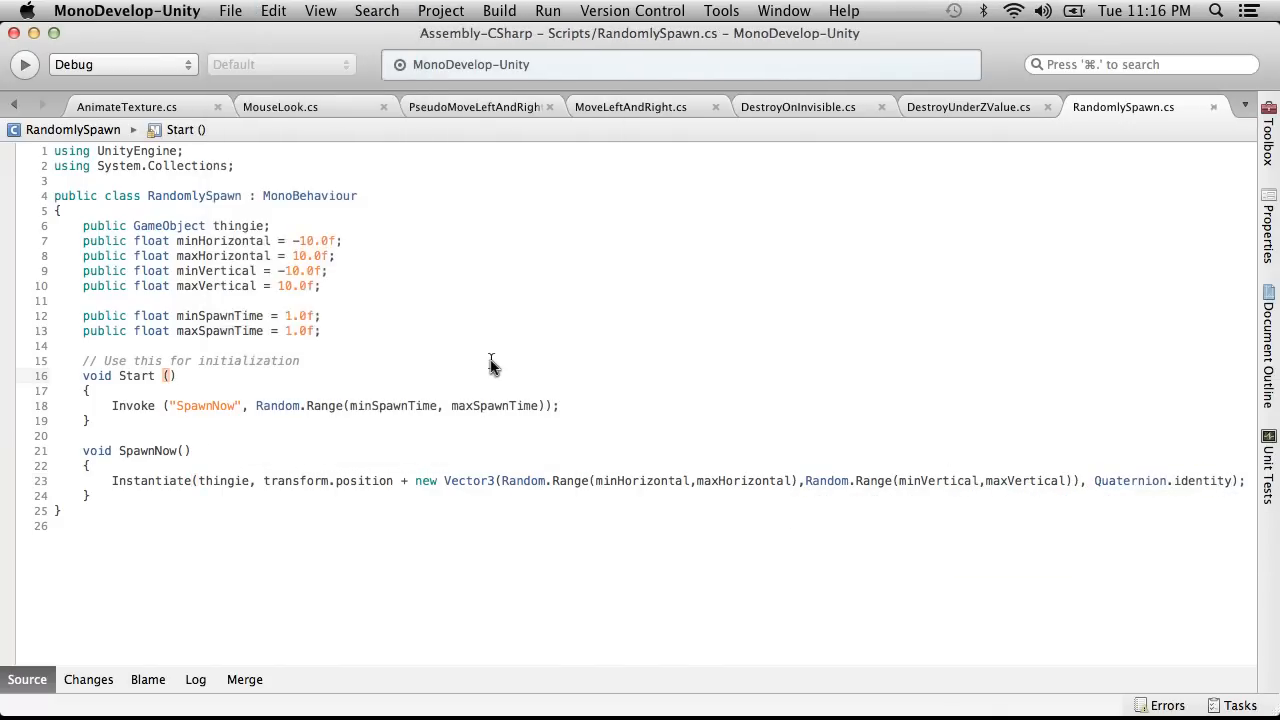
key(super+Tab)
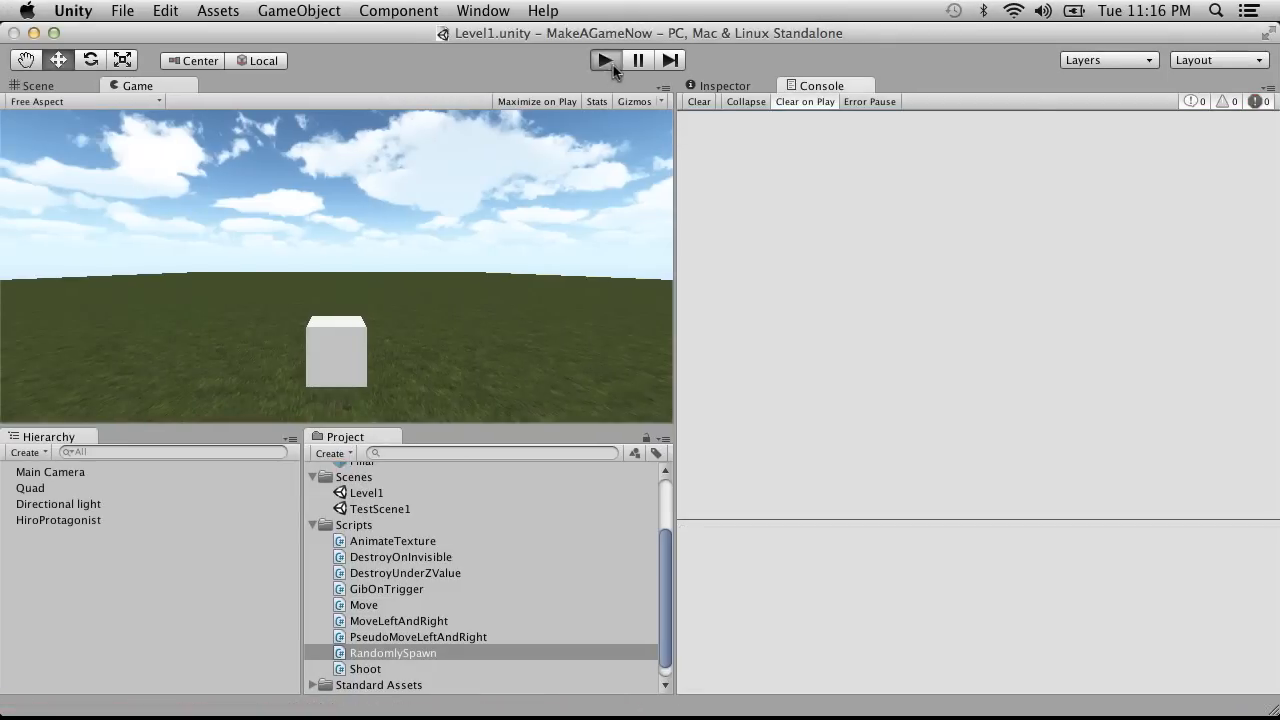
click(610, 62)
click(612, 61)
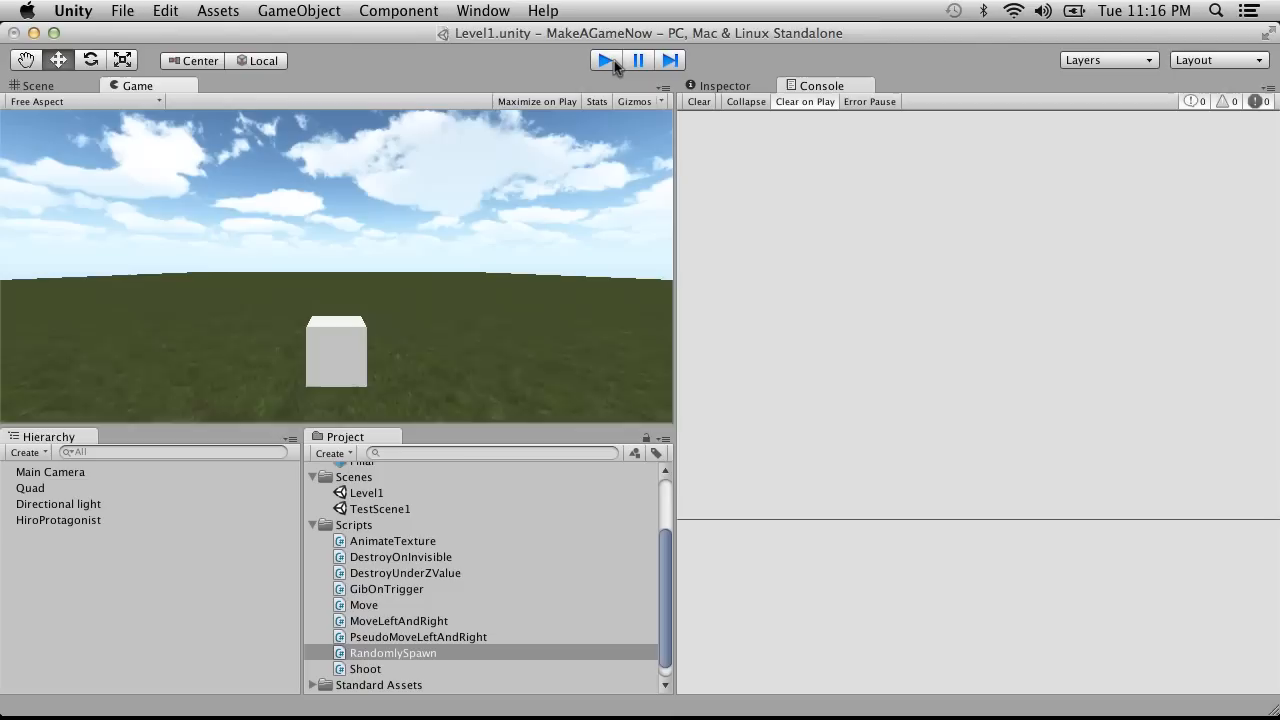
Step: Create an empty GameObject in the scene and rename it PillarSpawner
click(30, 452)
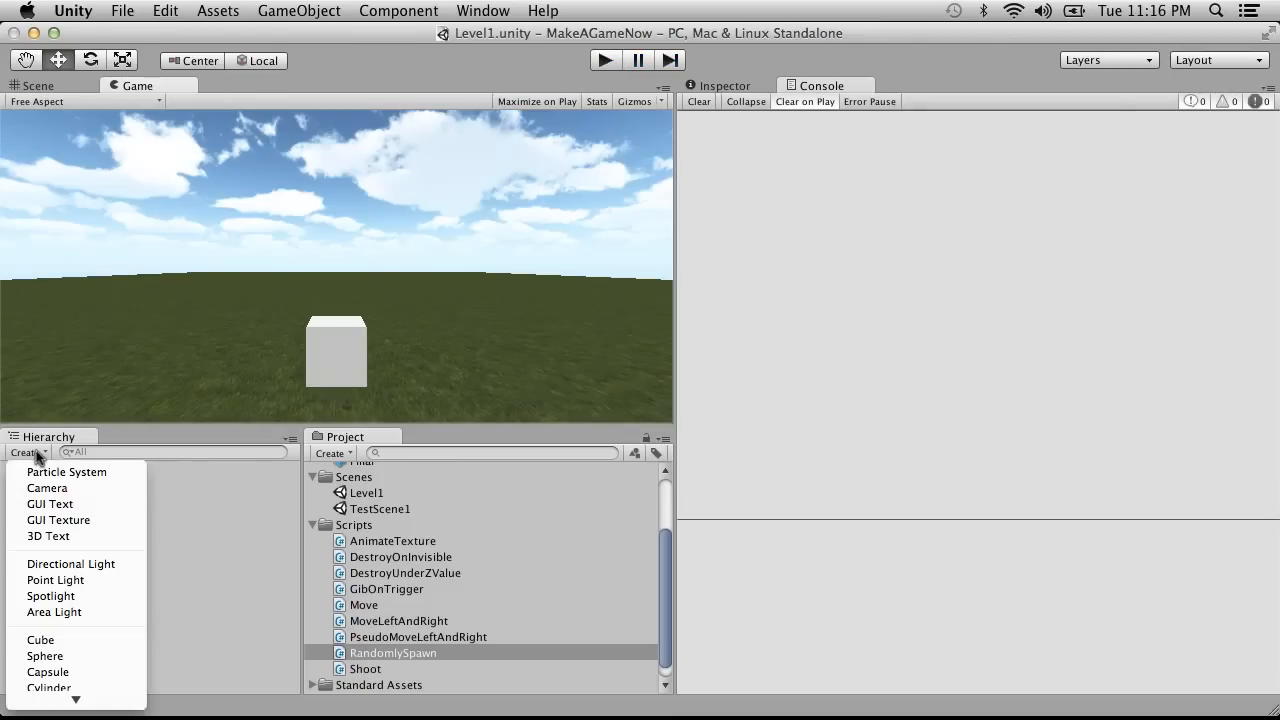
scroll(36, 457, down, 5)
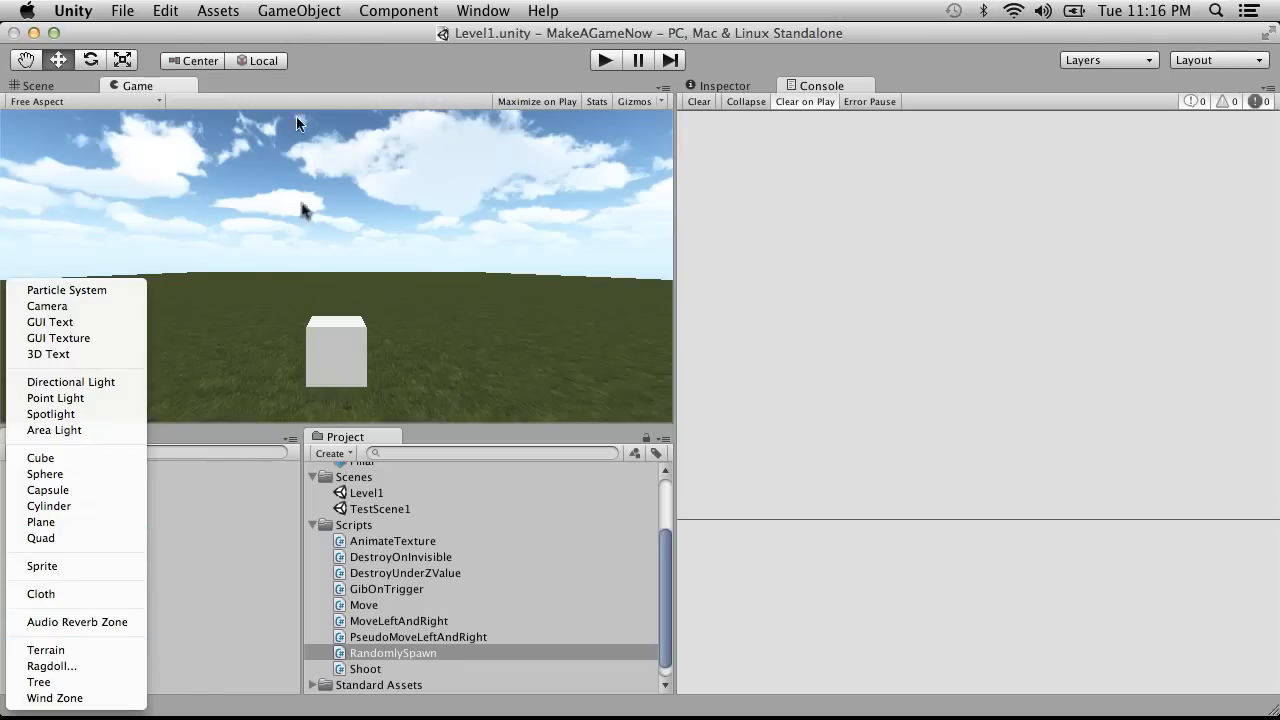
click(290, 27)
click(286, 10)
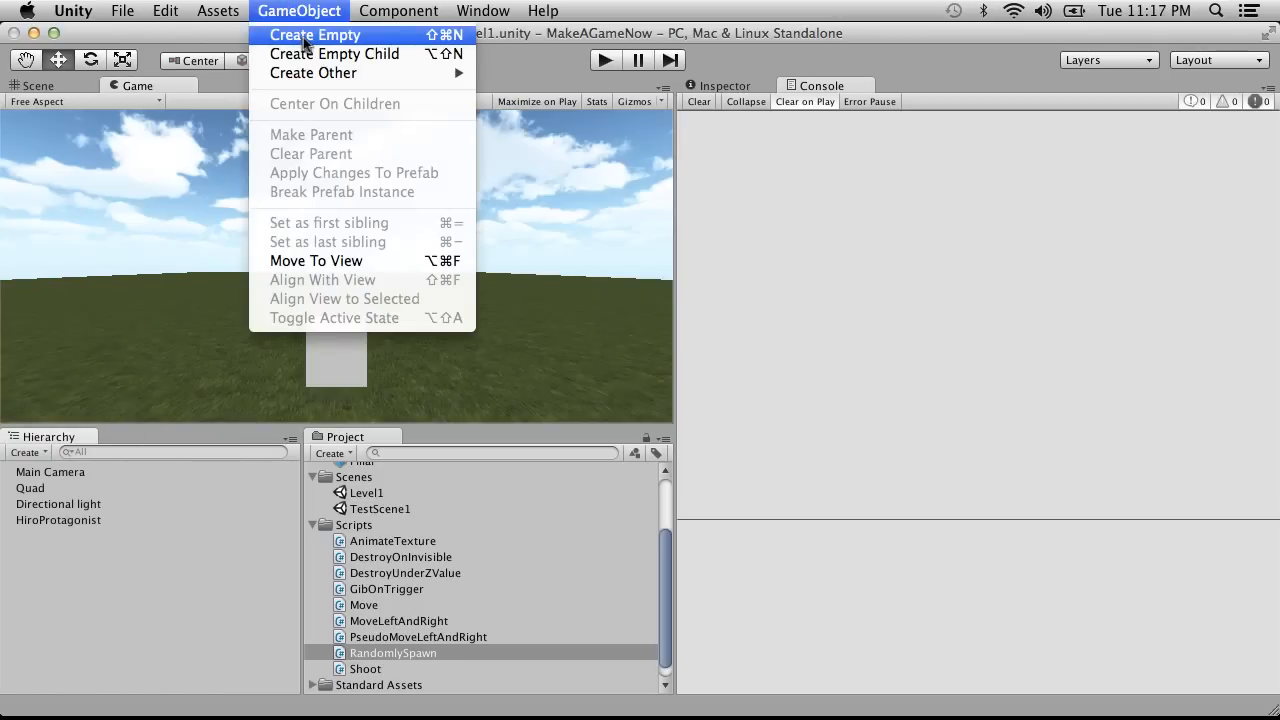
click(303, 37)
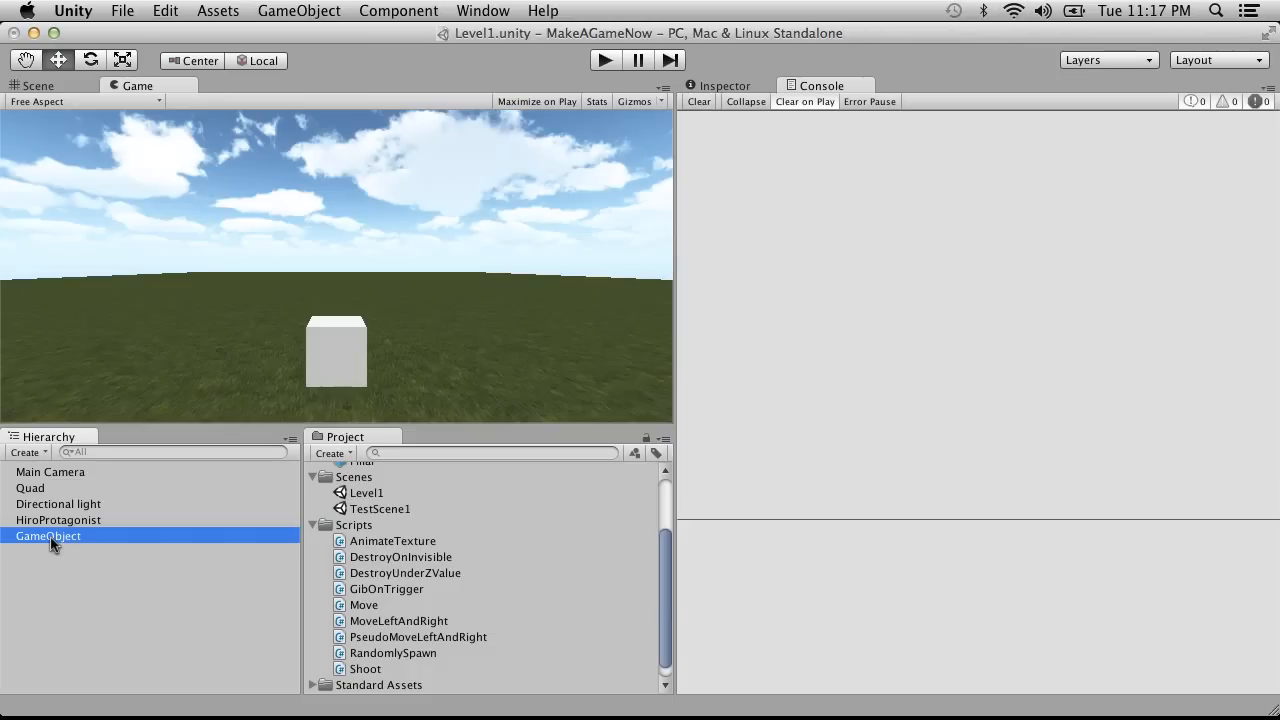
click(50, 537)
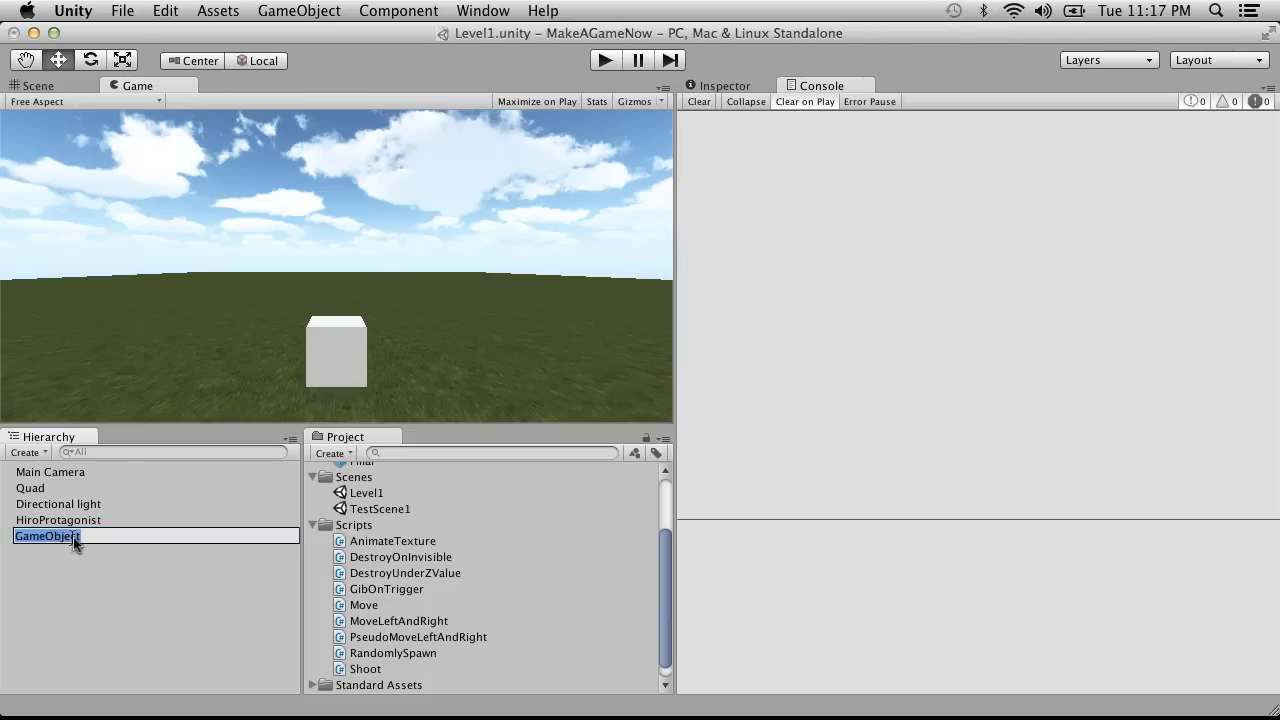
text(PlllarSpawner)
key(Return)
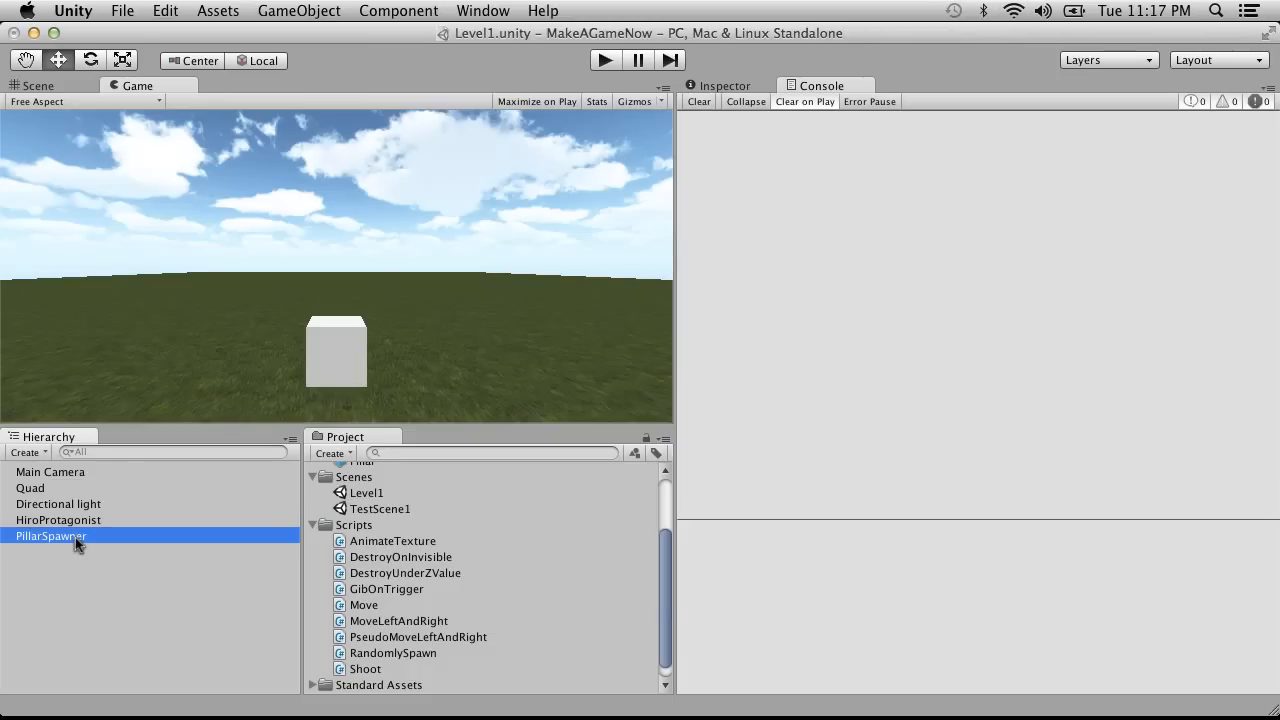
Step: Position PillarSpawner above the ground plane in the scene, at about Y 3.26 and Z -33.57
click(34, 86)
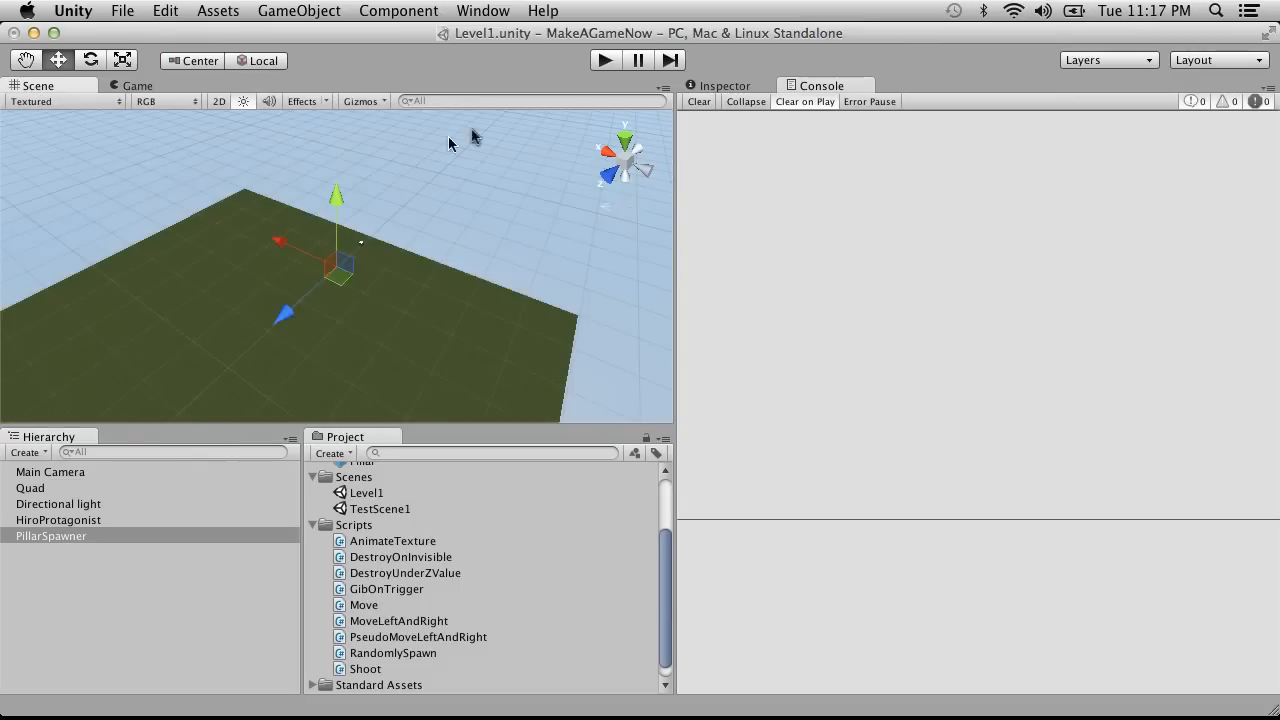
click(725, 88)
alt+drag(546, 296, 451, 309)
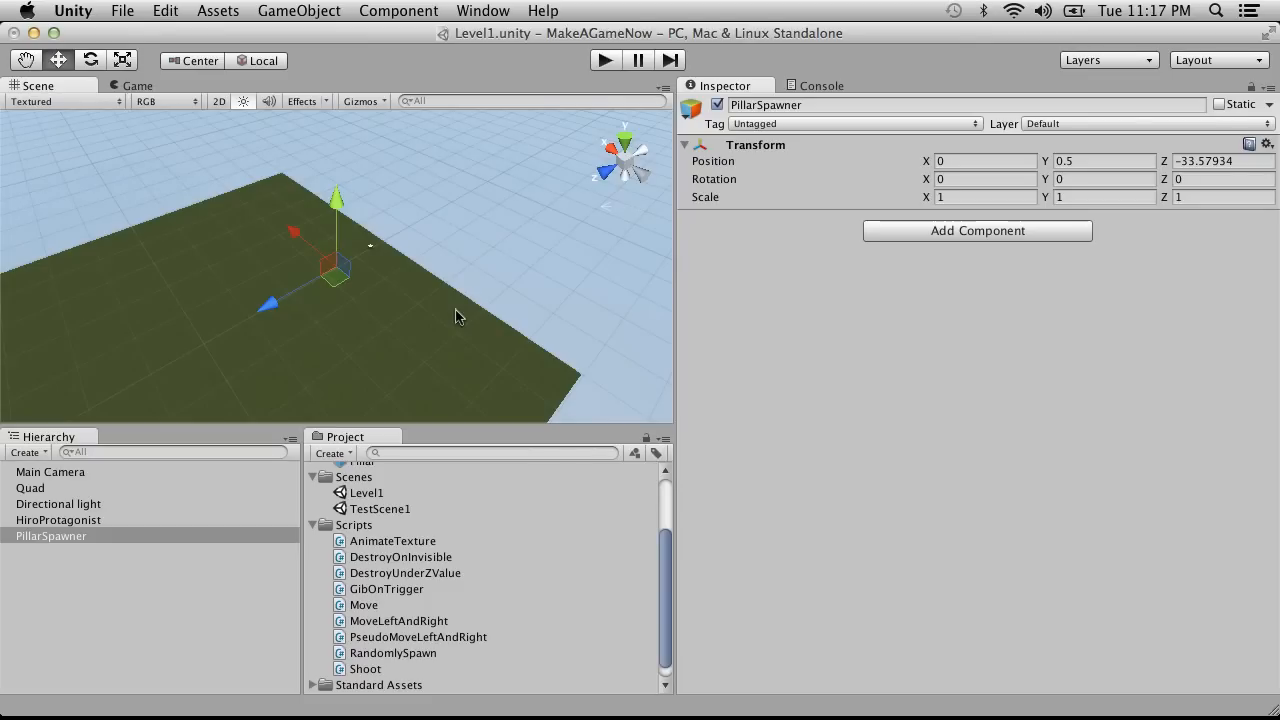
alt+drag(294, 309, 346, 86)
scroll(318, 205, up, 8)
drag(296, 146, 231, 166)
click(330, 152)
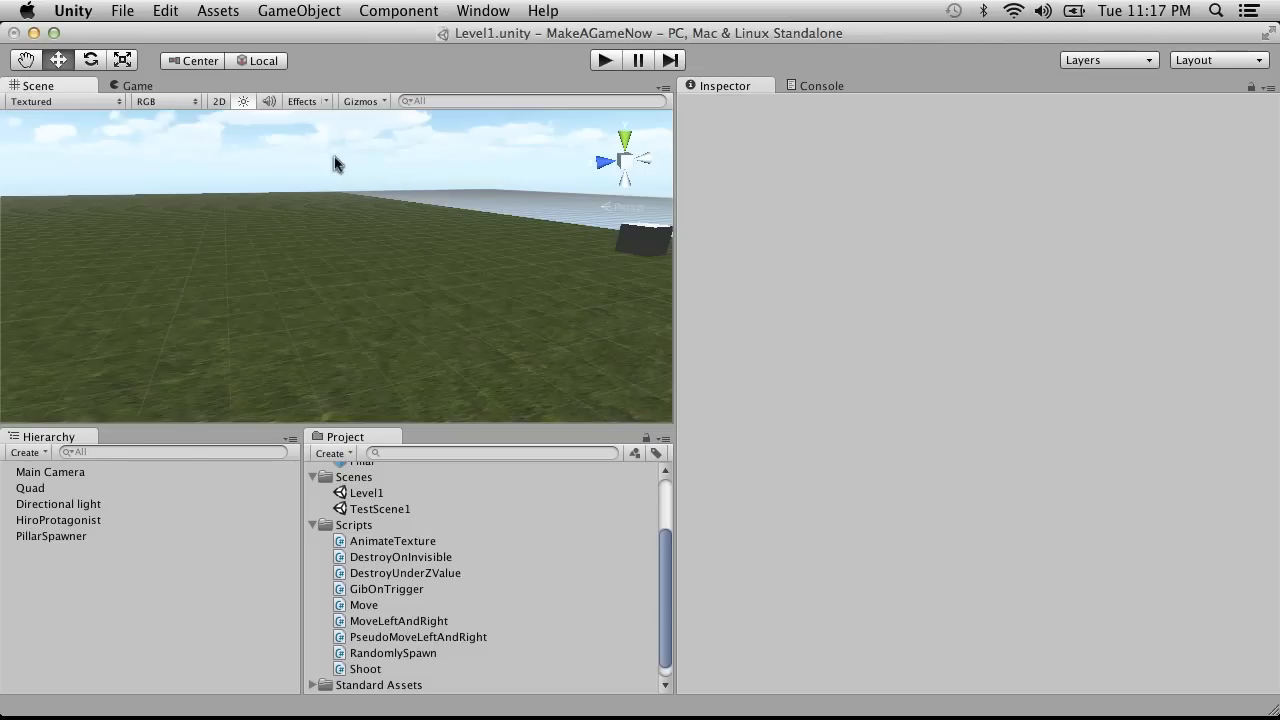
click(46, 471)
click(60, 535)
alt+drag(383, 312, 906, 149)
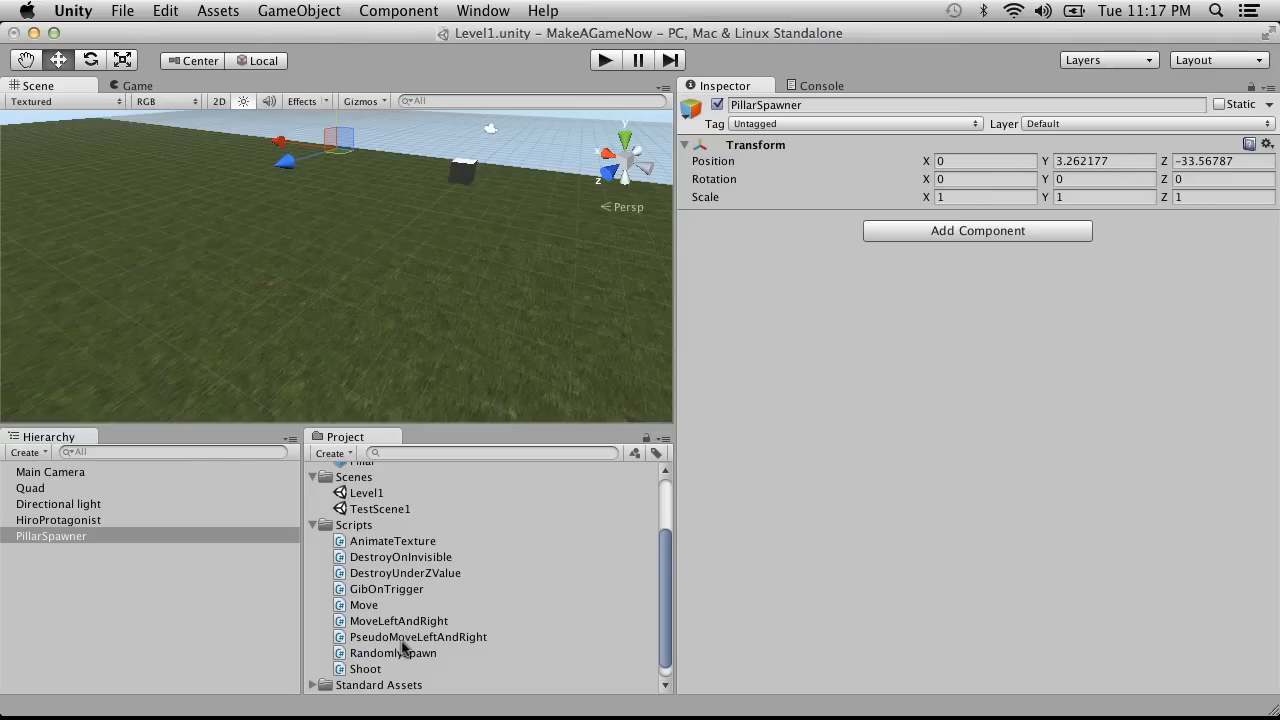
Step: Attach the RandomlySpawn script to PillarSpawner and compare the spawner's placement with HiroProtagonist's in the scene
drag(427, 656, 60, 538)
click(96, 520)
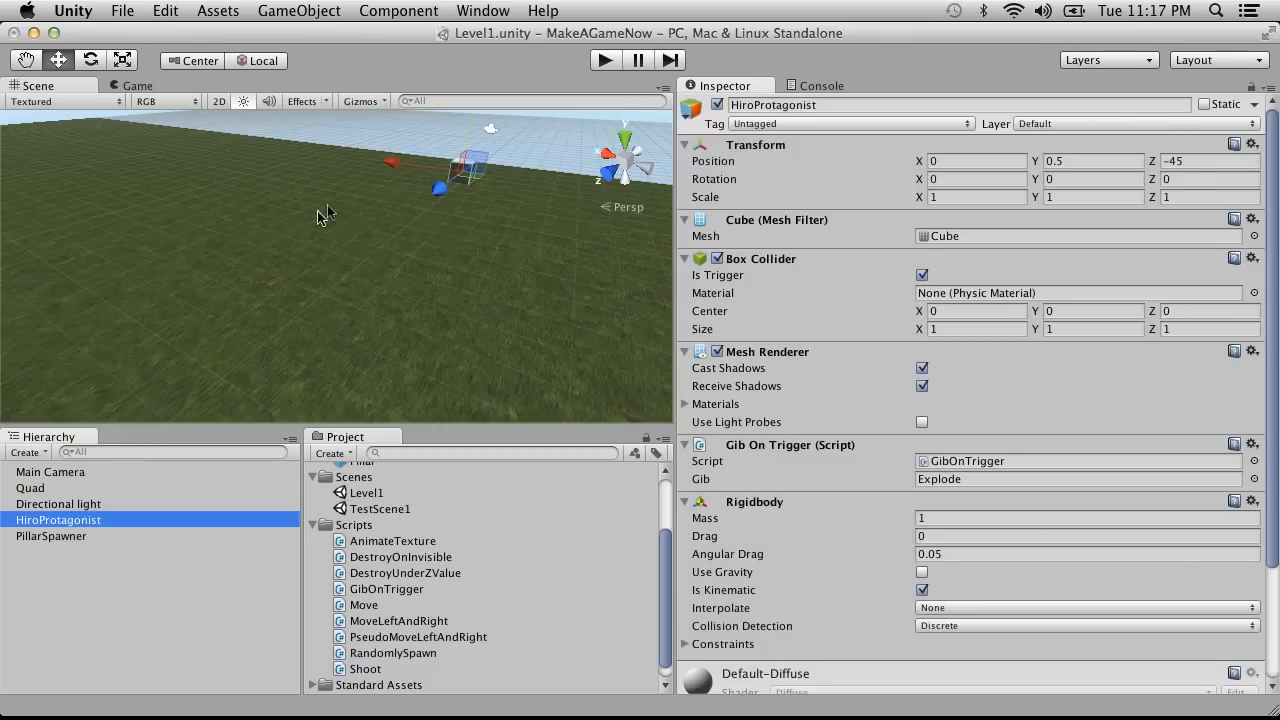
click(85, 538)
key(f)
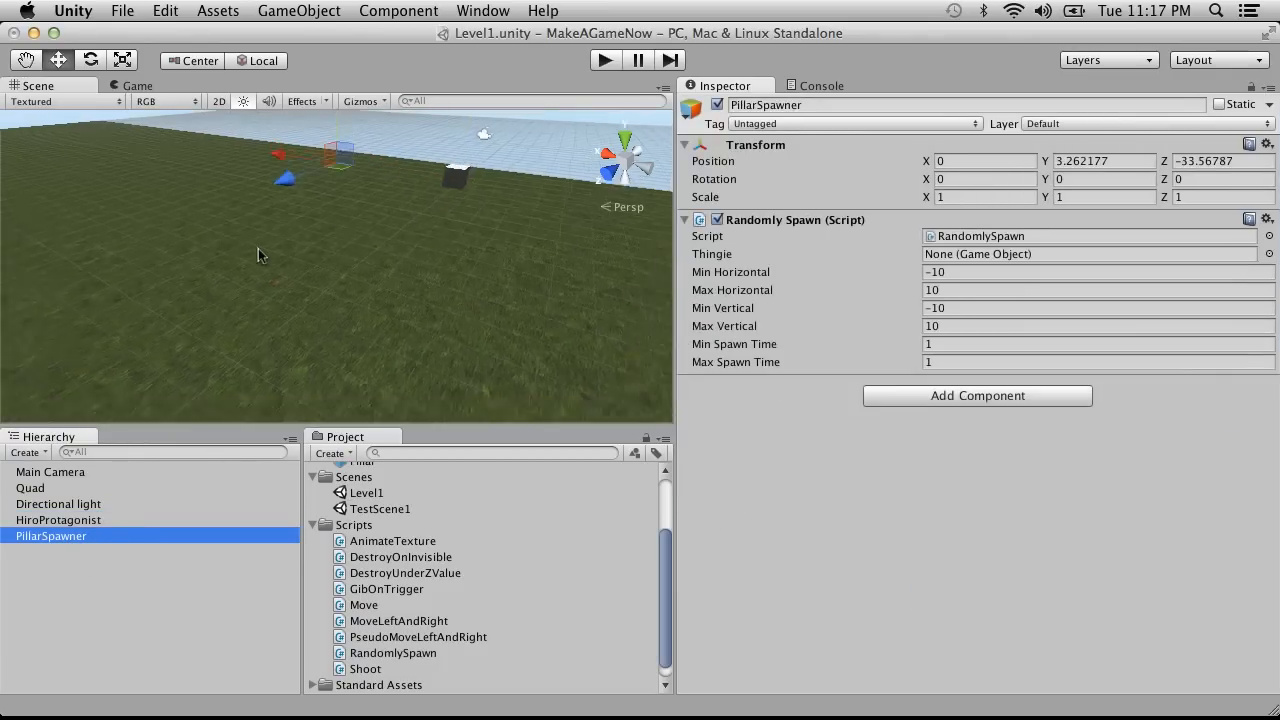
alt+drag(446, 237, 215, 260)
drag(262, 165, 112, 182)
click(46, 536)
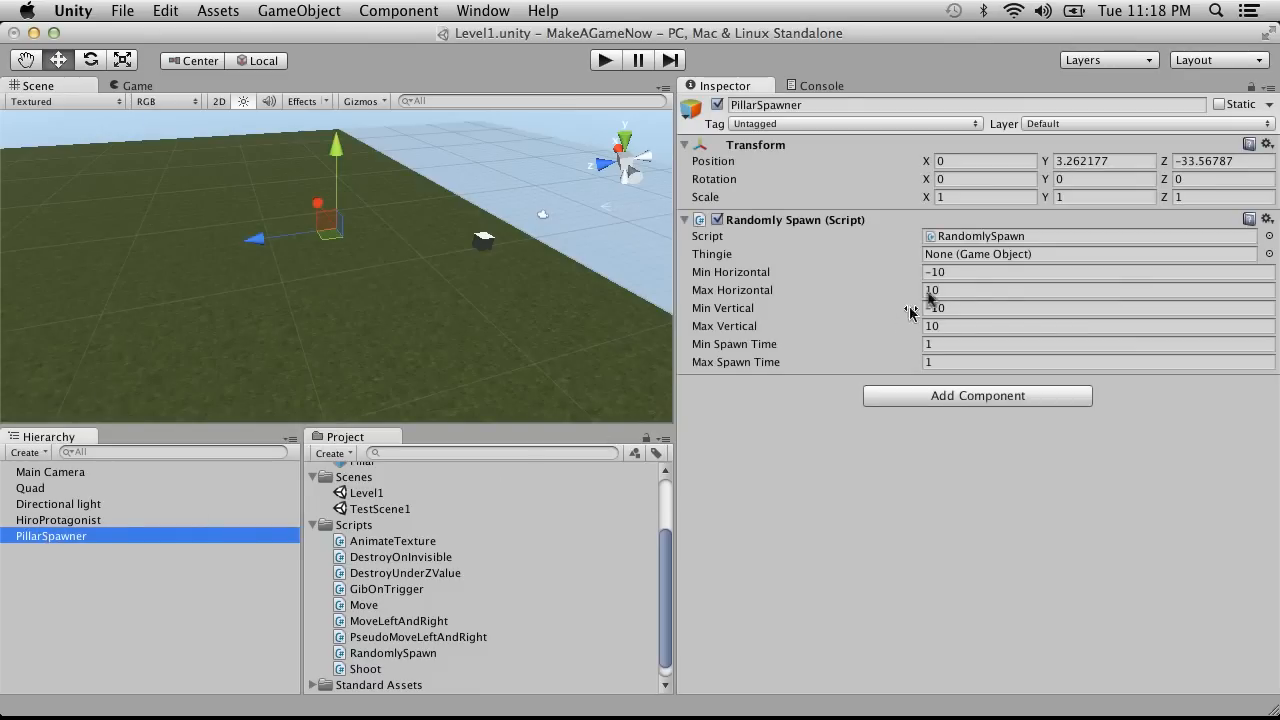
Step: Assign the Pillar prefab to PillarSpawner's Thingie property and play-test the level
scroll(555, 517, up, 3)
drag(362, 538, 994, 253)
click(604, 61)
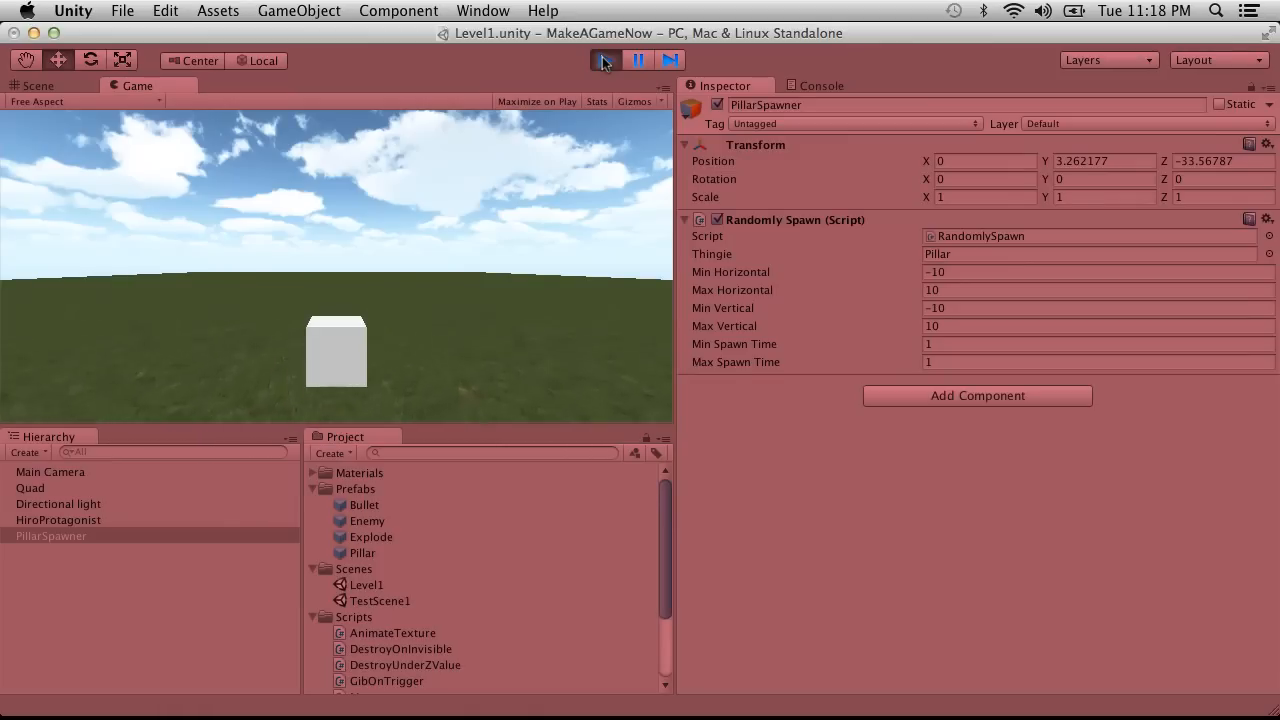
click(603, 61)
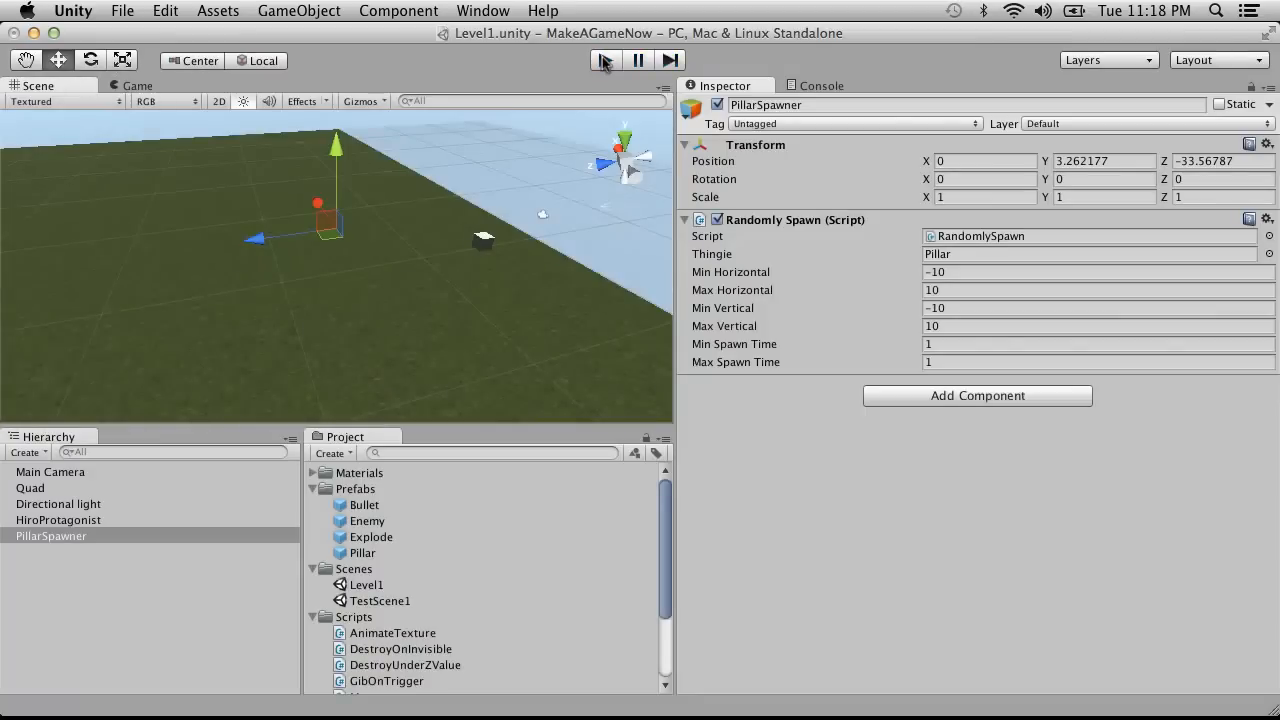
Step: Switch to MonoDevelop and insert a new line after the Instantiate statement in SpawnNow
key(ctrl+Right)
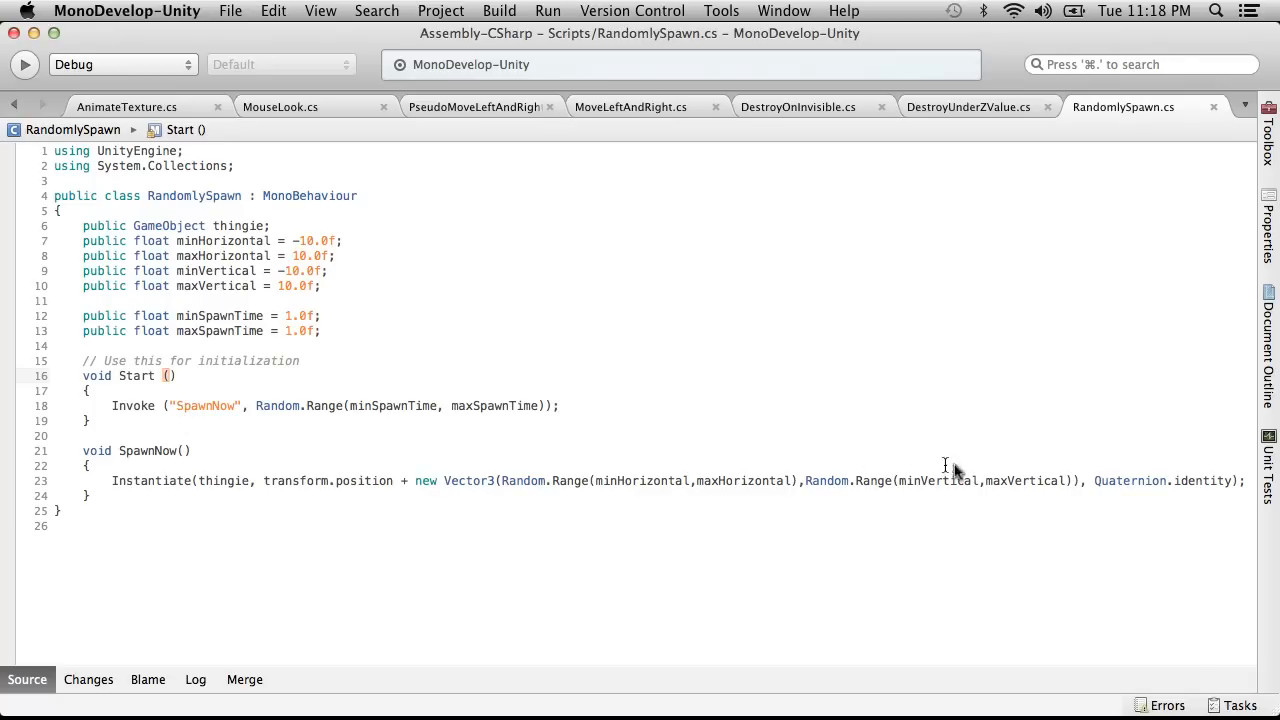
click(1243, 481)
key(Return)
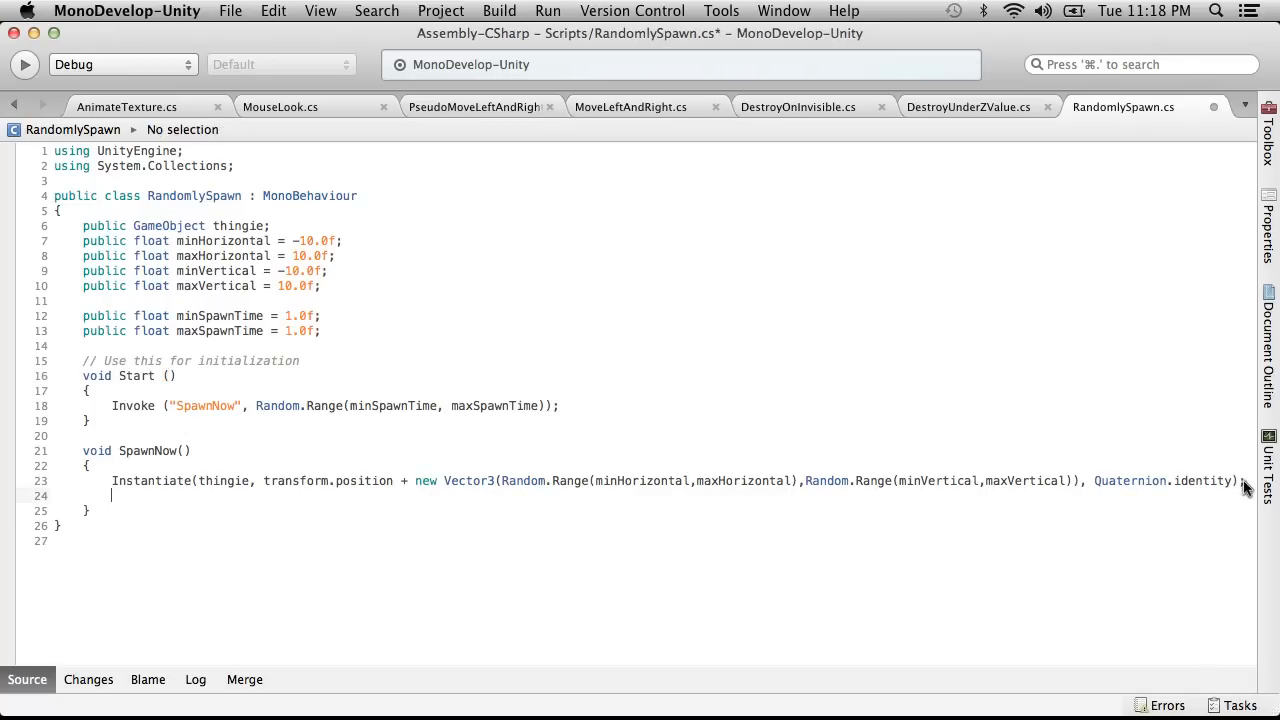
text(Invo)
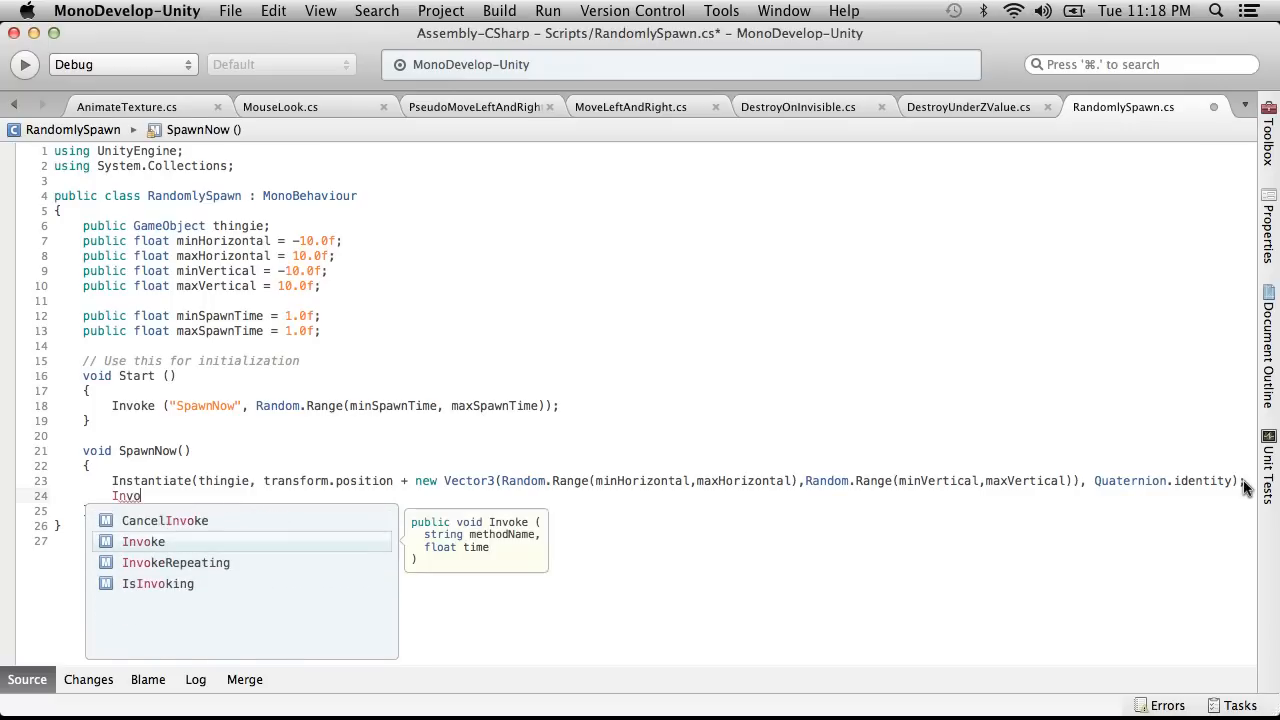
text(ke()
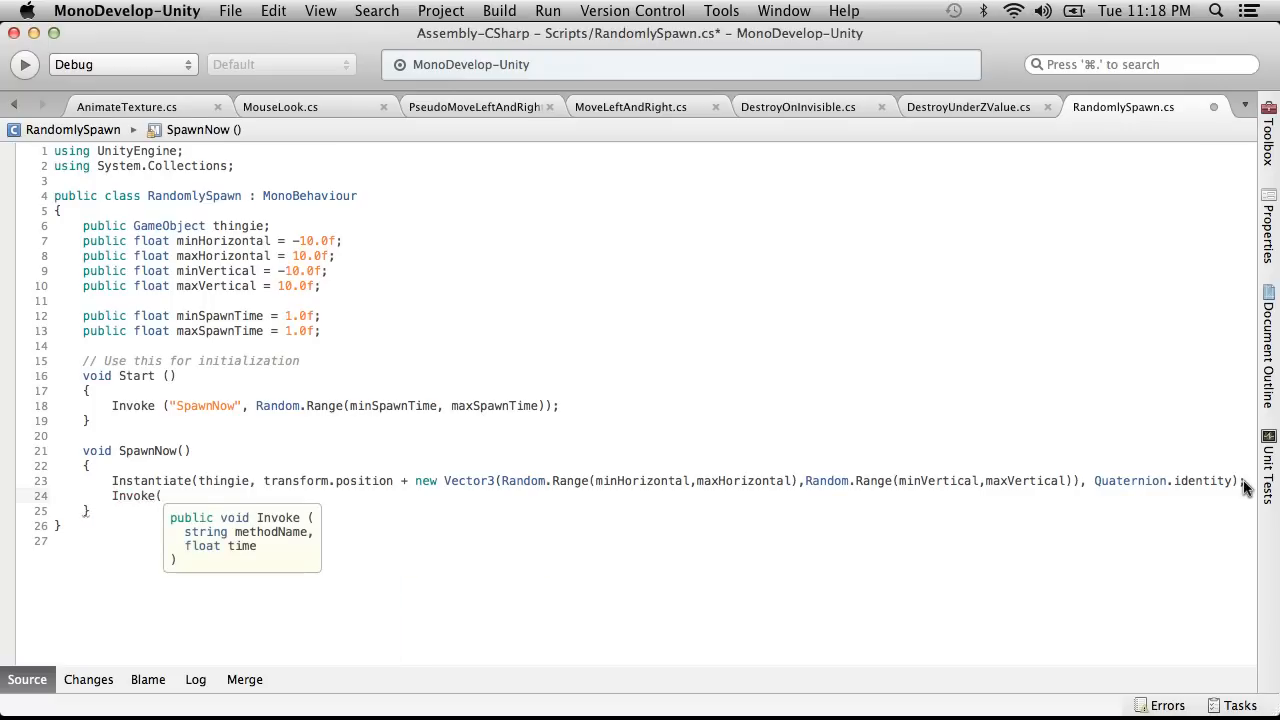
key(ctrl+Left)
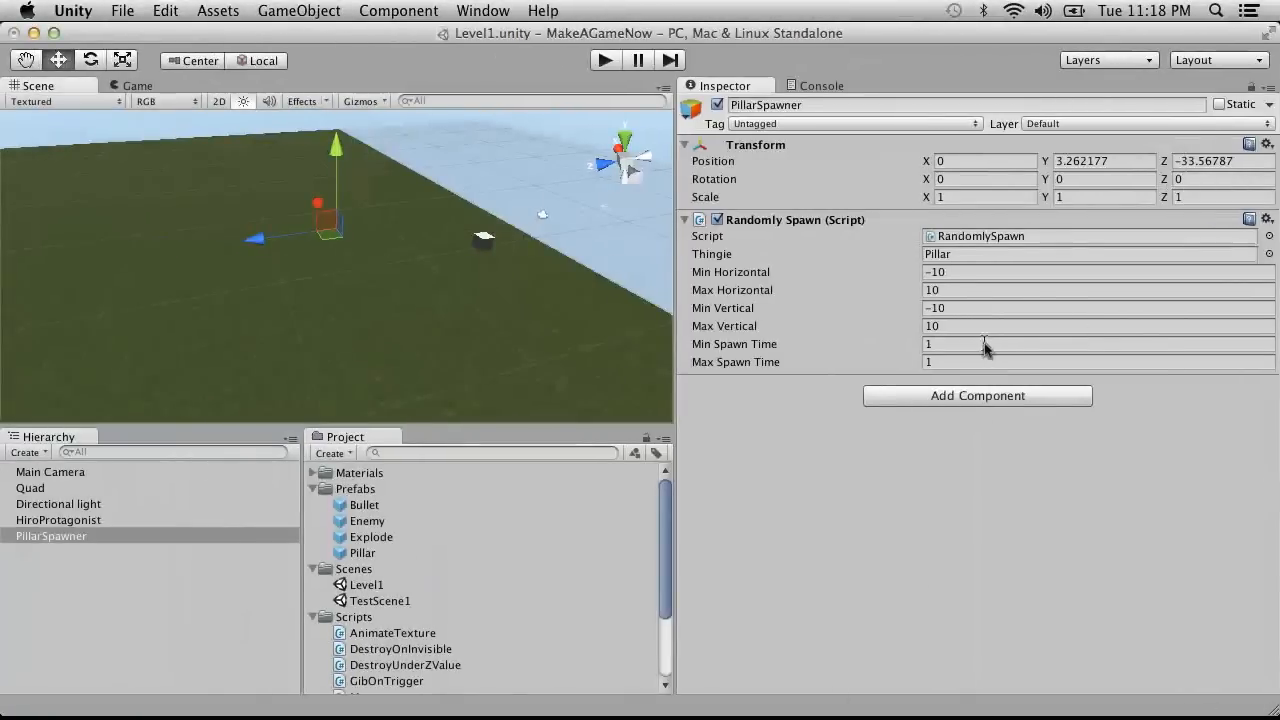
key(ctrl+Right)
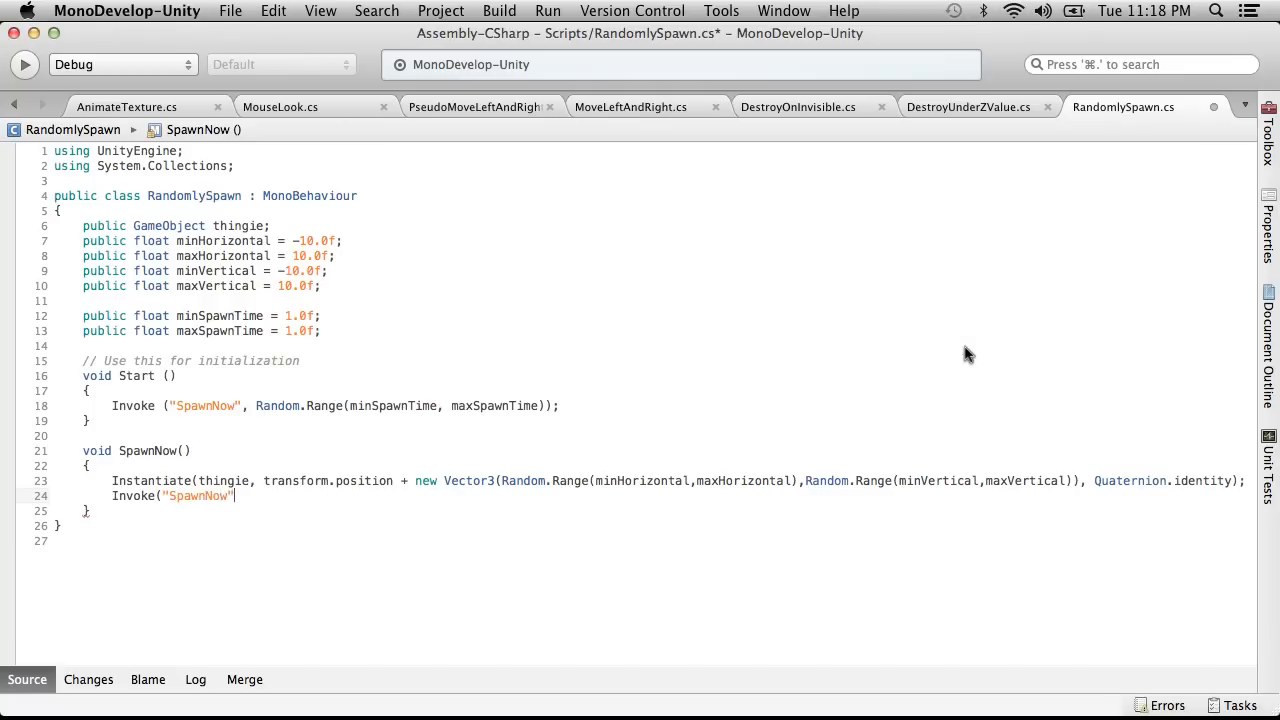
text(,)
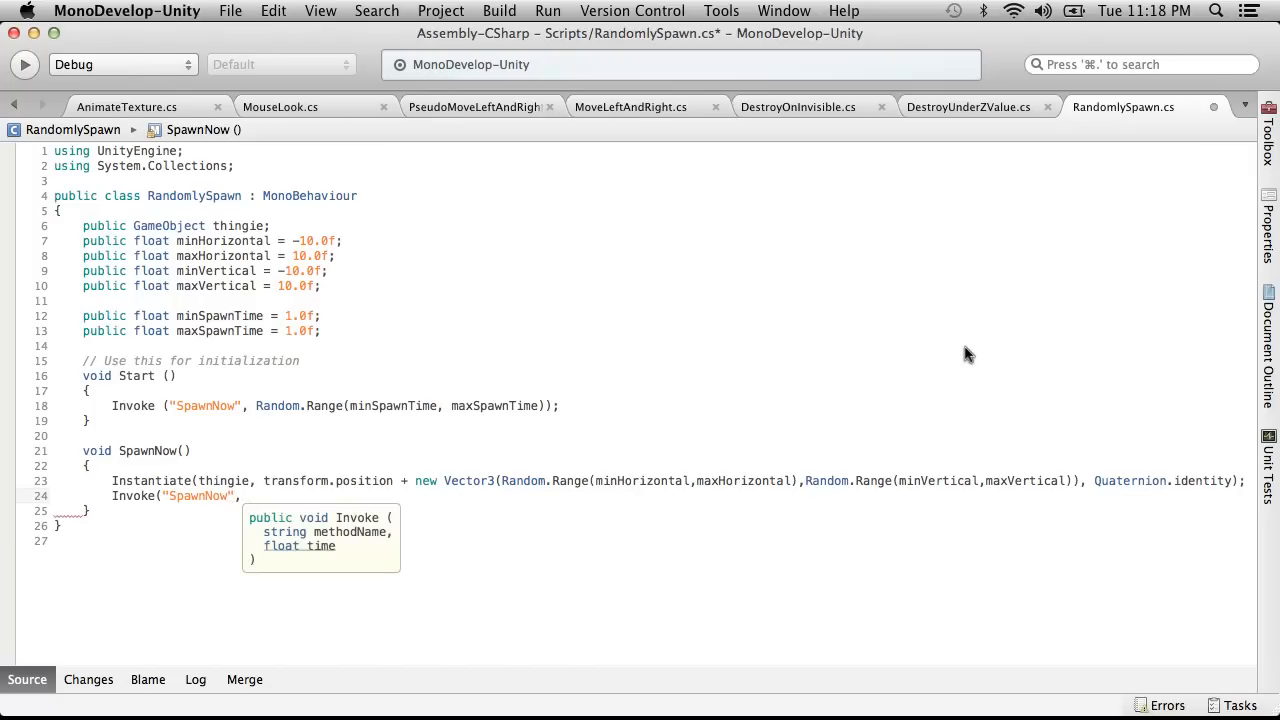
Step: Copy the full Invoke statement from Start and paste it over the incomplete Invoke line in SpawnNow
drag(586, 405, 84, 405)
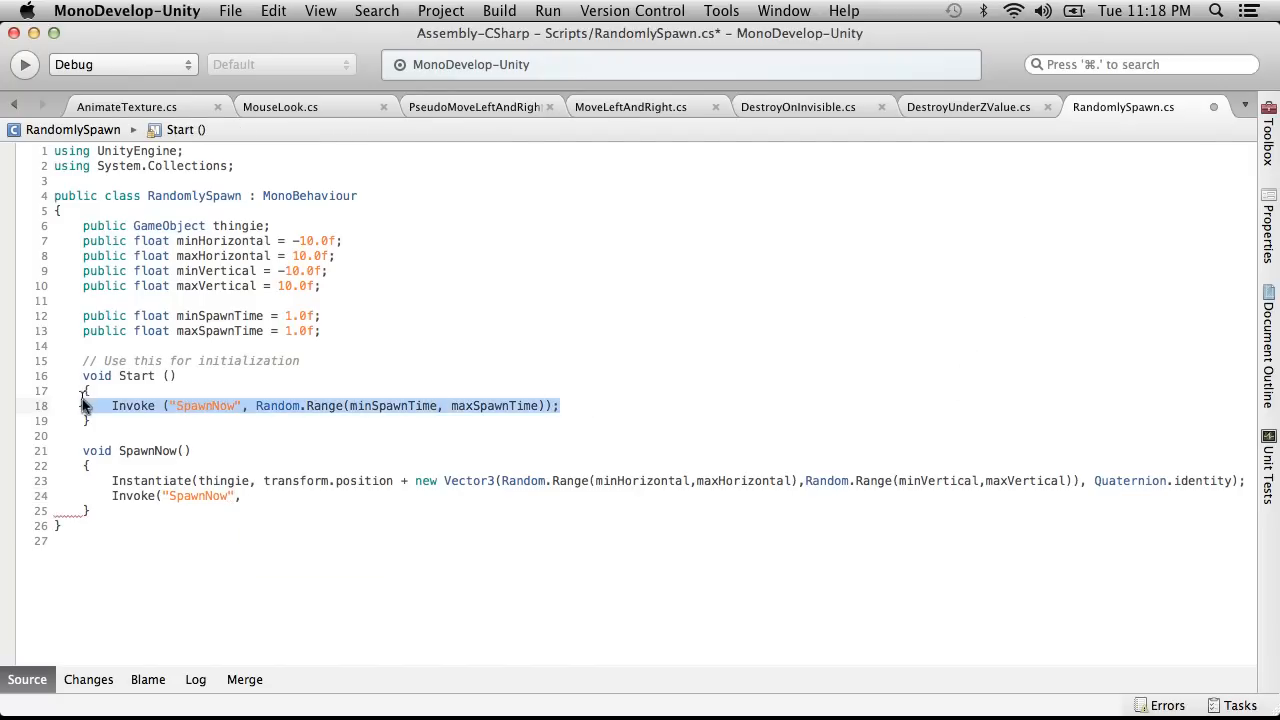
key(super+c)
drag(292, 496, 104, 496)
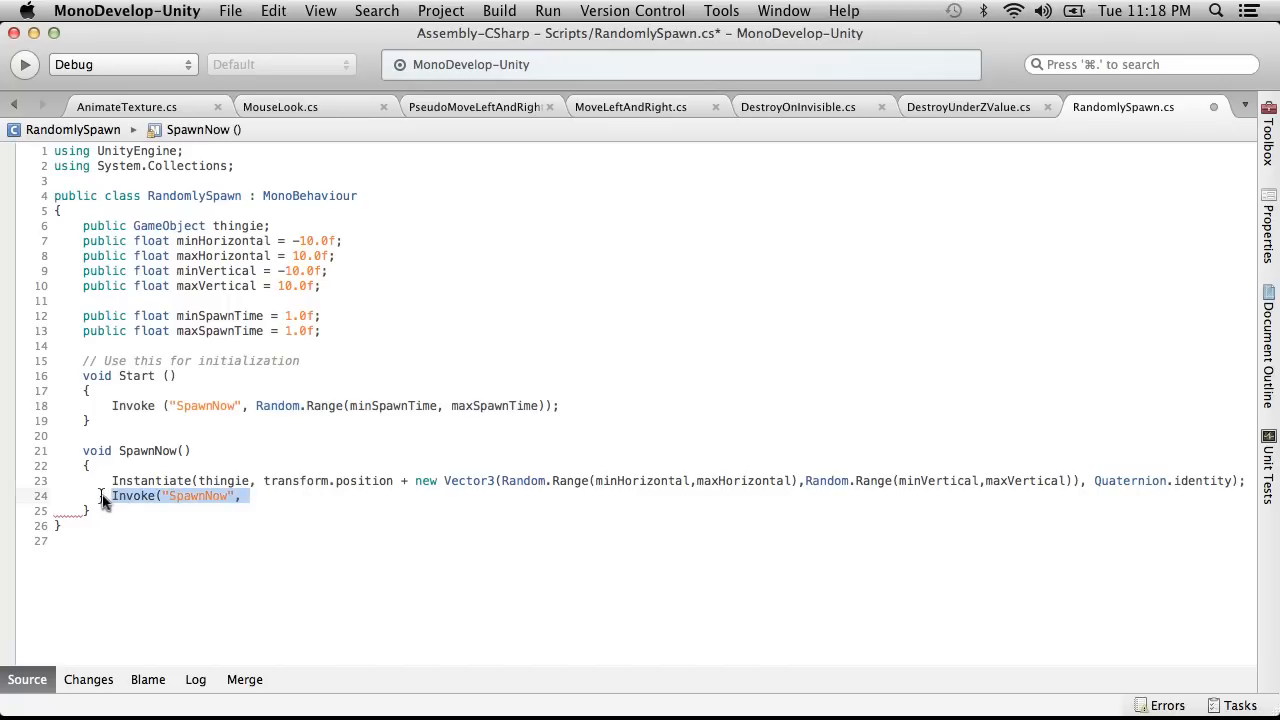
key(super+v)
Step: Save the RandomlySpawn script, switch to Unity and play-test the repeated pillar spawning
click(170, 10)
click(220, 83)
key(super+Tab)
click(604, 60)
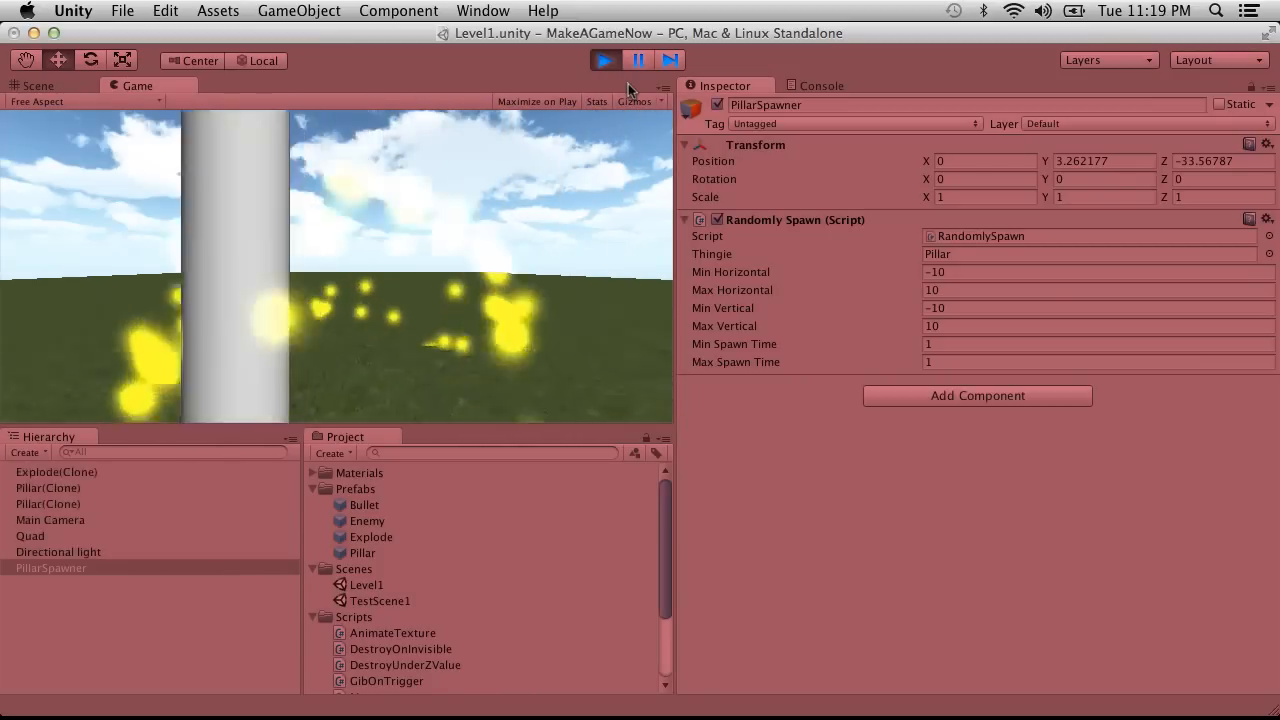
click(603, 61)
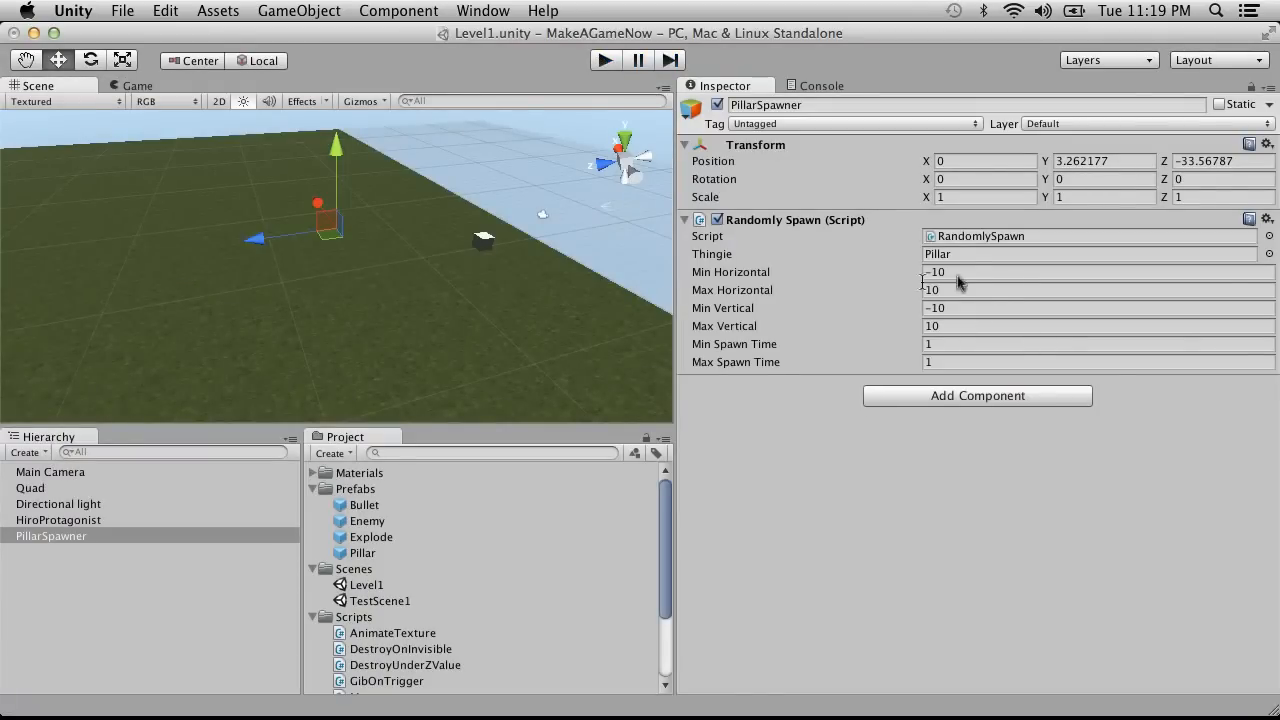
Step: Set PillarSpawner's Min Vertical and Max Vertical to 0 and run the level
click(980, 308)
text(0)
click(960, 325)
text(0)
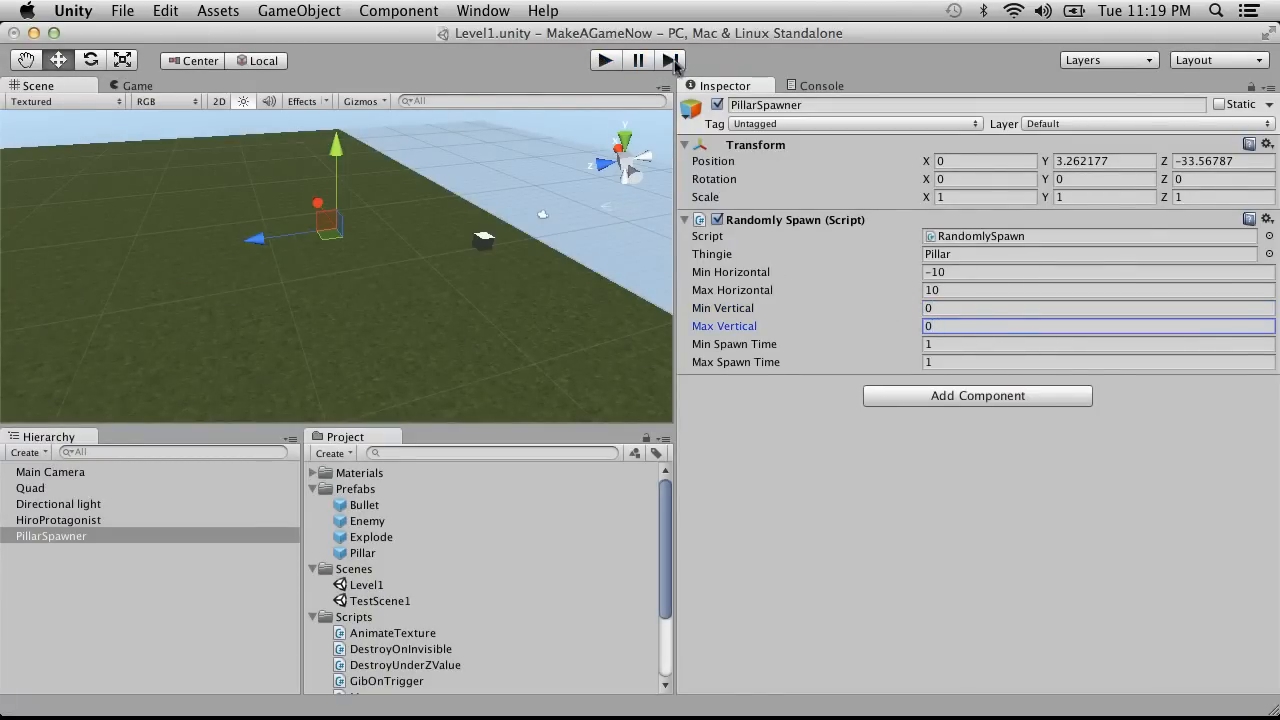
click(604, 60)
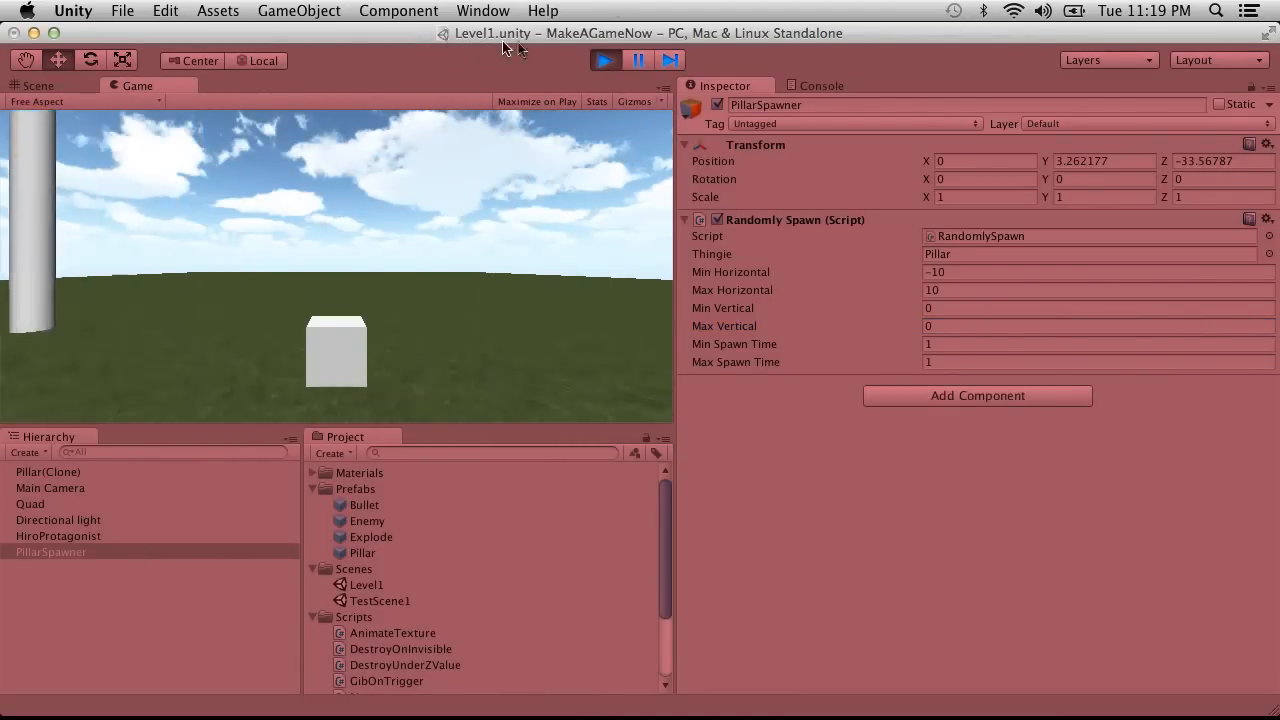
Step: Stop the play test and move PillarSpawner along Z to about 48, at the far edge of the ground
click(622, 63)
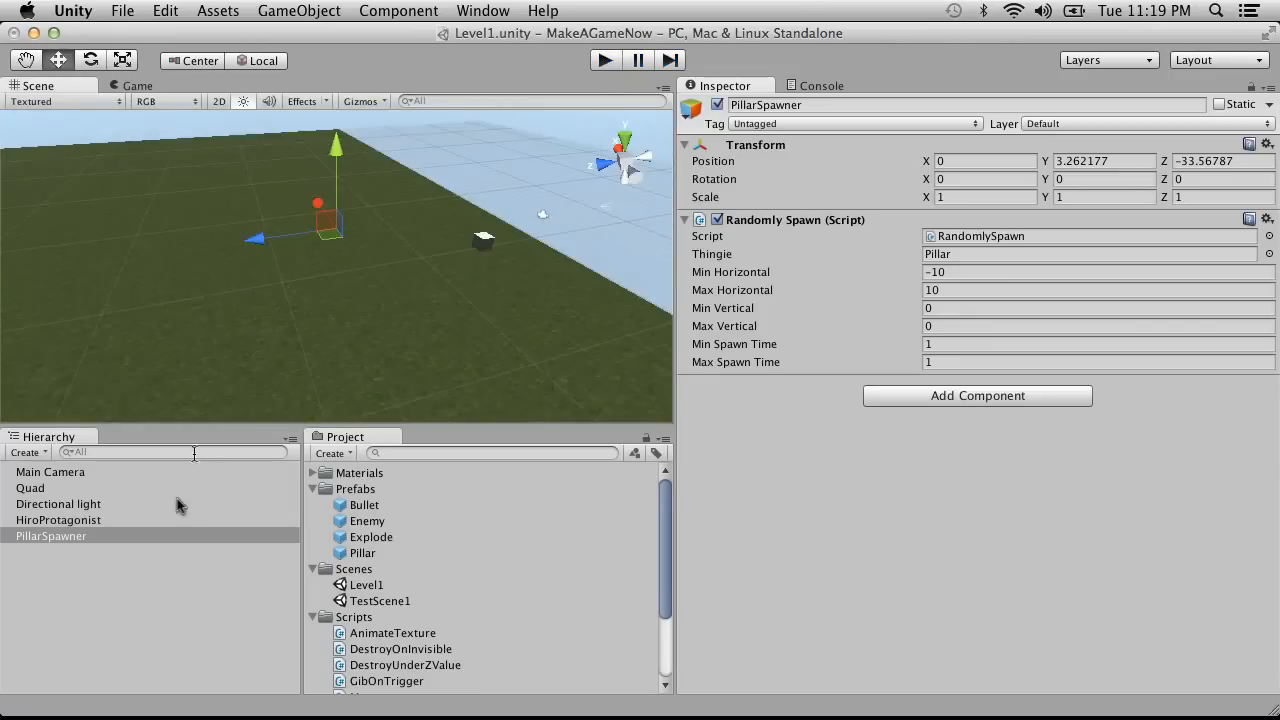
scroll(315, 267, down, 5)
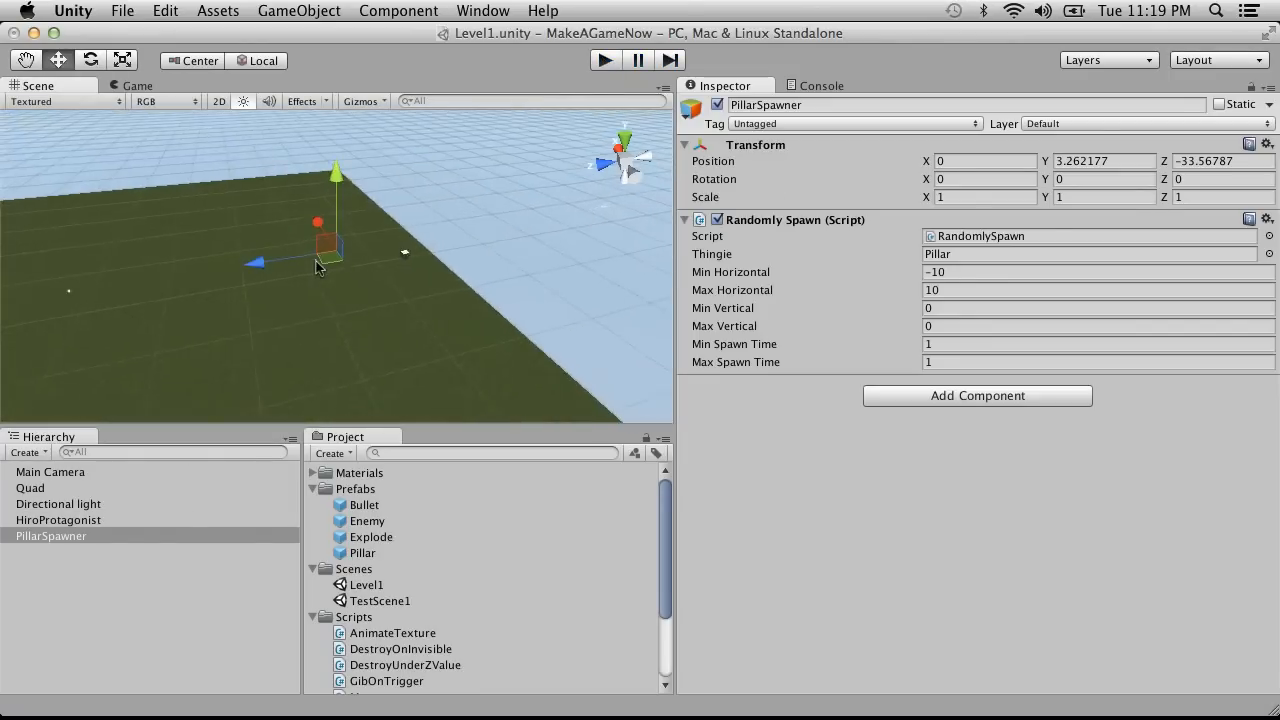
drag(250, 277, 0, 312)
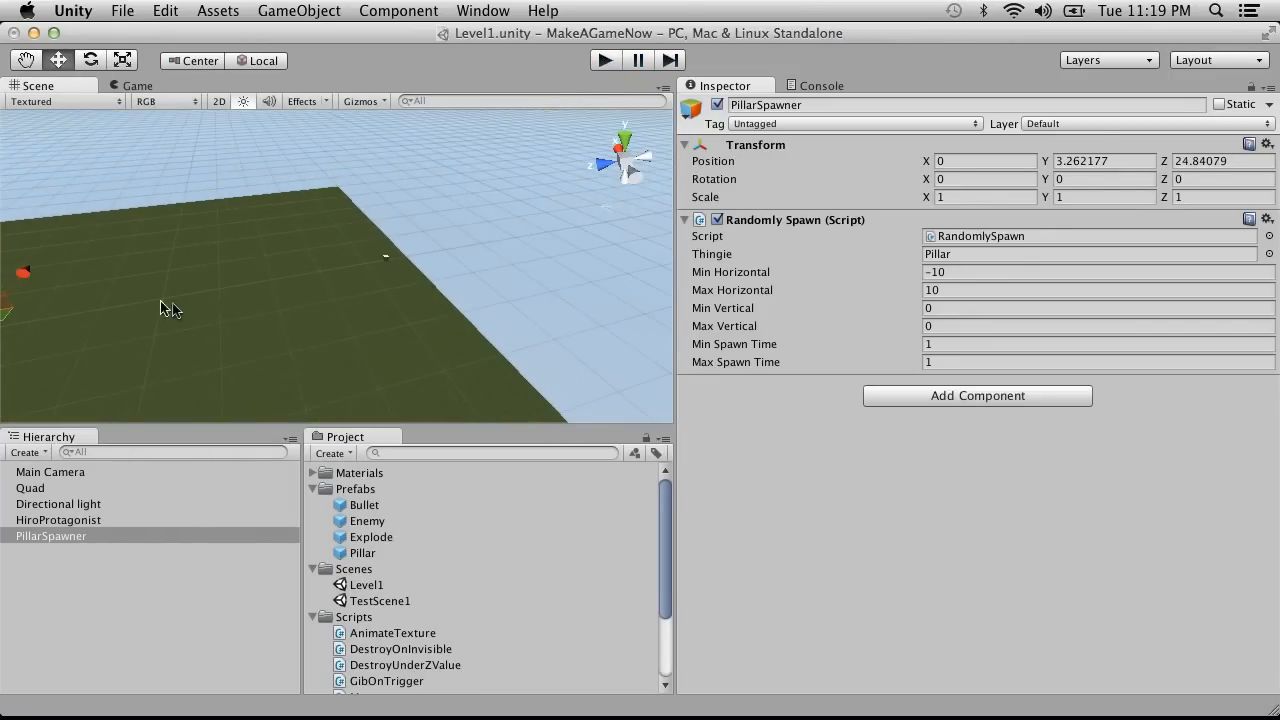
scroll(162, 300, down, 4)
drag(137, 302, 60, 302)
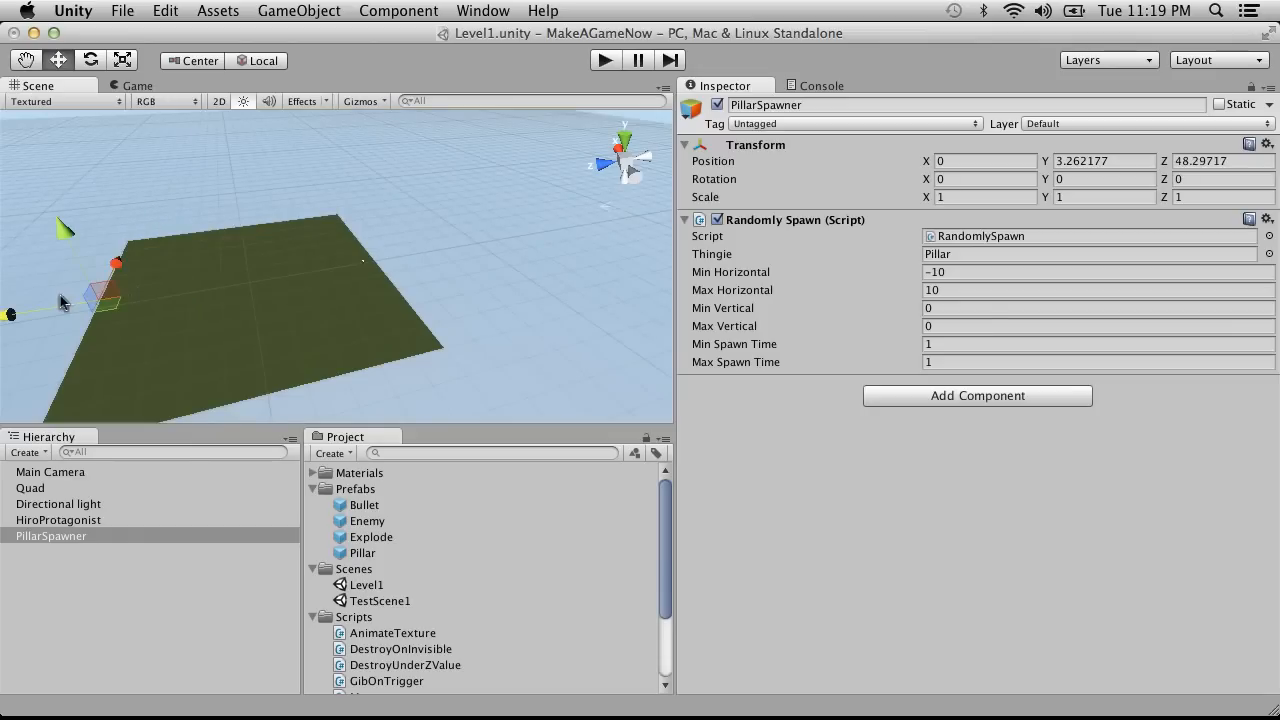
key(f)
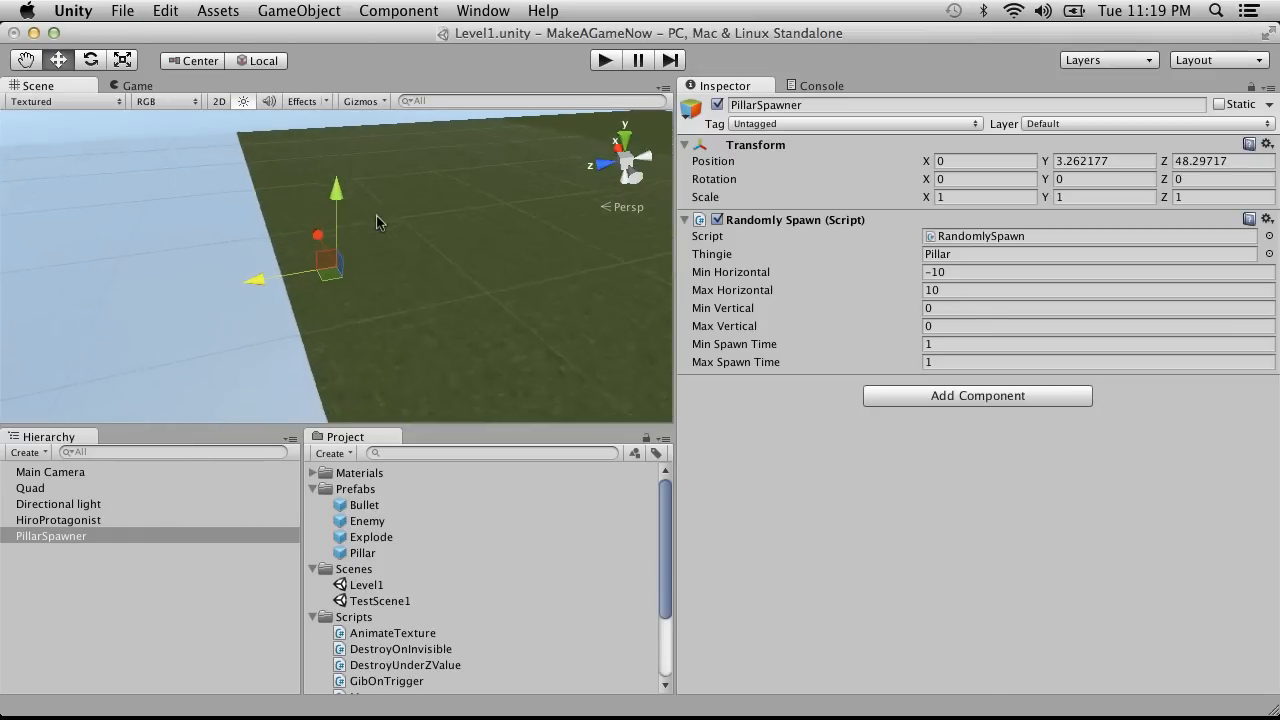
Step: Set PillarSpawner's Position to Y 10 and Z 50 and play-test the pillar spawning
click(1262, 164)
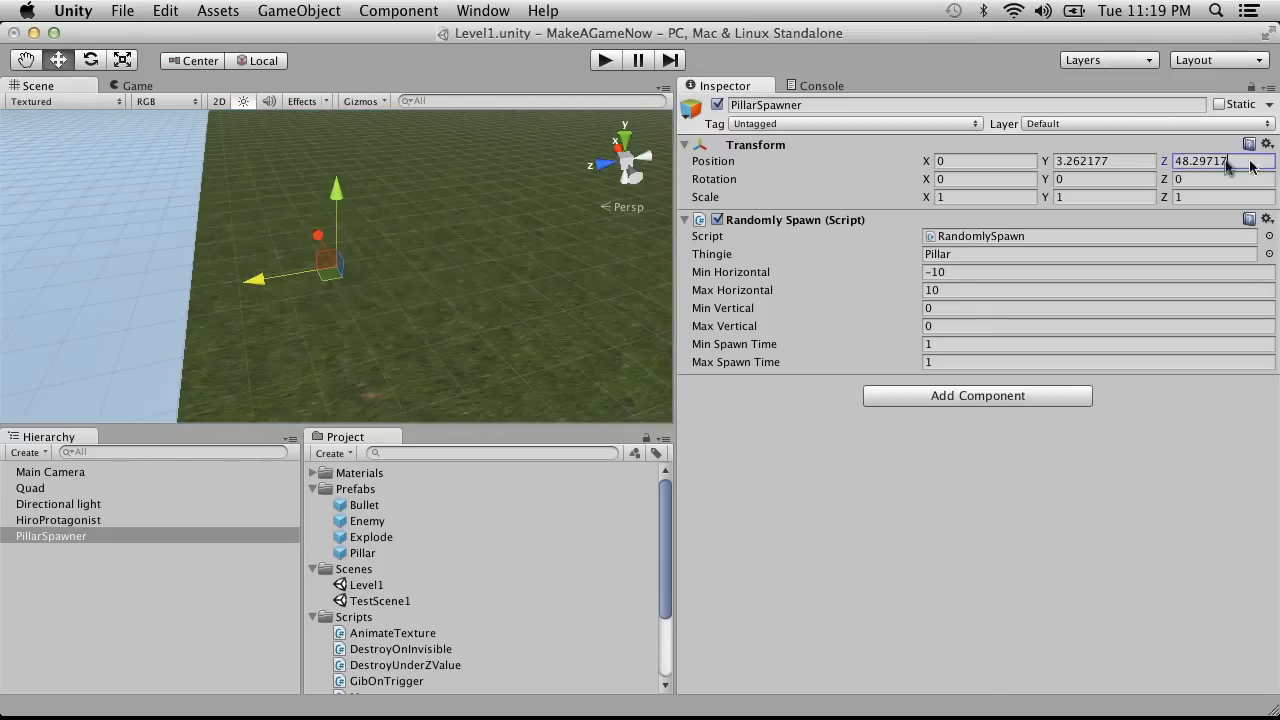
text(50)
drag(1127, 159, 951, 155)
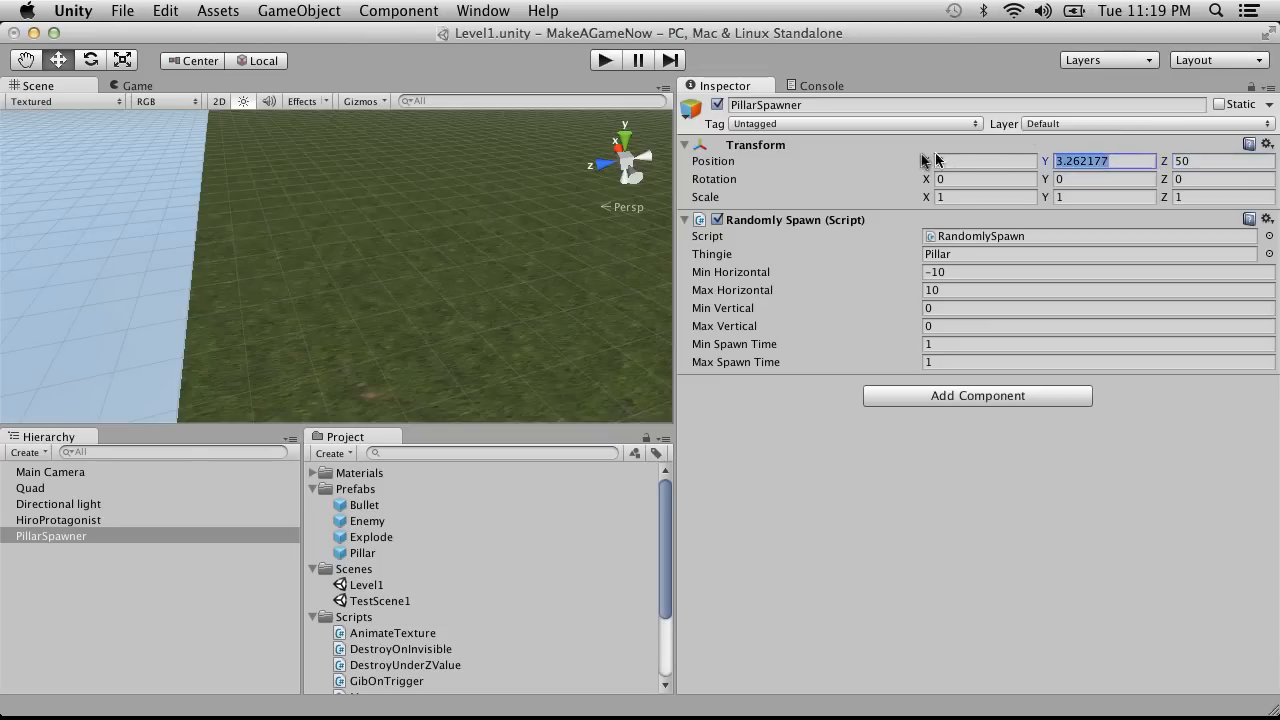
text(10)
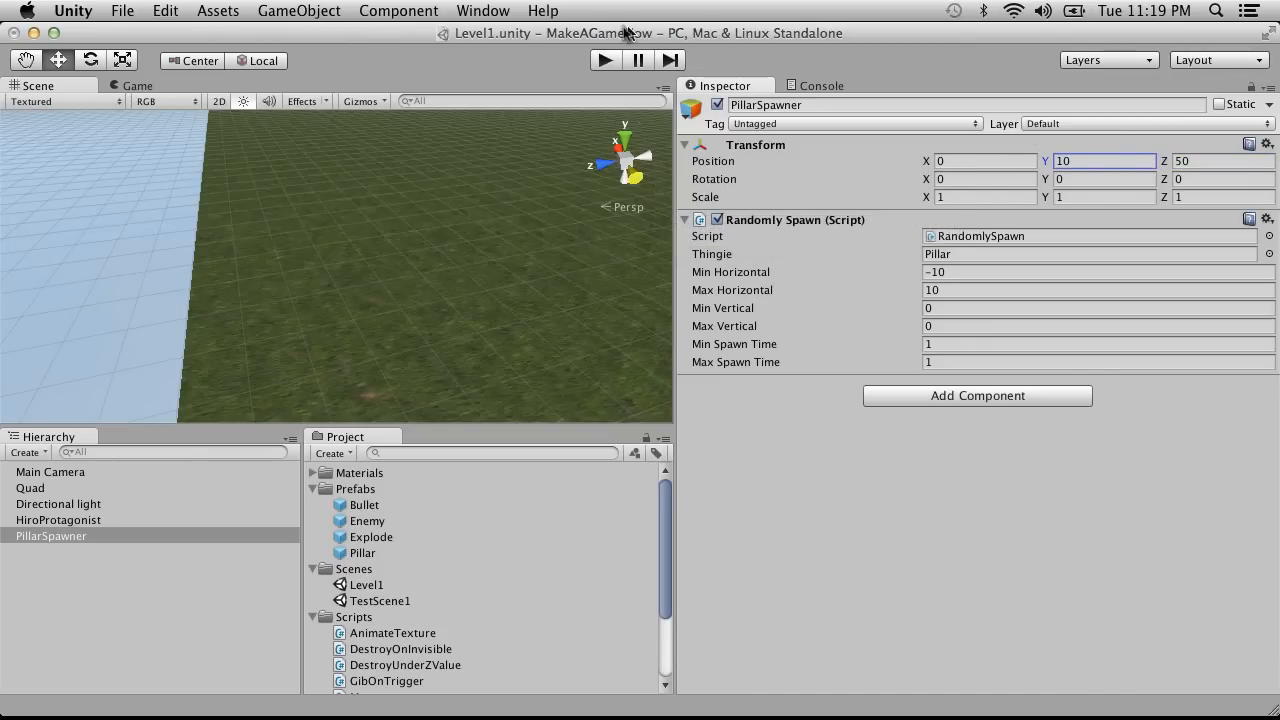
click(605, 60)
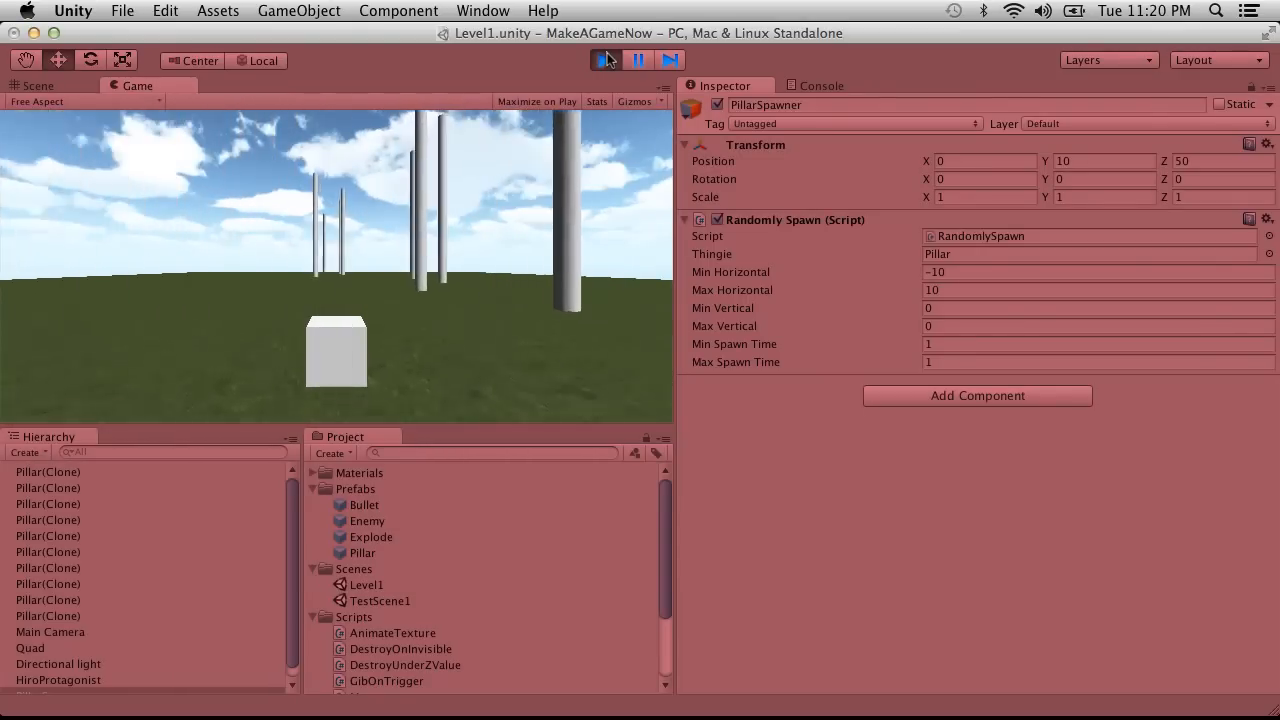
click(607, 60)
Step: Create a C# script named ScaleOverTime in the Scripts folder
scroll(455, 679, down, 3)
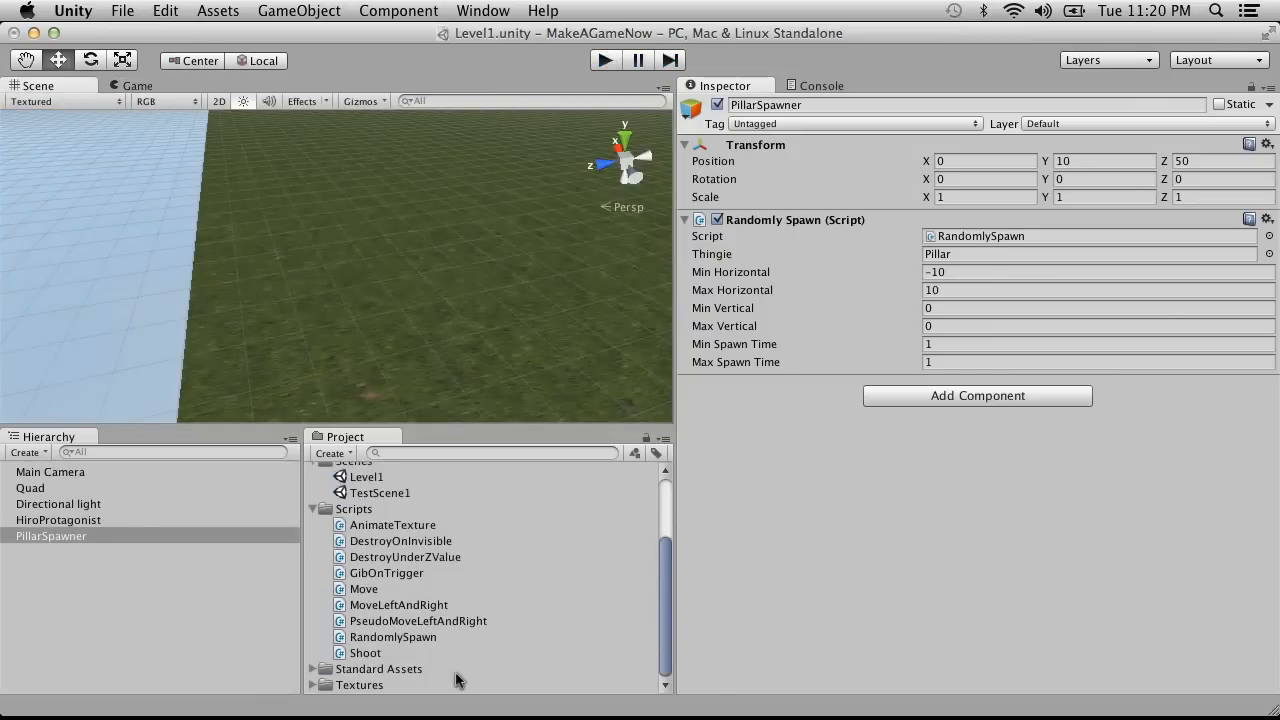
click(362, 525)
click(356, 509)
right_click(356, 509)
mouse_move(430, 424)
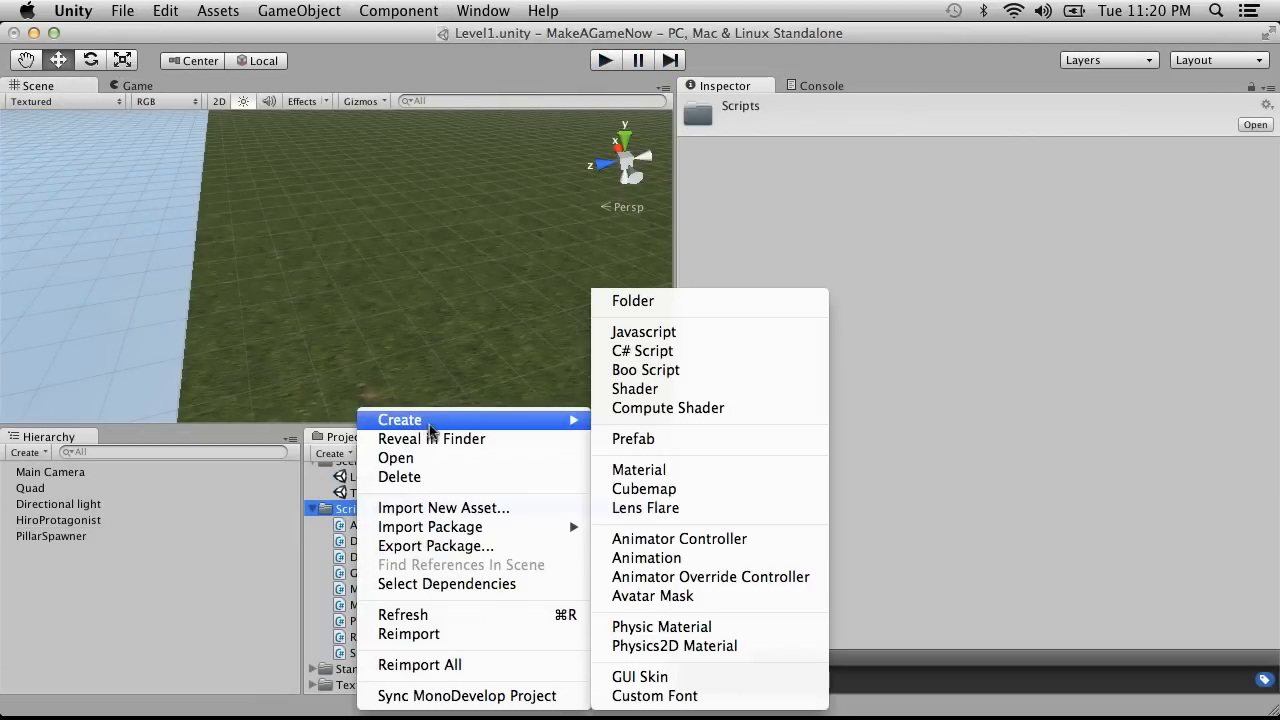
click(686, 353)
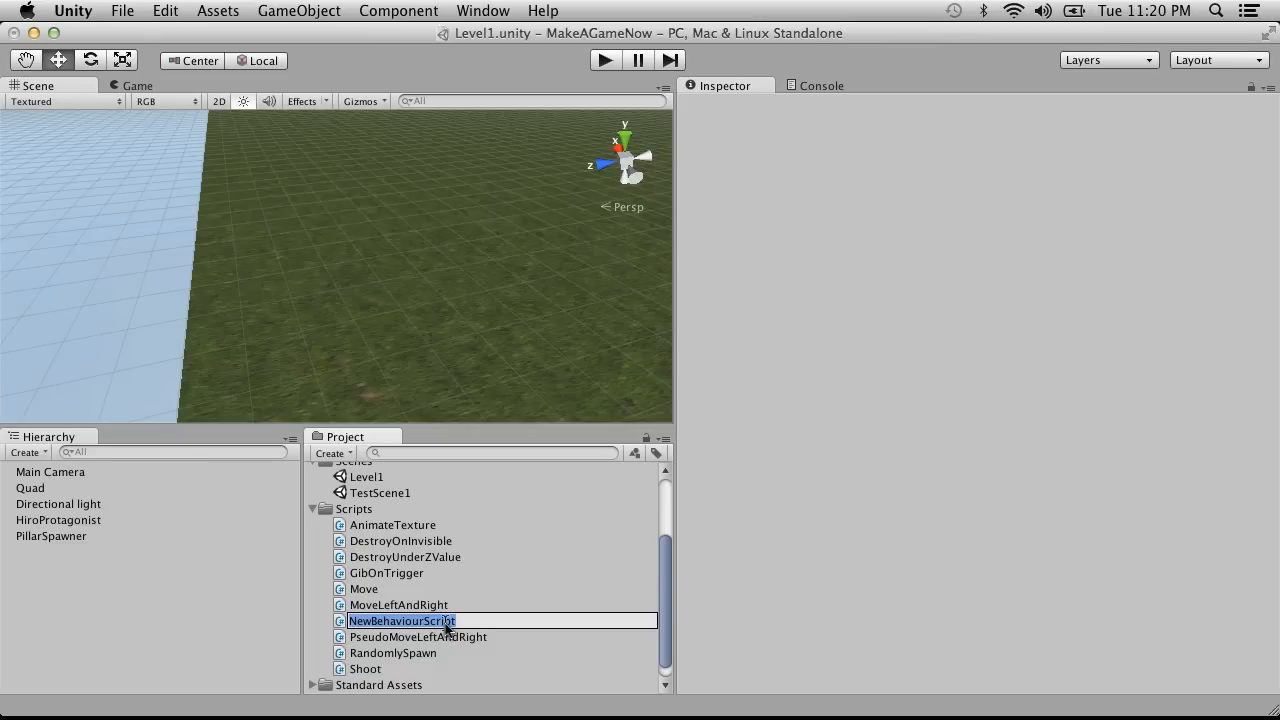
text(ScaleOverTime)
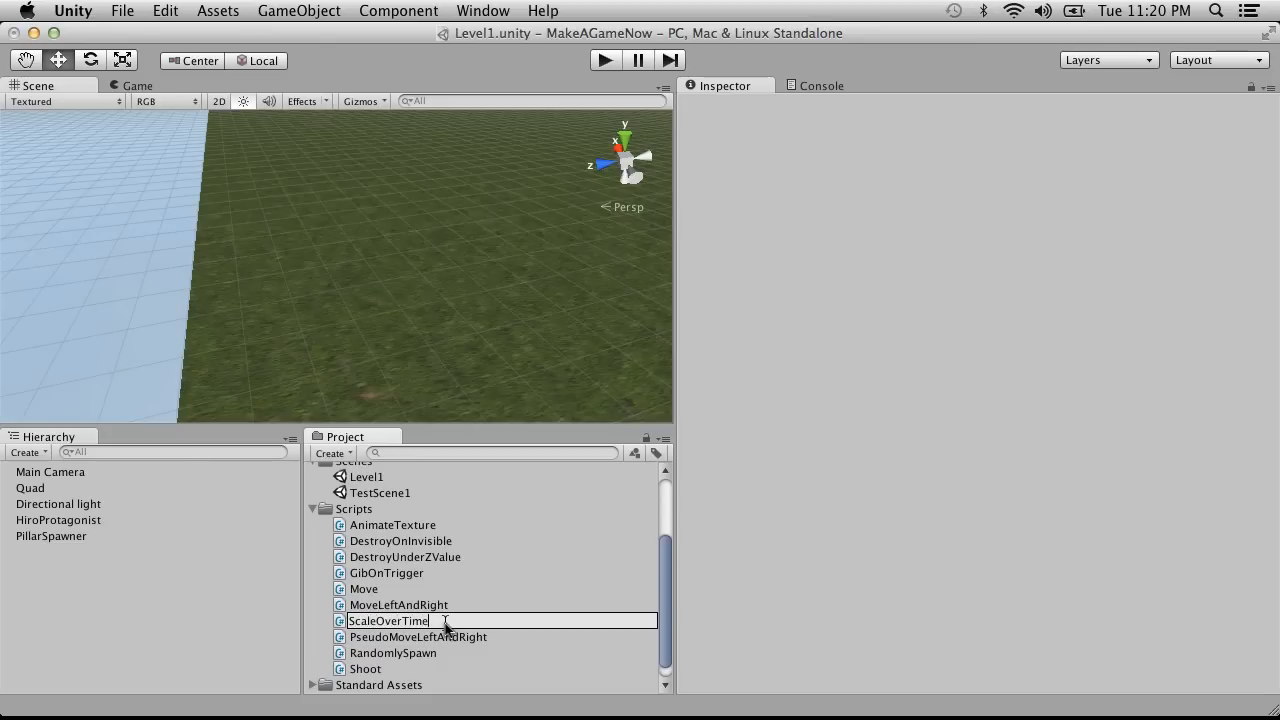
key(Return)
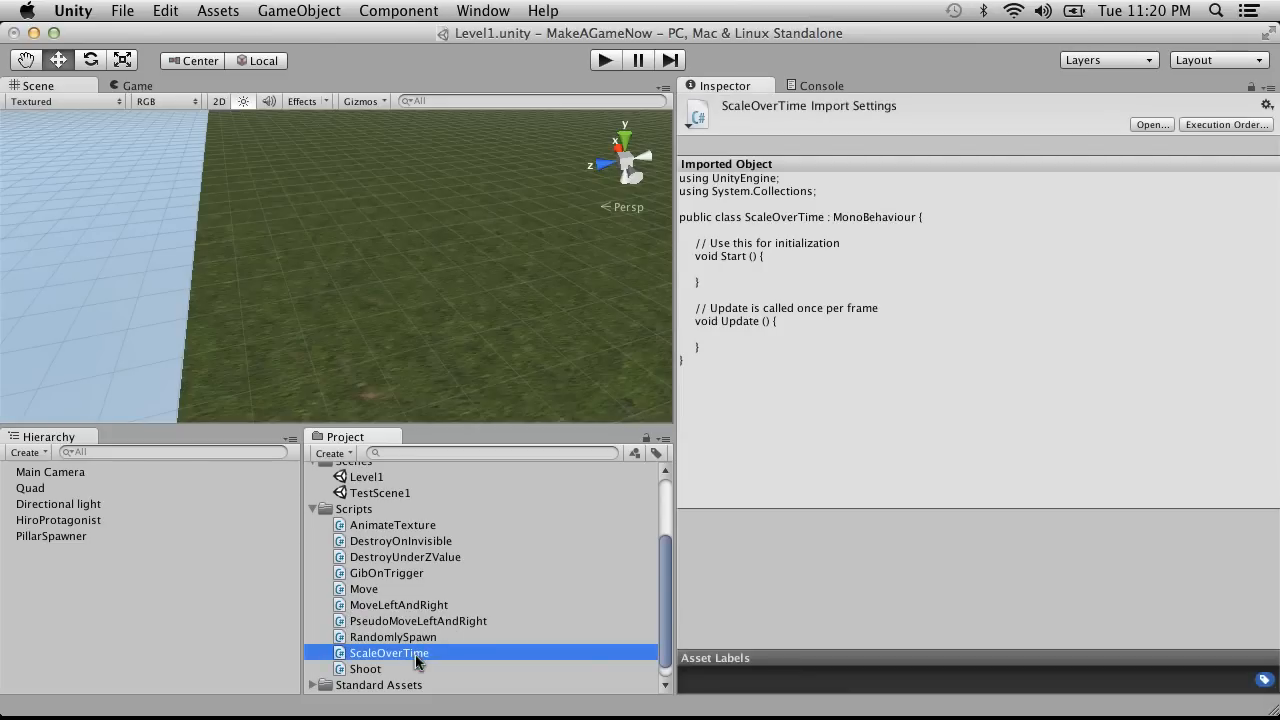
Step: Open ScaleOverTime in MonoDevelop, return to Unity and save the project
double_click(417, 658)
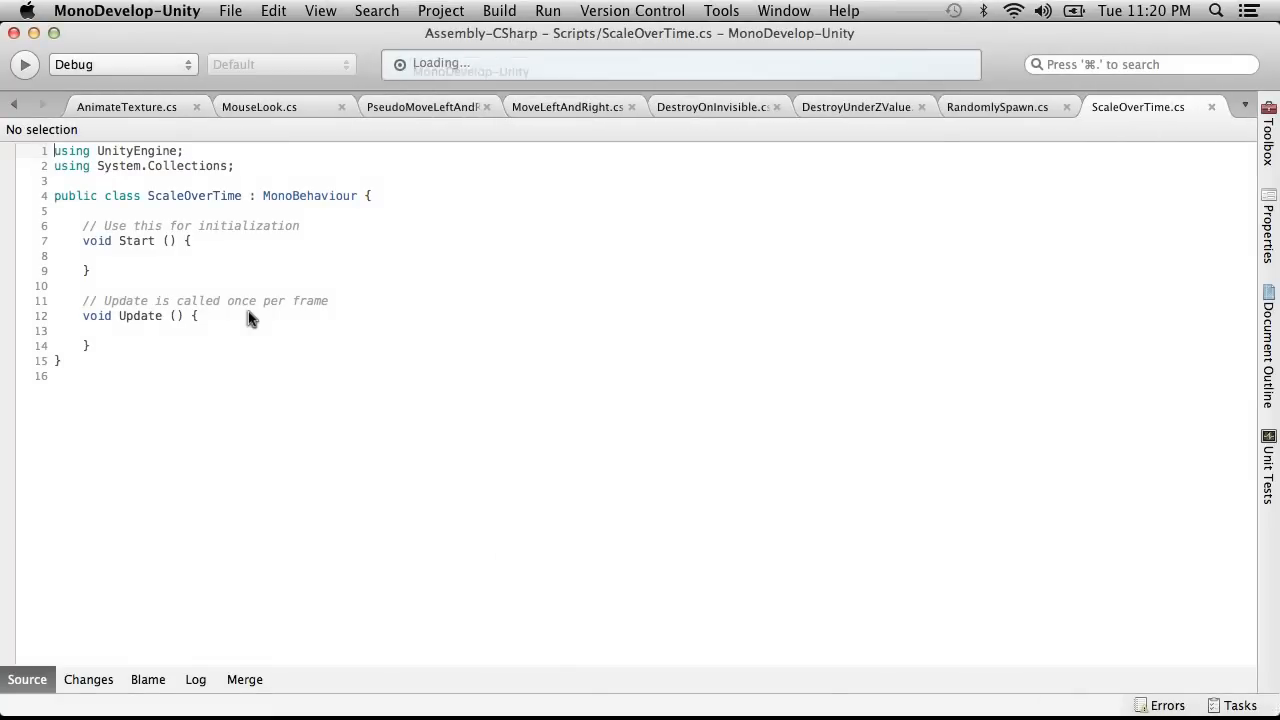
key(super+Tab)
click(122, 10)
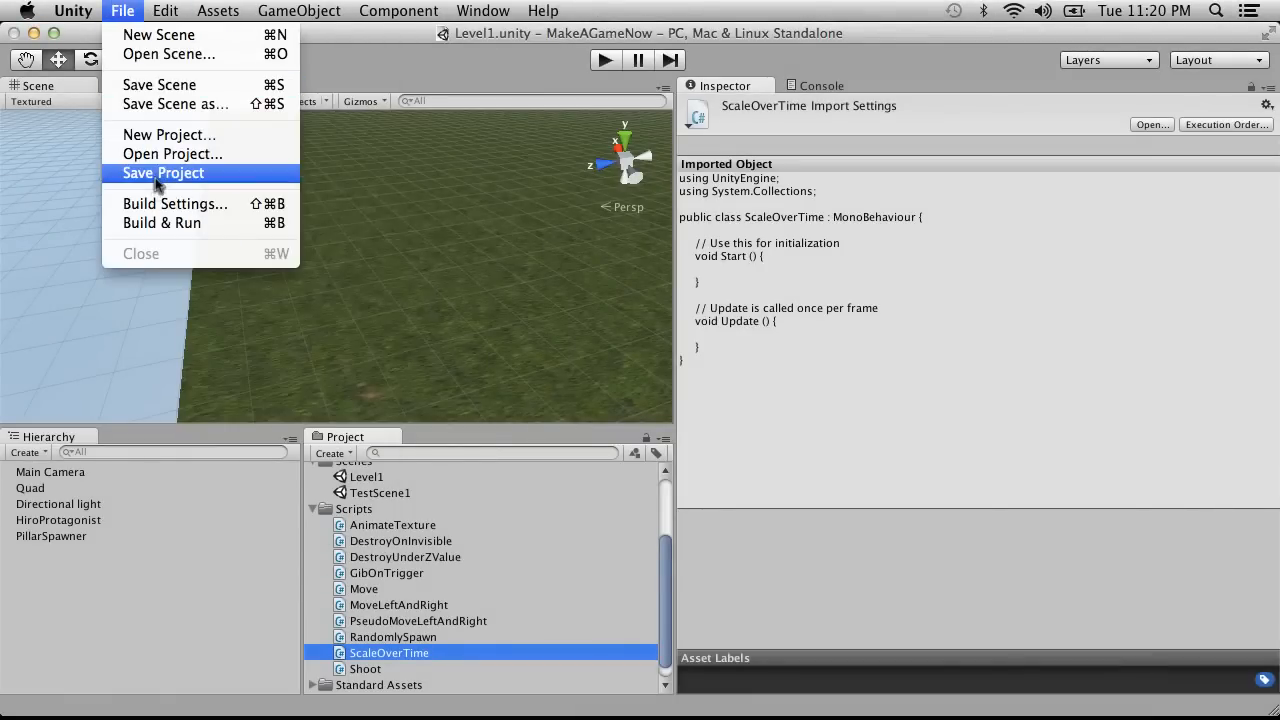
click(155, 178)
Step: Leave the Unity desktop space and launch SourceTree through a Spotlight search
key(ctrl+Right)
key(ctrl+Right)
key(ctrl+Right)
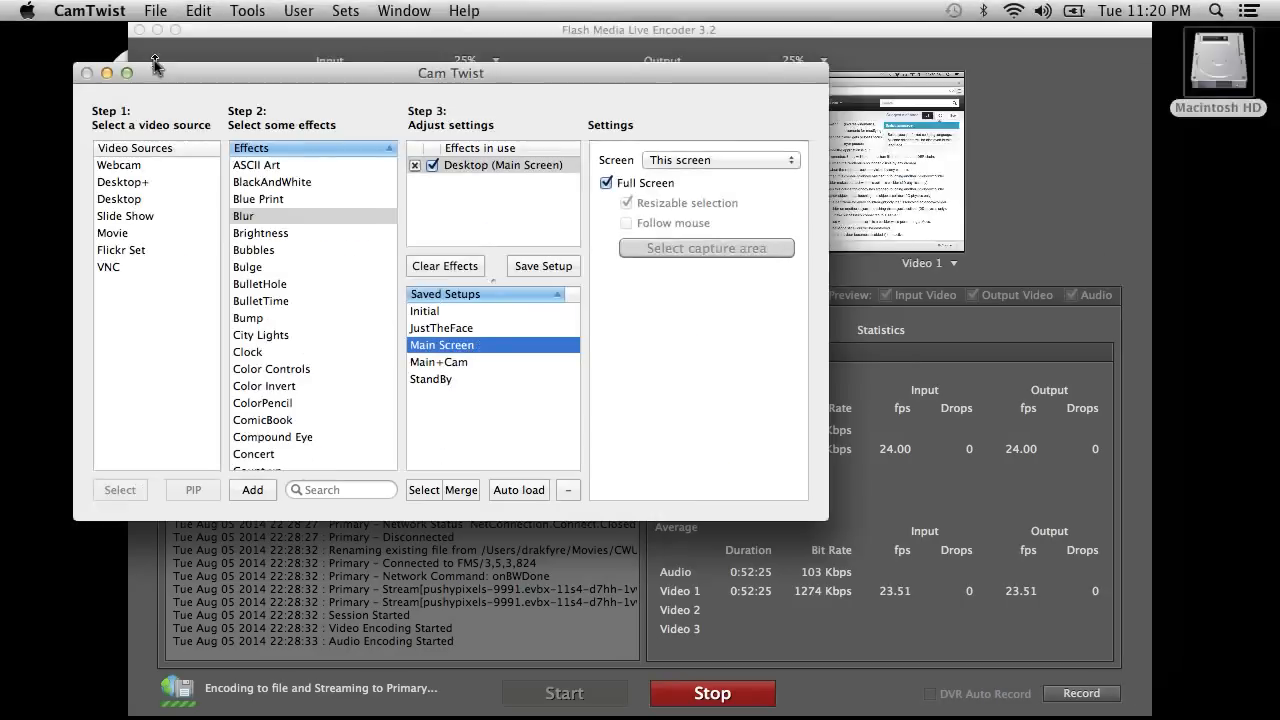
key(super+space)
text(gi)
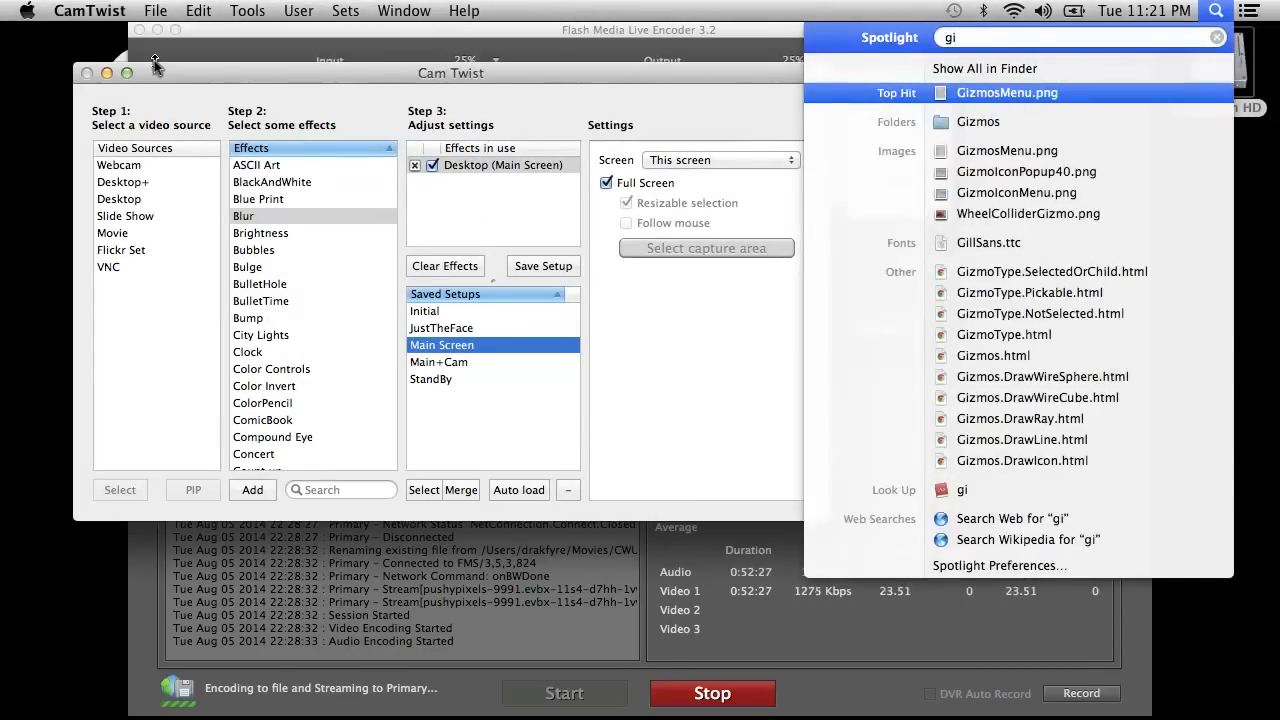
key(BackSpace)
key(BackSpace)
text(sou)
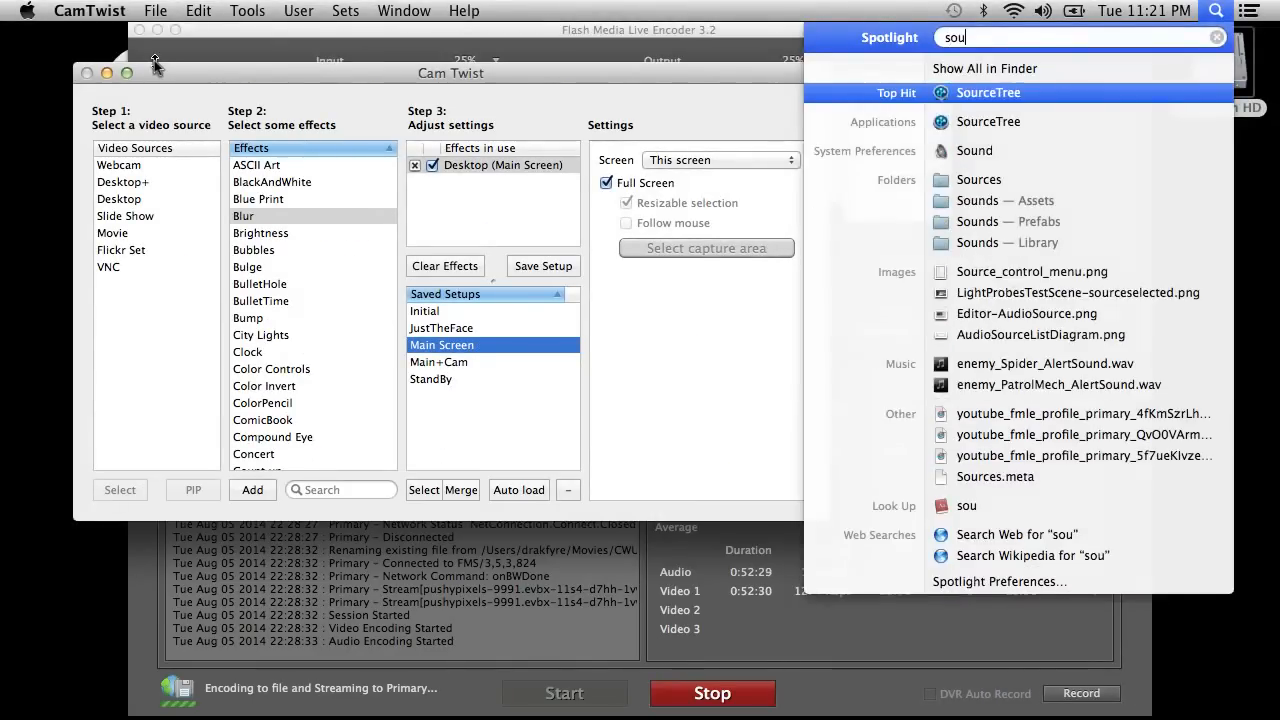
key(Return)
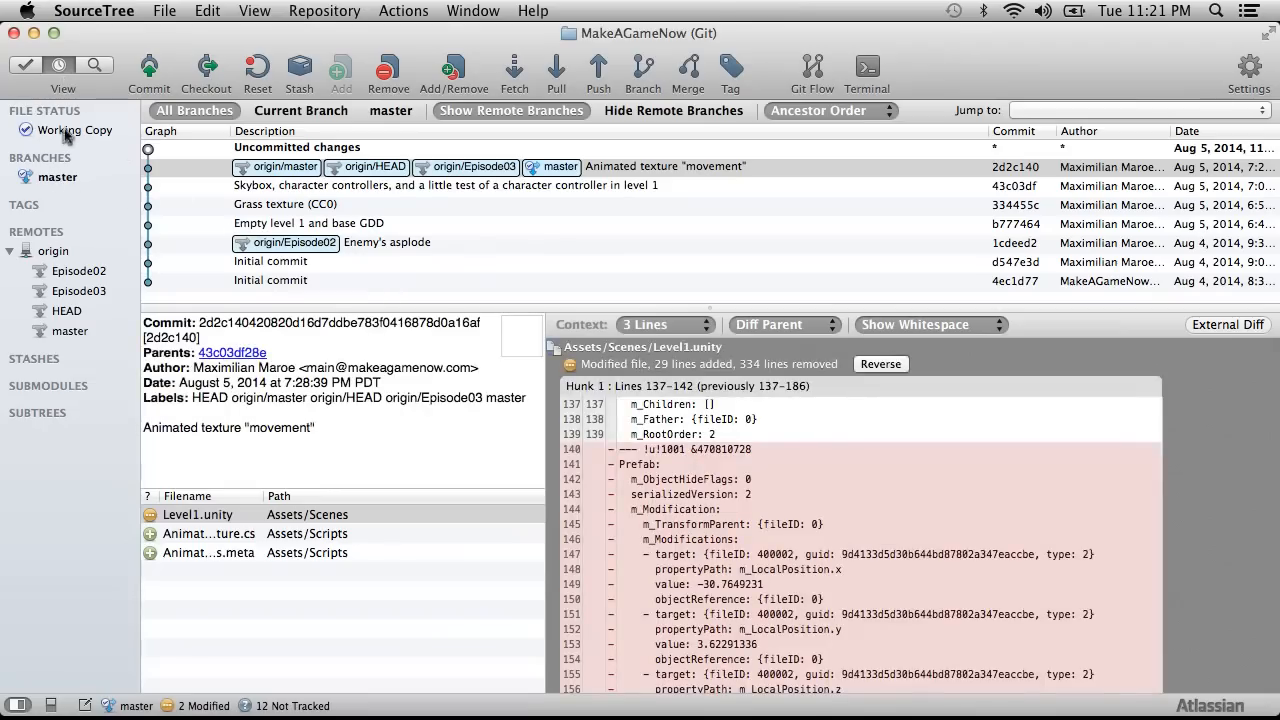
Step: Show the working copy and stage all modified and untracked files from the working tree
click(66, 136)
click(198, 424)
click(198, 424)
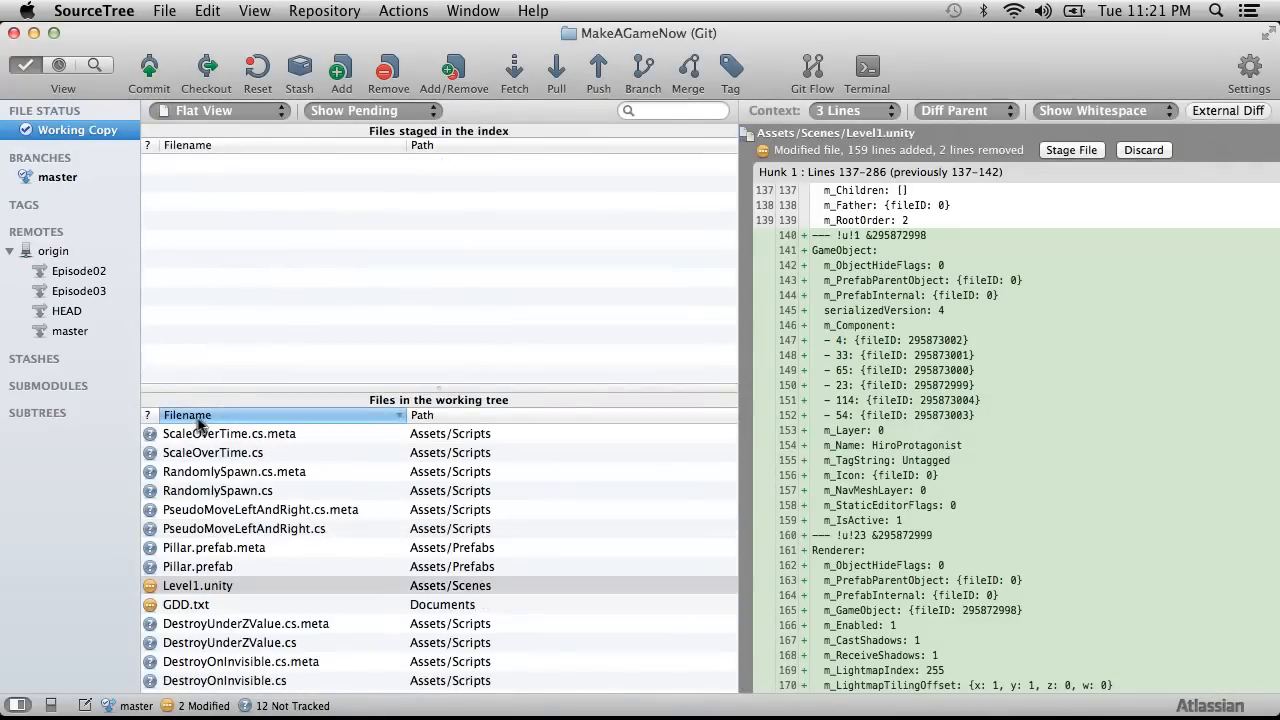
click(210, 434)
scroll(230, 540, down, 2)
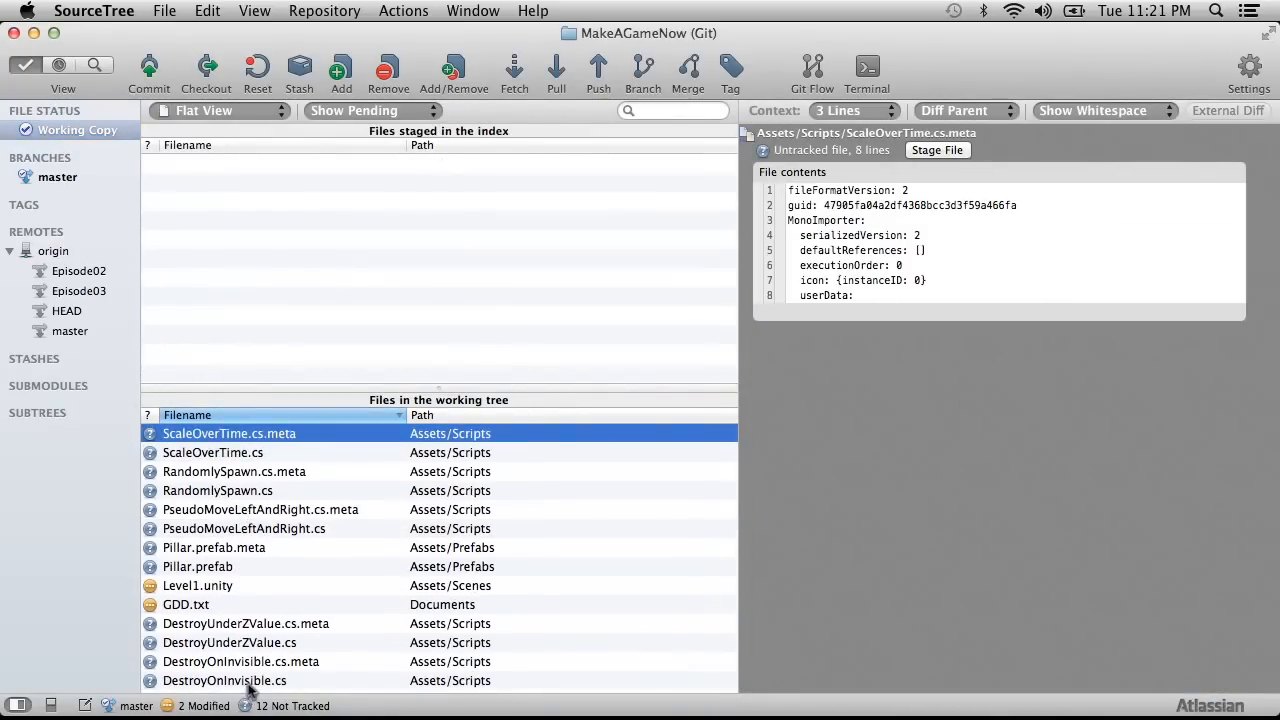
shift+click(250, 690)
drag(250, 690, 242, 258)
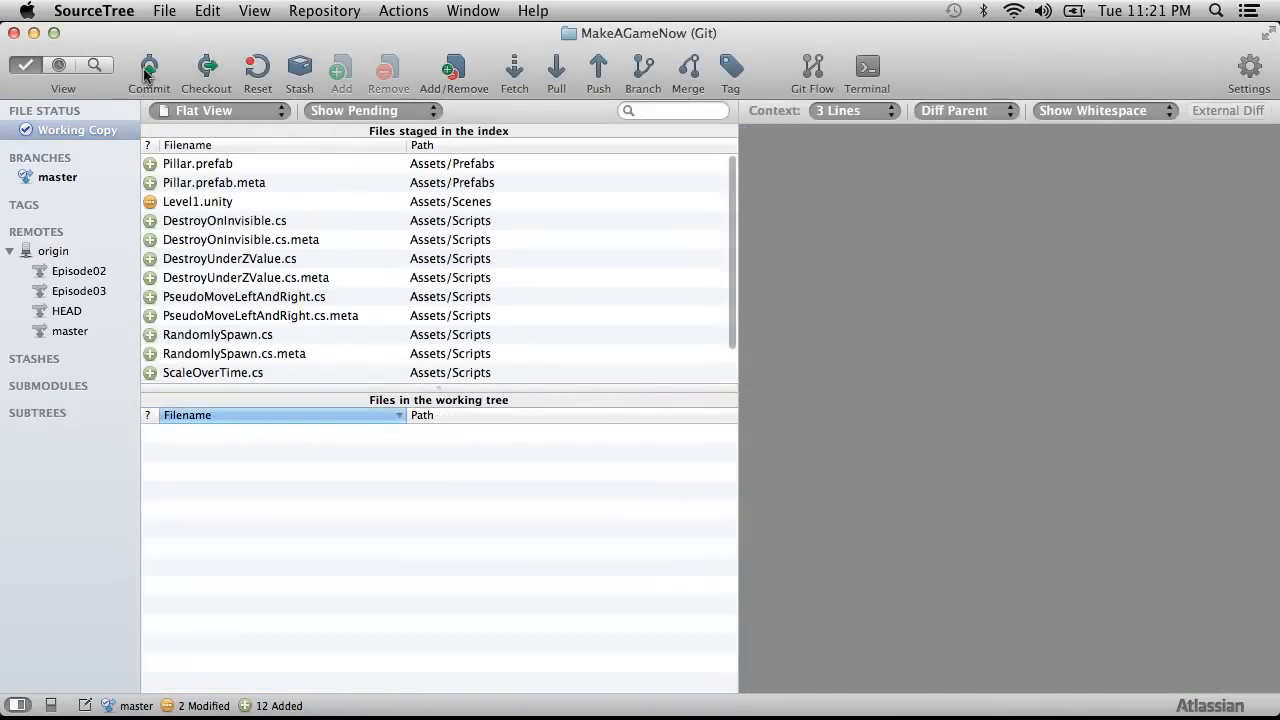
Step: Commit the staged files with the message "A lot. Pillars. I'm druck"
click(148, 70)
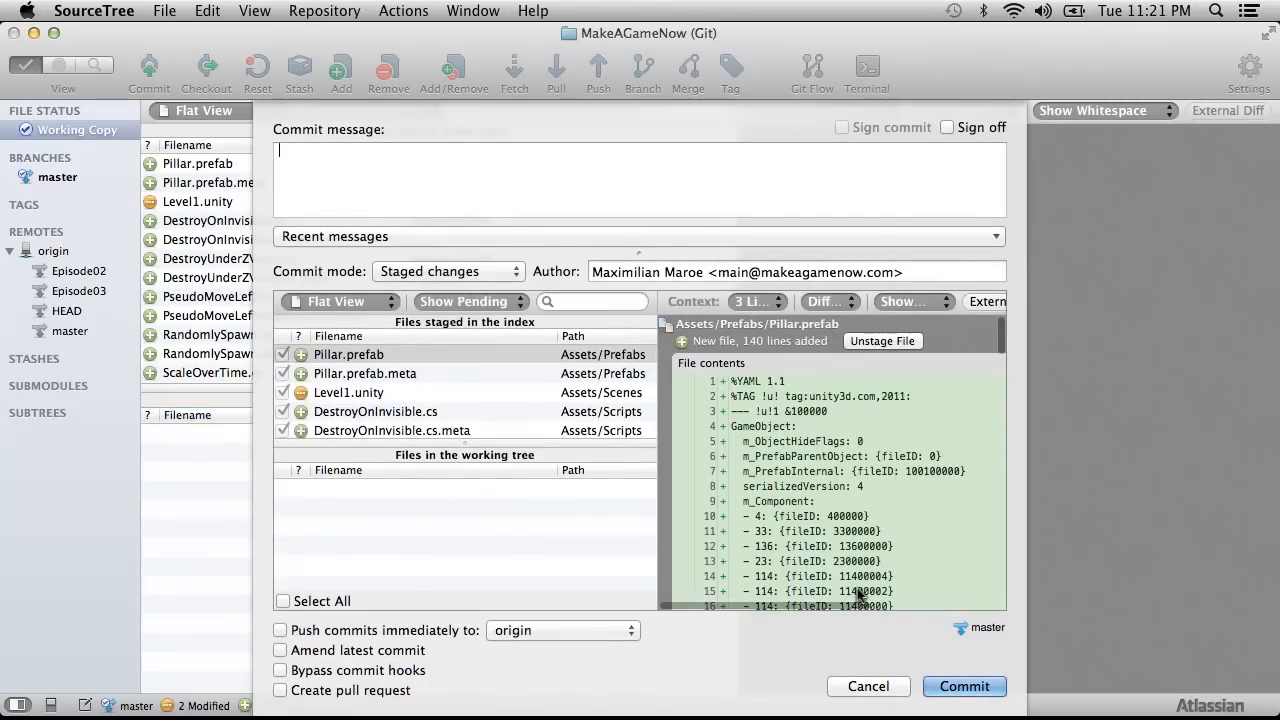
text(A lot.  Pillars.  I'm drun)
key(BackSpace)
text(ck)
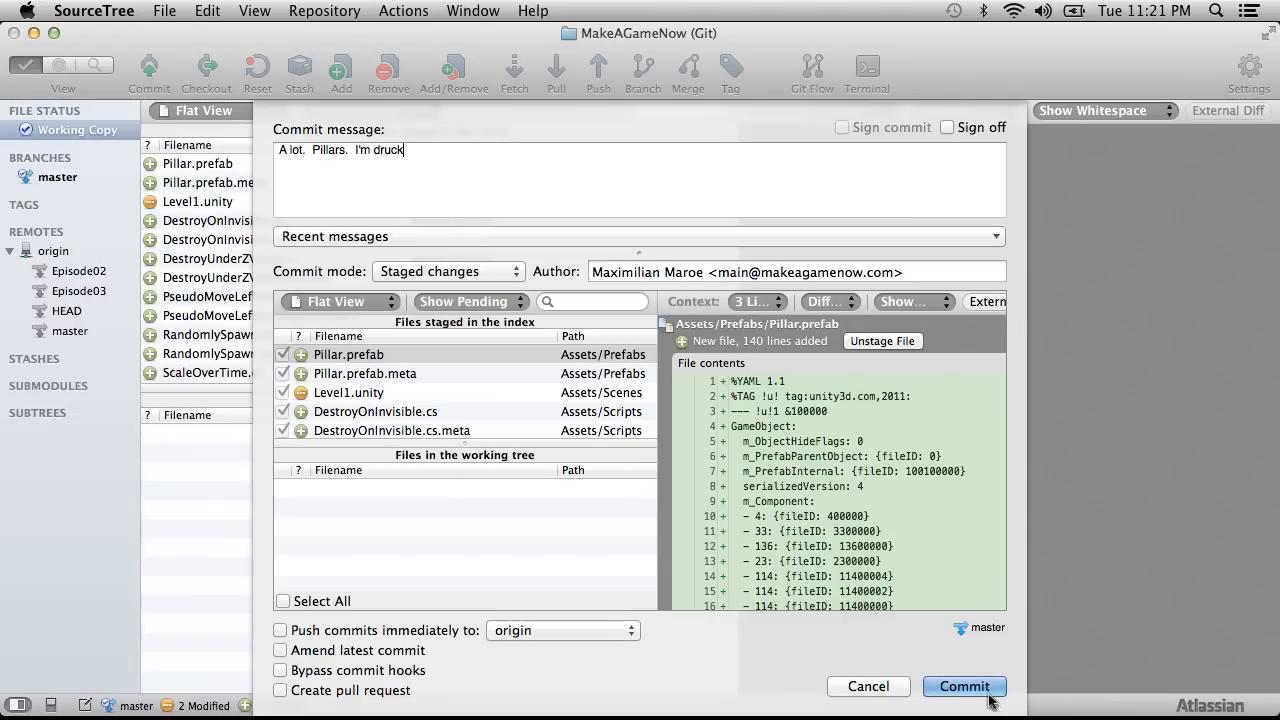
click(990, 693)
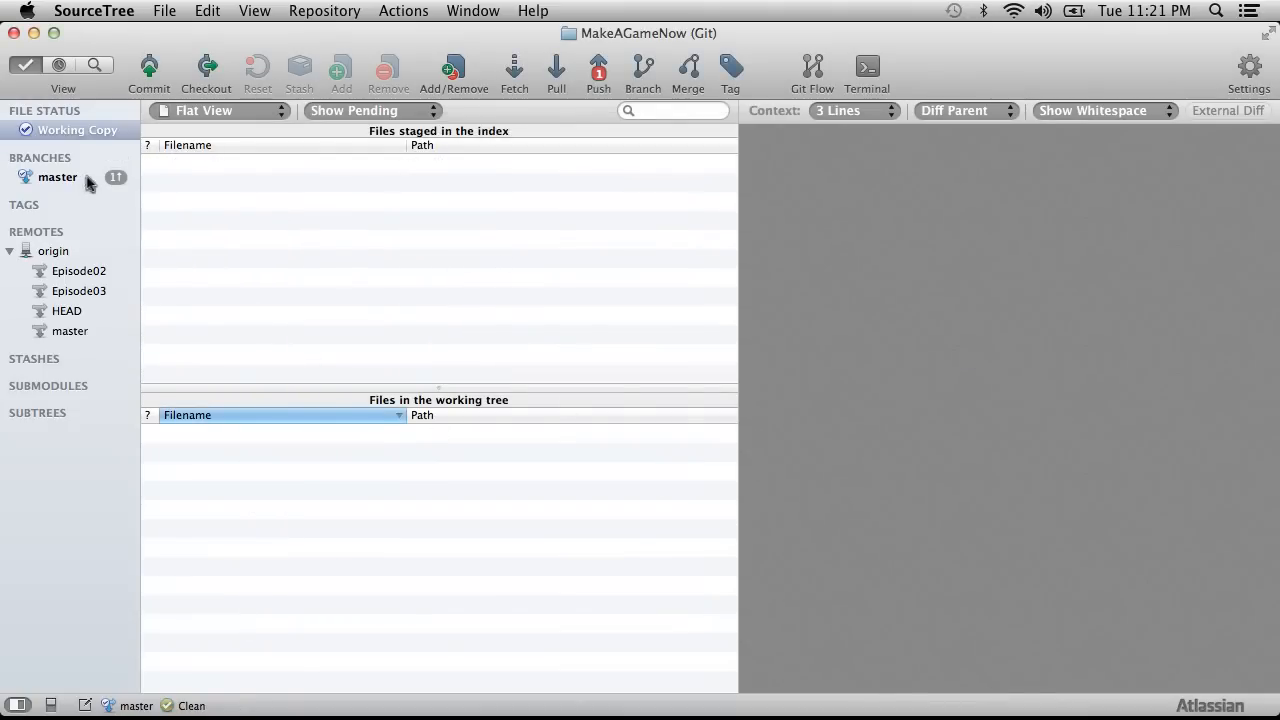
Step: Show the master branch history and push the new commit to the remote repository
click(12, 177)
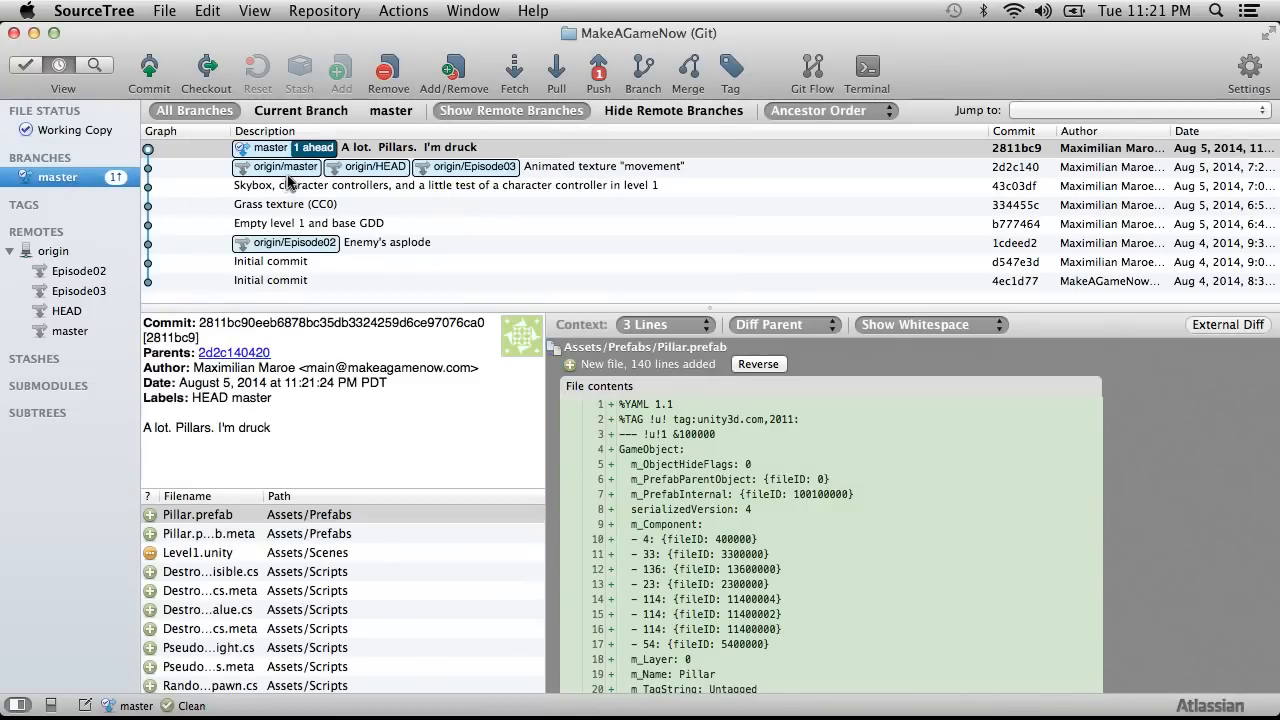
click(149, 66)
click(866, 686)
click(599, 72)
click(902, 342)
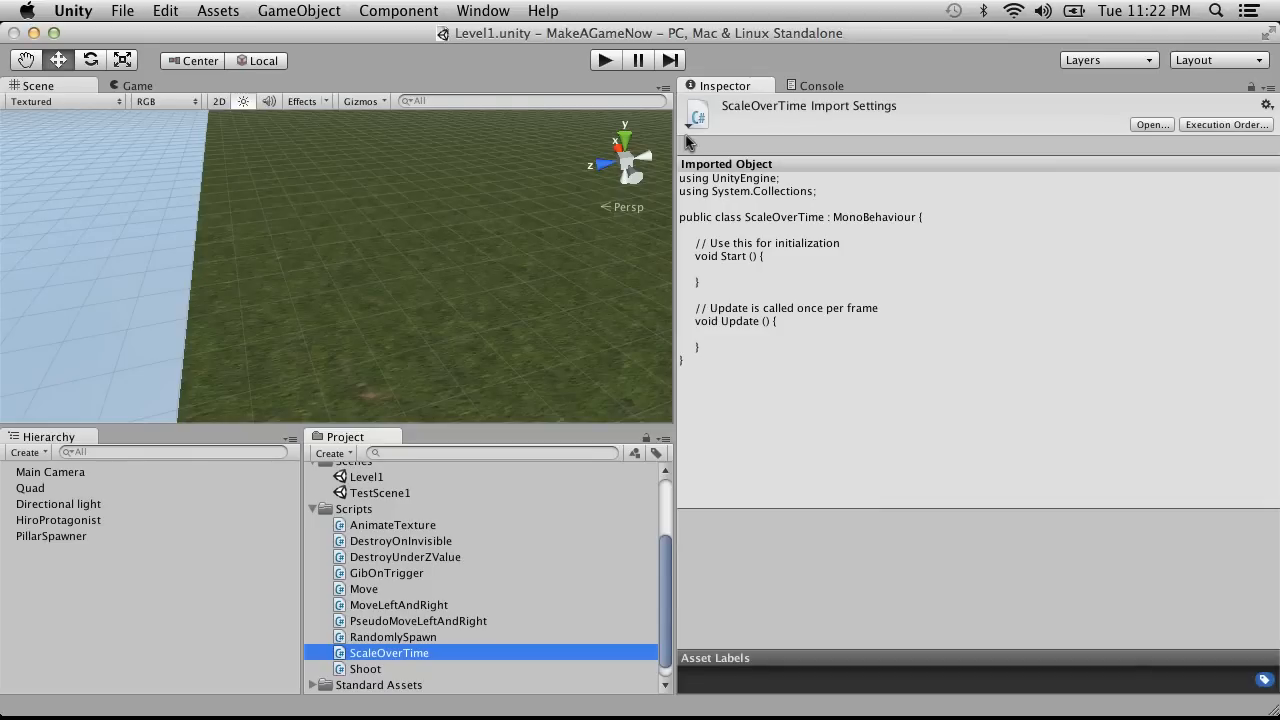
Step: Reopen ScaleOverTime in MonoDevelop, put the class's opening brace on its own line and add an empty line below it
double_click(376, 652)
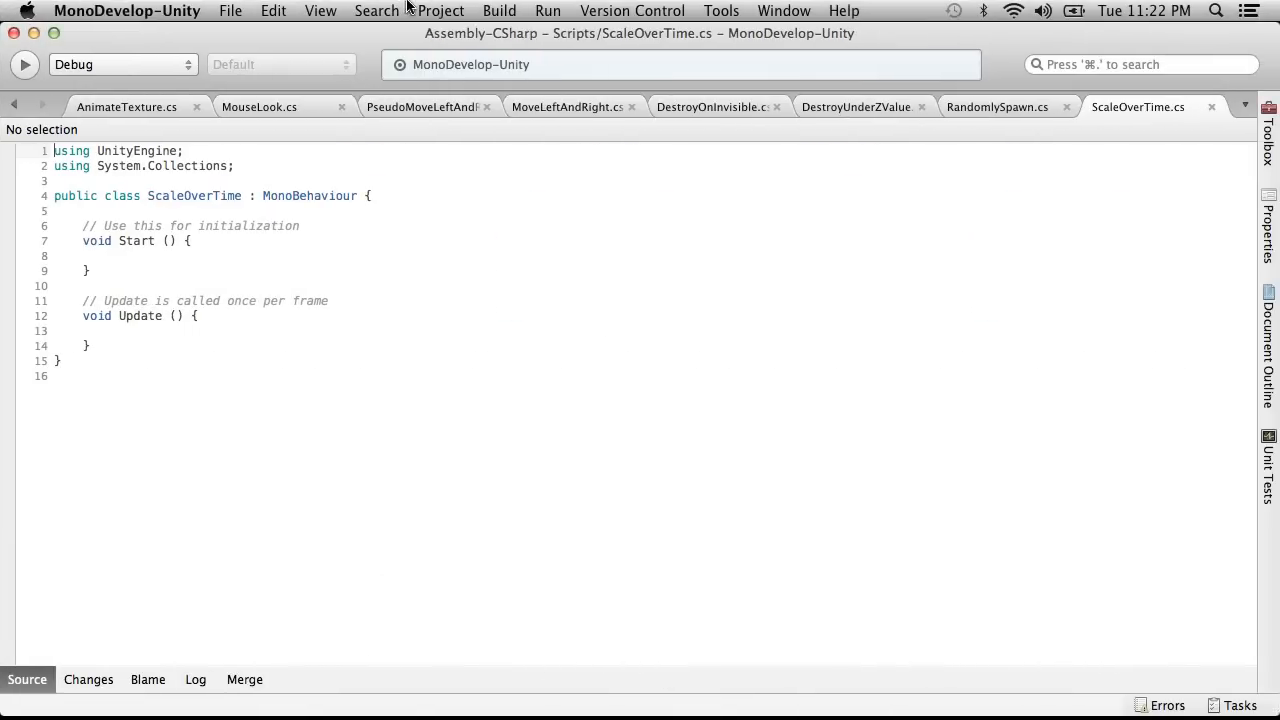
click(366, 195)
key(Return)
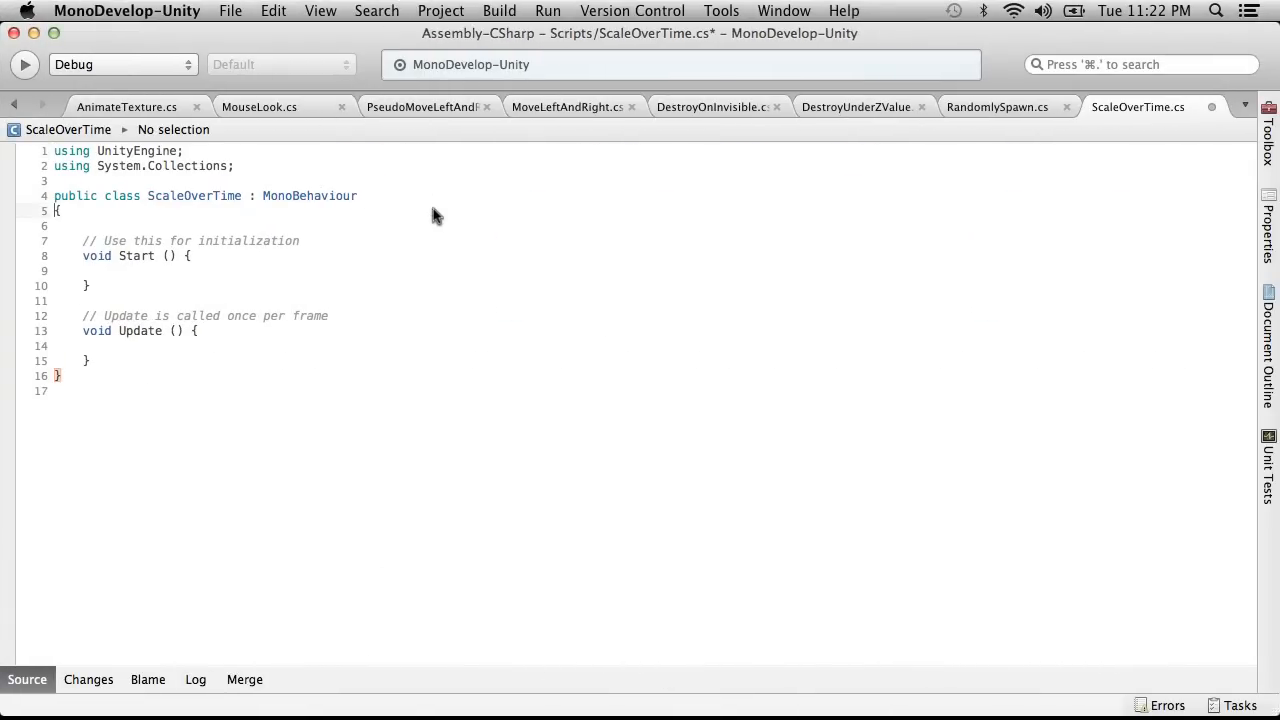
key(Return)
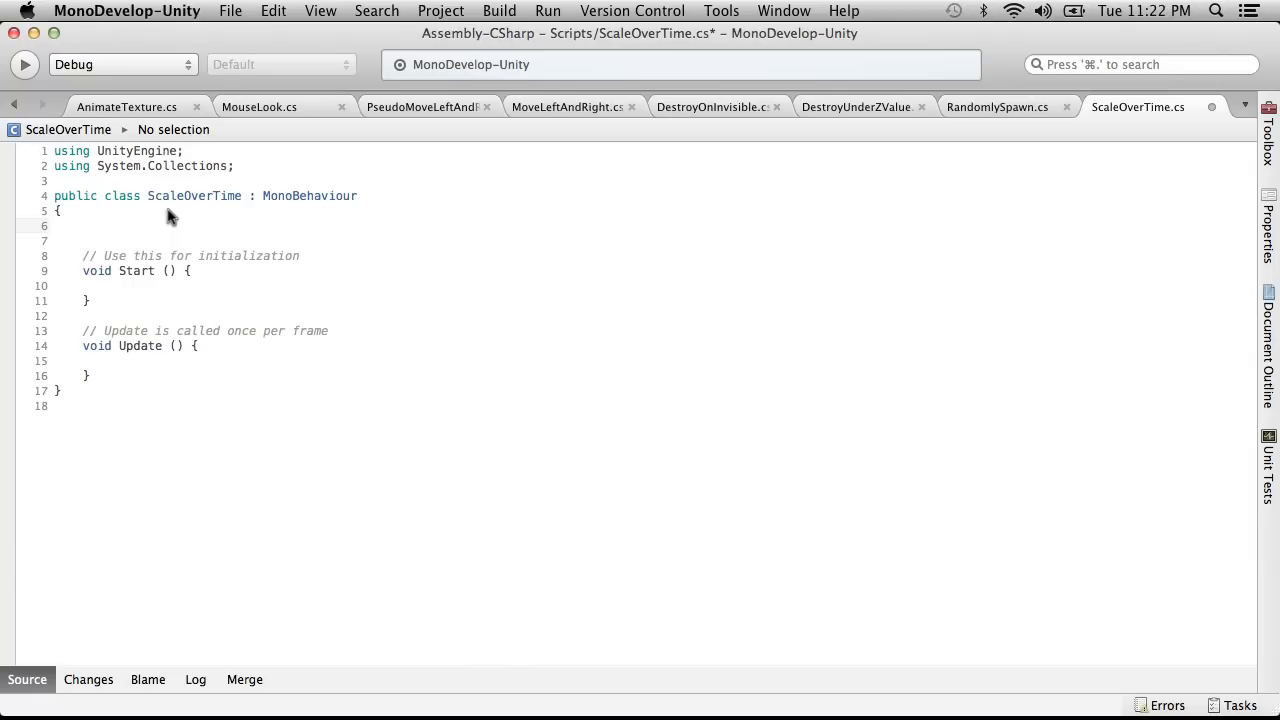
Step: Declare the field "public Vector3 finalScale;" at the start of the ScaleOverTime class
text(public float)
text(public Ve)
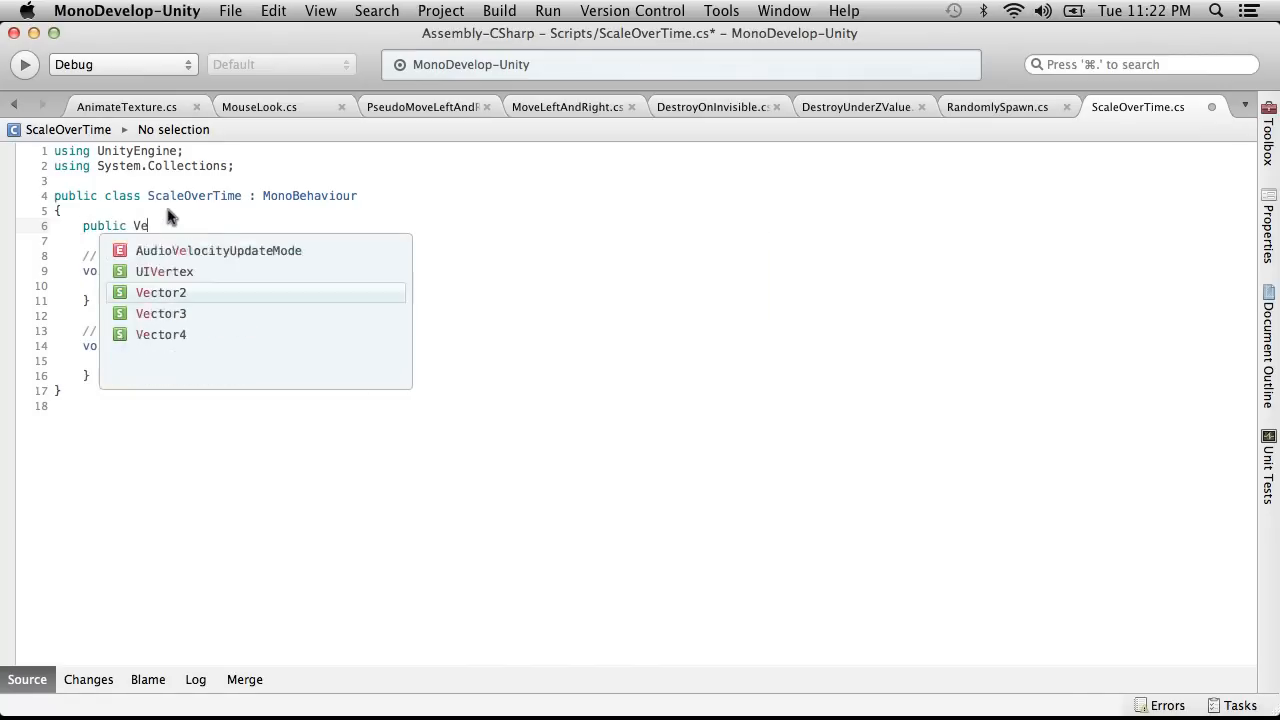
text(ctor3)
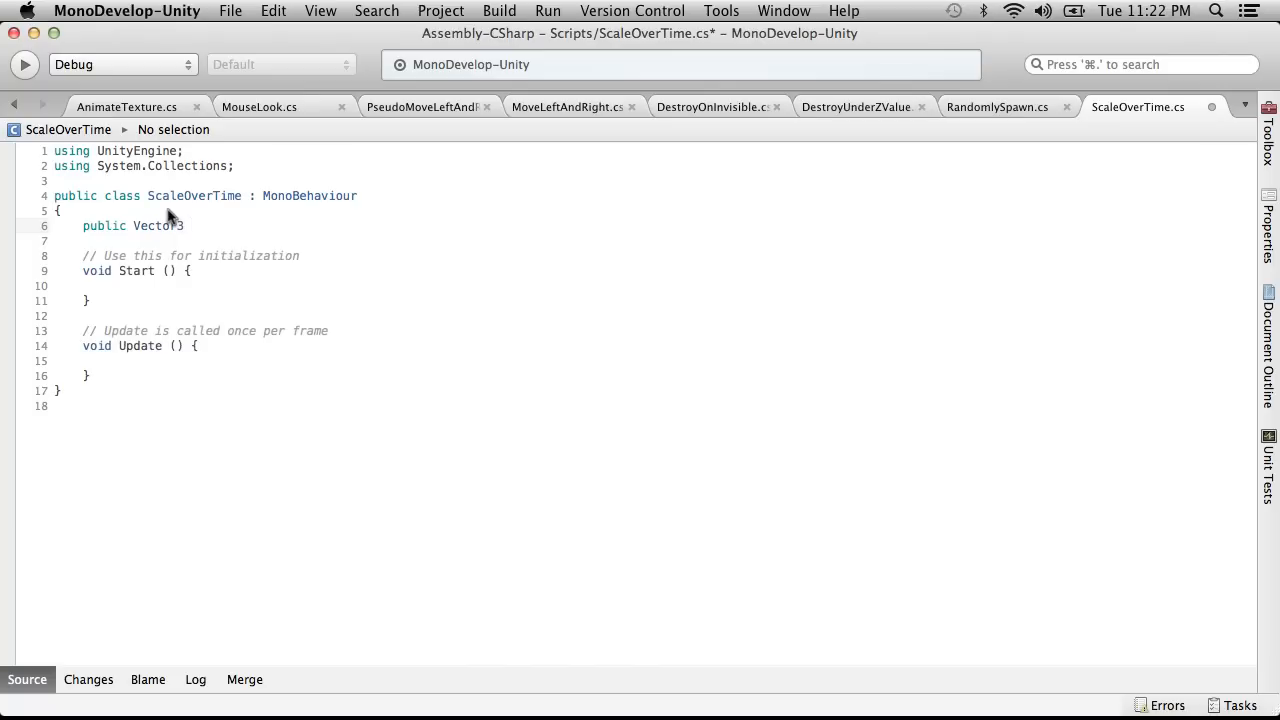
text(finalScale;)
key(Return)
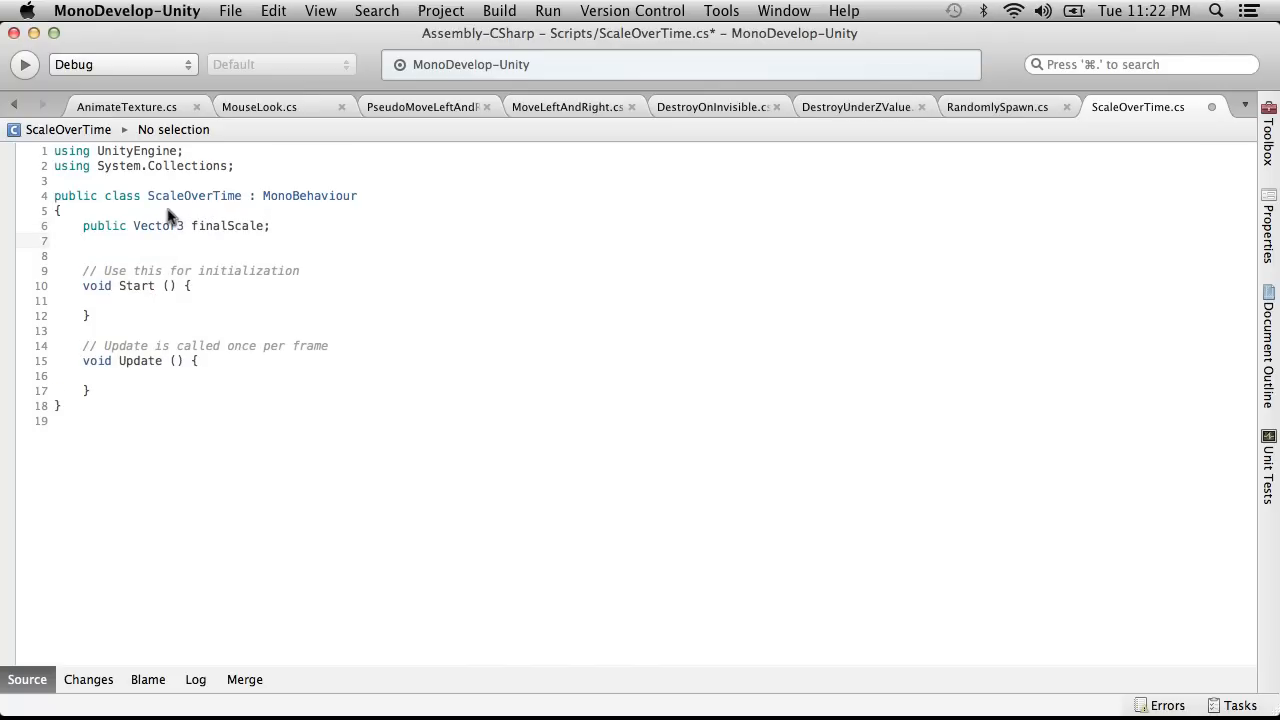
key(BackSpace)
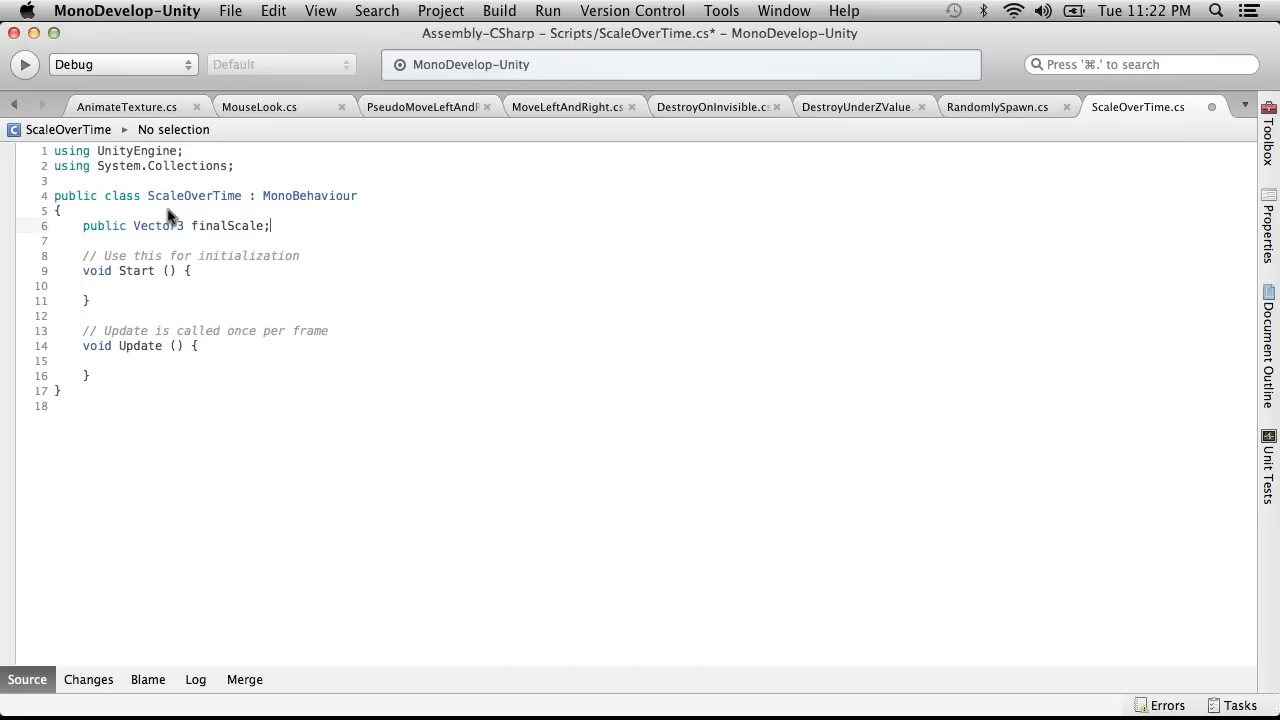
Step: Declare the field "private Vector3 initialScale;" below finalScale, separated by an empty line
key(Return)
key(Return)
text(pr)
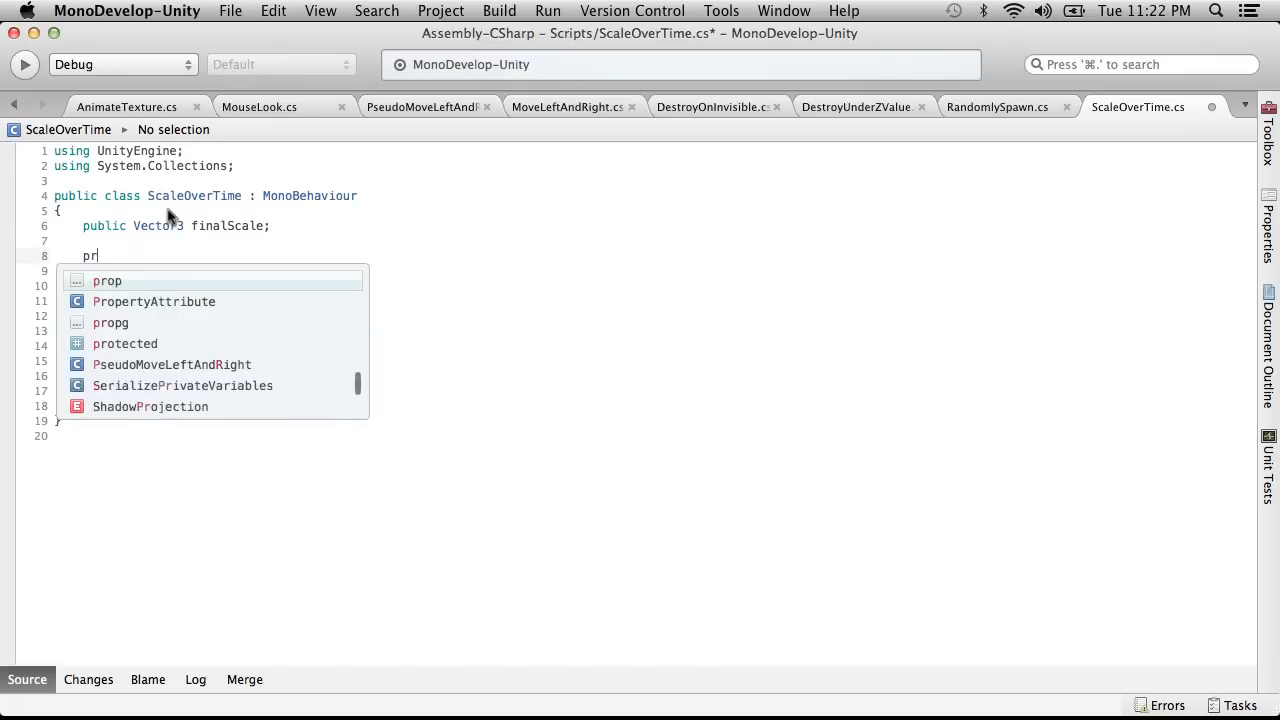
text(ivate Vector3)
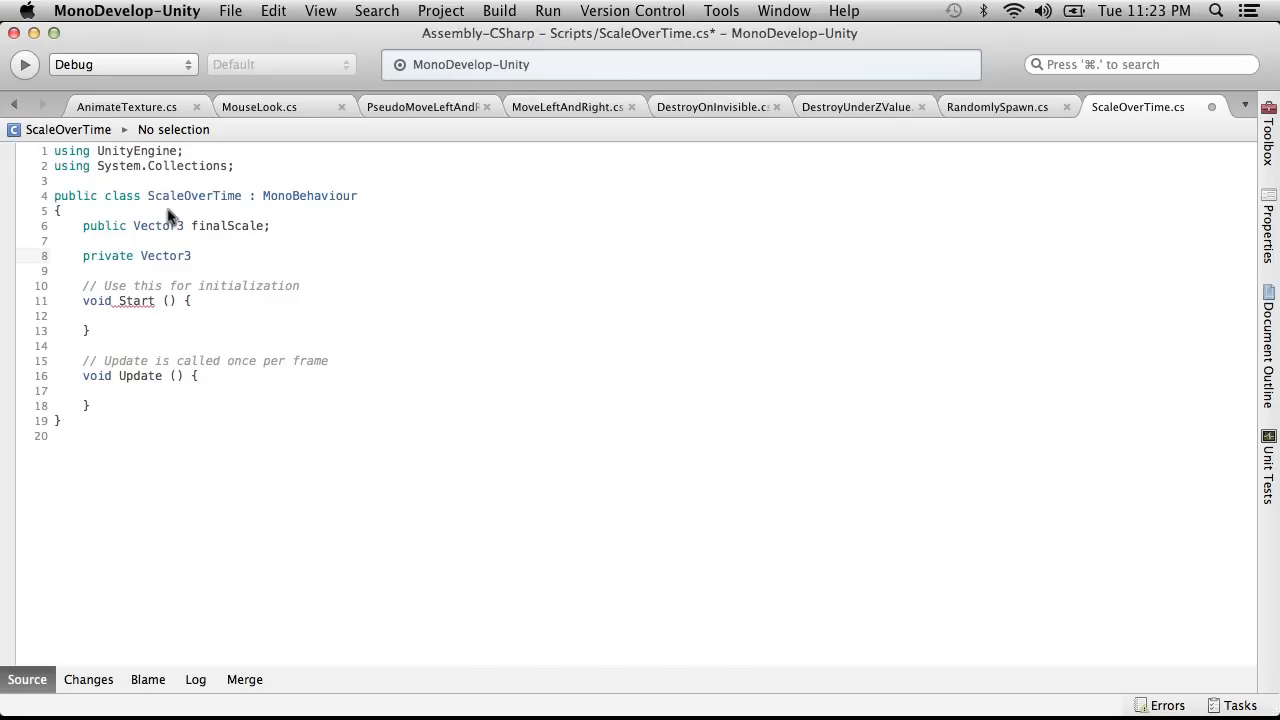
text(initialScale;)
Step: Initialize the finalScale field to Vector3.zero and save the script
click(264, 227)
click(262, 227)
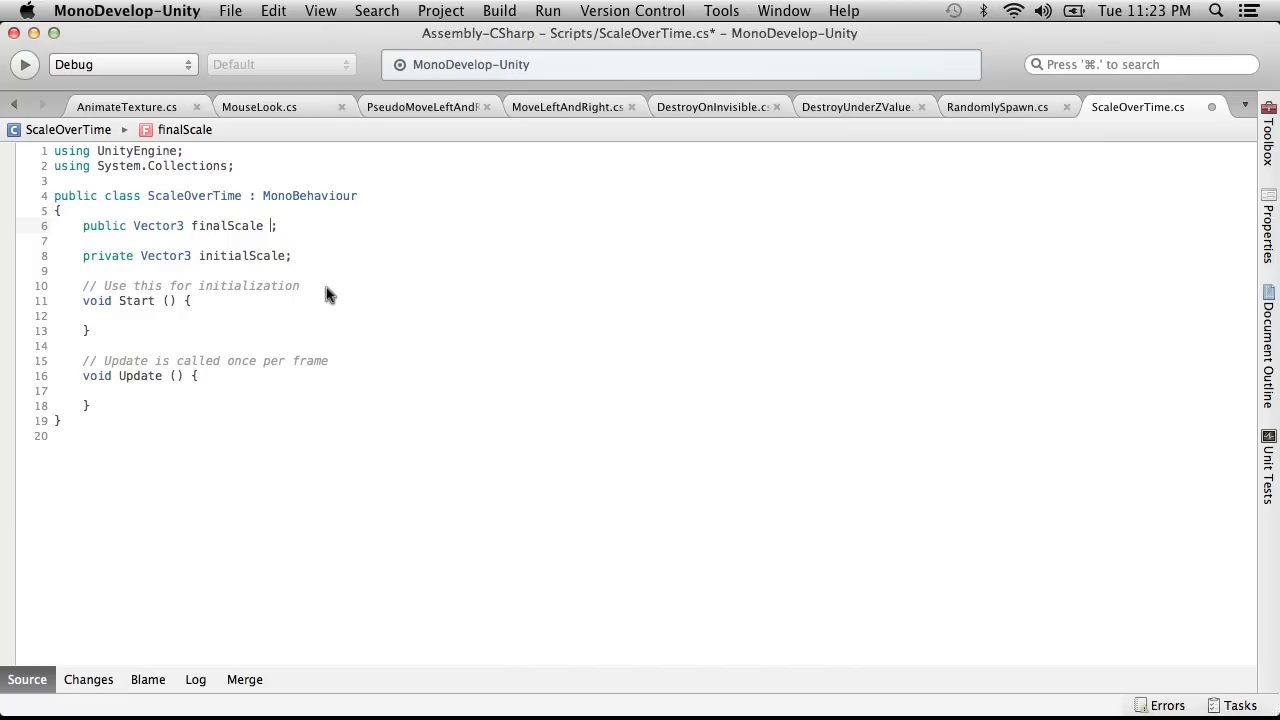
text(=)
key(BackSpace)
key(BackSpace)
text(= )
text(Vec)
key(Down)
text(.ze)
key(Return)
click(230, 10)
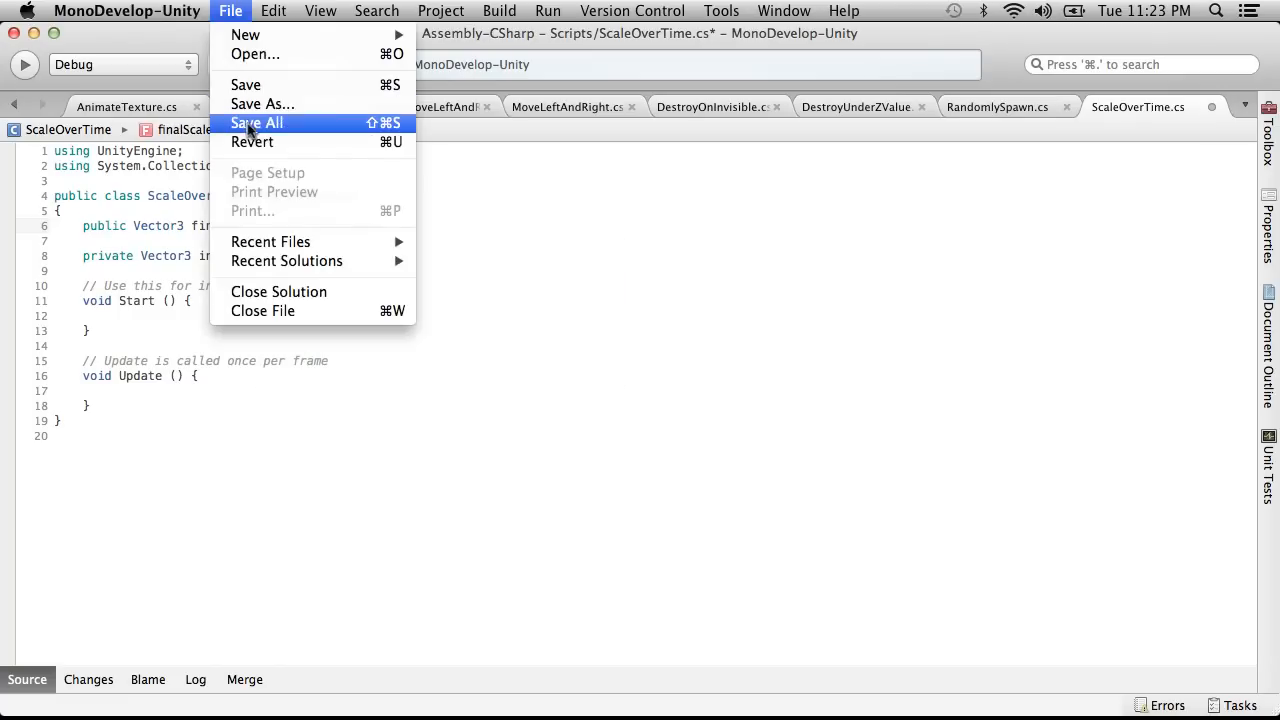
click(248, 85)
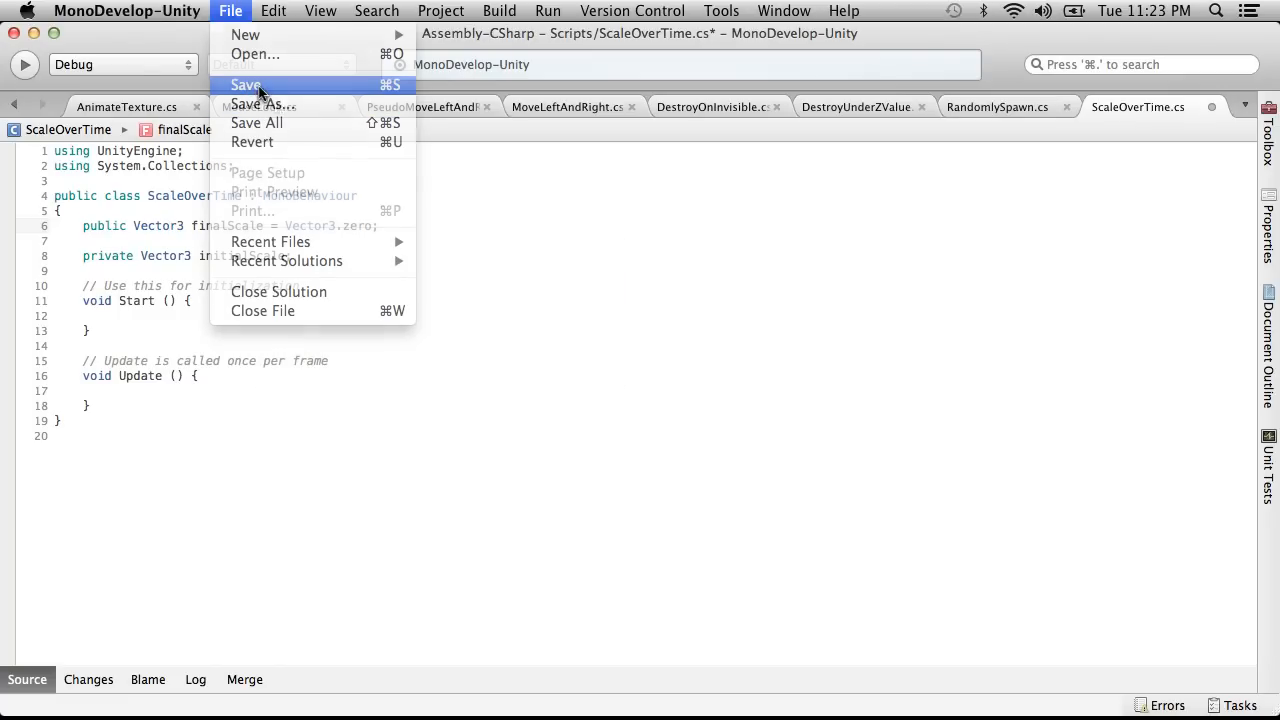
Step: Put Start's opening brace on its own line, add "initialScale = transform.localScale;" to its body and save the script
click(181, 300)
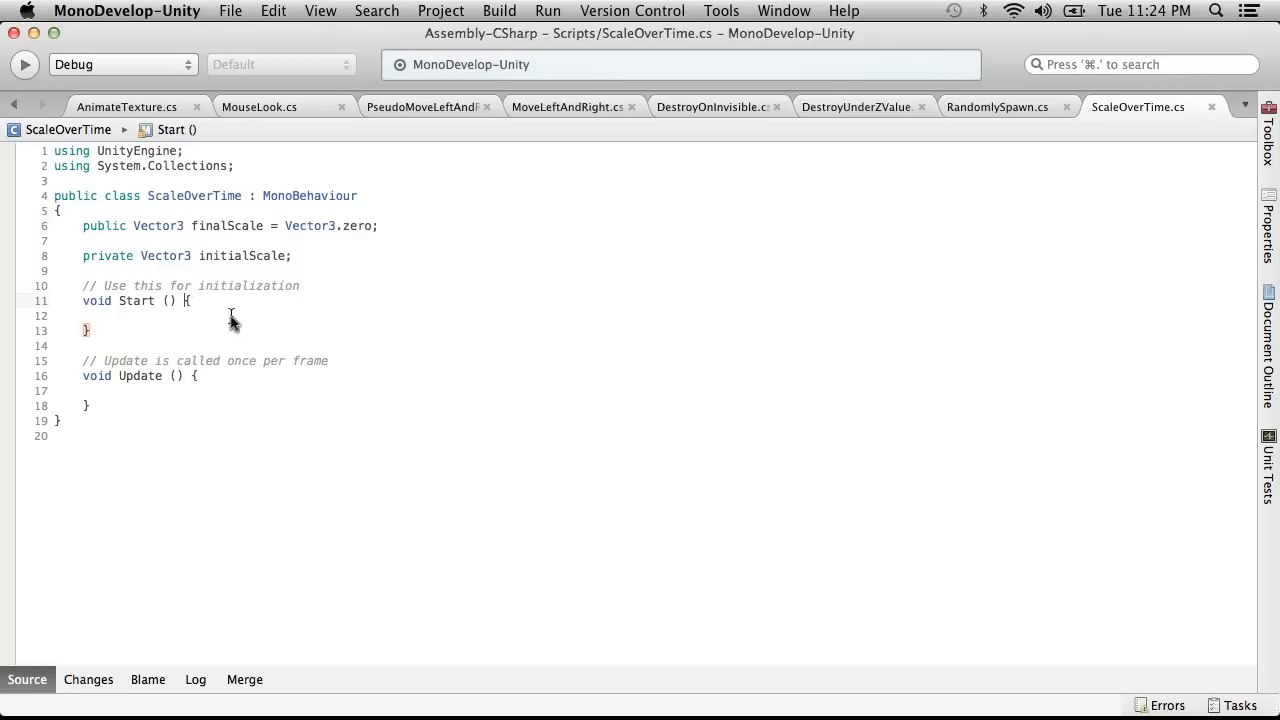
key(Return)
click(163, 330)
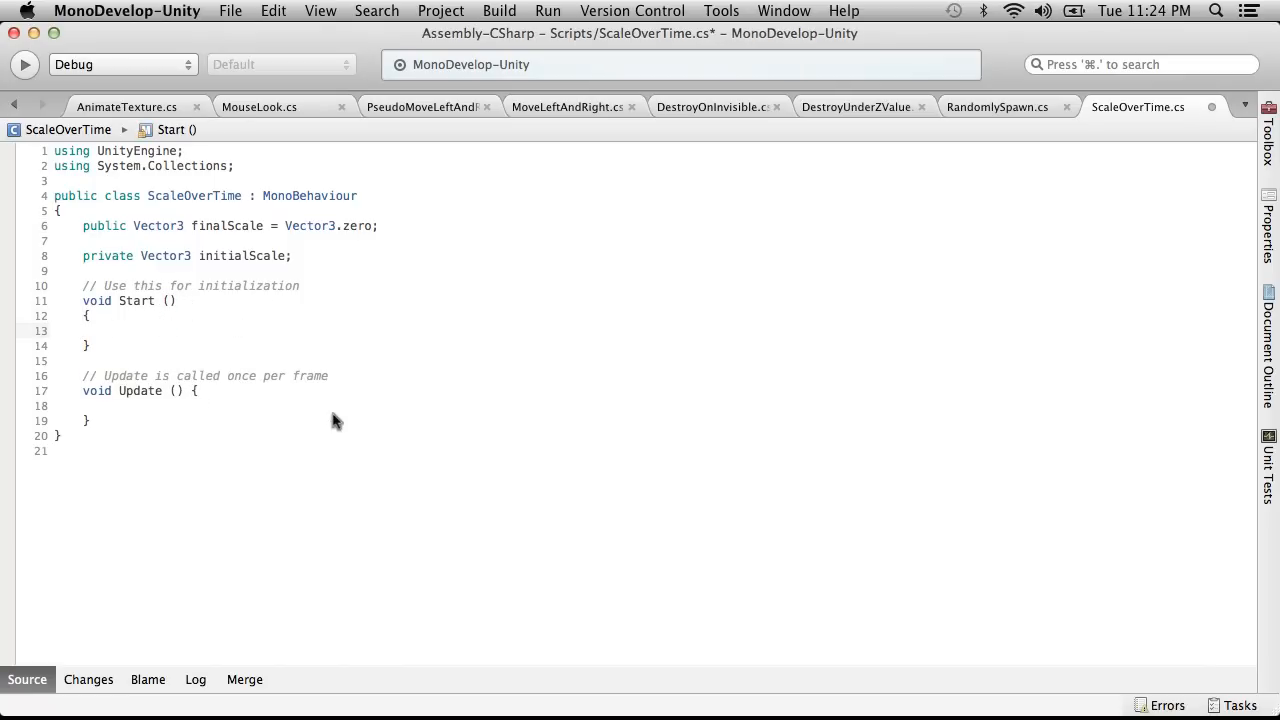
text(ini)
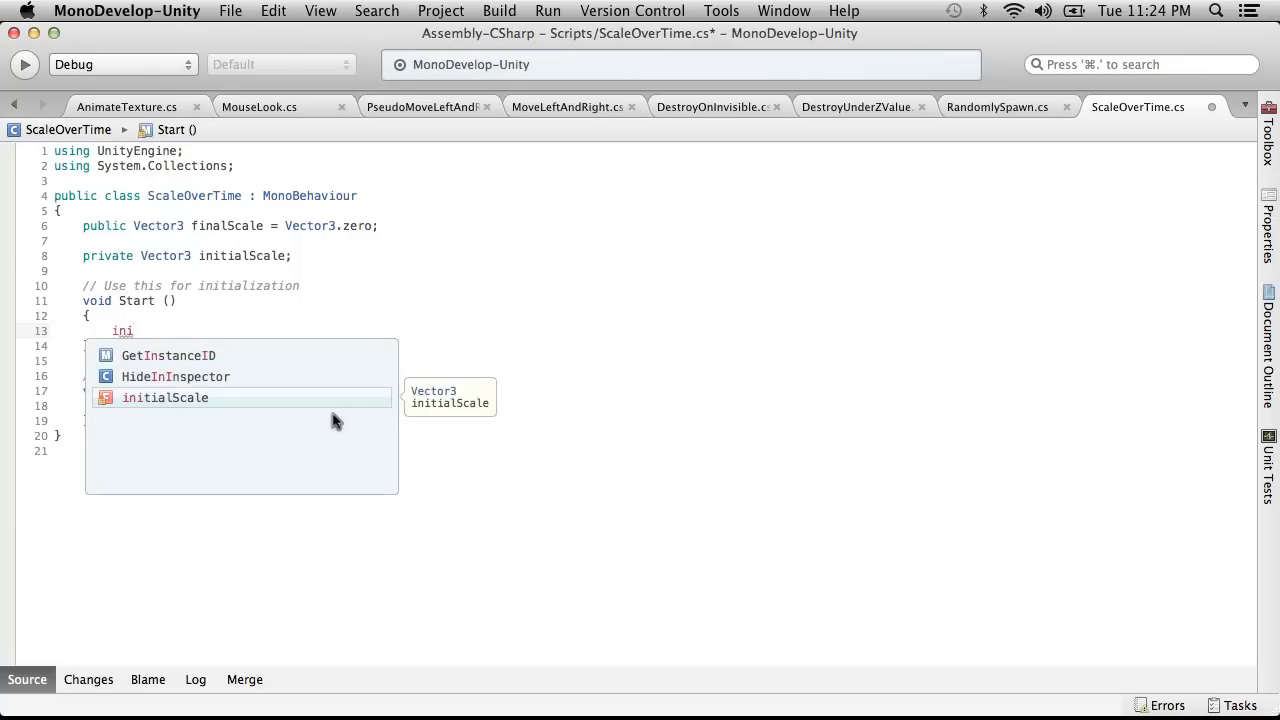
text(tialScale = trans)
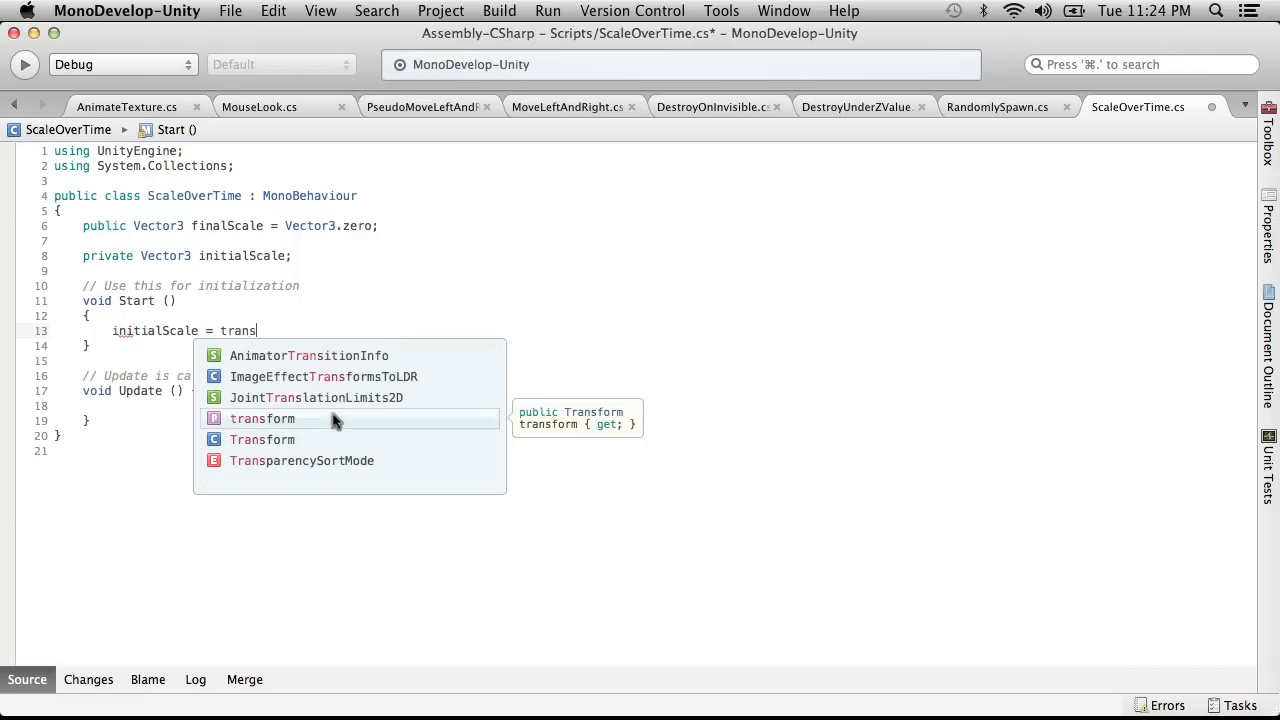
text(form.sca)
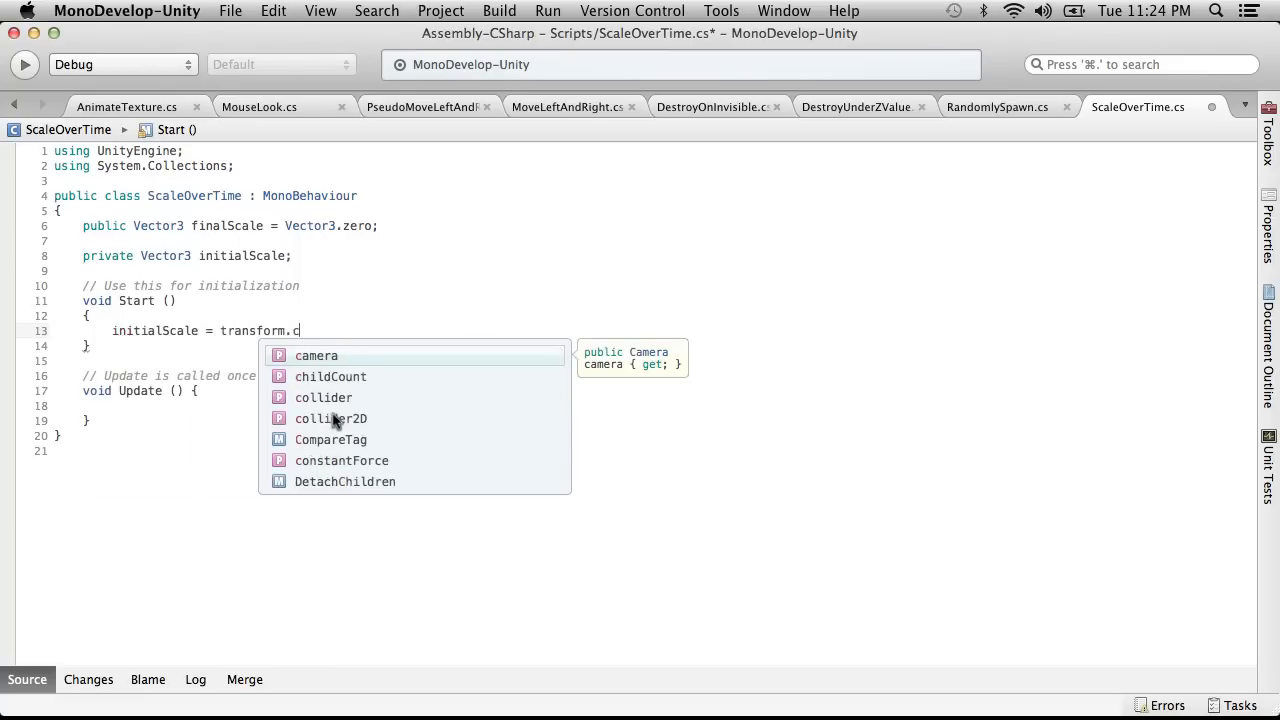
key(Return)
text(;)
click(276, 10)
mouse_move(230, 10)
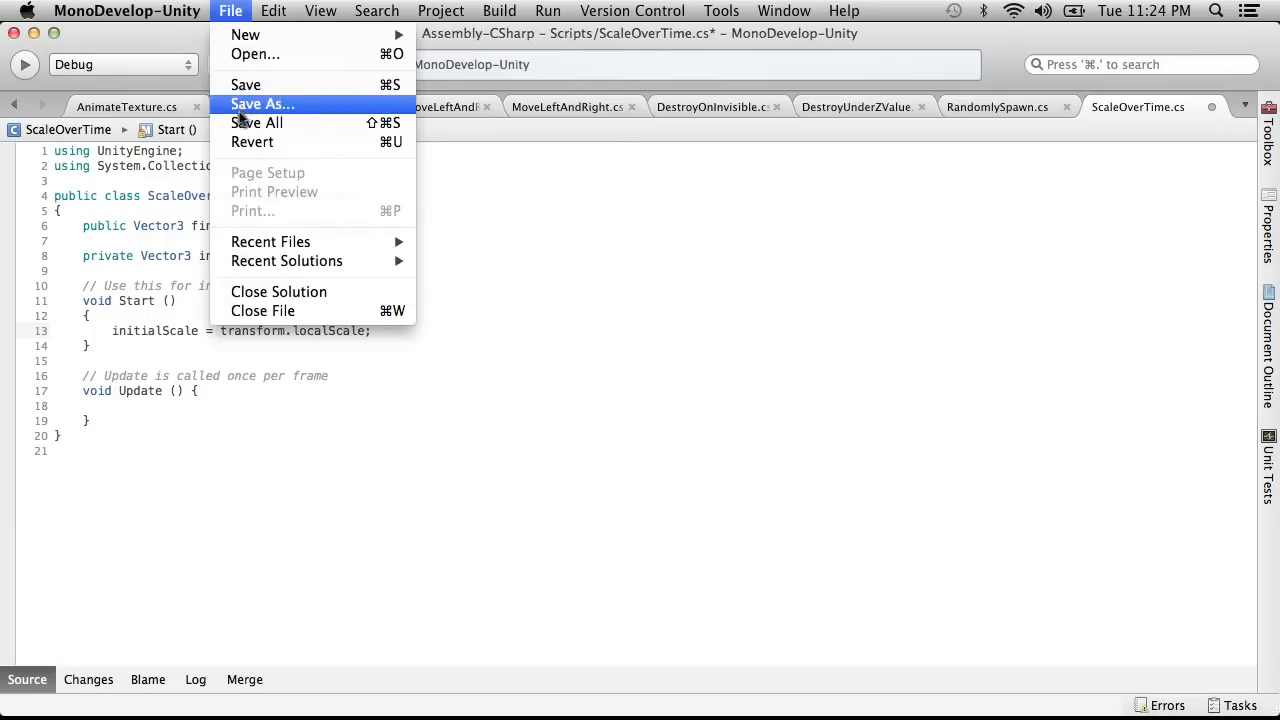
click(270, 83)
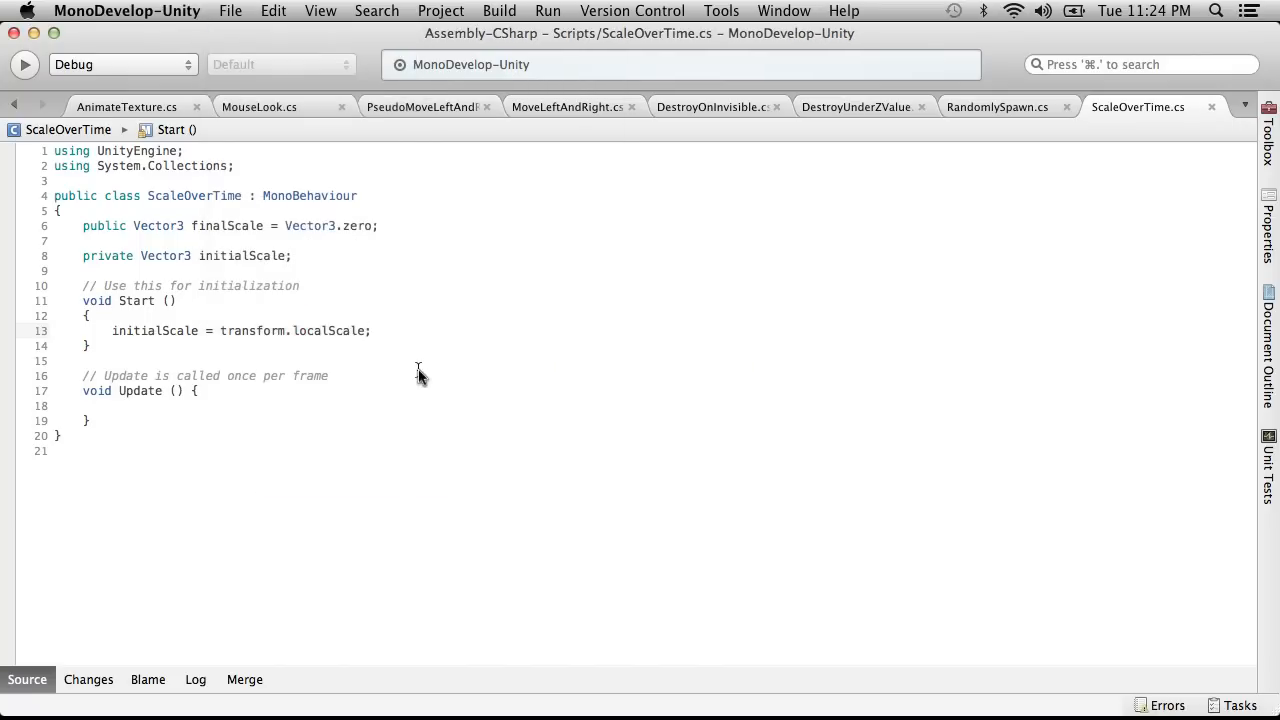
drag(220, 330, 394, 330)
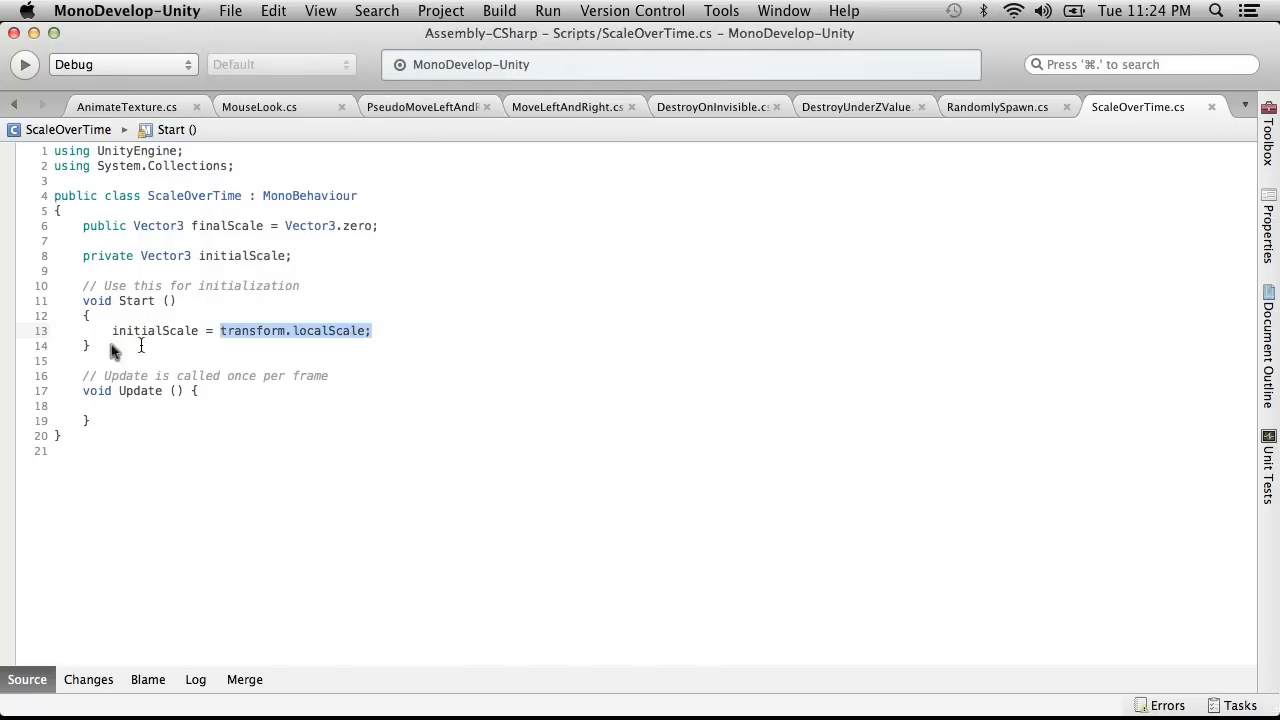
drag(112, 331, 203, 336)
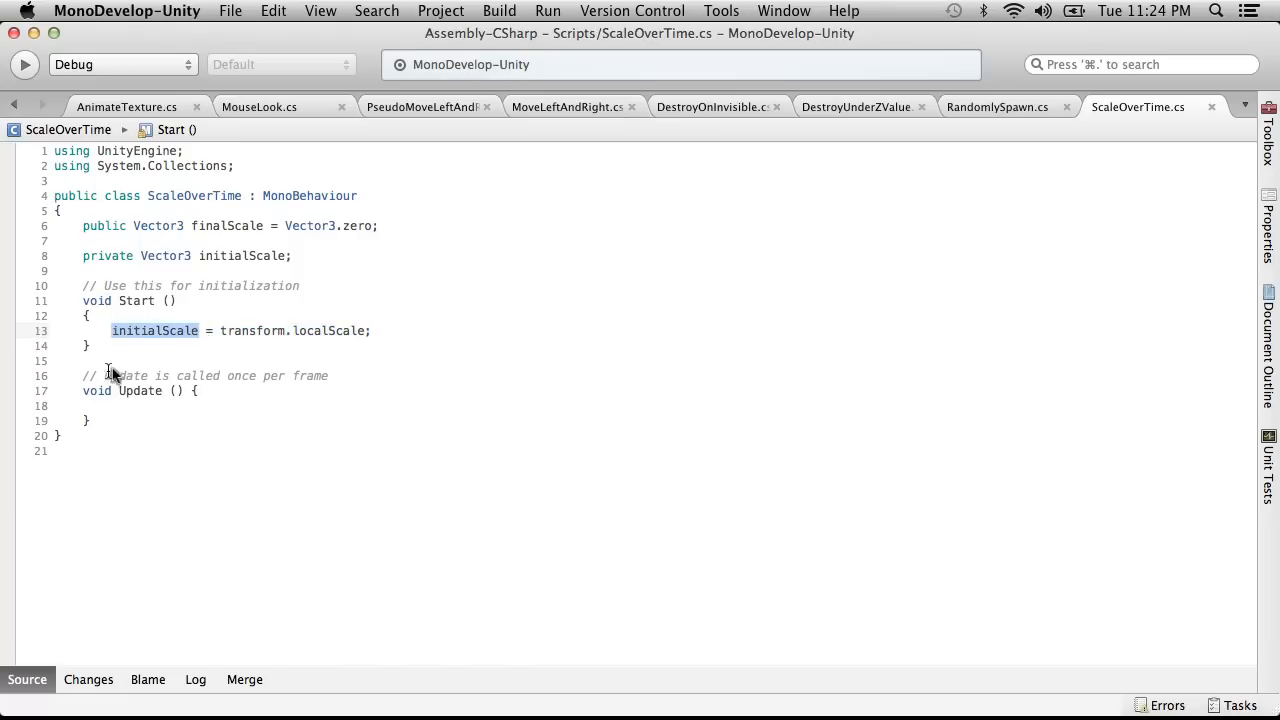
click(140, 346)
Step: Add a StartCoroutine call with the argument "Scale" directly below the initialScale assignment in Start
click(445, 331)
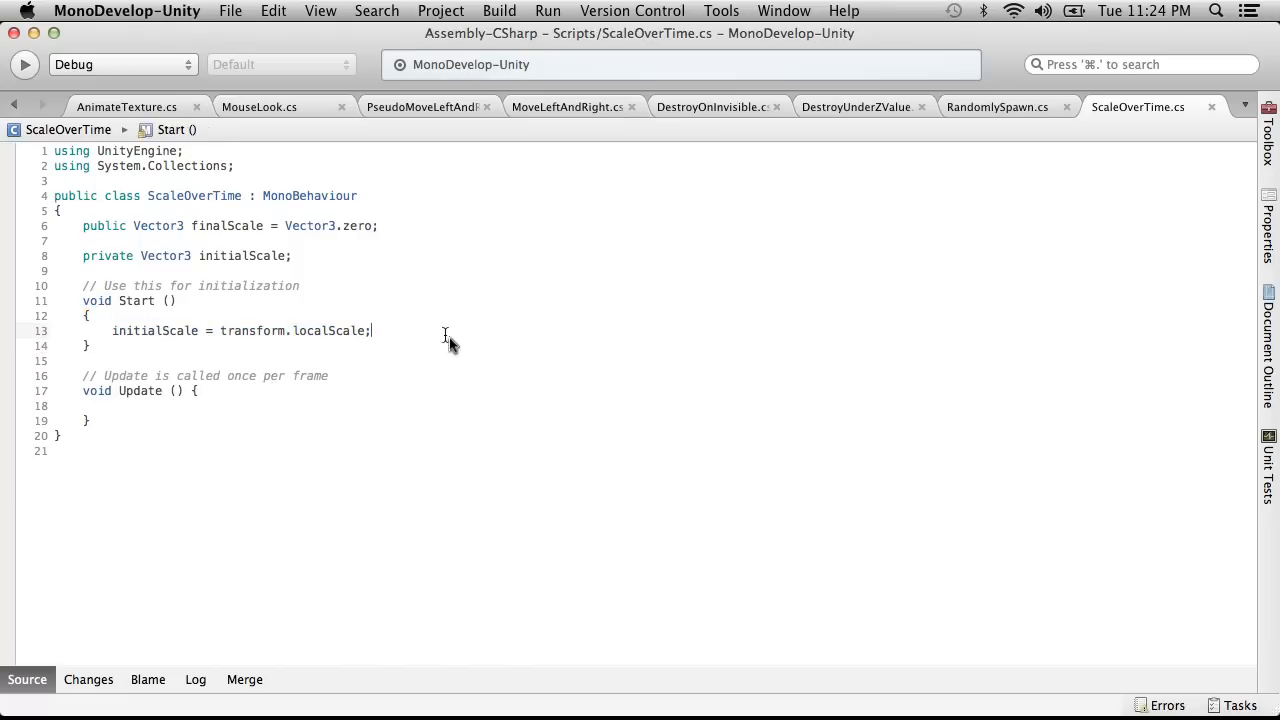
key(Return)
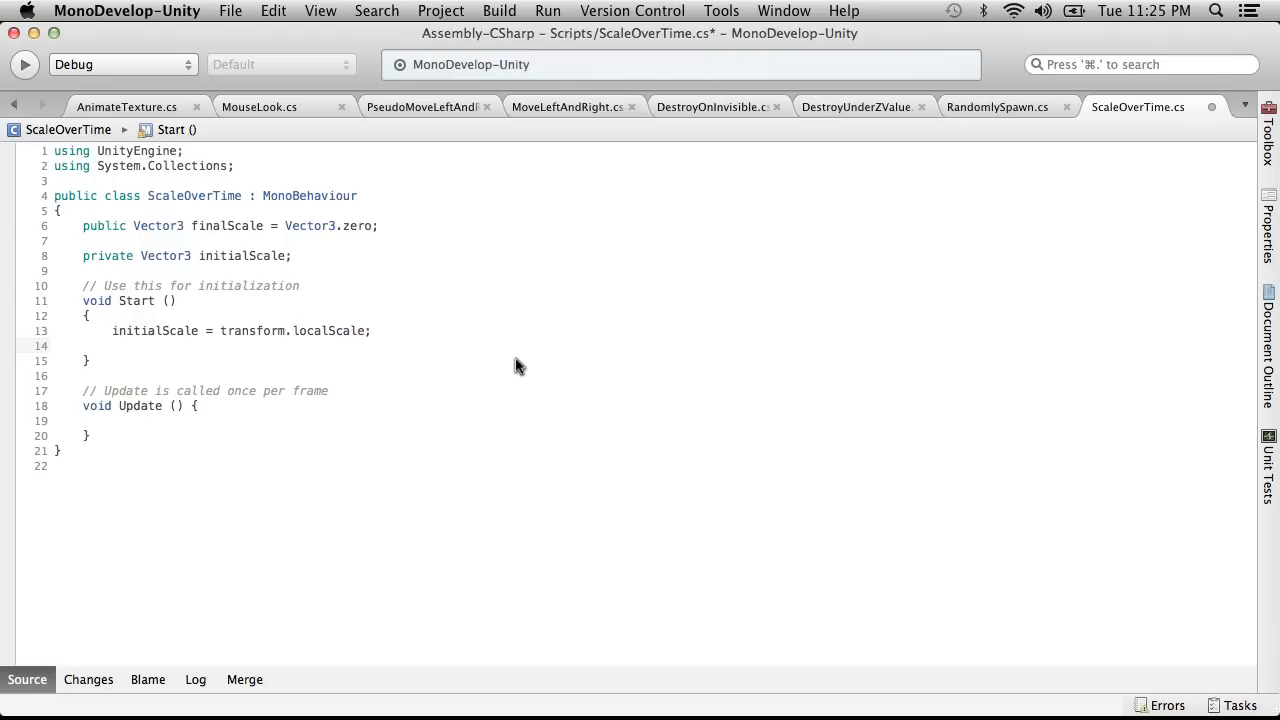
key(Return)
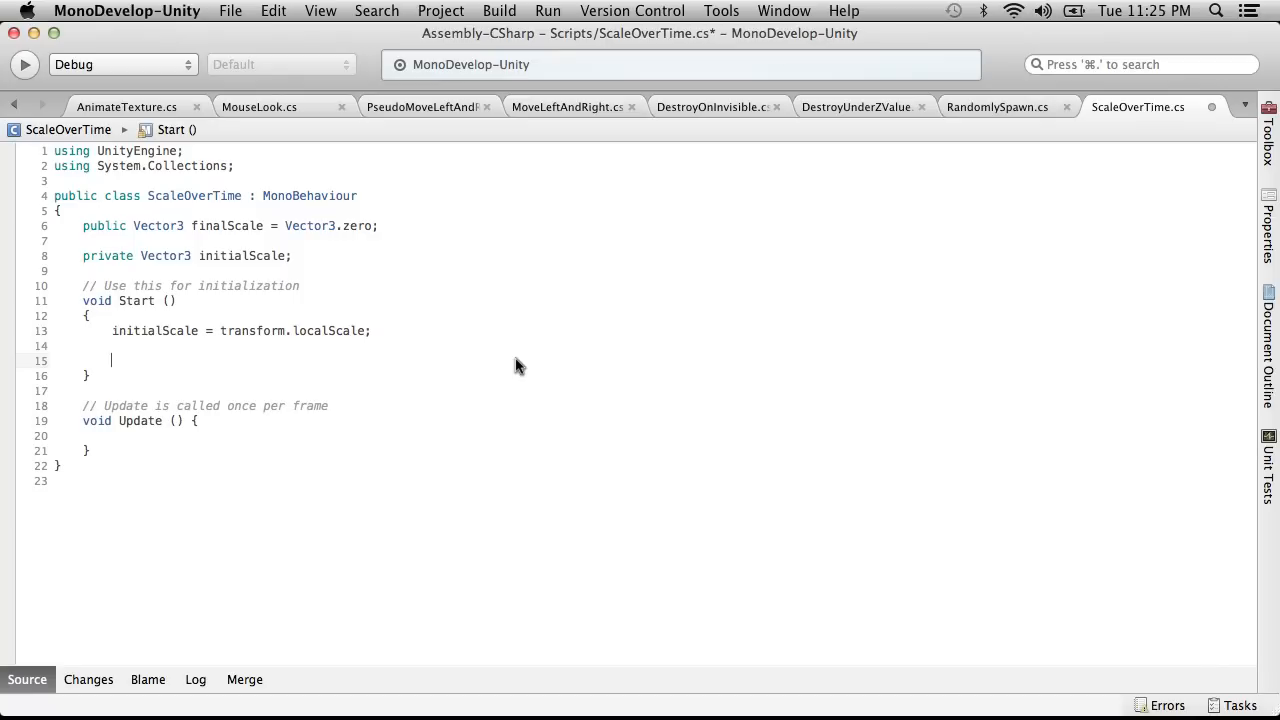
key(BackSpace)
key(BackSpace)
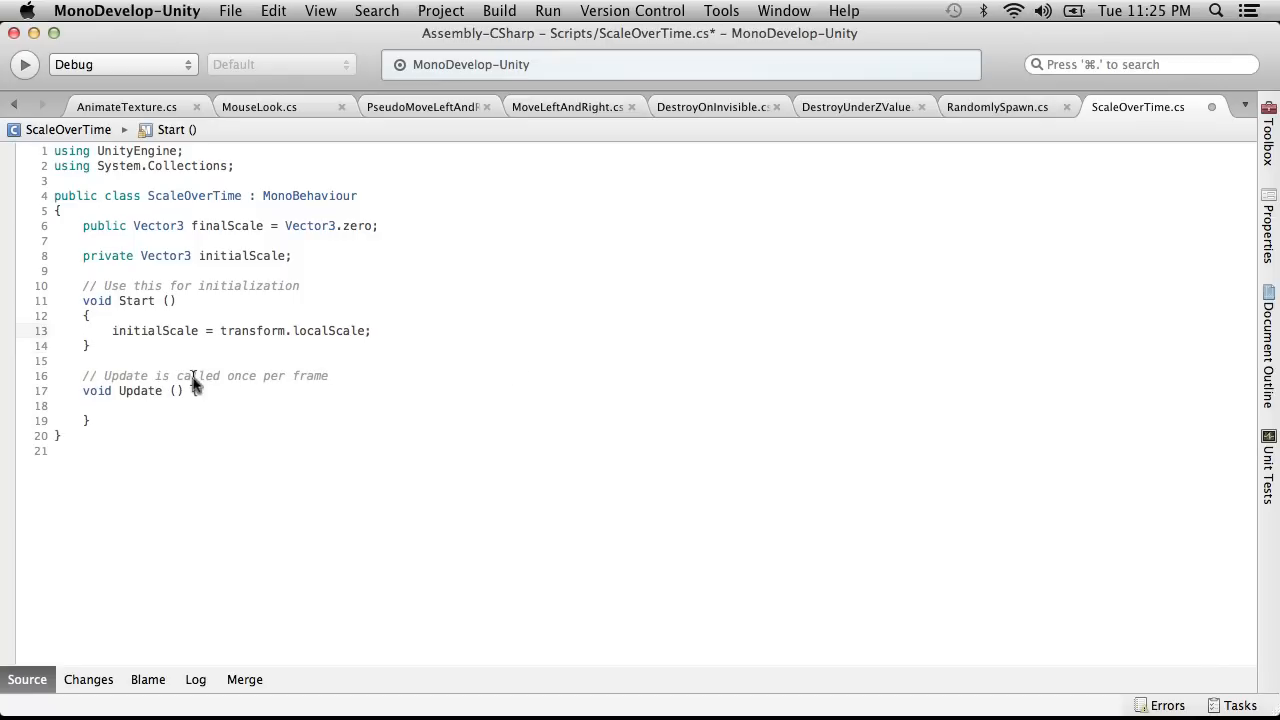
key(Return)
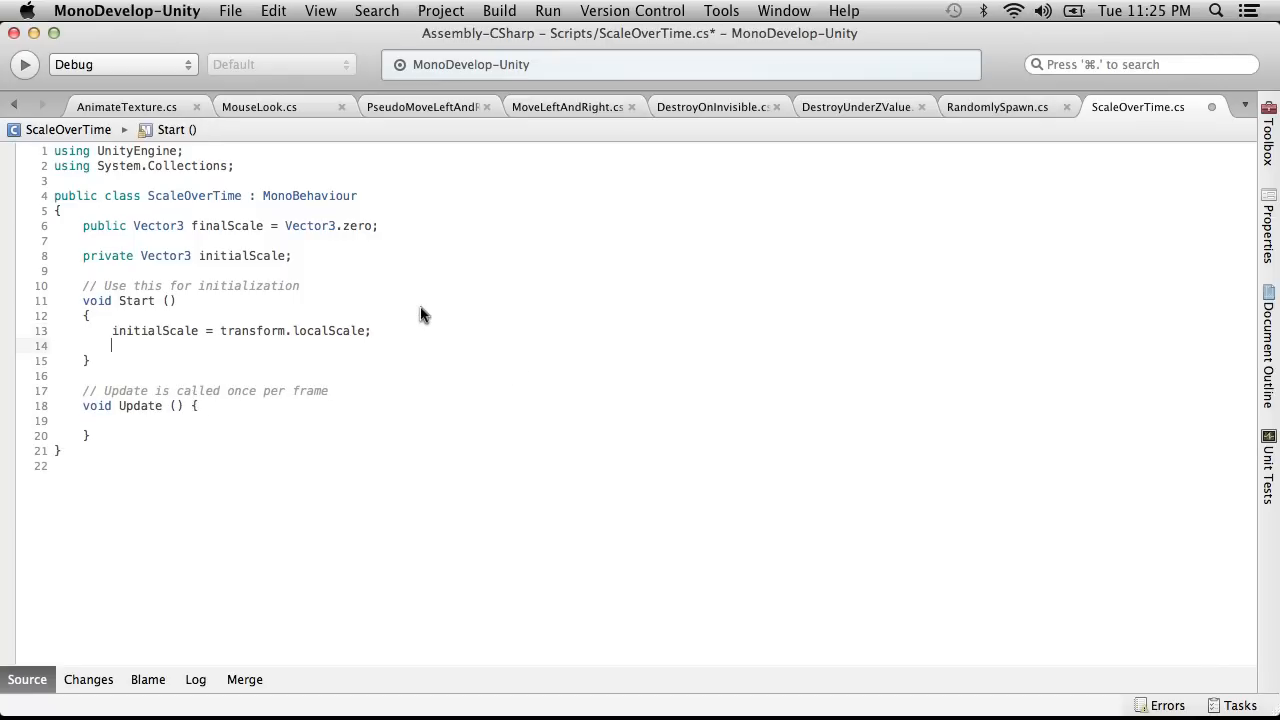
text(Sta)
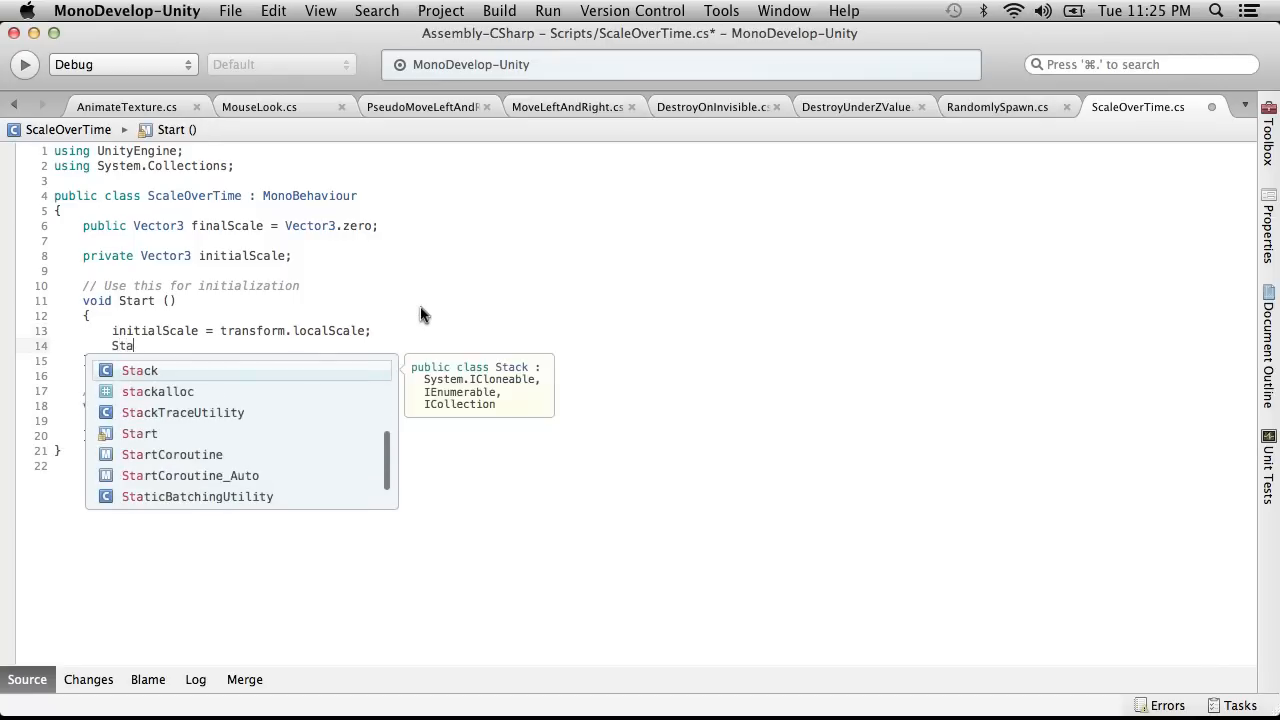
text(rtCo)
key(Return)
text((")
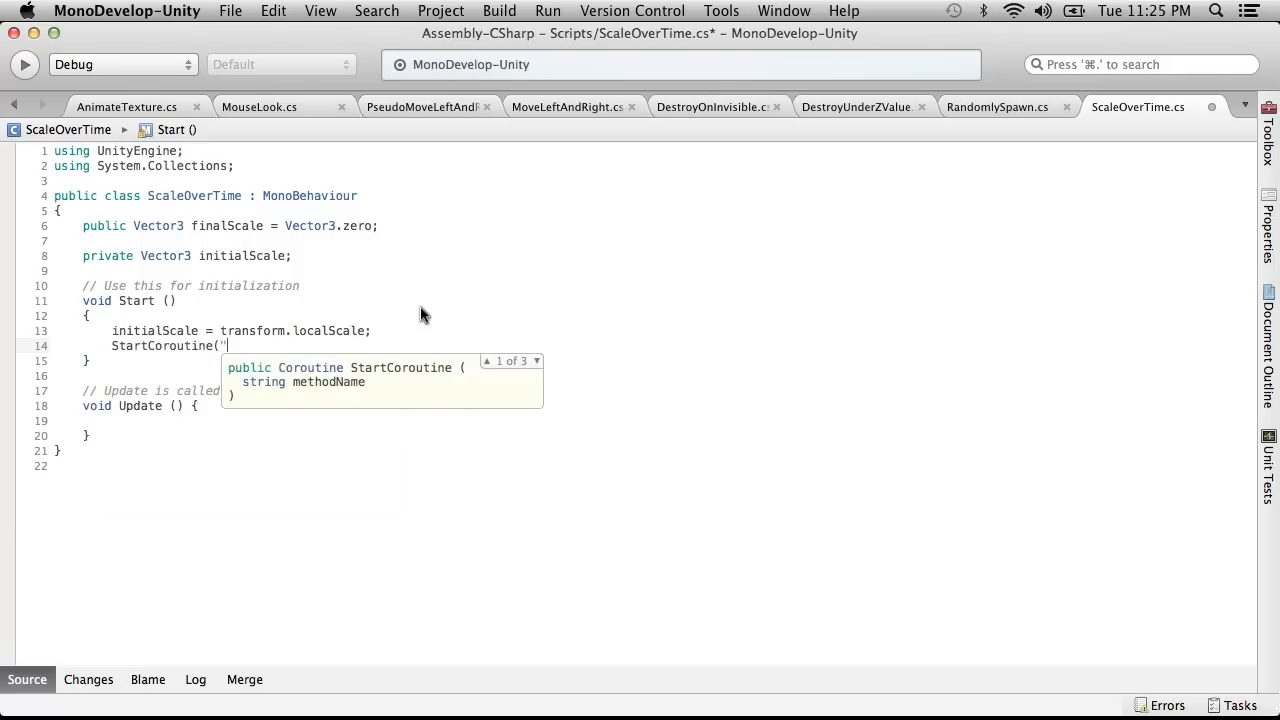
text(Scale");)
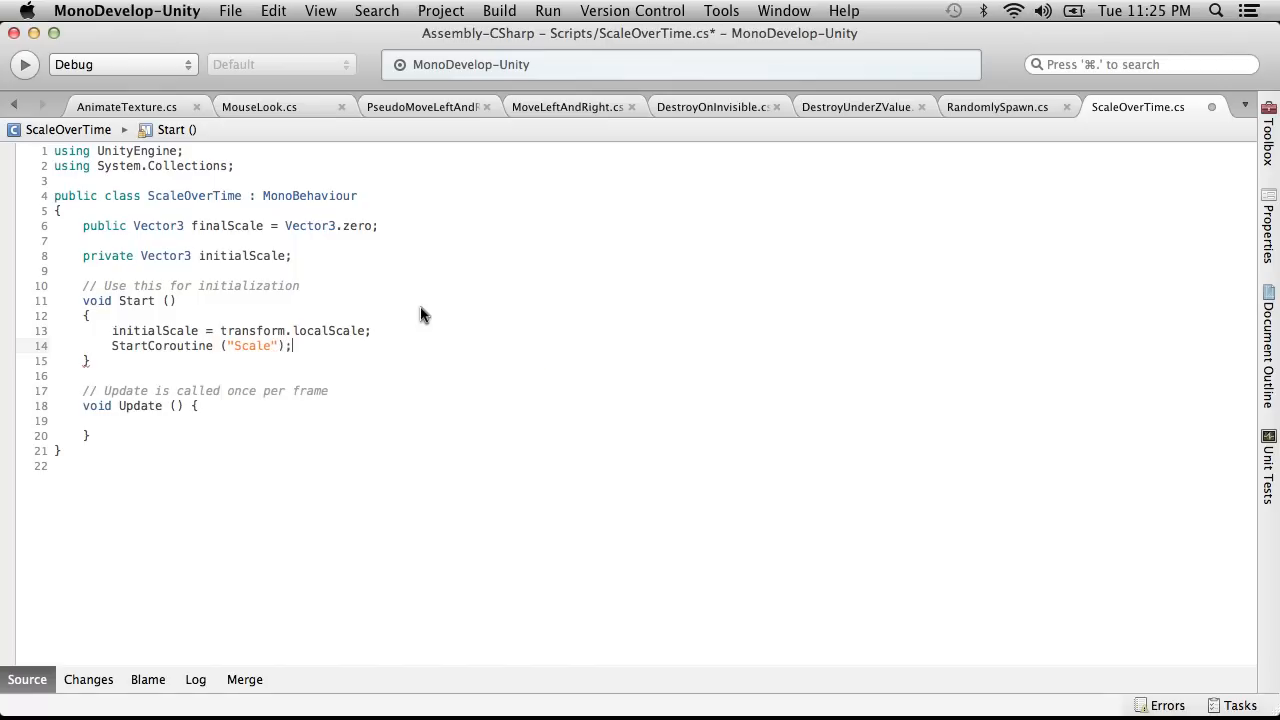
Step: Remove the space before the parenthesis in the StartCoroutine call and save the script
key(Left)
key(Left)
key(Left)
key(Left)
key(Left)
key(Left)
key(BackSpace)
click(230, 10)
click(250, 83)
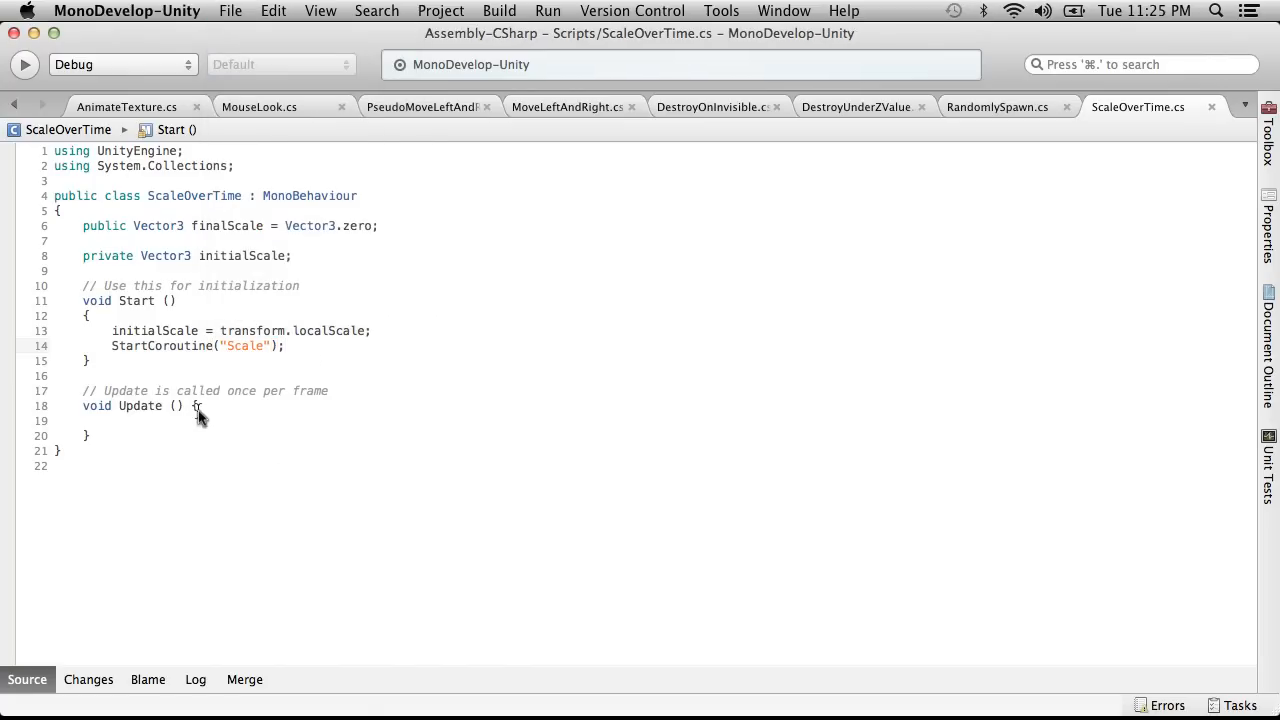
click(180, 375)
key(Return)
key(Return)
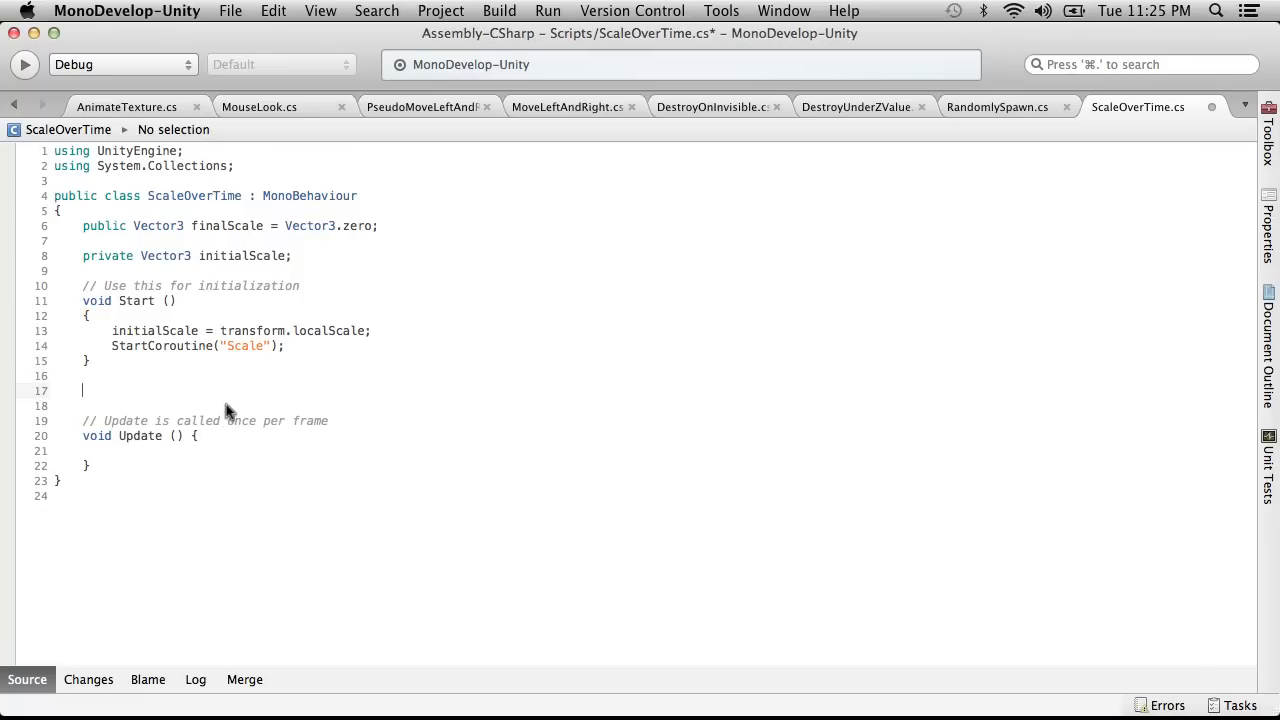
key(BackSpace)
key(BackSpace)
Step: Put the Update method's opening brace on its own line
click(191, 392)
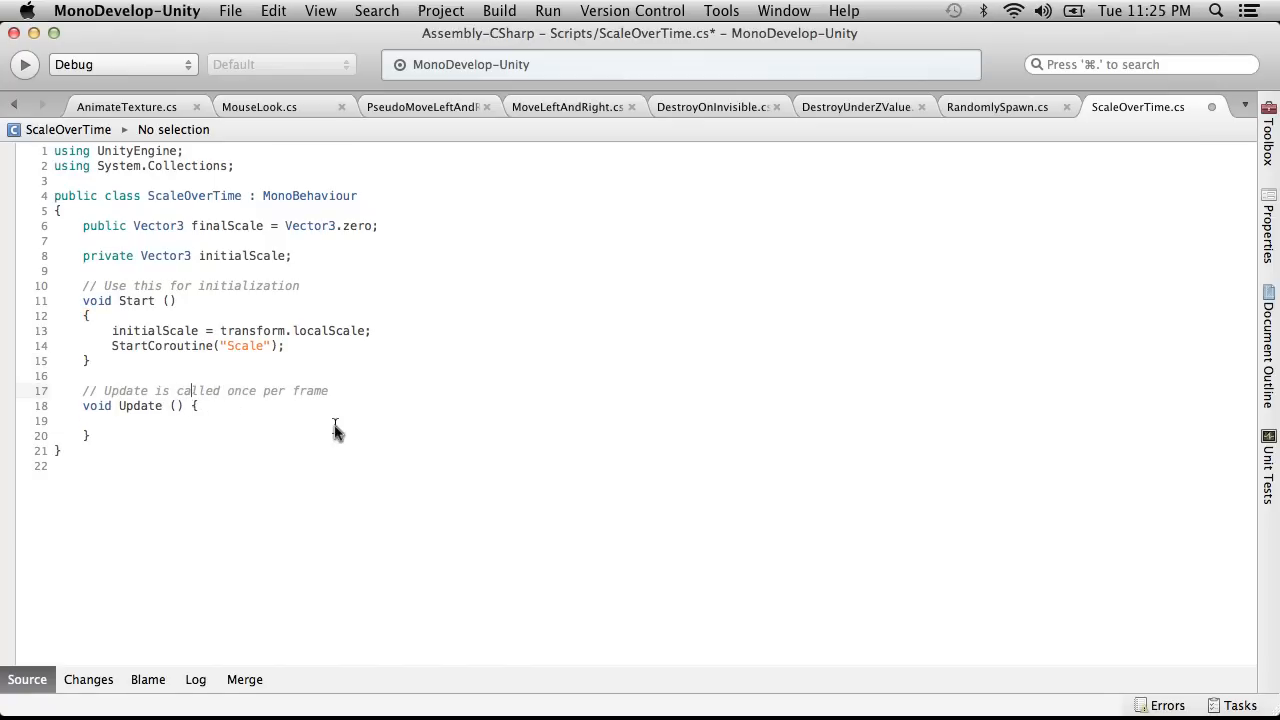
key(Down)
key(Return)
click(156, 435)
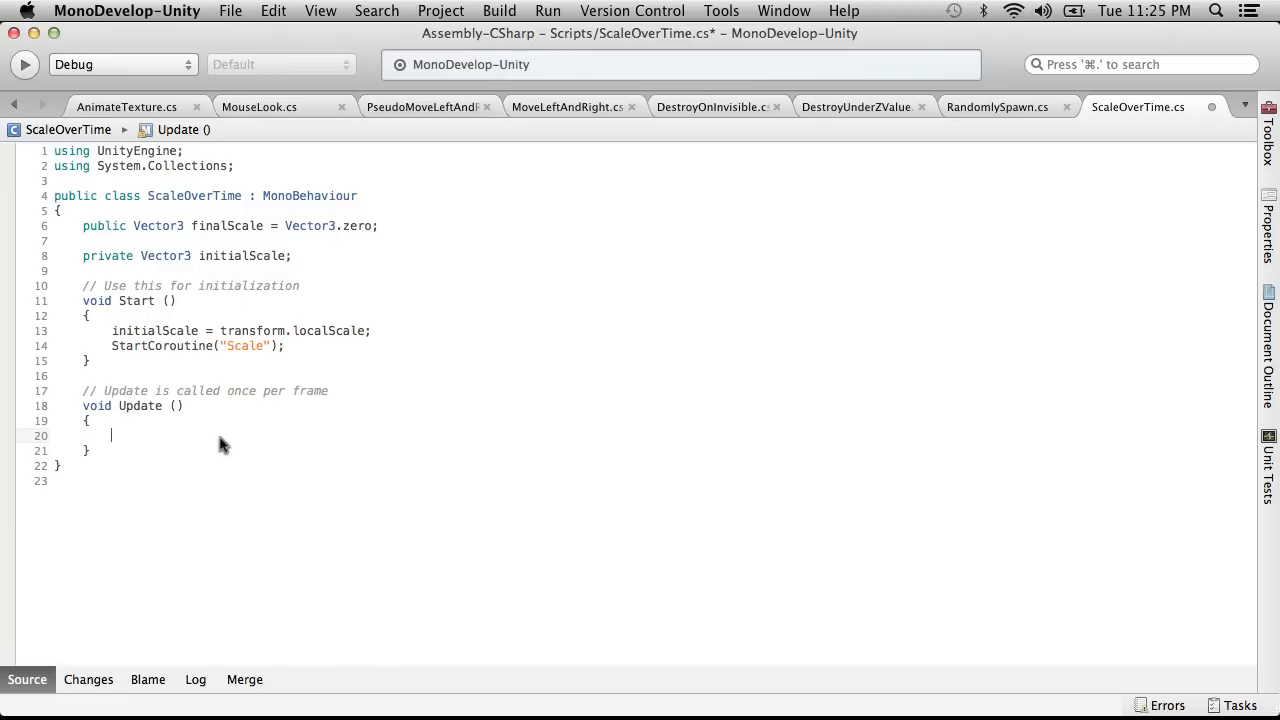
Step: Delete the comment above Update and rename the method to Scale(), without a space before the parentheses
mouse_move(48, 391)
mouse_down()
mouse_move(57, 423)
mouse_move(50, 394)
mouse_up()
key(BackSpace)
double_click(130, 391)
text(Scale)
key(Delete)
Step: Replace the Scale method's void return type with IEnumerator and save the script
key(Left)
key(BackSpace)
key(BackSpace)
key(BackSpace)
key(BackSpace)
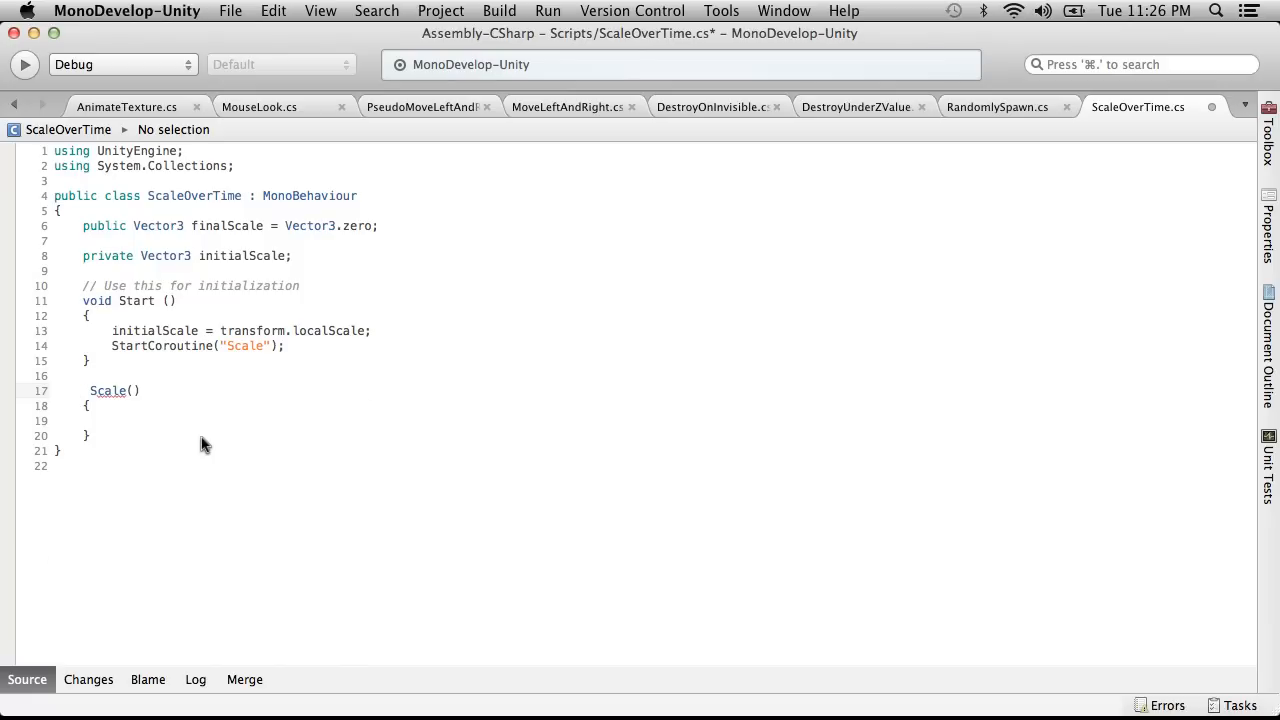
text(IEn)
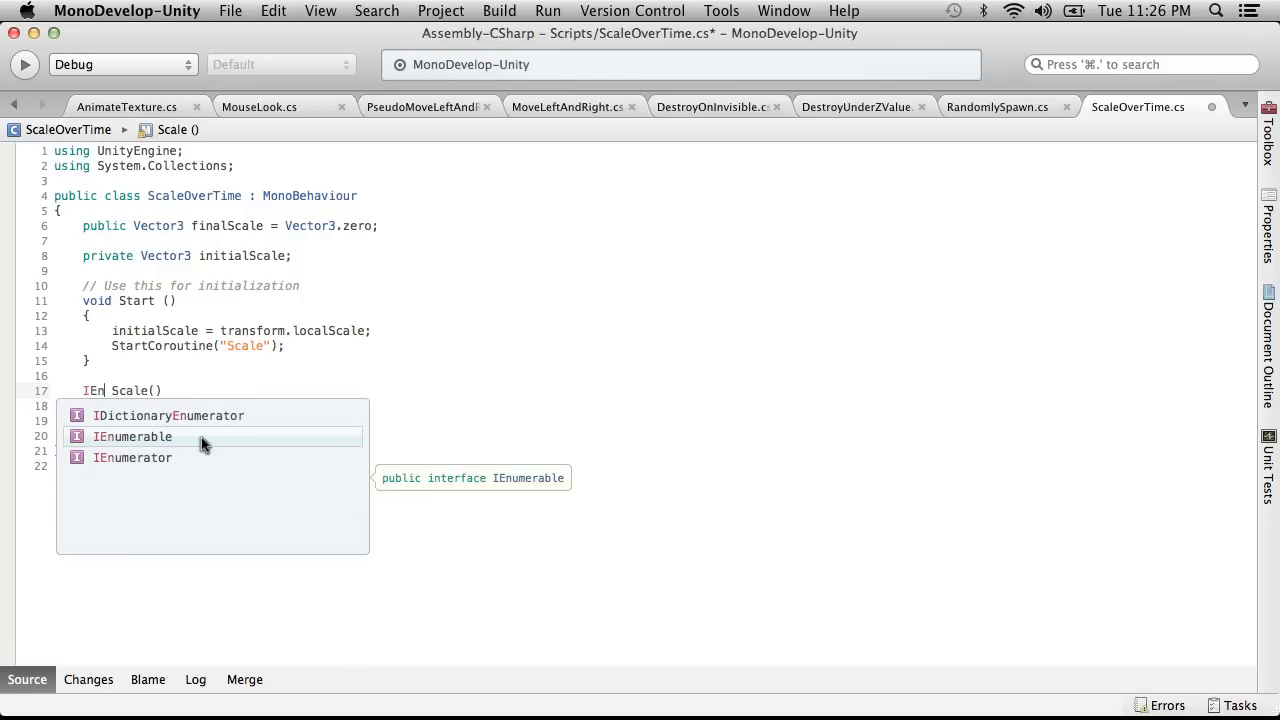
key(Down)
click(174, 421)
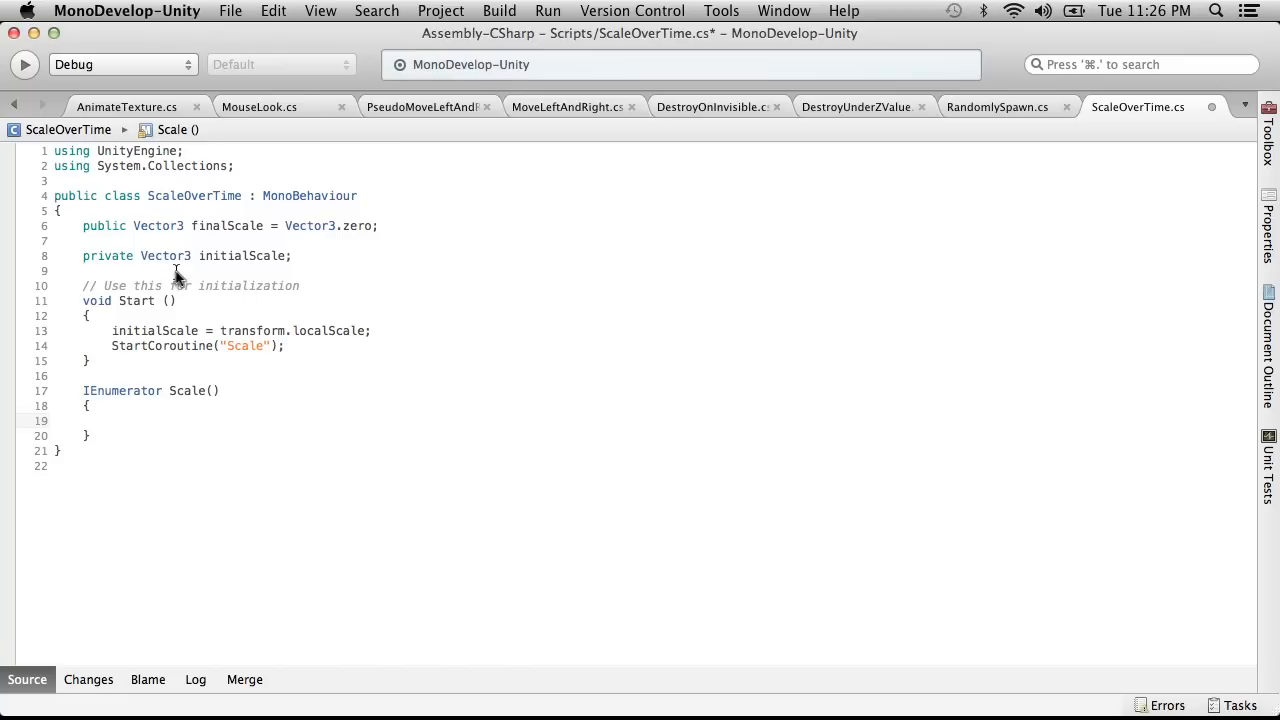
click(231, 11)
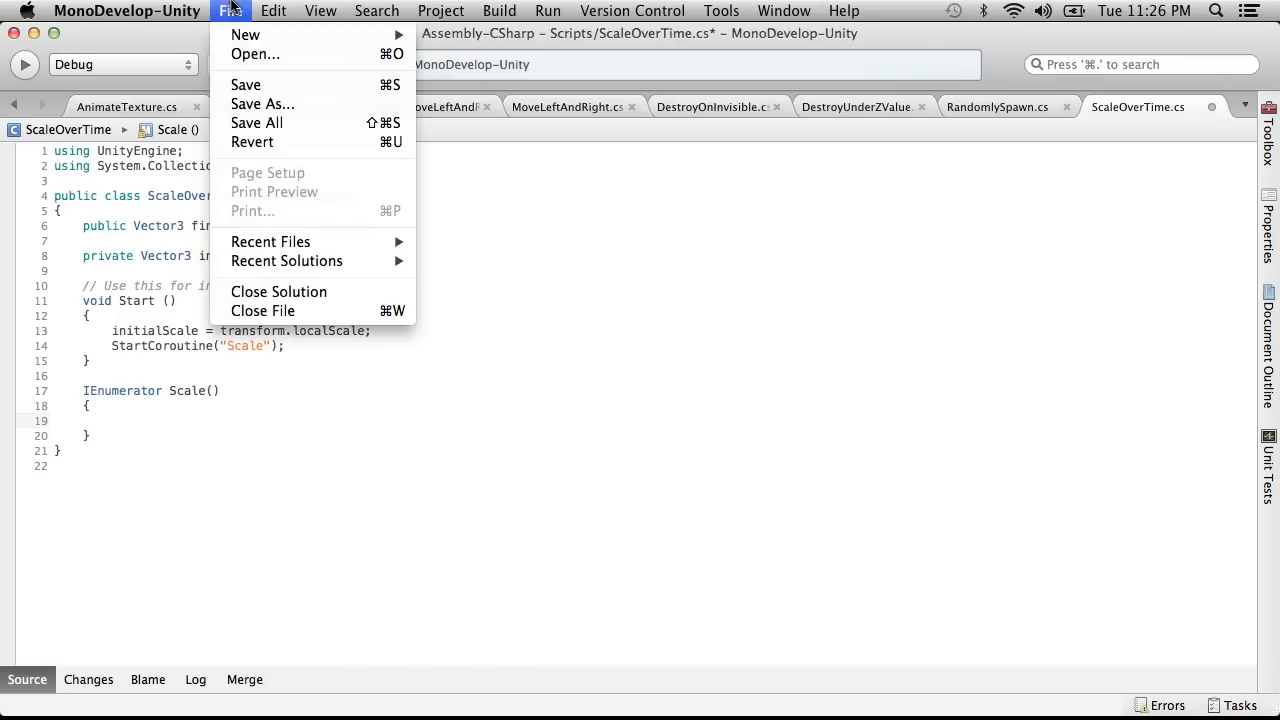
click(248, 86)
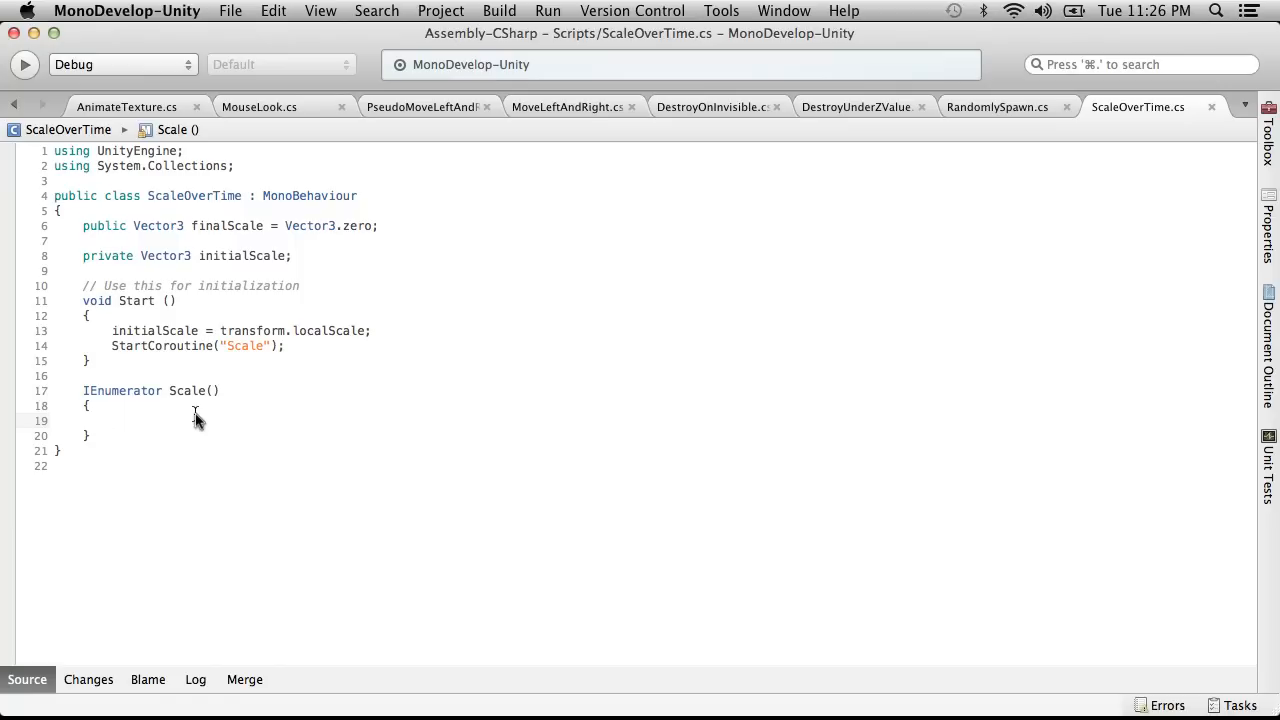
Step: Declare "float t = 0.0f;" at the start of the Scale coroutine and leave an empty line below it
text(float)
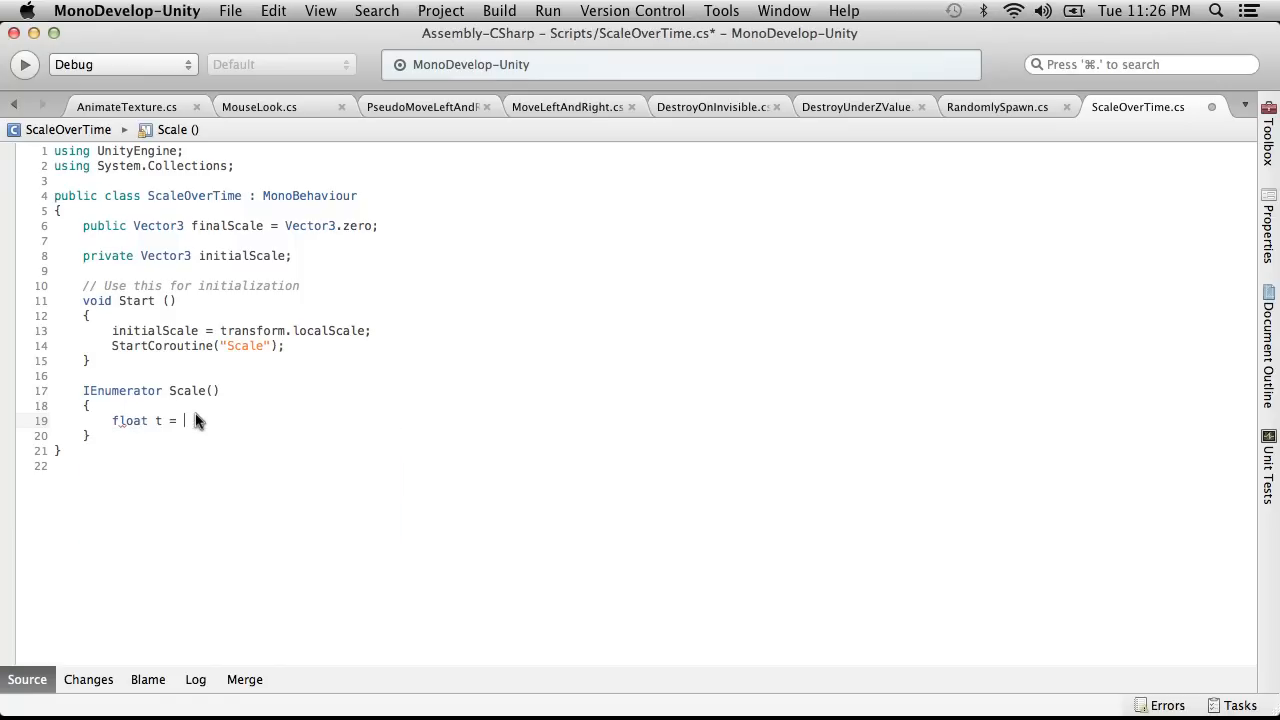
text( t = 0.0f;)
key(Return)
drag(101, 426, 240, 434)
click(240, 434)
key(Return)
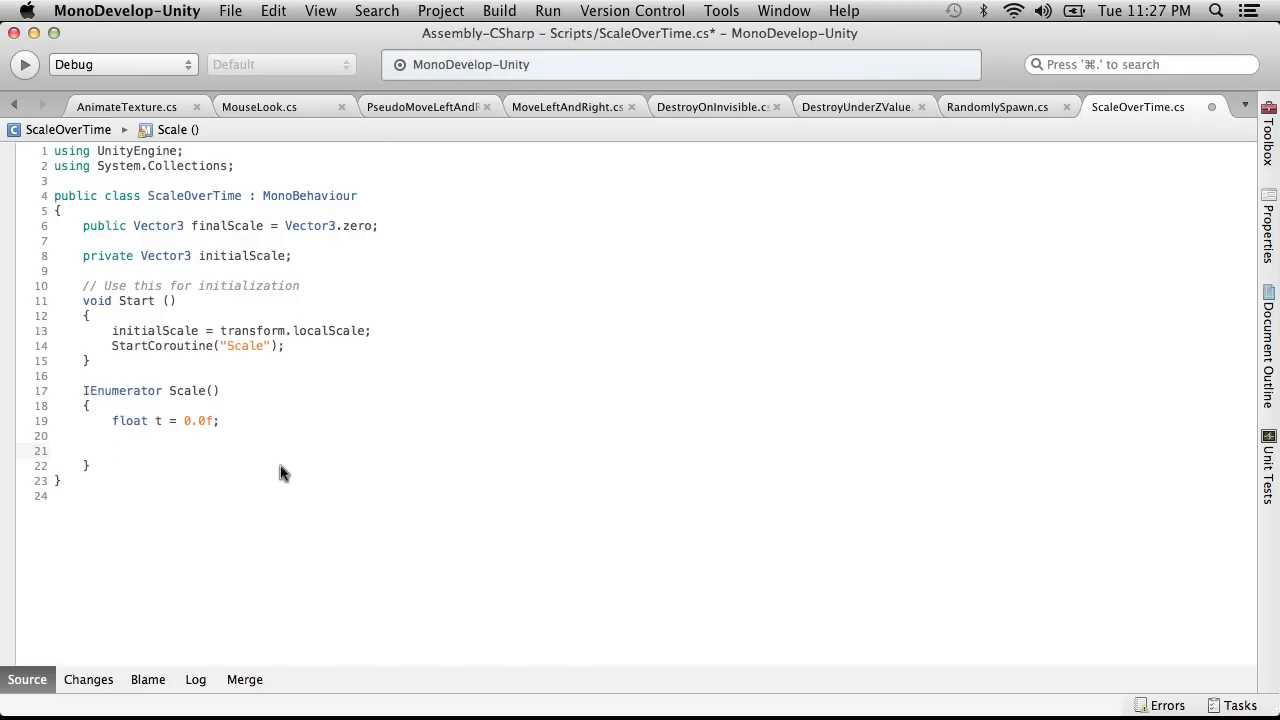
Step: Begin a while loop below the t declaration in Scale(), writing its condition as far as "while(t <"
text(w)
key(BackSpace)
text(while)
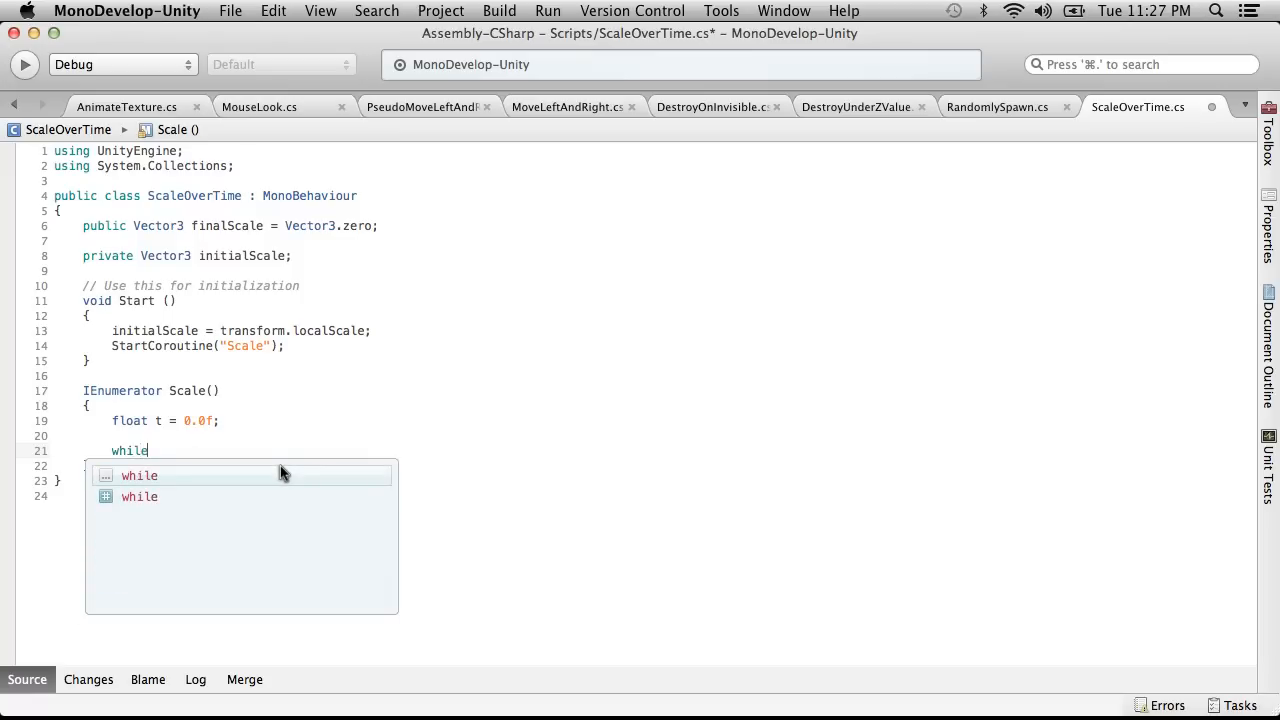
text(()
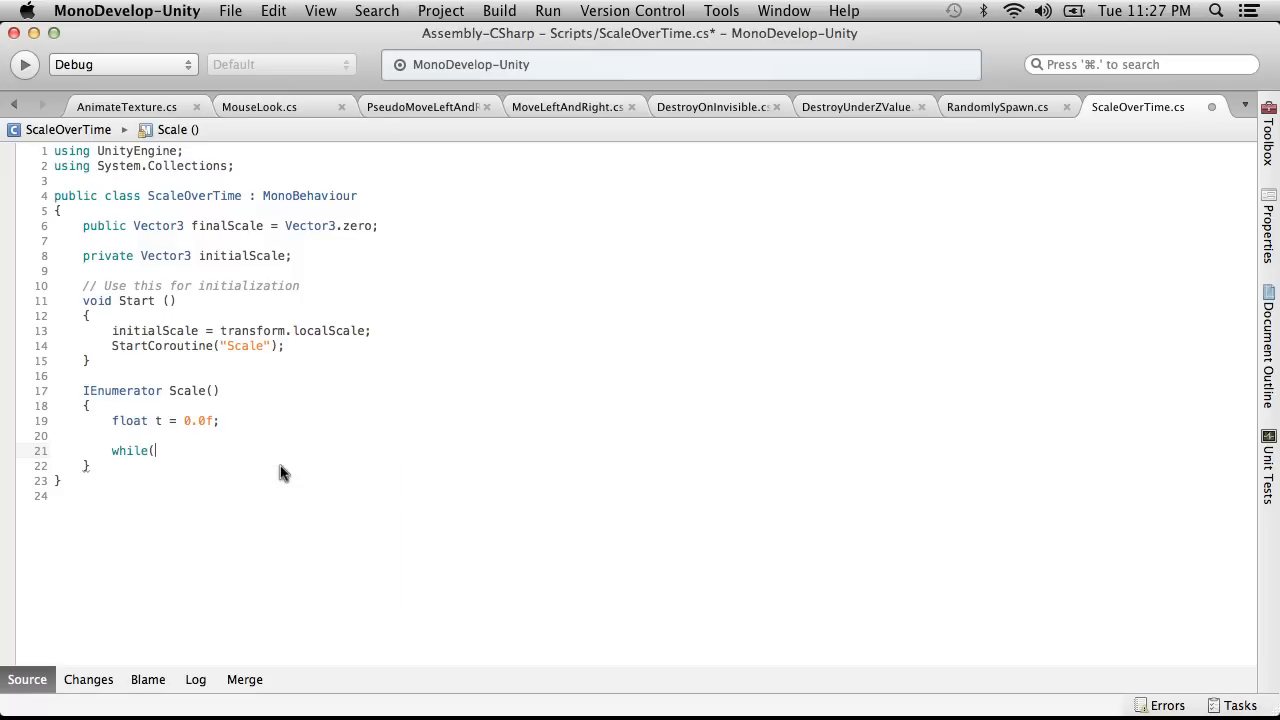
text(t <)
Step: Declare "public float time = 1.0f;" on a new line below the finalScale field
click(397, 227)
key(Return)
text(public float time = 1.0f;)
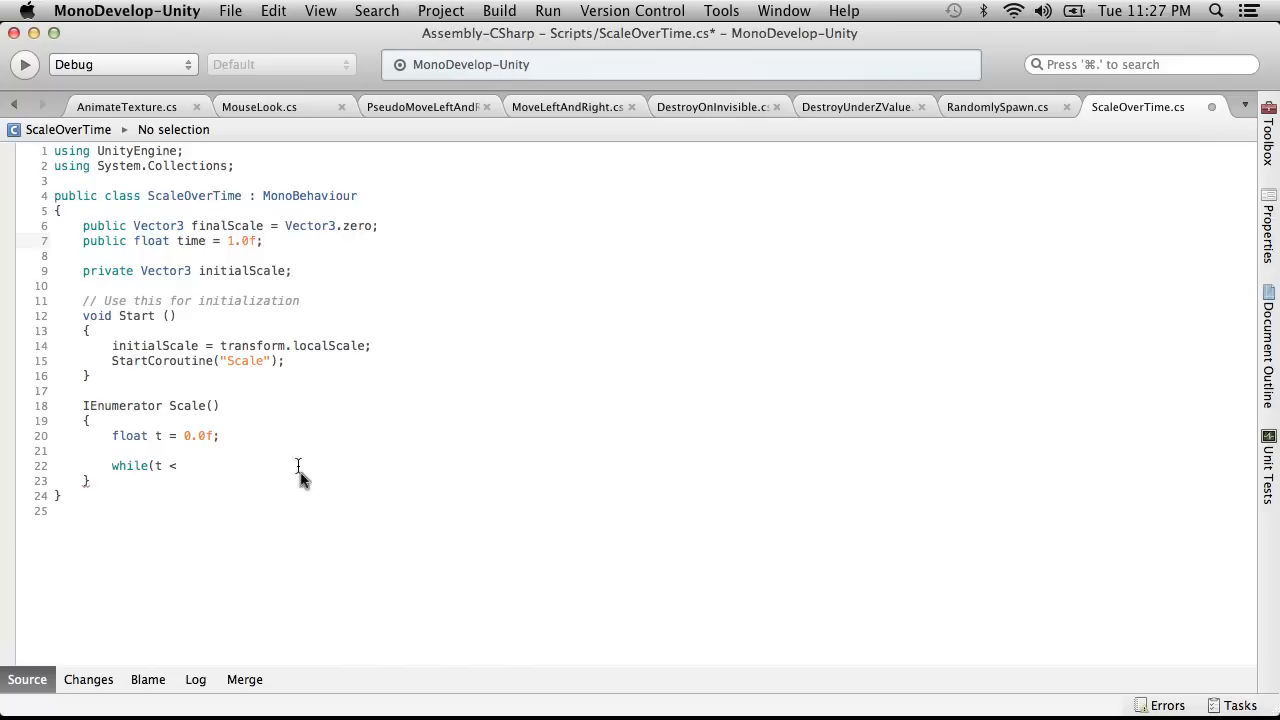
Step: Complete the while condition as "t < Time" and add a pair of braces for the loop body
click(234, 464)
text(time)
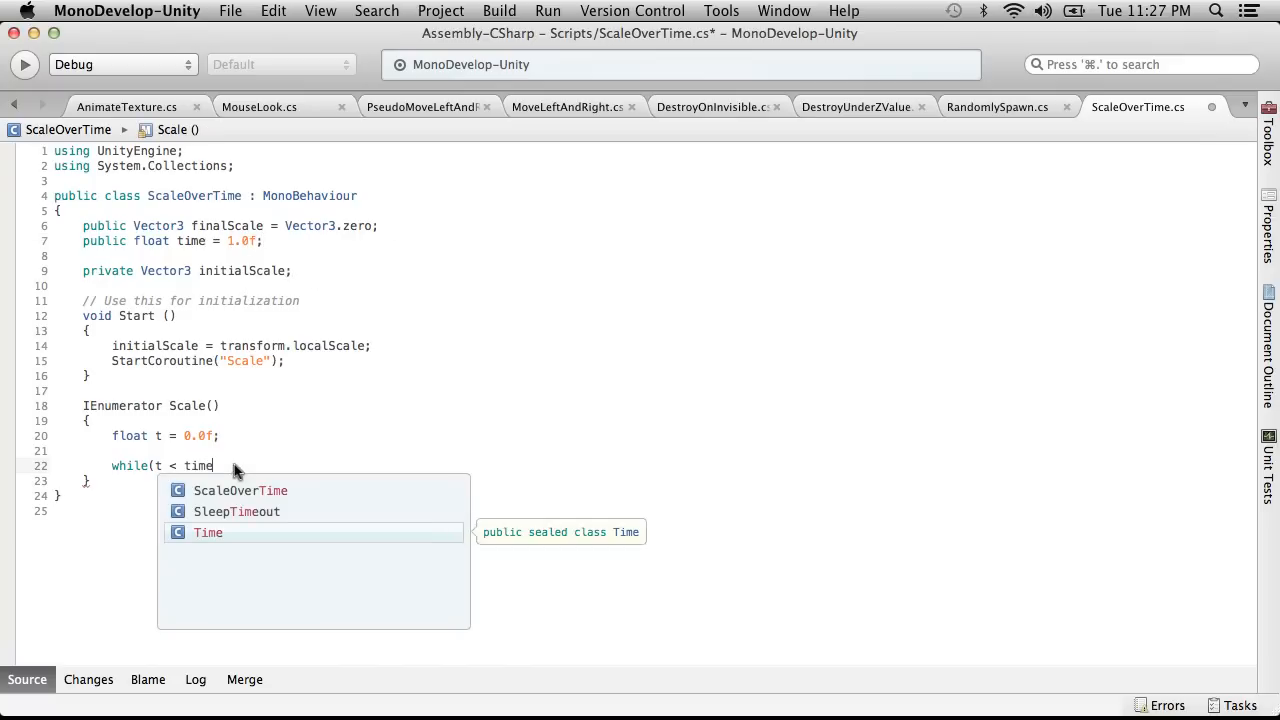
text())
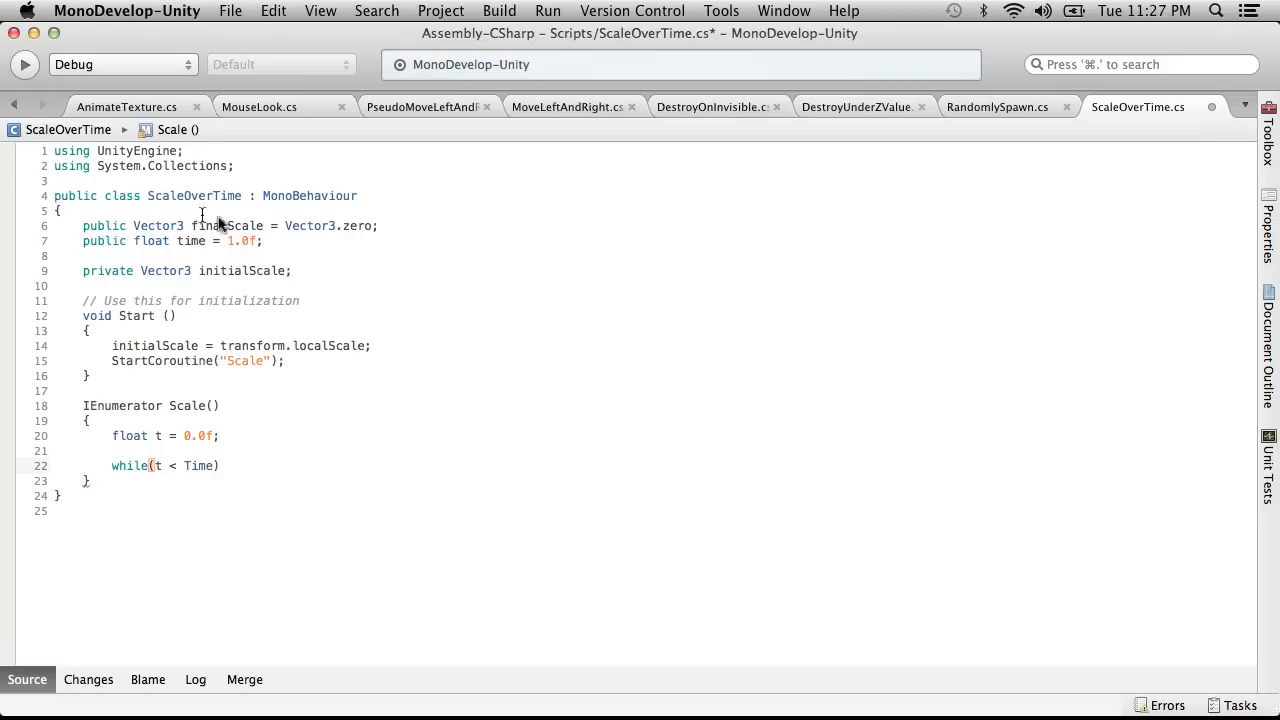
drag(148, 195, 262, 199)
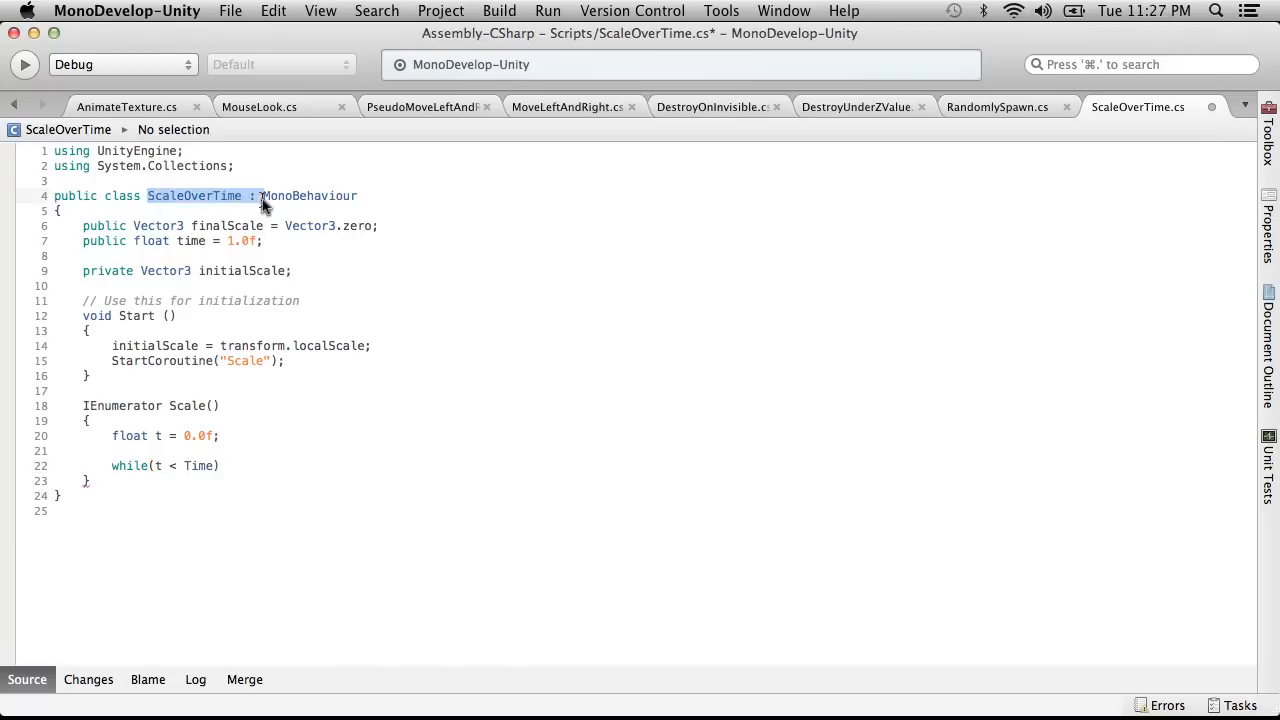
click(241, 471)
key(Return)
text({})
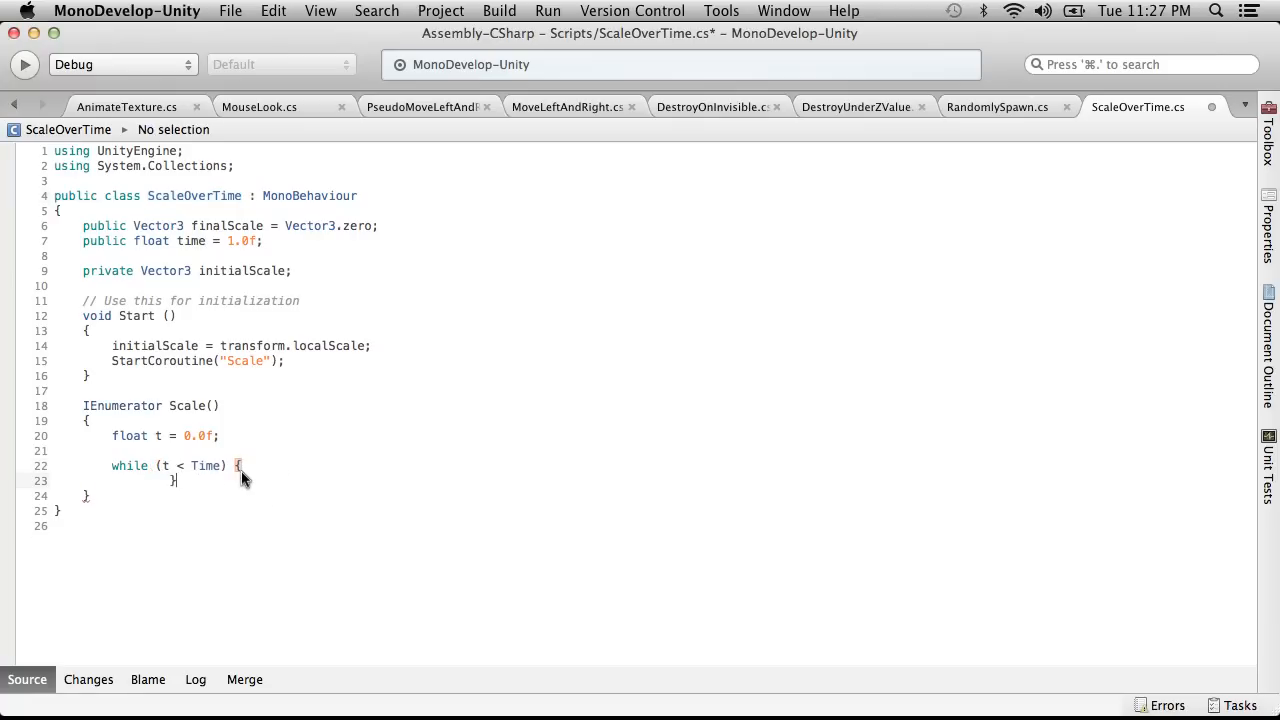
Step: Put the while loop's opening brace on its own line and align the closing brace beneath it
click(234, 466)
key(Return)
click(167, 497)
key(BackSpace)
key(BackSpace)
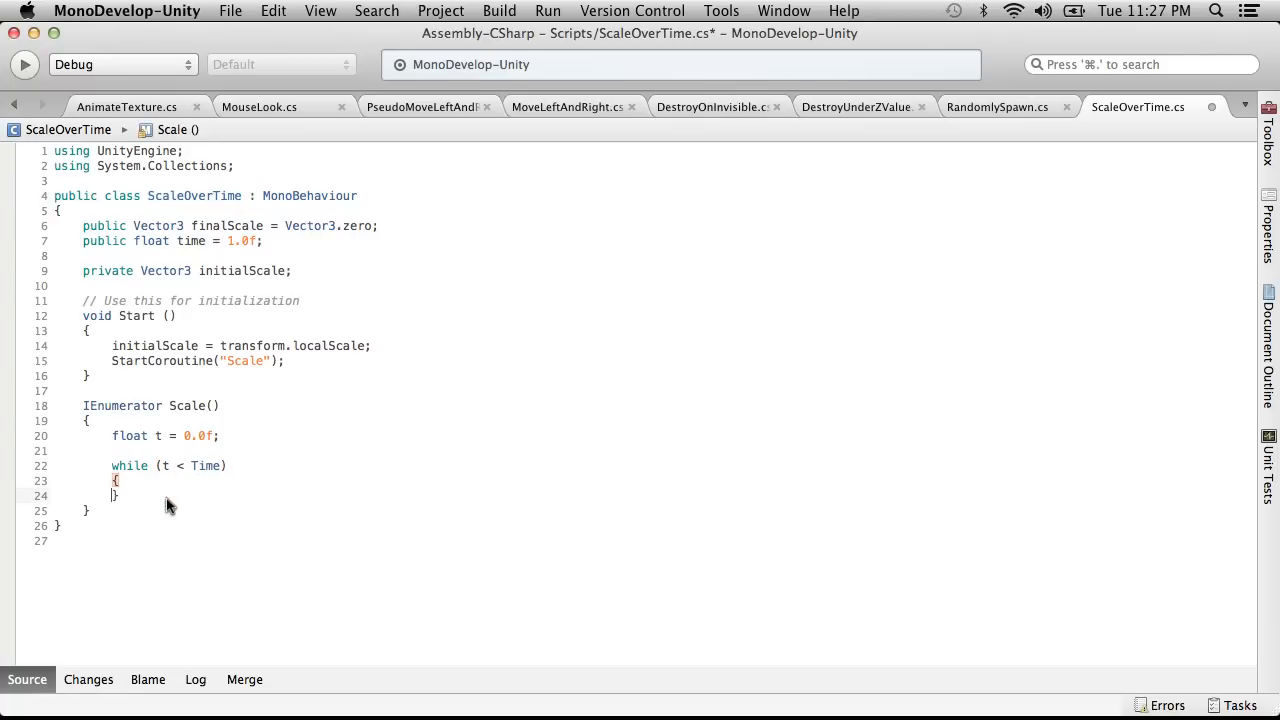
Step: Correct Time to lowercase time in the while condition and save the script
click(196, 466)
key(BackSpace)
text(t)
click(273, 10)
click(268, 87)
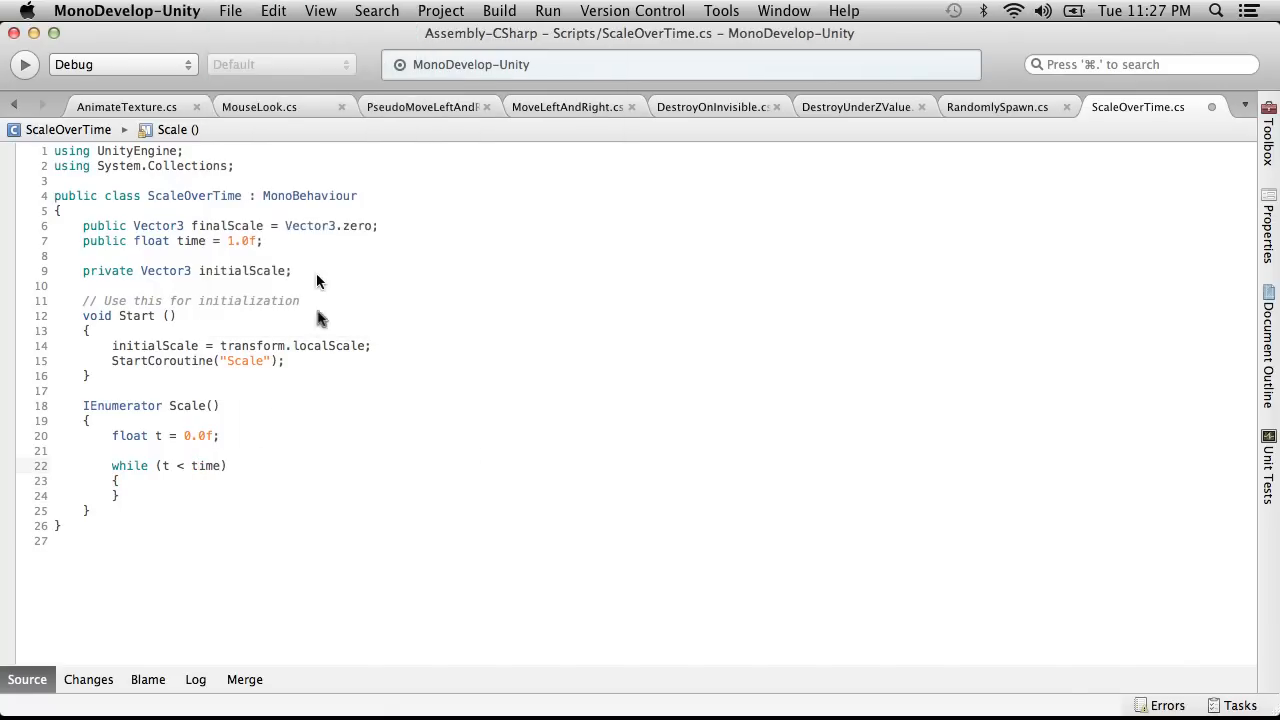
Step: Add an empty line inside the while loop, and change its header to "while(t <= time)" without a space before the parenthesis
click(167, 481)
key(Return)
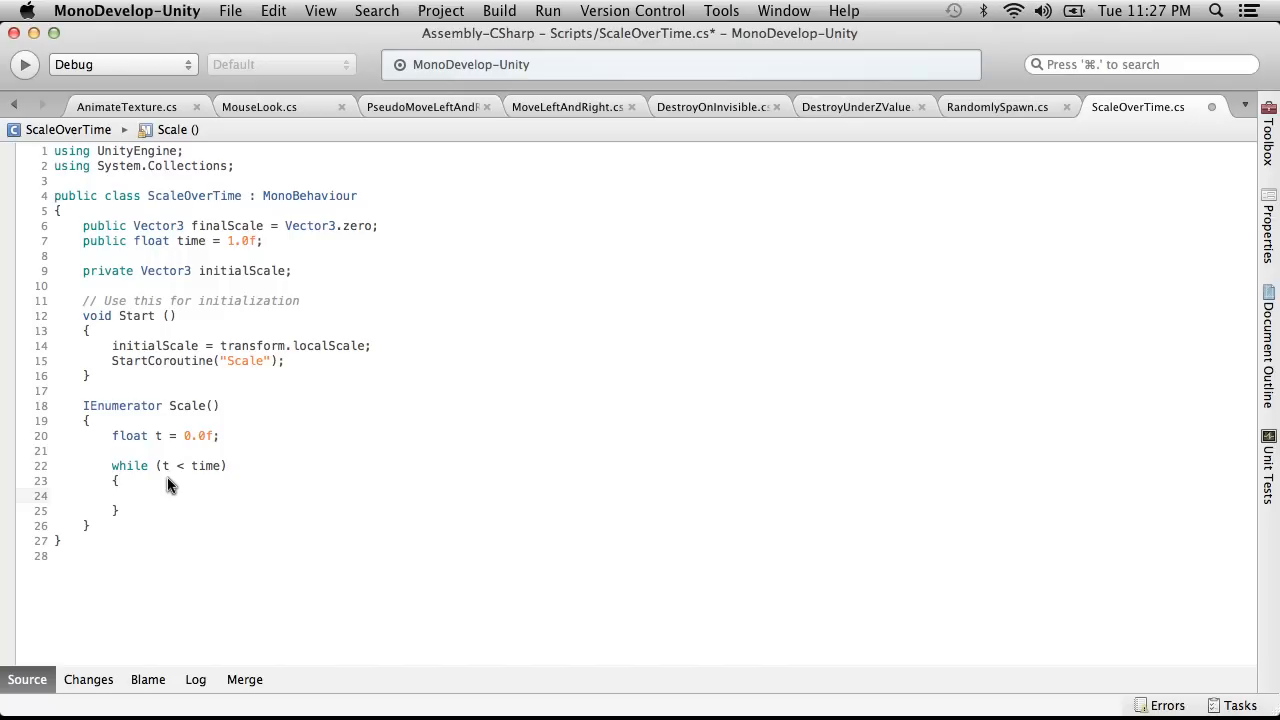
click(188, 466)
text(=)
click(175, 495)
click(157, 466)
key(BackSpace)
Step: Write "t += Time.deltaTime;" inside the while loop
click(157, 495)
text(t +=time)
key(Escape)
key(BackSpace)
key(BackSpace)
key(BackSpace)
key(BackSpace)
text(Time.deltaTime)
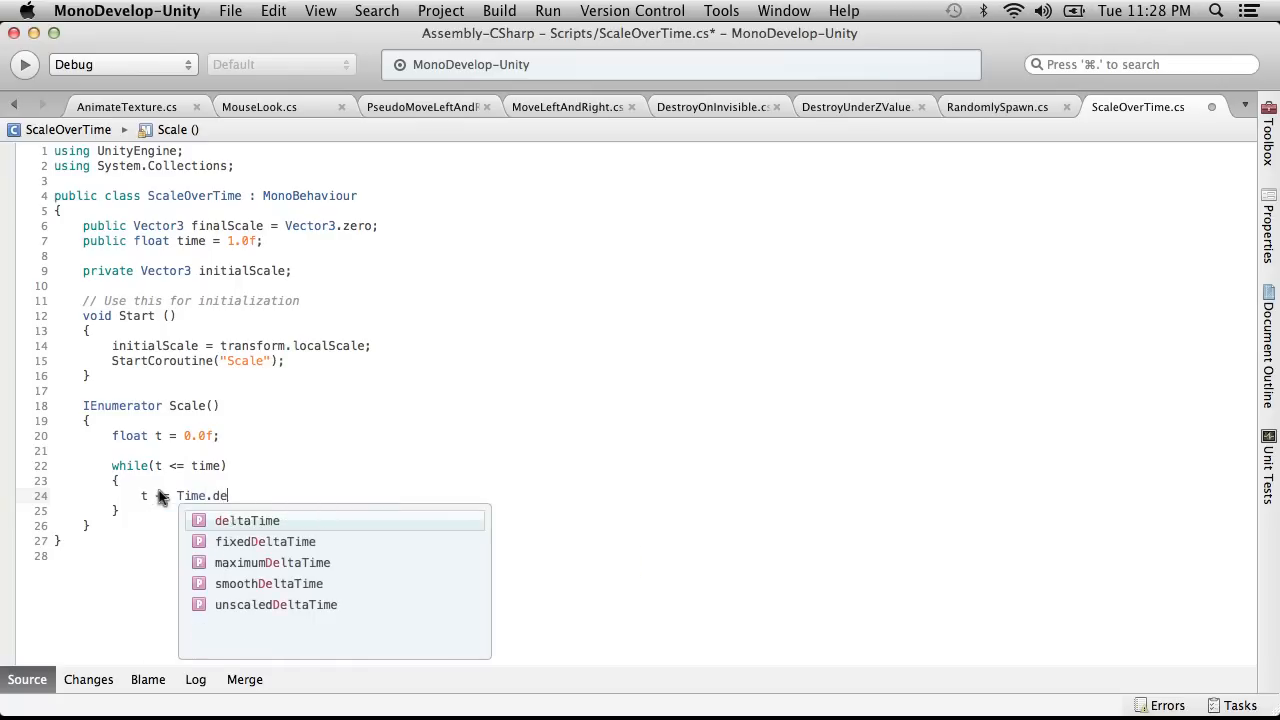
Step: Insert an empty line above the t increment and add "yield return null;" below it
key(Up)
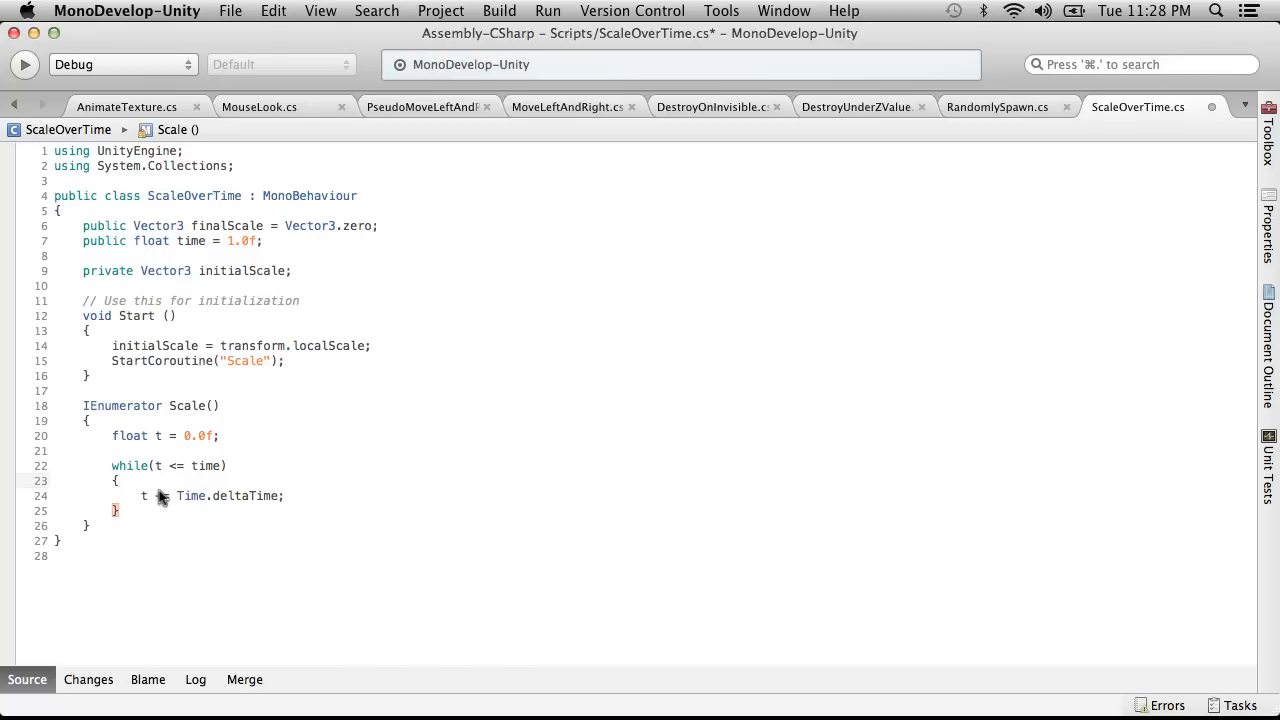
key(Return)
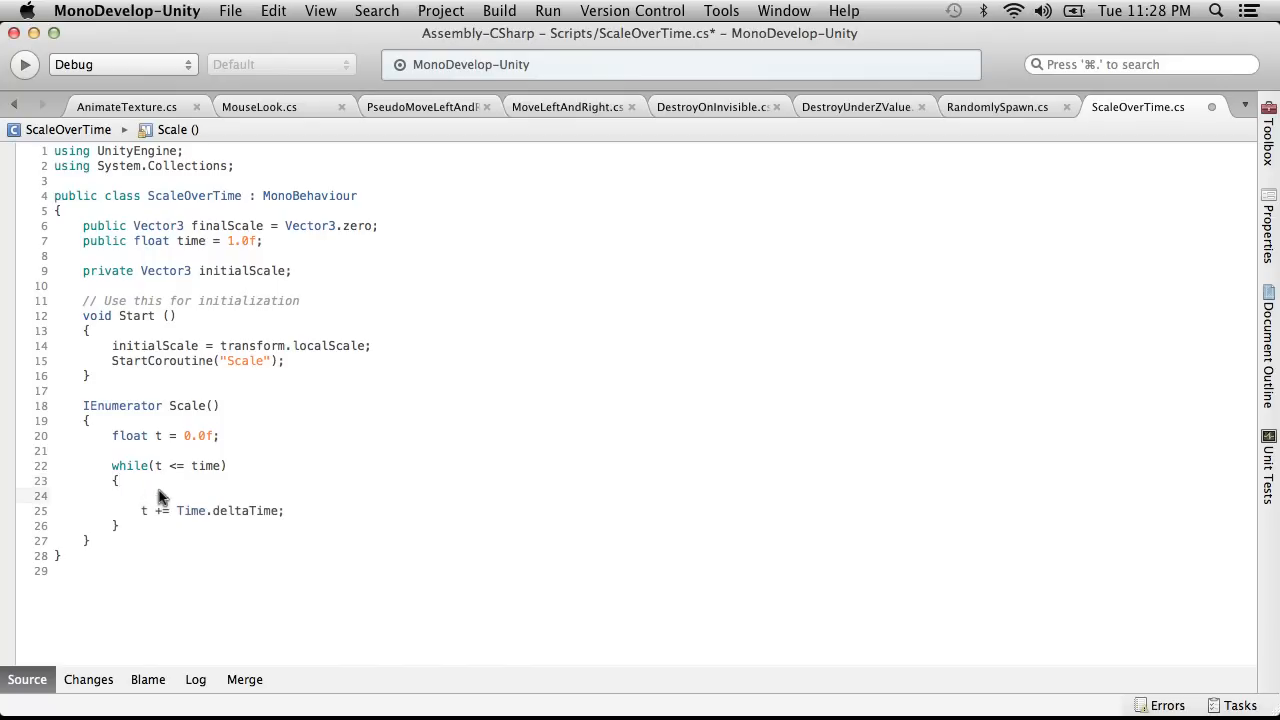
click(300, 510)
key(Return)
text(yield return nu)
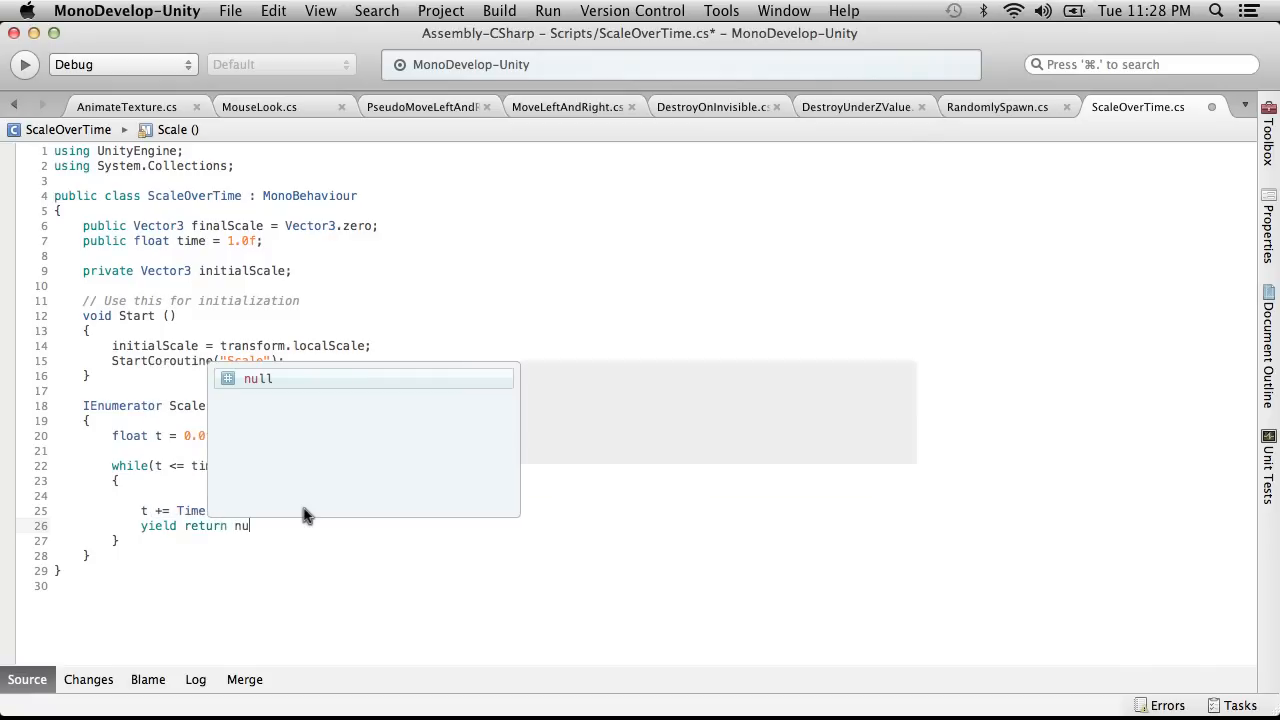
text(ll;)
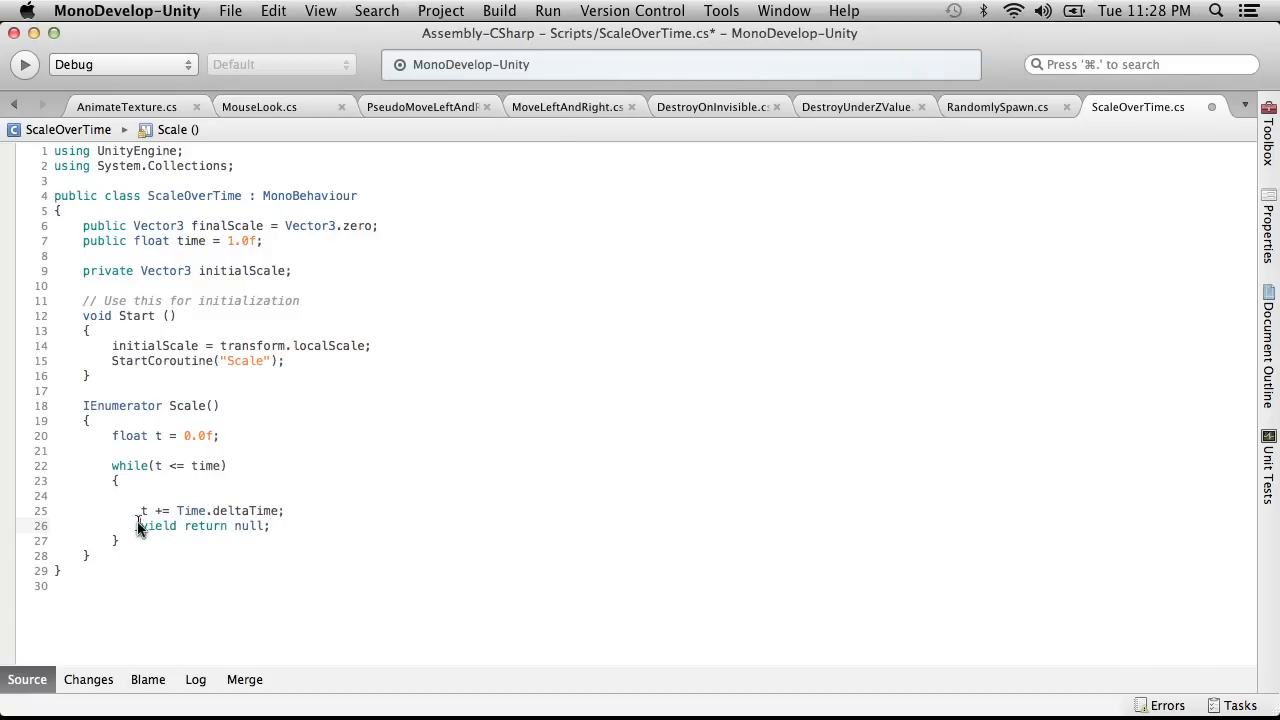
drag(139, 527, 292, 533)
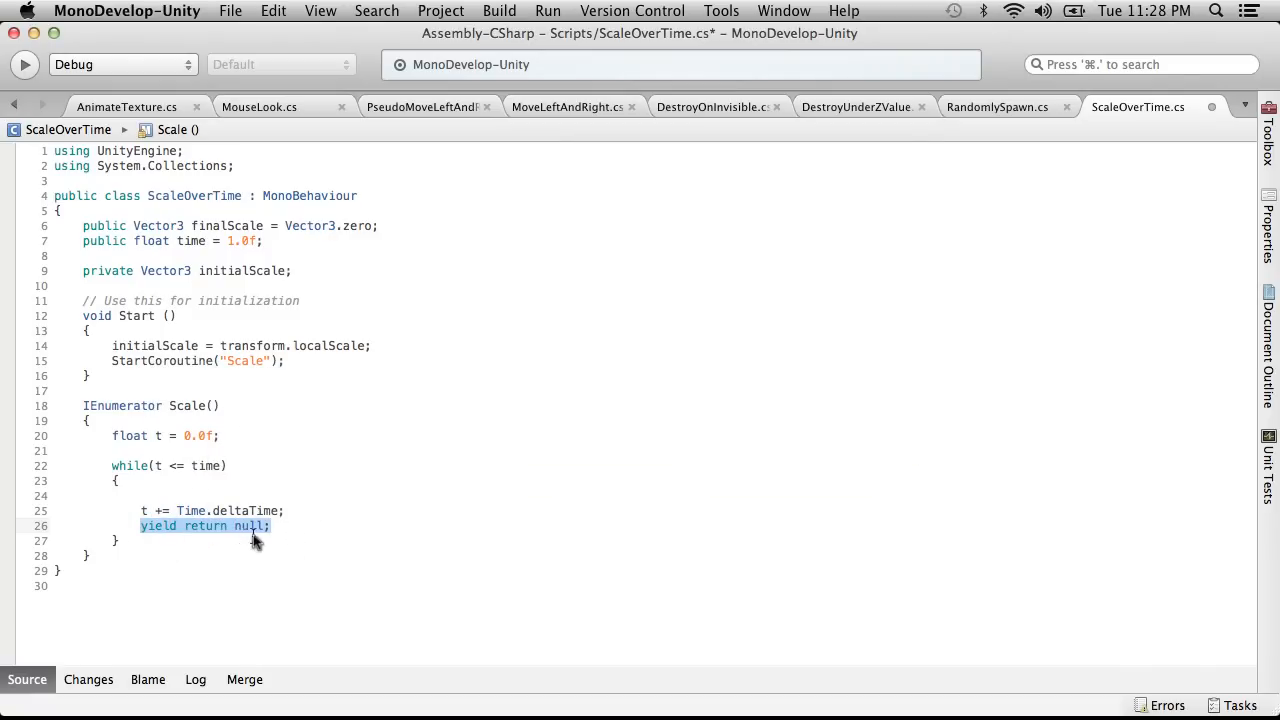
click(279, 533)
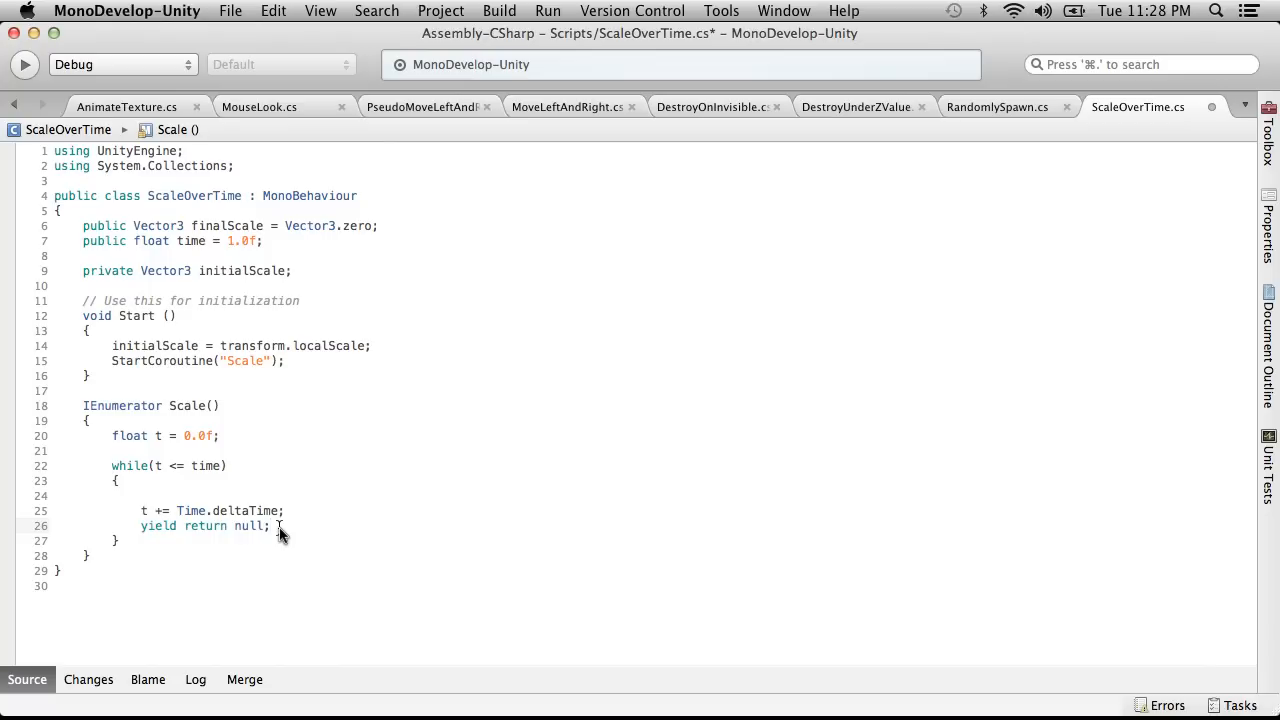
Step: Start a "Vector3.Lerp(" call on the empty line above the t increment
click(156, 497)
text(Vec)
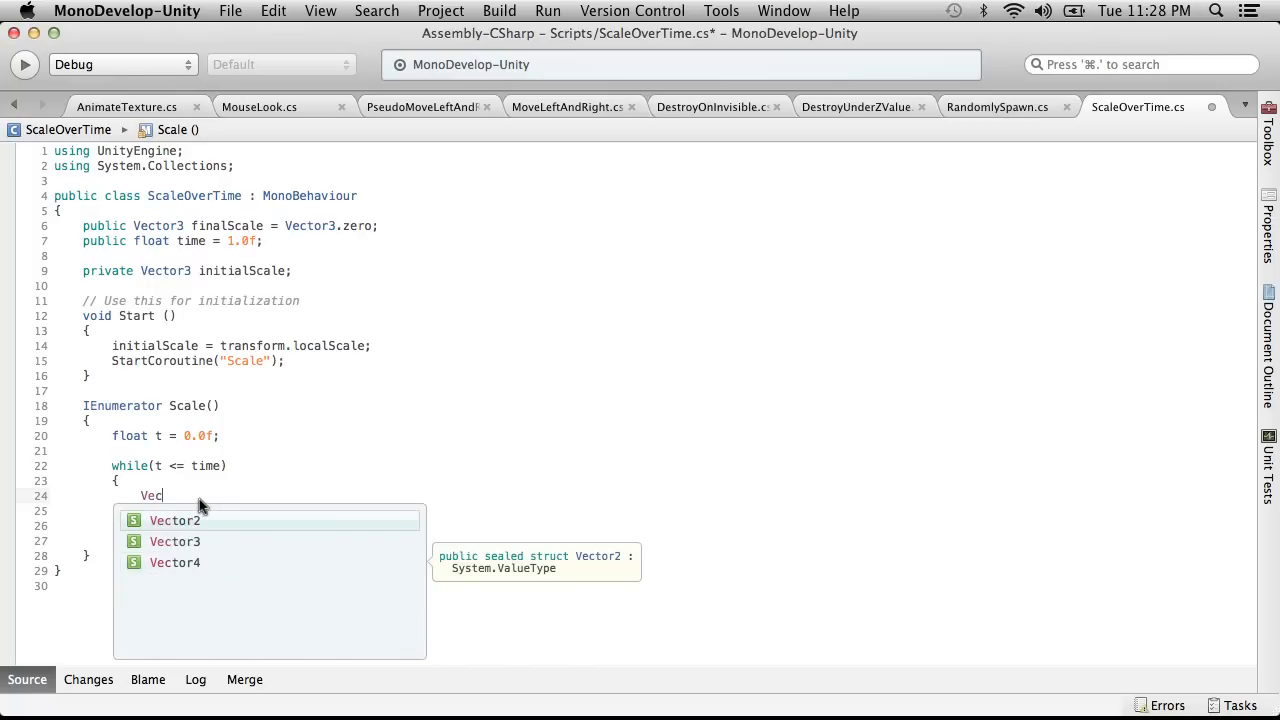
key(Down)
key(Return)
text(.Ler)
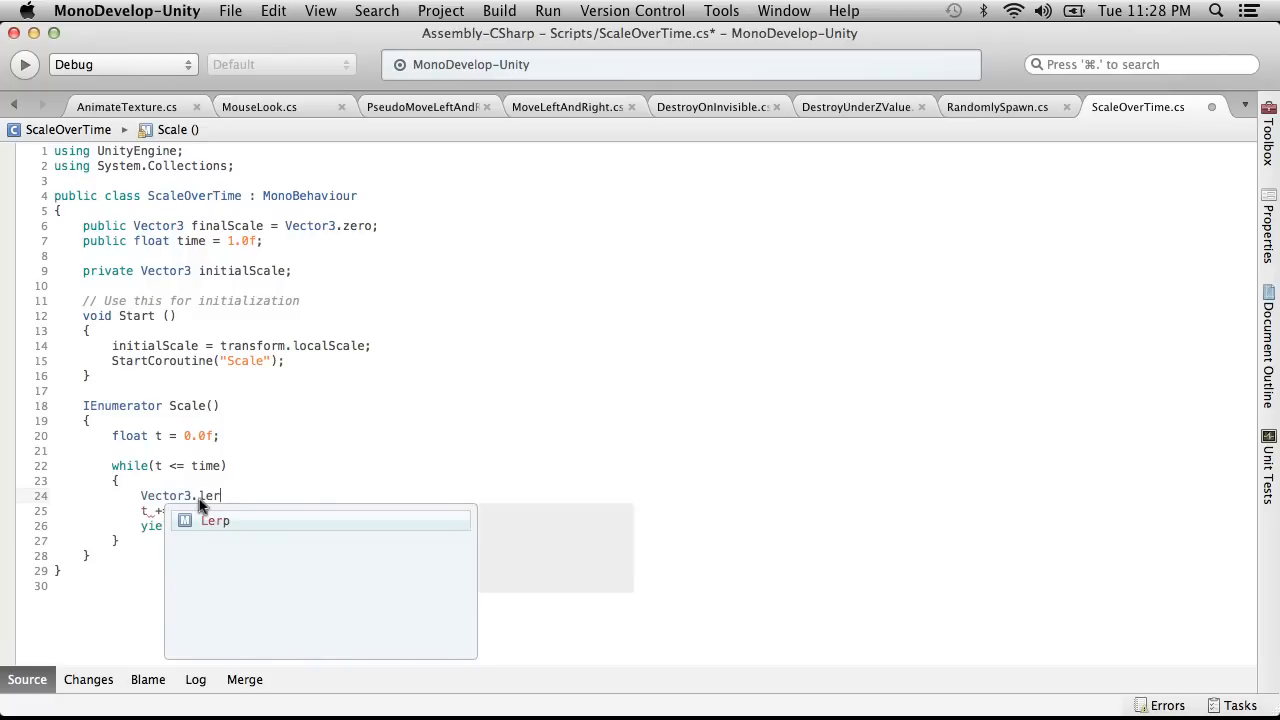
key(Return)
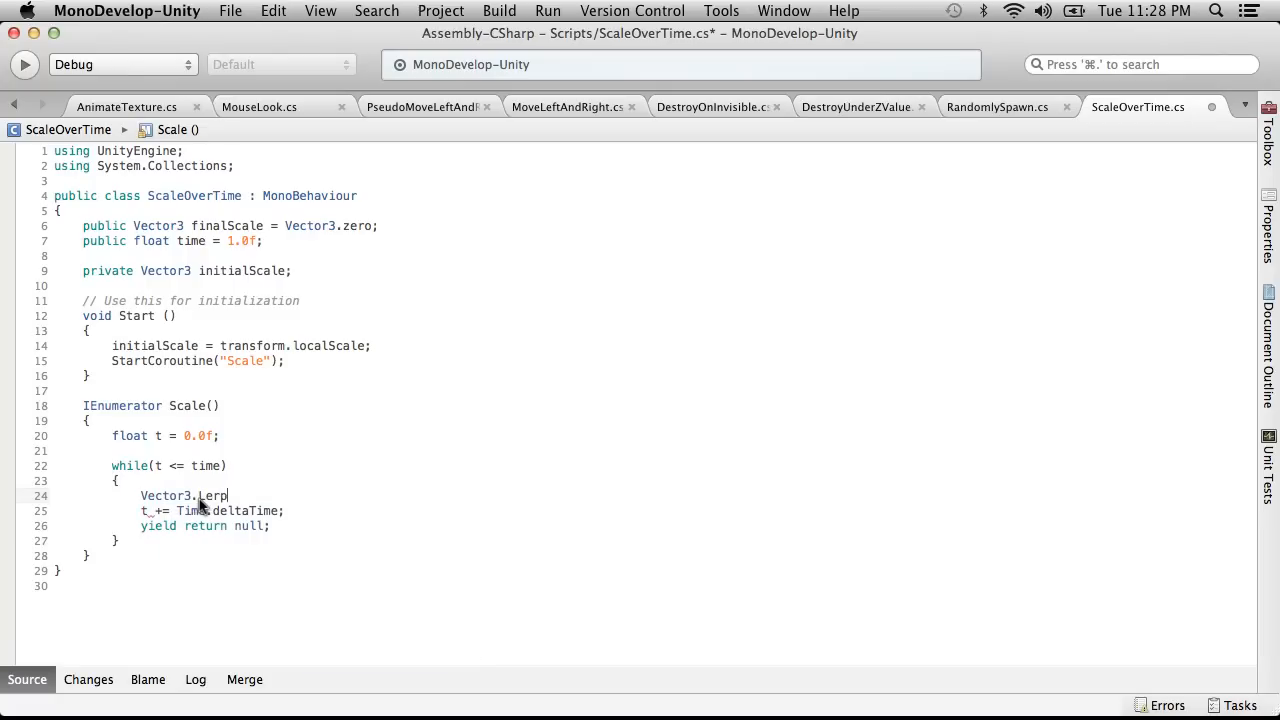
text(()
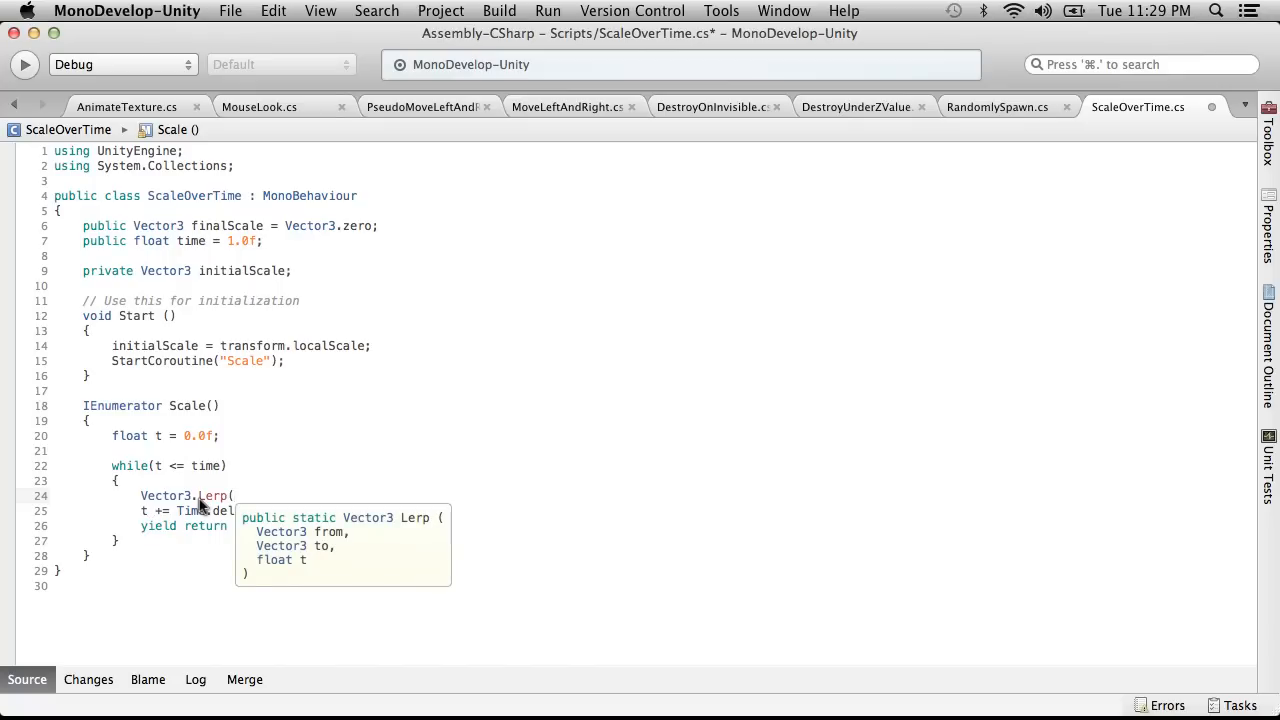
Step: Complete the Lerp call with the arguments initialScale, finalScale and t/time, end the statement, and save the script
text(initialScale,)
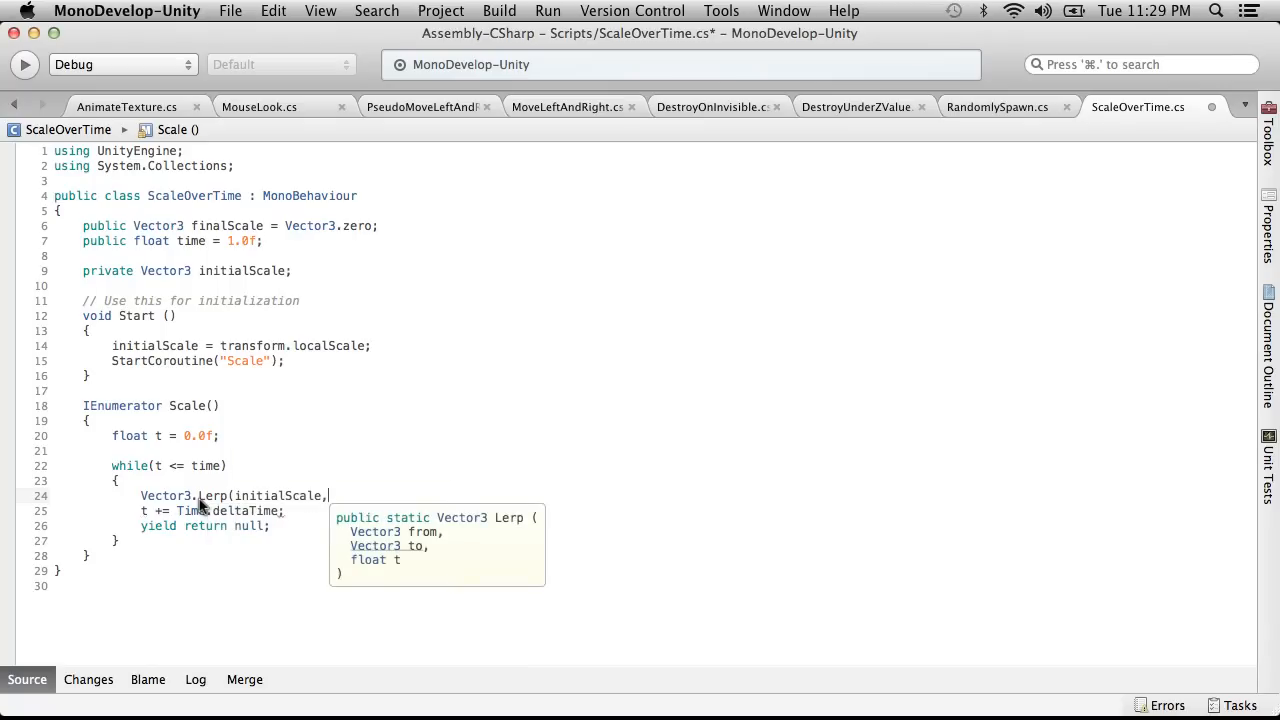
text(fin)
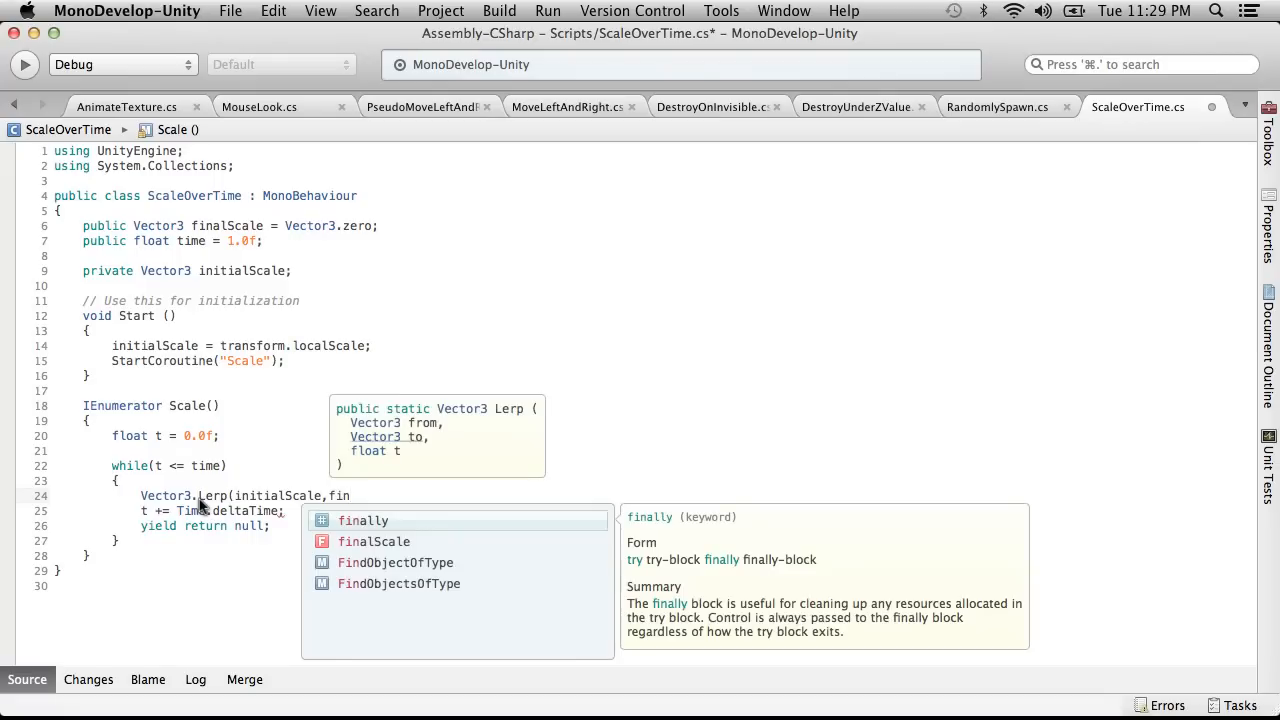
key(Down)
key(Return)
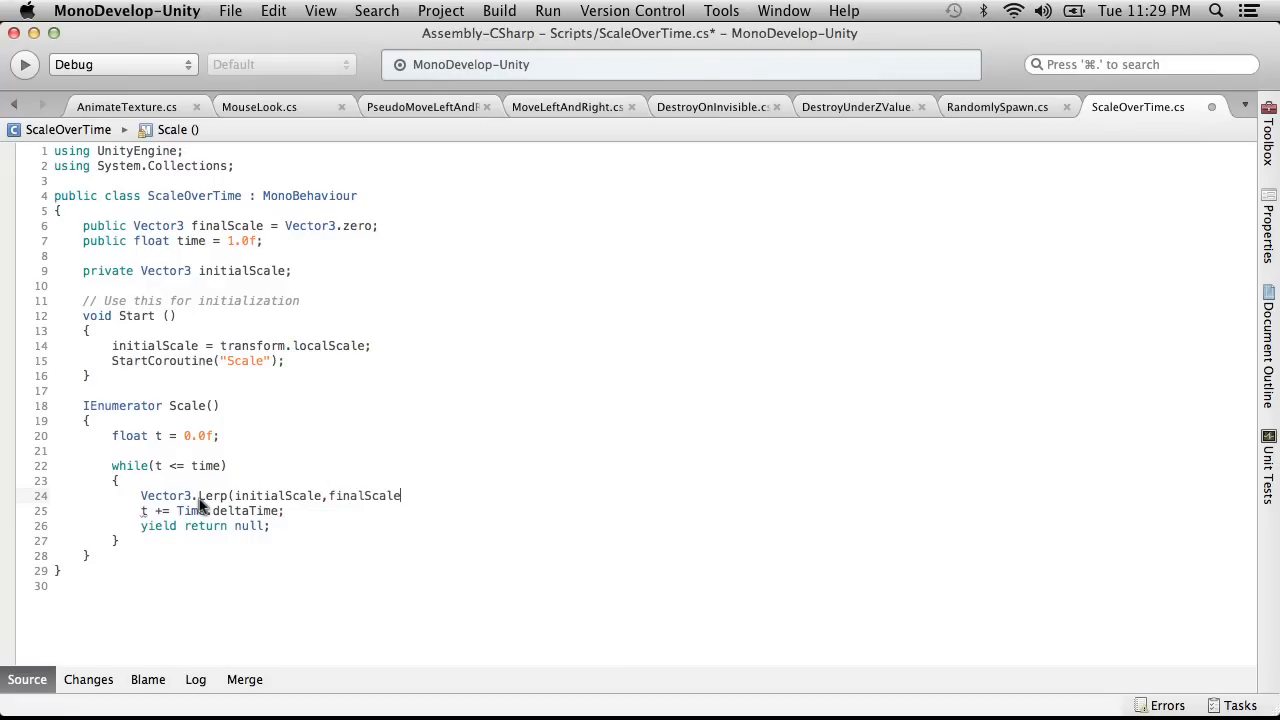
text(,)
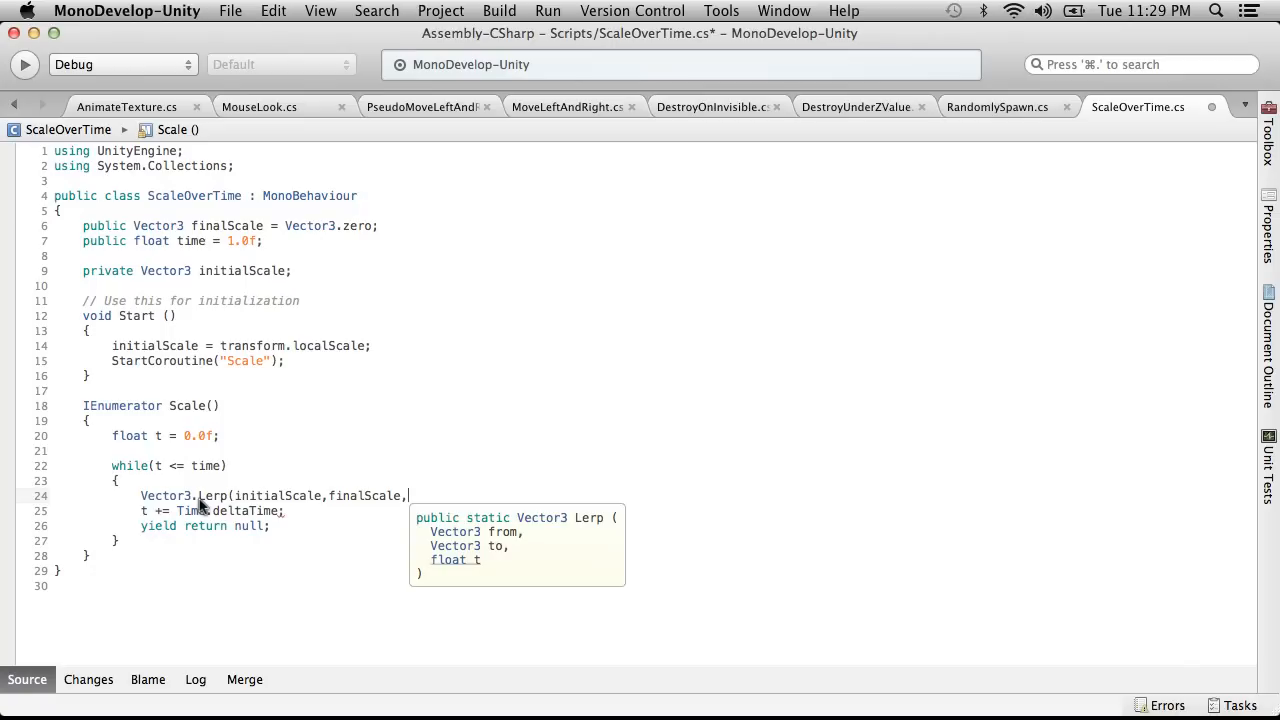
text(t)
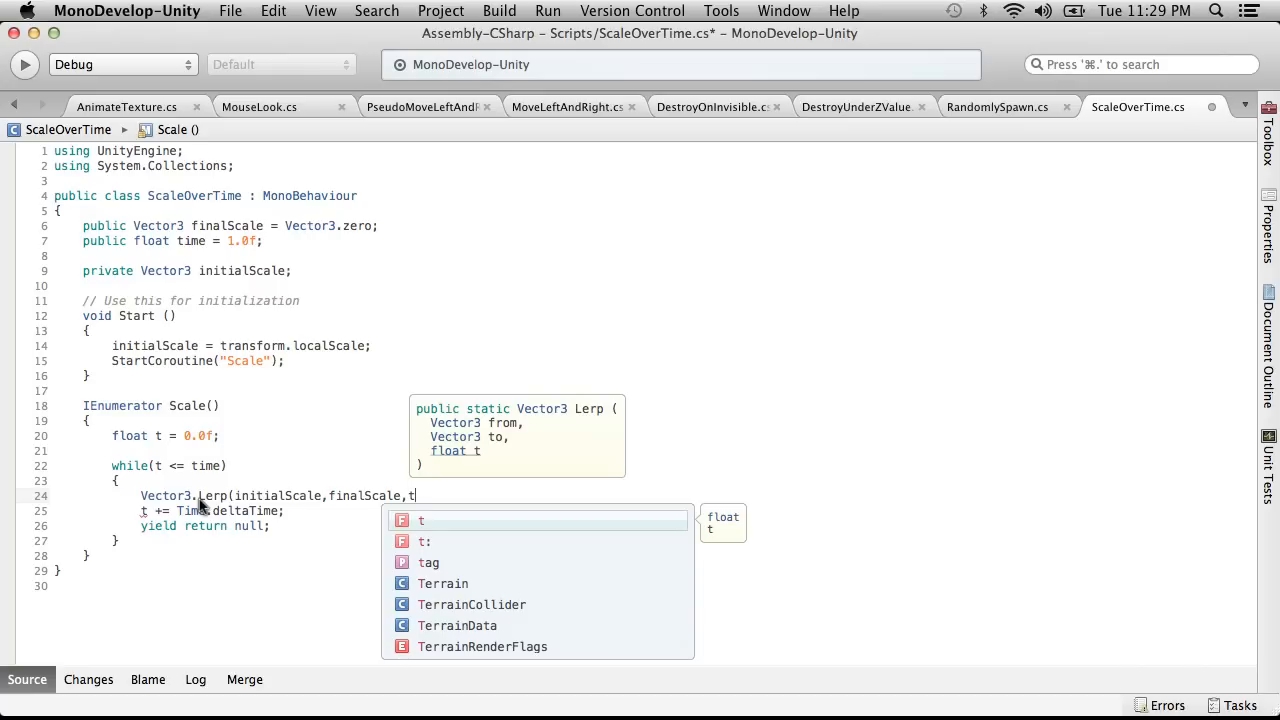
text(/)
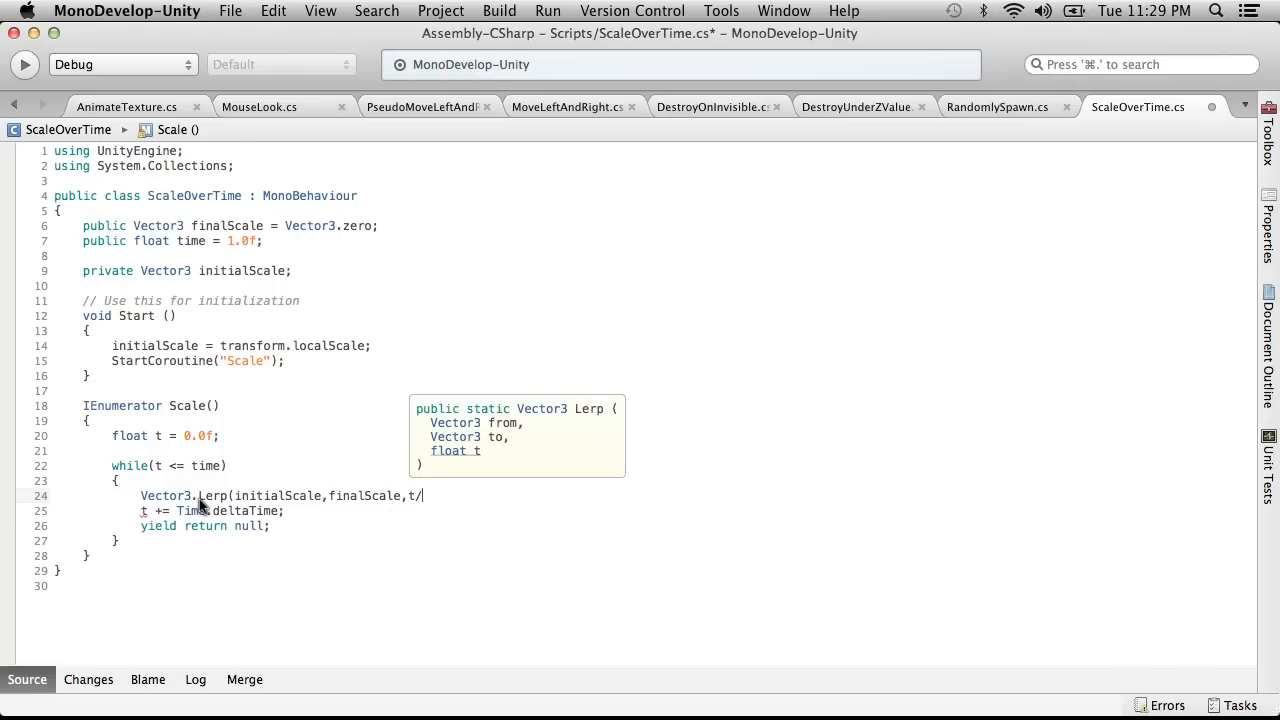
text(time)
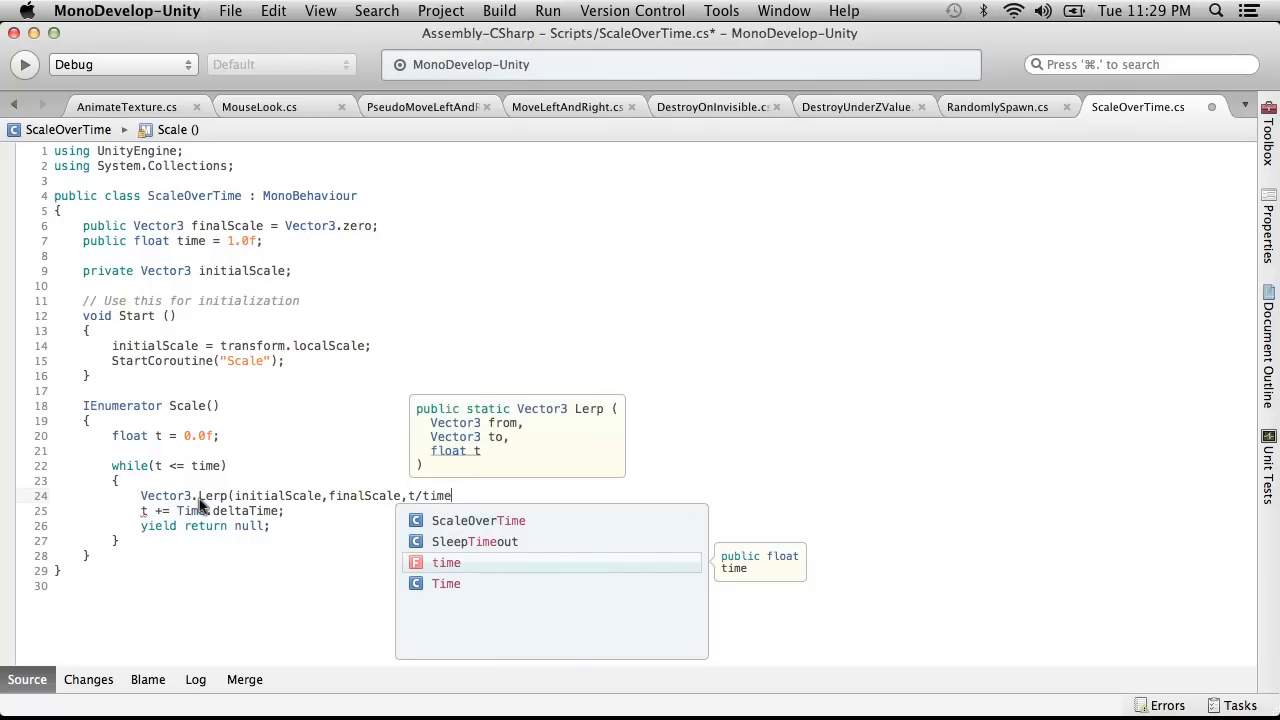
text())
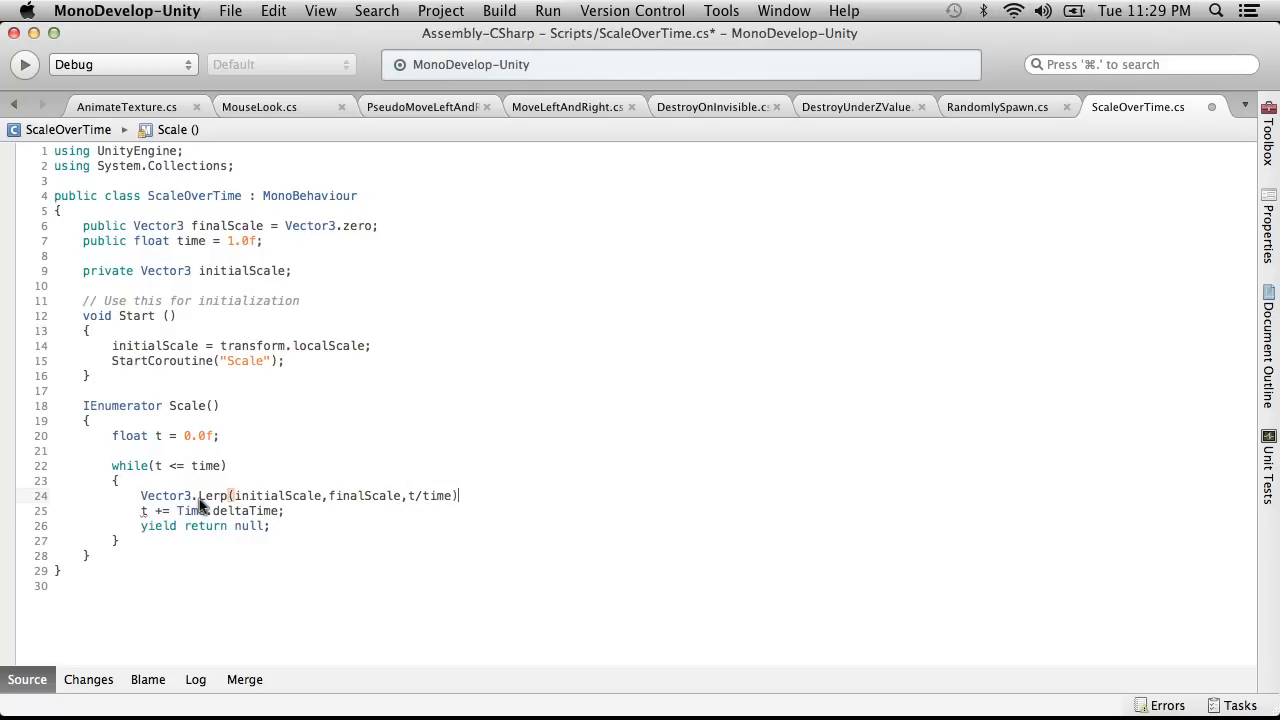
text(;)
click(230, 10)
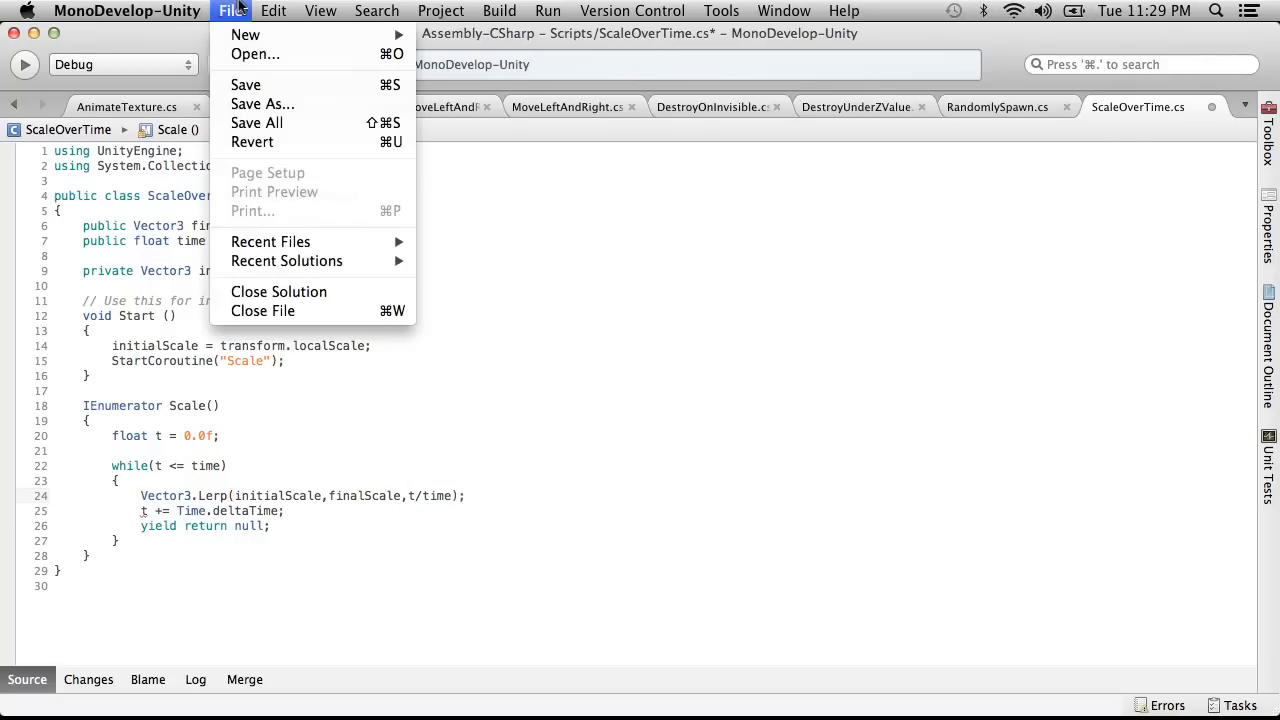
click(246, 86)
Step: Add two empty lines after the while loop's closing brace
click(202, 543)
key(Return)
key(Return)
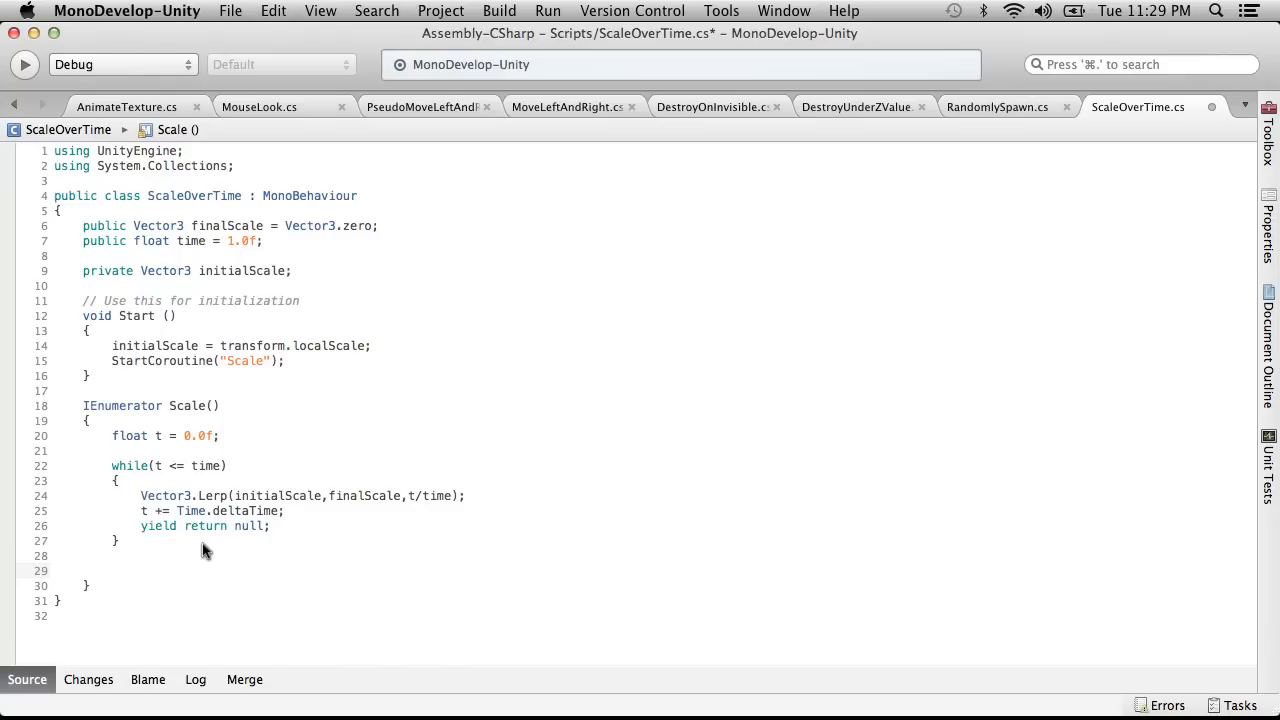
Step: Assign the Vector3.Lerp result to transform.position by putting "transform.position = " in front of the call
drag(140, 497, 470, 498)
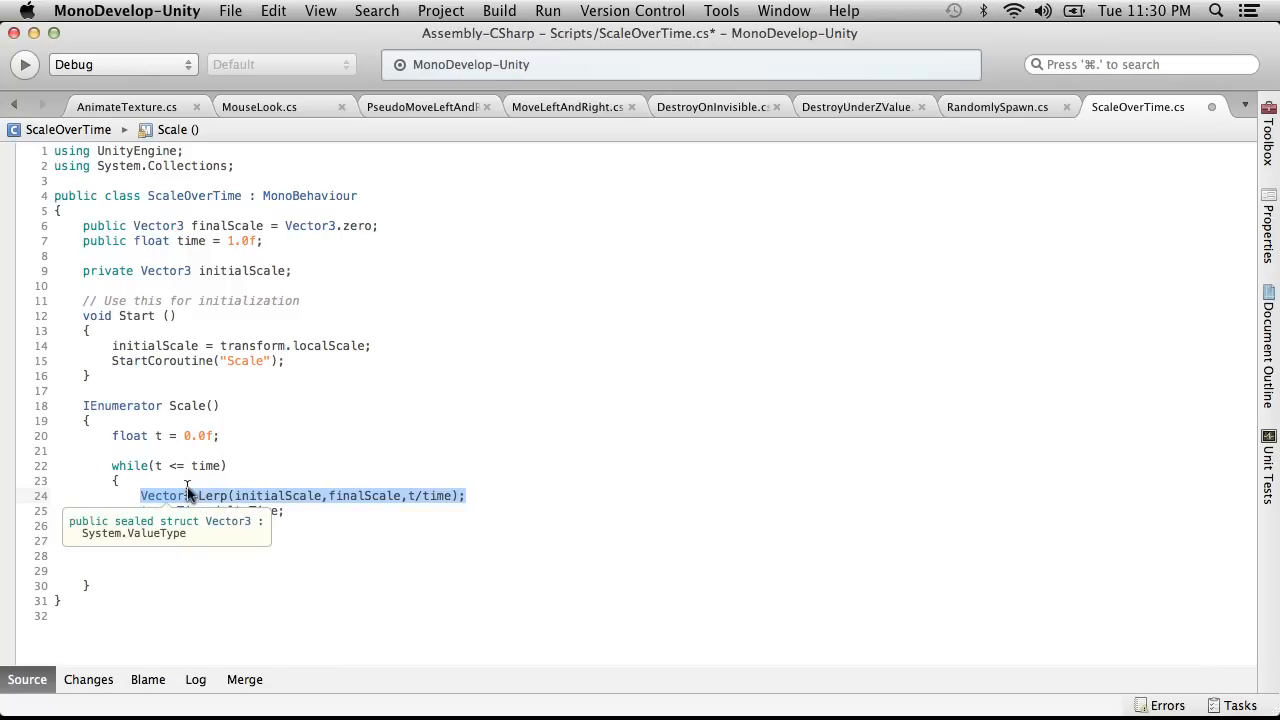
click(139, 496)
text(transfor)
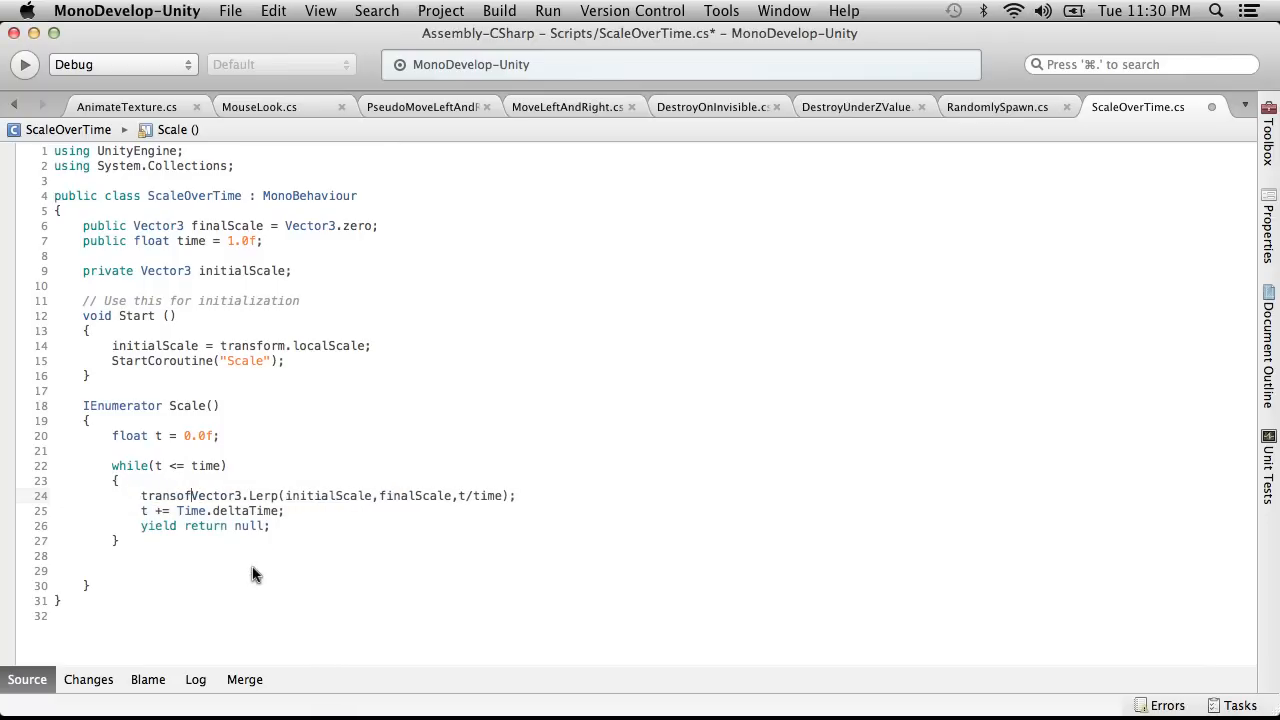
text(m)
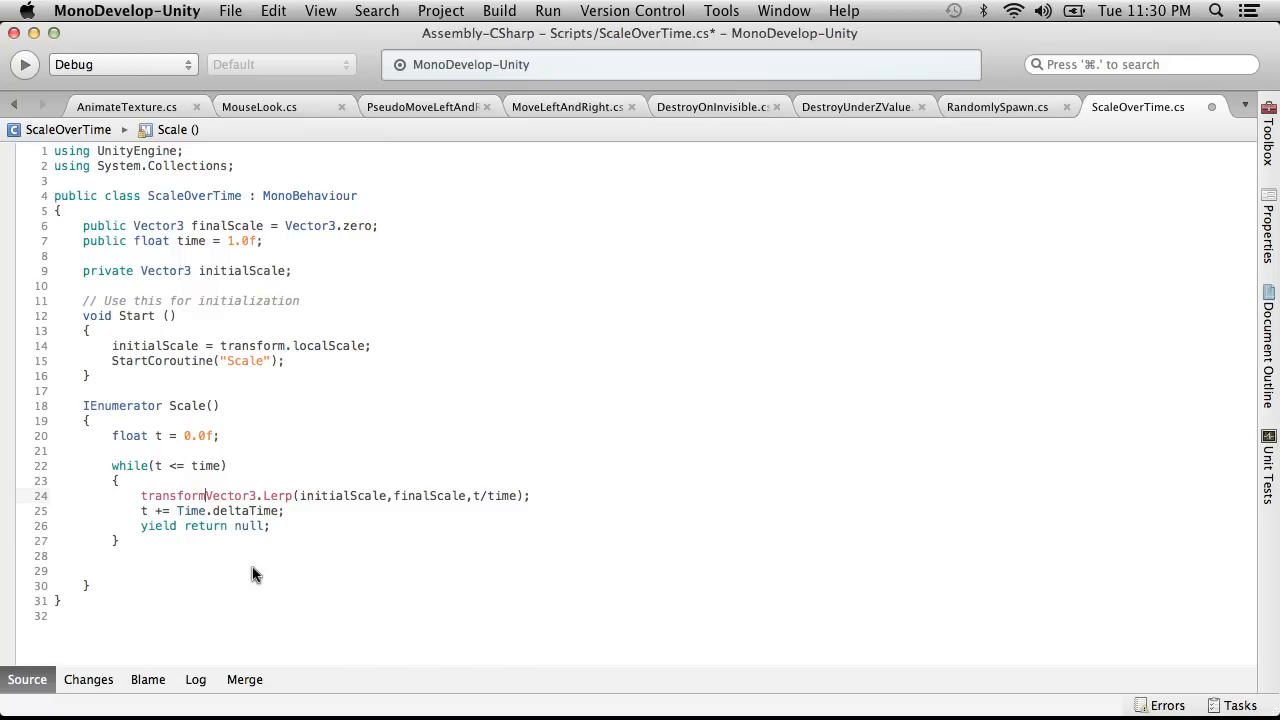
text(.)
scroll(252, 567, down, 4)
scroll(252, 567, down, 2)
scroll(252, 567, up, 6)
key(BackSpace)
text(.po)
key(Escape)
text(sition =)
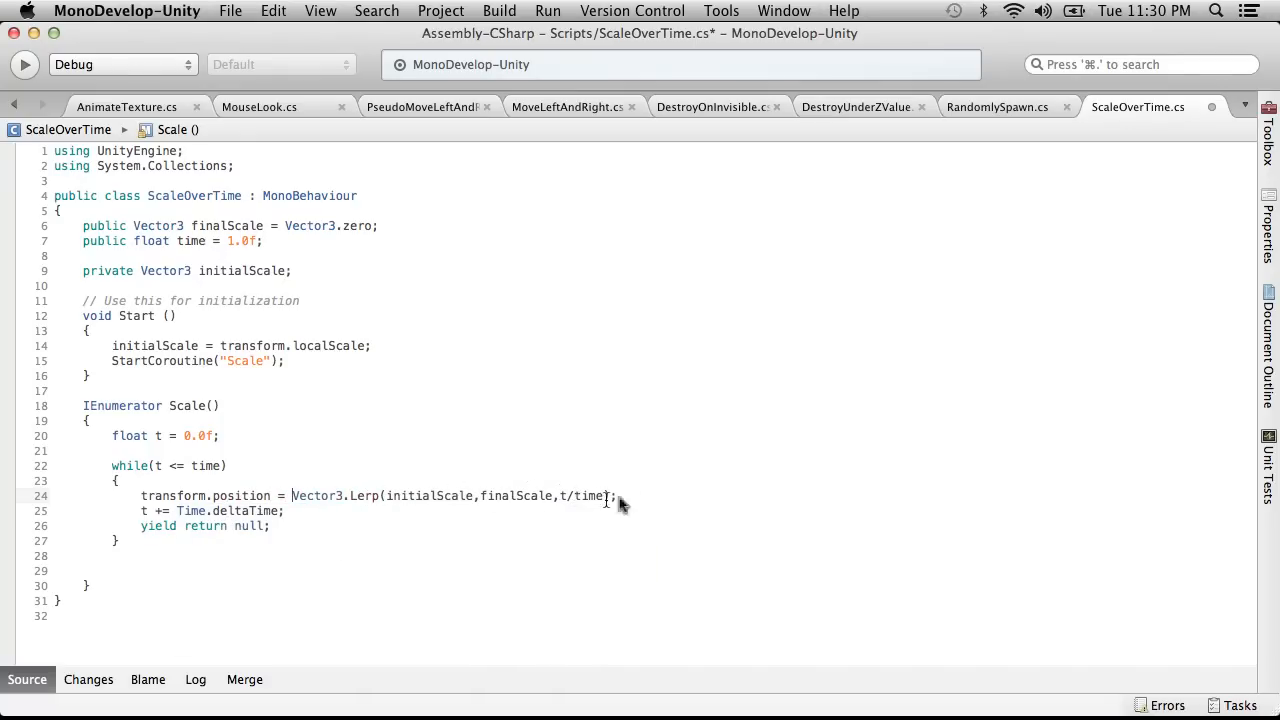
Step: Start a "transform.position = final" assignment below the while loop, at the end of the Scale coroutine
drag(386, 495, 562, 495)
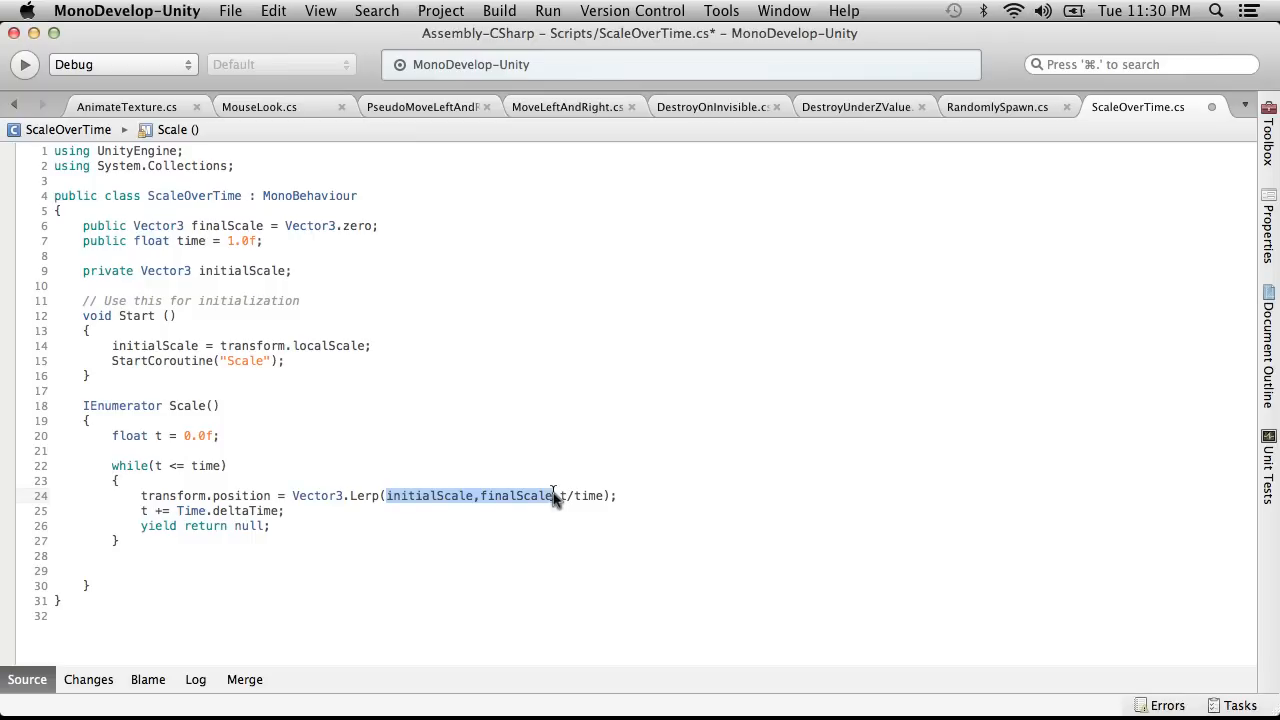
click(197, 555)
click(195, 572)
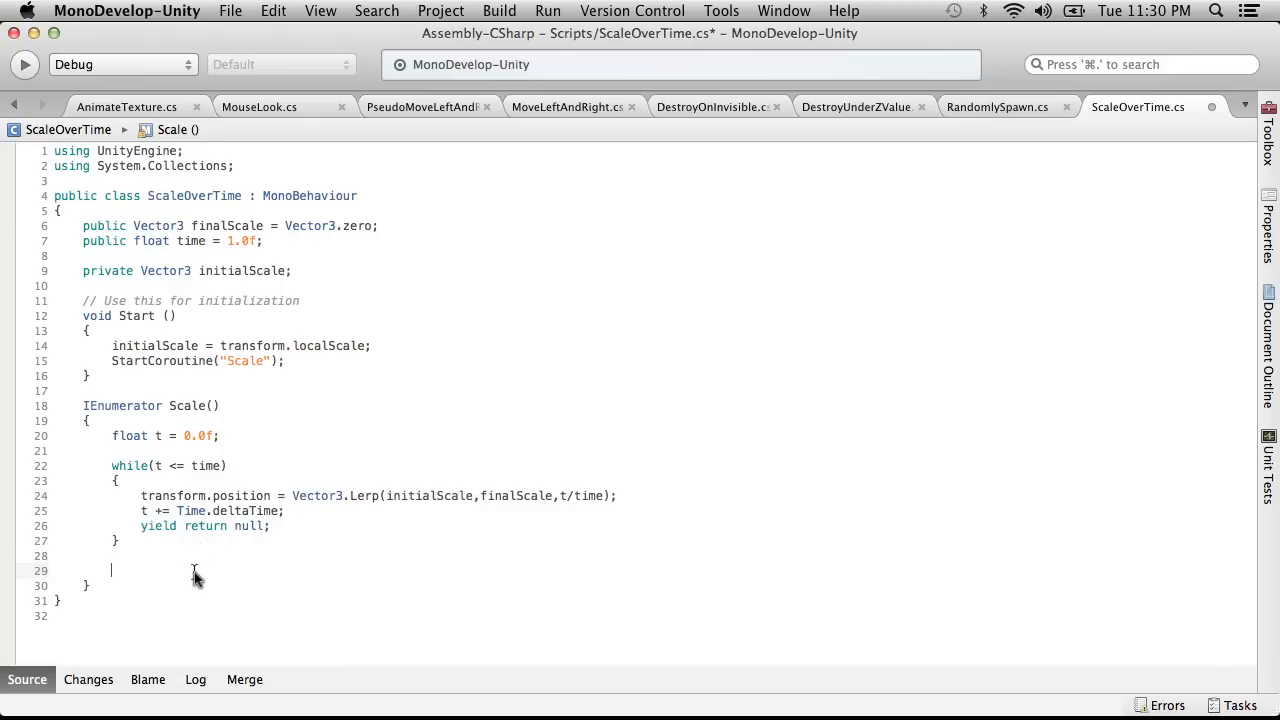
text(transform.)
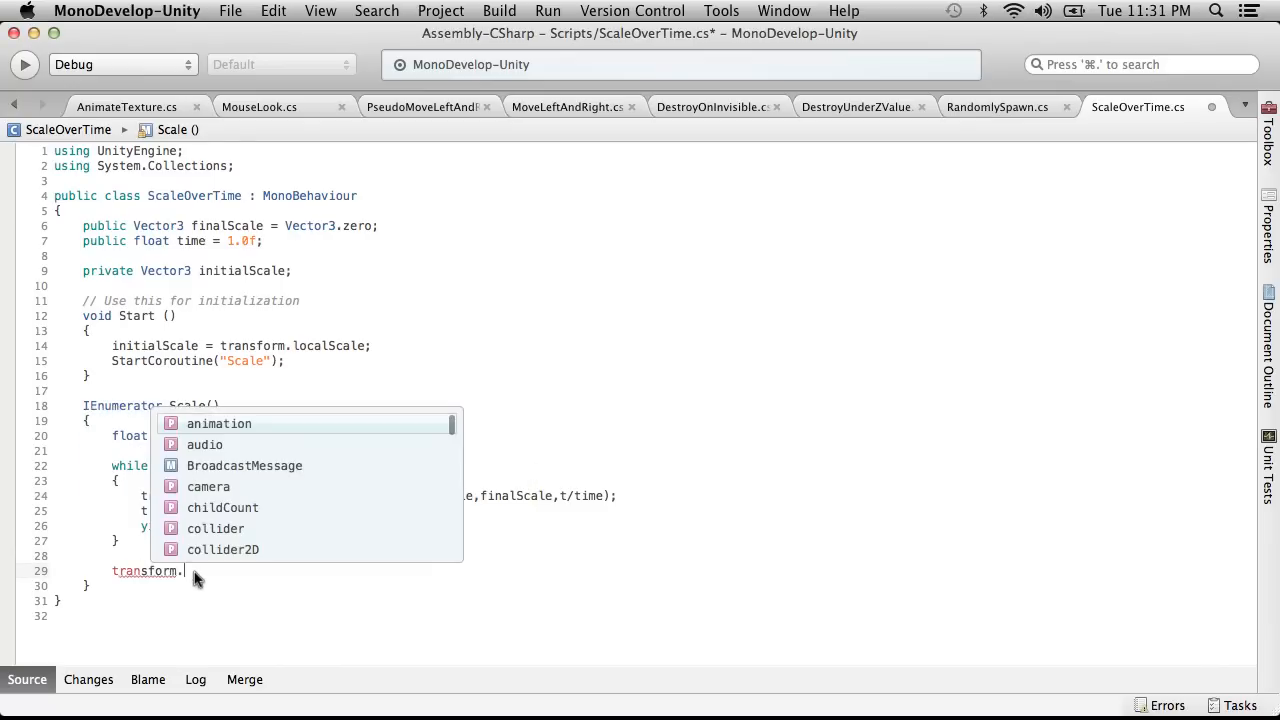
text(position = )
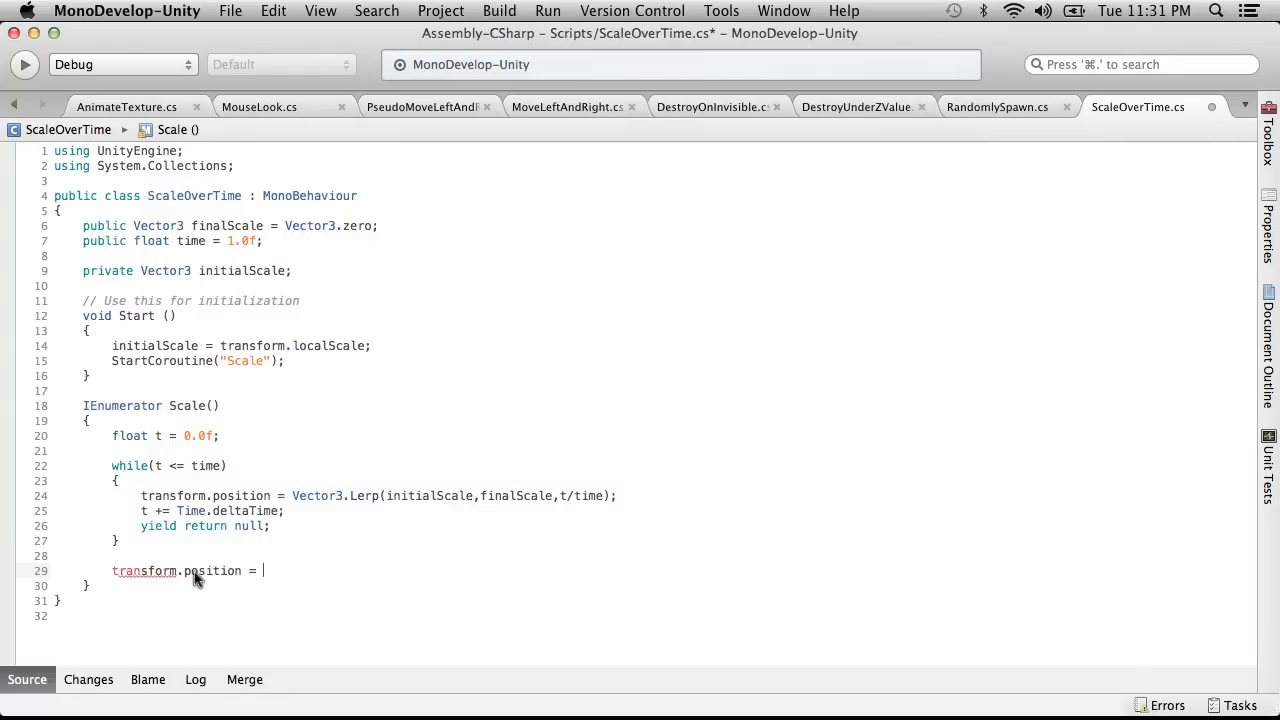
text(final)
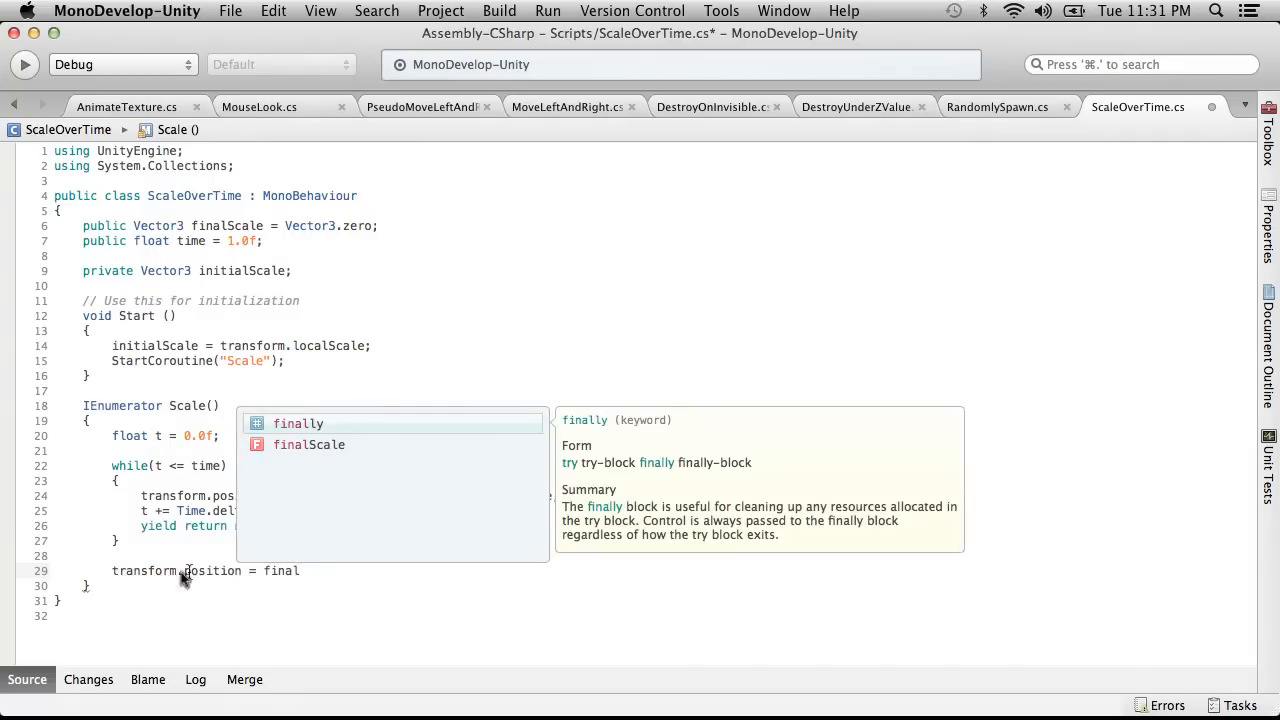
Step: Change the property receiving the Vector3.Lerp result inside the while loop to transform.localScale
click(137, 540)
double_click(224, 495)
text(lScale,finalScale,t/time)
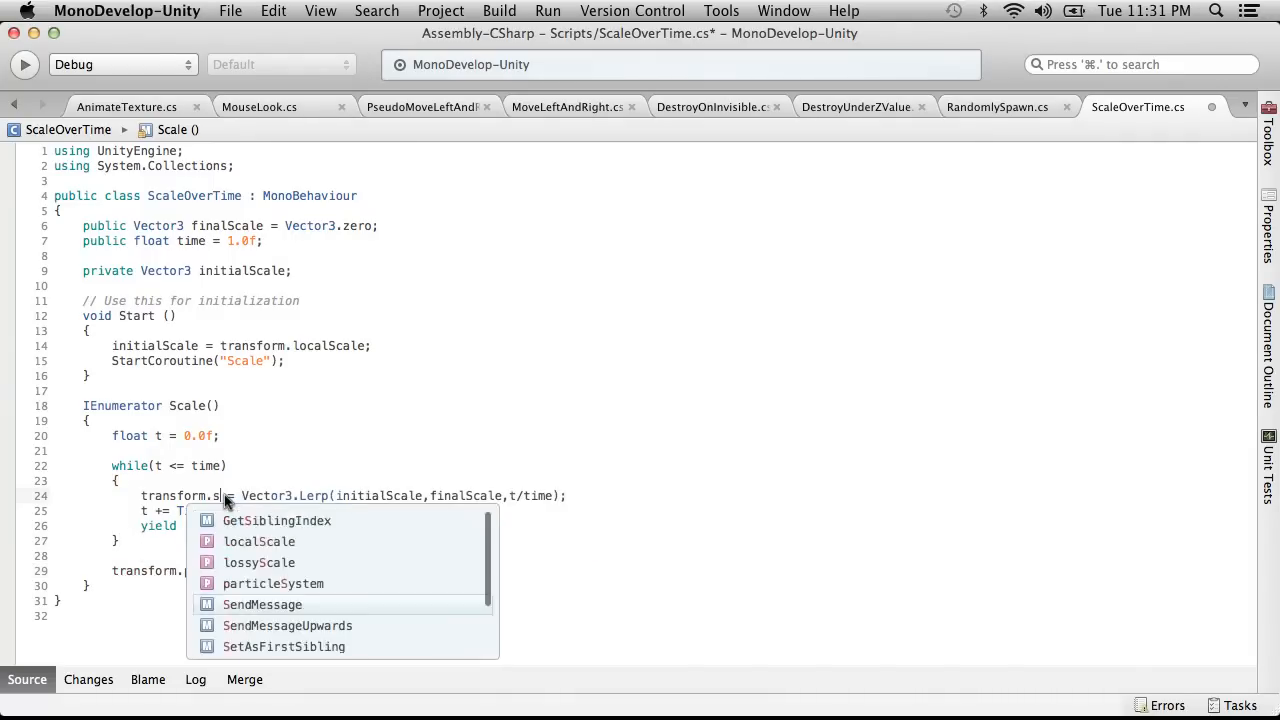
text(ocal)
key(Return)
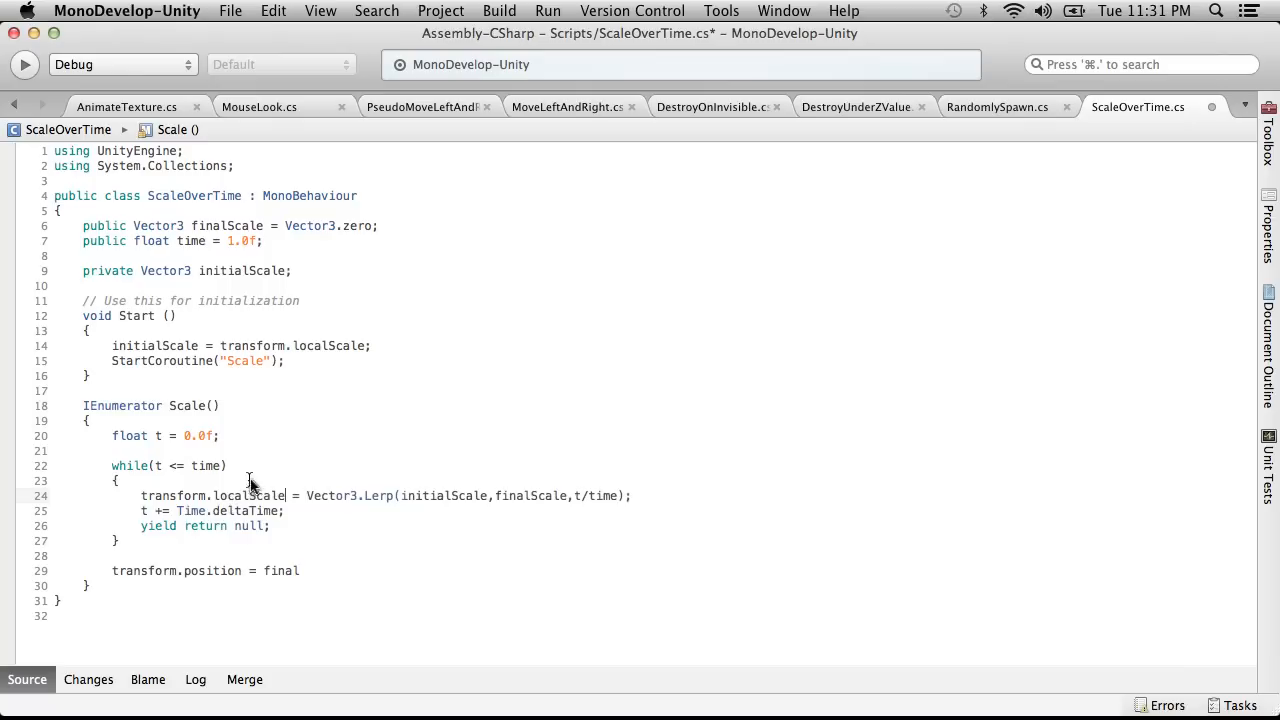
Step: Complete the statement after the loop as "transform.localScale = finalScale;", reusing the property name from the Lerp line, and save the script
double_click(250, 495)
key(super+c)
double_click(211, 568)
key(super+v)
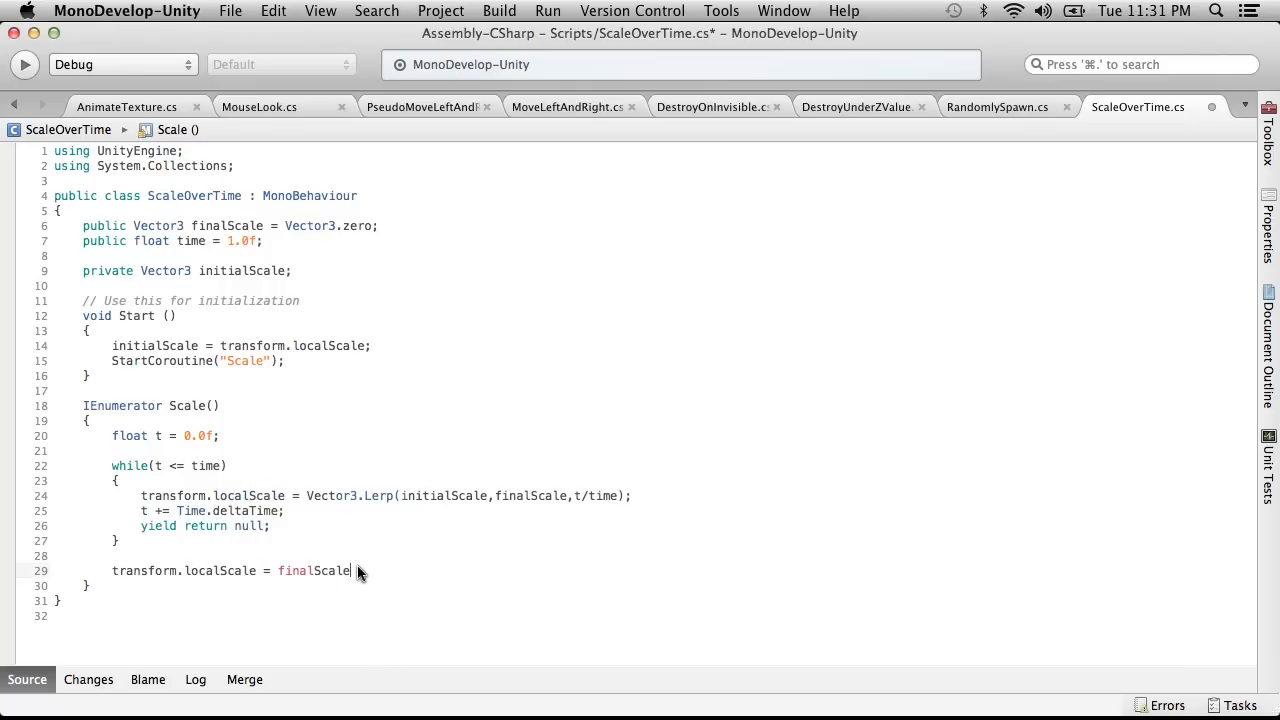
text(;)
click(195, 497)
click(238, 10)
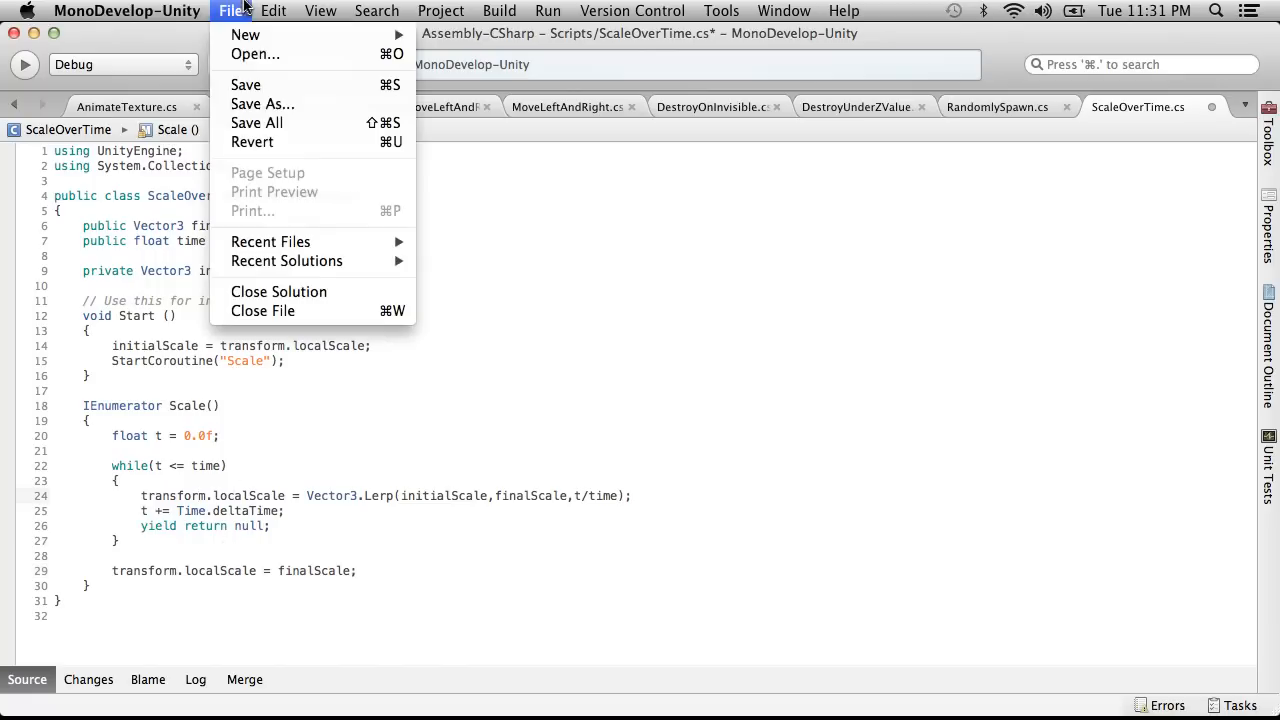
click(245, 85)
Step: Switch to Unity and attach the ScaleOverTime script to the Pillar prefab
key(super+Tab)
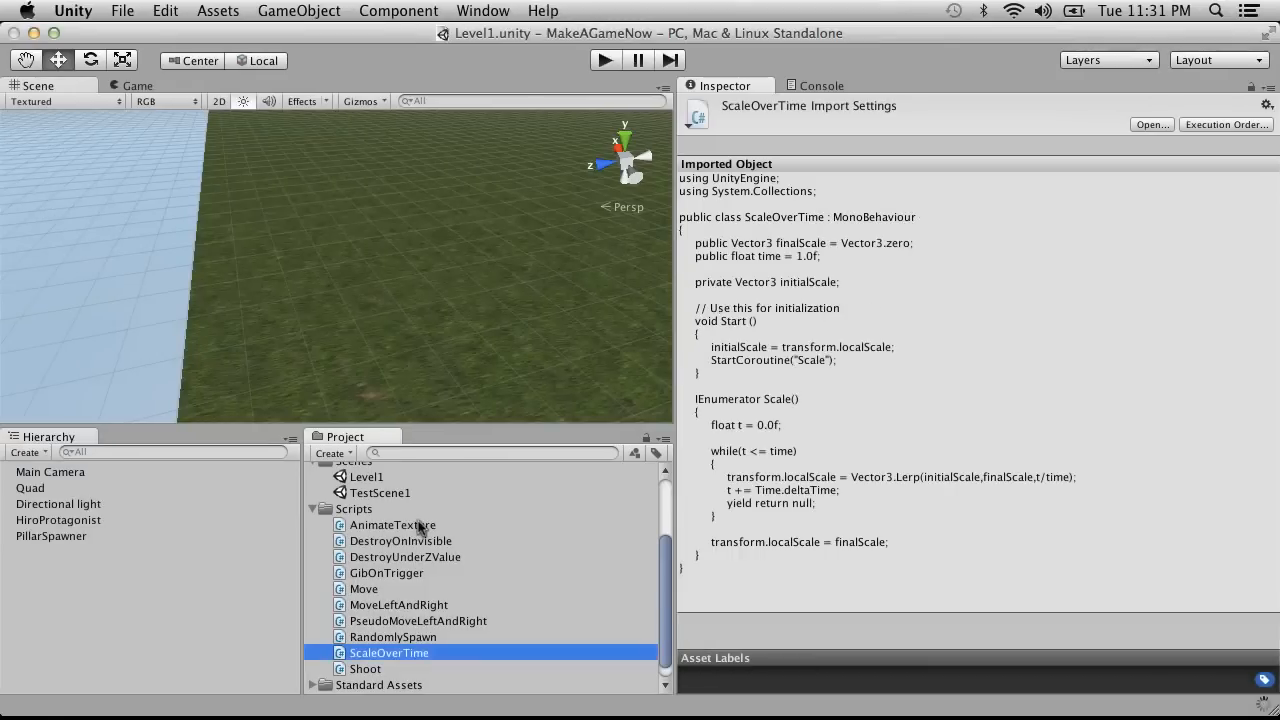
drag(412, 653, 387, 552)
scroll(383, 633, up, 3)
scroll(383, 633, down, 3)
Step: Play-test the level to check the pillars' scaling, stop it, and inspect the PillarSpawner object
click(606, 60)
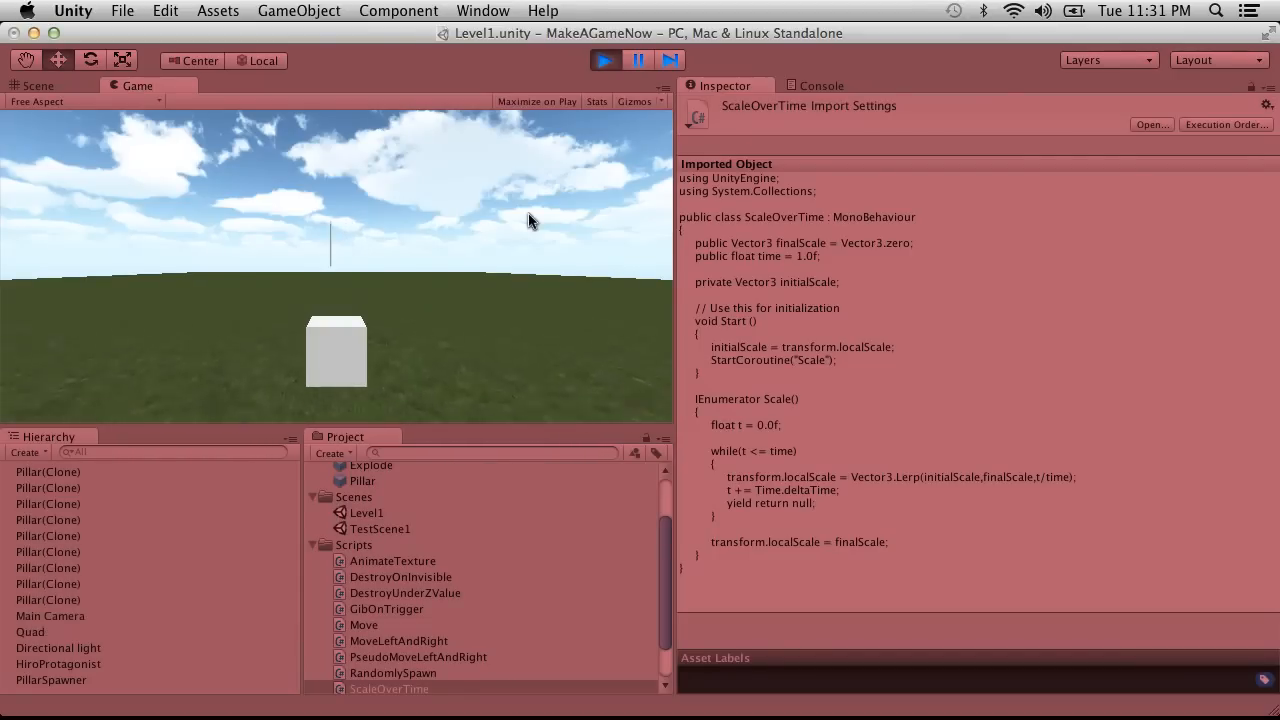
click(605, 61)
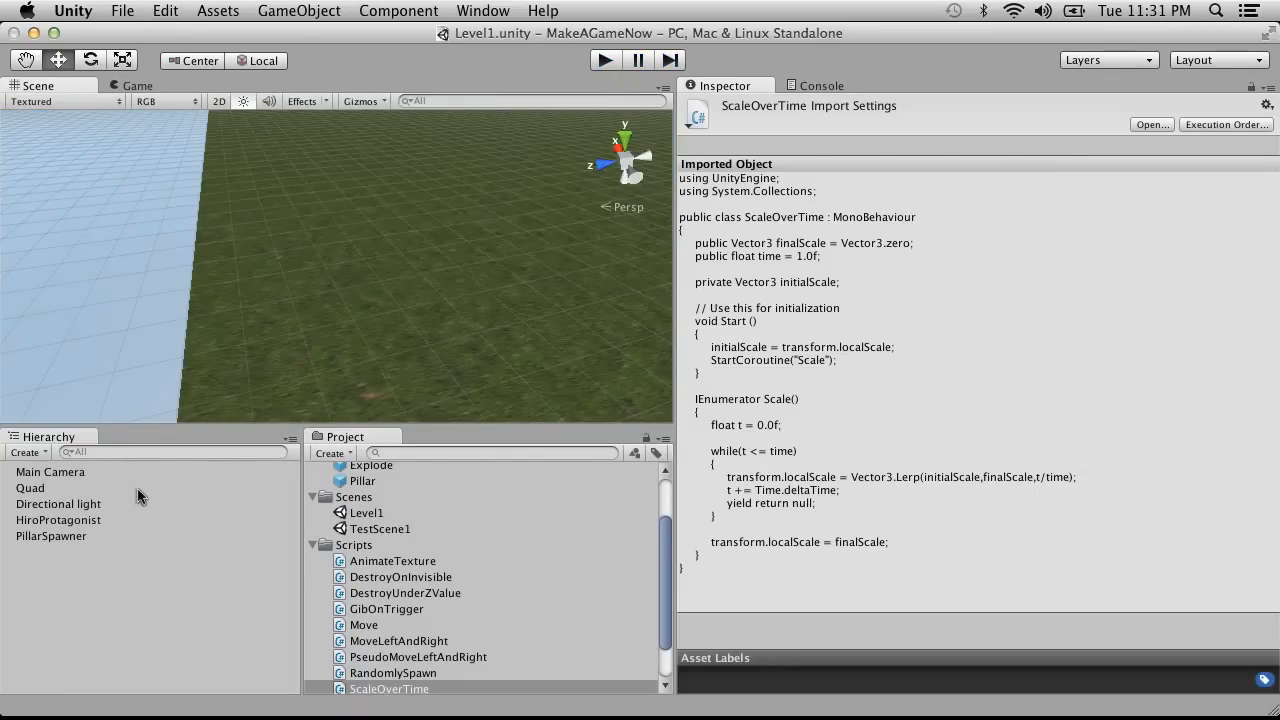
click(55, 520)
click(77, 536)
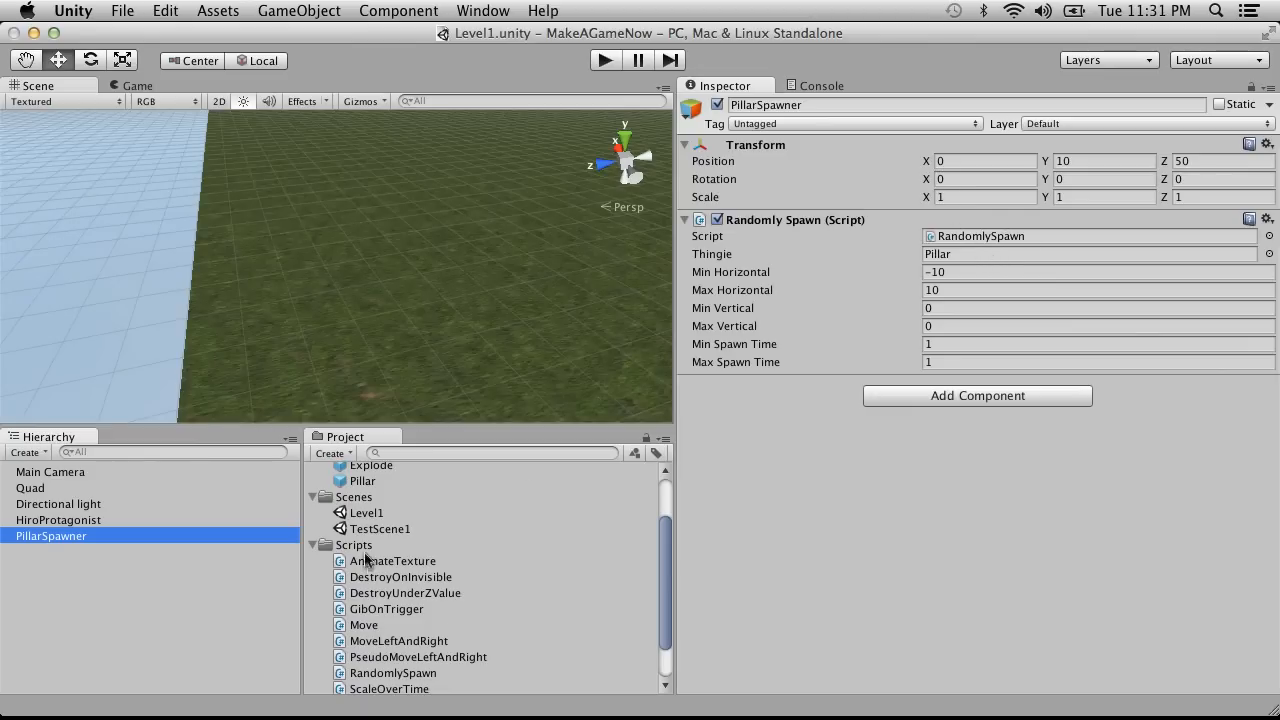
Step: Set the Pillar prefab's Scale Over Time final scale to X 1, Y 10, Z 1
click(387, 484)
scroll(931, 331, down, 10)
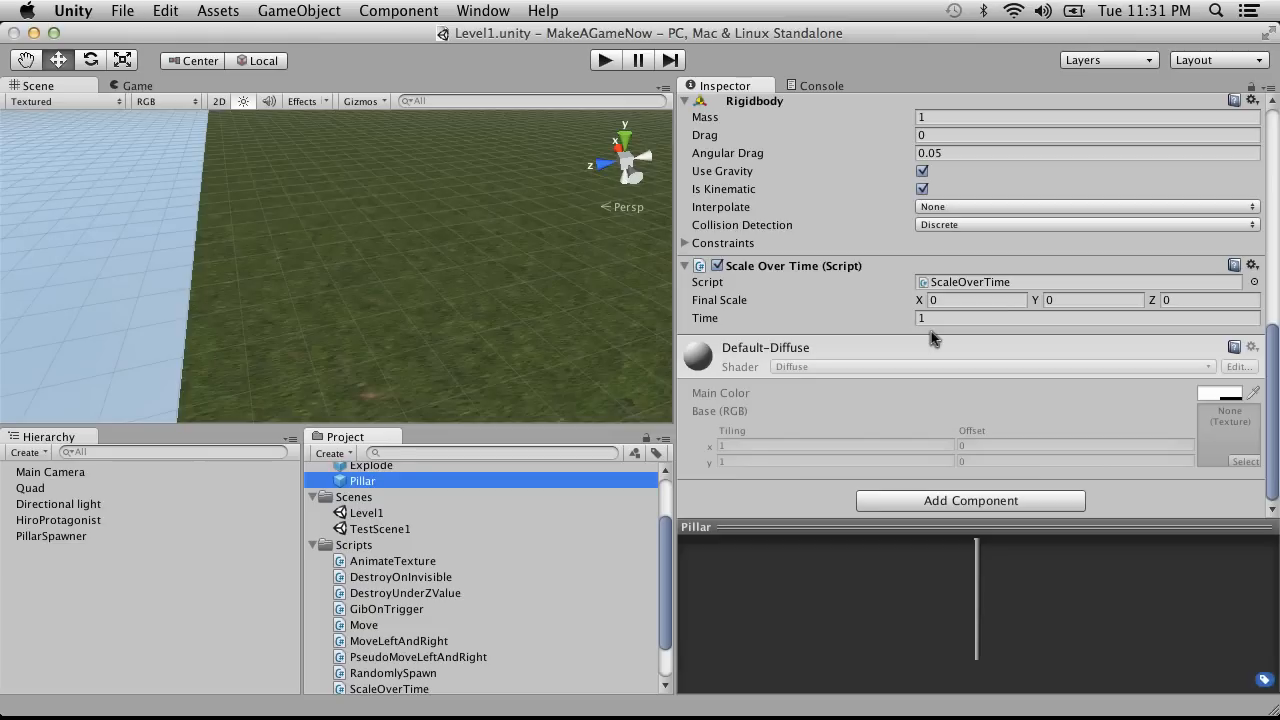
click(1011, 298)
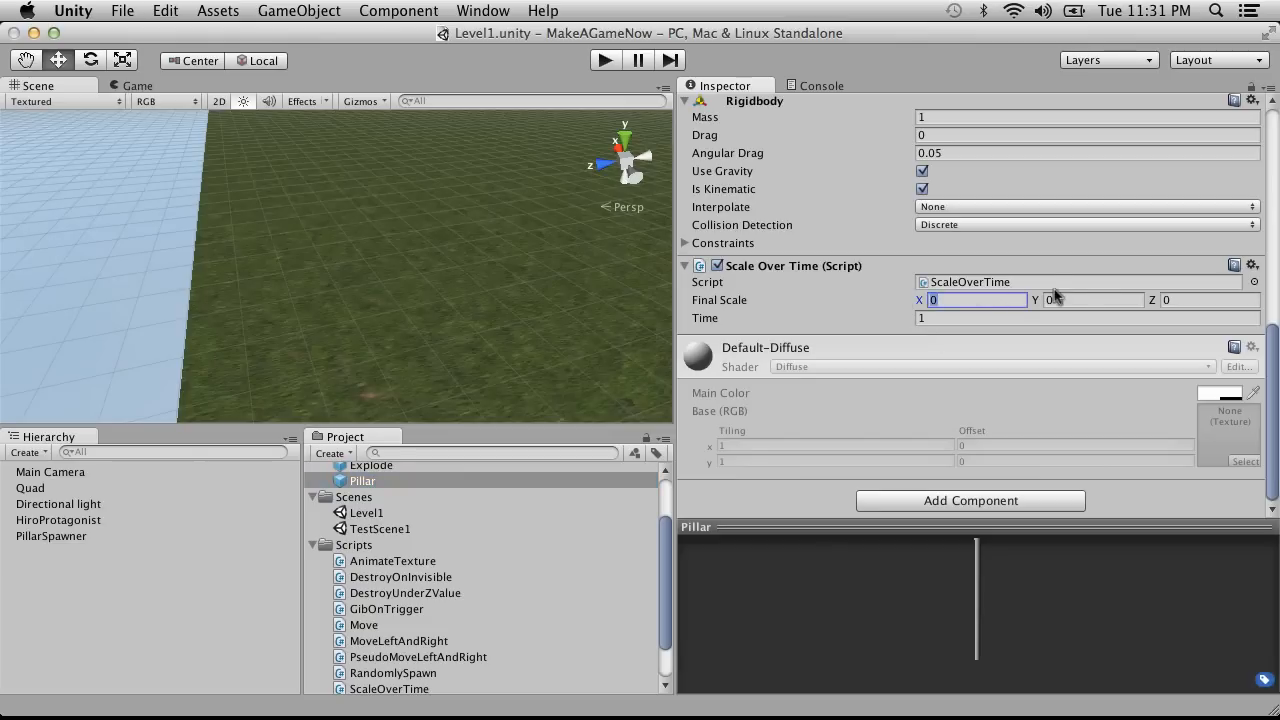
text(1)
key(Tab)
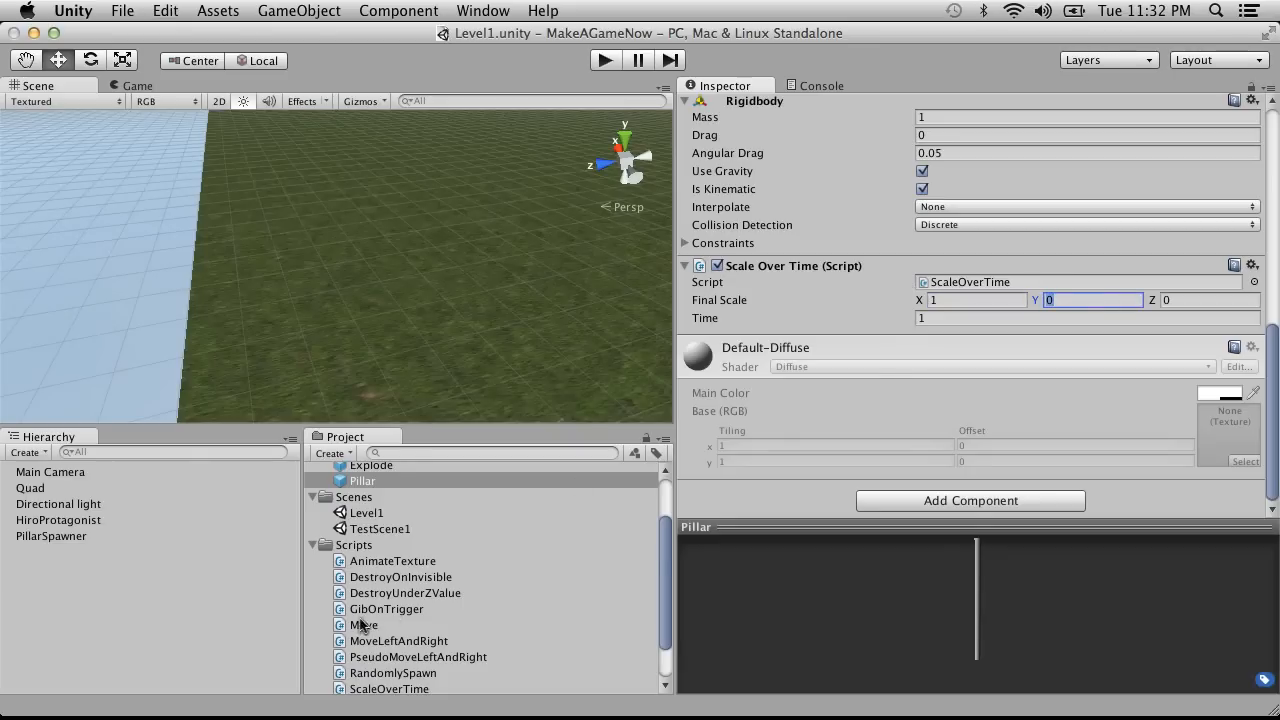
scroll(362, 620, up, 3)
click(362, 560)
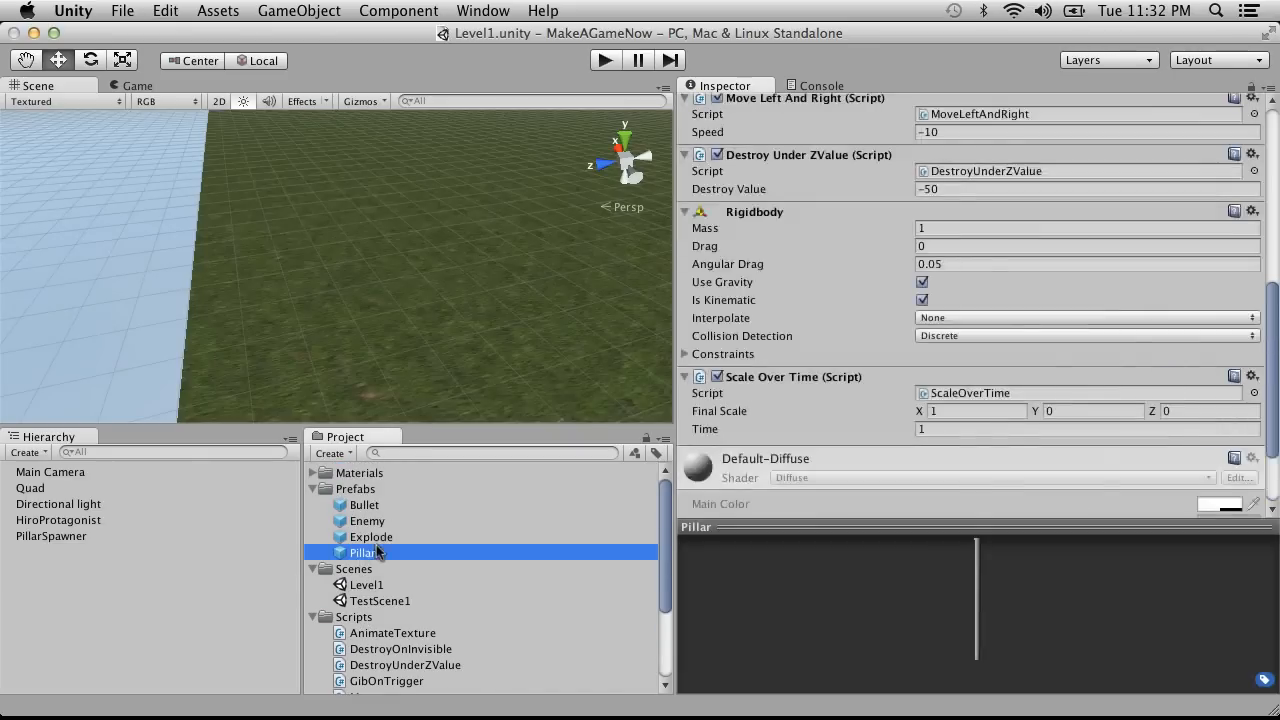
scroll(866, 234, up, 5)
scroll(850, 240, down, 10)
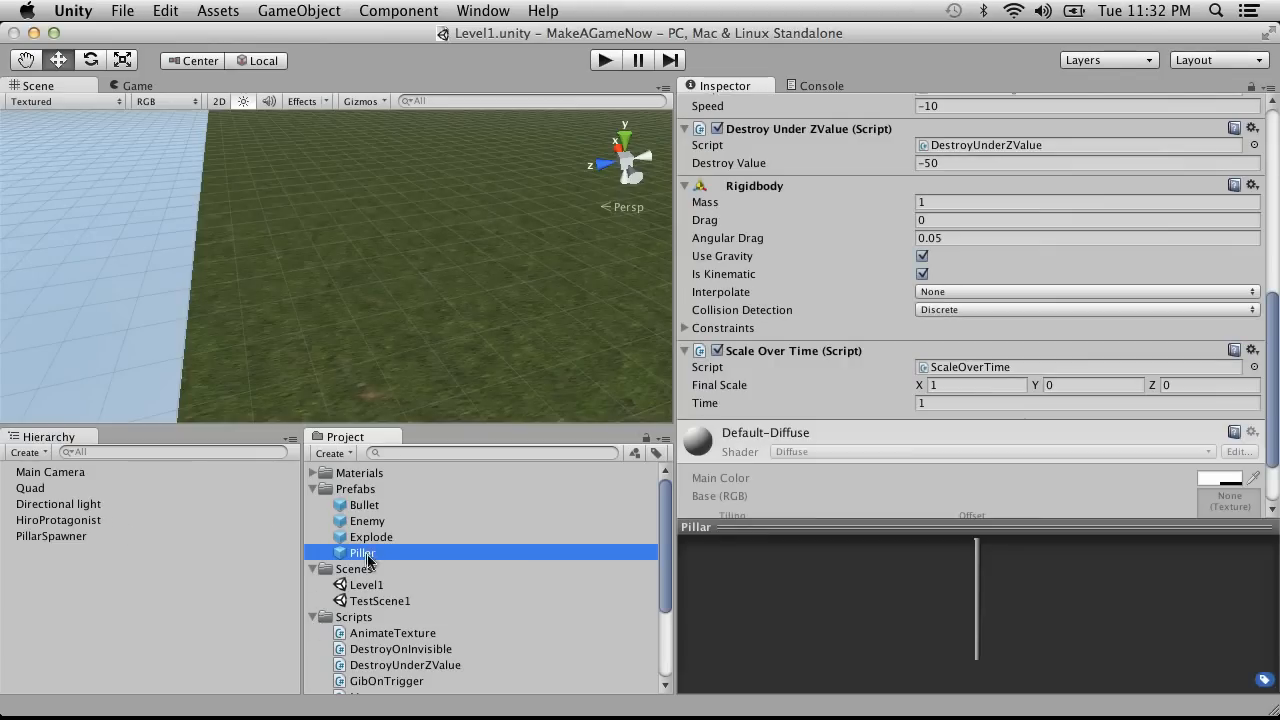
click(1088, 385)
text(10)
key(Return)
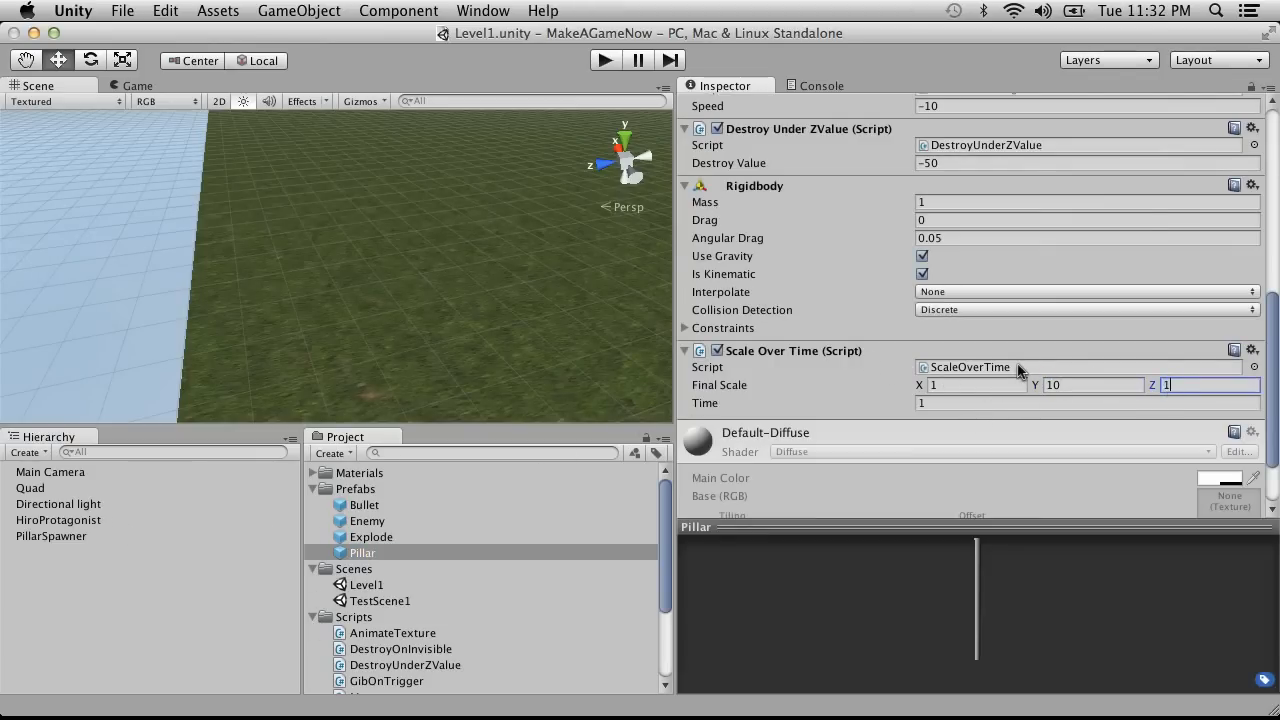
Step: Set the Pillar prefab's Transform scale to 0 on X, Y and Z
scroll(1000, 250, up, 10)
click(975, 197)
text(0)
click(1105, 197)
text(0)
click(1168, 194)
text(0)
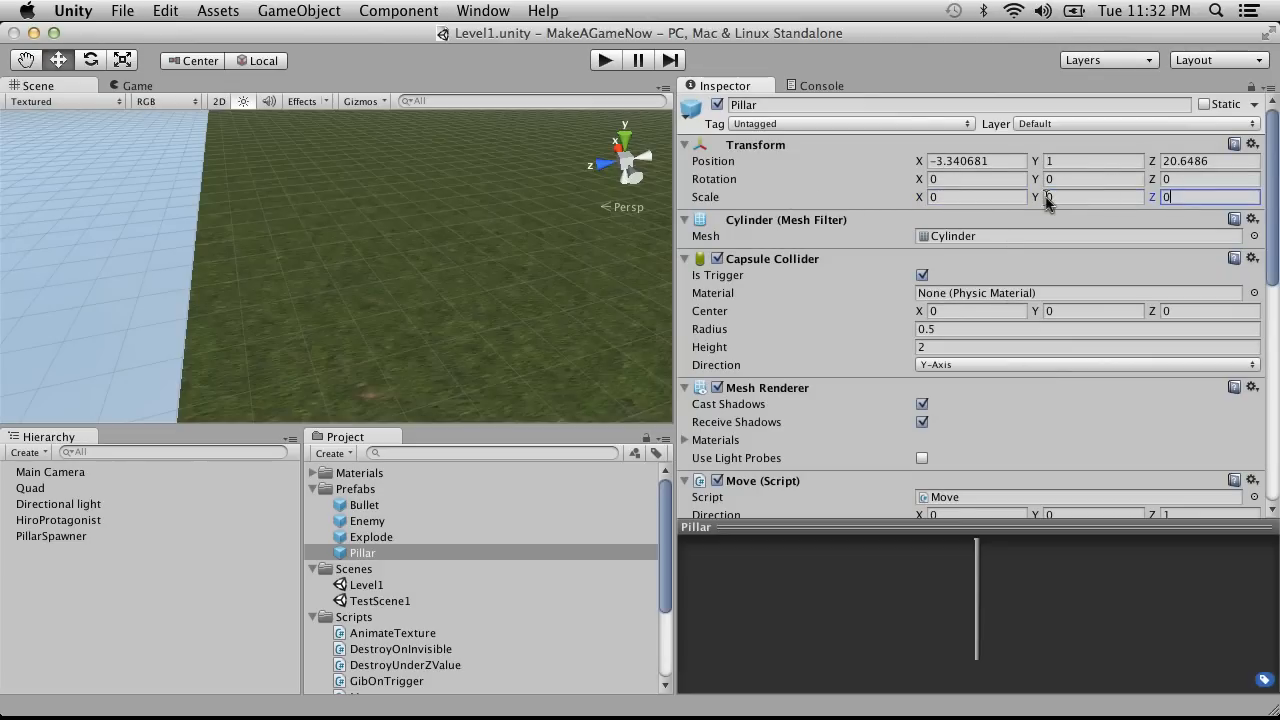
Step: Review the Pillar's Scale Over Time settings, then play-test the level to watch the pillars grow and stop it
scroll(1047, 200, down, 10)
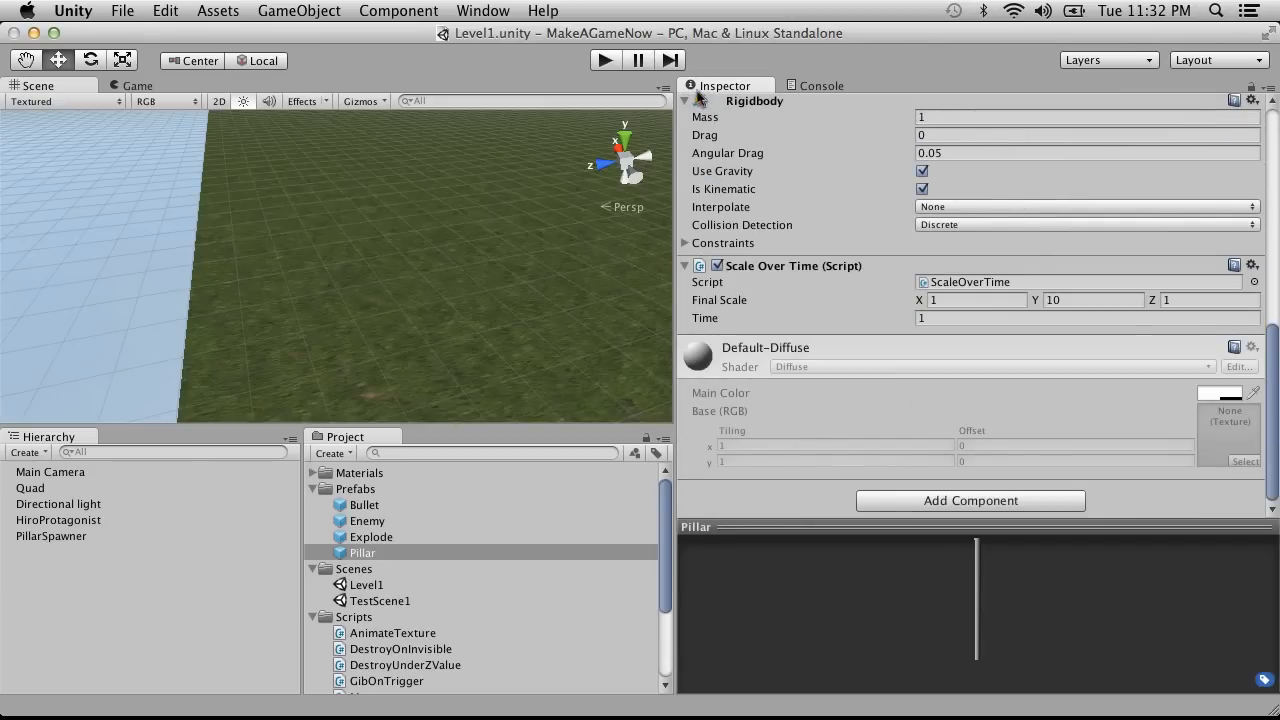
click(605, 60)
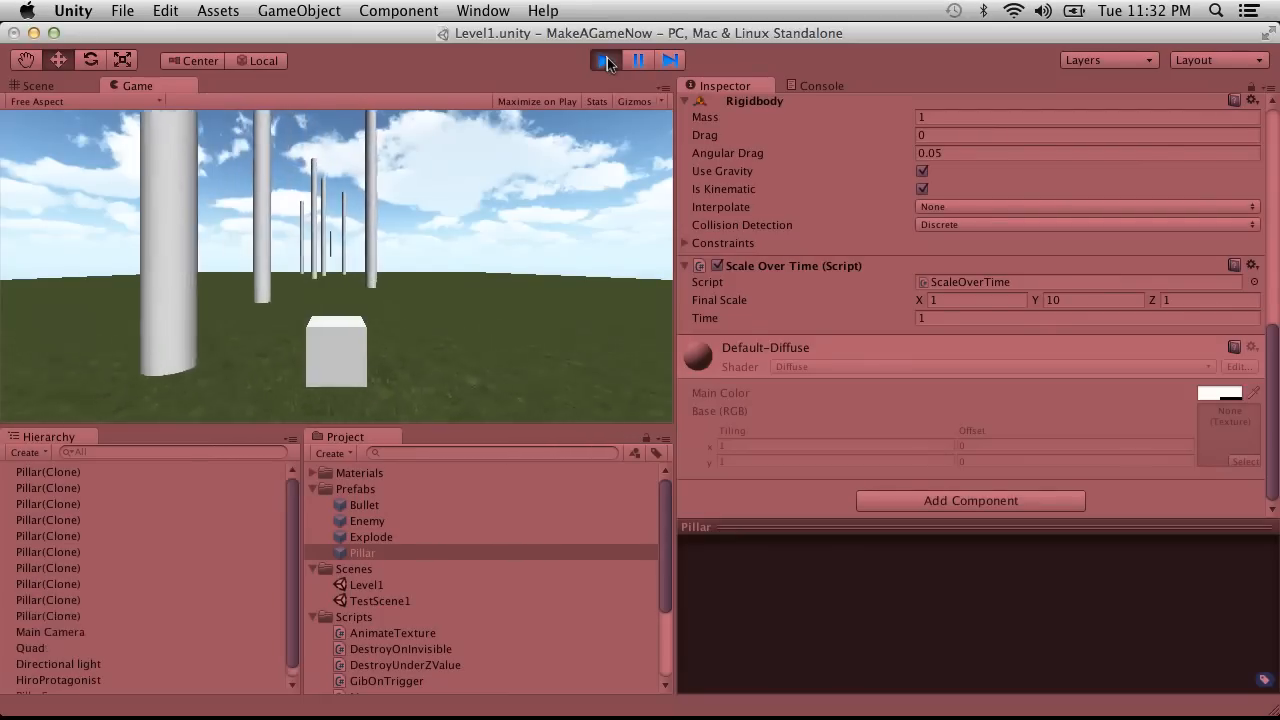
click(605, 61)
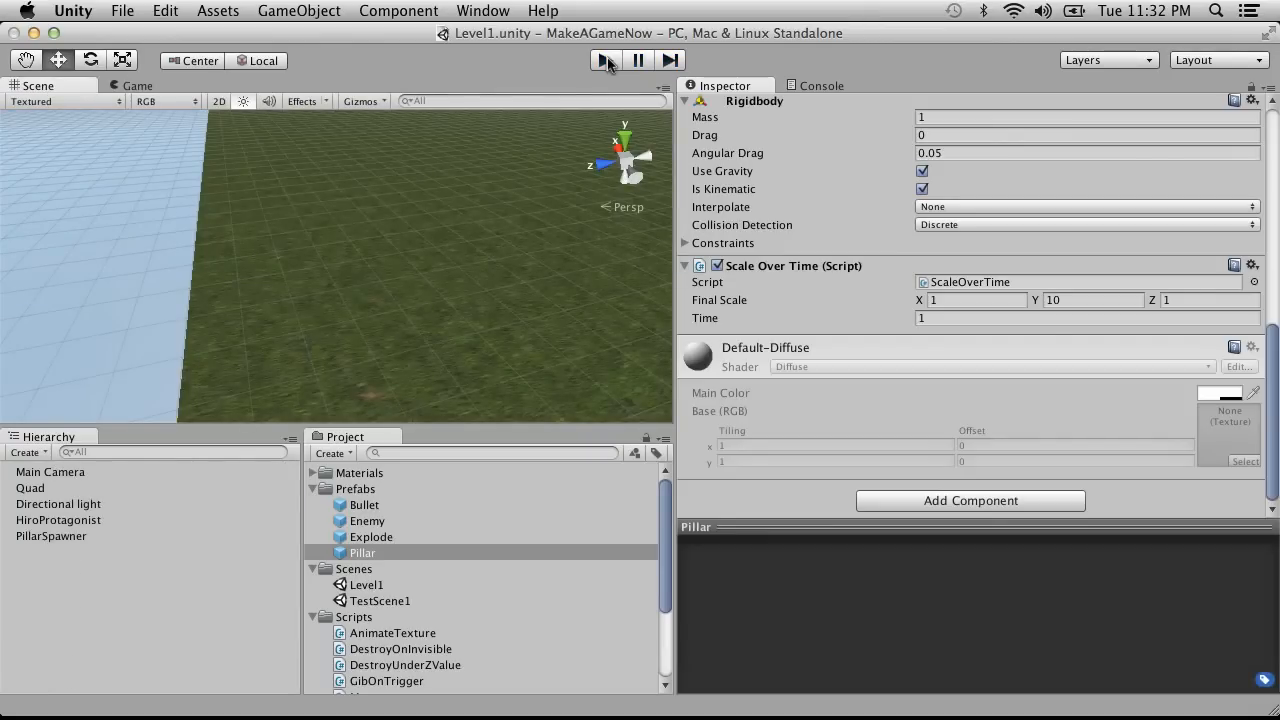
Step: Save the scene and the project, and switch to SourceTree
click(122, 10)
click(140, 85)
click(122, 10)
click(136, 175)
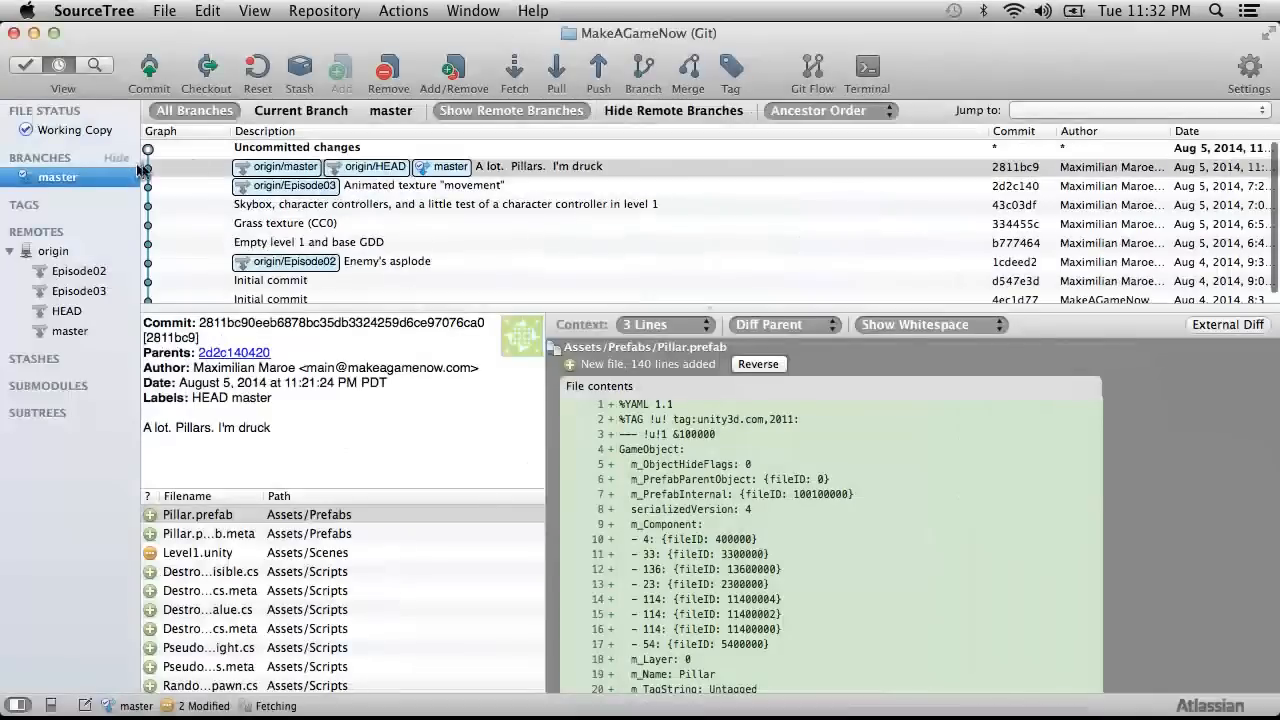
Step: Stage the modified ScaleOverTime.cs and Pillar.prefab files from the working copy
click(78, 129)
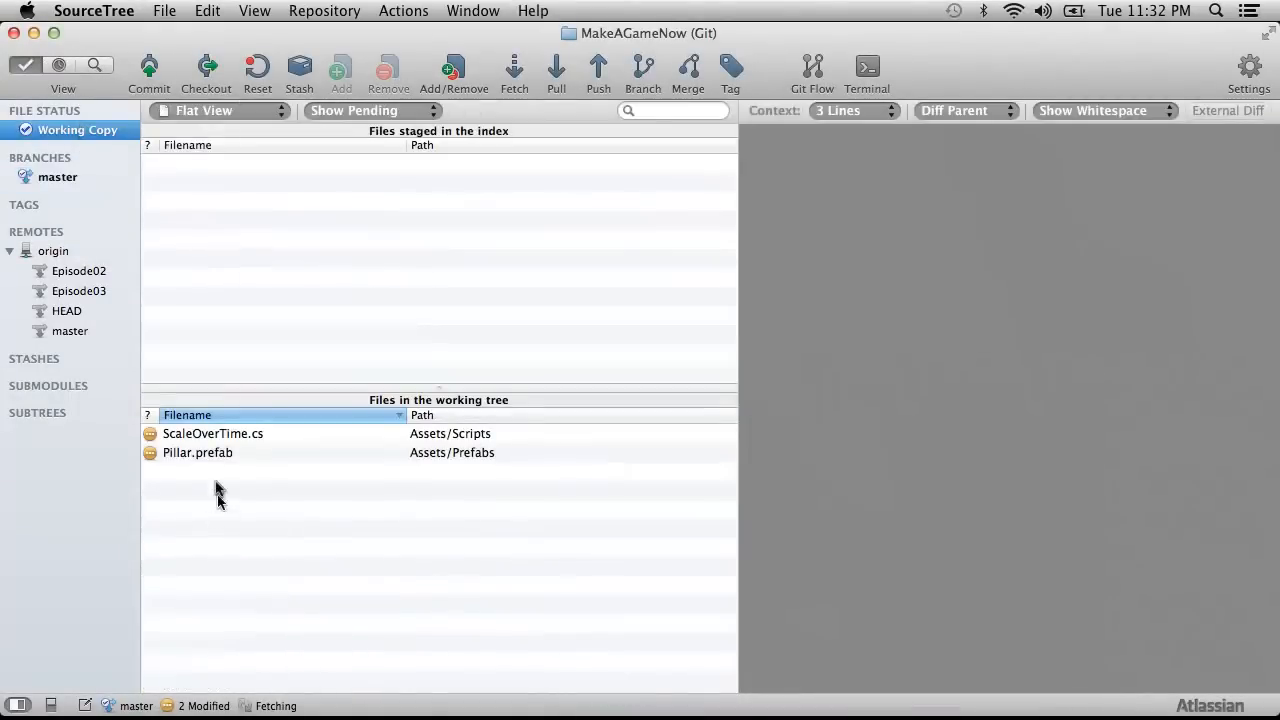
click(217, 453)
shift+click(214, 434)
drag(214, 434, 229, 210)
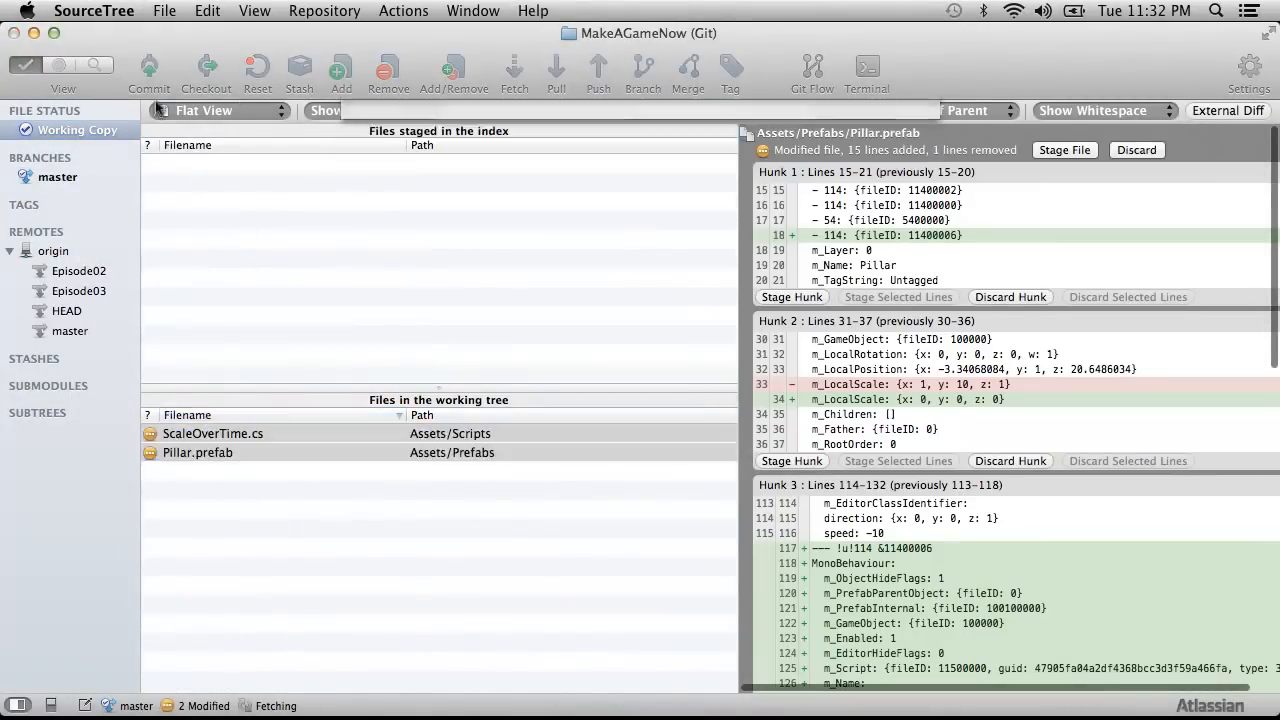
Step: Commit the staged files with the message "Pillar scale test" and push immediately to origin
click(149, 70)
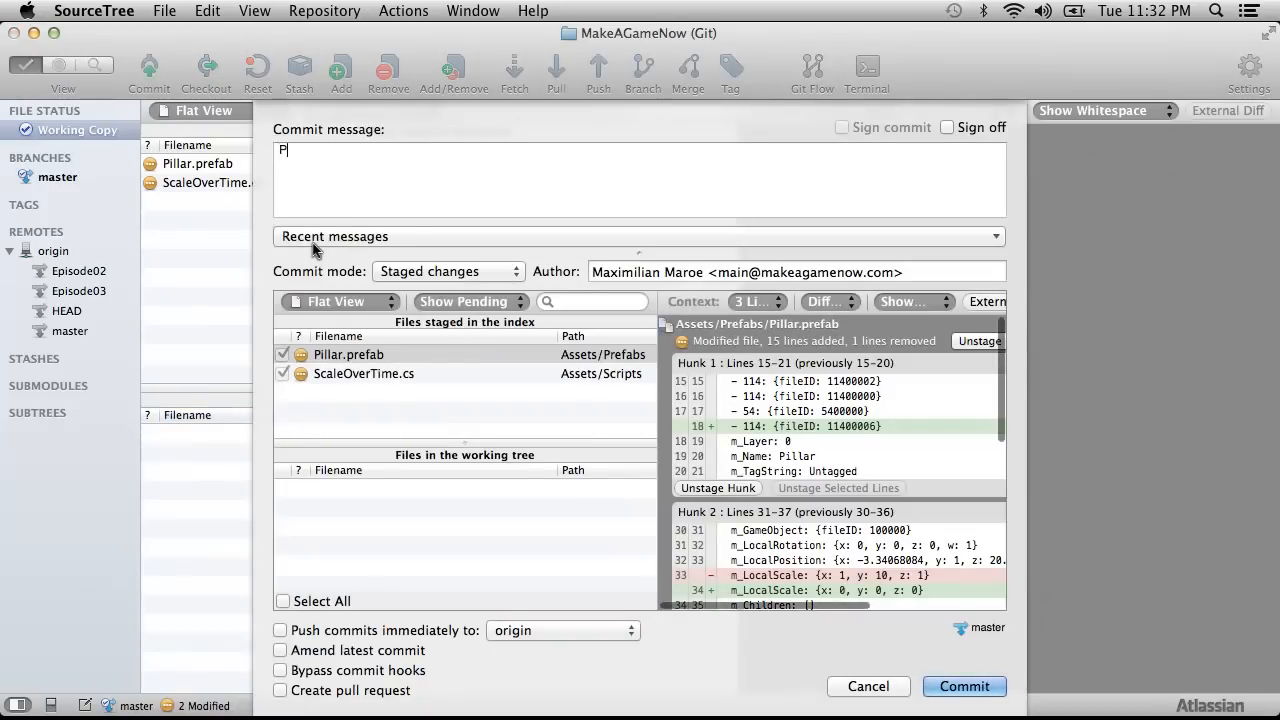
text(P)
text(ar scale test)
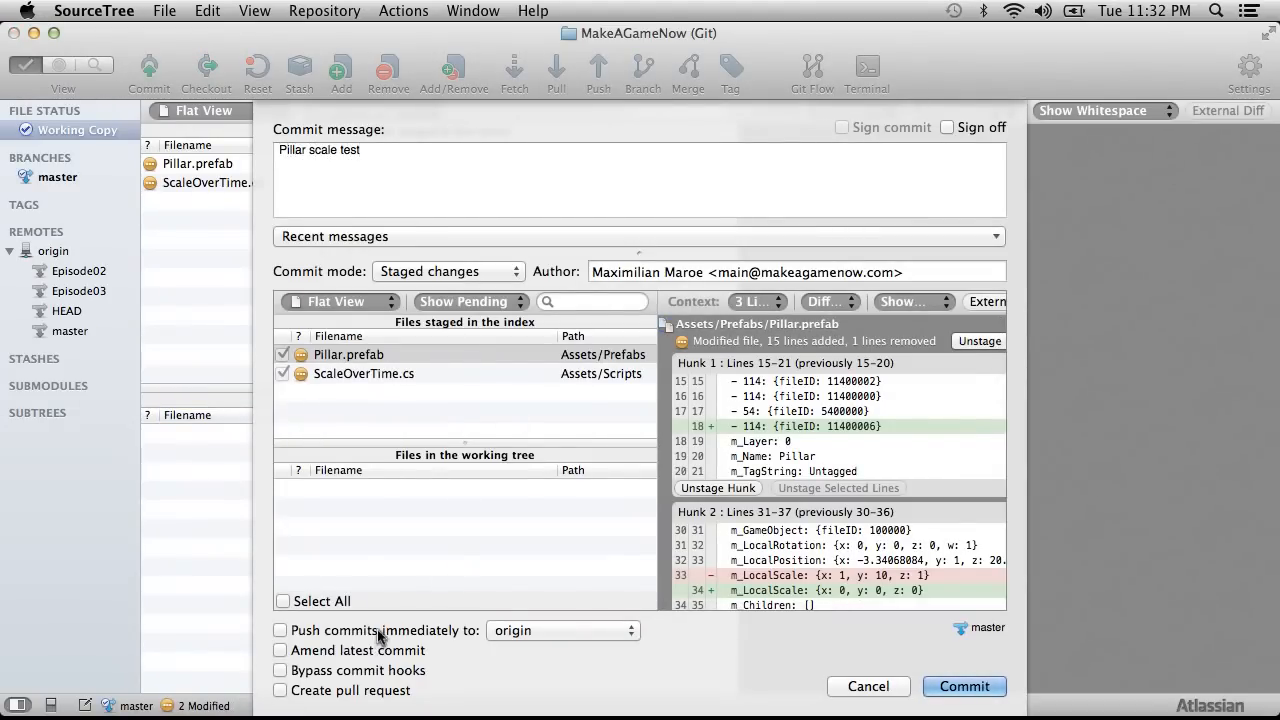
click(281, 630)
click(962, 686)
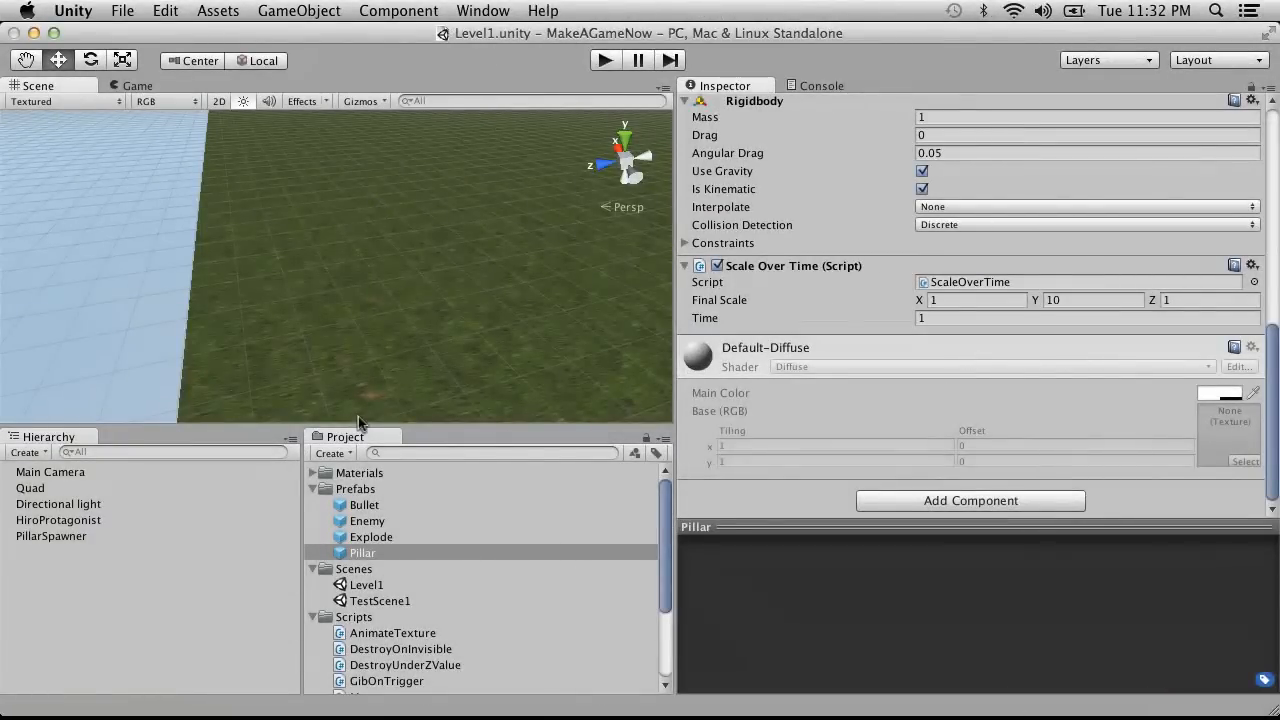
Step: Back in Unity, examine the available target platforms in the Build Settings, including BlackBerry, and close the window
click(73, 11)
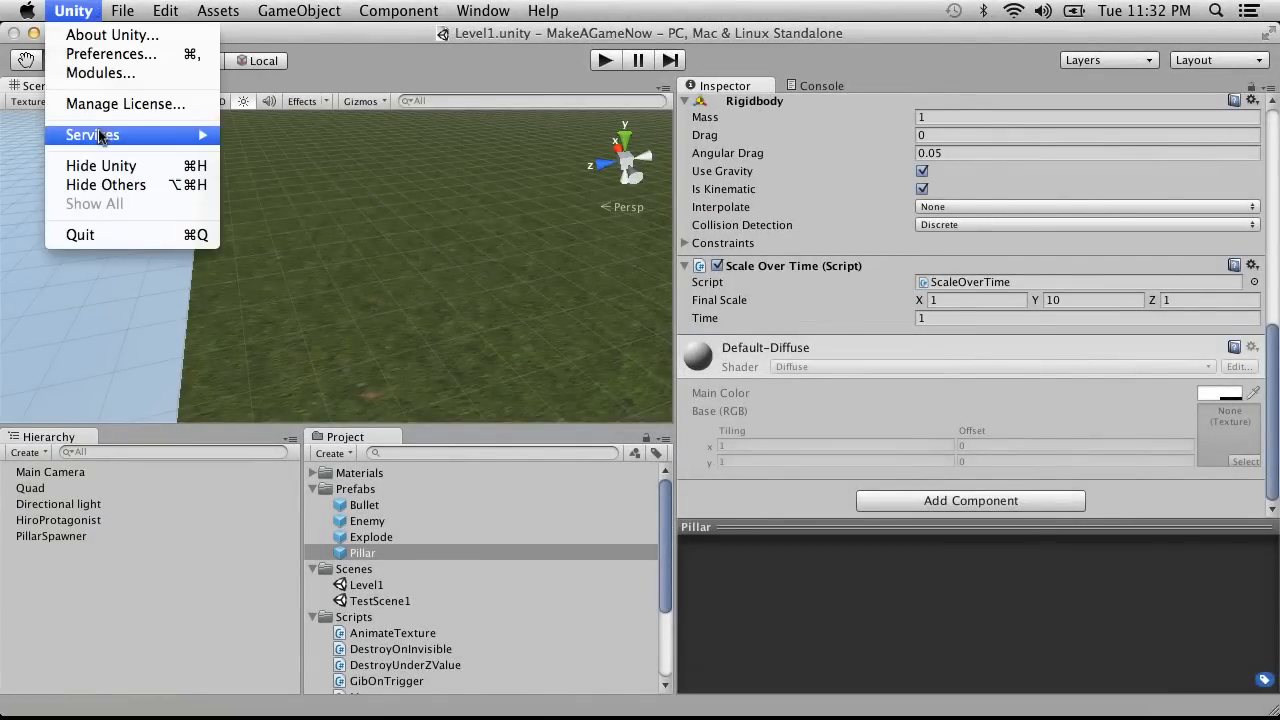
mouse_move(123, 11)
click(160, 202)
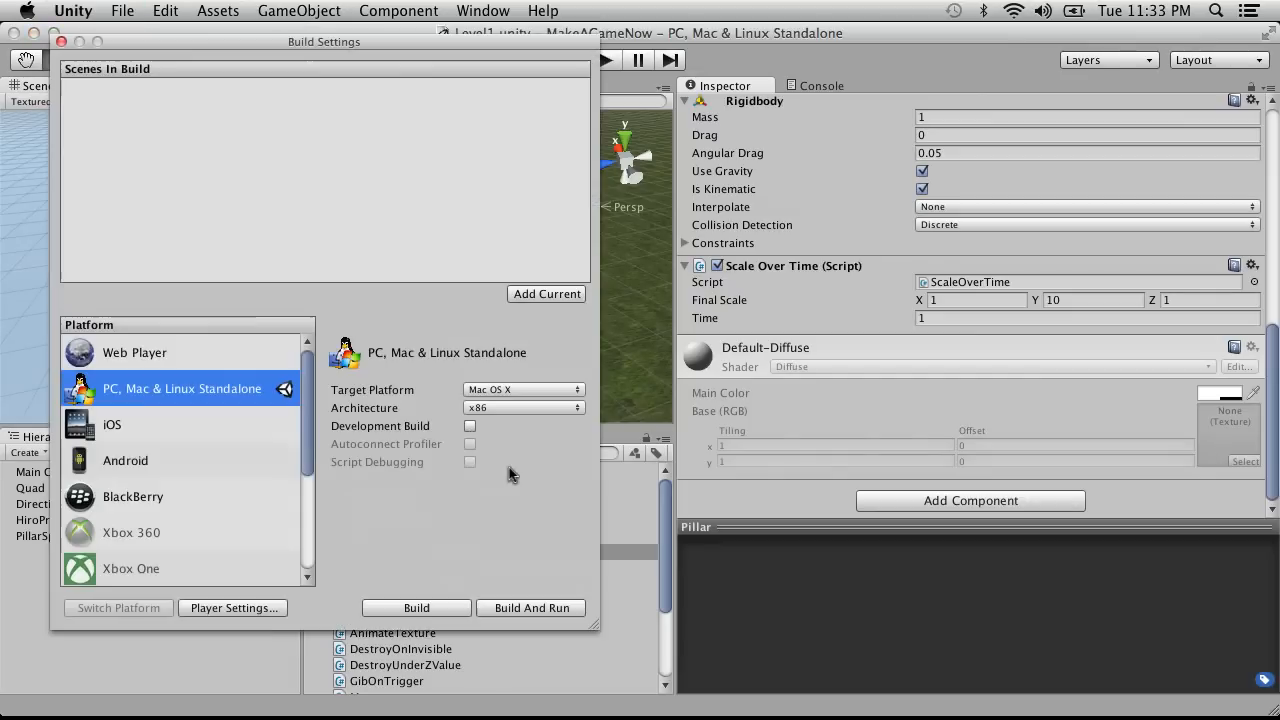
scroll(206, 459, down, 5)
scroll(164, 398, up, 4)
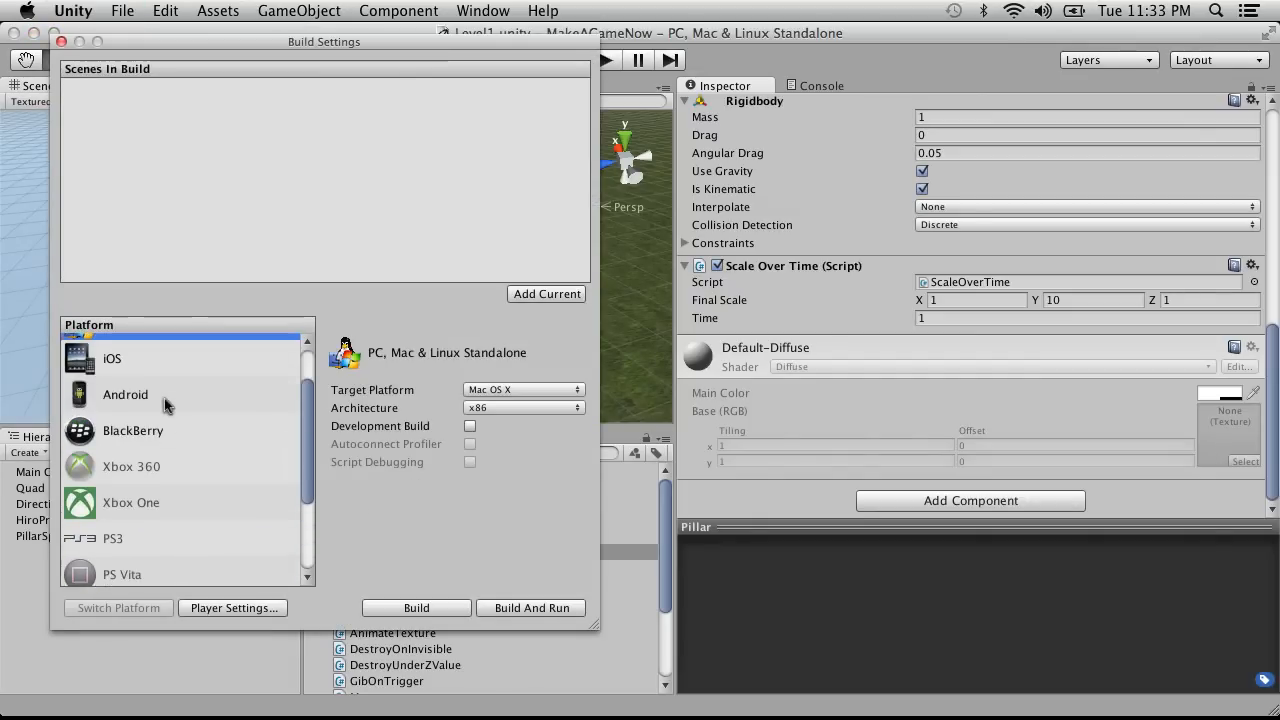
click(154, 452)
scroll(155, 452, up, 1)
scroll(155, 452, down, 5)
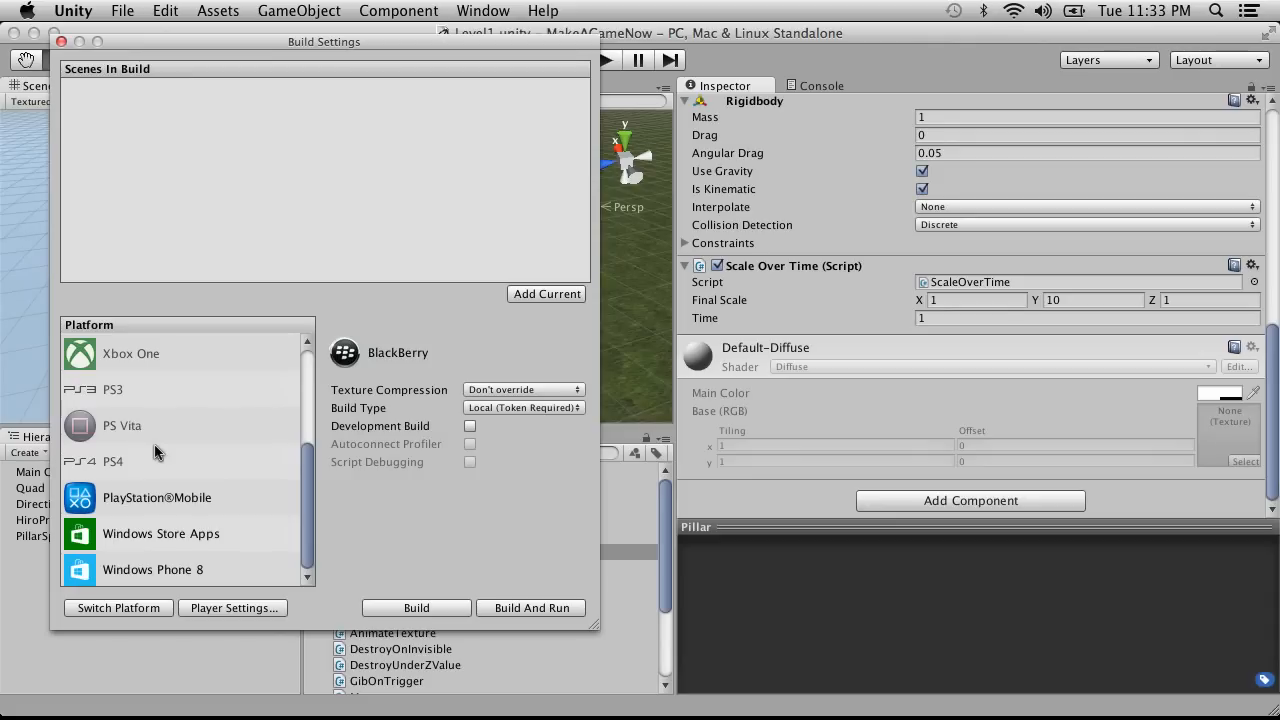
scroll(155, 443, up, 4)
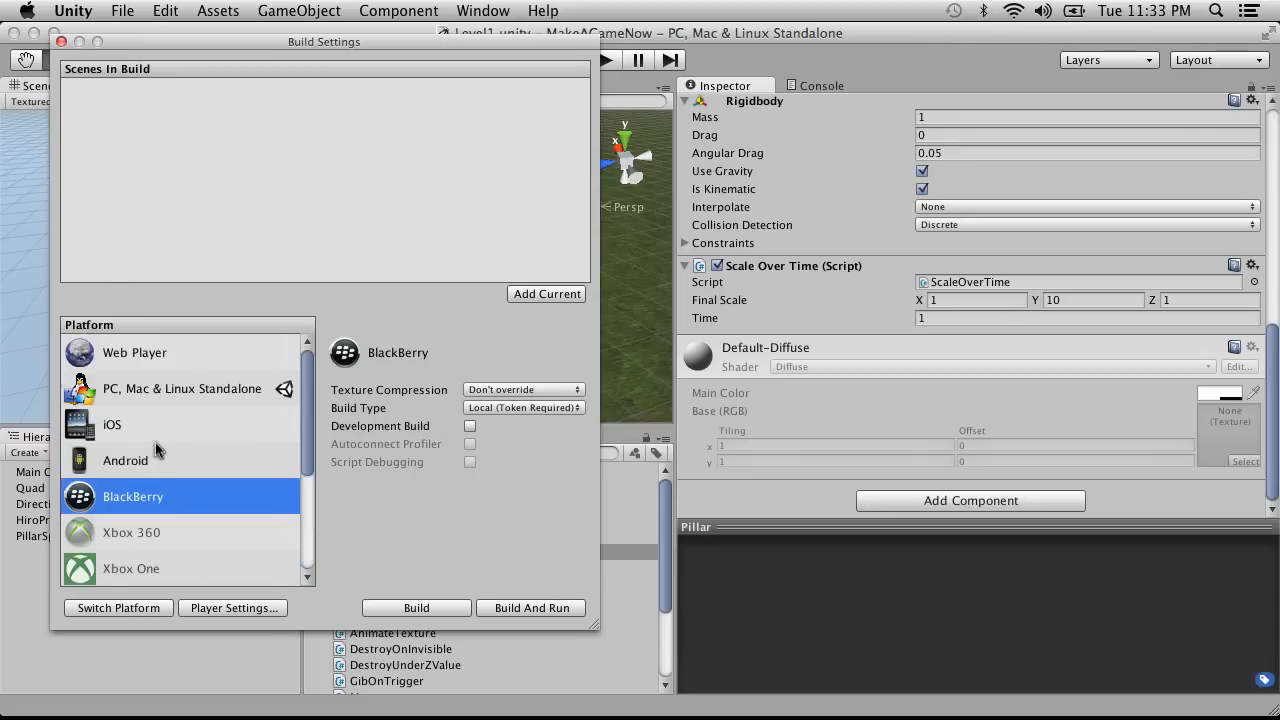
click(61, 42)
Step: Run the level in play mode to watch the pillar spawning, and stop it
click(606, 60)
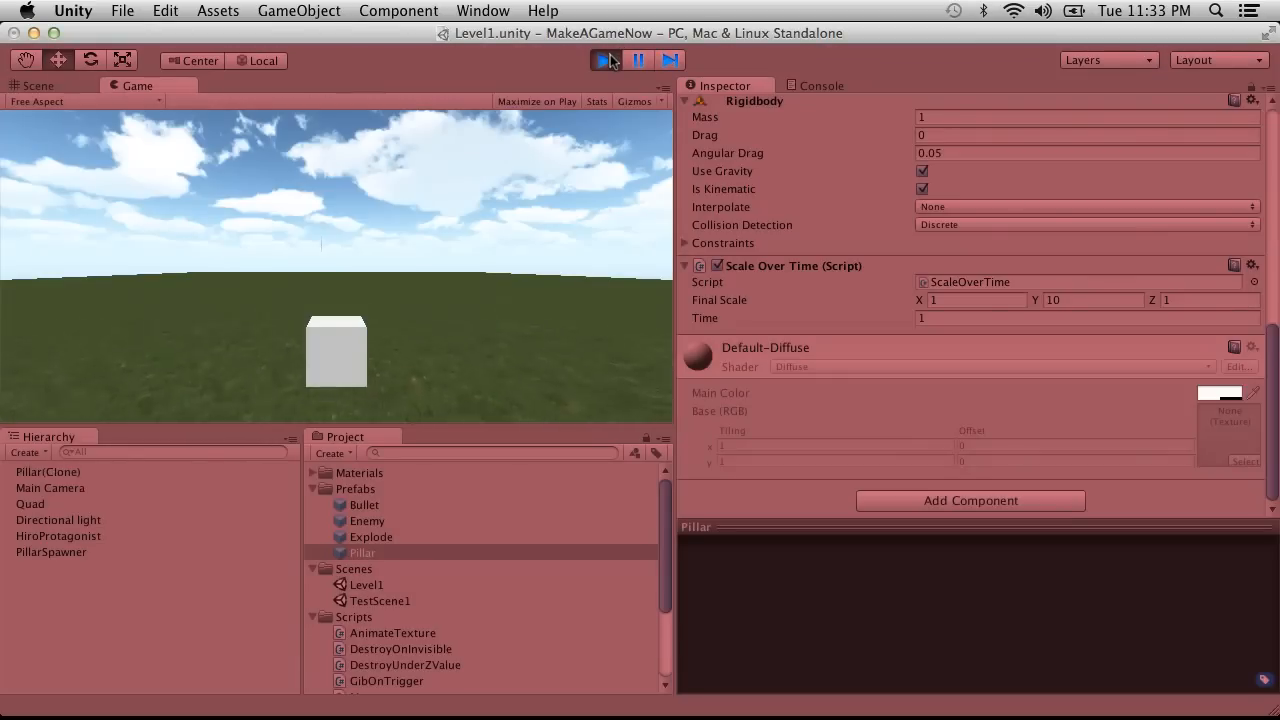
click(606, 60)
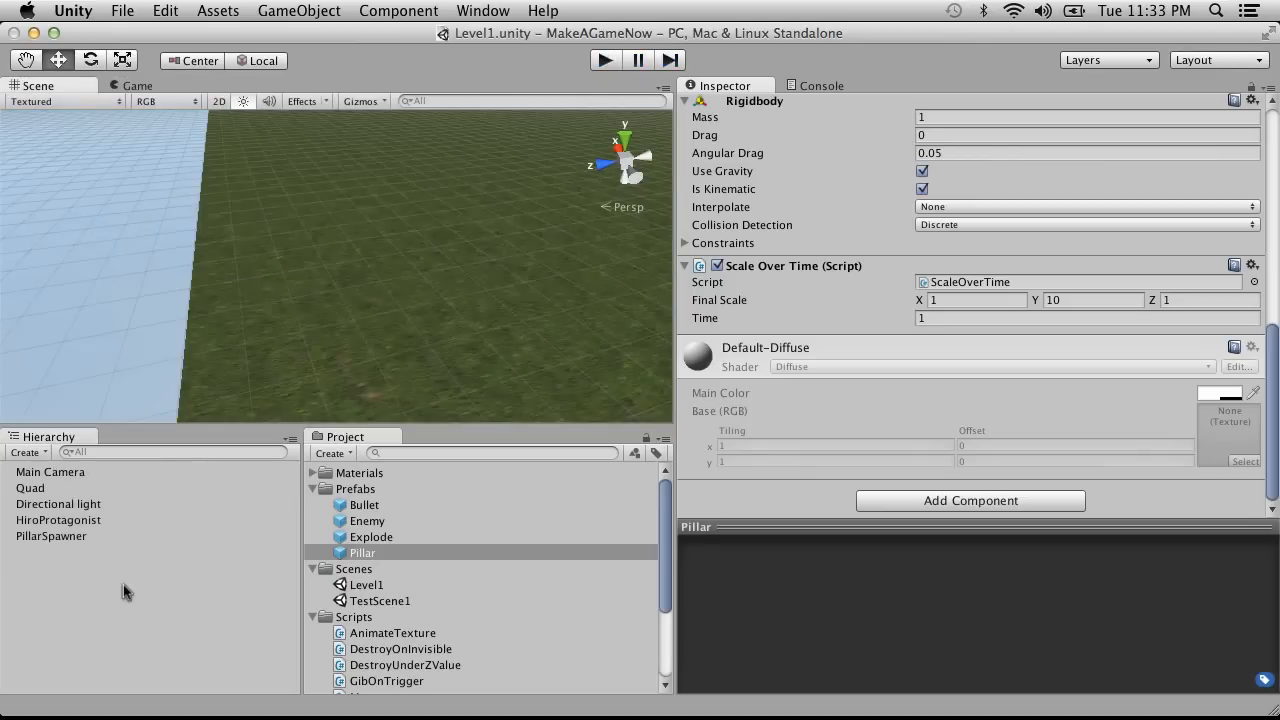
Step: Place an instance of the Pillar prefab in the Level1 scene and bring it into view
drag(440, 546, 41, 550)
double_click(41, 551)
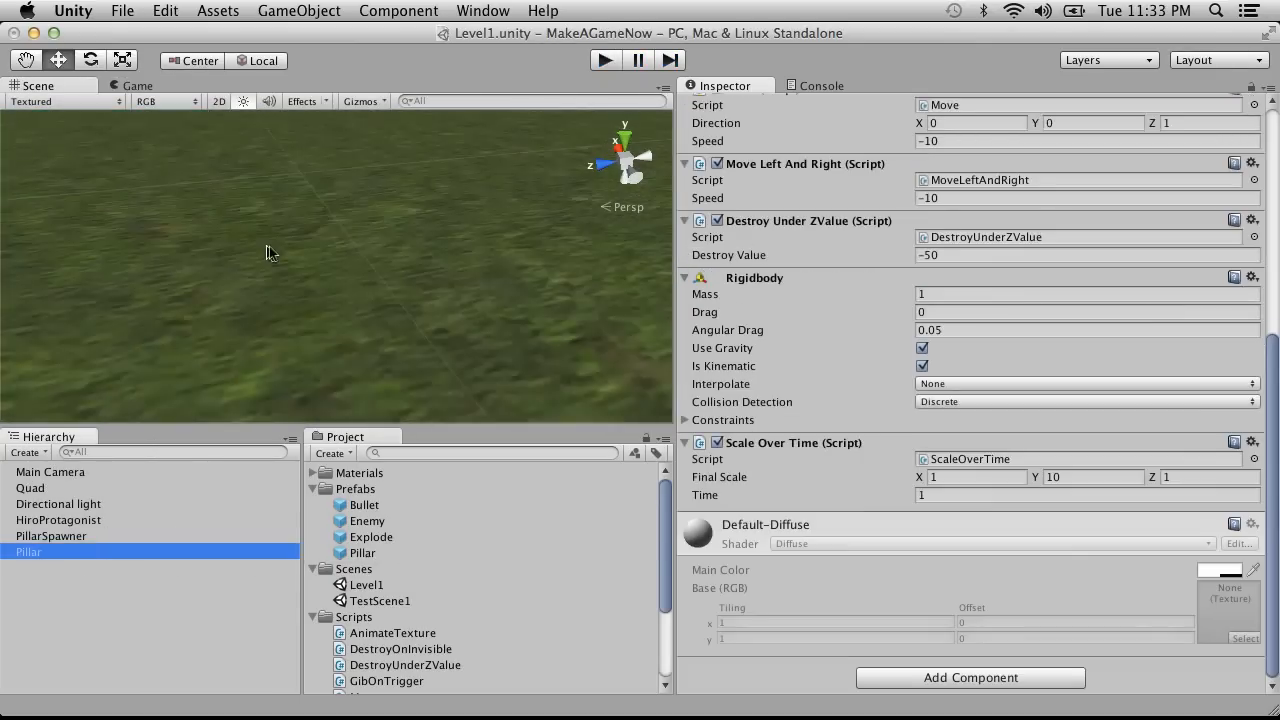
scroll(267, 247, down, 8)
drag(341, 196, 541, 217)
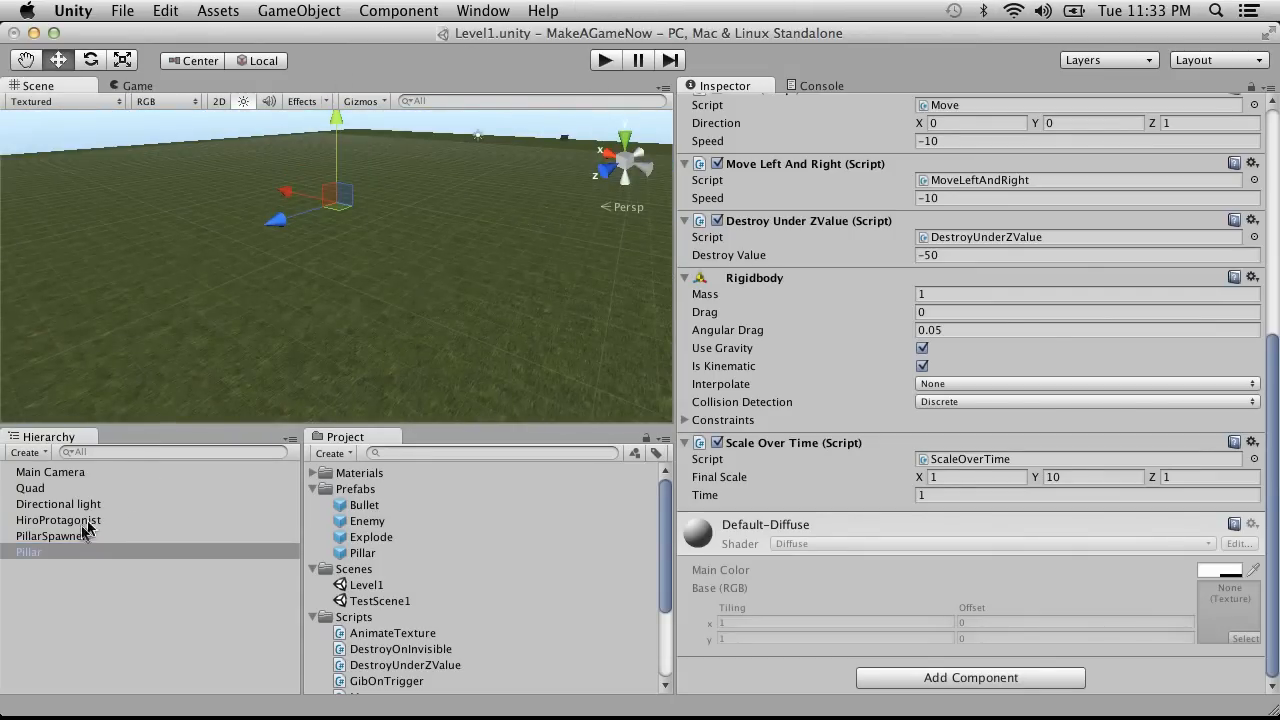
Step: Set the Pillar instance's scale to 1 on the X, Y and Z axes
double_click(78, 553)
scroll(930, 280, up, 5)
click(998, 217)
text(1)
click(1085, 217)
text(1)
click(1196, 217)
text(1)
scroll(400, 346, down, 10)
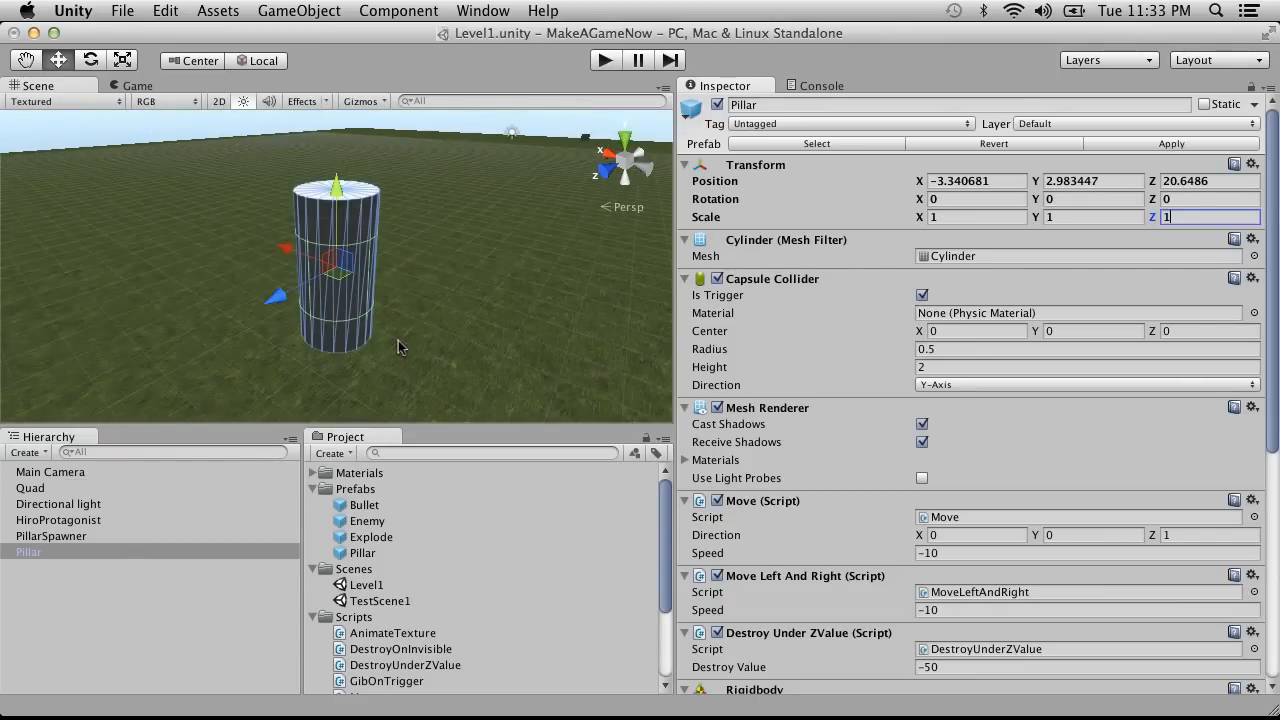
Step: Create an empty game object named PillarParent and nest the Pillar inside it
click(30, 453)
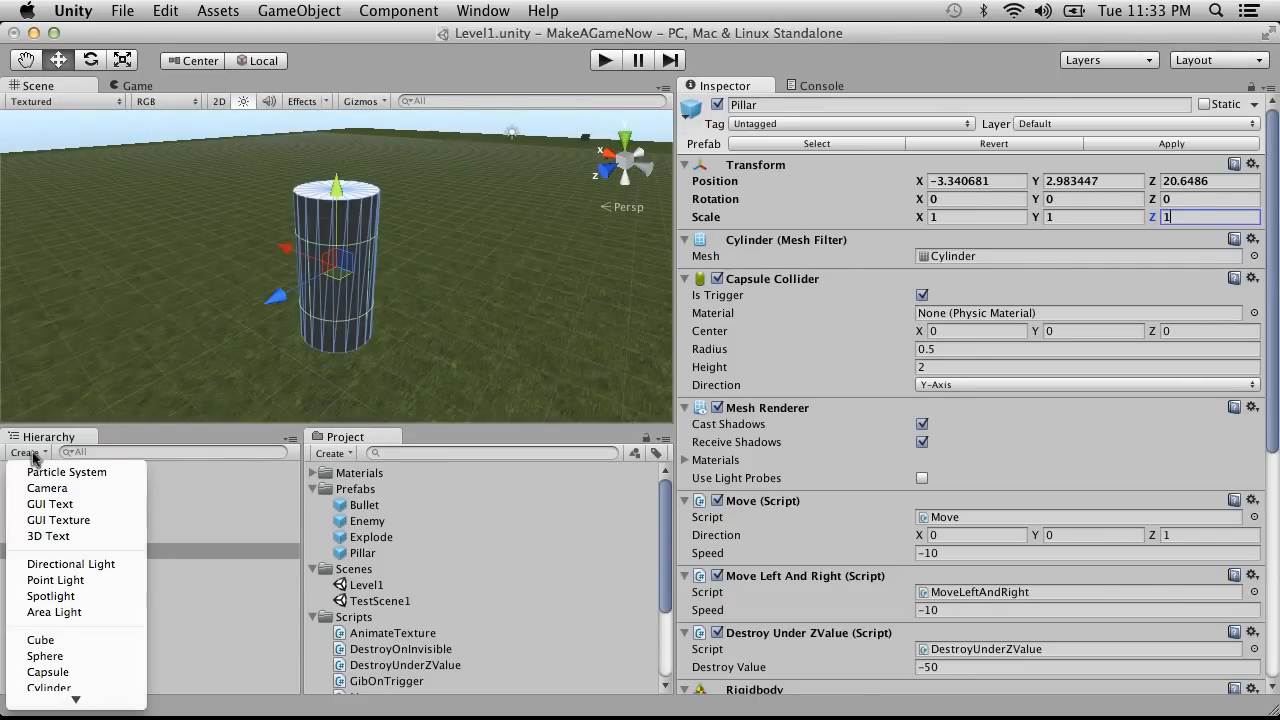
click(218, 10)
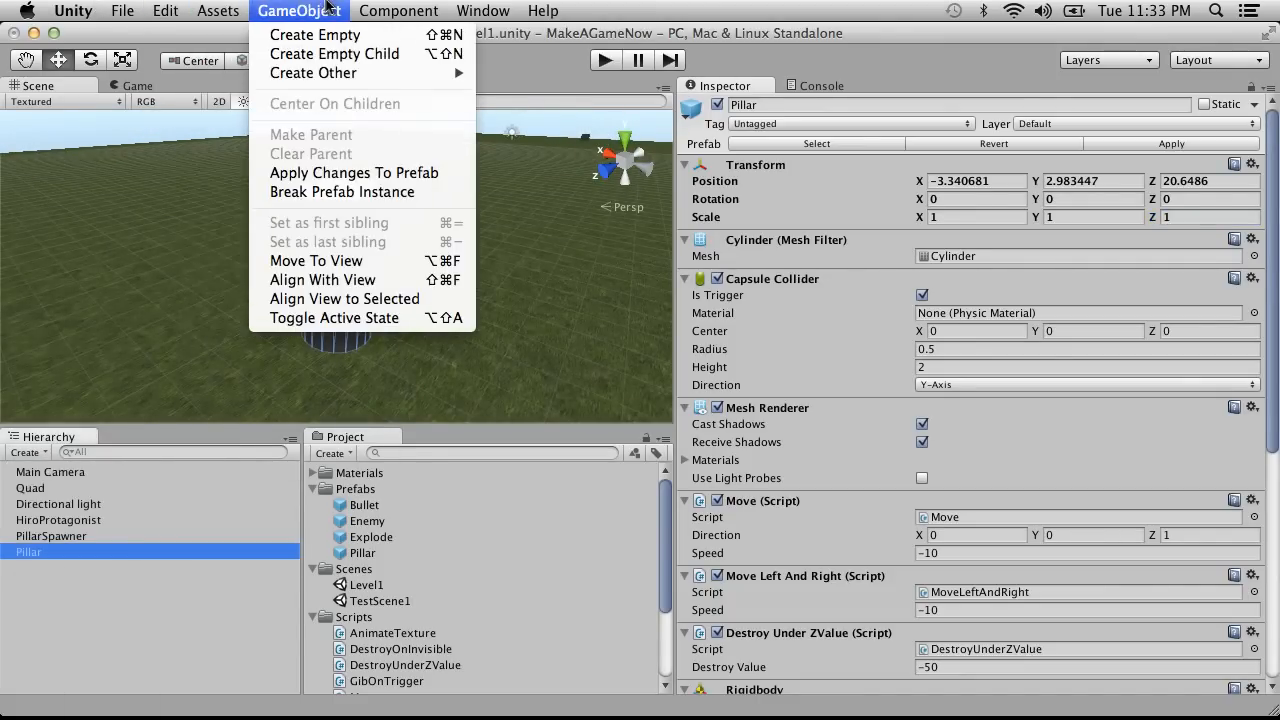
click(315, 35)
click(40, 553)
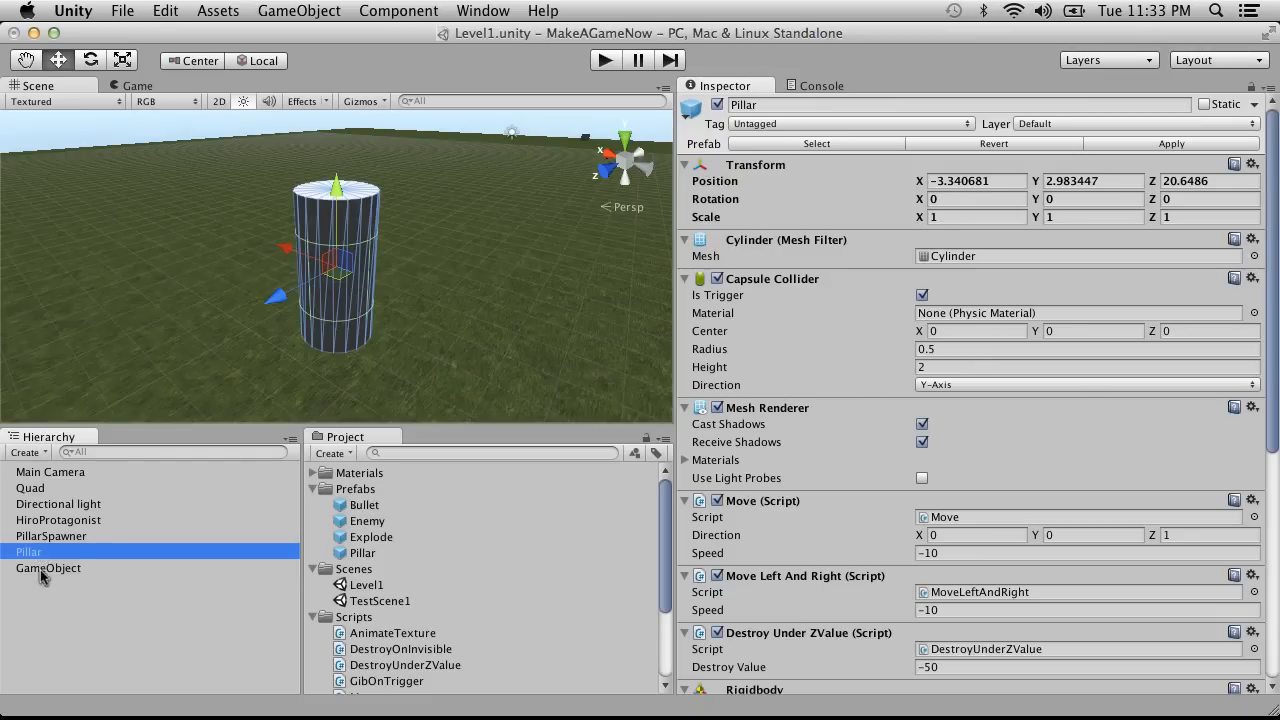
click(46, 568)
click(71, 572)
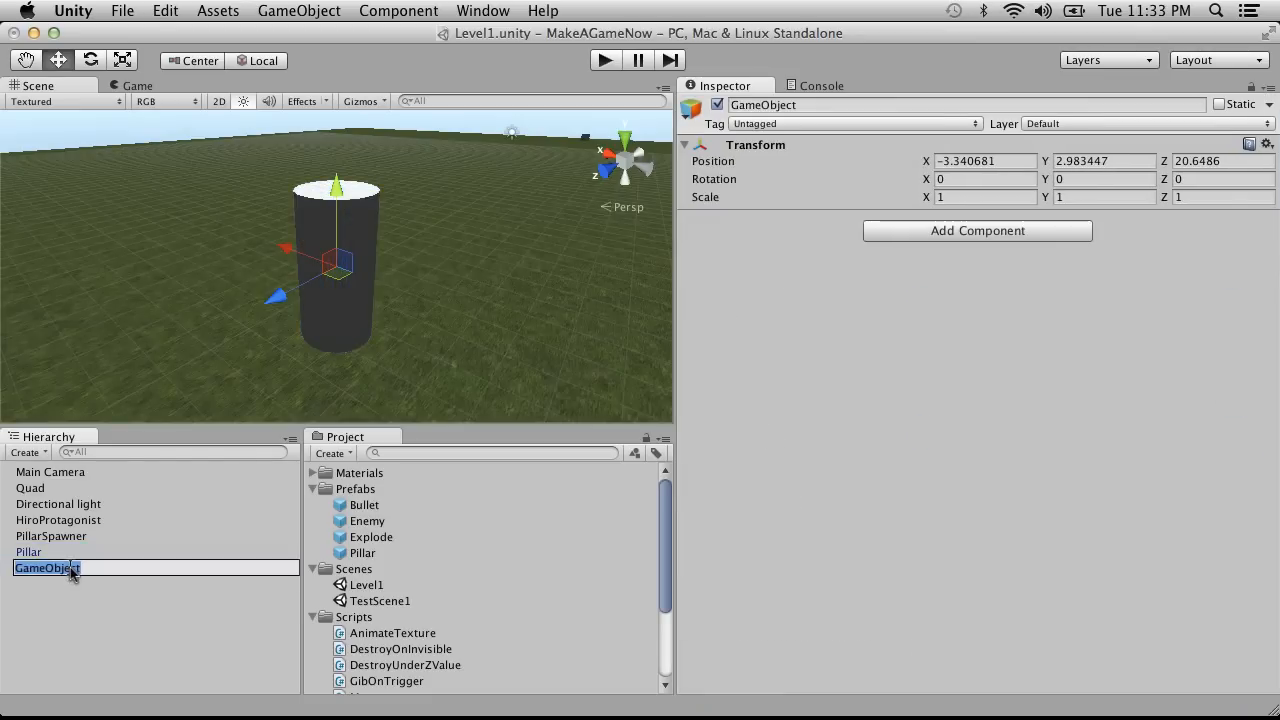
text(PlllarParent)
key(Return)
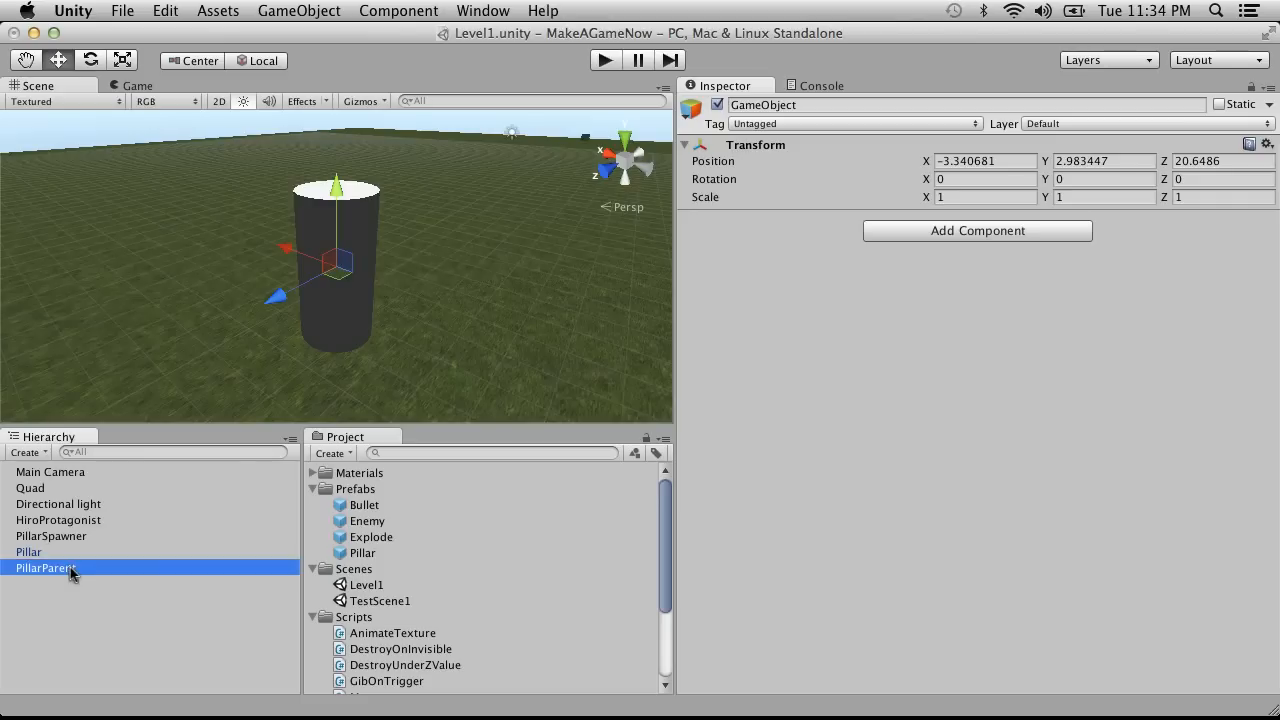
drag(8, 556, 40, 568)
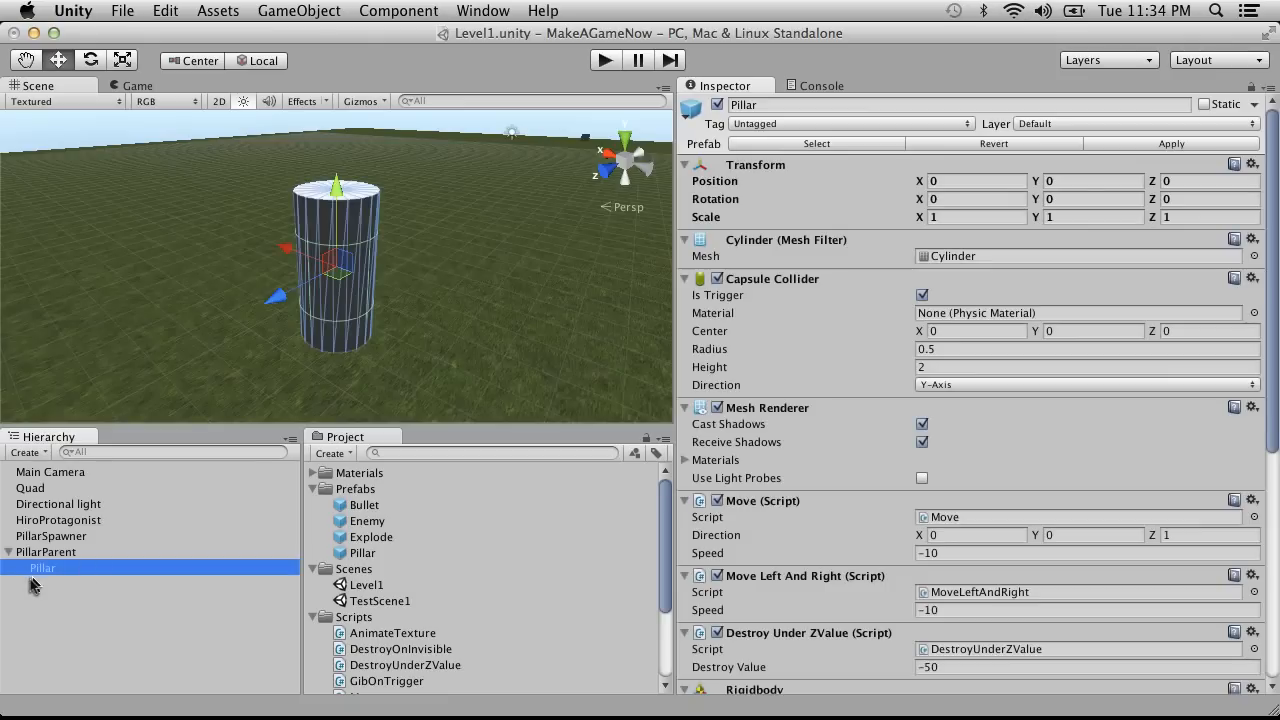
Step: Set PillarParent's position to 0 on the X, Y and Z axes
click(42, 553)
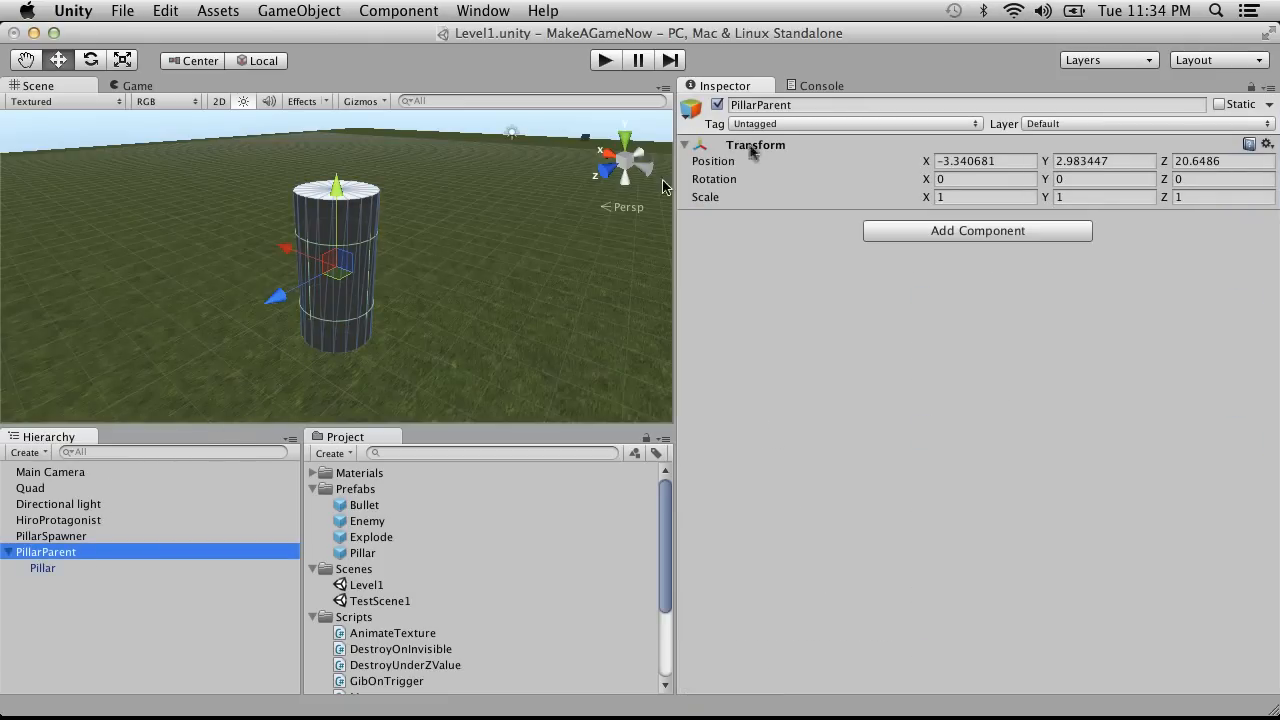
click(1000, 161)
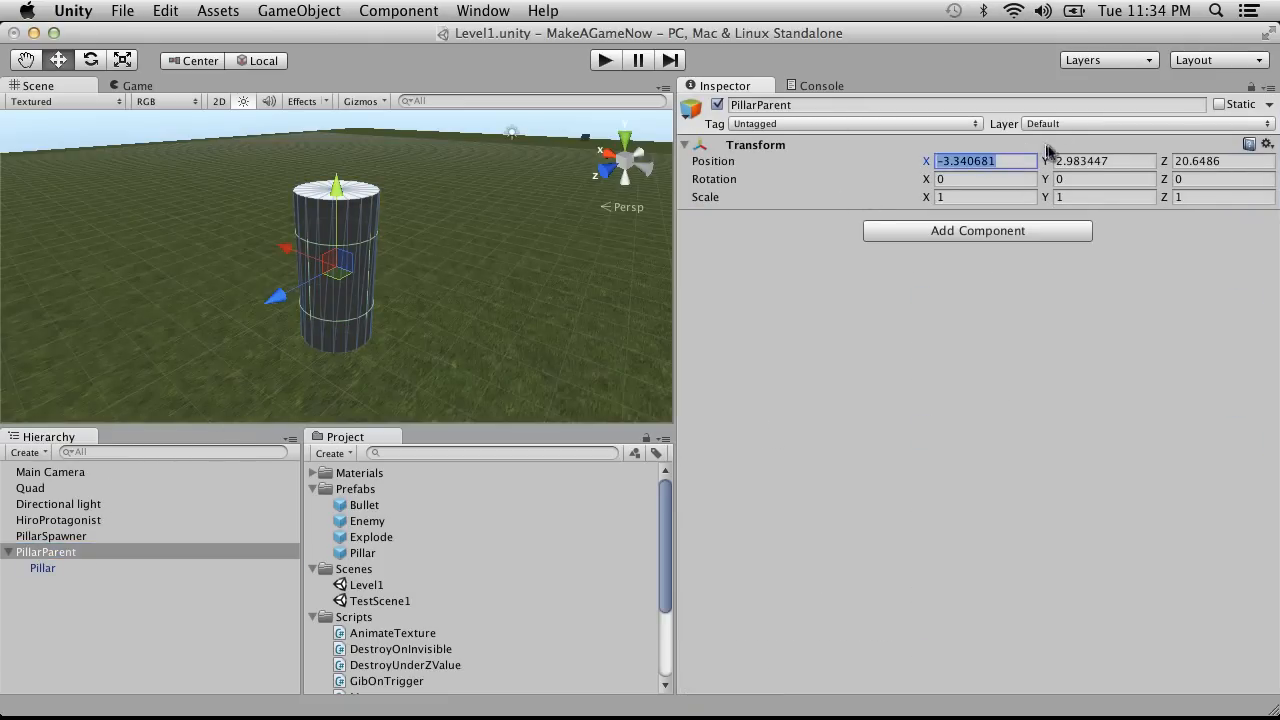
text(0)
click(1115, 162)
text(0)
click(1232, 163)
text(0)
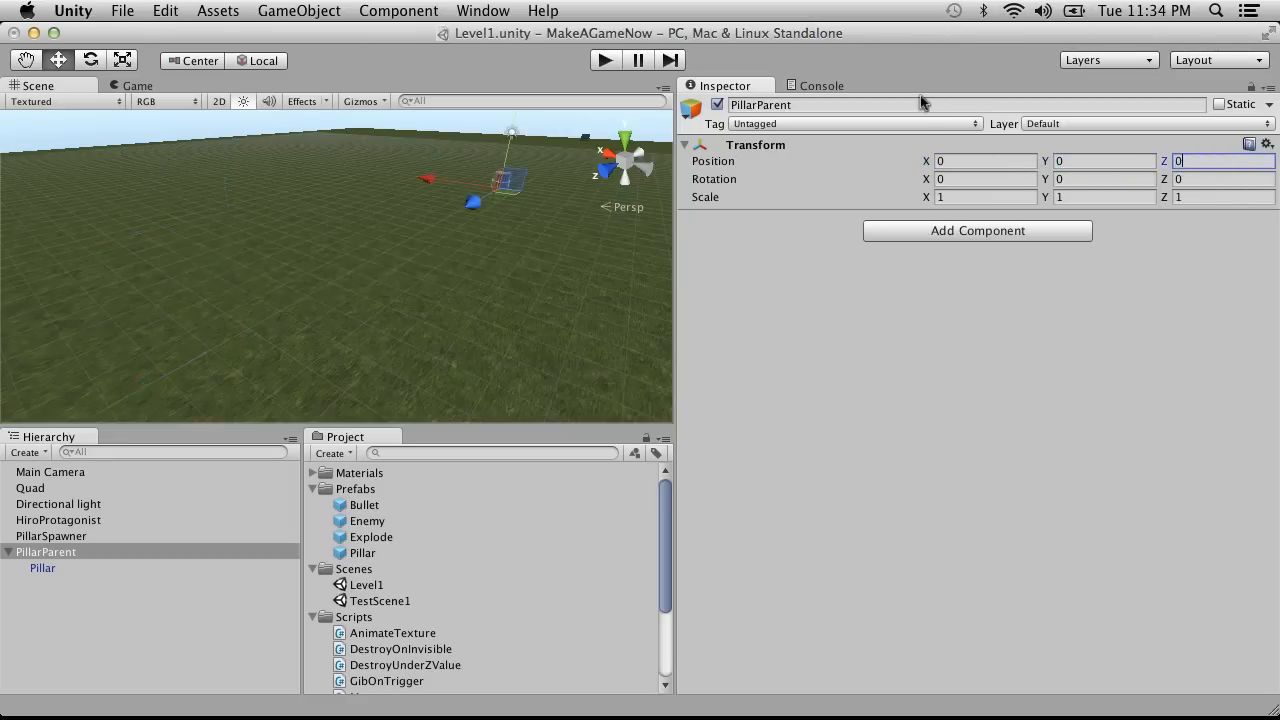
Step: Set the nested Pillar's Y position to 1 so its base sits at the parent's origin
click(45, 567)
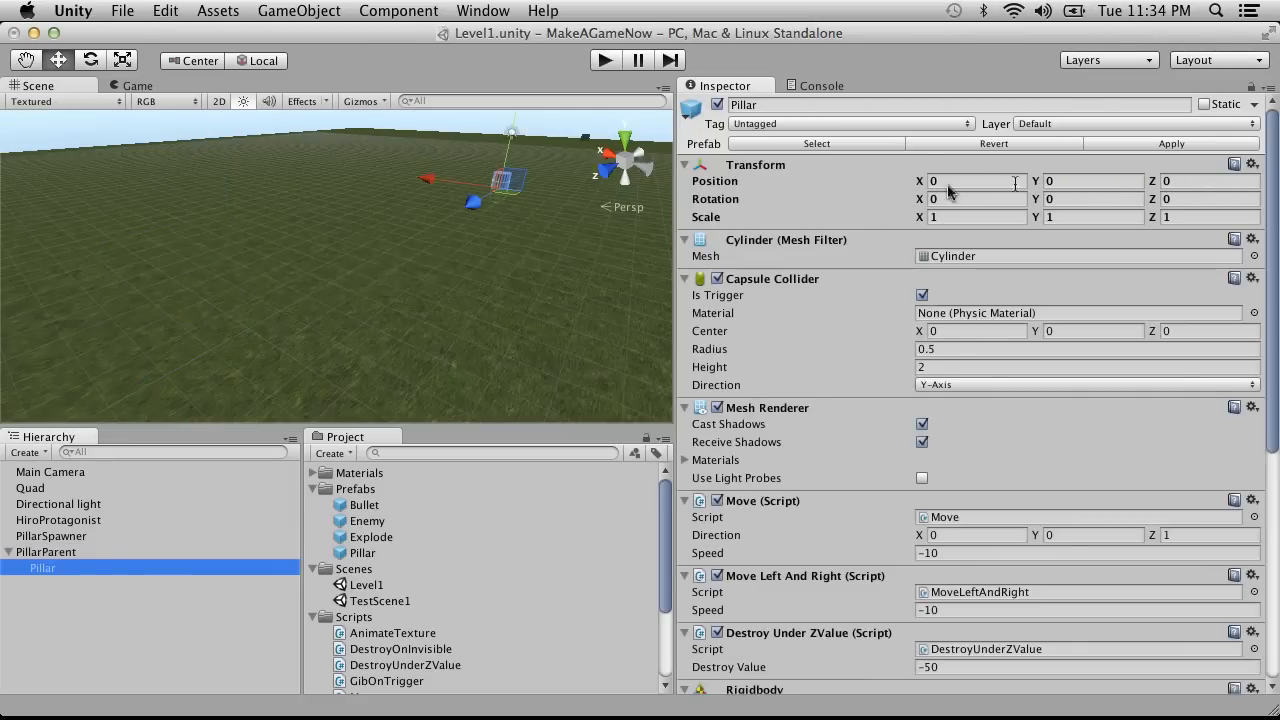
double_click(82, 568)
alt+drag(381, 374, 624, 184)
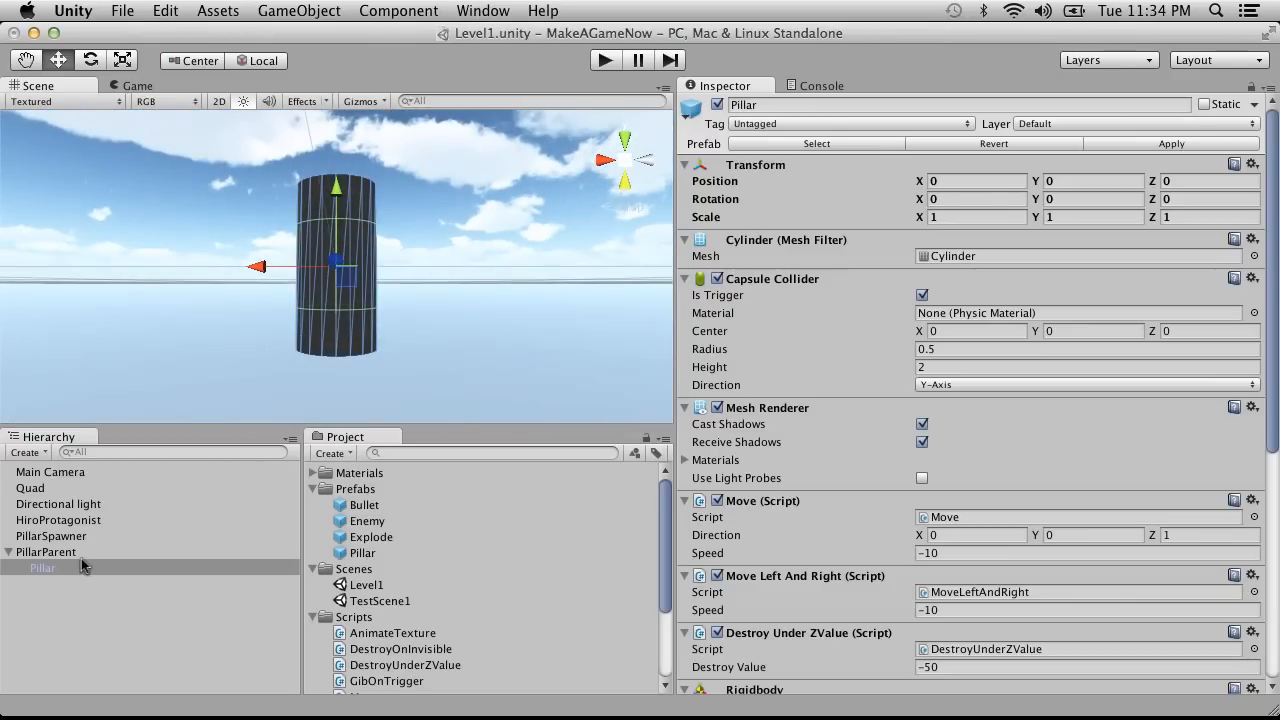
drag(1037, 182, 1080, 184)
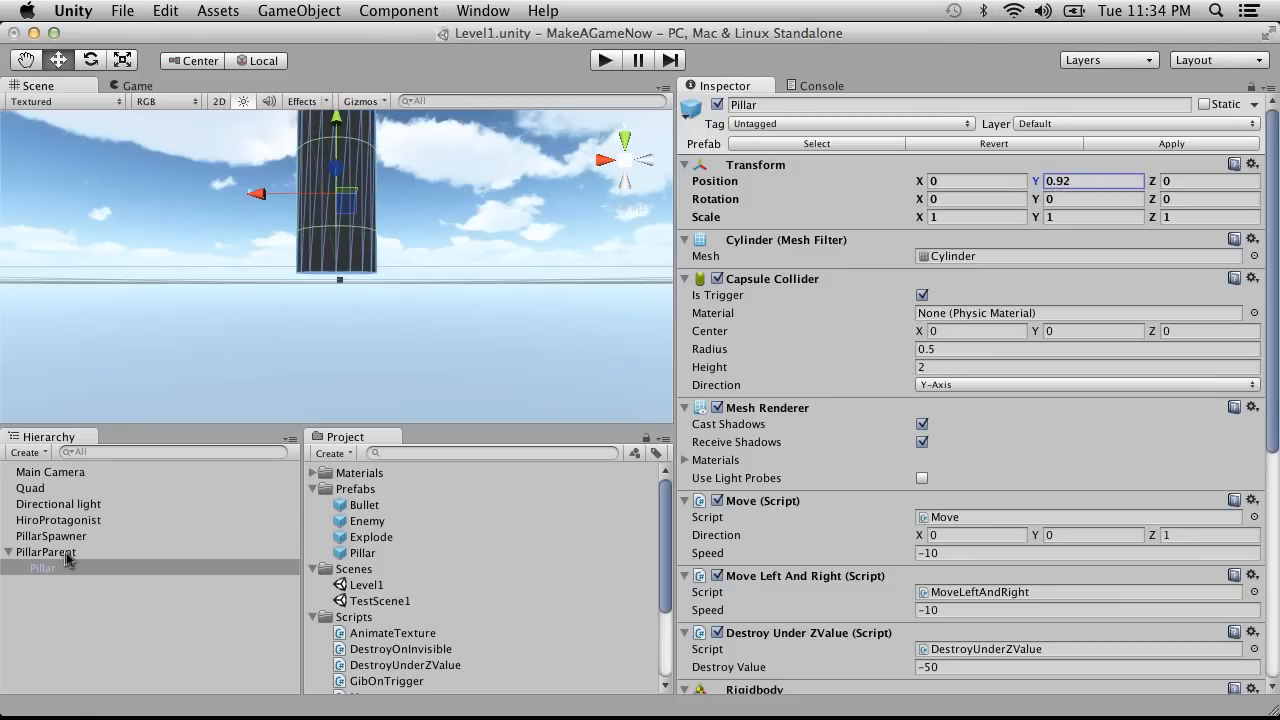
click(1132, 182)
text(1)
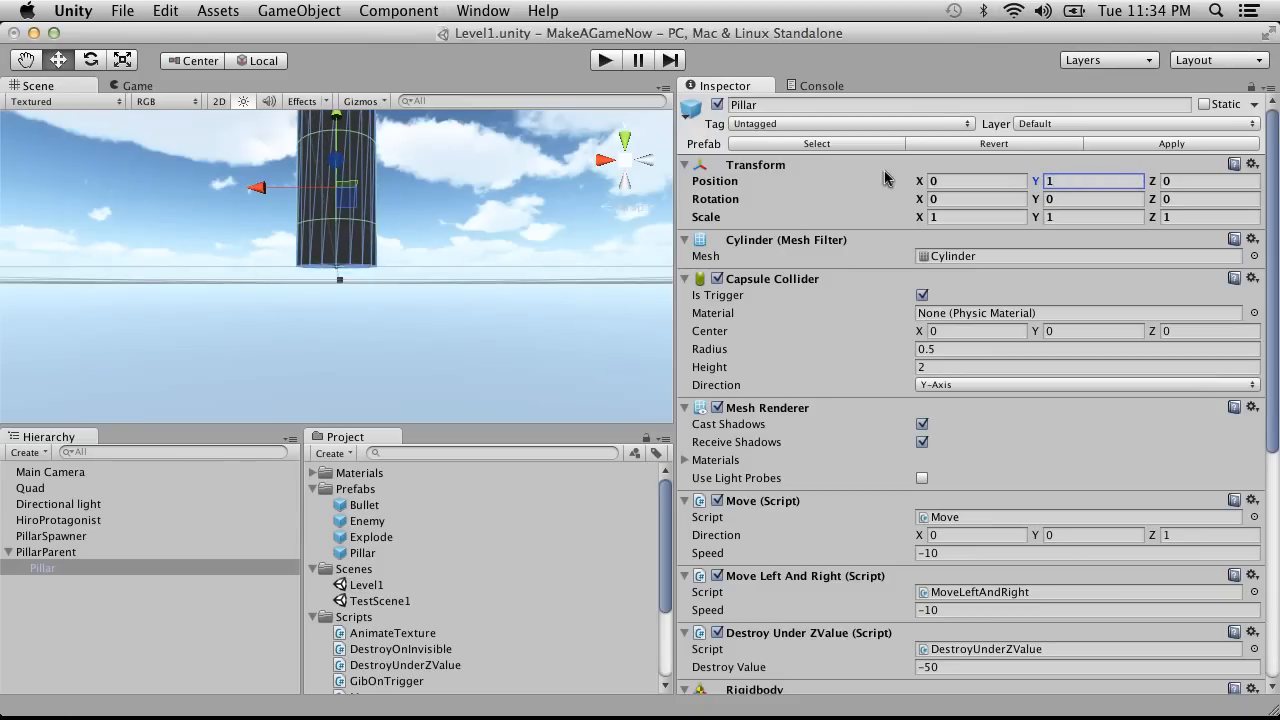
Step: Stretch PillarParent's Y scale to 1.15 and switch the transform handle from Center to Pivot
click(104, 552)
drag(1055, 203, 1048, 163)
click(201, 61)
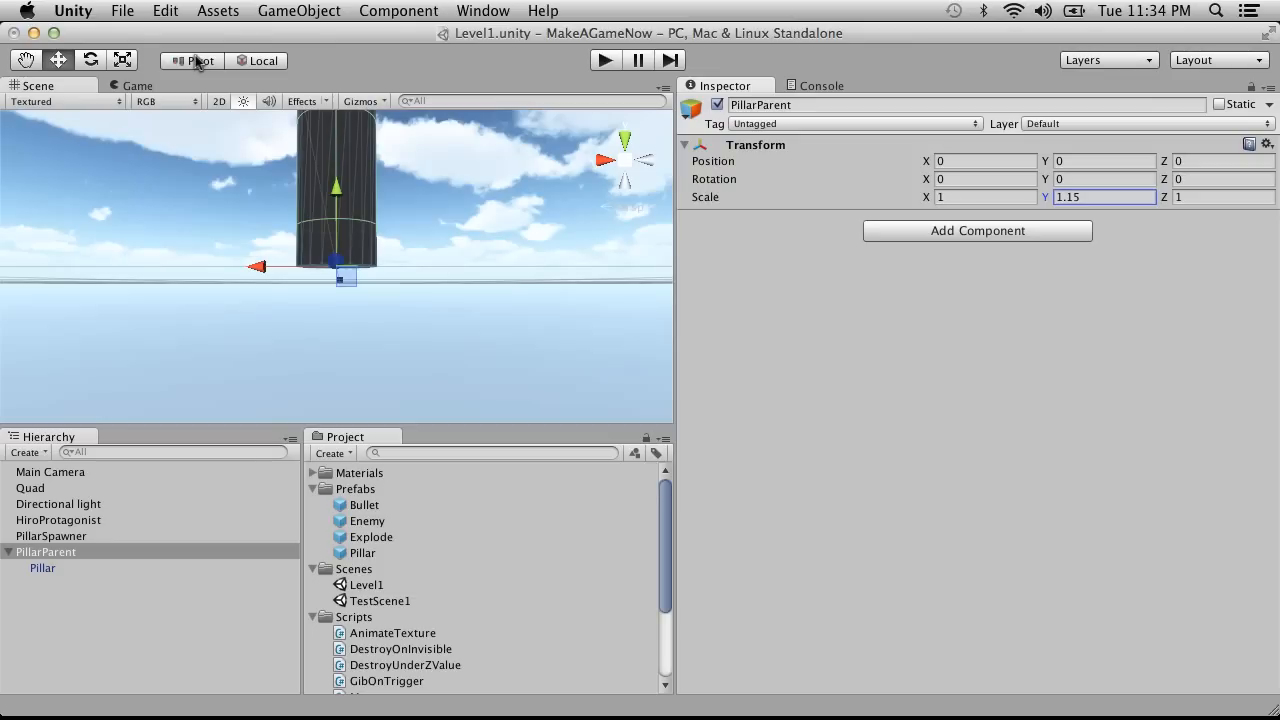
click(43, 568)
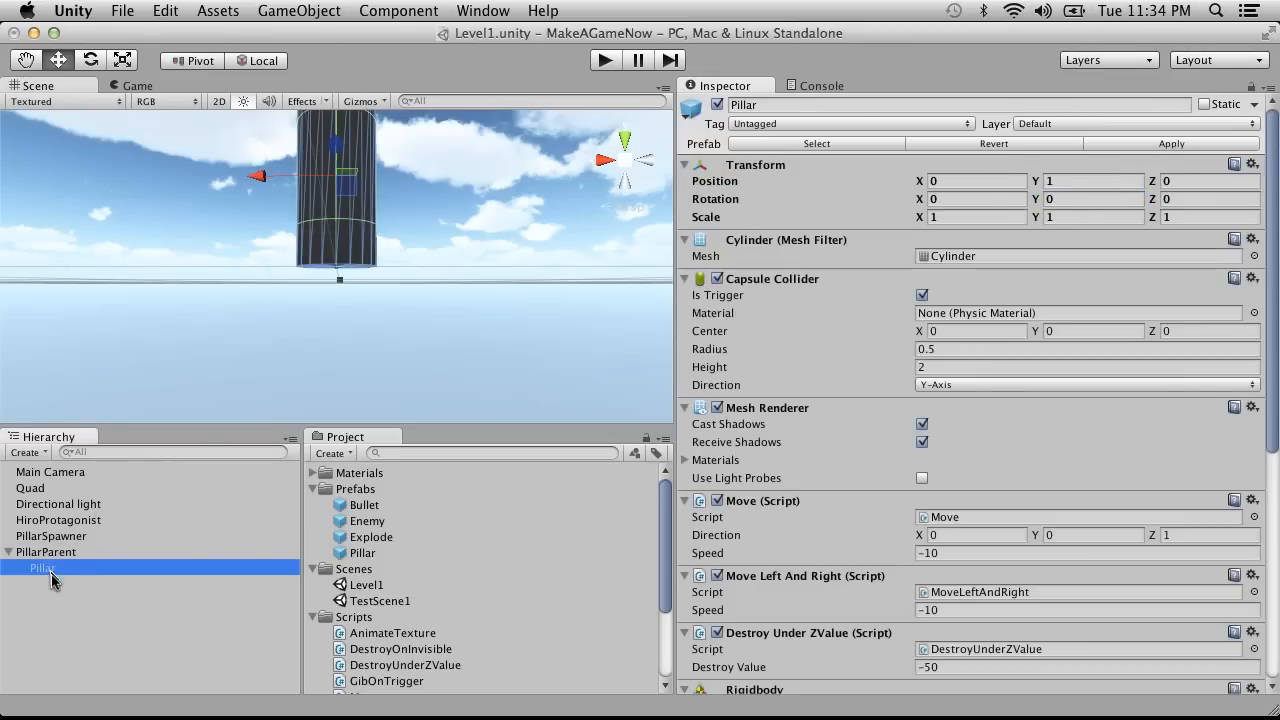
Step: Set PillarParent's Y scale to 1
click(70, 555)
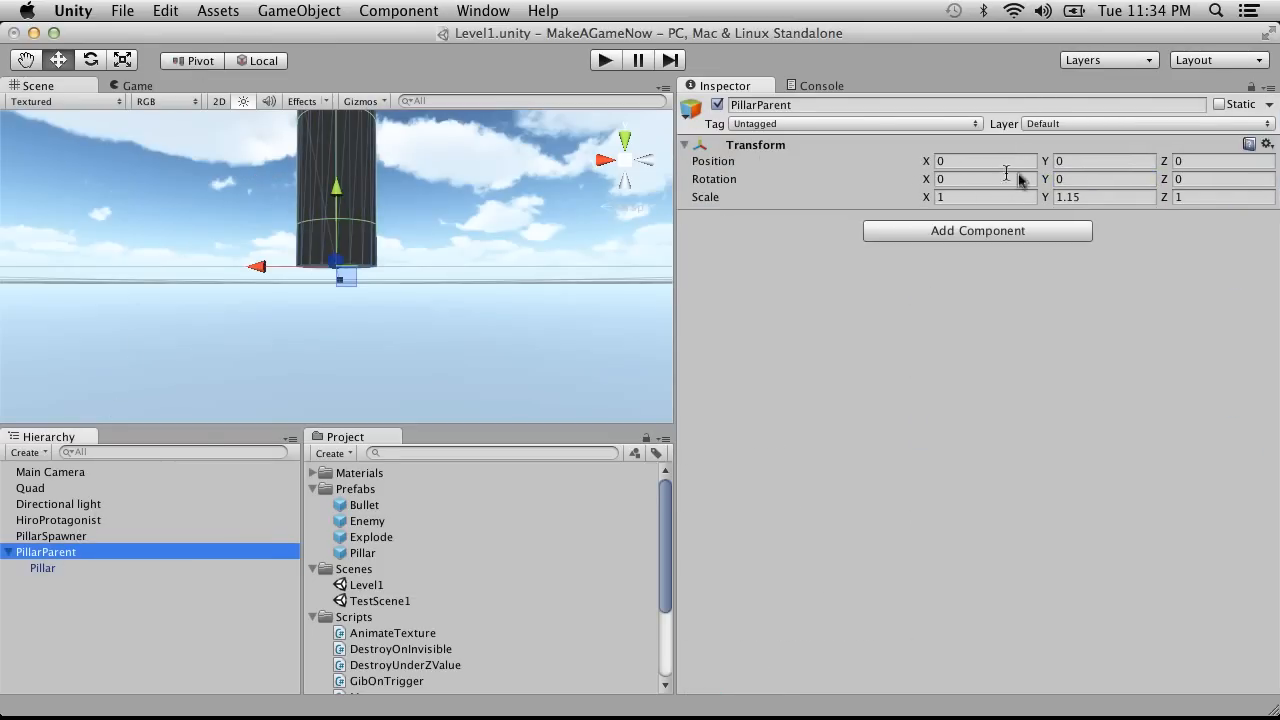
click(1100, 197)
text(1)
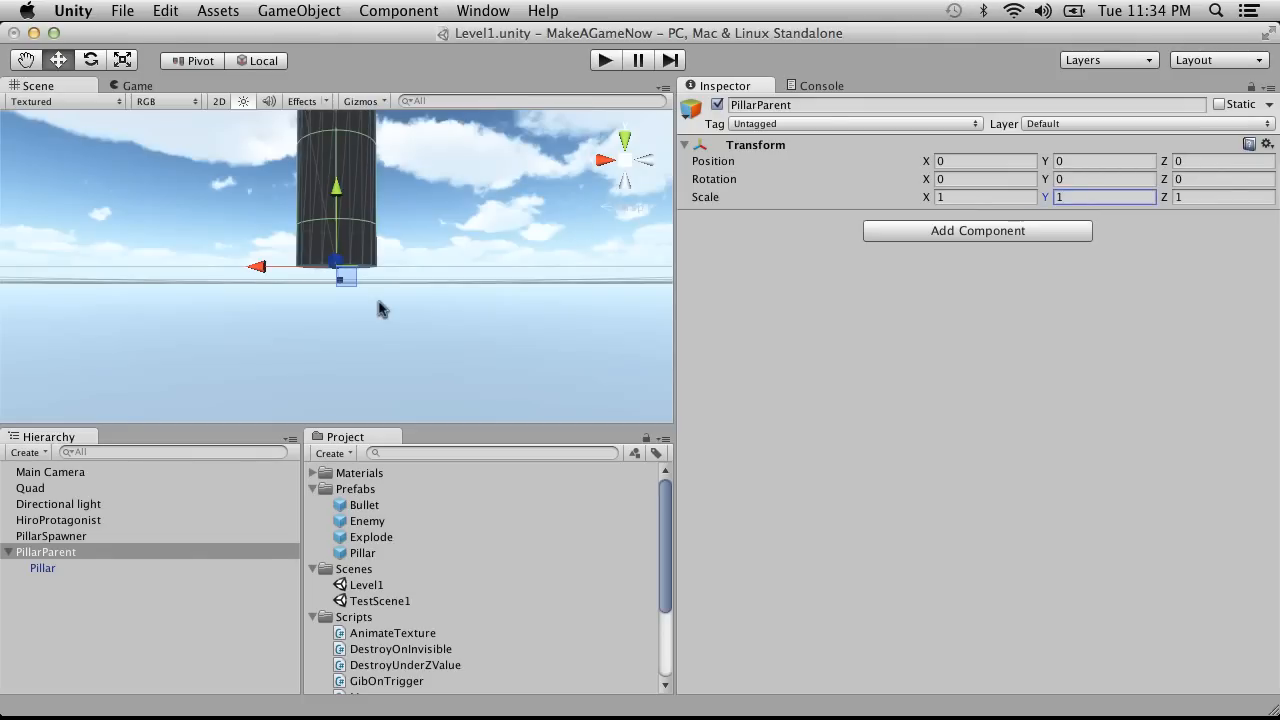
scroll(312, 386, up, 10)
scroll(308, 381, down, 10)
alt+drag(308, 381, 260, 377)
scroll(260, 376, down, 6)
scroll(260, 381, down, 3)
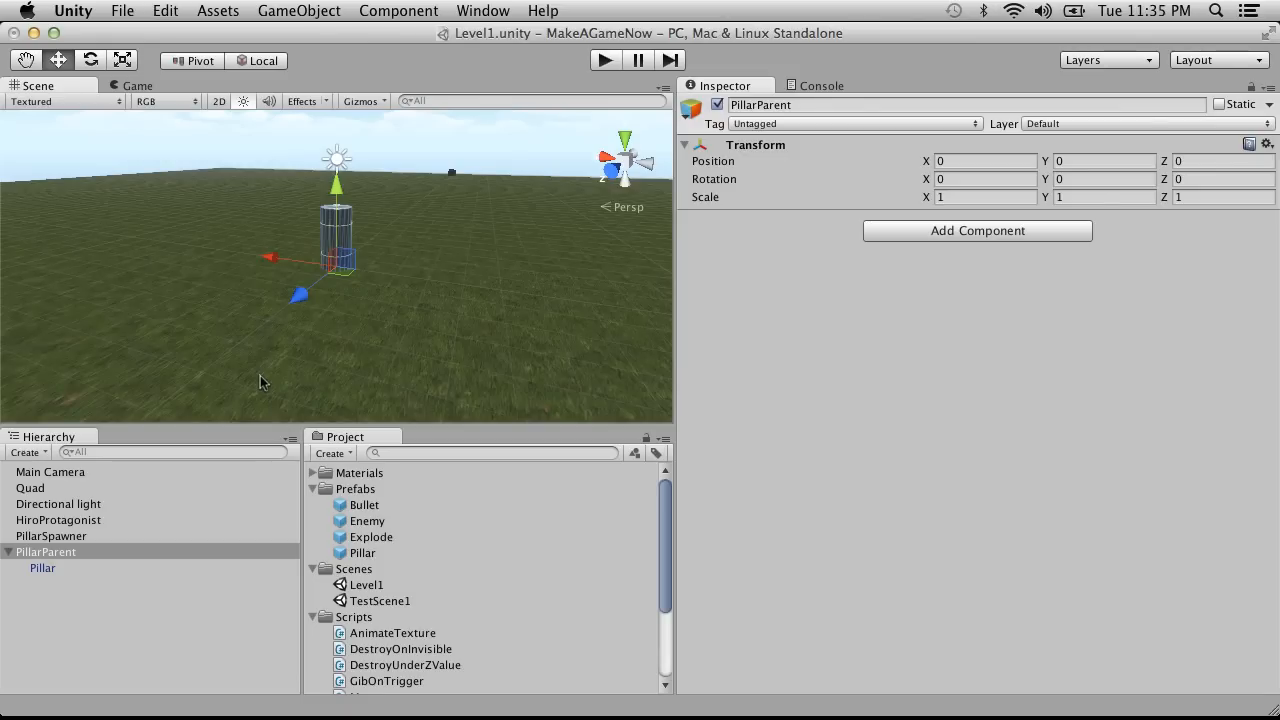
Step: Save PillarParent with its nested Pillar as a prefab in the Prefabs folder
click(57, 568)
click(73, 554)
drag(73, 561, 390, 492)
Step: Delete the old Pillar prefab from the Prefabs folder
click(376, 555)
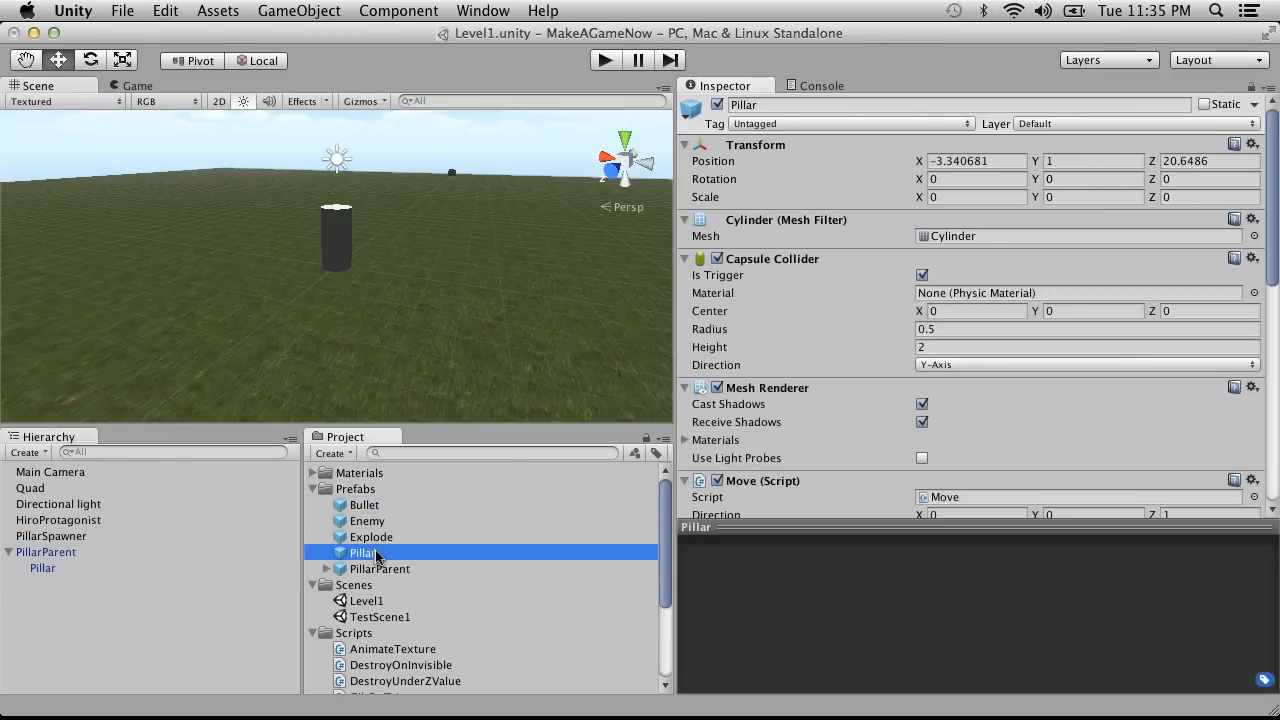
right_click(343, 557)
click(384, 477)
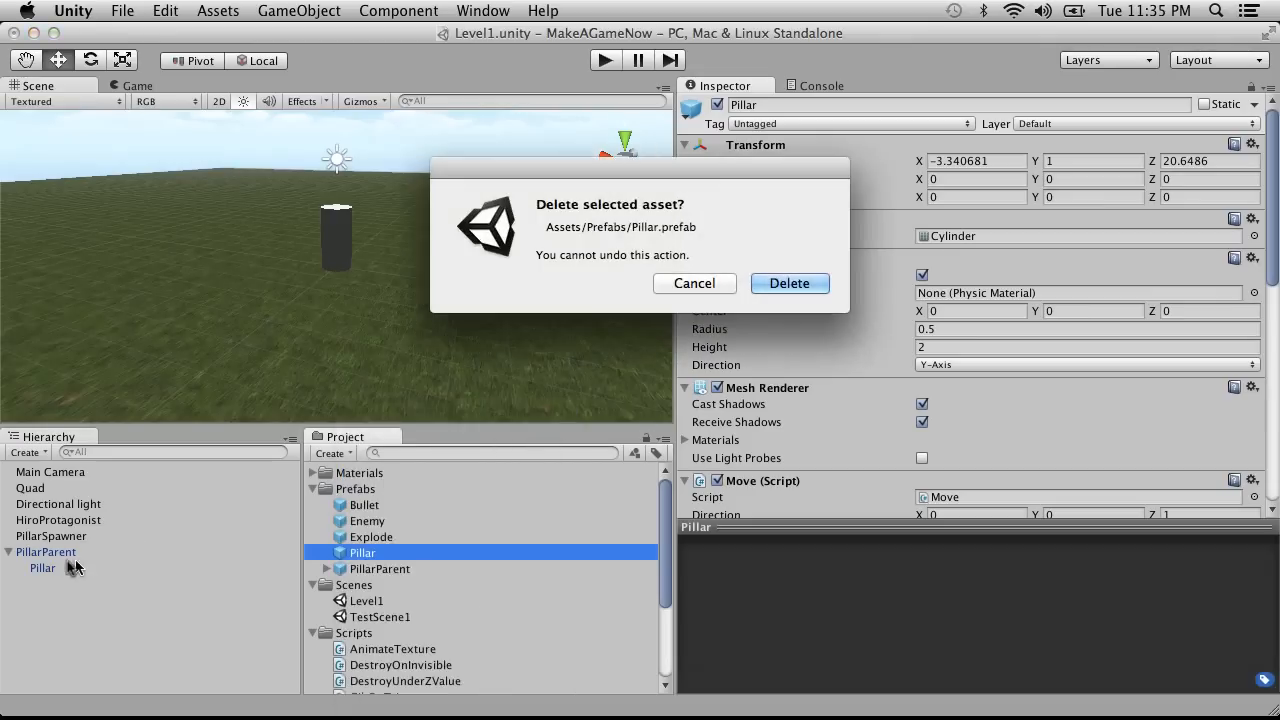
click(790, 284)
Step: Set the PillarSpawner object's Y position to 0
drag(42, 568, 51, 553)
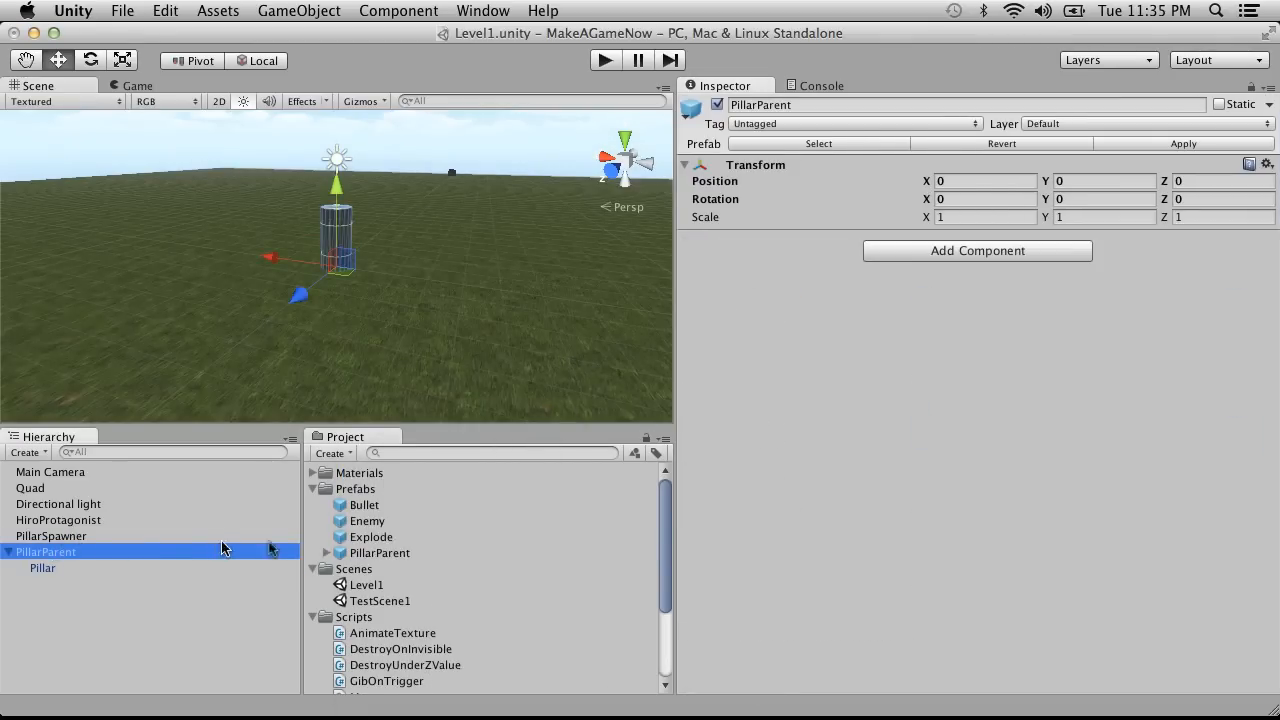
click(86, 536)
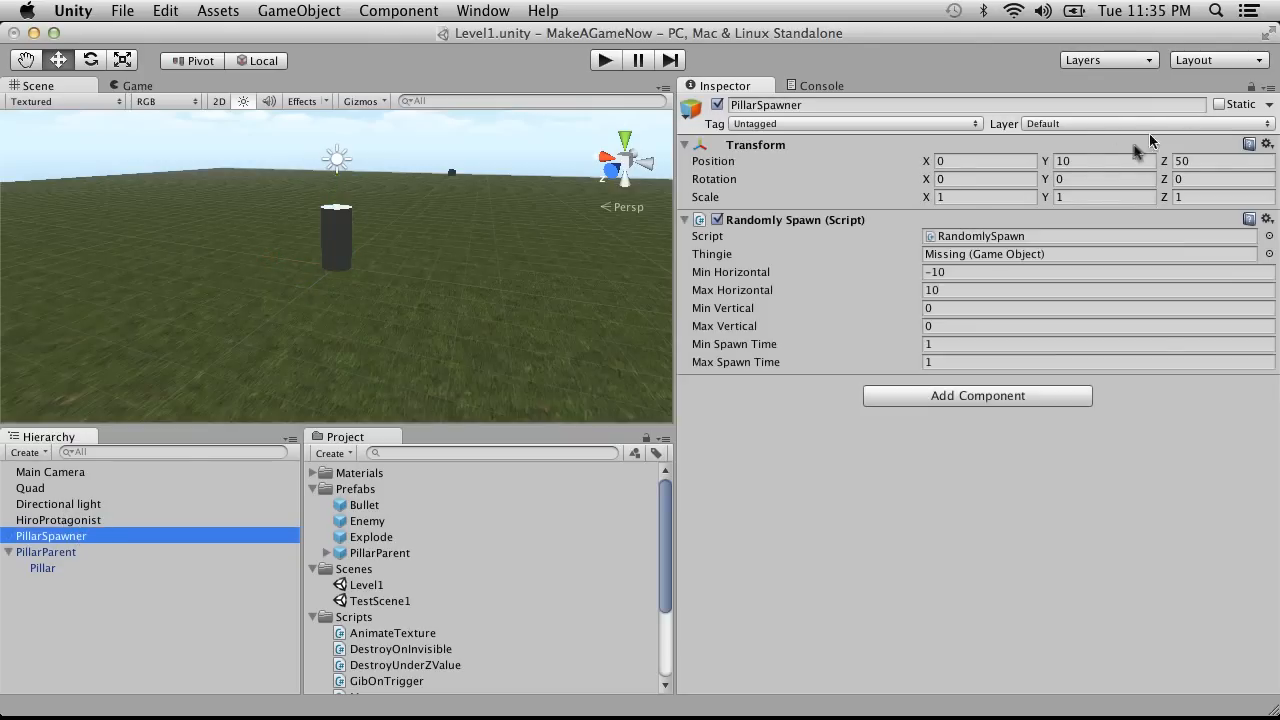
click(1105, 161)
text(0)
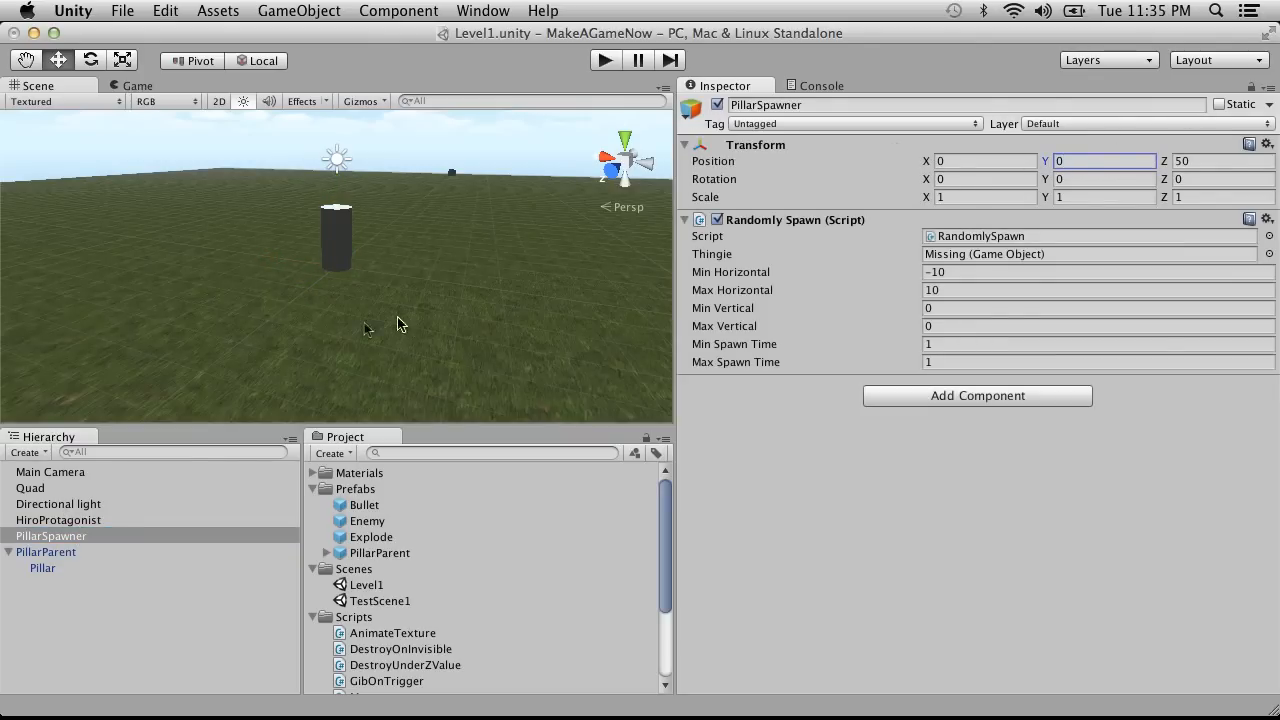
Step: Copy the Scale Over Time component from the nested Pillar and paste it as a new component on PillarParent
click(63, 551)
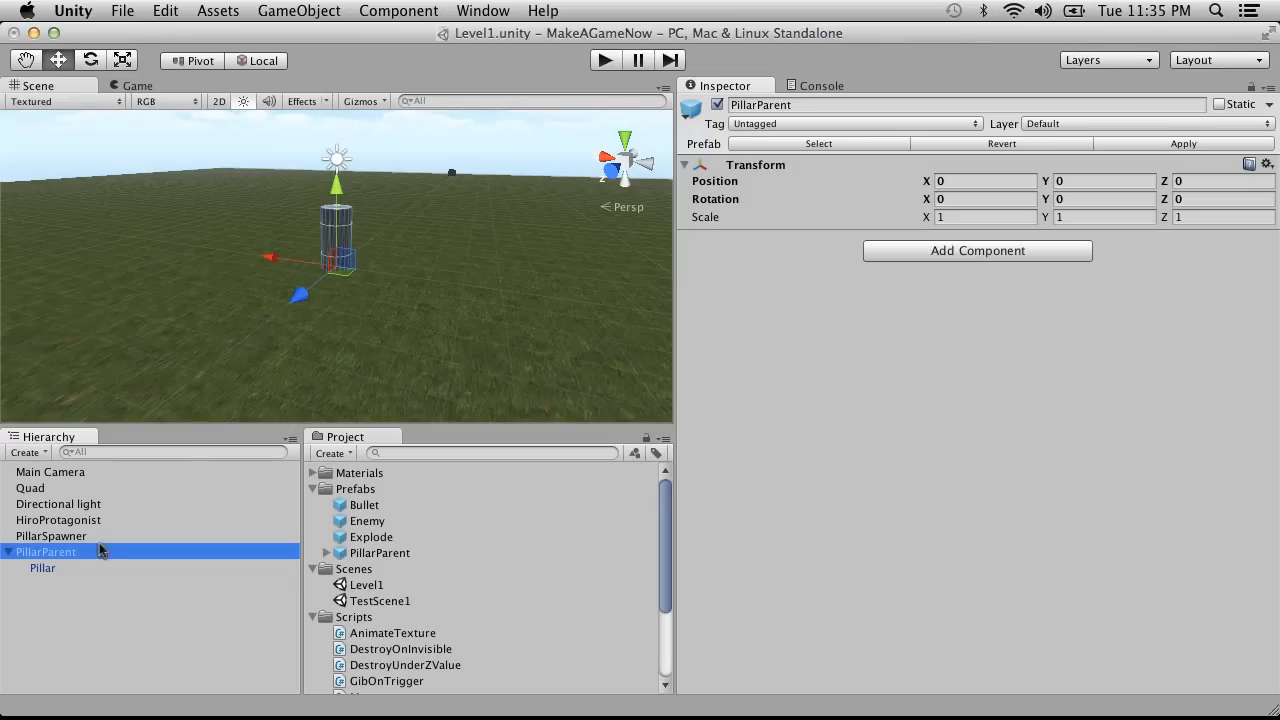
click(63, 566)
click(48, 555)
click(100, 572)
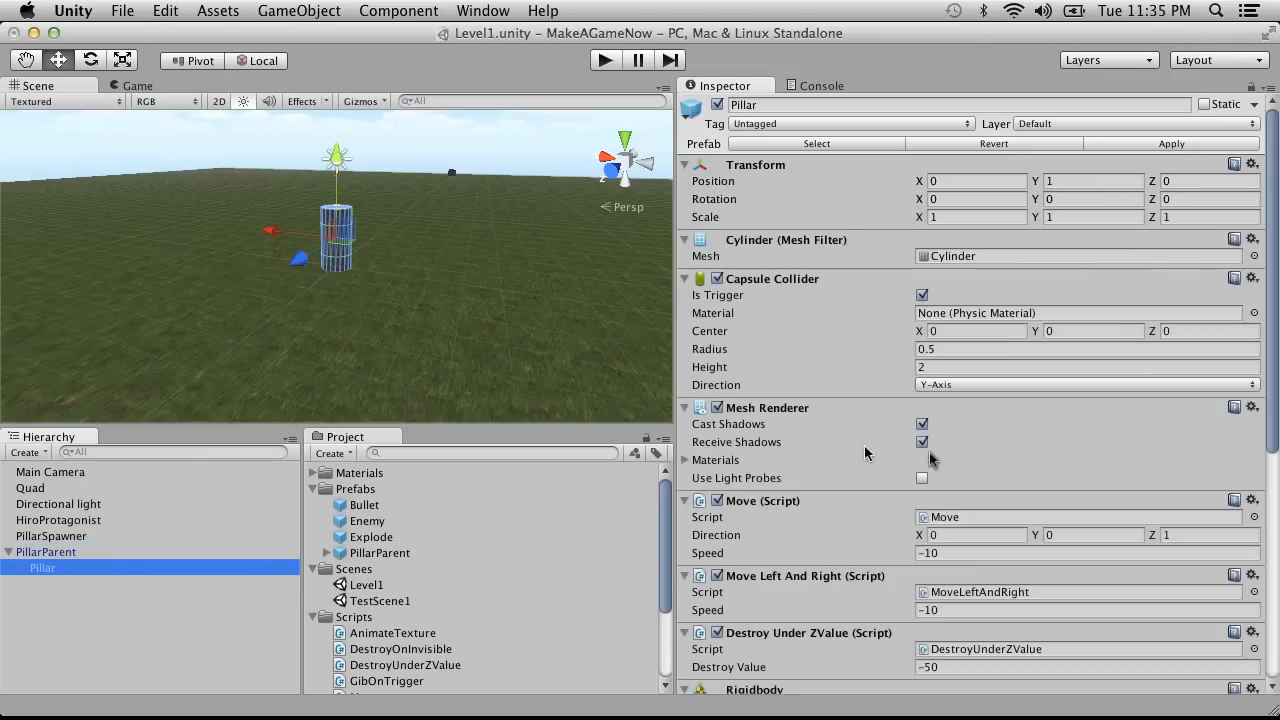
scroll(946, 458, down, 10)
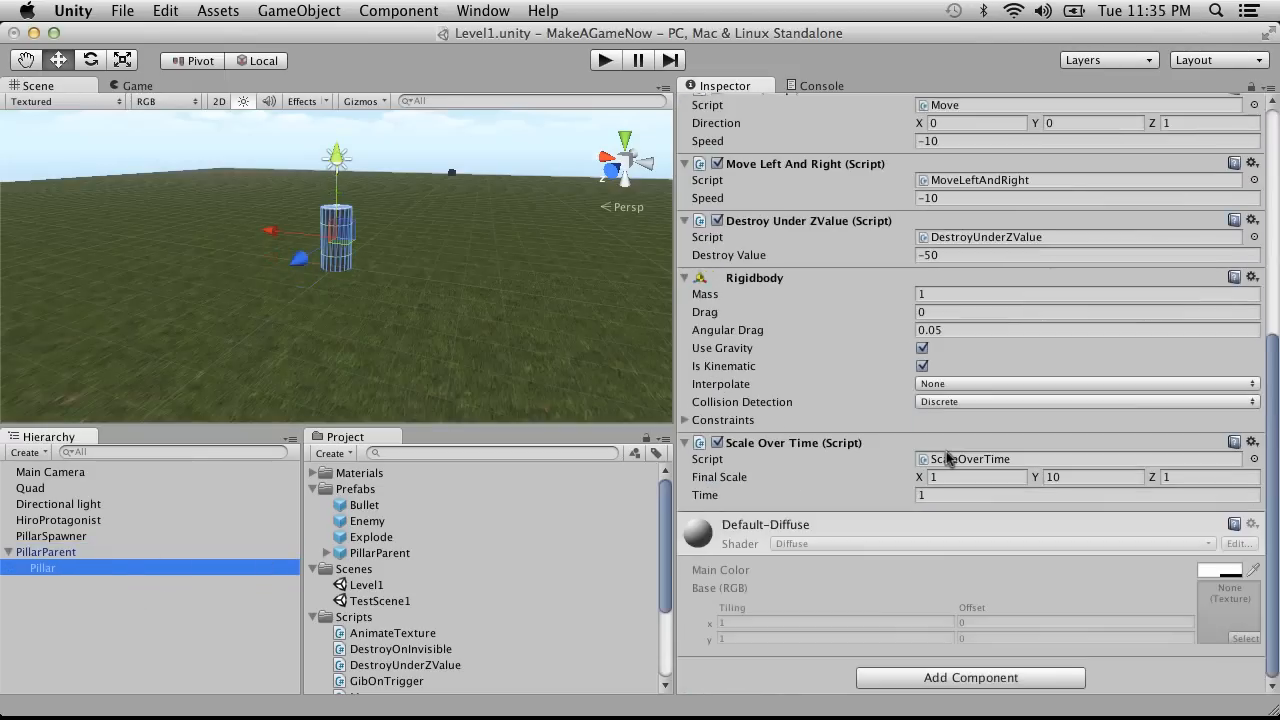
click(1251, 442)
click(1164, 554)
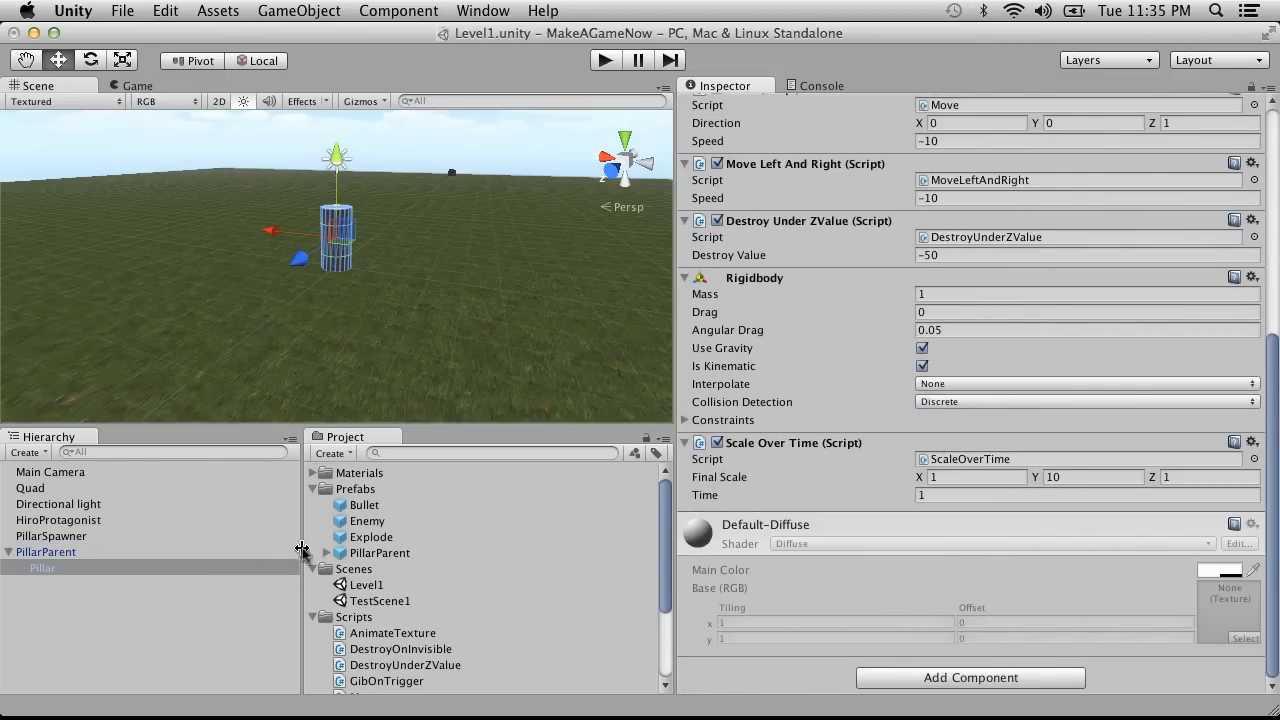
click(48, 553)
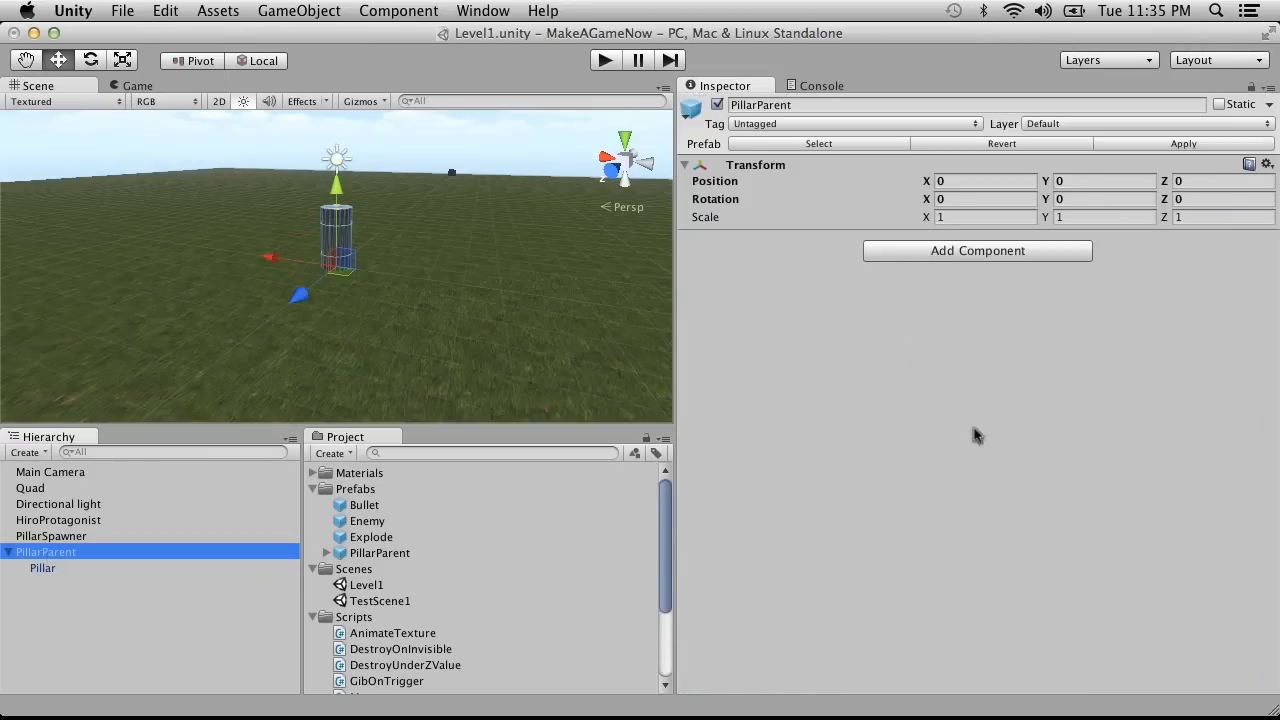
click(1266, 163)
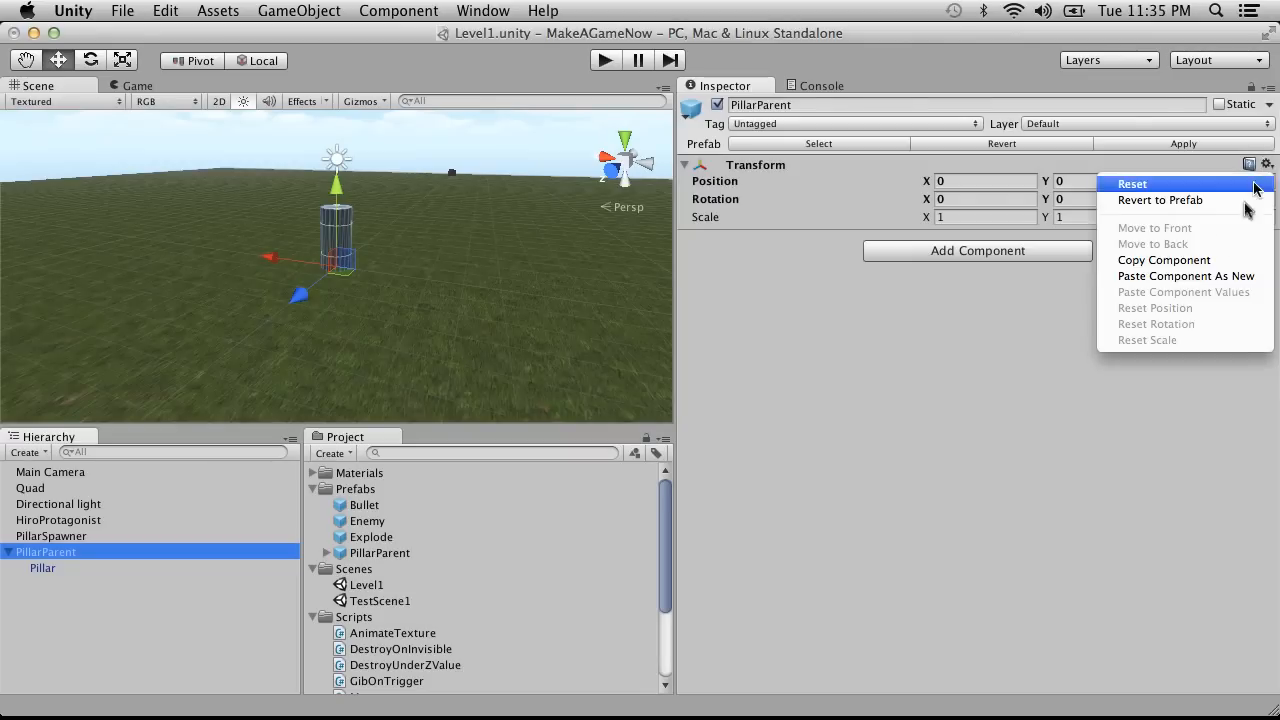
click(1216, 279)
click(43, 567)
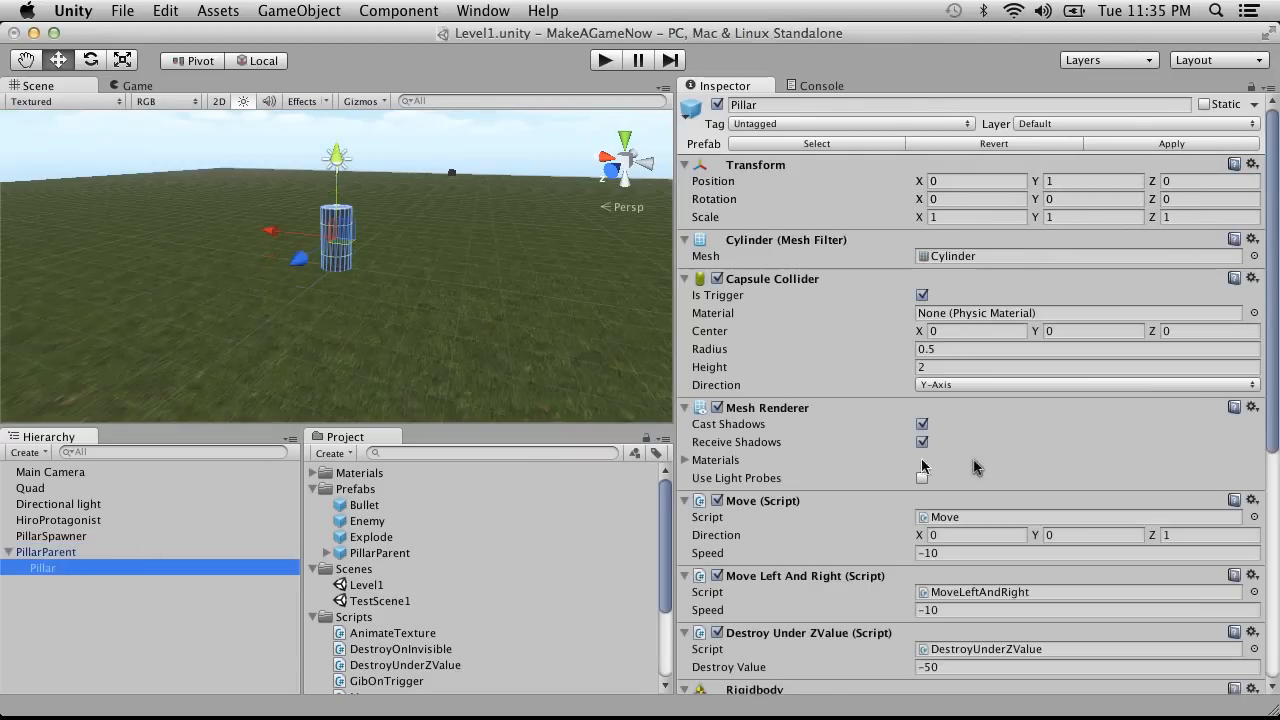
Step: Remove the Scale Over Time component from the nested Pillar object
scroll(1141, 458, down, 10)
click(1252, 443)
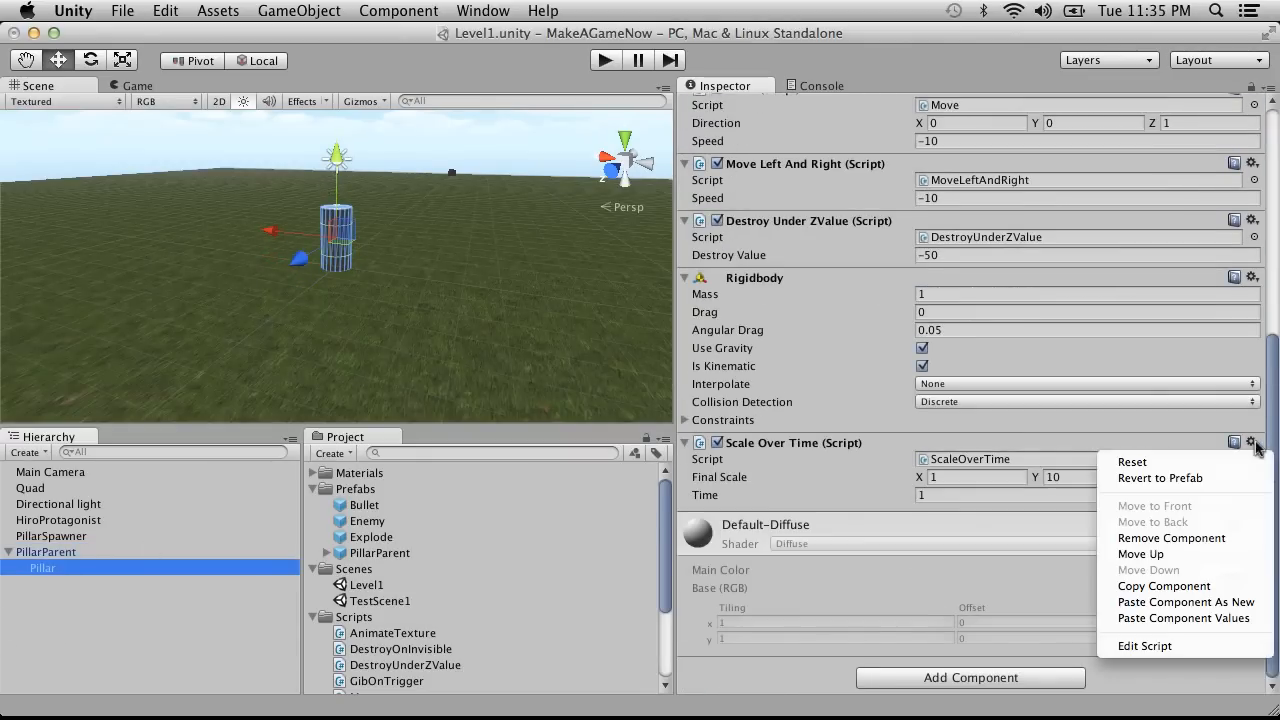
click(1192, 537)
click(1252, 443)
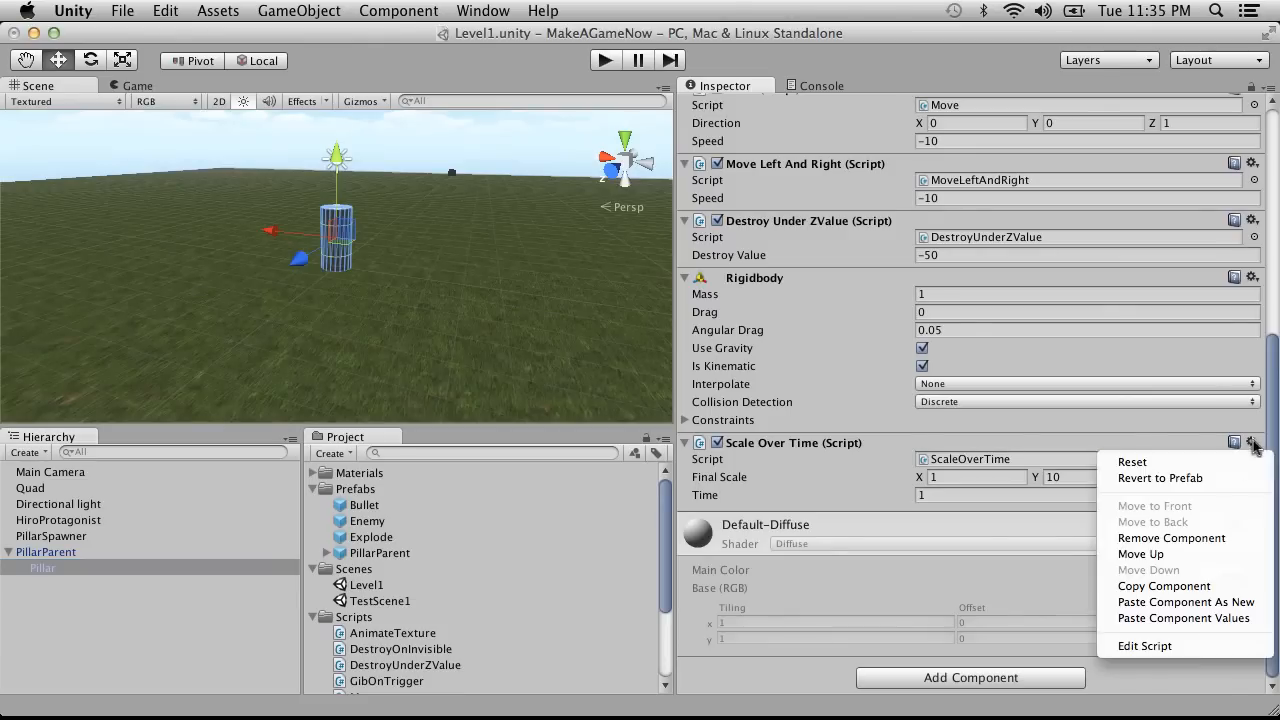
click(1185, 537)
scroll(1172, 430, up, 10)
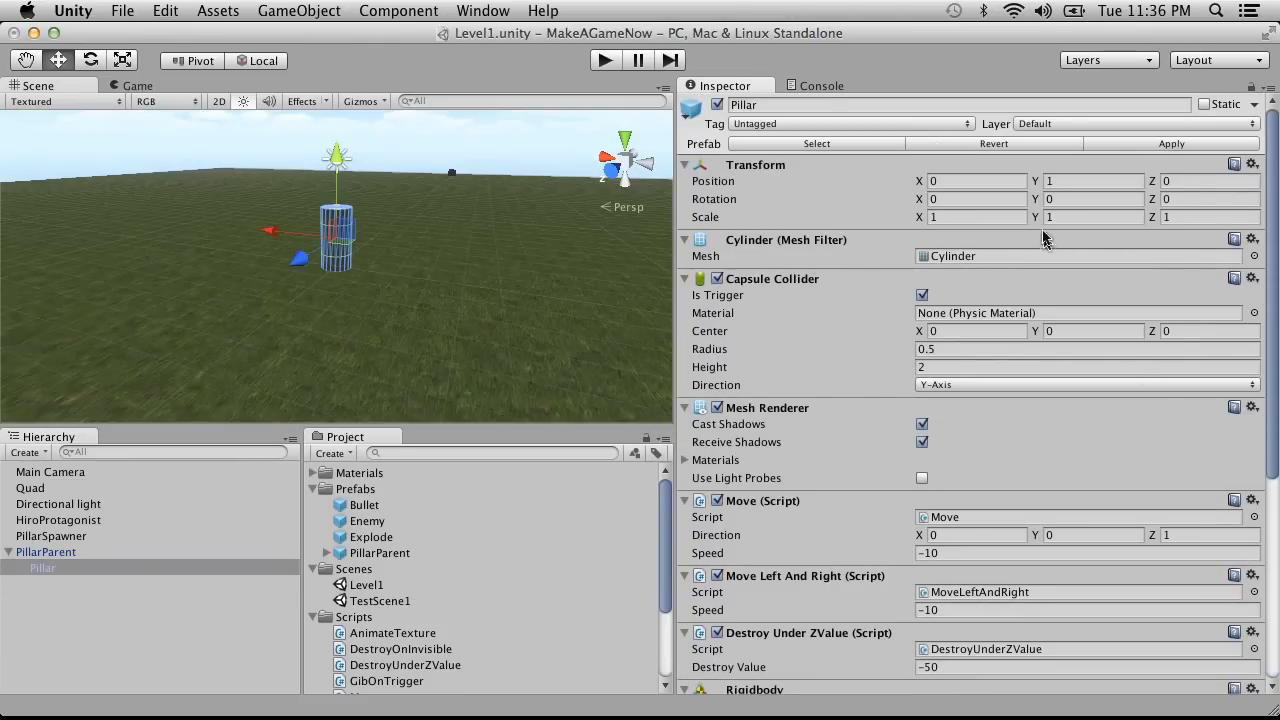
Step: Set PillarParent's scale to 0 on Y while keeping X at 1, after trying other X scale values
click(58, 552)
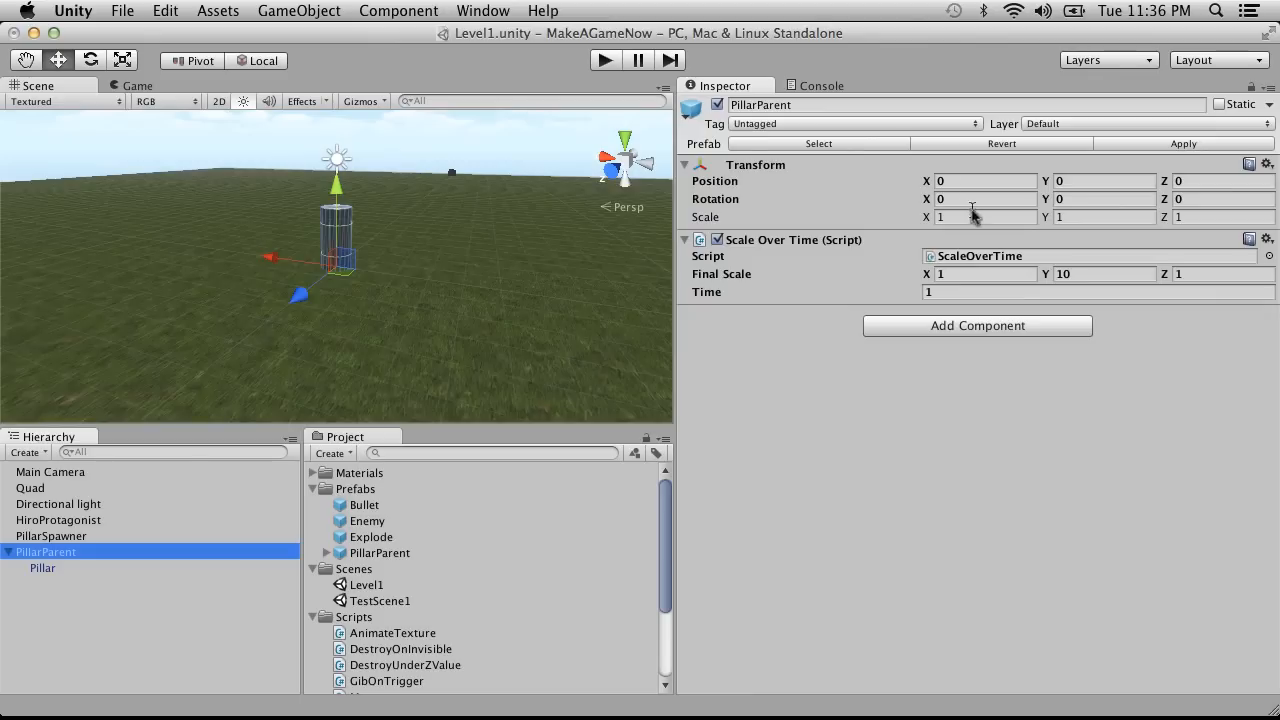
click(972, 216)
text(0)
click(1104, 216)
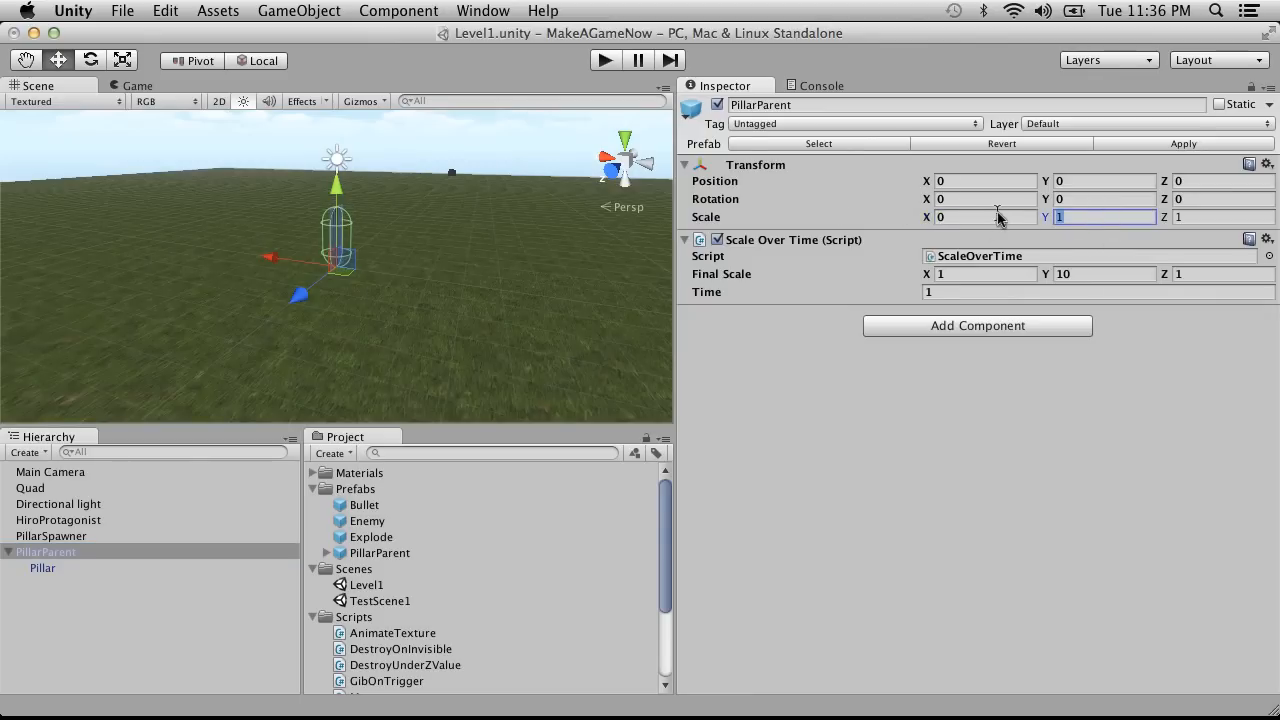
click(996, 218)
text(2)
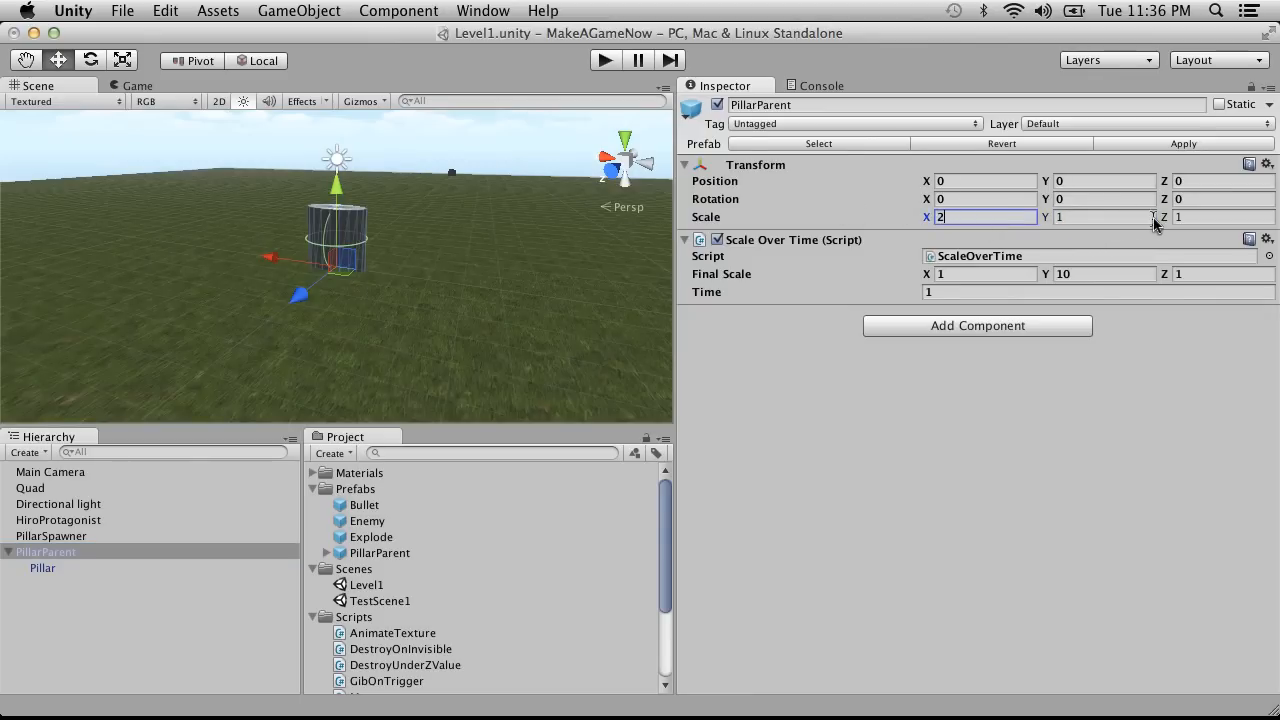
key(BackSpace)
text(1)
click(1107, 218)
text(0)
click(1211, 218)
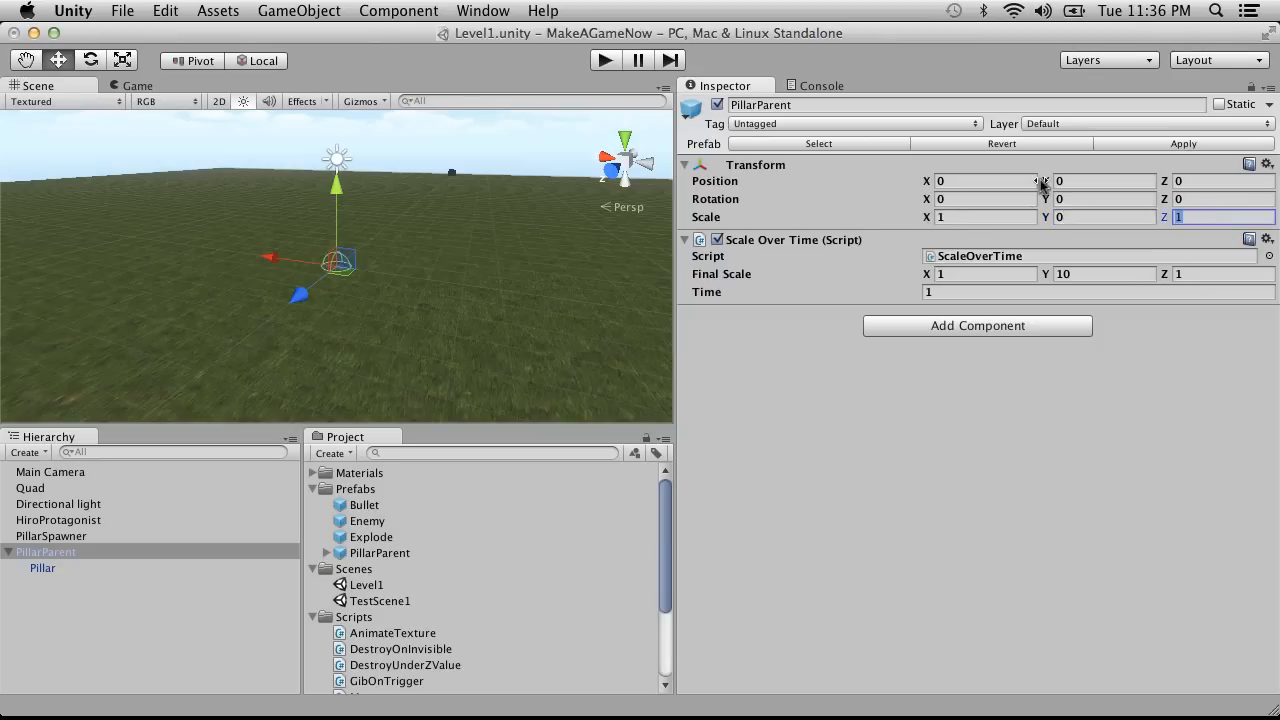
Step: Apply the PillarParent instance's changes to its prefab and check the prefab asset
click(43, 569)
click(36, 553)
click(45, 569)
click(49, 555)
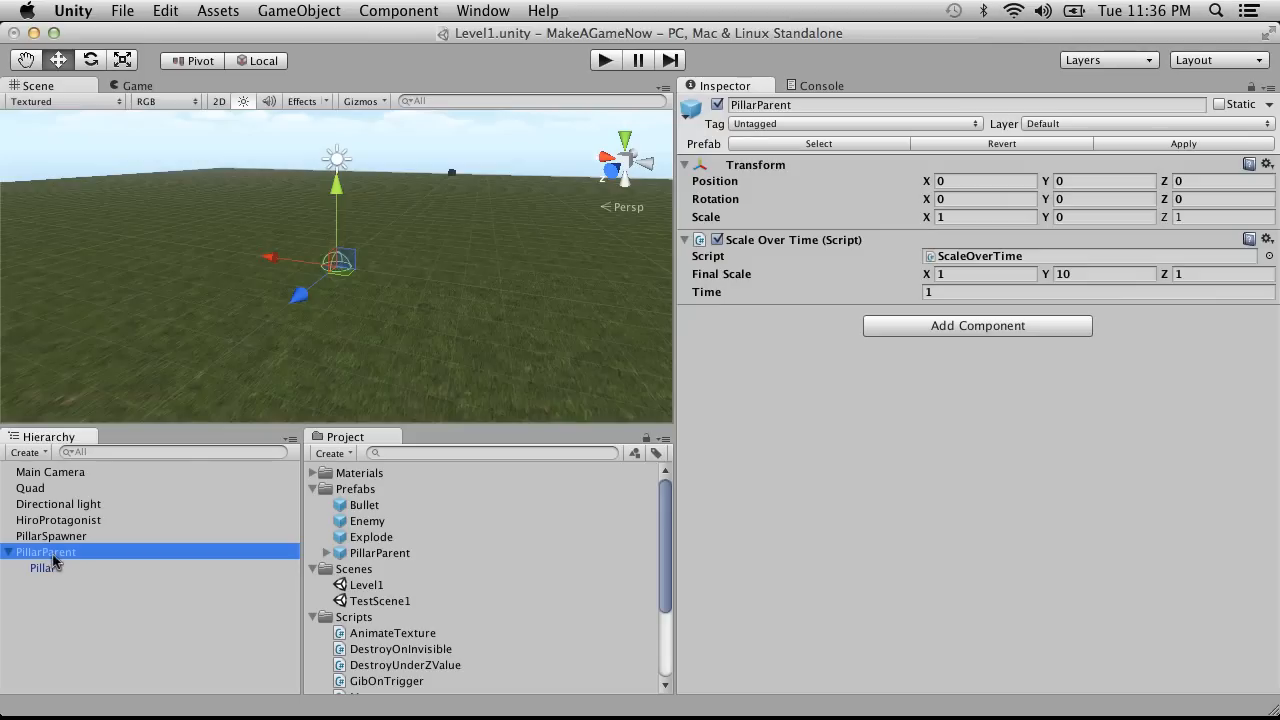
click(1172, 143)
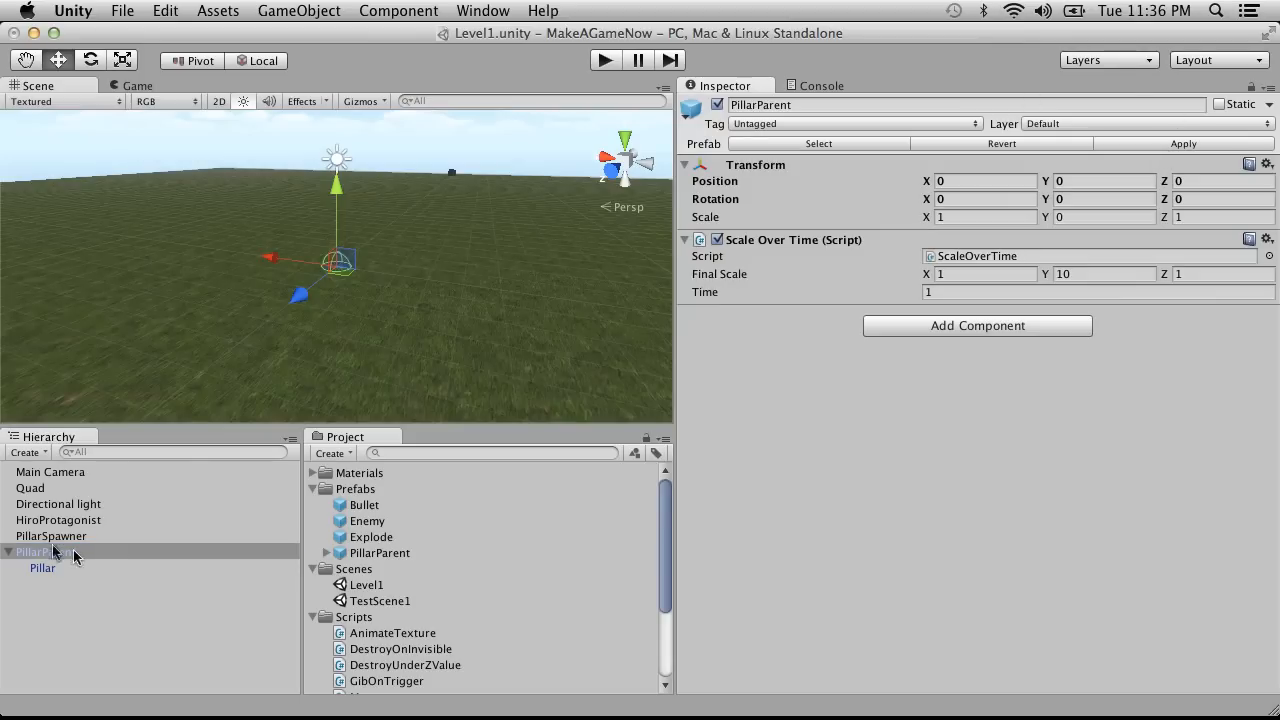
click(396, 556)
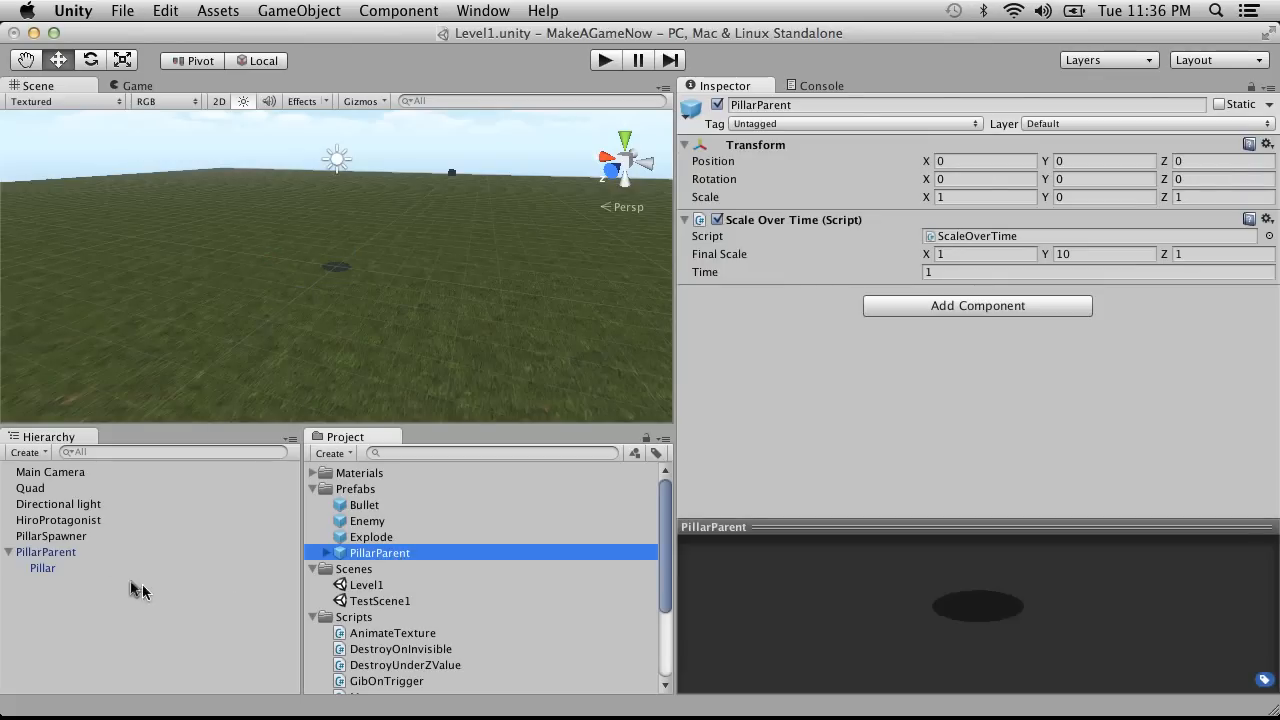
Step: Delete the PillarParent instance from the scene
click(50, 552)
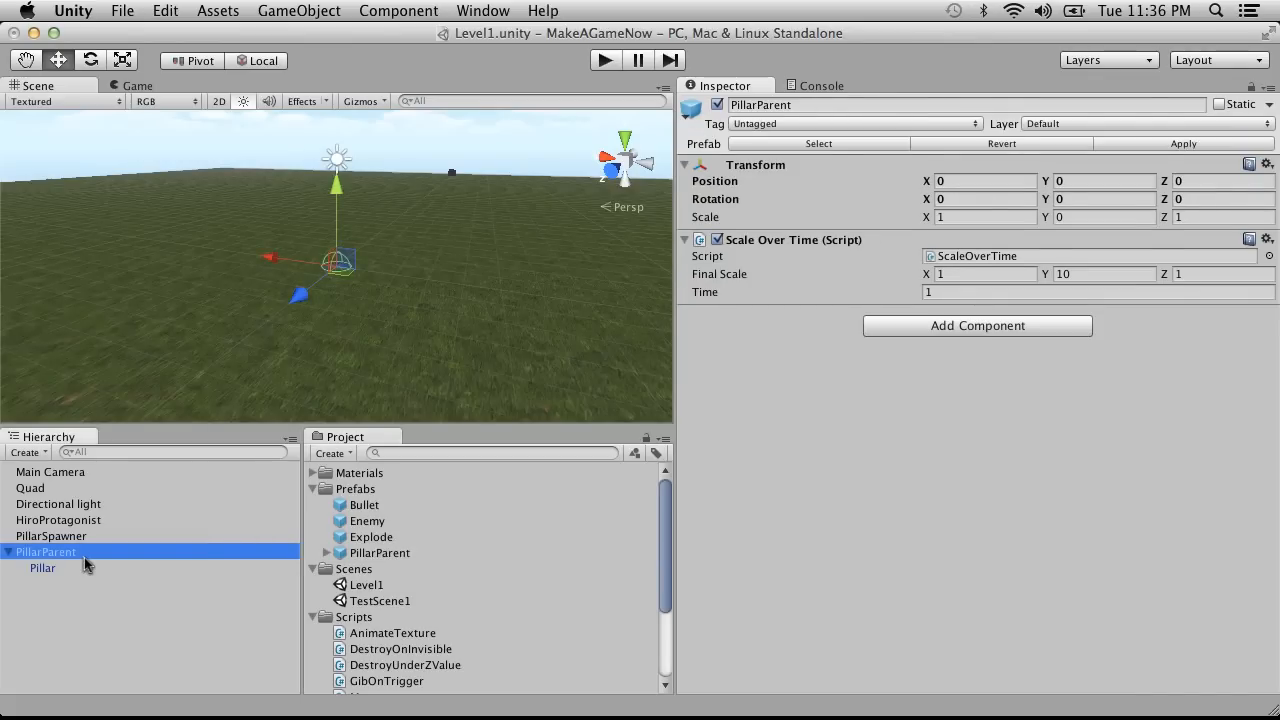
right_click(84, 557)
click(122, 656)
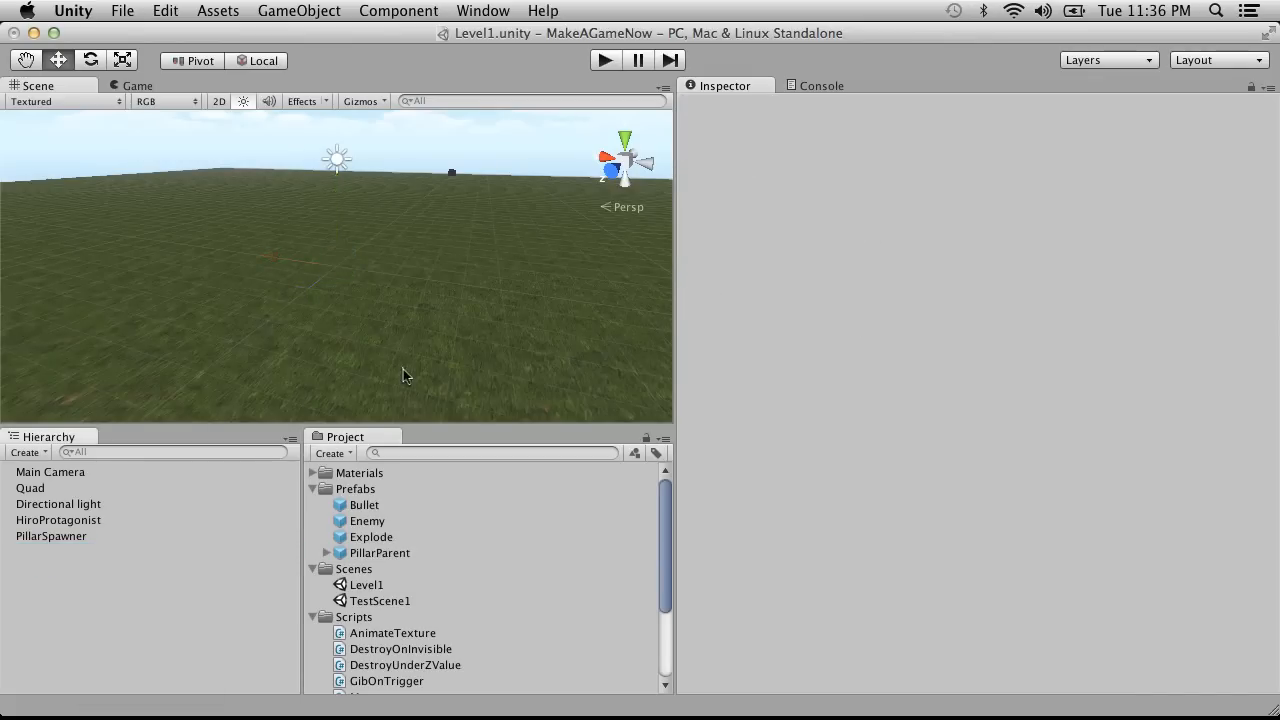
Step: Assign the PillarParent prefab as PillarSpawner's Thingie and play-test the level
click(73, 540)
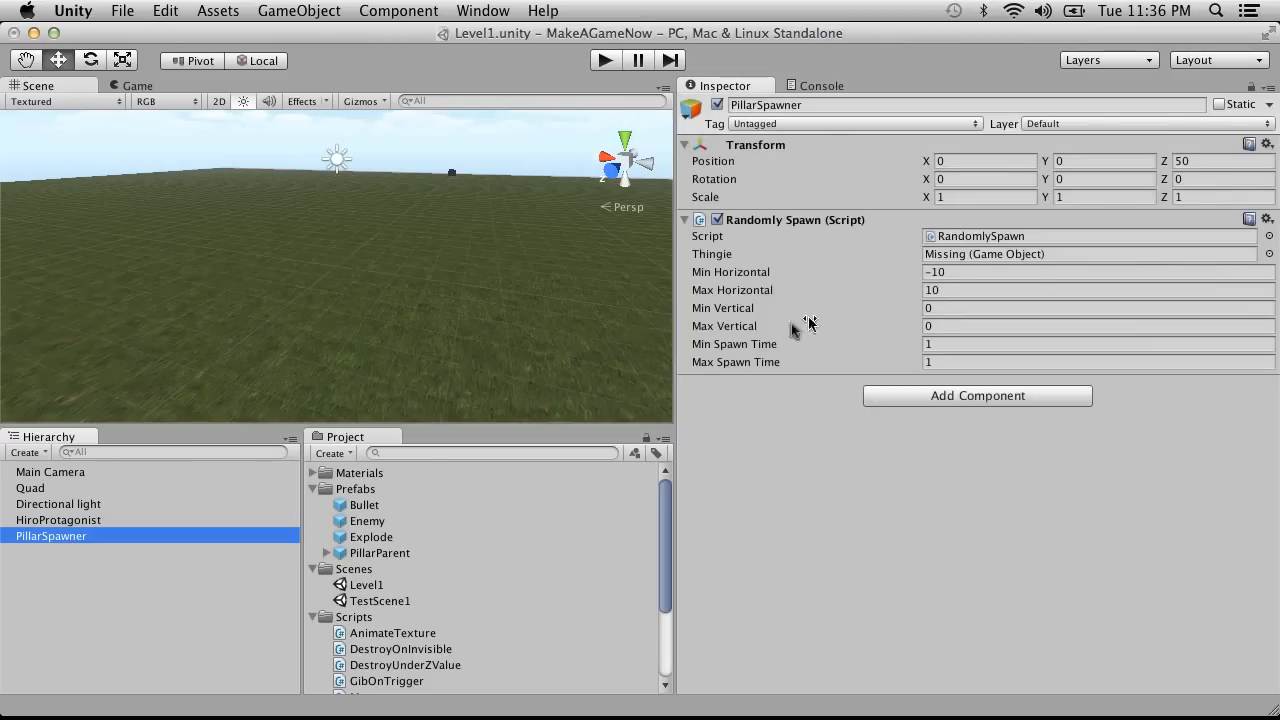
drag(362, 560, 997, 262)
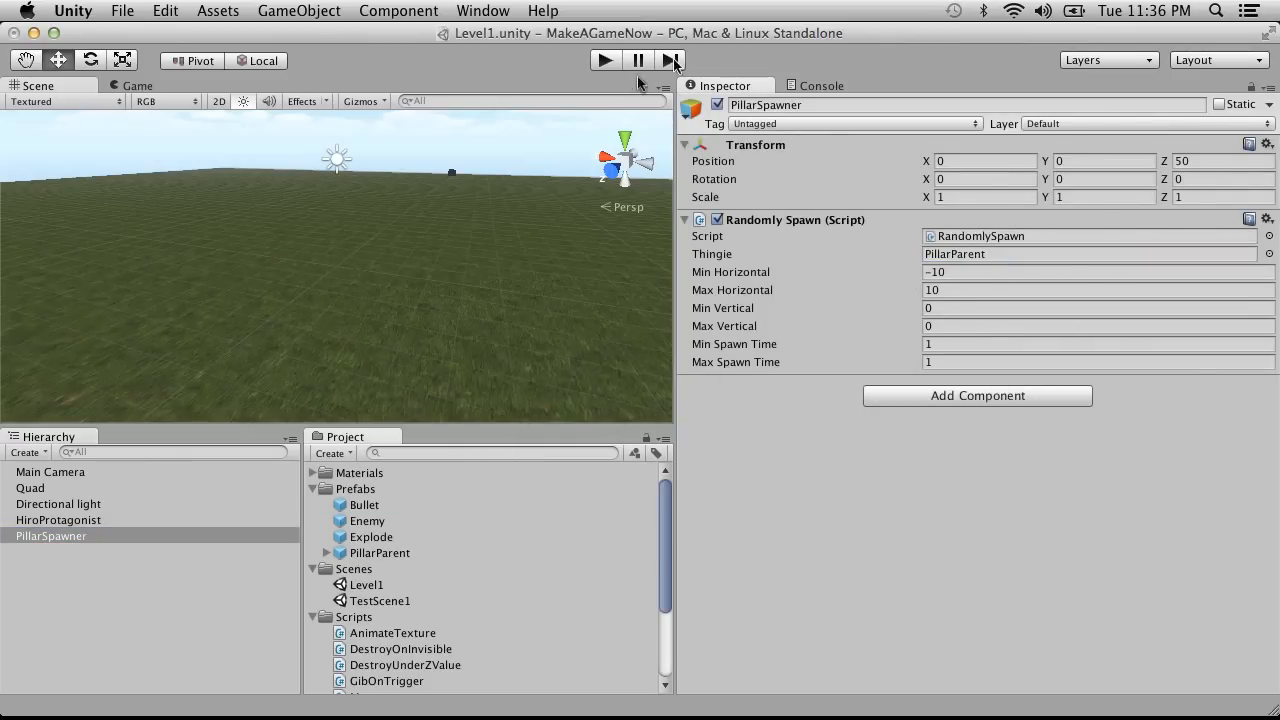
click(604, 62)
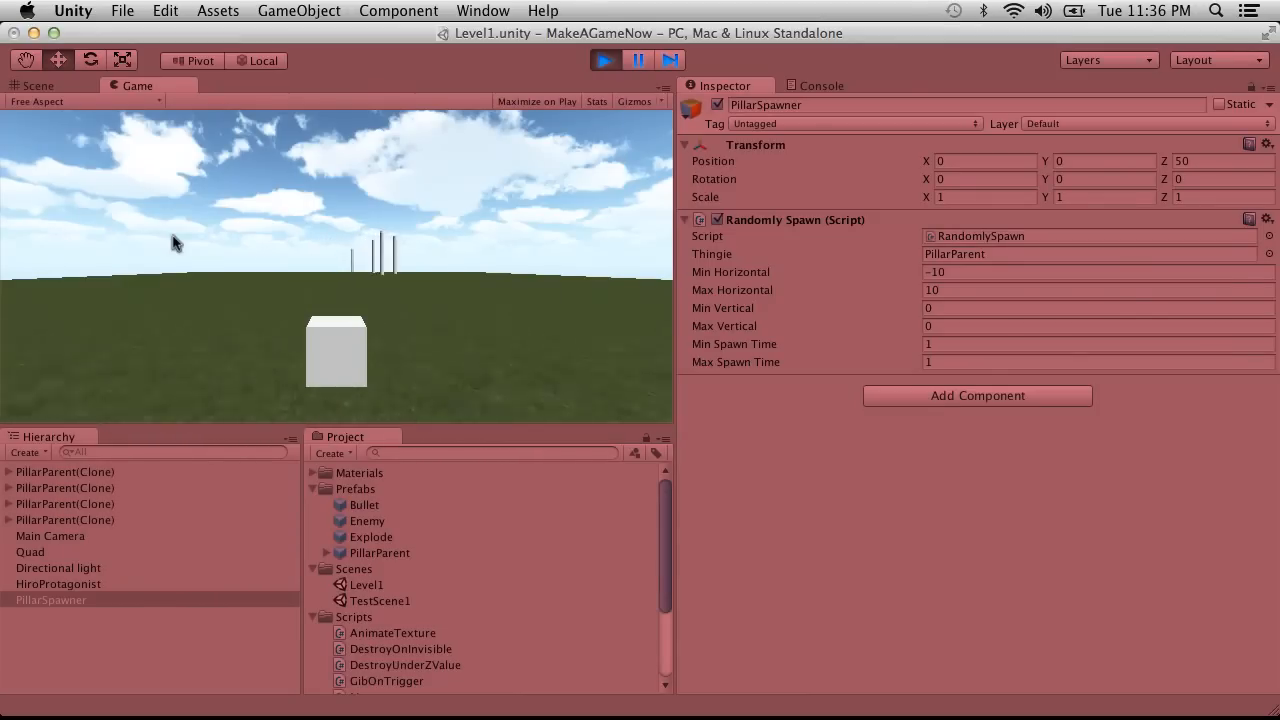
click(615, 58)
Step: Set PillarSpawner's Min Horizontal to -50 and Max Horizontal to 50, and play-test the wider spawn range
drag(961, 277, 935, 277)
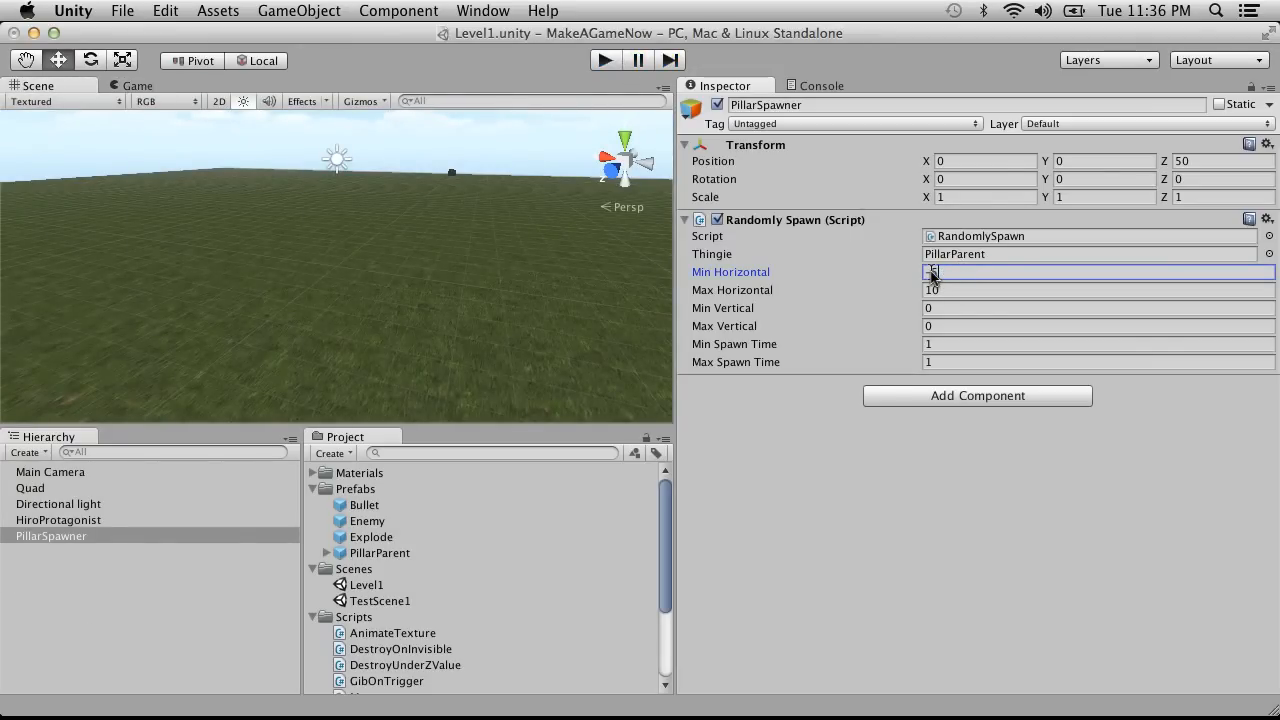
text(50)
drag(965, 291, 929, 291)
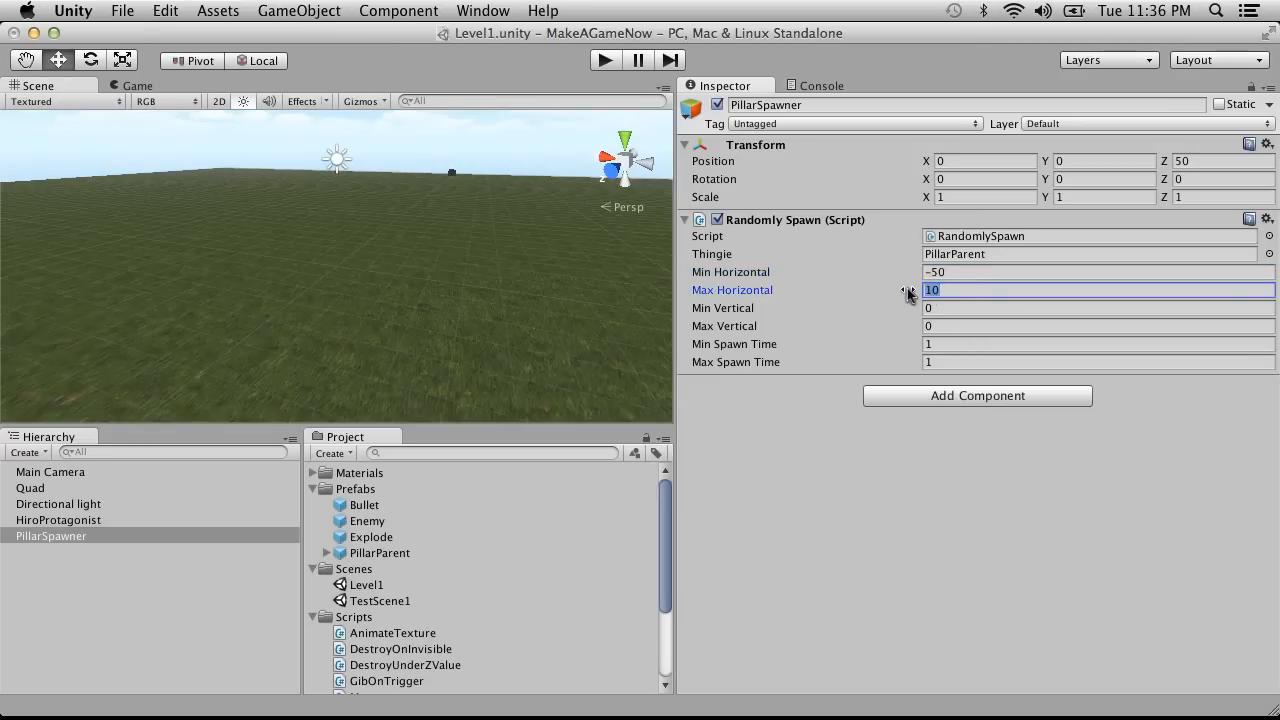
click(592, 60)
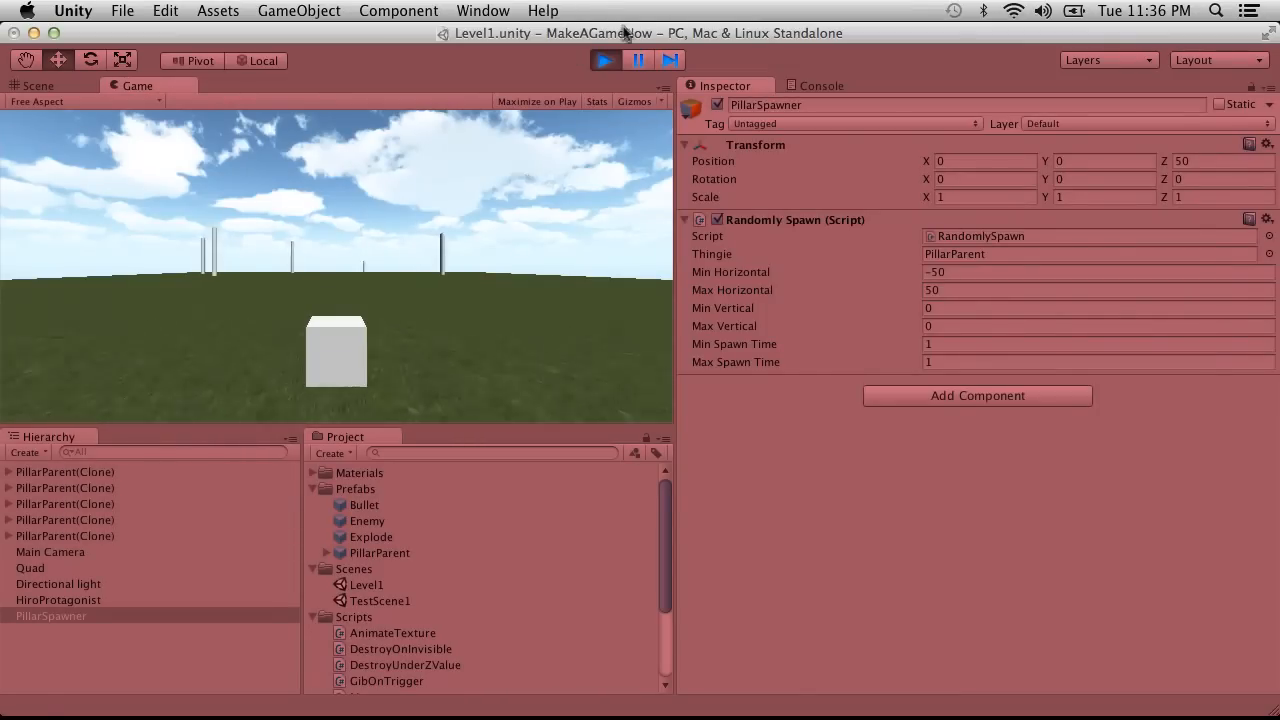
click(603, 54)
Step: Set PillarSpawner's Min Spawn Time to 0.1 and Max Spawn Time to 2, and play-test the level
click(952, 343)
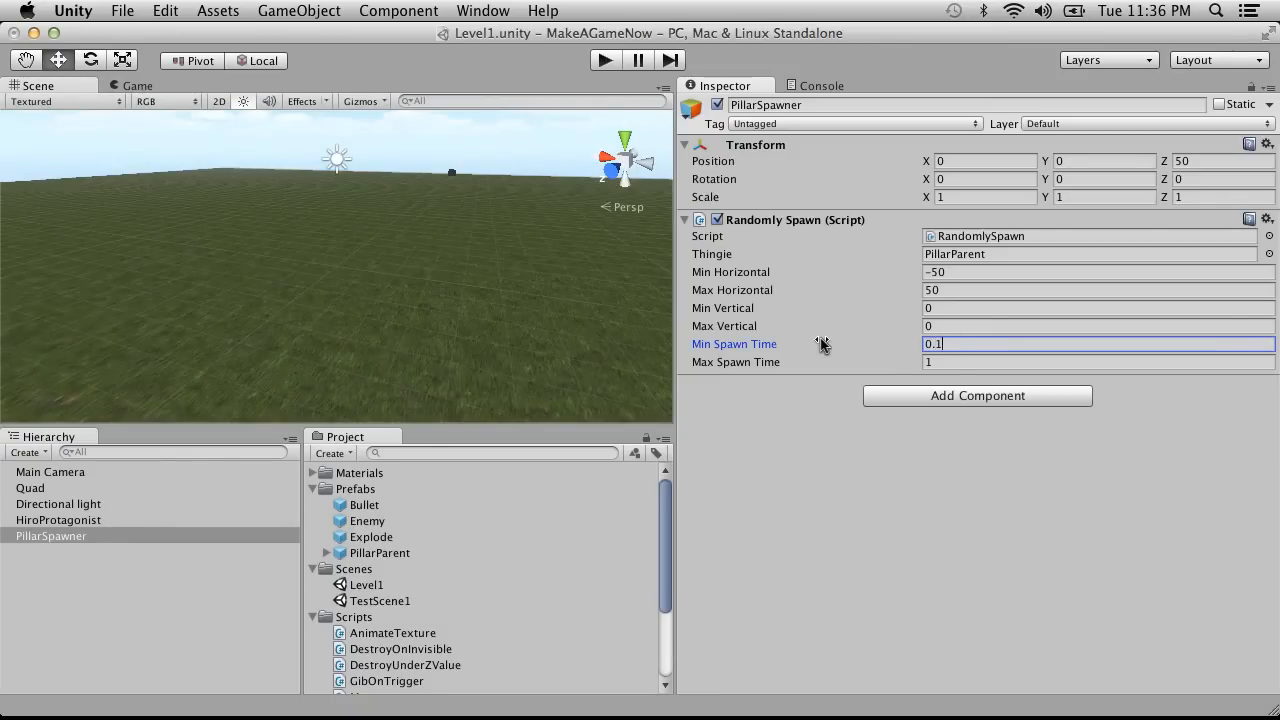
click(950, 362)
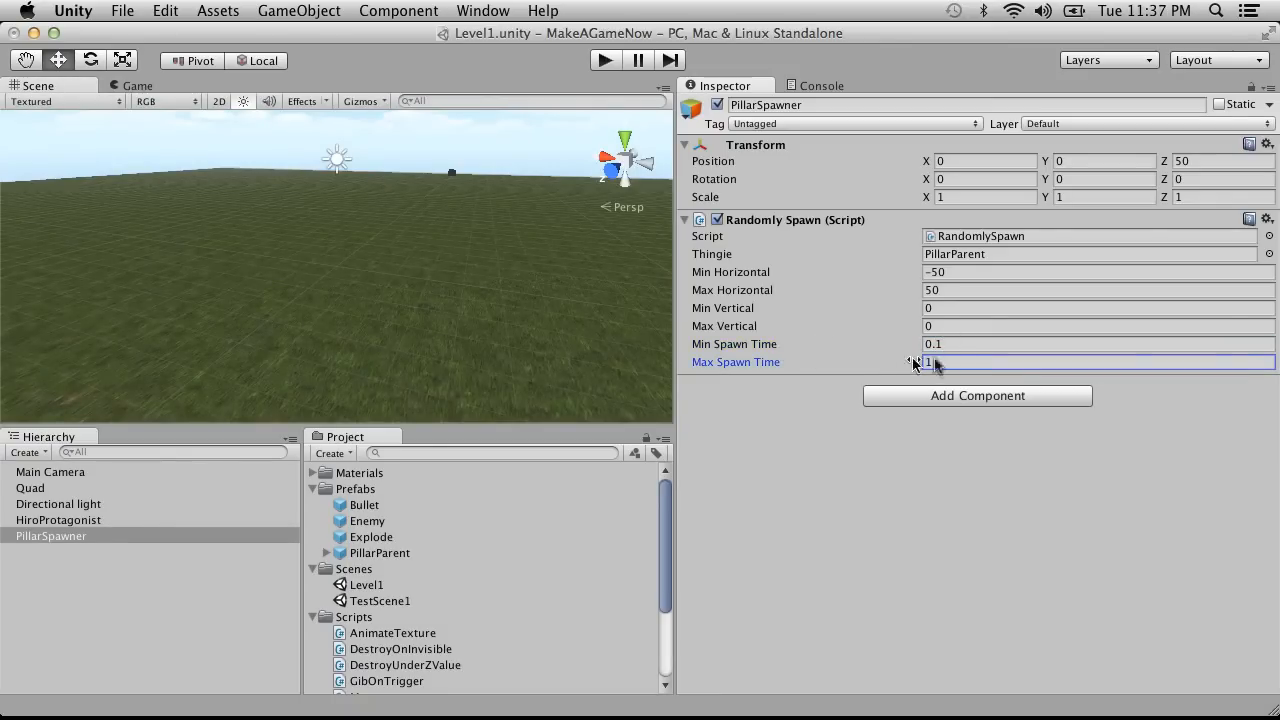
click(605, 62)
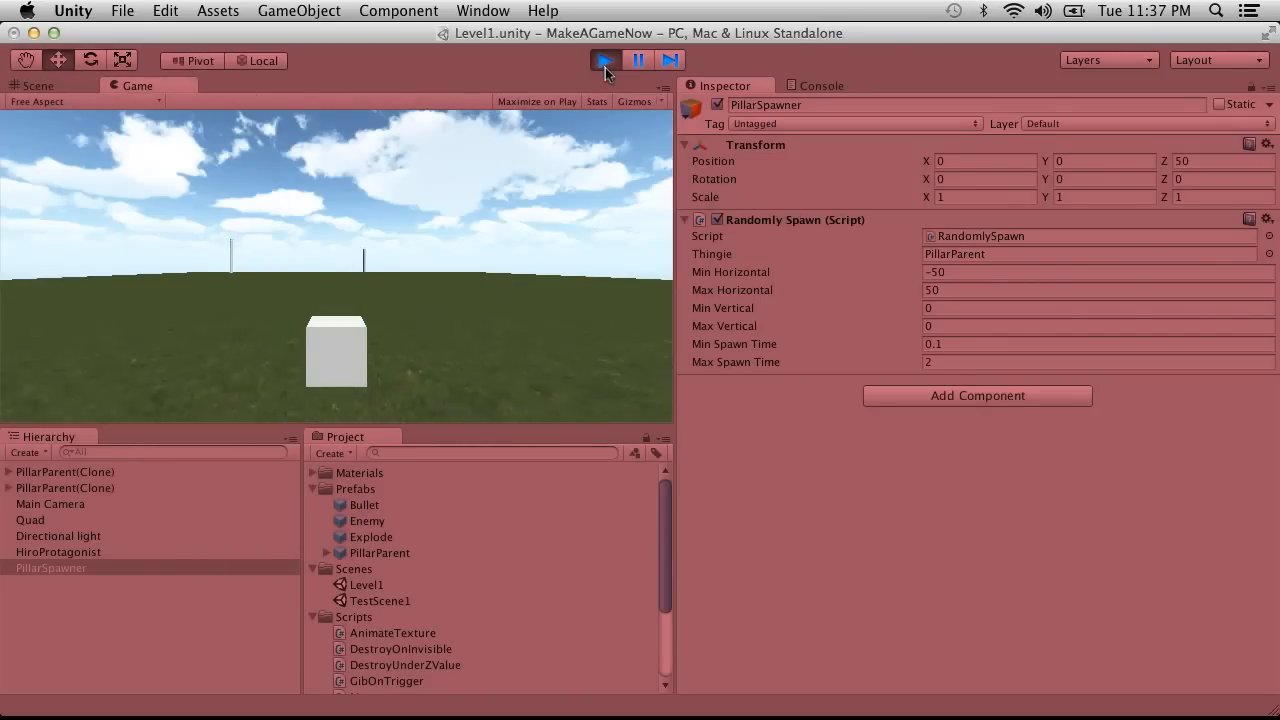
click(605, 66)
Step: Set PillarSpawner's Max Spawn Time to 1 and run the level briefly
click(825, 358)
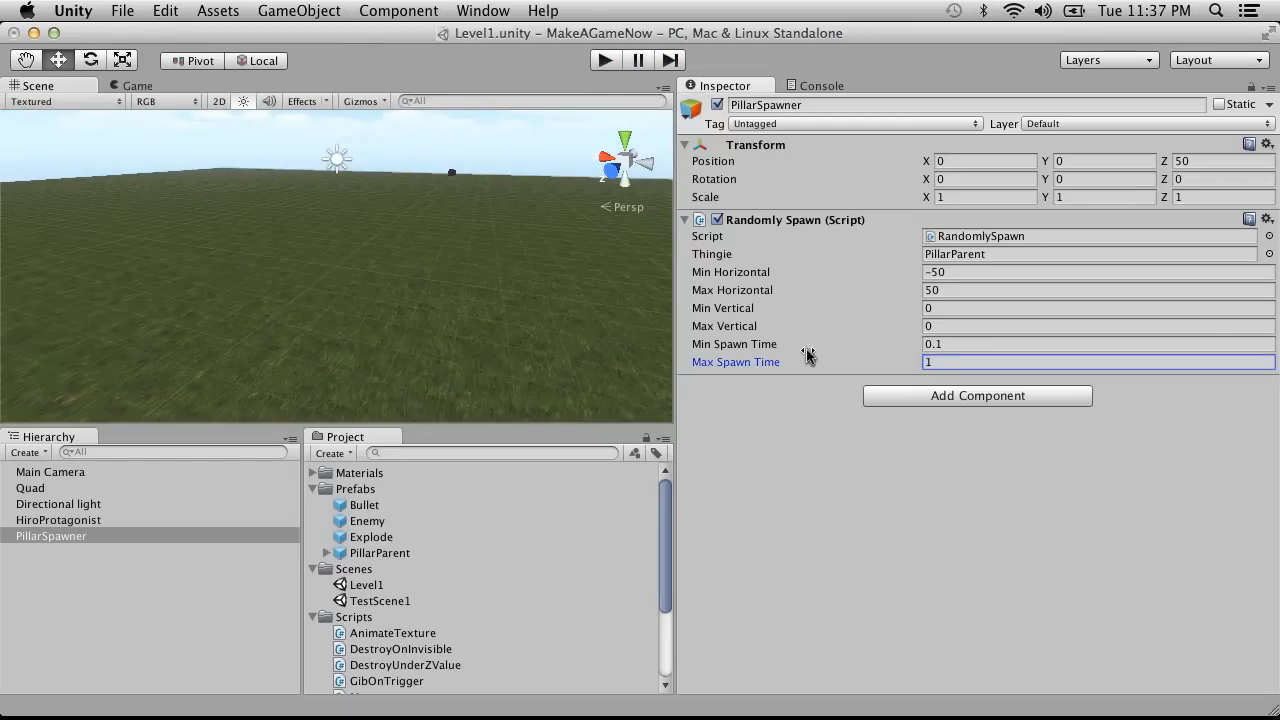
text(1)
click(605, 62)
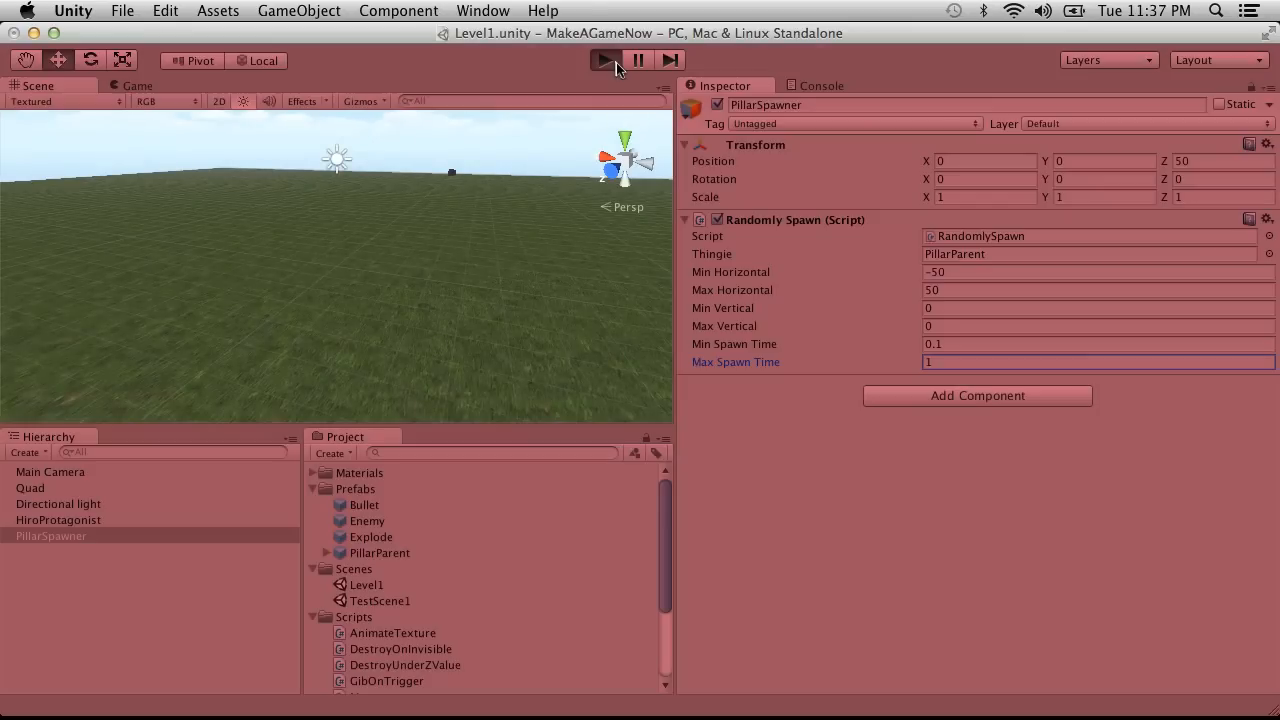
click(607, 62)
Step: Set PillarSpawner's Max Spawn Time to 0.5 and play-test the level among the spawning pillars
click(930, 363)
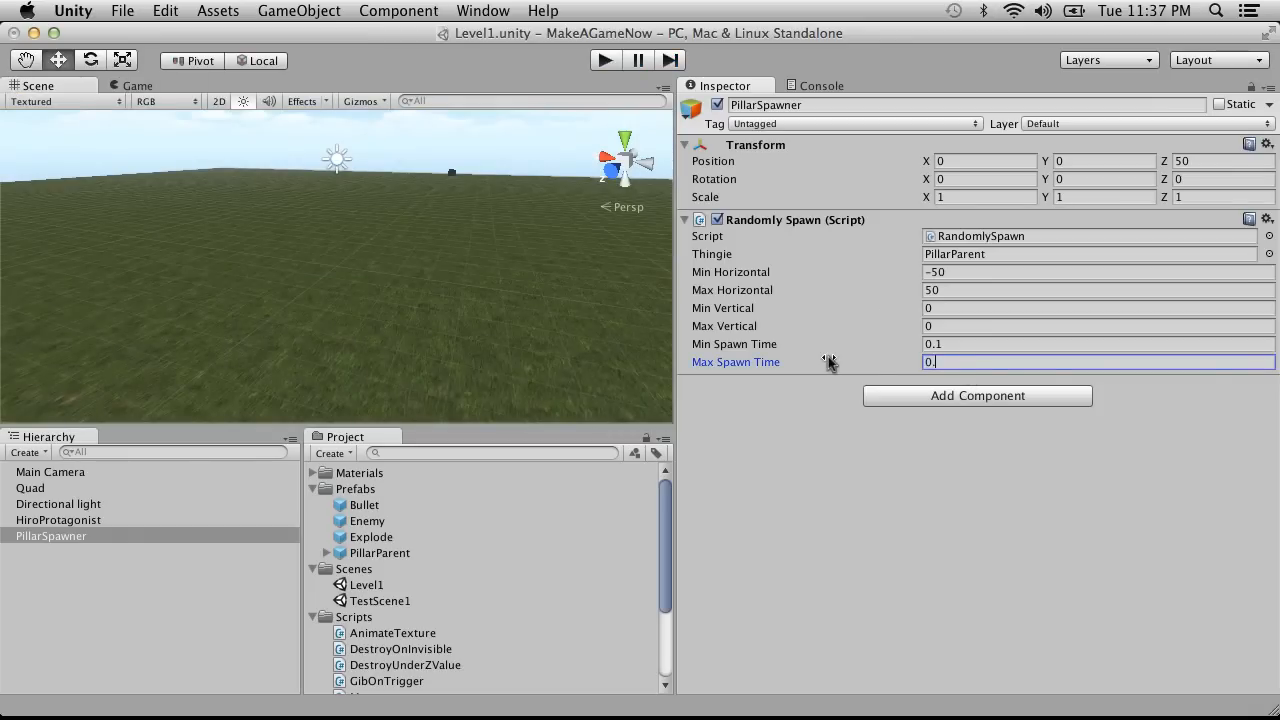
click(610, 62)
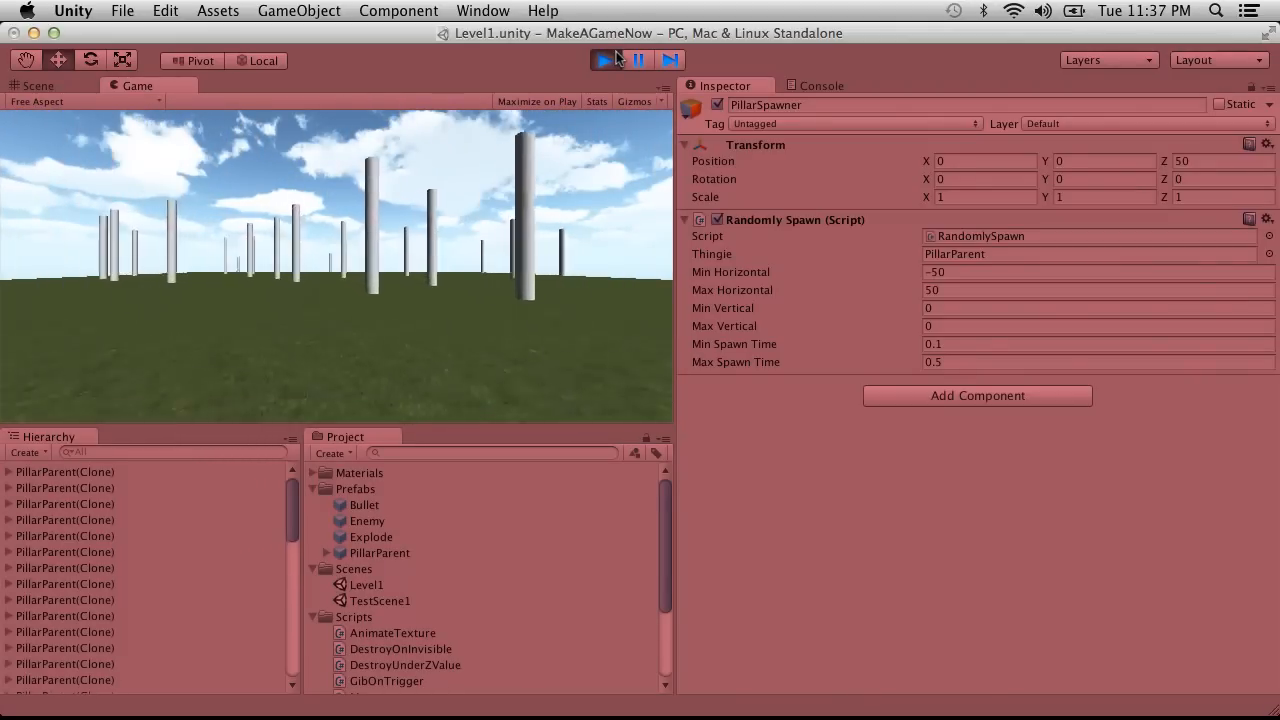
click(606, 60)
Step: Save the Level1 scene and the project
click(120, 10)
click(125, 85)
click(125, 10)
click(160, 173)
Step: Switch to SourceTree and stage all changed files from the working tree, including the PillarParent prefab and Level1.unity
key(ctrl+Right)
key(ctrl+Right)
key(ctrl+Right)
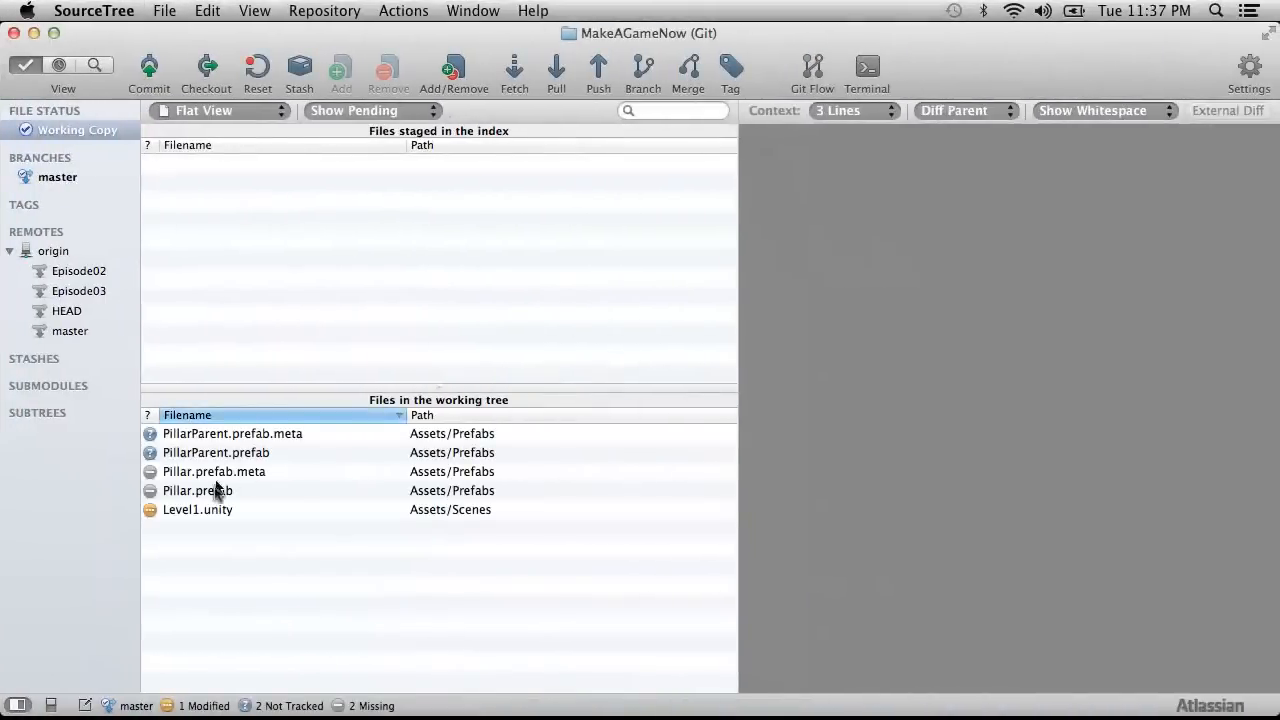
click(217, 511)
shift+click(209, 444)
drag(209, 444, 222, 250)
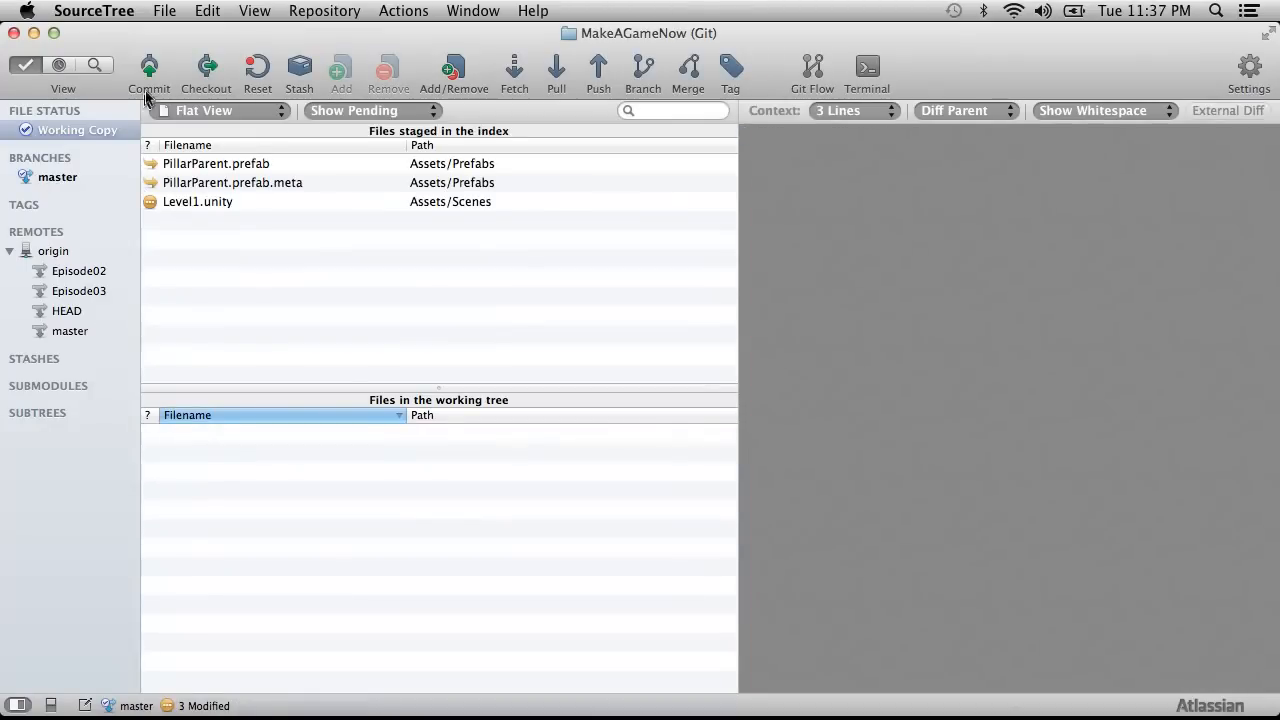
Step: Commit the staged files with the message "We've kind of got a game!", pushing immediately to origin
click(149, 72)
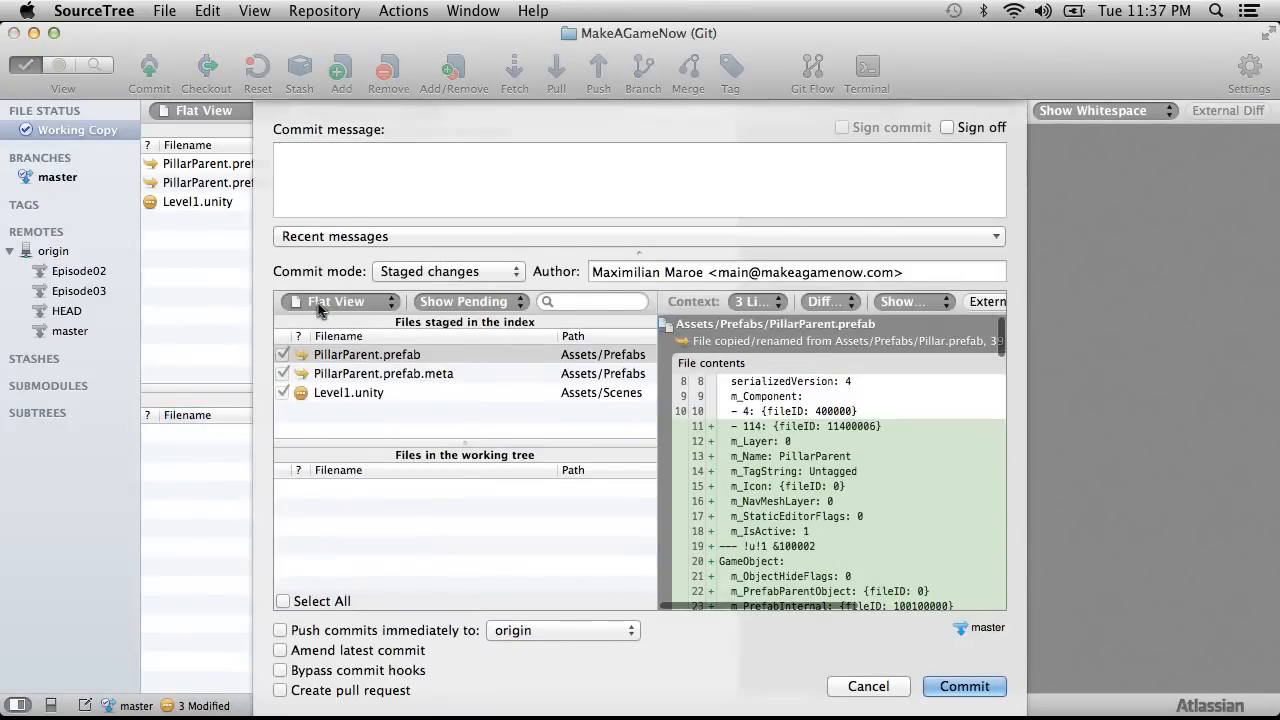
click(281, 630)
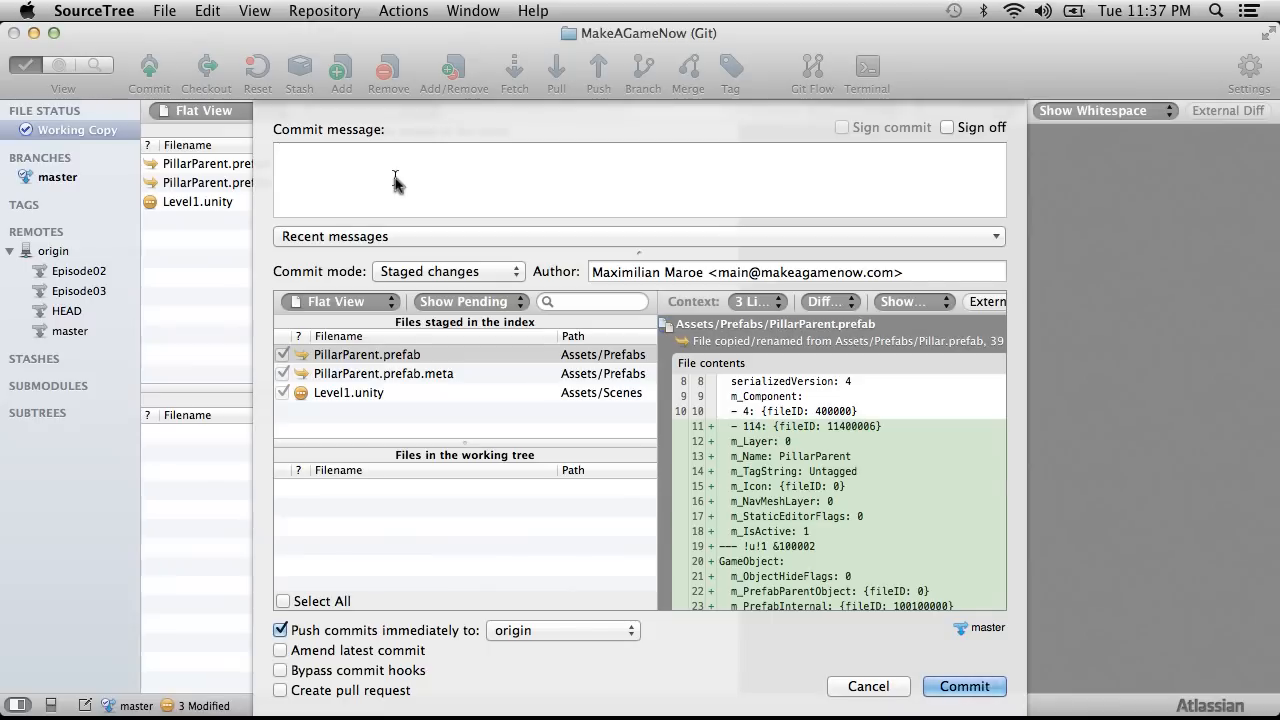
text(We've kin)
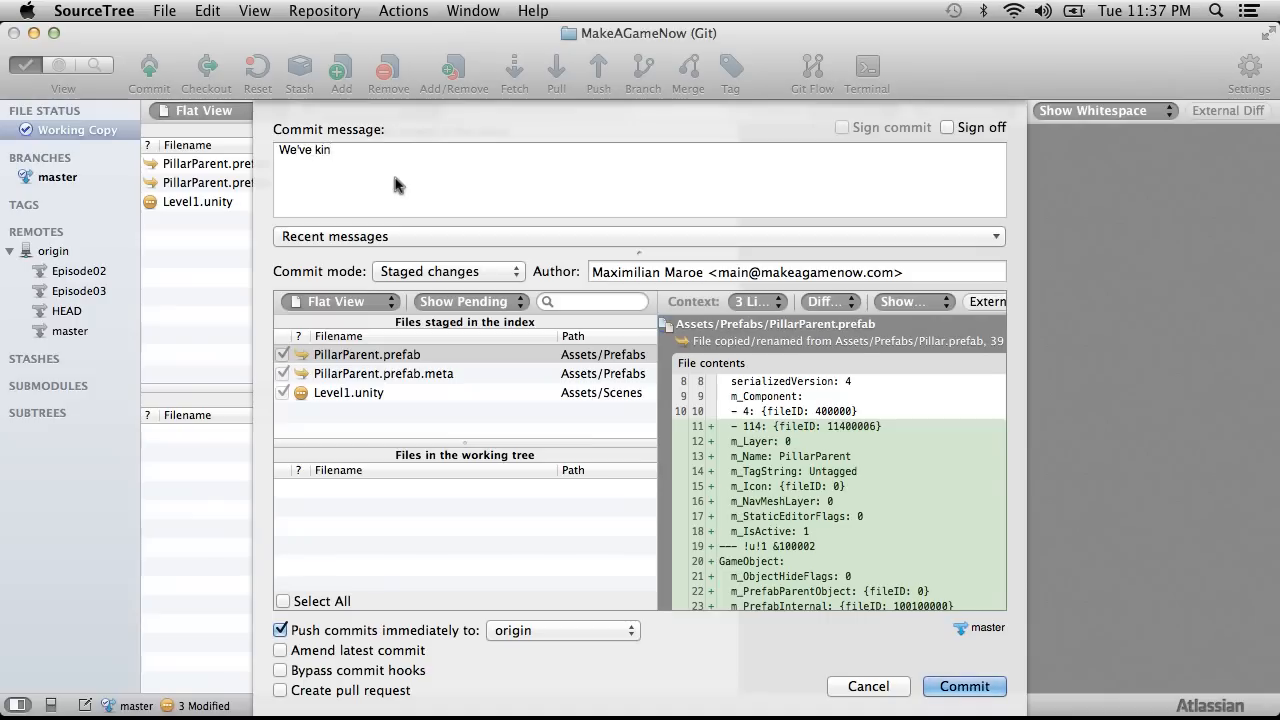
text(d of got a game!)
click(964, 687)
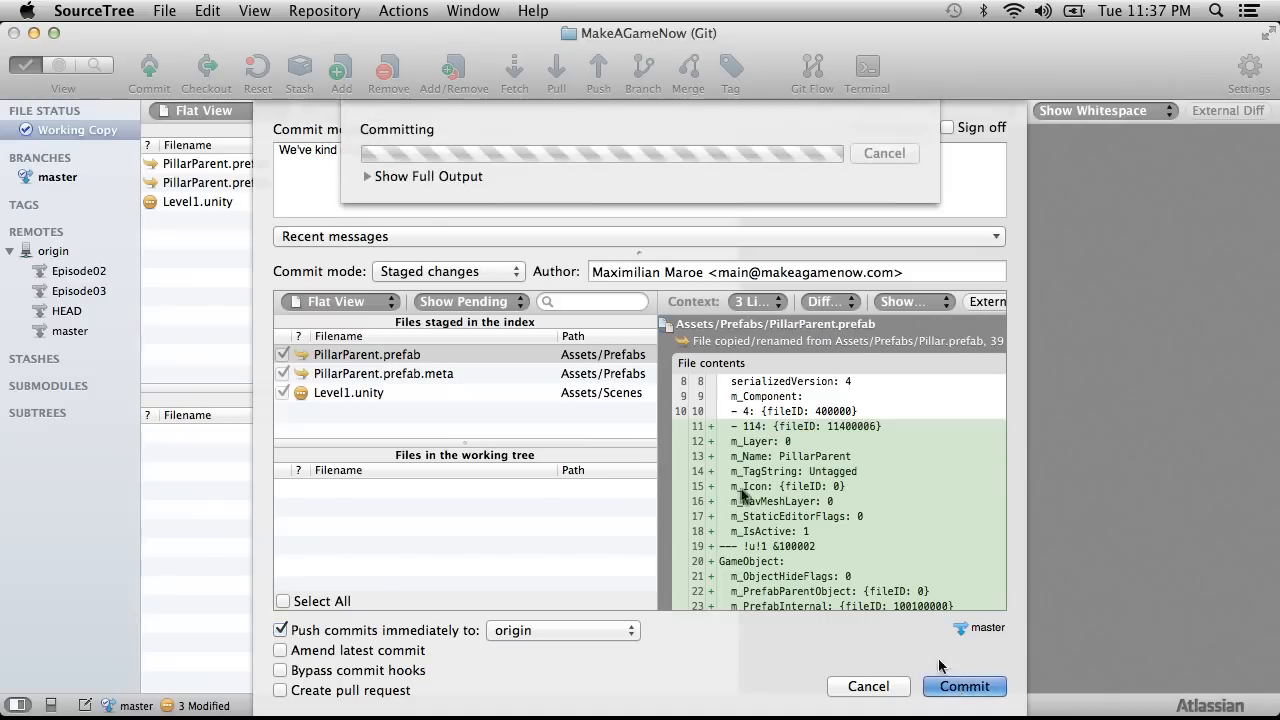